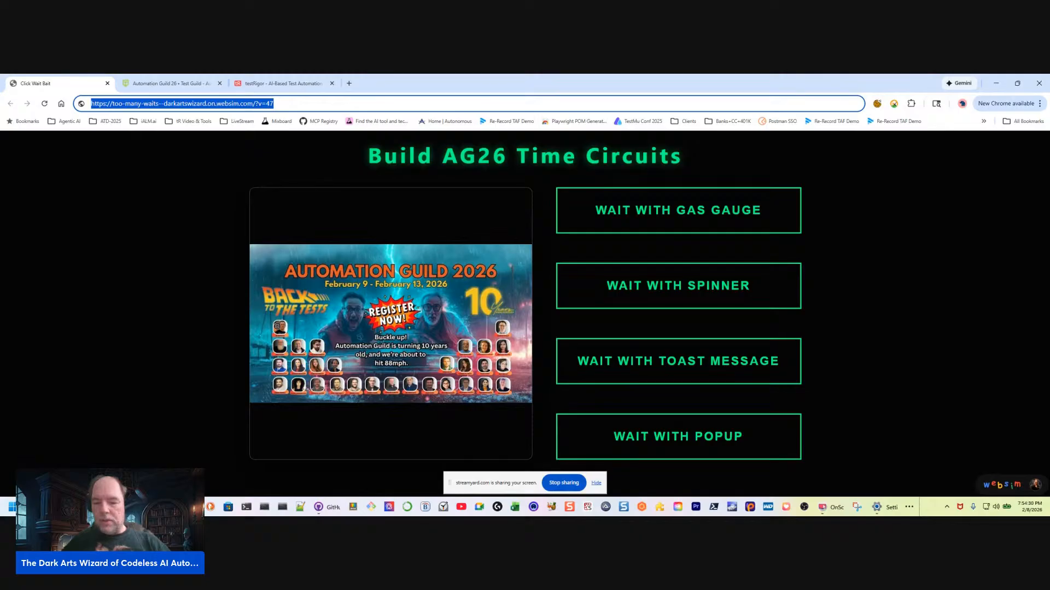
# Dismiss the screen-sharing notice and highlight the demo page's web address
pyautogui.hotkey('alt', 'Tab')
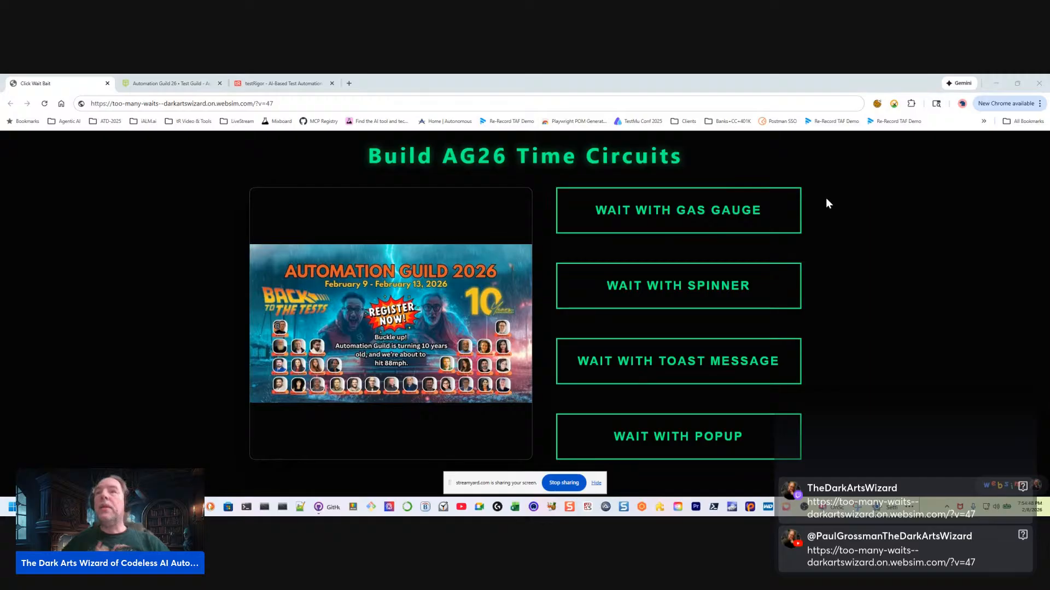
pyautogui.click(596, 483)
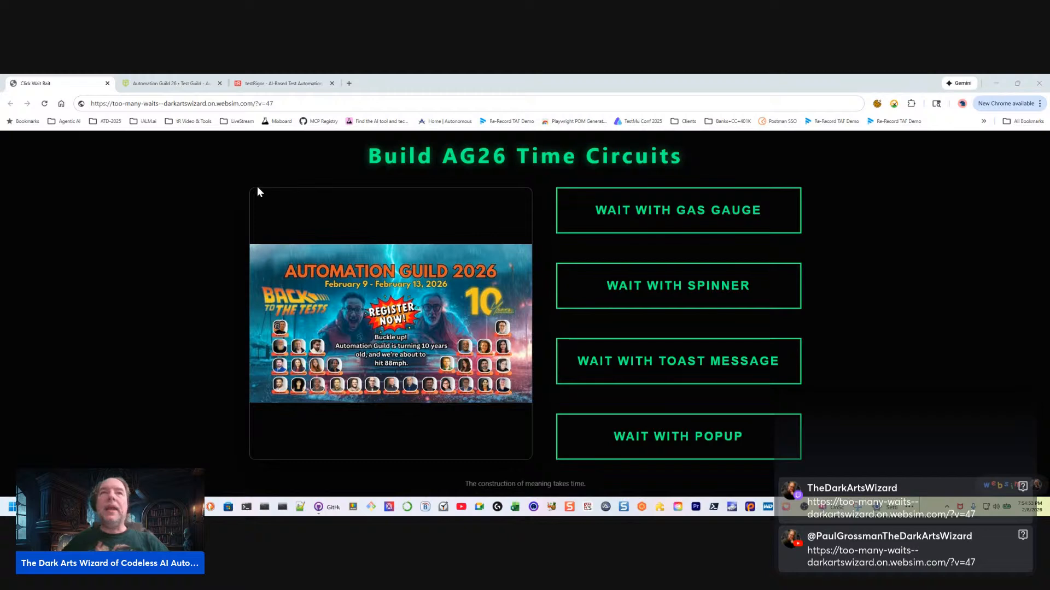
pyautogui.click(316, 104)
pyautogui.moveTo(316, 104); pyautogui.dragTo(88, 105)
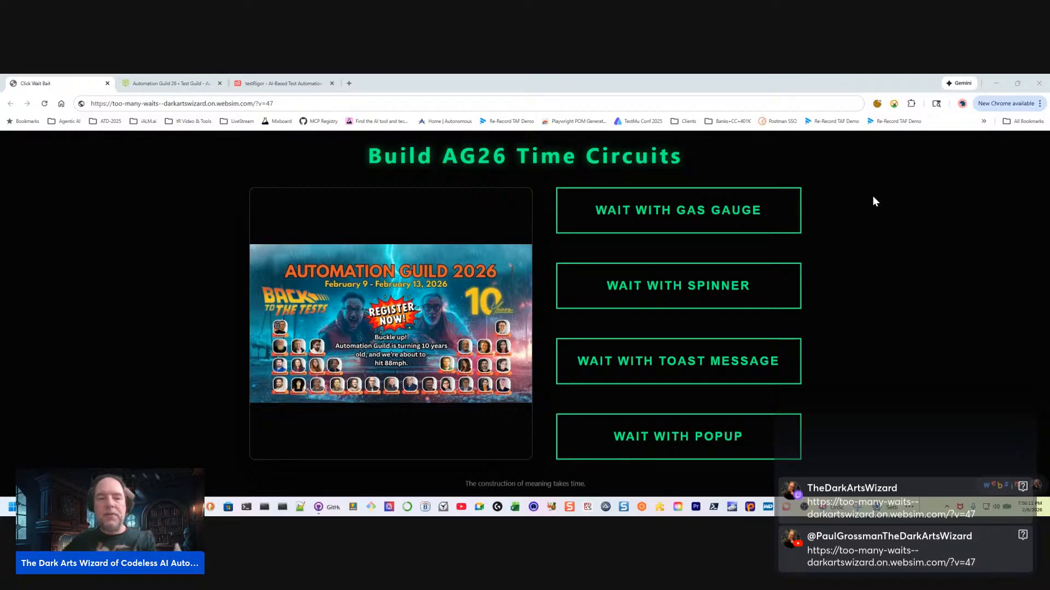
# Run the gas gauge wait and set the destination time's month to NOV and year to 2006
pyautogui.click(682, 215)
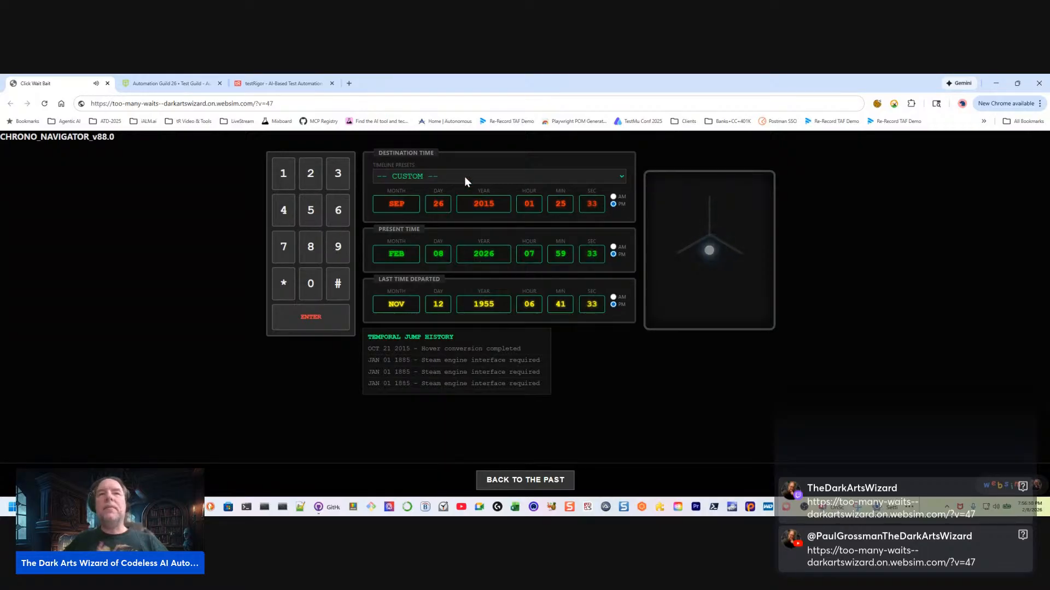
pyautogui.click(317, 321)
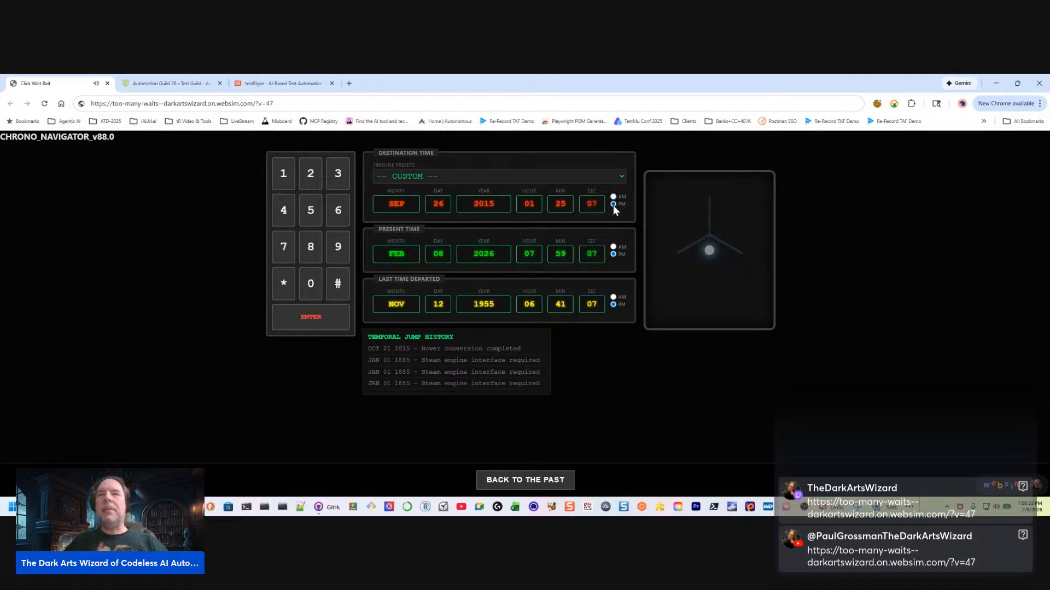
pyautogui.click(395, 204)
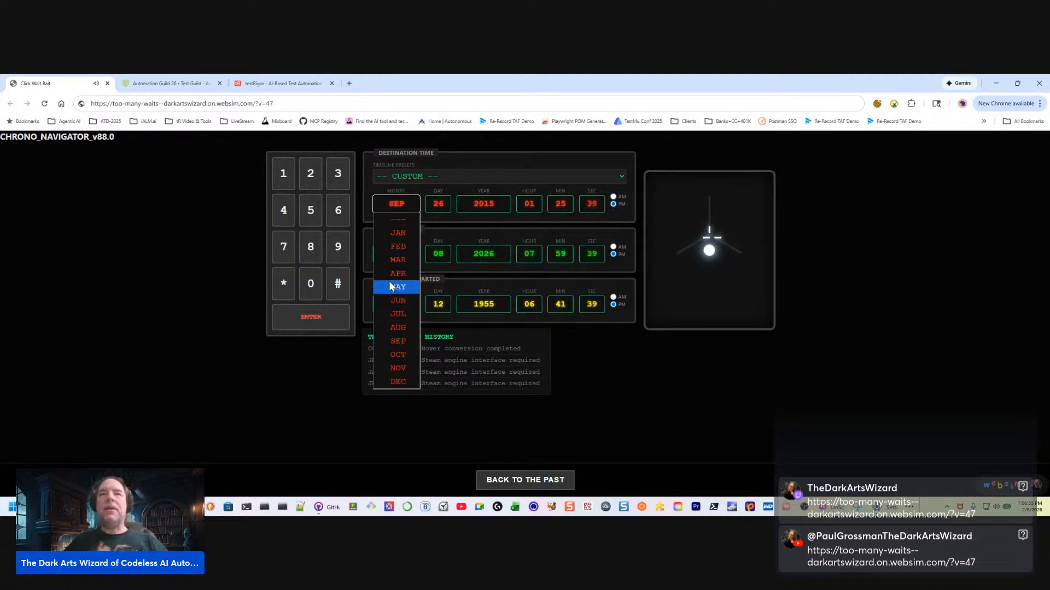
pyautogui.click(395, 368)
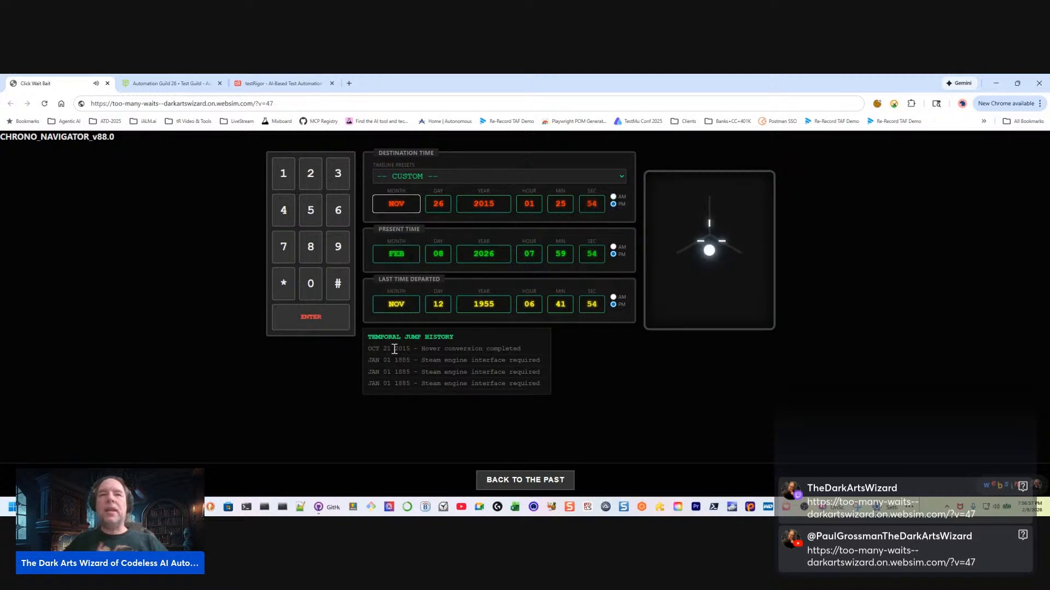
pyautogui.click(496, 204)
pyautogui.click(469, 355)
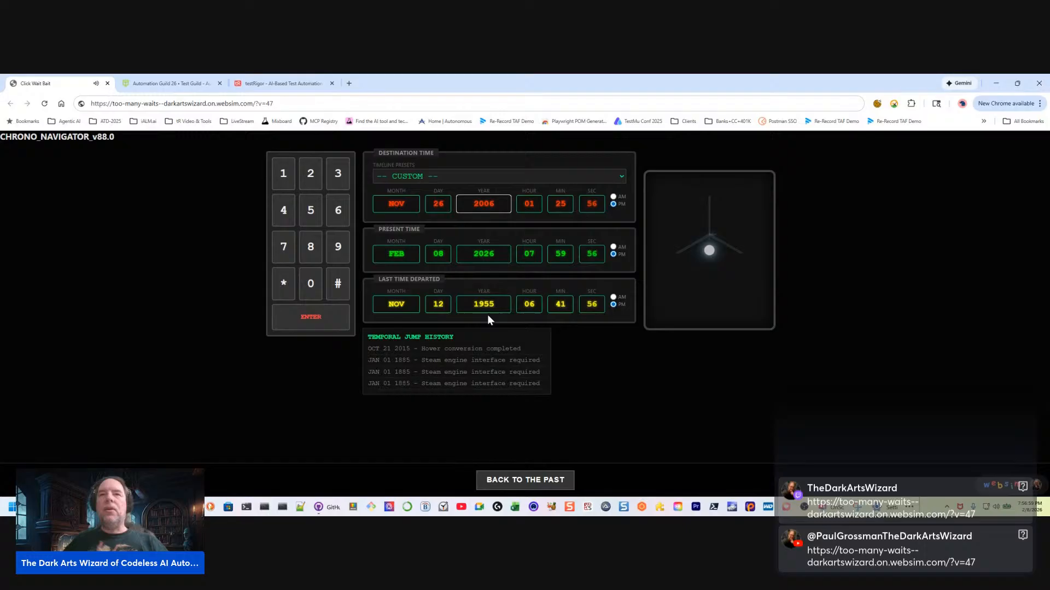
# Look through the available destination years up to the end of the list
pyautogui.click(493, 204)
pyautogui.scroll(-15, 487, 273)
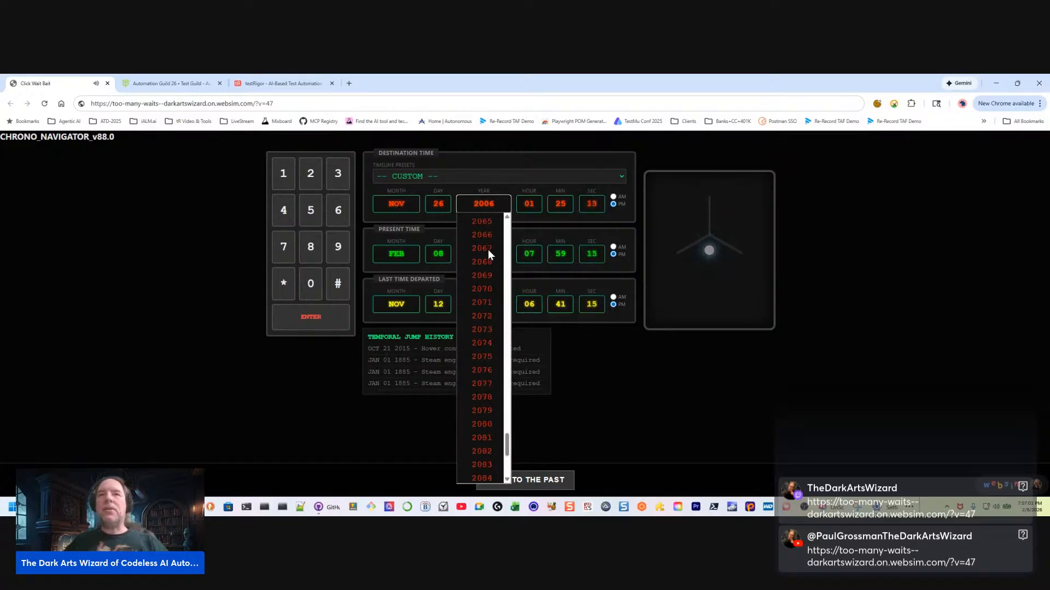
pyautogui.scroll(-4, 487, 257)
pyautogui.click(514, 461)
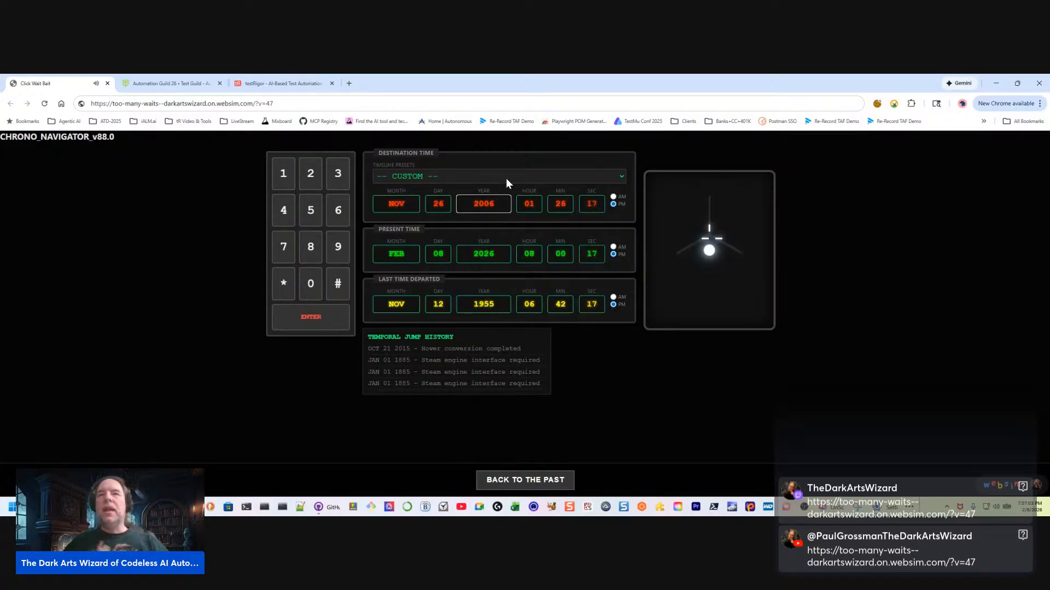
# Return from the time circuits to the wait selection page and start the spinner wait
pyautogui.click(519, 483)
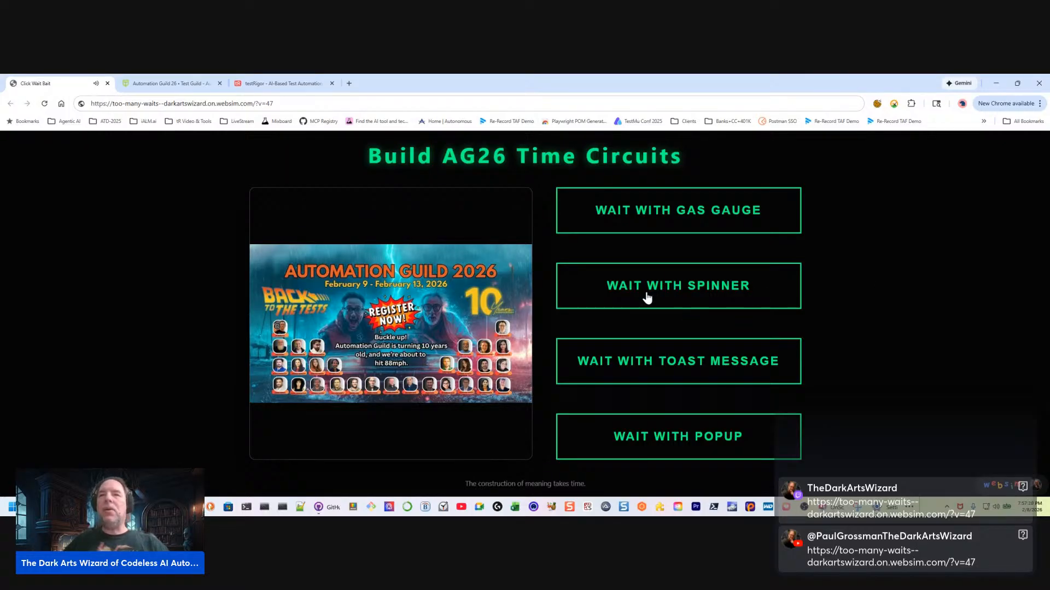
pyautogui.click(714, 291)
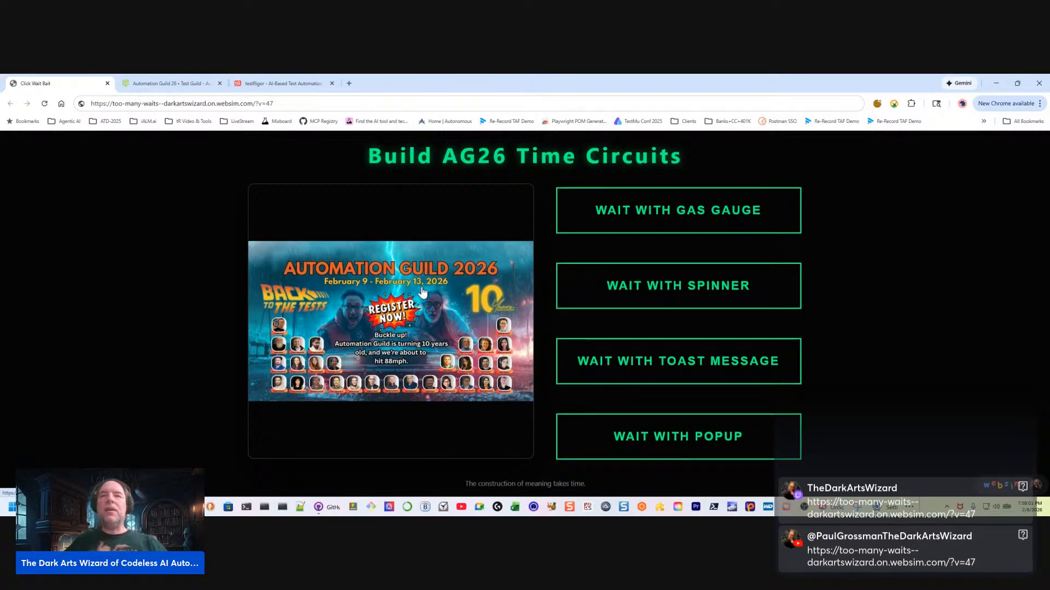
# Examine the Automation Guild '26 page for its event description, session schedule and ticket options
pyautogui.click(181, 84)
pyautogui.scroll(-3, 450, 260)
pyautogui.scroll(3, 449, 260)
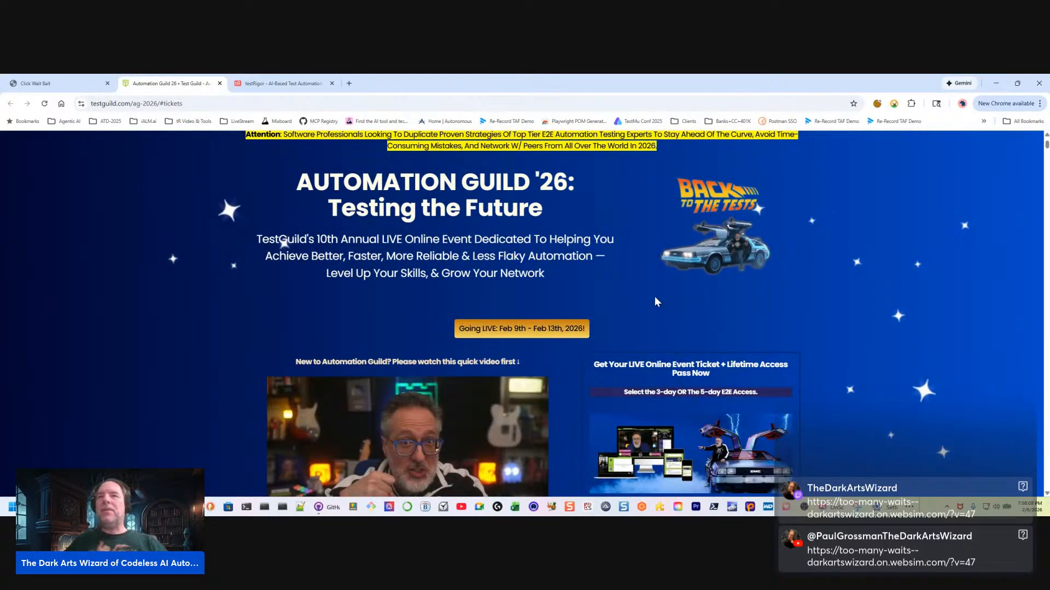
pyautogui.scroll(-3, 600, 297)
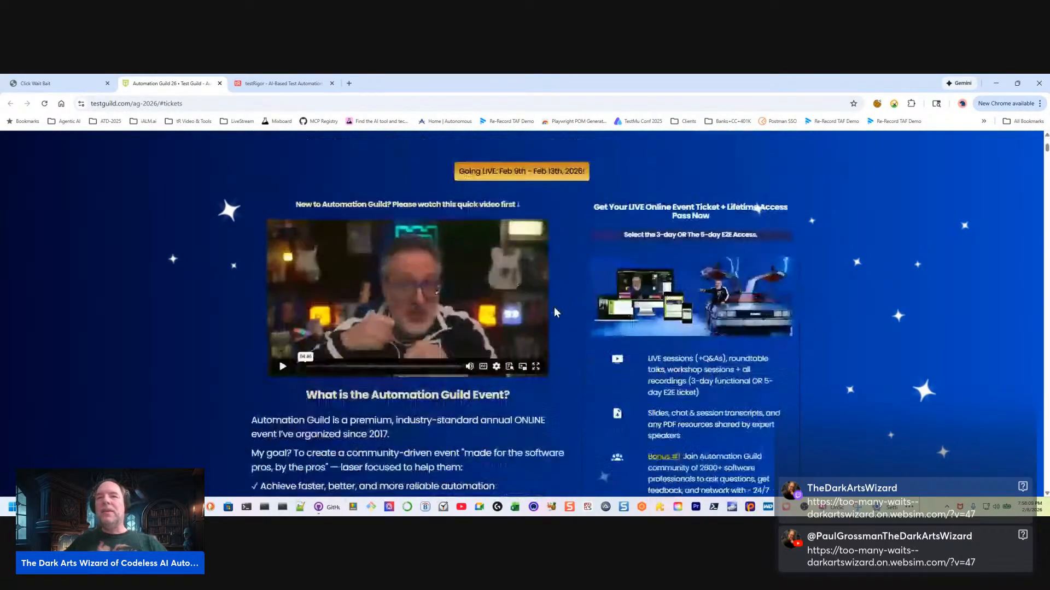
pyautogui.scroll(-3, 580, 319)
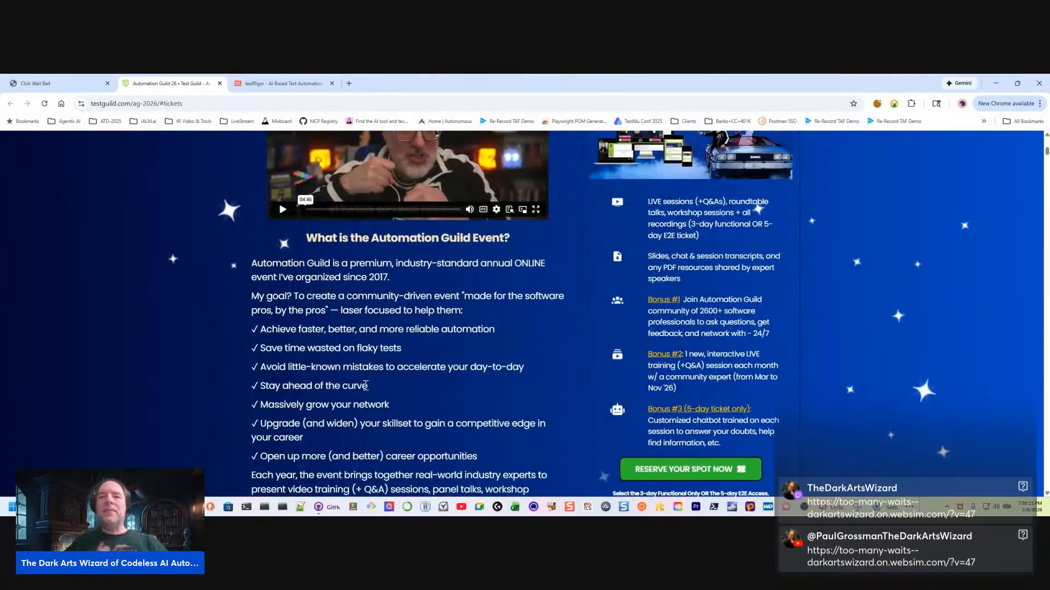
pyautogui.scroll(-3, 375, 392)
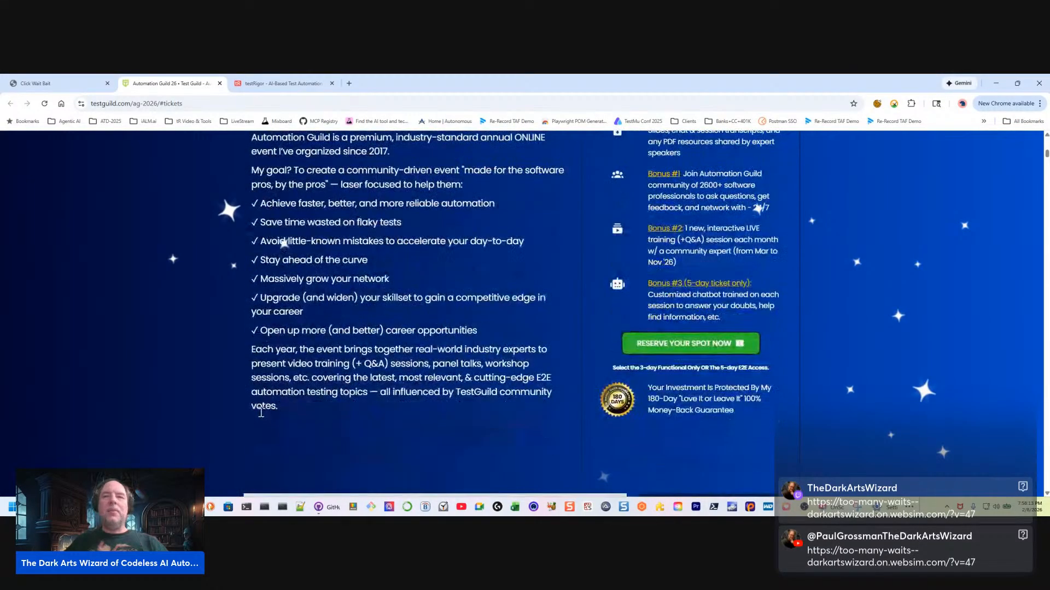
pyautogui.scroll(-9, 427, 387)
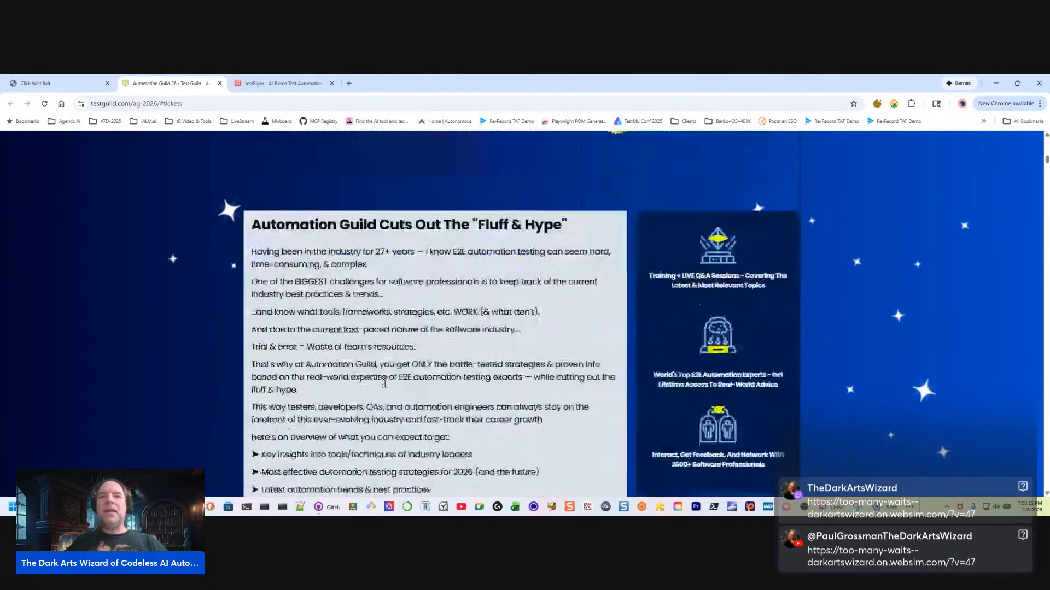
pyautogui.scroll(-10, 384, 383)
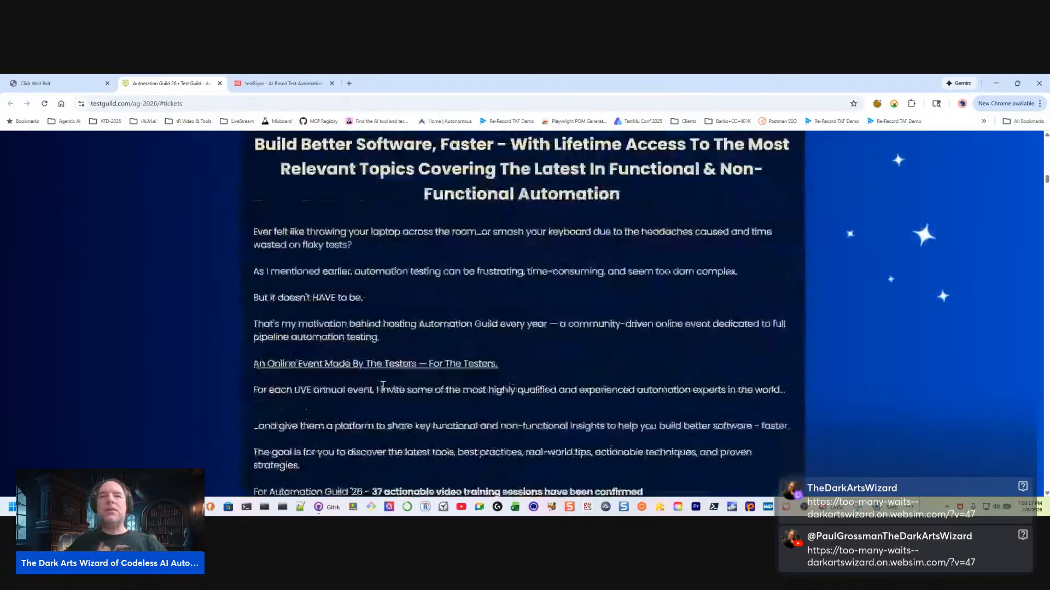
pyautogui.scroll(3, 382, 389)
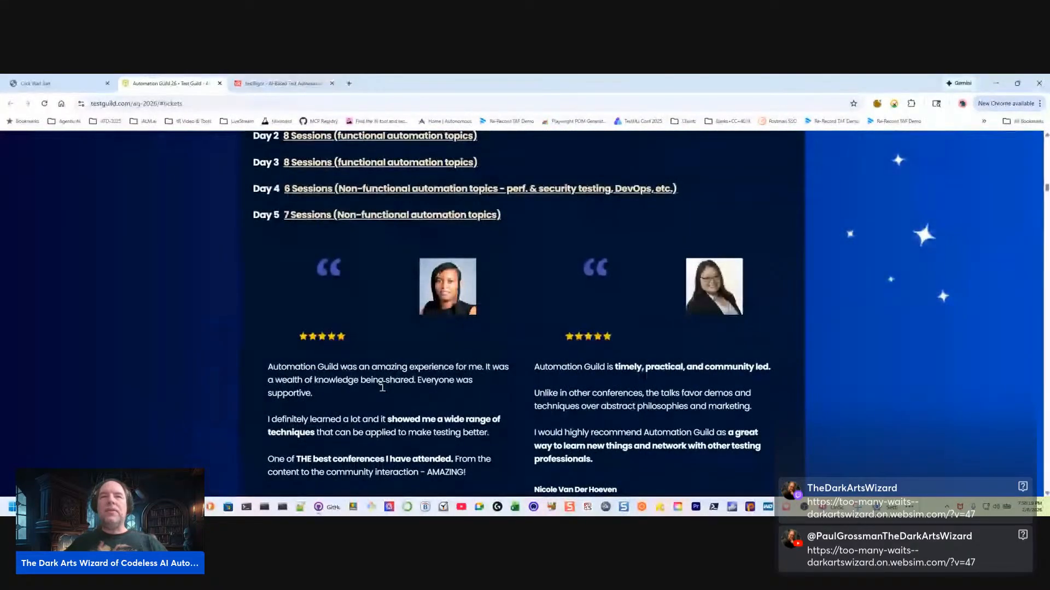
pyautogui.scroll(-1, 382, 387)
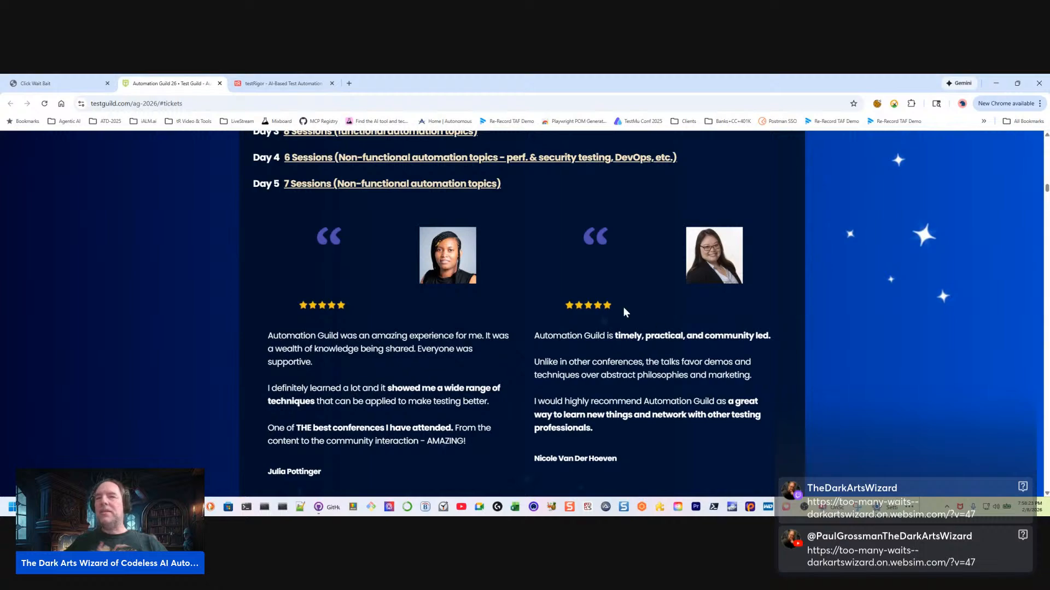
pyautogui.scroll(-14, 527, 318)
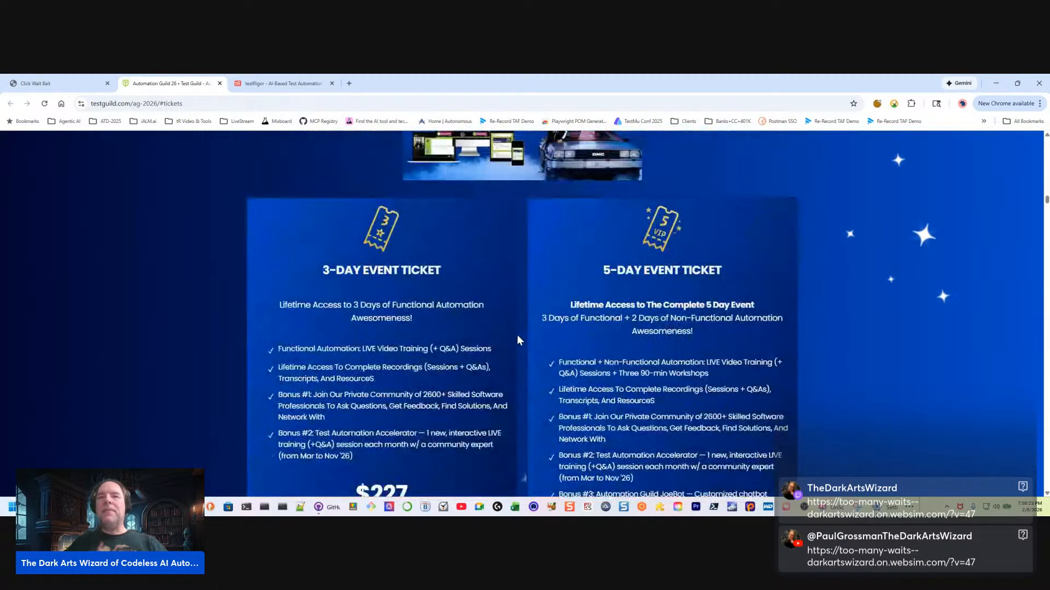
pyautogui.scroll(10, 458, 340)
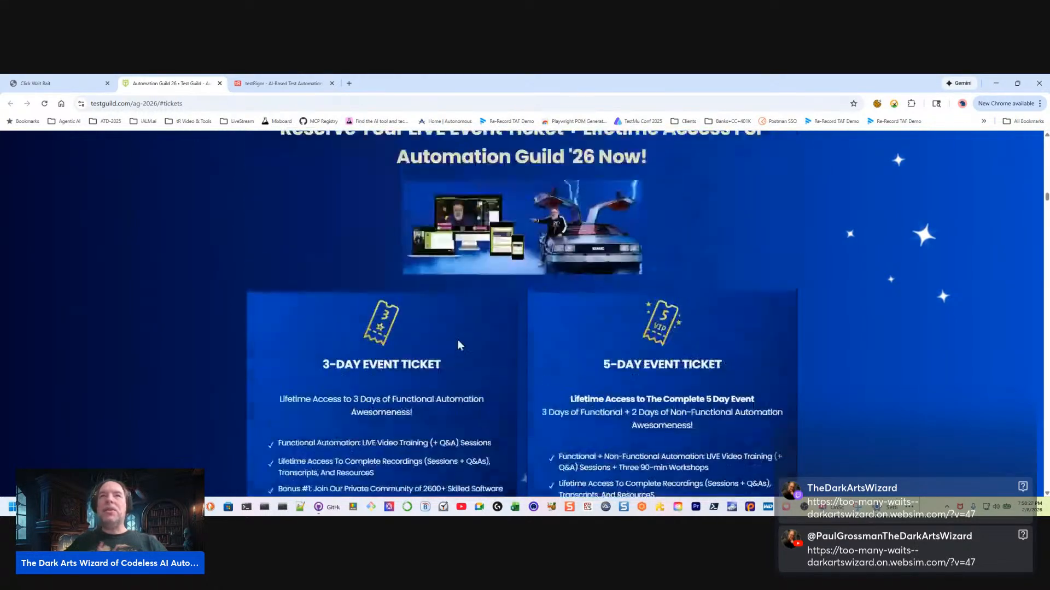
pyautogui.scroll(3, 344, 197)
# Switch to testRigor and create the Desktop Web test suite "WebSim: Too Many Waits" with the prefilled URL, name and settings
pyautogui.click(283, 83)
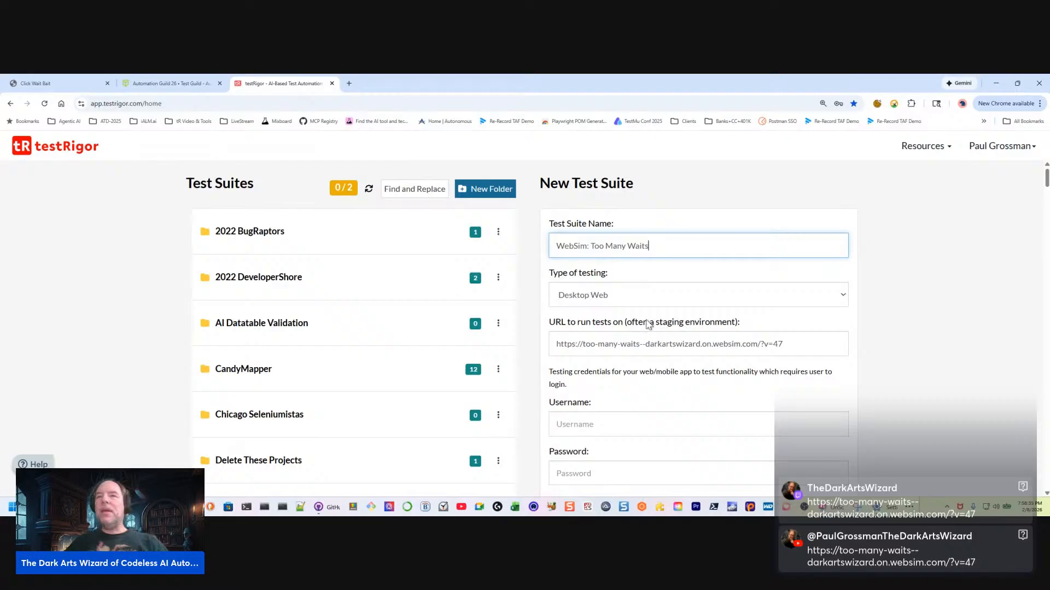
pyautogui.moveTo(669, 251); pyautogui.dragTo(554, 247)
pyautogui.moveTo(811, 340); pyautogui.dragTo(527, 346)
pyautogui.scroll(-10, 611, 377)
pyautogui.scroll(4, 611, 377)
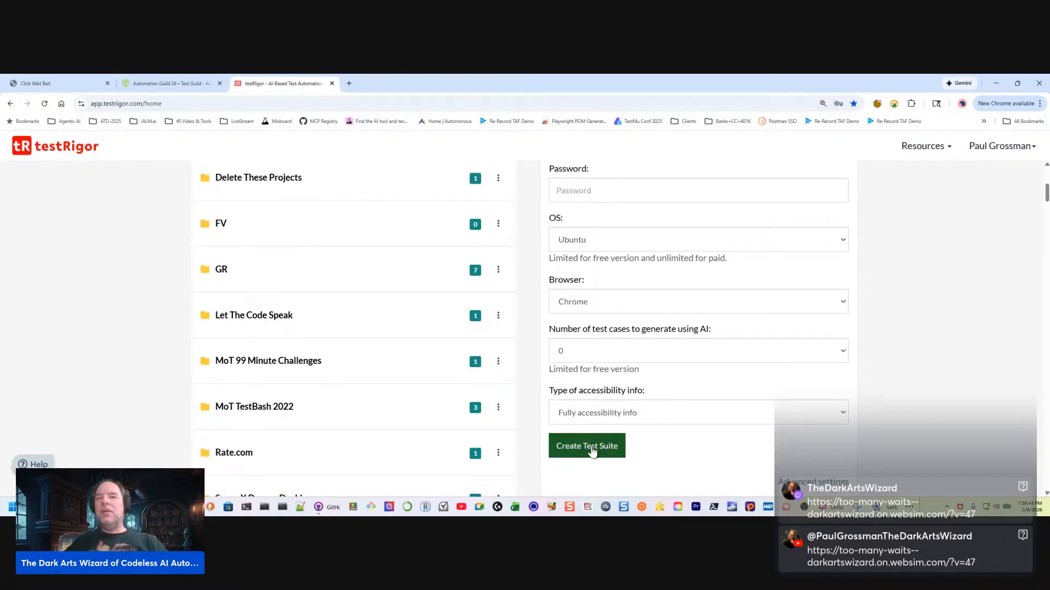
pyautogui.click(599, 447)
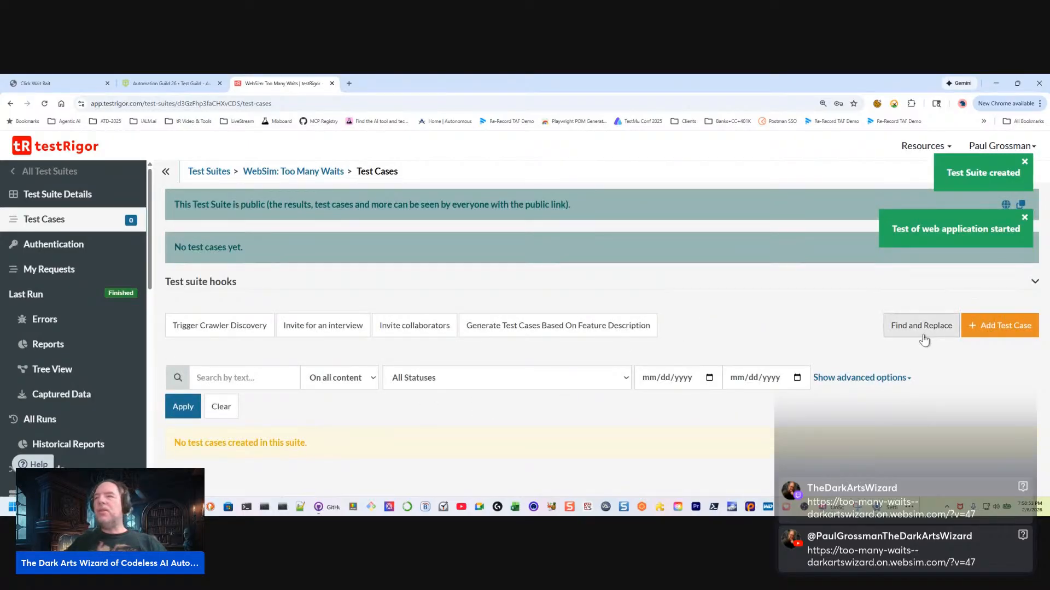
# Start a new custom steps test case and describe it as "Wait with Gas Guage" after checking the demo page
pyautogui.click(1000, 326)
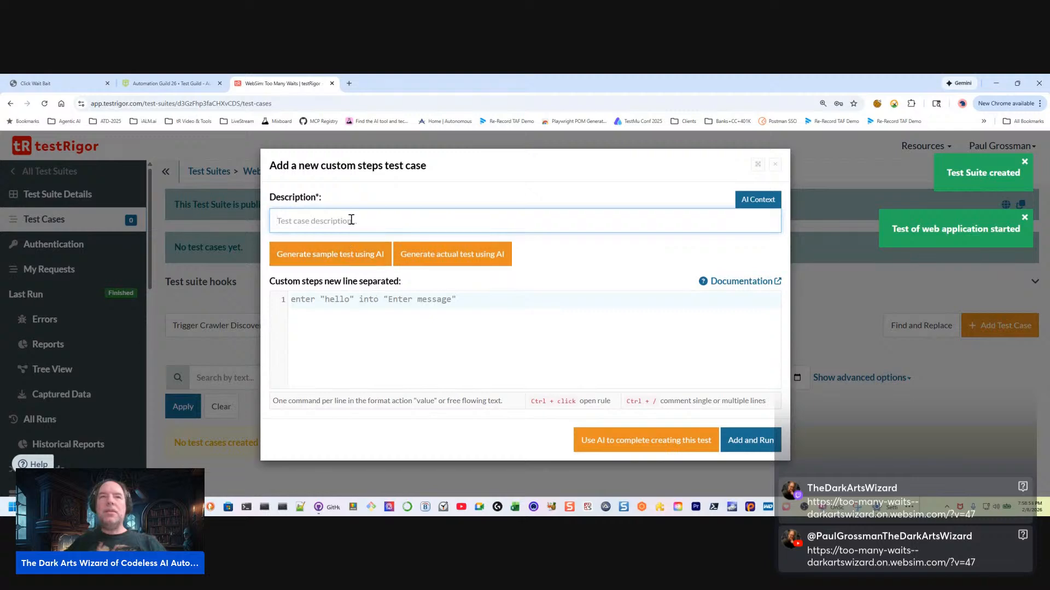
pyautogui.click(59, 84)
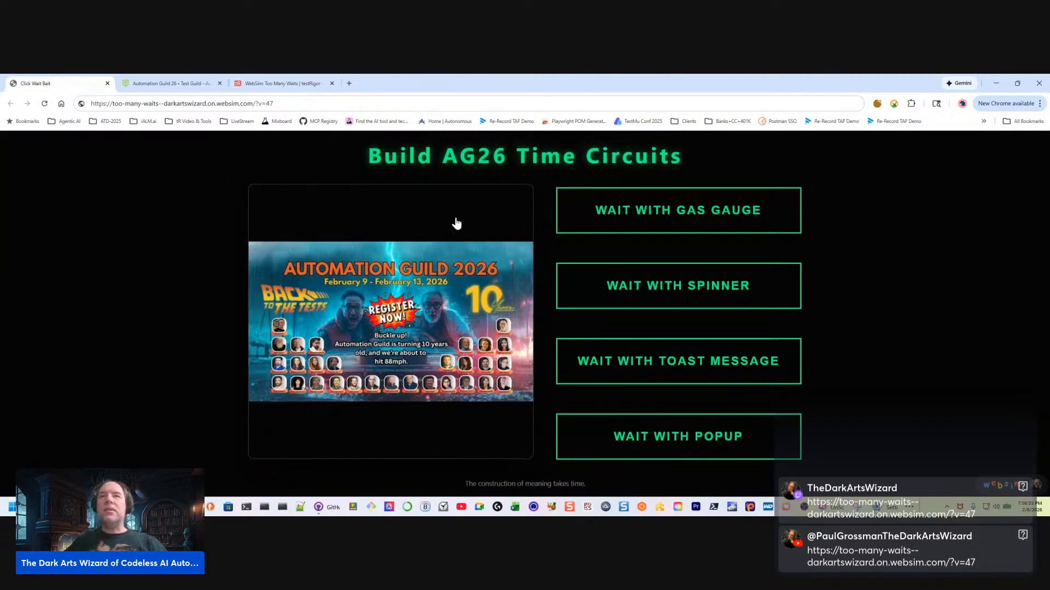
pyautogui.click(259, 88)
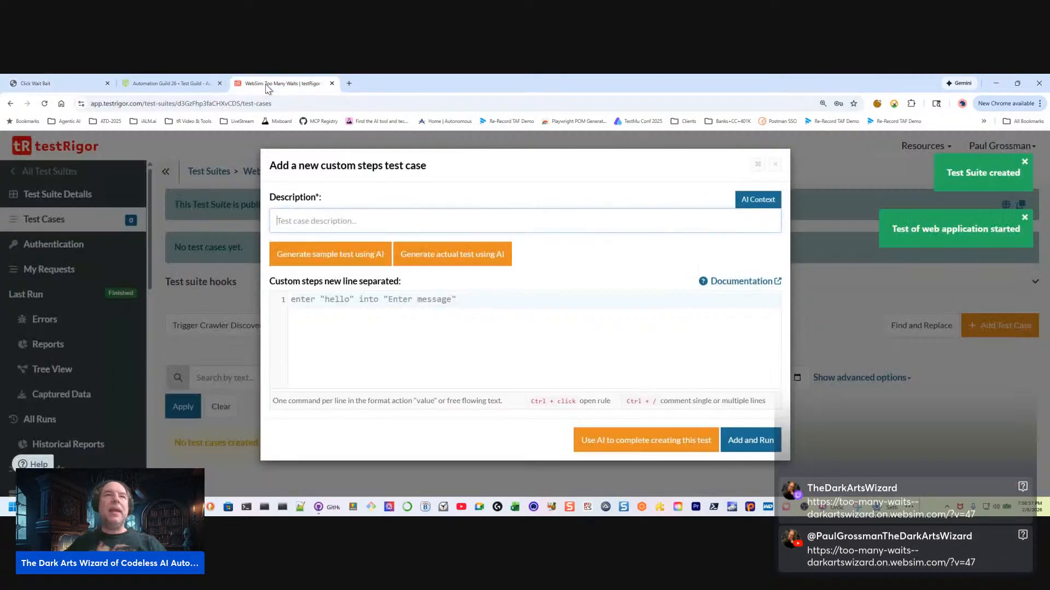
pyautogui.write('Wait with Gas Guage')
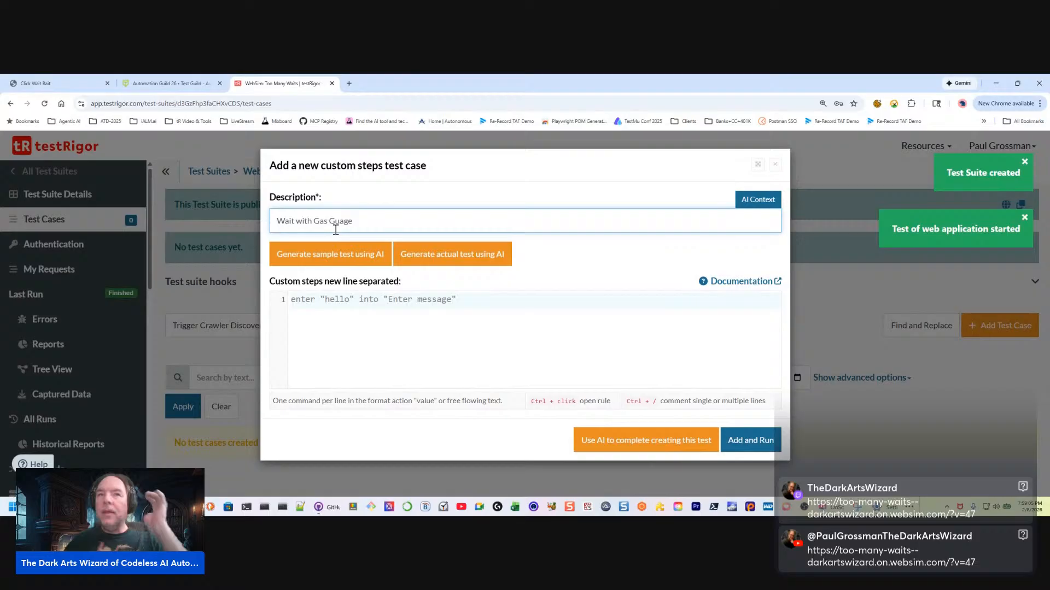
# Enter the custom step click "Wait for Gas Guage", then add the test case and run it
pyautogui.click(384, 303)
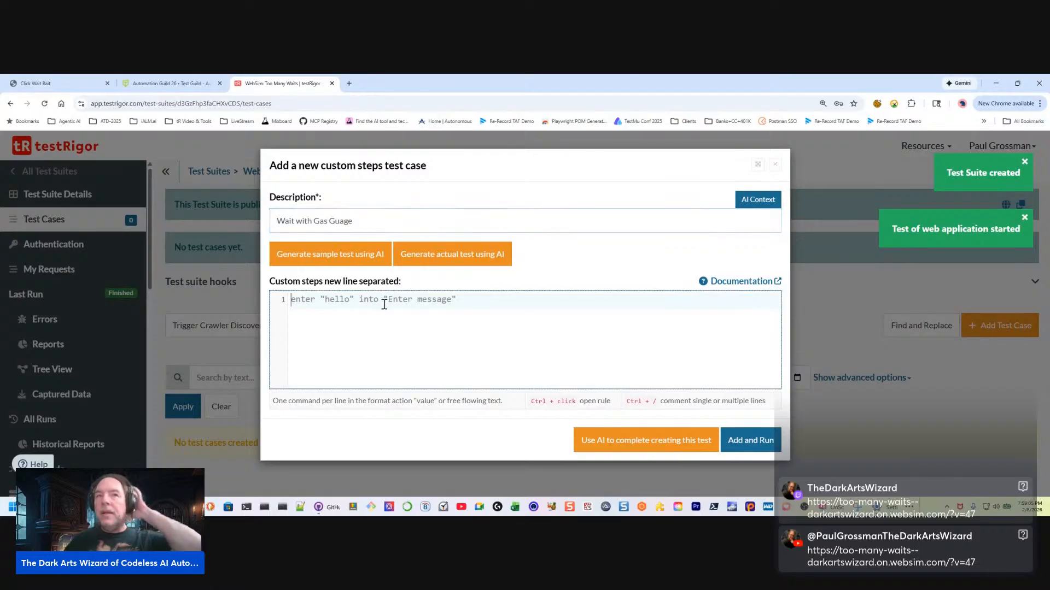
pyautogui.write('click')
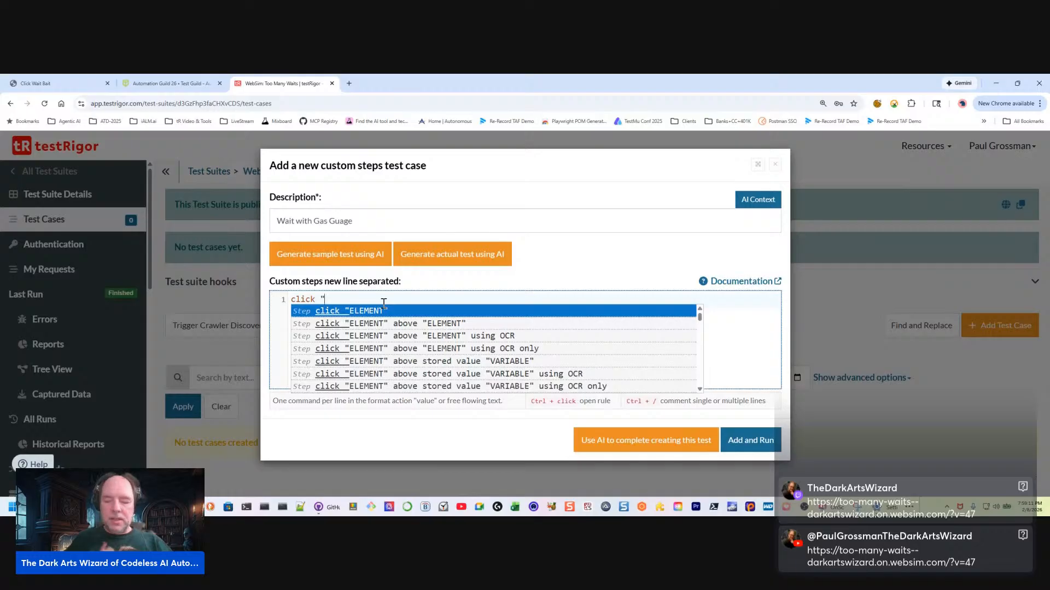
pyautogui.write('"Wait for Gas Guage"')
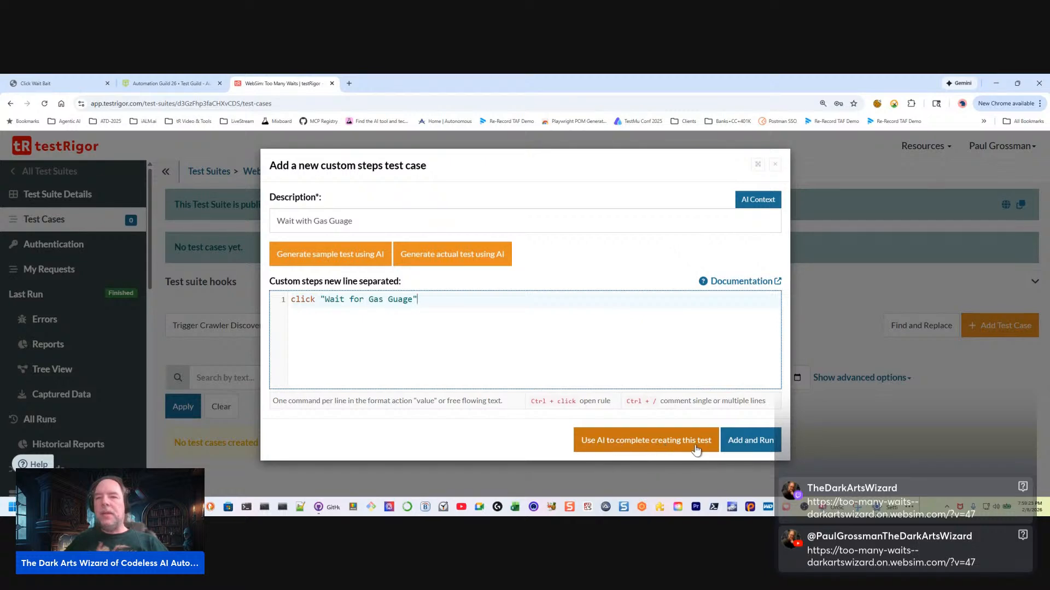
pyautogui.click(725, 442)
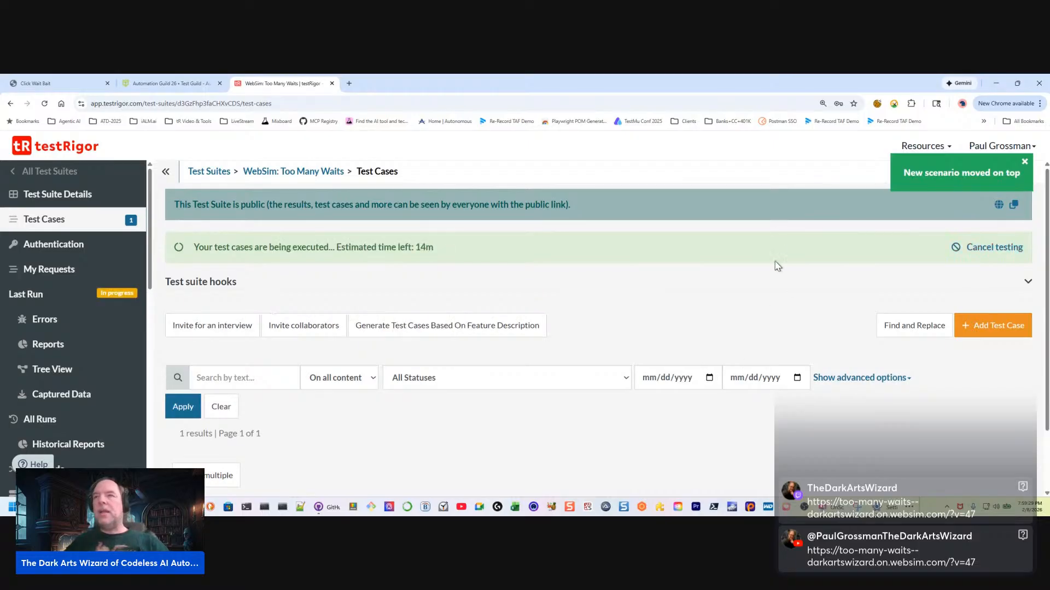
# Expand the details of the running "Wait with Gas Guage" test case
pyautogui.scroll(-1, 504, 415)
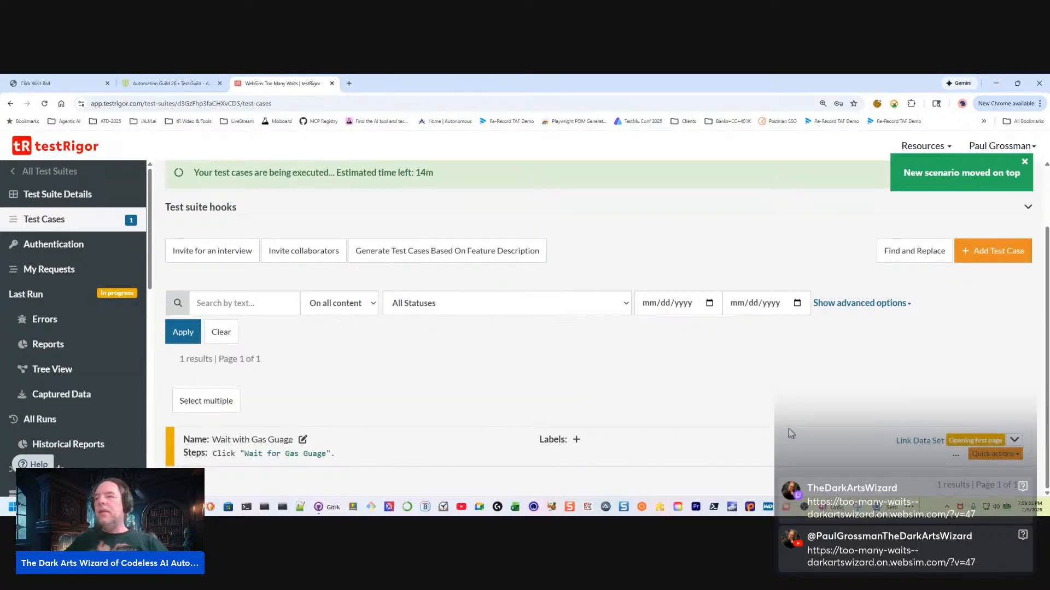
pyautogui.click(1015, 440)
pyautogui.scroll(-2, 776, 403)
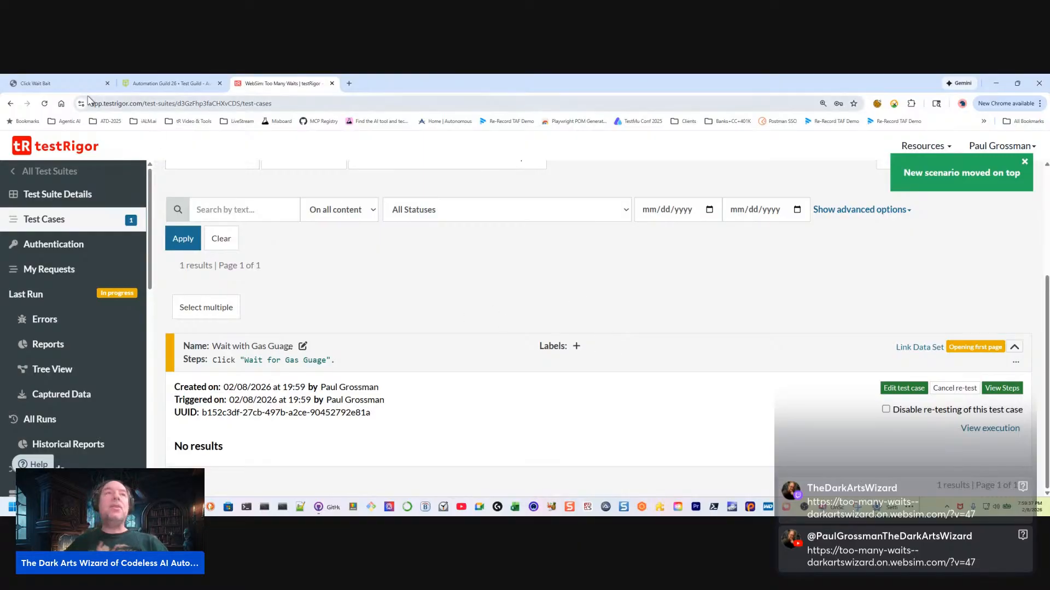
# Switch to the WebSim demo page, start its gas gauge wait, and return to testRigor
pyautogui.click(49, 86)
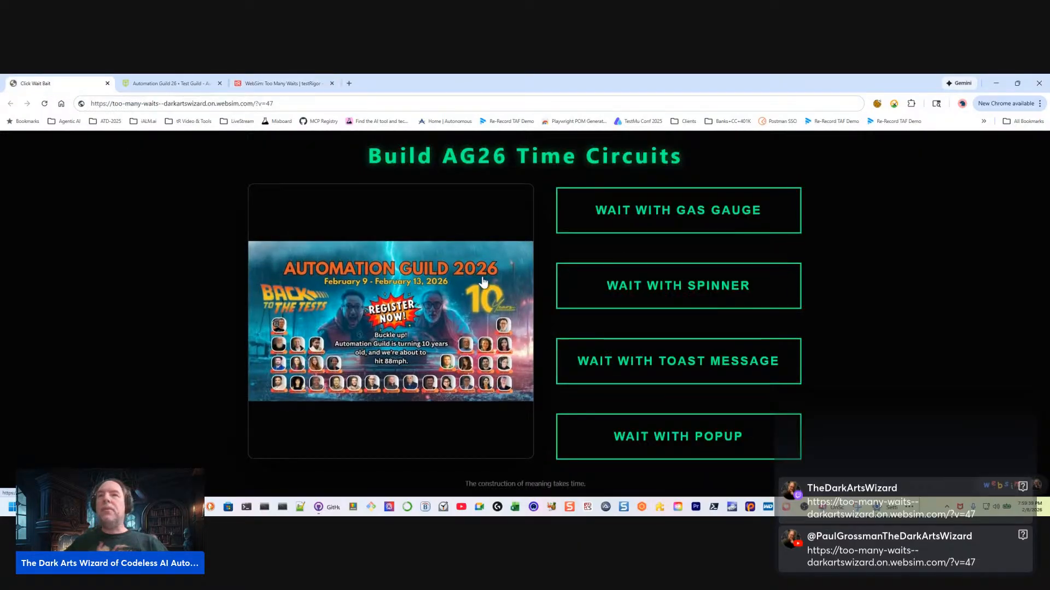
pyautogui.click(678, 213)
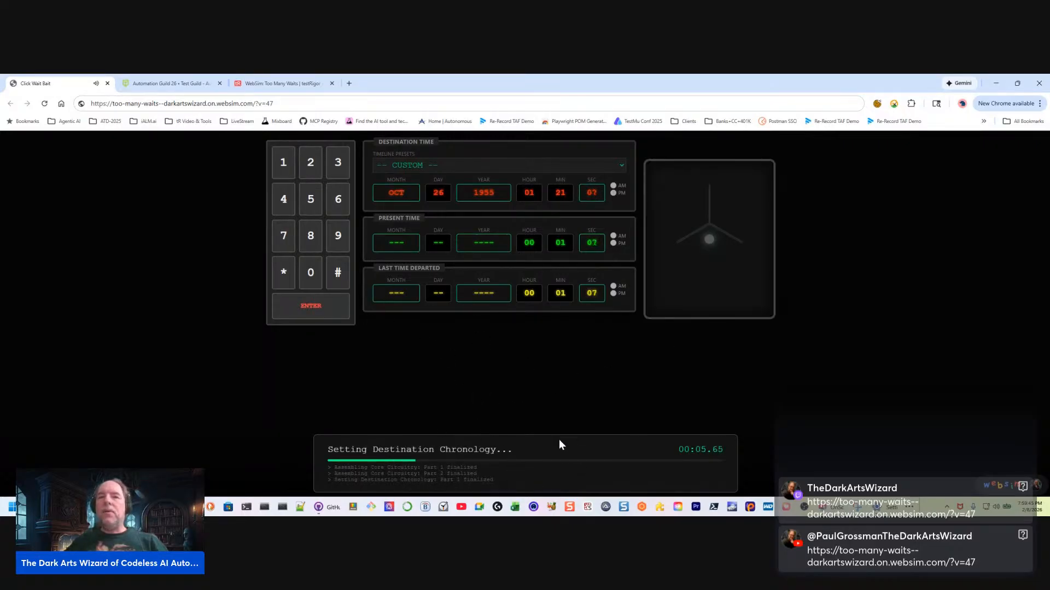
pyautogui.click(261, 85)
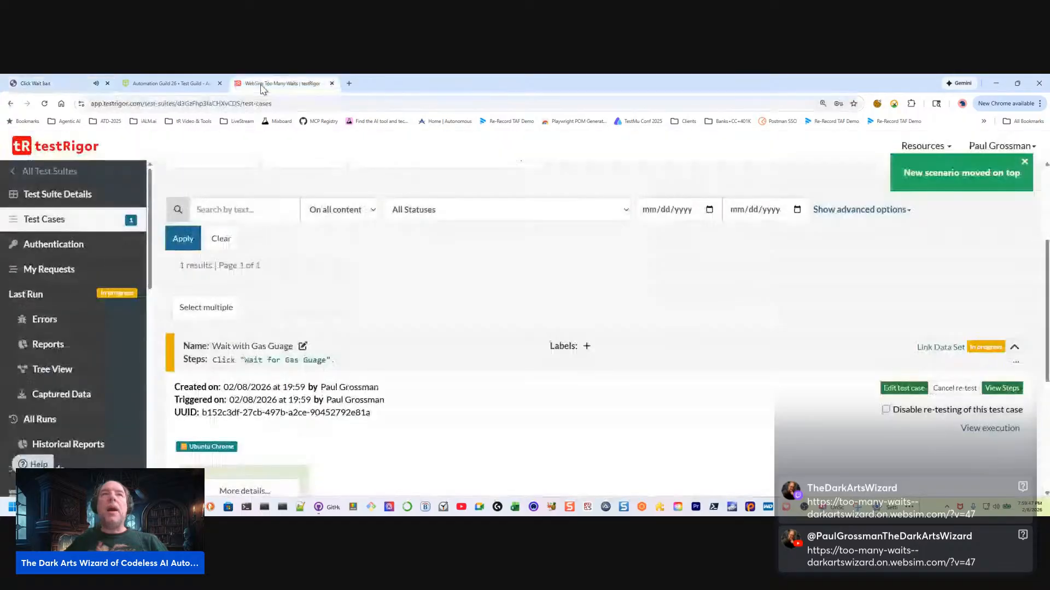
# Examine the "Wait with Gas Guage" run results and compare the step's wording with the buttons in the captured screenshot
pyautogui.scroll(-3, 728, 310)
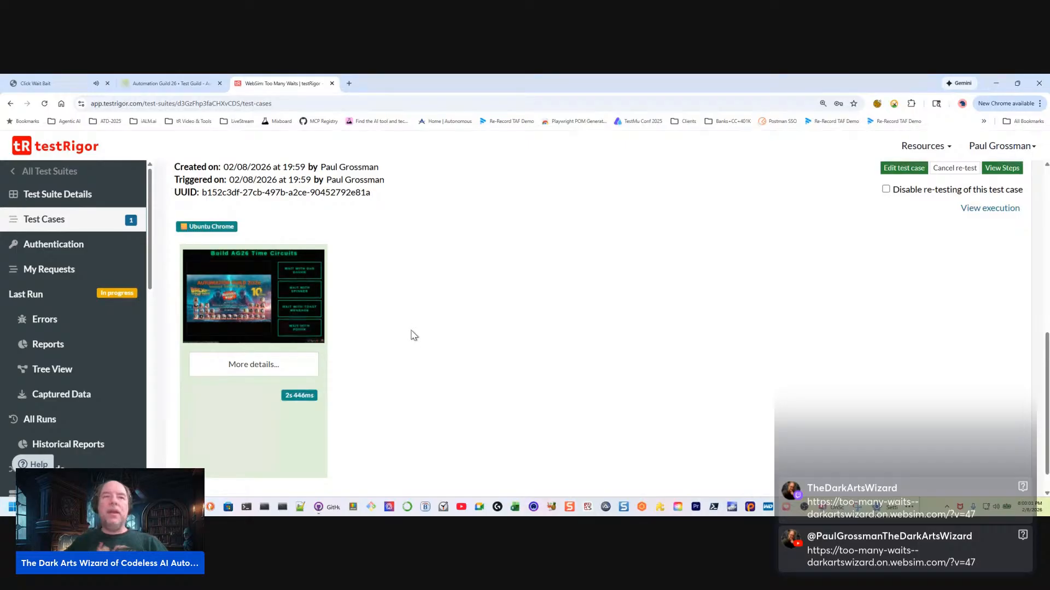
pyautogui.scroll(1, 385, 375)
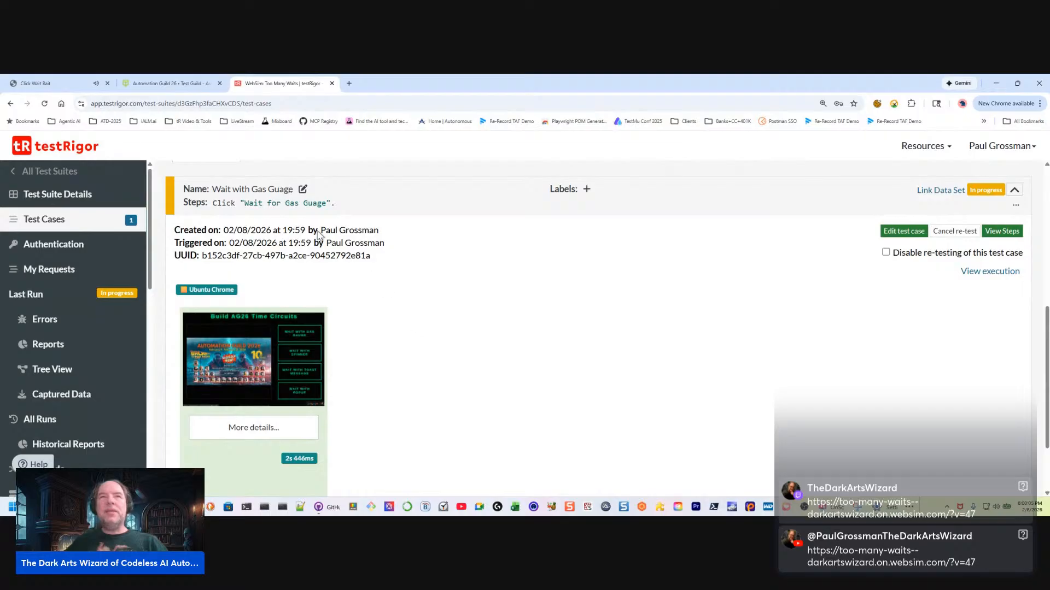
pyautogui.moveTo(307, 203); pyautogui.dragTo(318, 202)
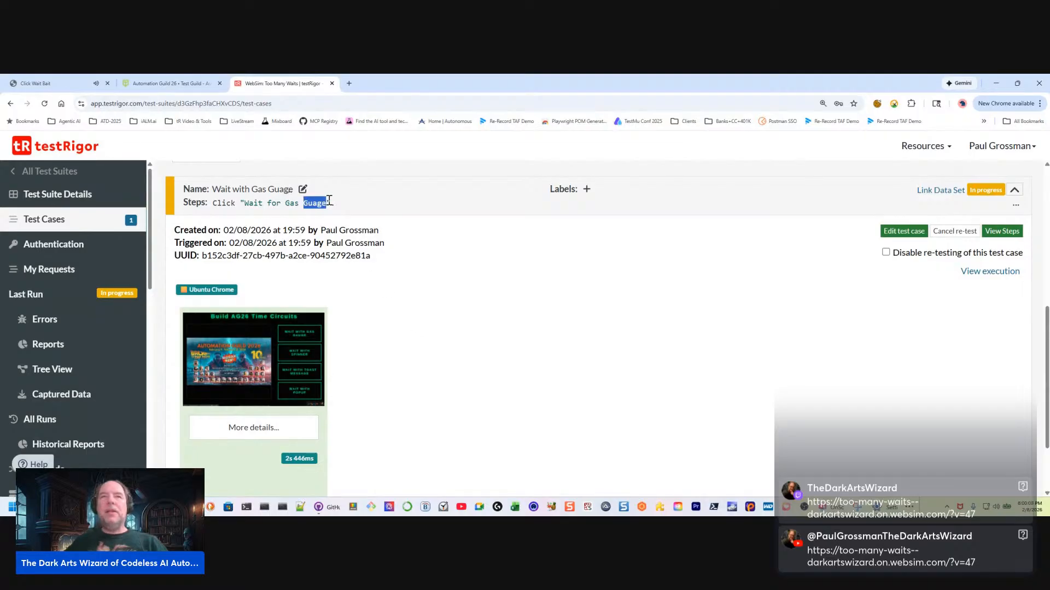
pyautogui.click(300, 355)
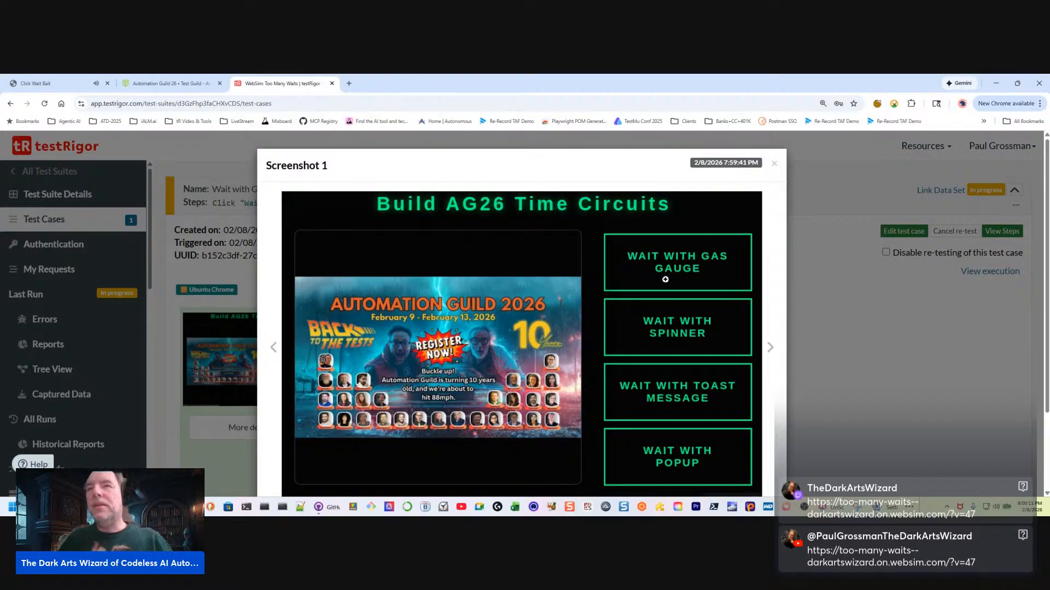
pyautogui.click(849, 315)
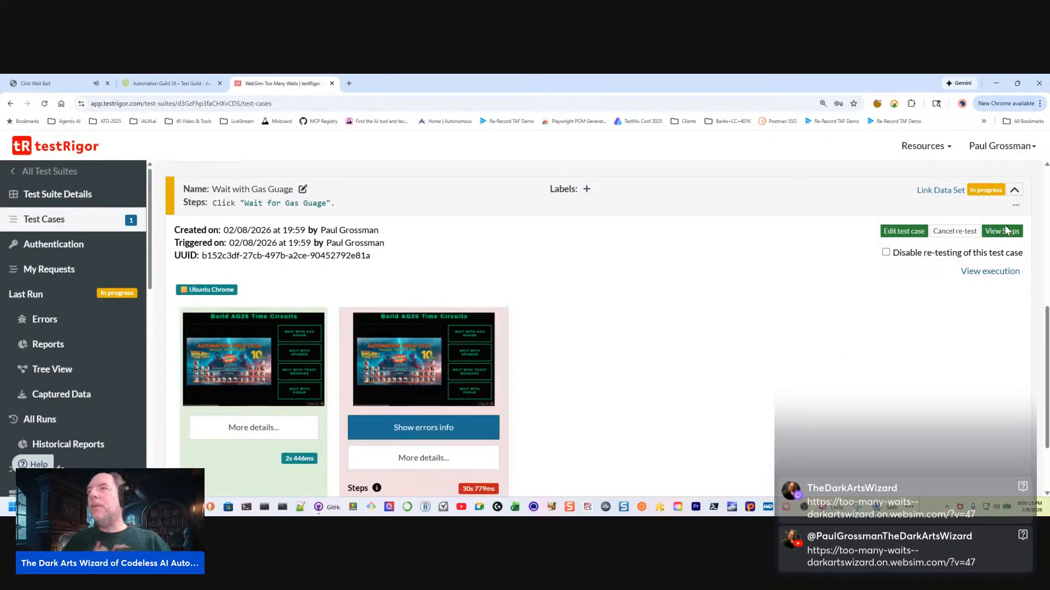
pyautogui.scroll(-1, 538, 398)
pyautogui.scroll(2, 543, 395)
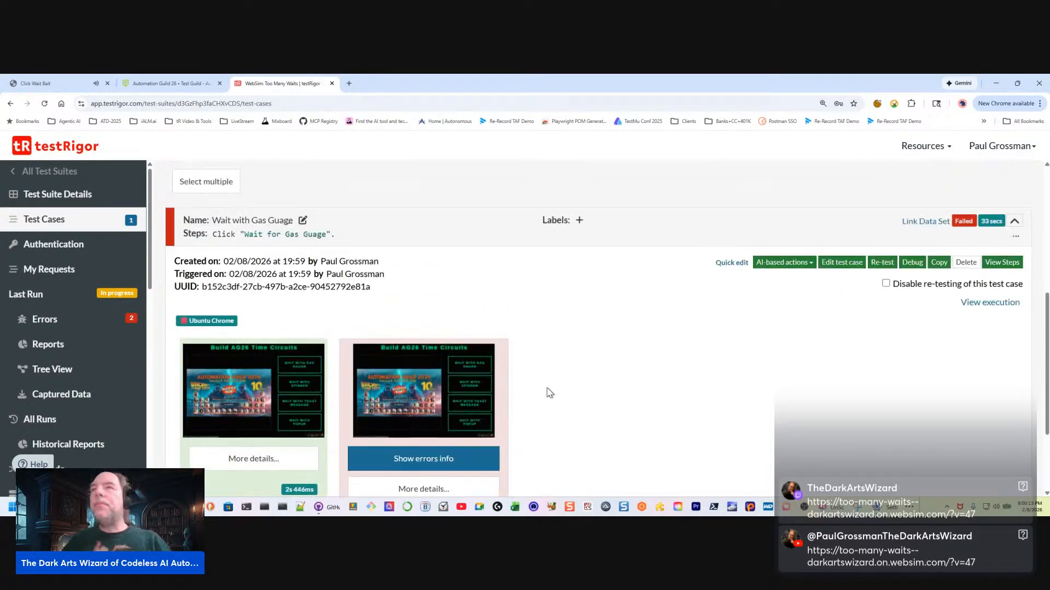
# Open the test case for quick editing and correct the step's spelling to click "Wait for Gas Gauge"
pyautogui.click(838, 265)
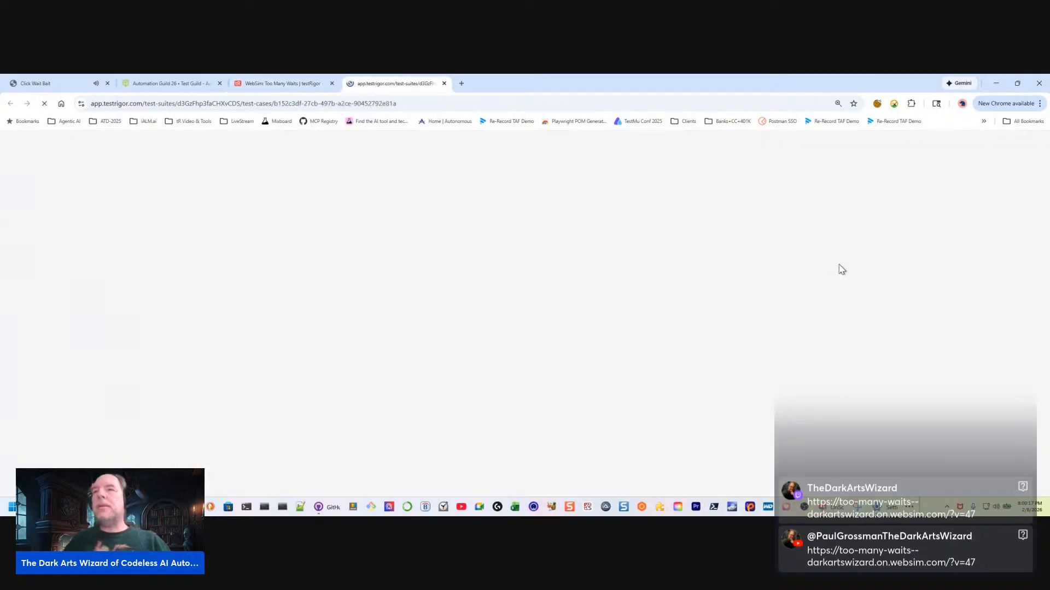
pyautogui.click(444, 83)
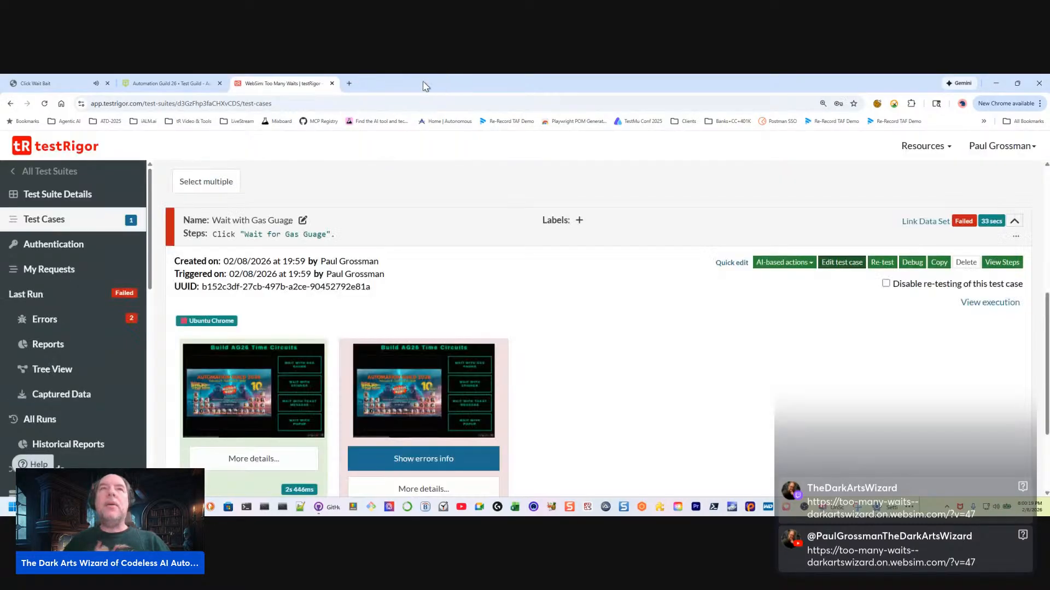
pyautogui.click(731, 263)
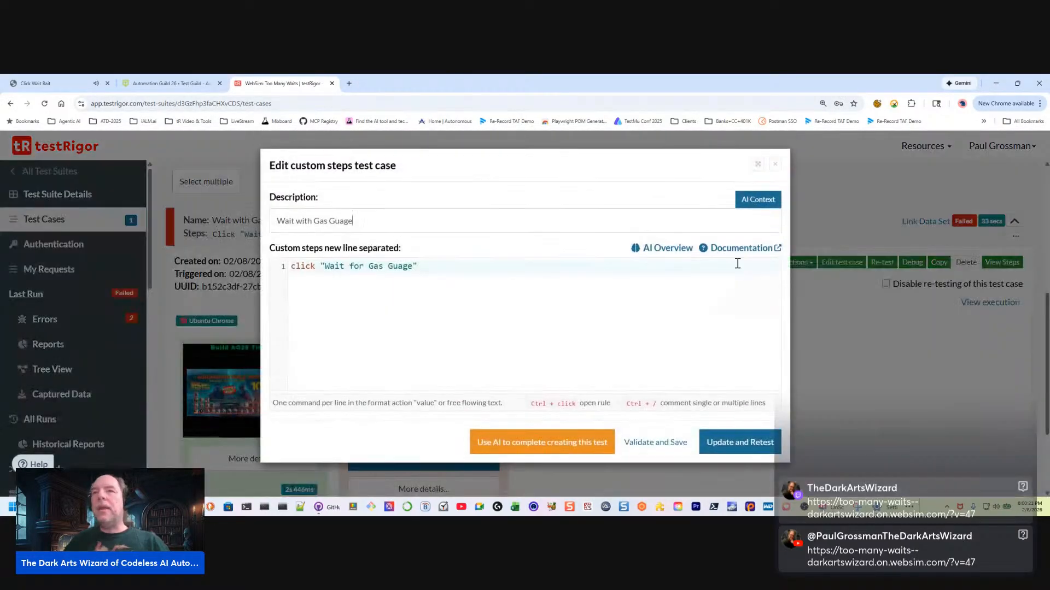
pyautogui.doubleClick(398, 266)
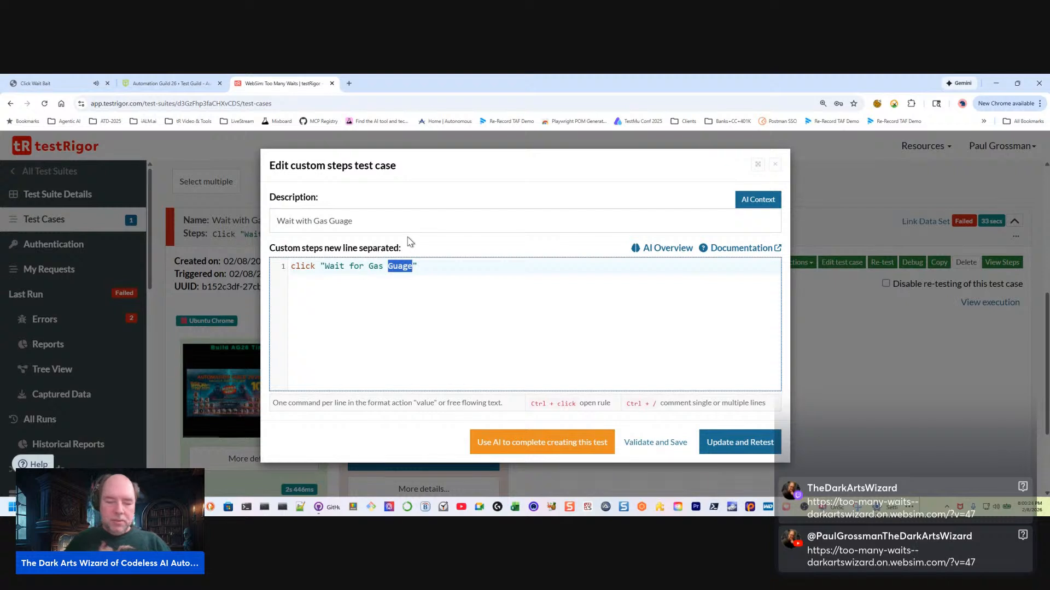
pyautogui.write('G')
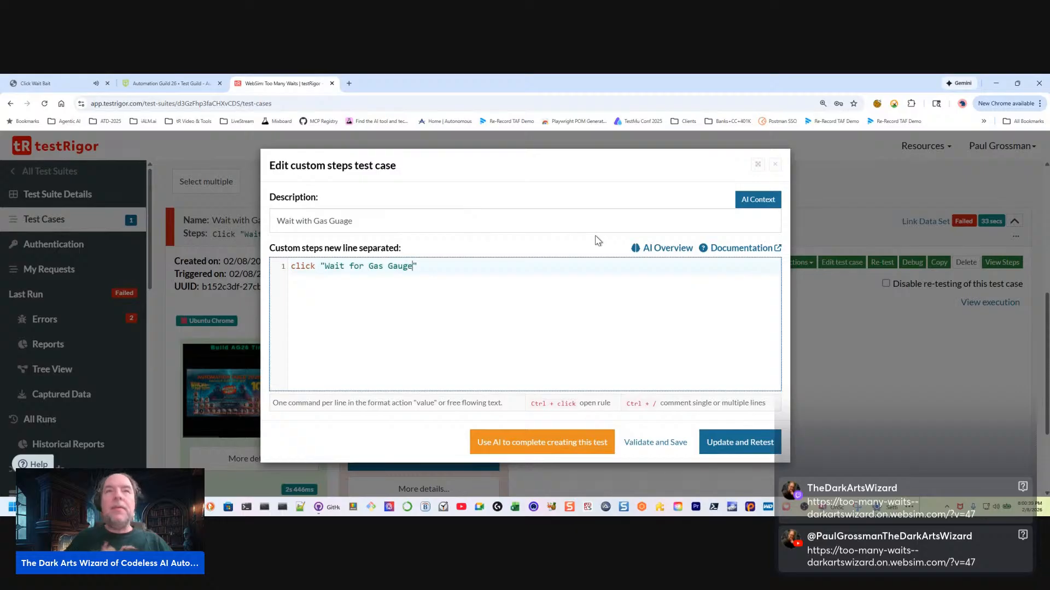
# Check the finished time circuits and the start page on the WebSim demo, and return to the test case editor
pyautogui.click(78, 86)
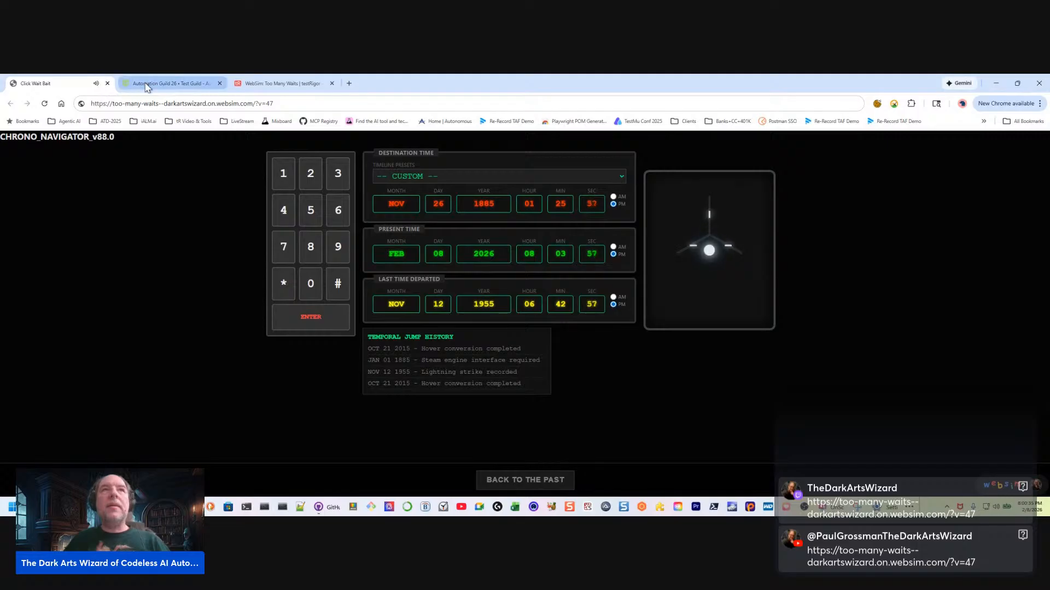
pyautogui.click(279, 85)
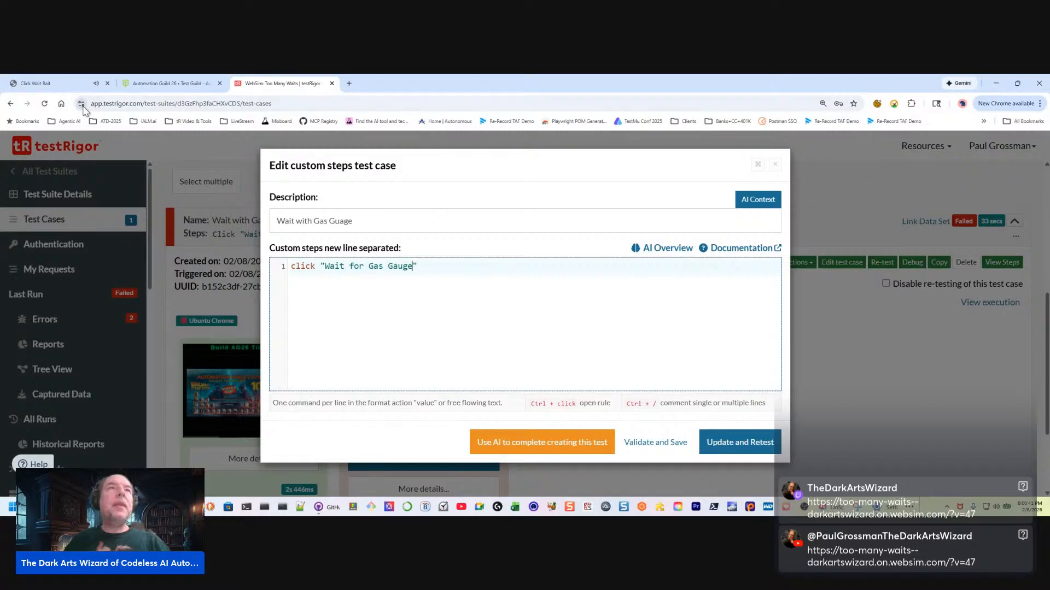
pyautogui.click(66, 85)
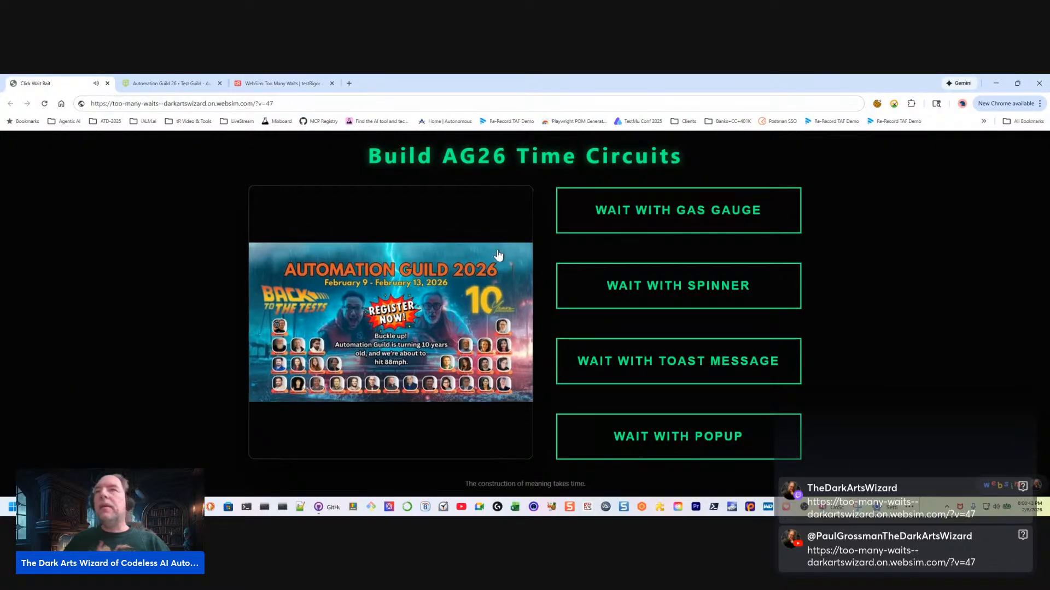
pyautogui.click(284, 83)
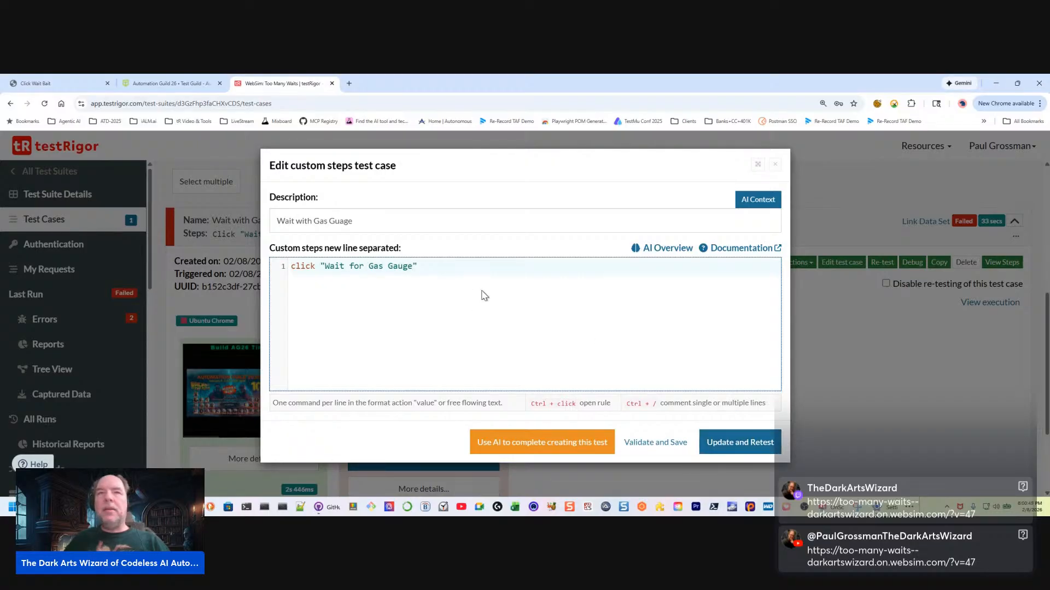
# Add a second custom step, Check page contains "Back to the Past", and update and retest the test case
pyautogui.click(442, 265)
pyautogui.press('Return')
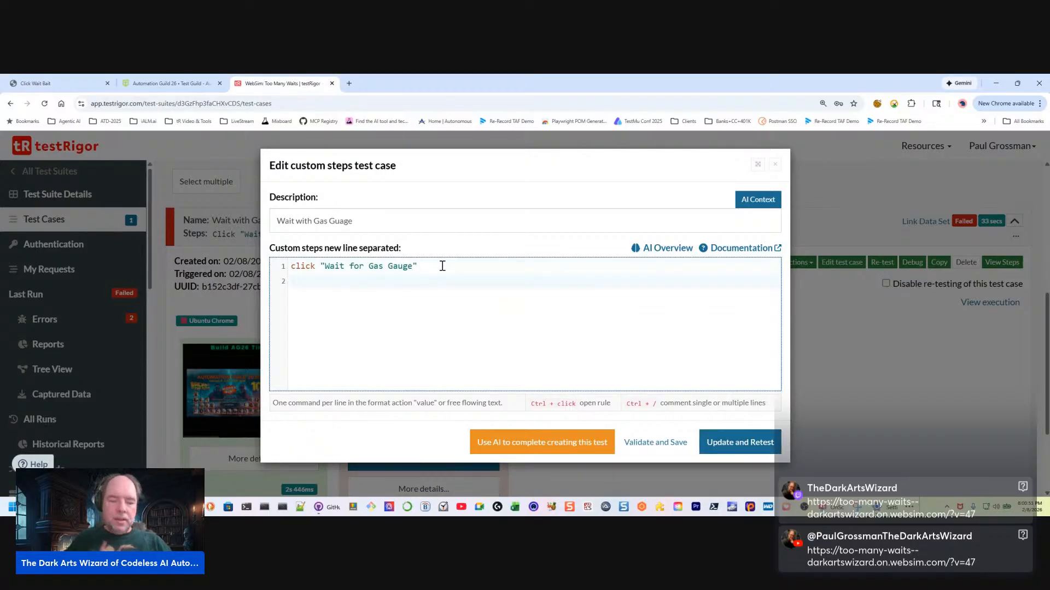
pyautogui.write('Chec')
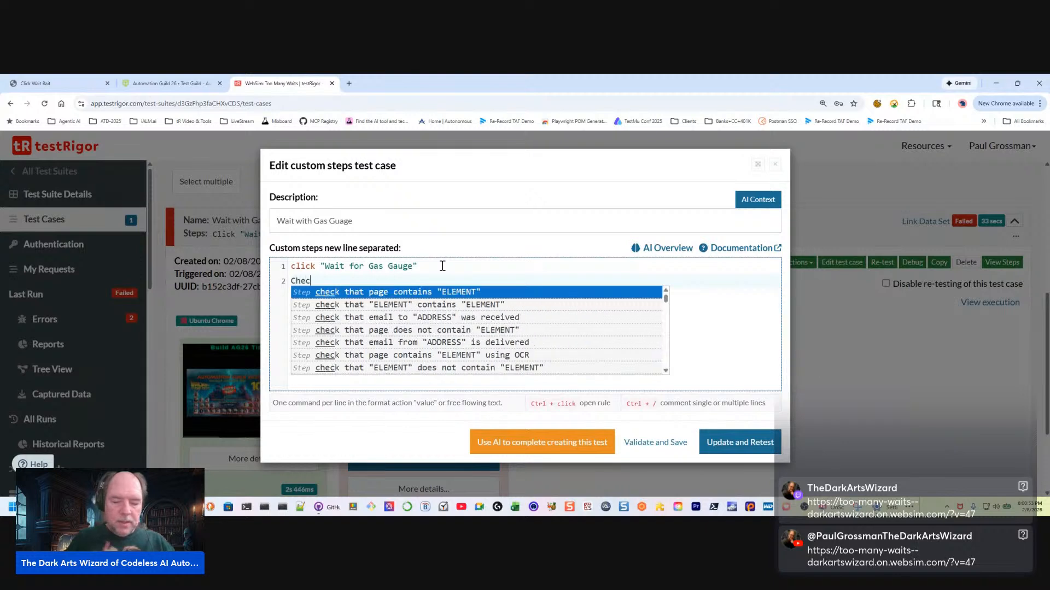
pyautogui.write('k page cont')
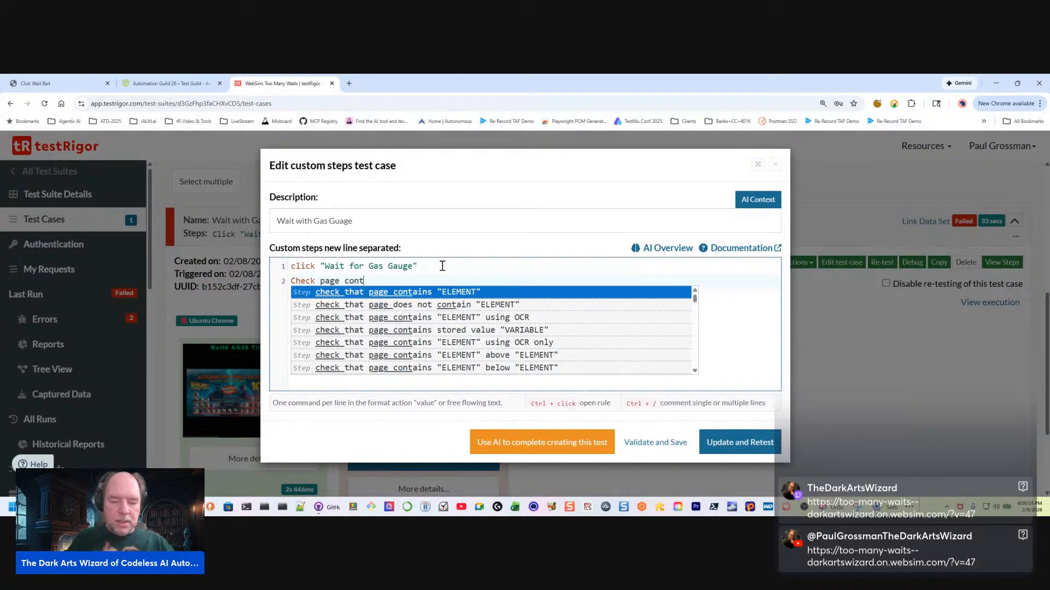
pyautogui.write('ains ')
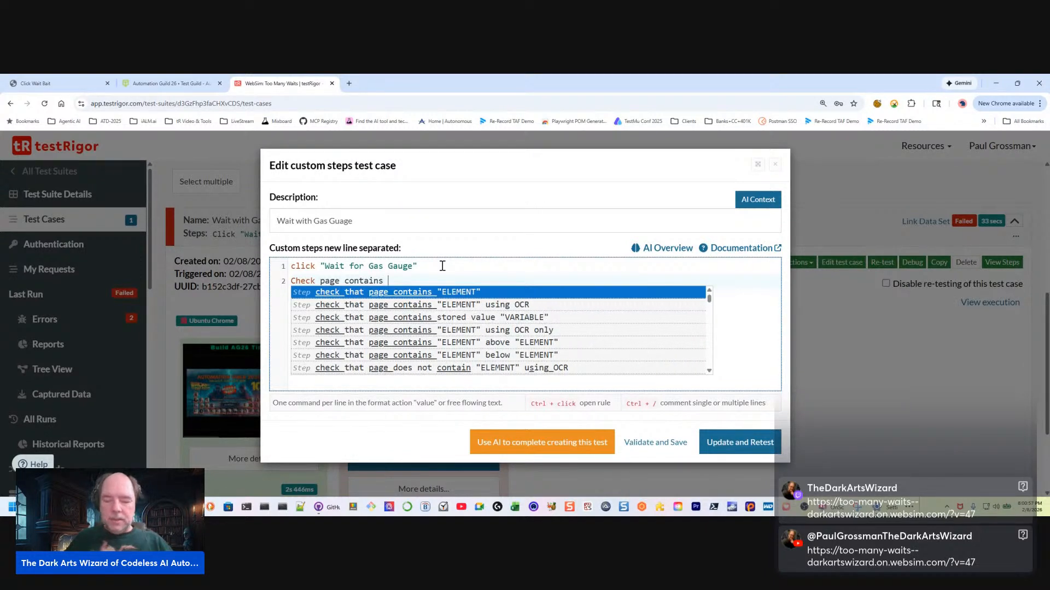
pyautogui.write('"Back to the Past')
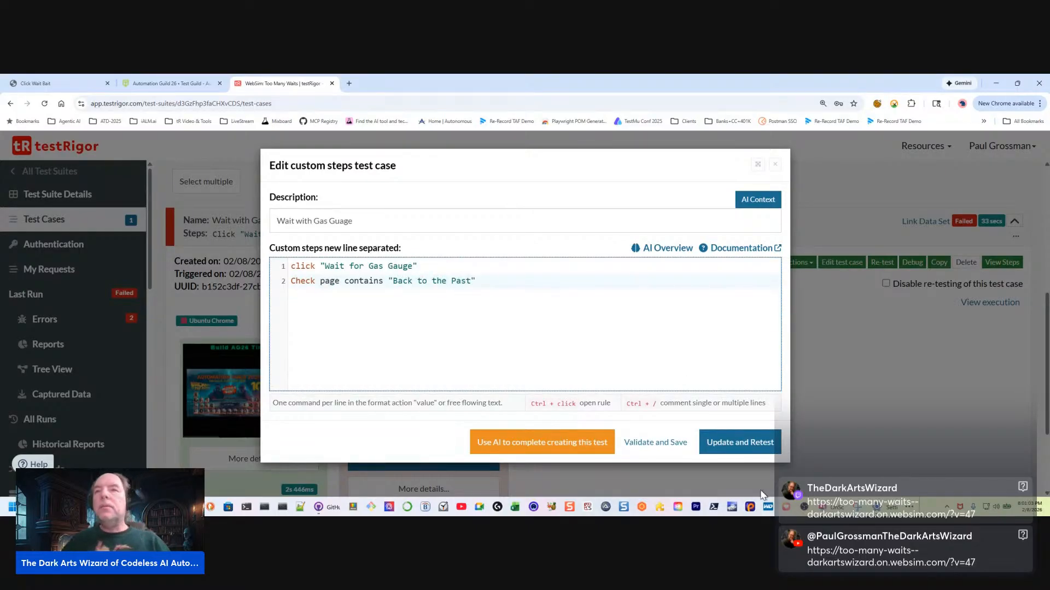
pyautogui.click(746, 449)
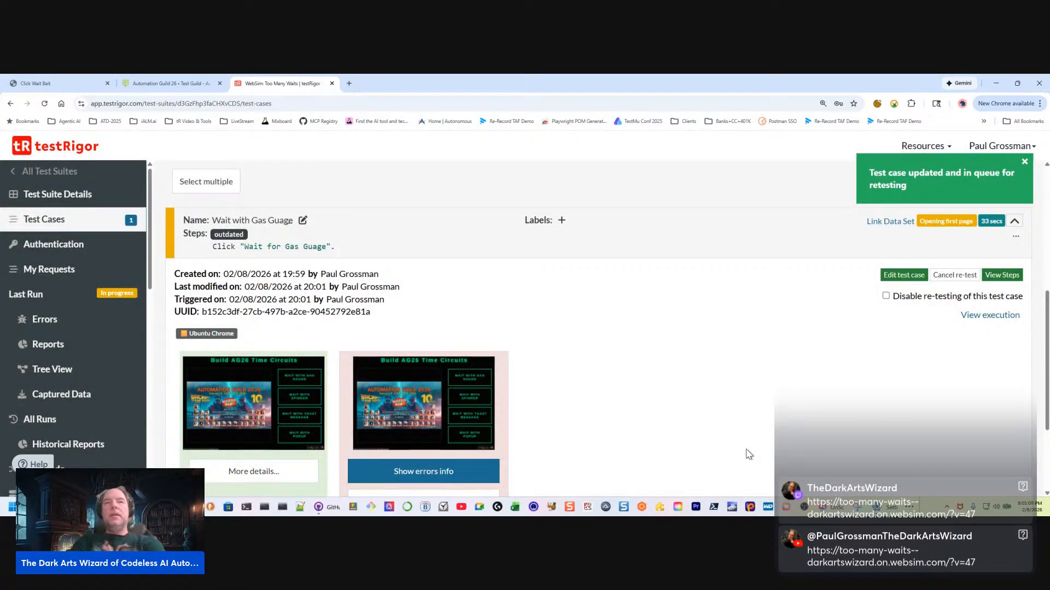
# Follow the retest's progress and check the gas gauge button's exact wording on the WebSim demo page
pyautogui.scroll(-3, 723, 381)
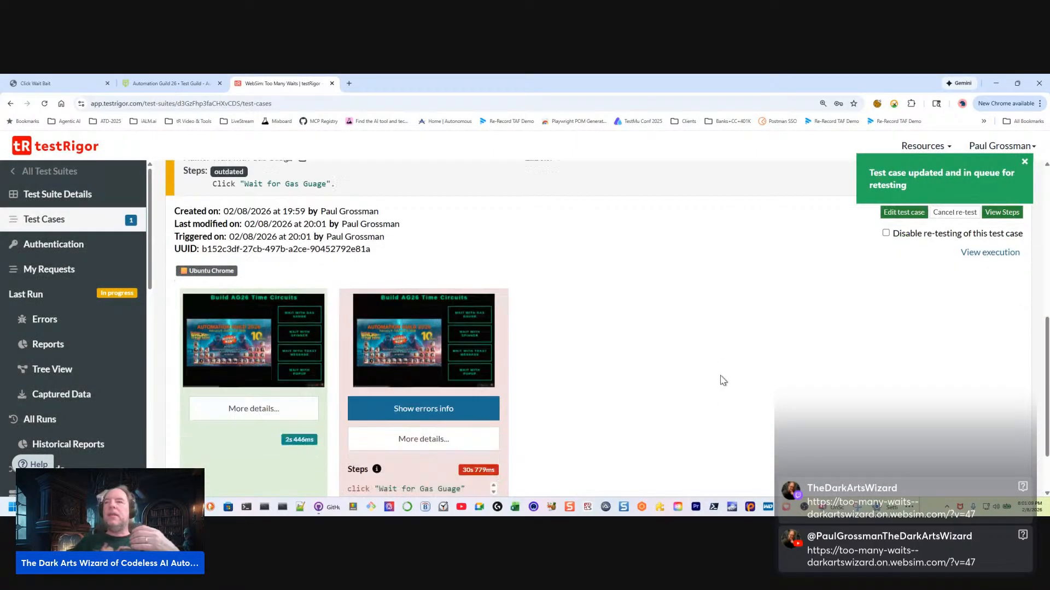
pyautogui.scroll(1, 717, 382)
pyautogui.scroll(-1, 384, 425)
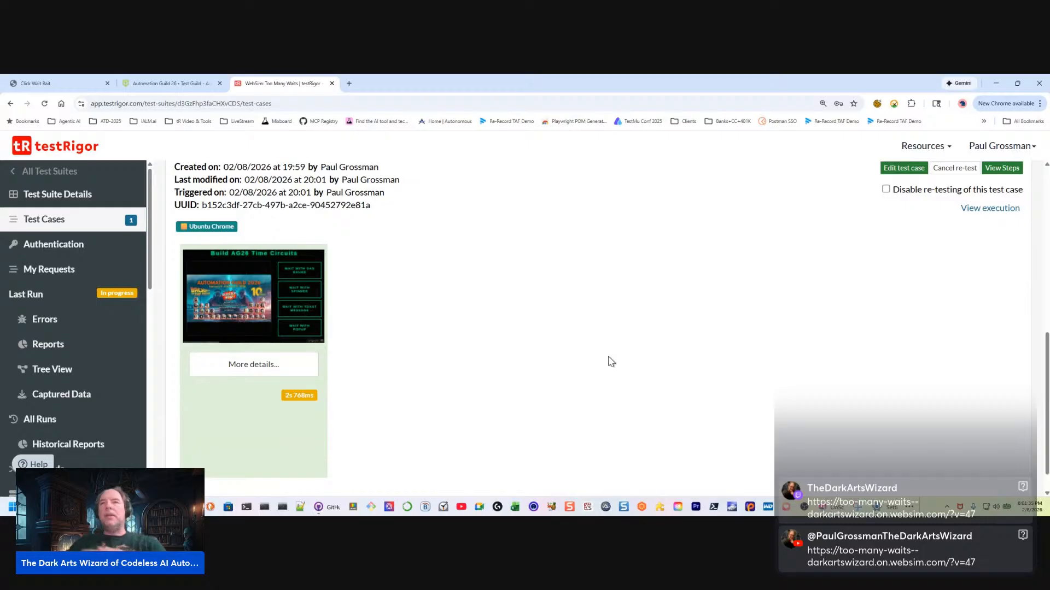
pyautogui.scroll(1, 278, 345)
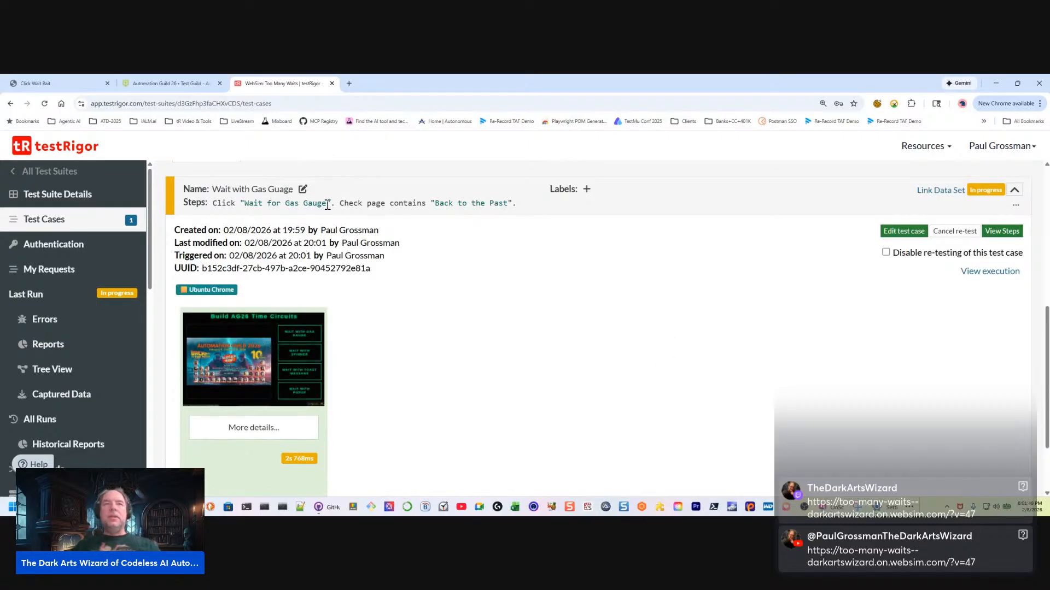
pyautogui.click(88, 86)
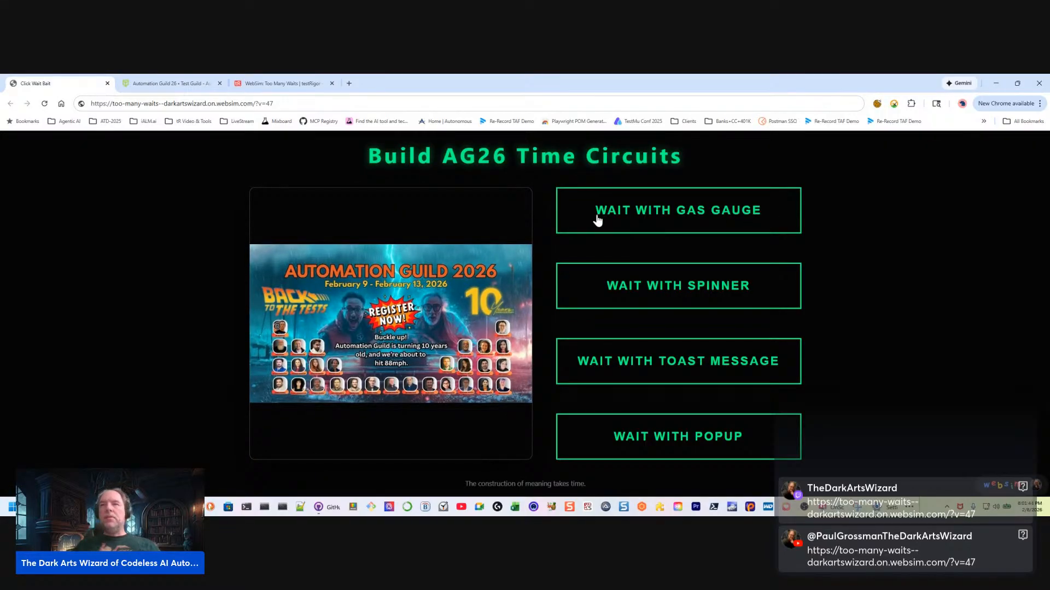
pyautogui.click(183, 84)
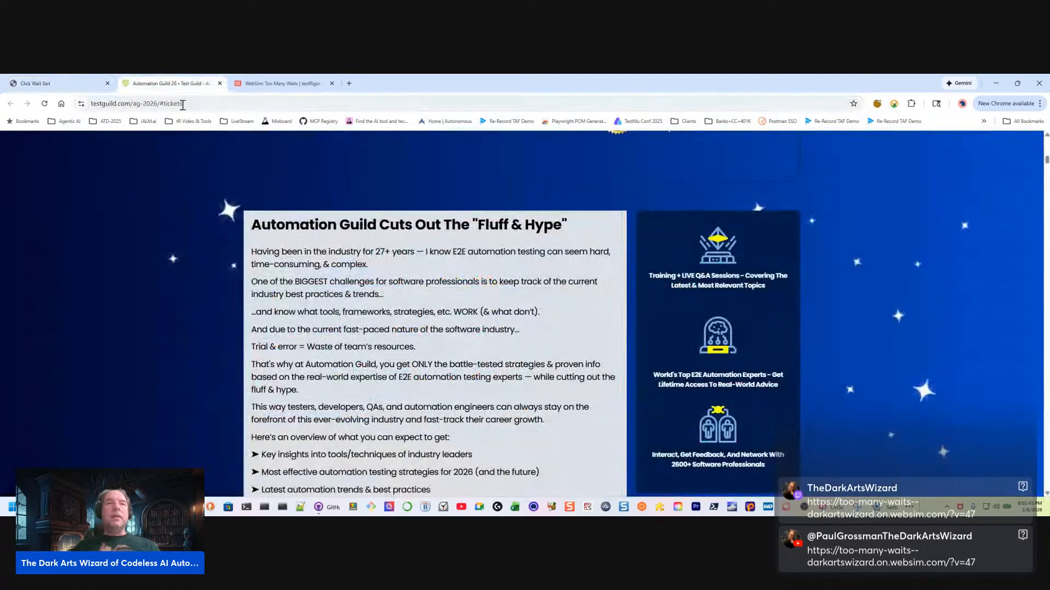
pyautogui.click(271, 84)
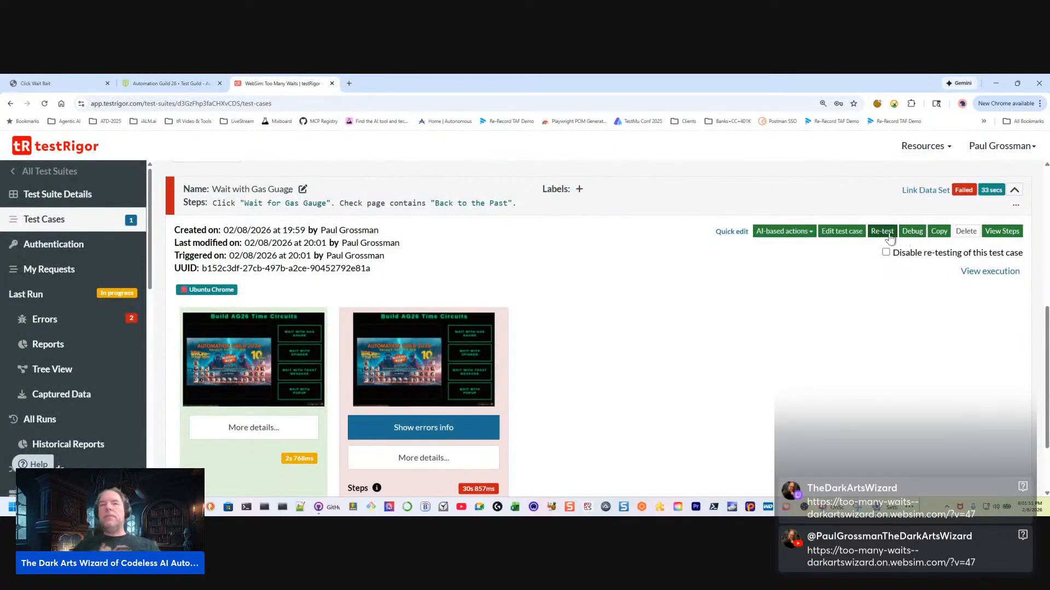
# Change the first custom step to click "Wait with Gas Gauge", update and retest the test case, and review its results
pyautogui.click(732, 232)
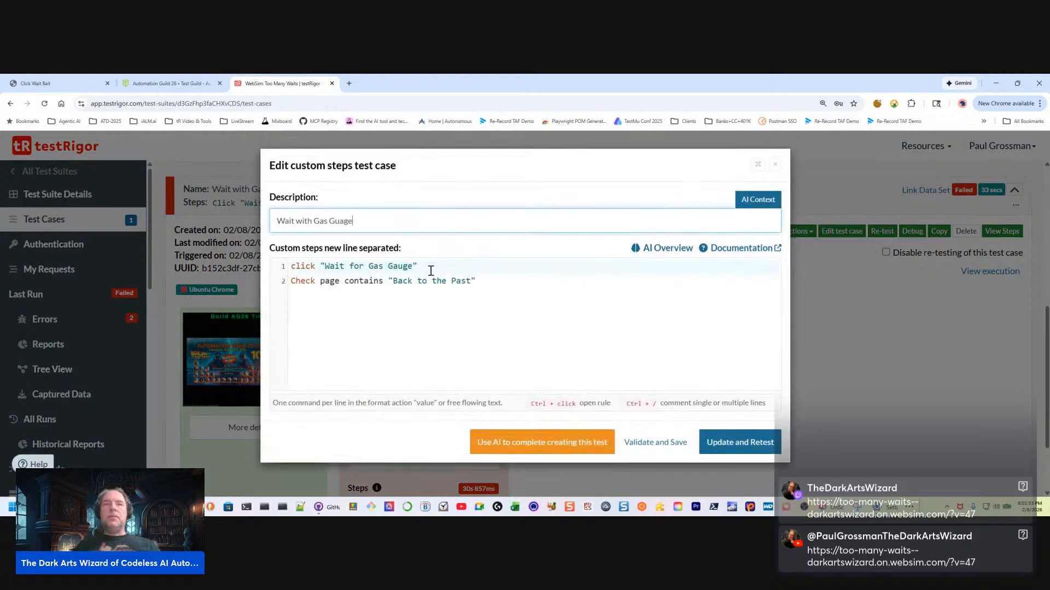
pyautogui.doubleClick(357, 263)
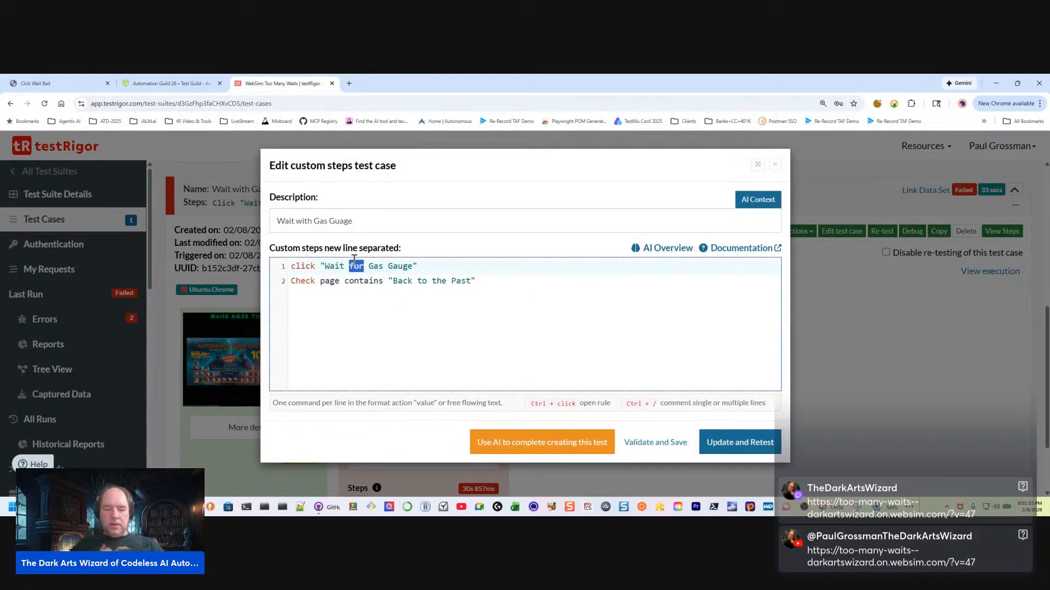
pyautogui.write('with')
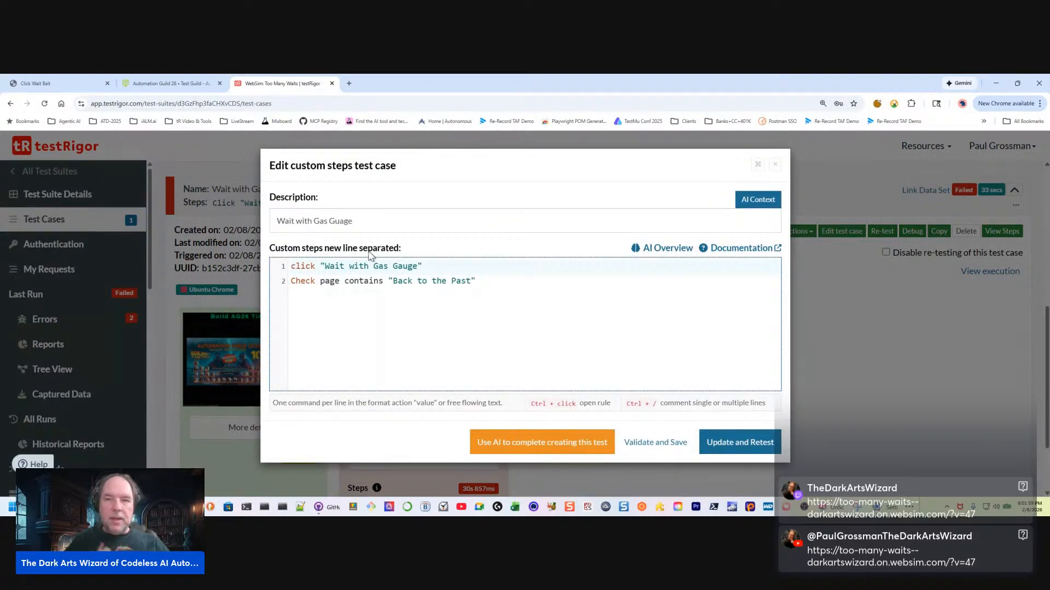
pyautogui.click(741, 443)
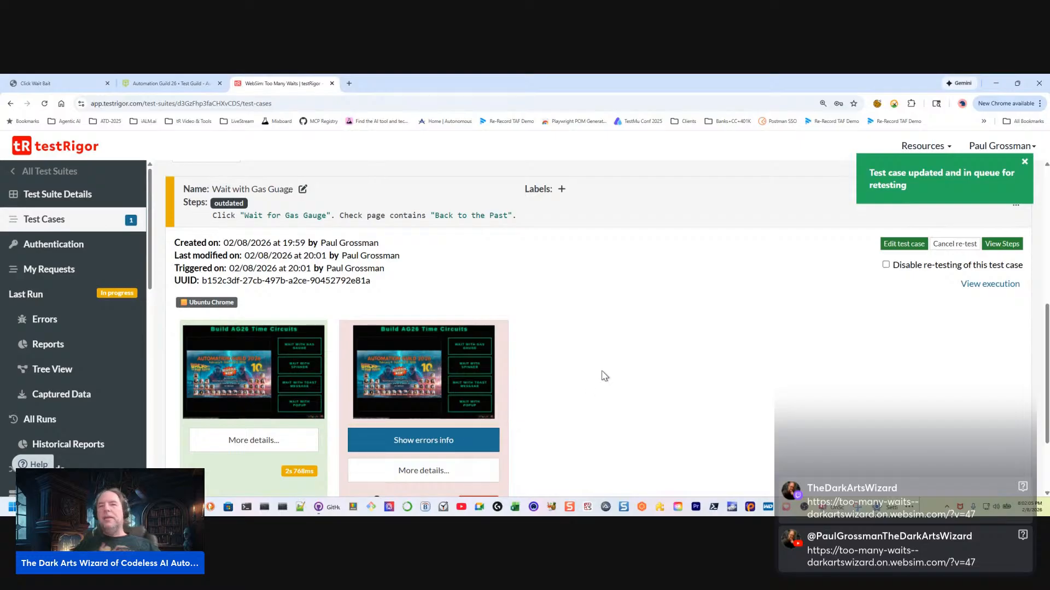
pyautogui.scroll(-3, 603, 358)
pyautogui.scroll(3, 603, 350)
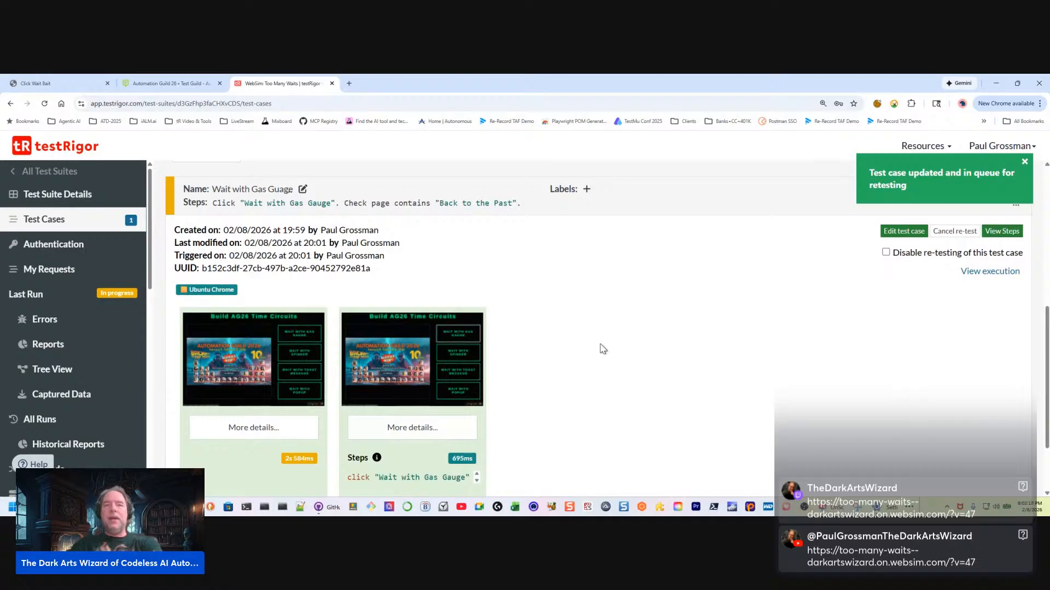
# Review the retest's screenshots for the gas gauge click and the "Back to the Past" page check
pyautogui.click(429, 369)
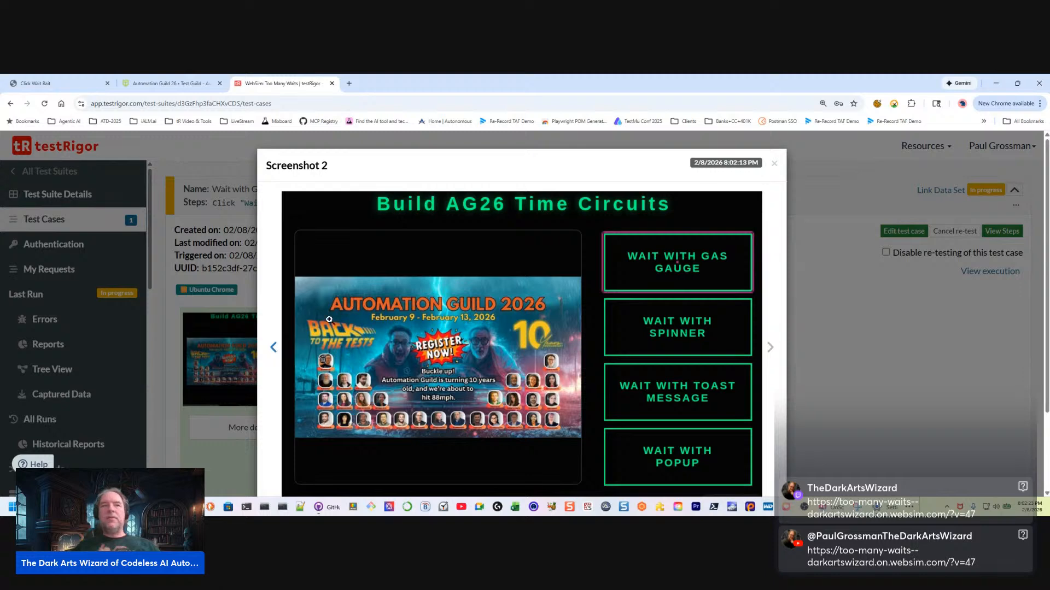
pyautogui.click(881, 347)
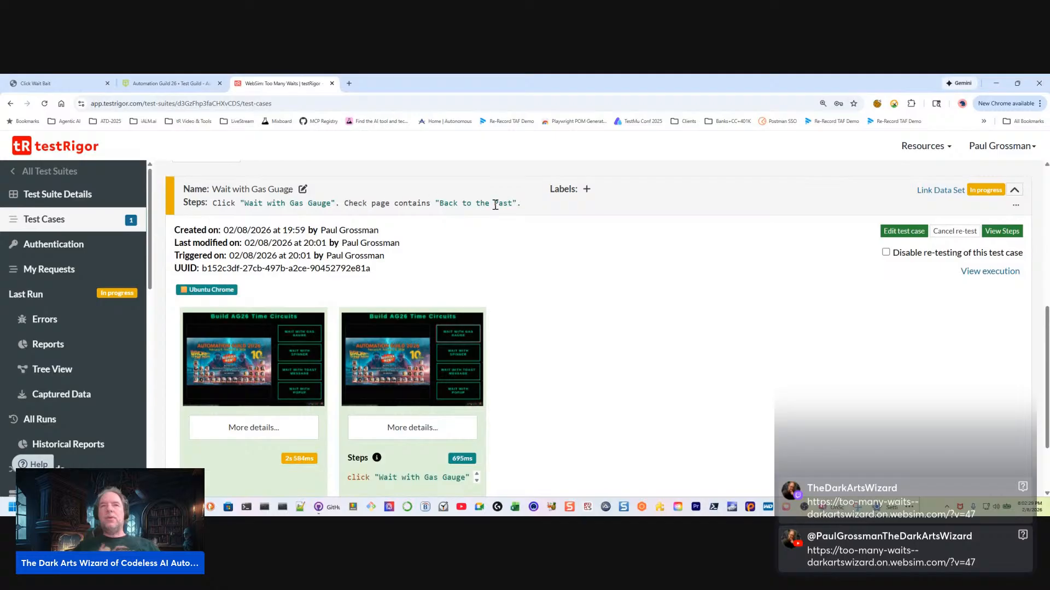
pyautogui.moveTo(442, 203); pyautogui.dragTo(513, 202)
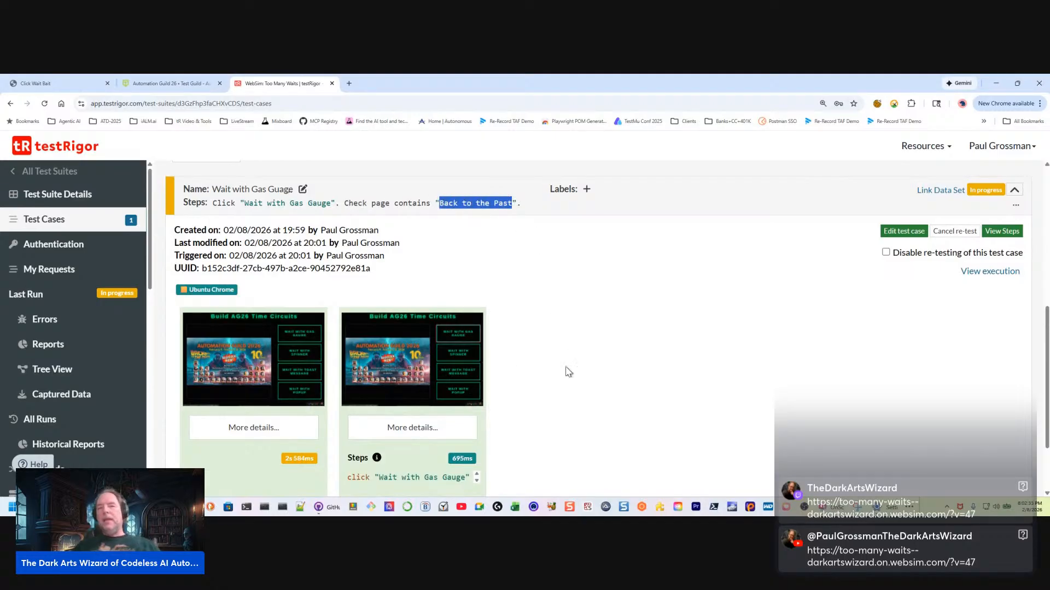
pyautogui.scroll(-1, 591, 374)
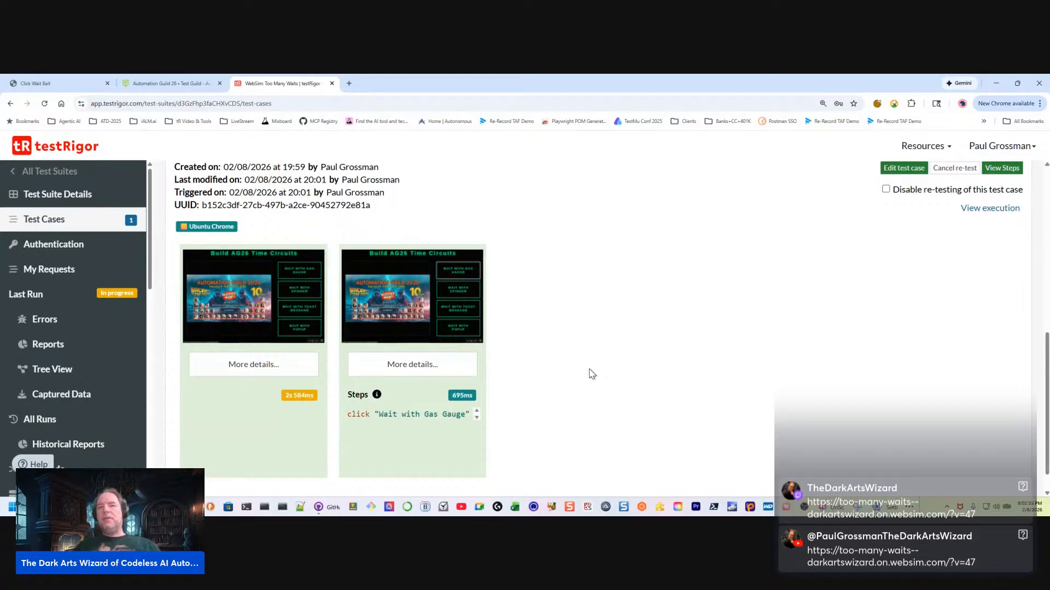
pyautogui.scroll(1, 590, 375)
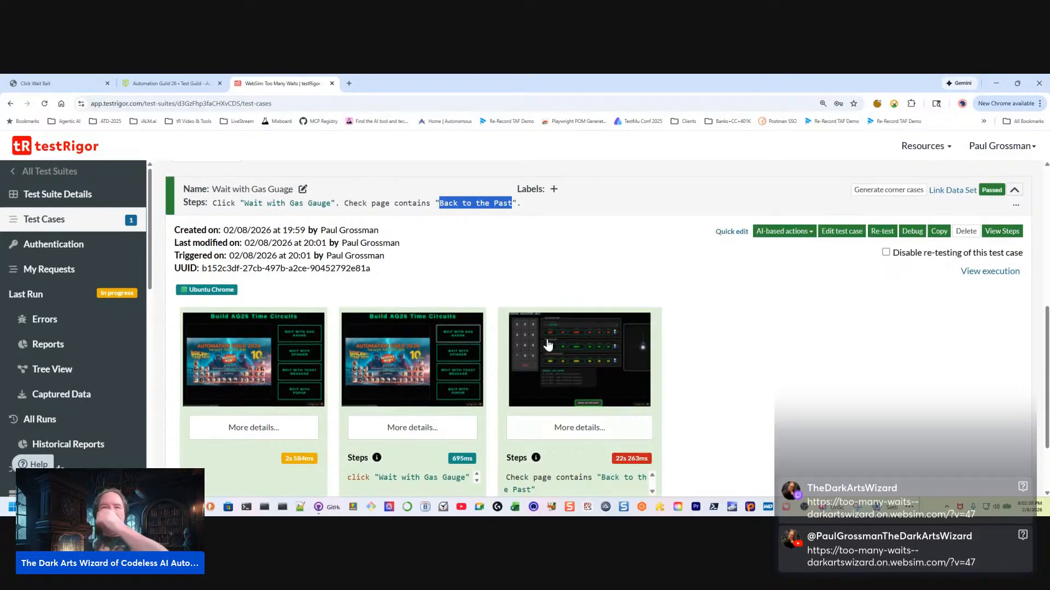
pyautogui.scroll(-1, 727, 386)
pyautogui.click(602, 335)
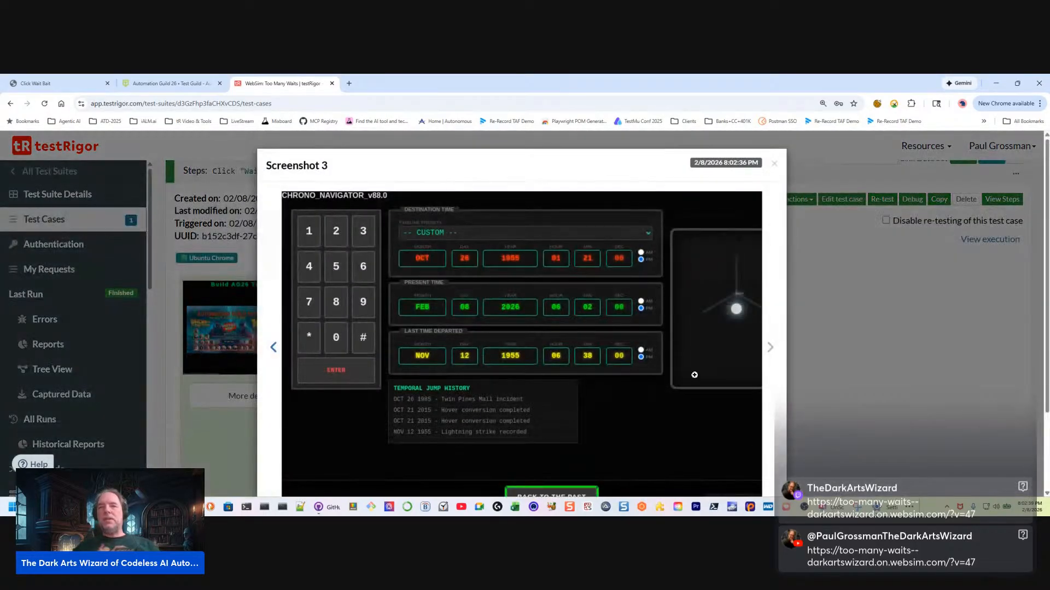
pyautogui.scroll(-1, 503, 454)
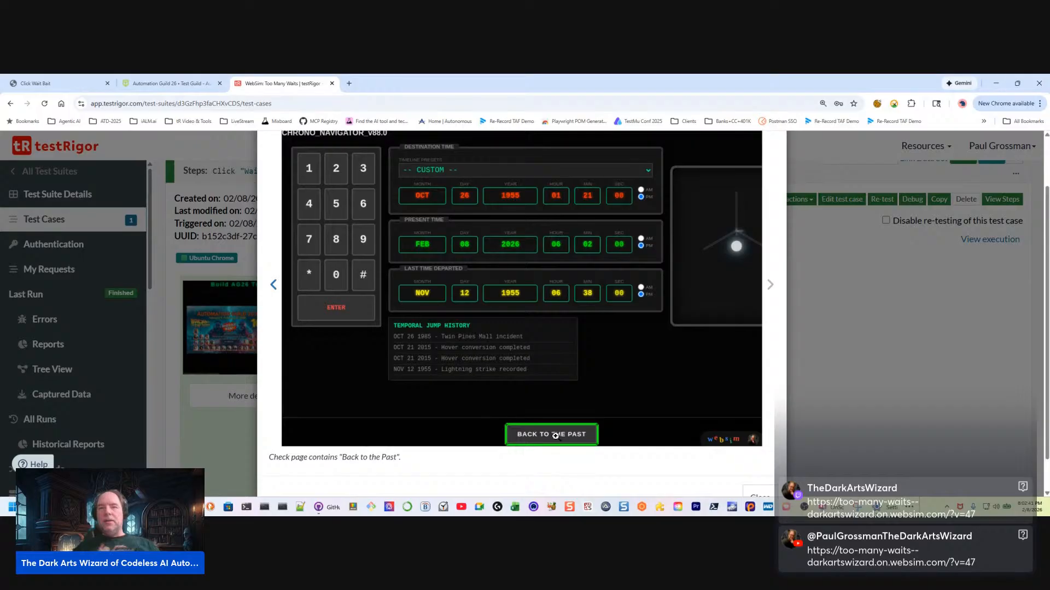
pyautogui.click(823, 370)
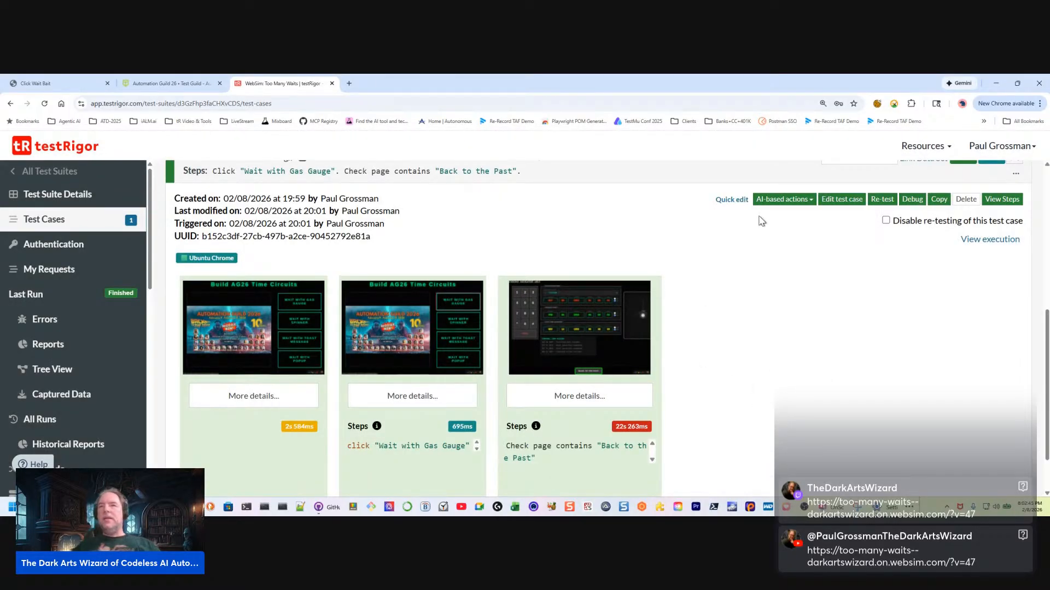
# Add a third custom step, Click "Back to the Past", to the gas gauge test case
pyautogui.click(731, 200)
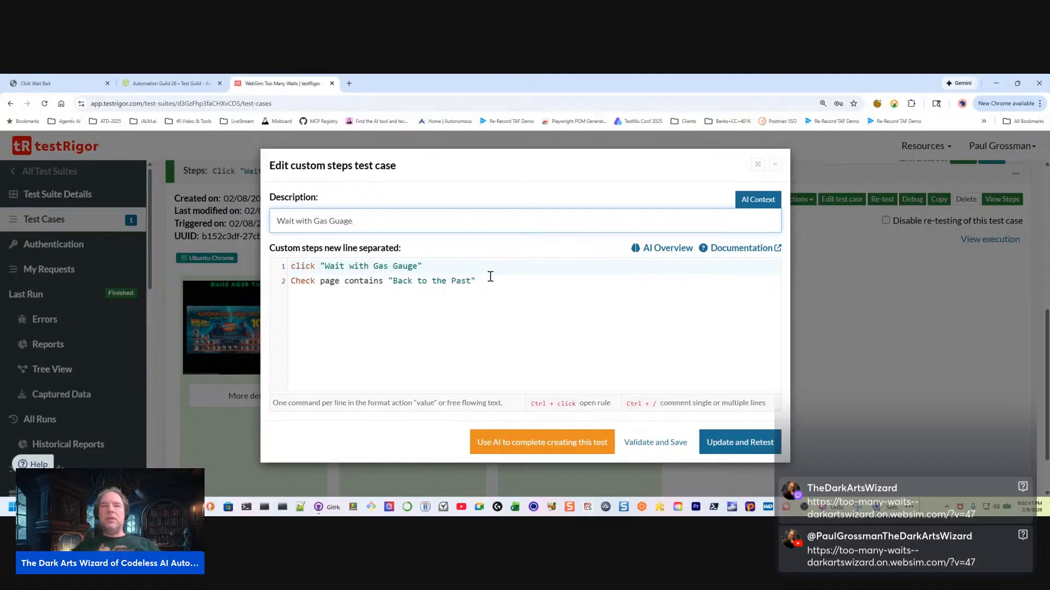
pyautogui.click(490, 277)
pyautogui.press('Return')
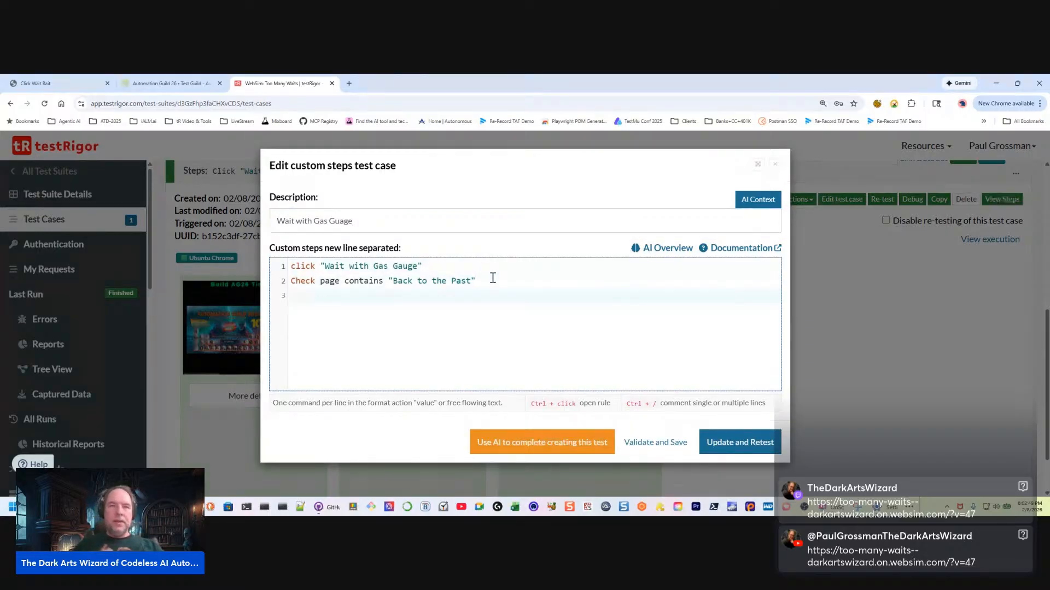
pyautogui.hotkey('shift', 'End')
pyautogui.hotkey('ctrl', 'c')
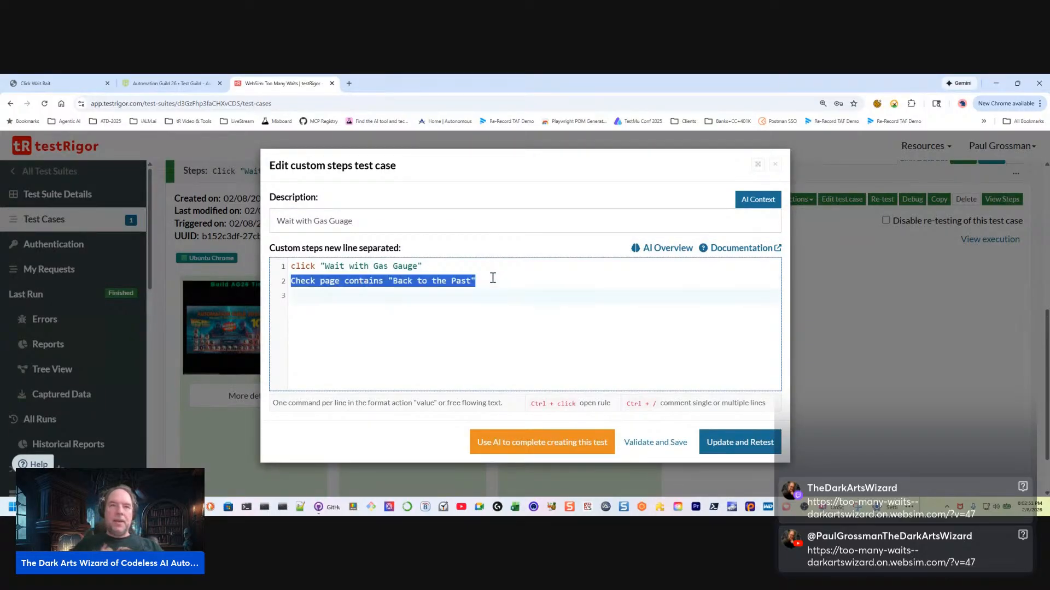
pyautogui.press('Down')
pyautogui.hotkey('ctrl', 'v')
pyautogui.press('Return')
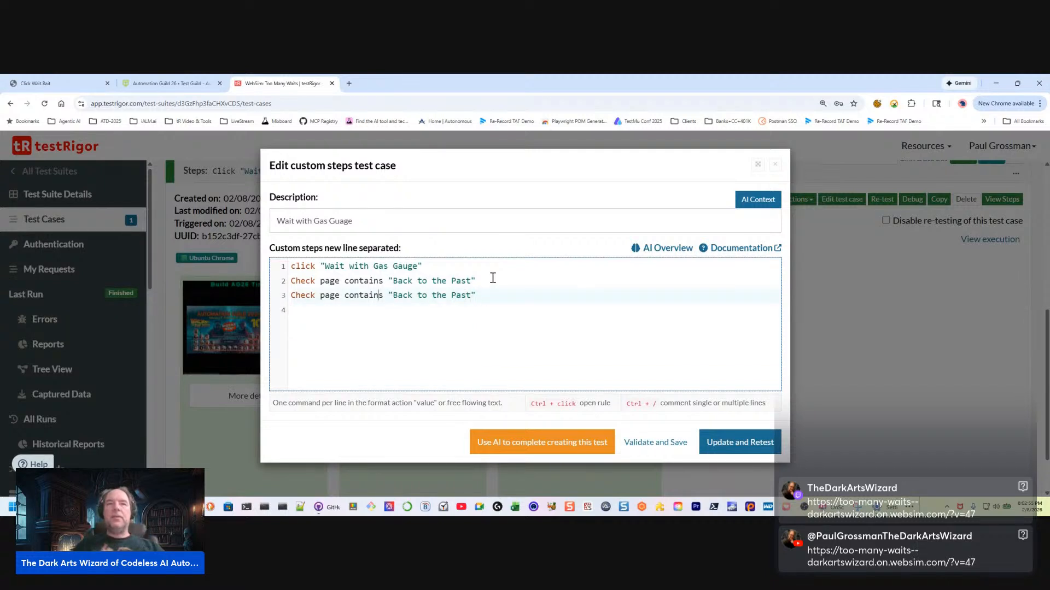
pyautogui.hotkey('shift', 'Left')
pyautogui.hotkey('shift', 'Right')
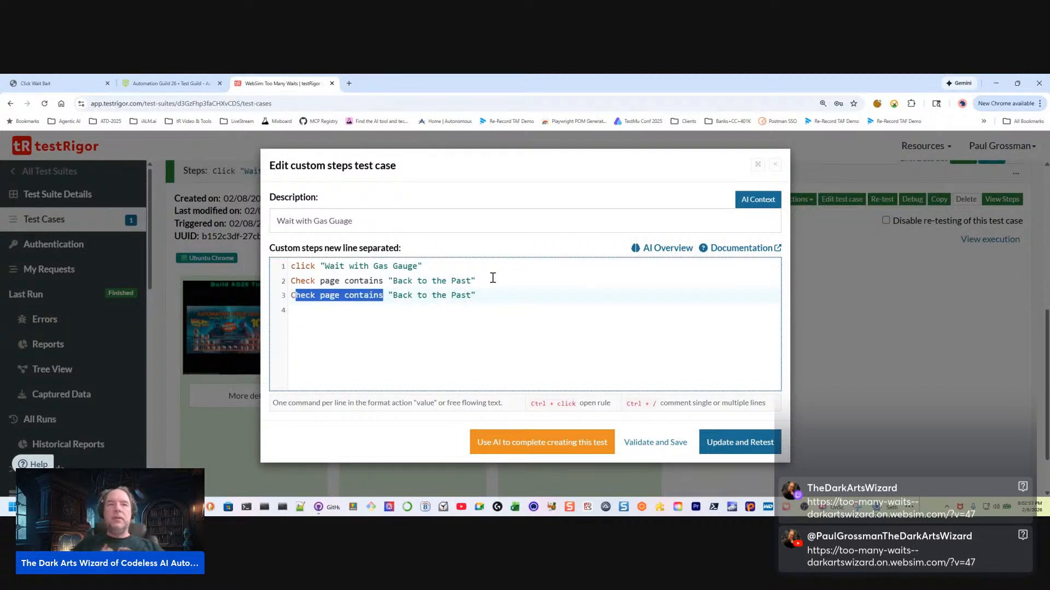
pyautogui.write('lick')
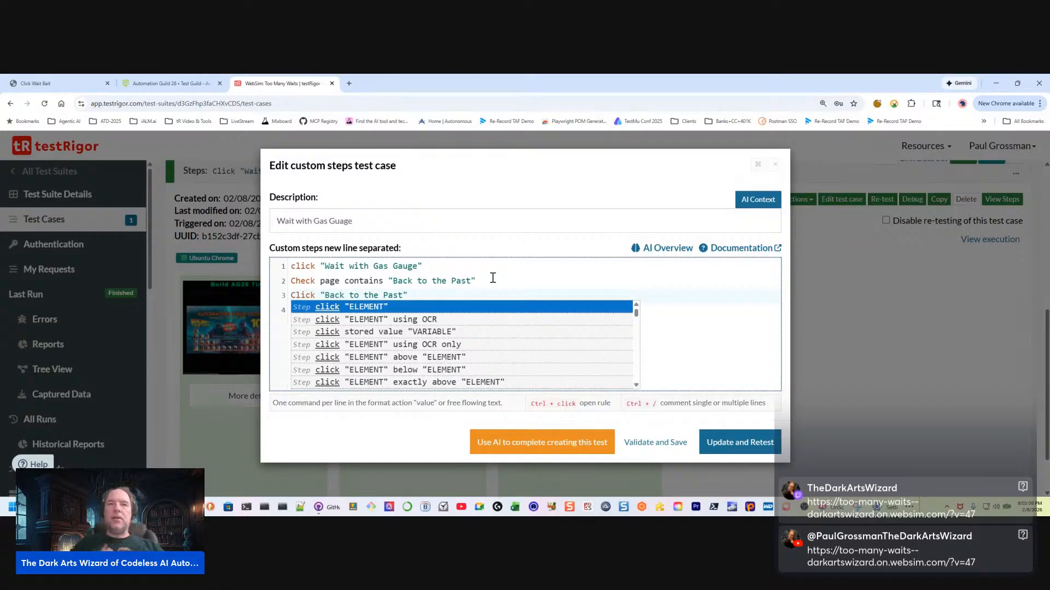
pyautogui.click(605, 282)
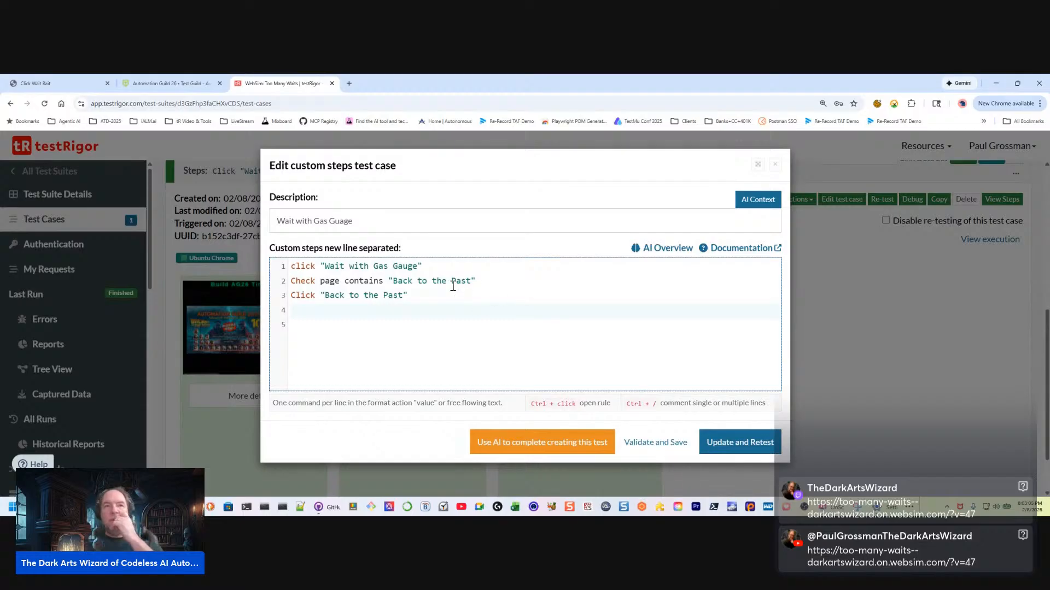
# Add a fourth custom step, Check page contains "Wait with Gas Gauge", and update and retest the test case
pyautogui.moveTo(473, 278); pyautogui.dragTo(280, 290)
pyautogui.hotkey('ctrl', 'c')
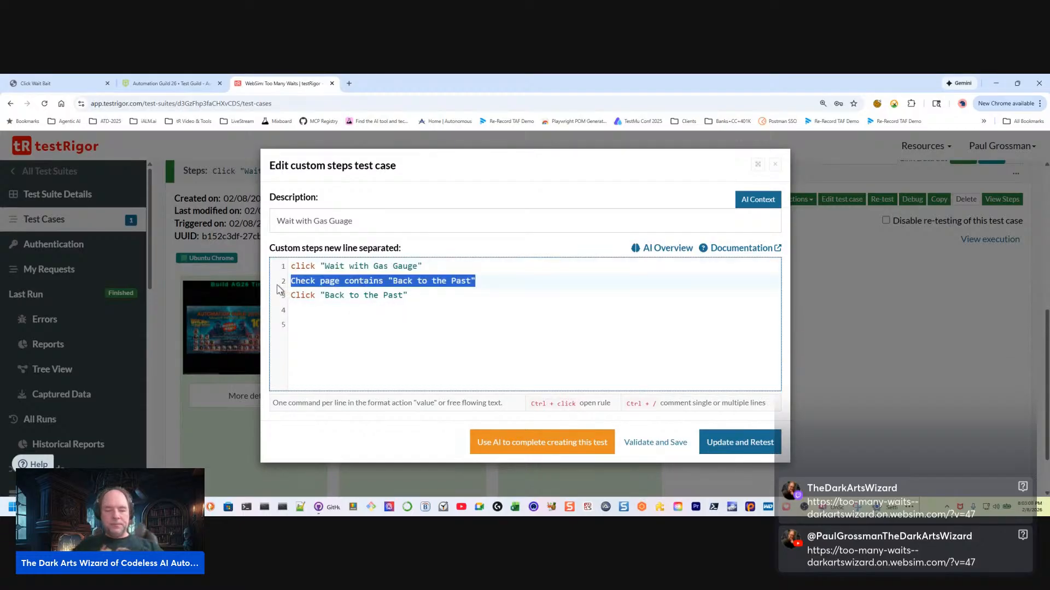
pyautogui.click(307, 314)
pyautogui.hotkey('ctrl', 'v')
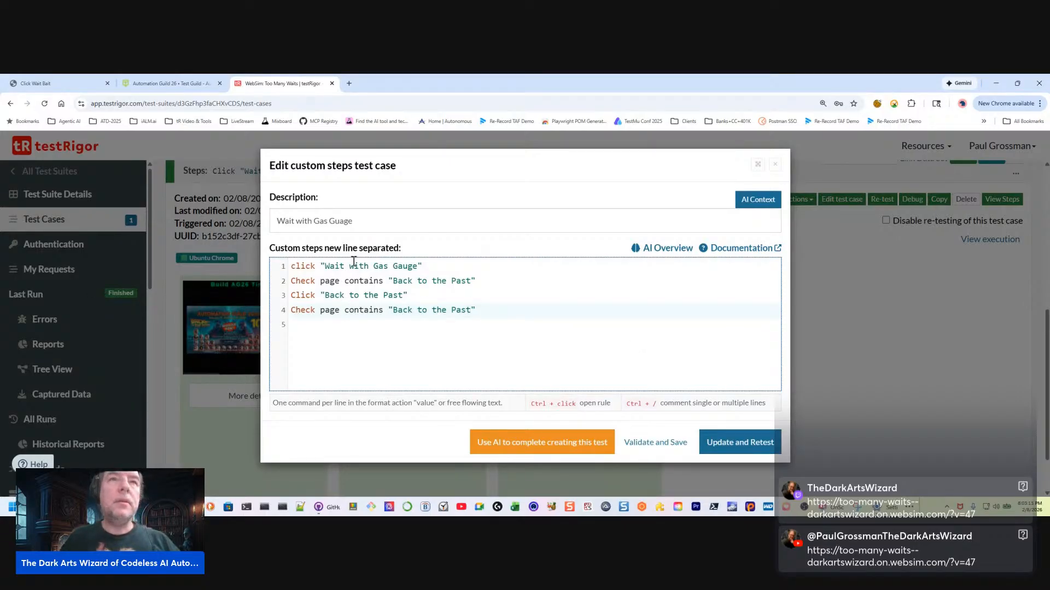
pyautogui.moveTo(326, 265); pyautogui.dragTo(415, 266)
pyautogui.hotkey('ctrl', 'c')
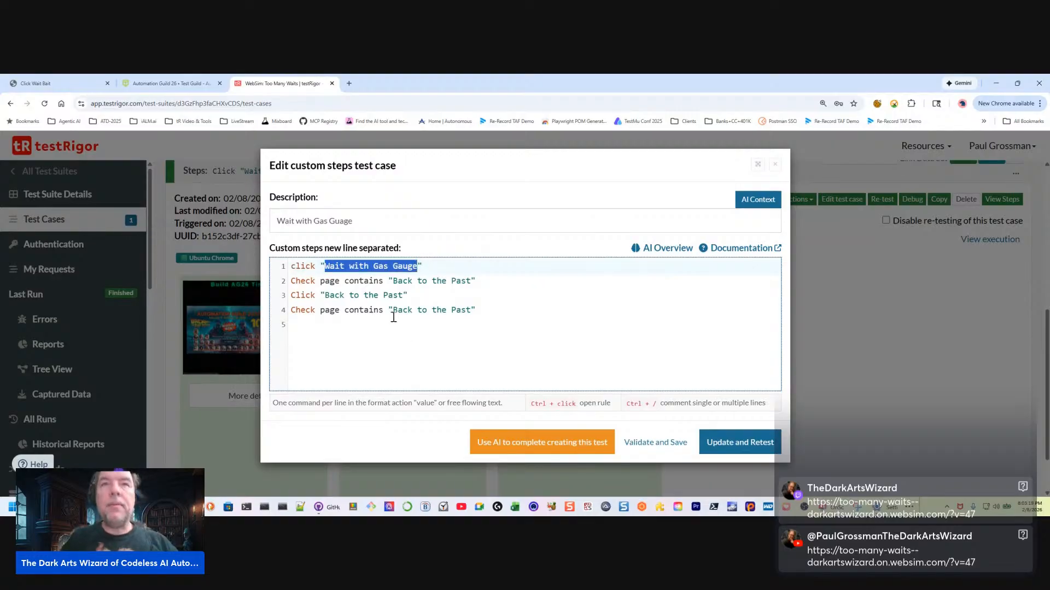
pyautogui.moveTo(393, 311); pyautogui.dragTo(474, 310)
pyautogui.hotkey('ctrl', 'v')
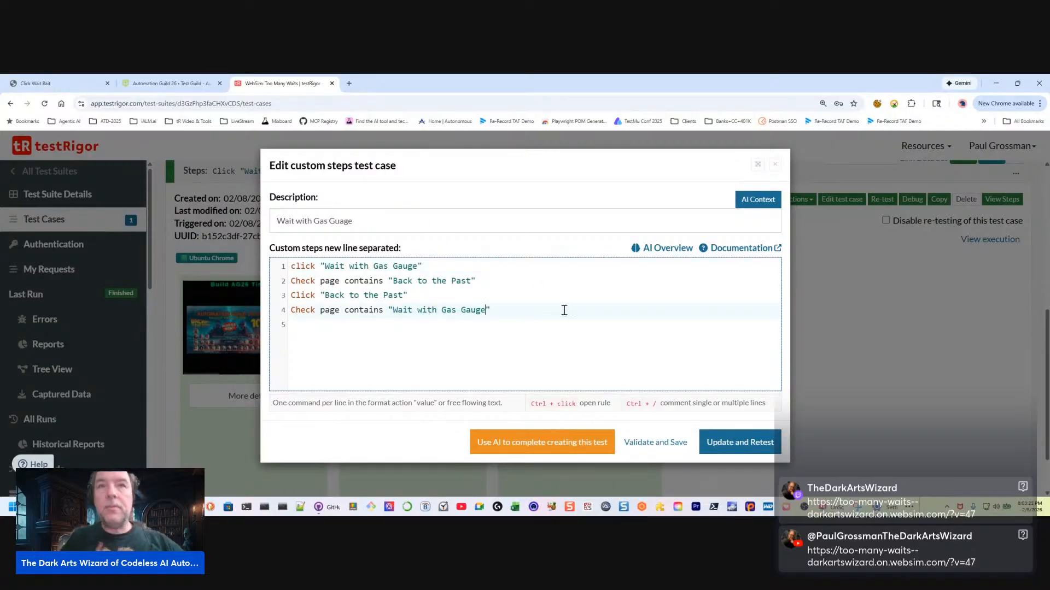
pyautogui.click(740, 445)
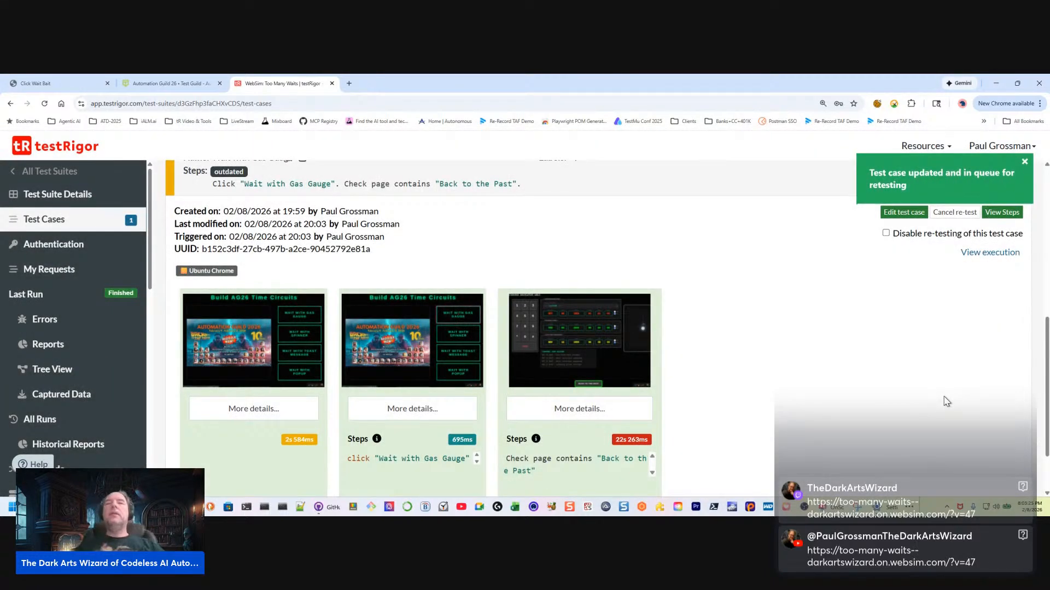
# Dismiss the retest notification and follow the run's progress in the expanded test case
pyautogui.scroll(1, 897, 356)
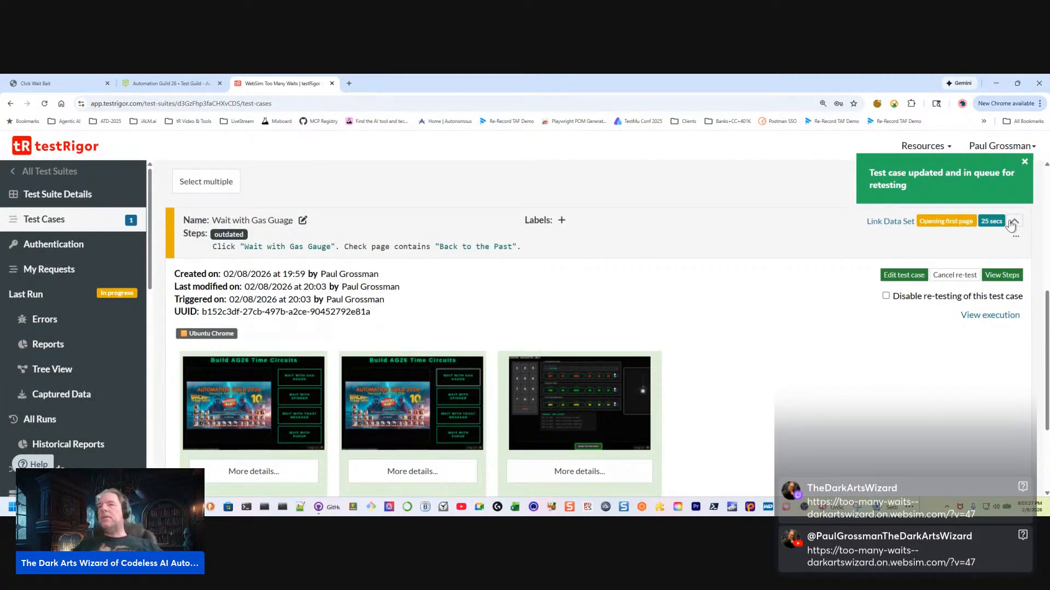
pyautogui.click(1024, 161)
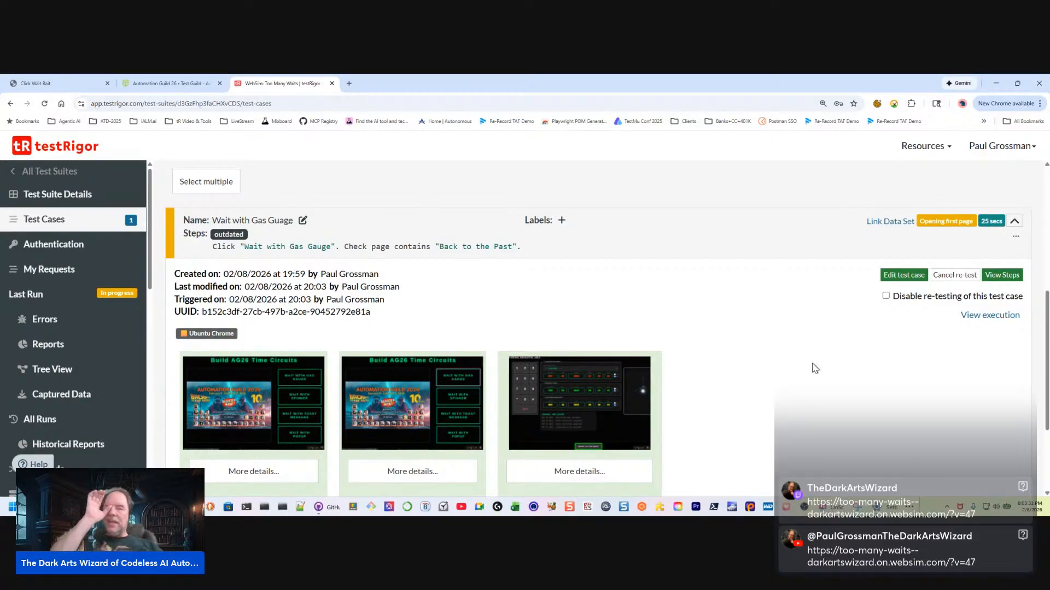
pyautogui.scroll(-1, 754, 392)
pyautogui.scroll(-1, 754, 392)
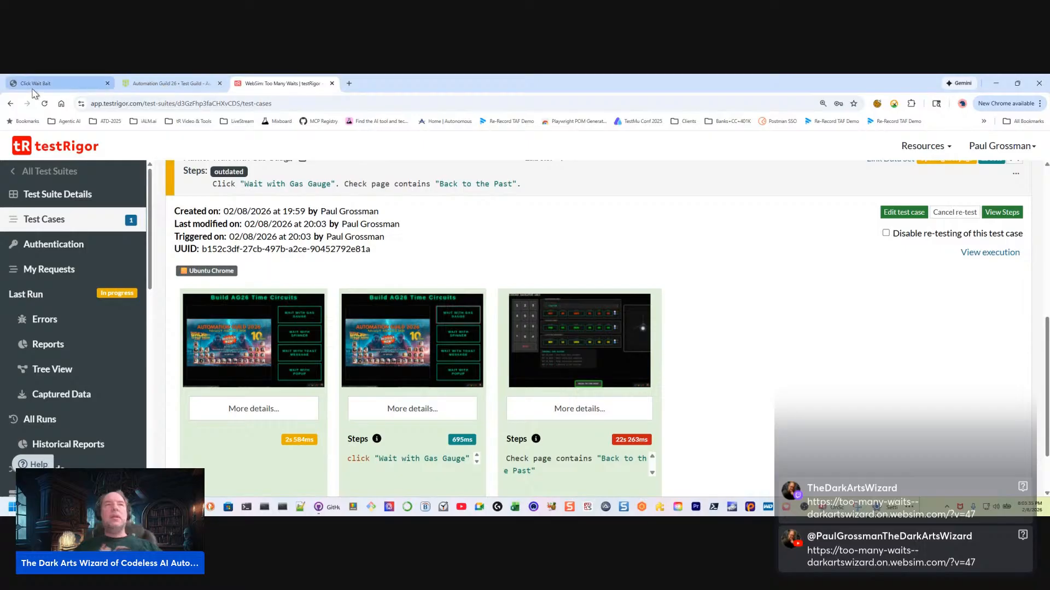
pyautogui.scroll(-1, 89, 383)
pyautogui.scroll(-12, 89, 382)
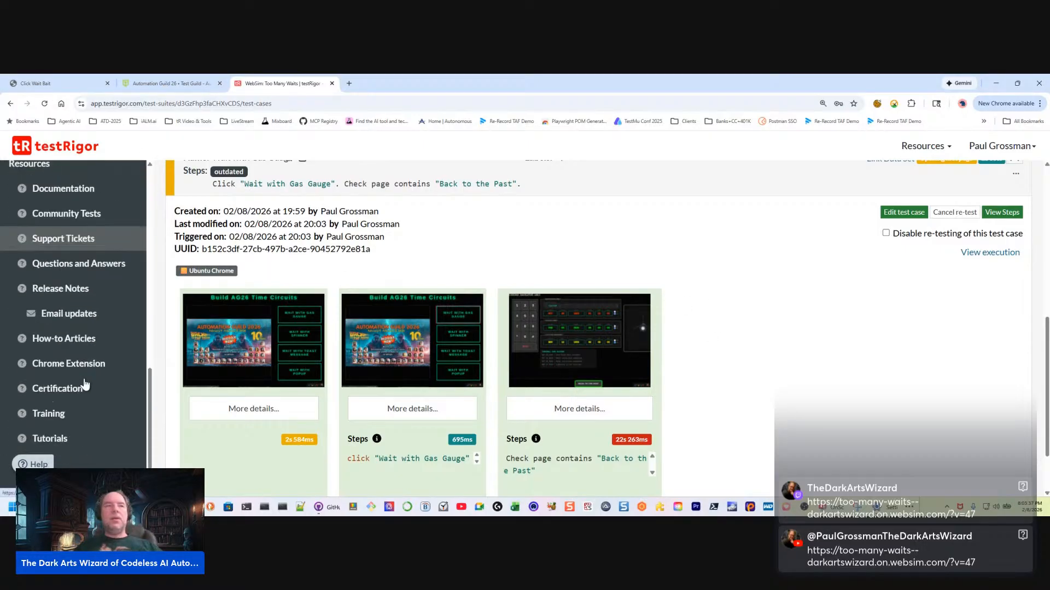
pyautogui.scroll(4, 73, 341)
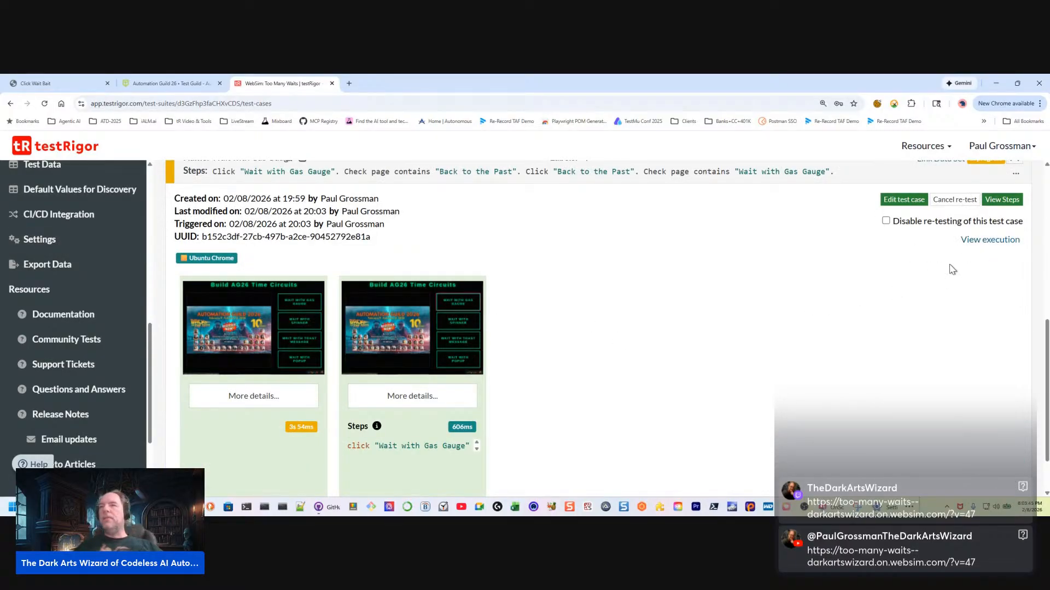
pyautogui.scroll(1, 884, 327)
pyautogui.scroll(1, 884, 327)
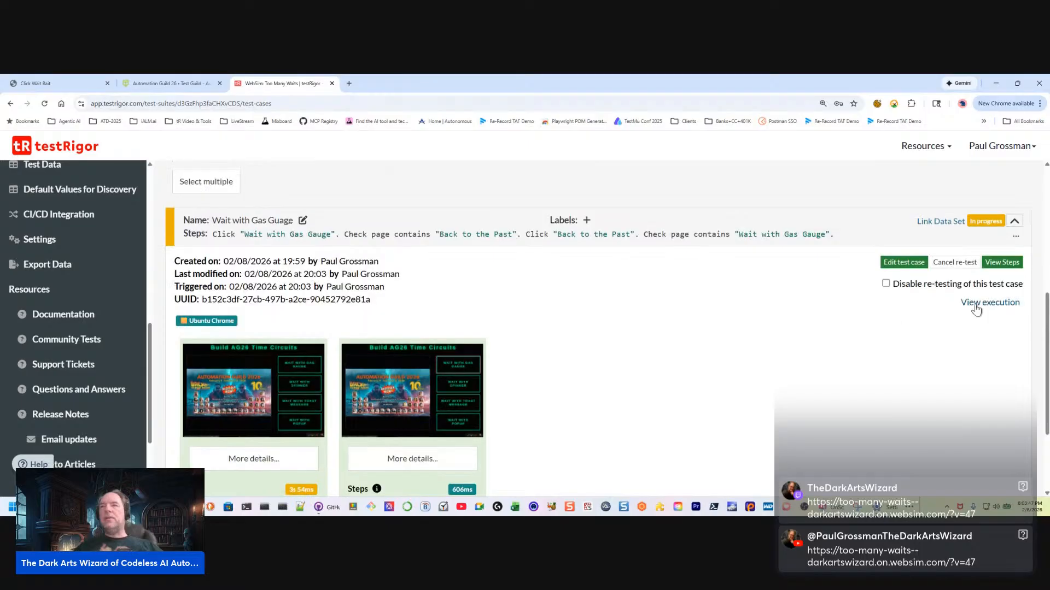
# View the running execution's testing steps and results, and return to the test case list
pyautogui.click(974, 303)
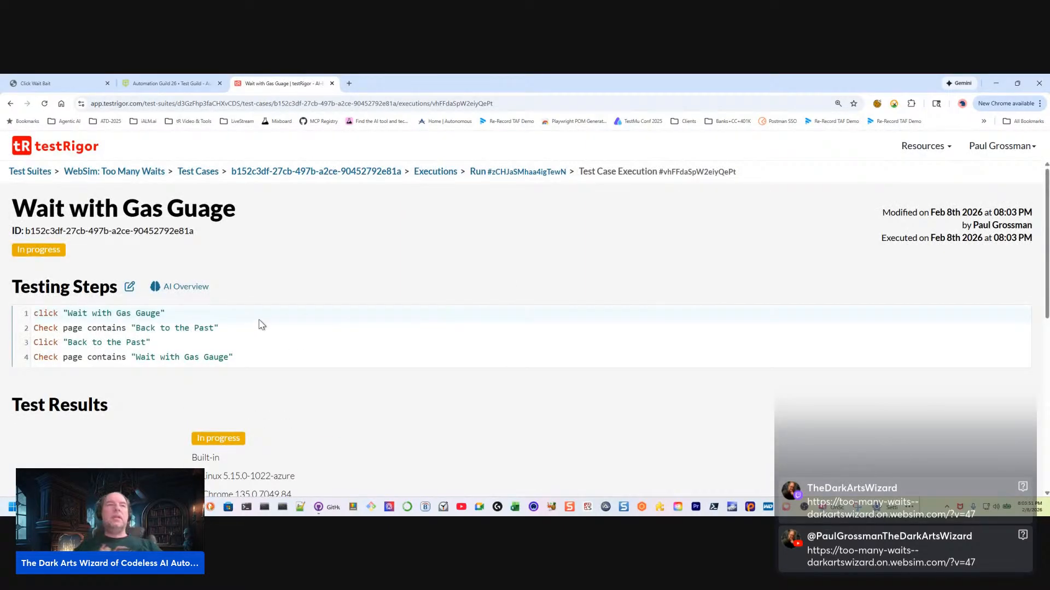
pyautogui.scroll(-12, 268, 334)
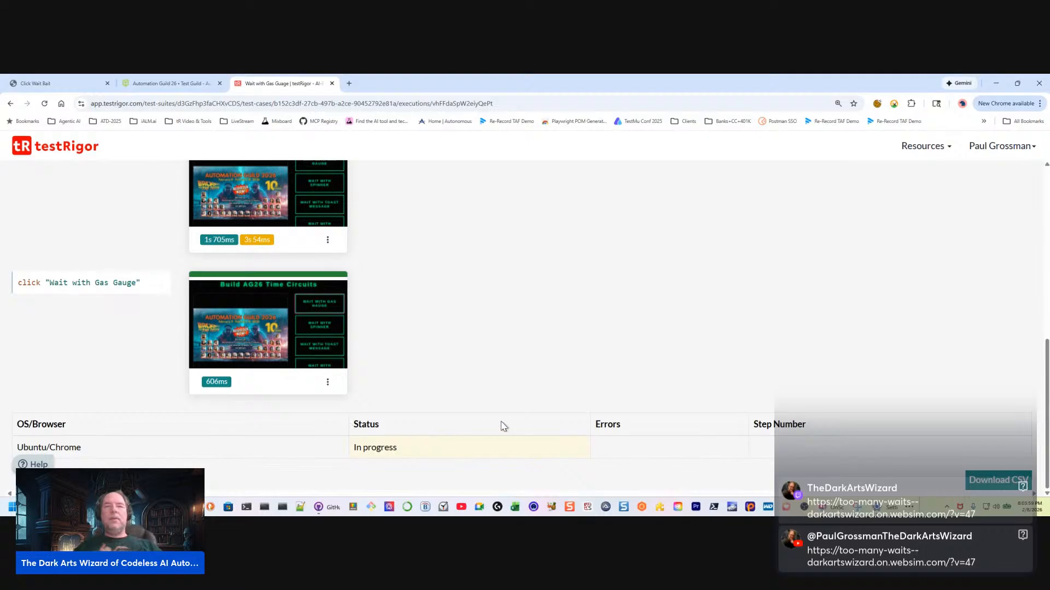
pyautogui.scroll(5, 487, 350)
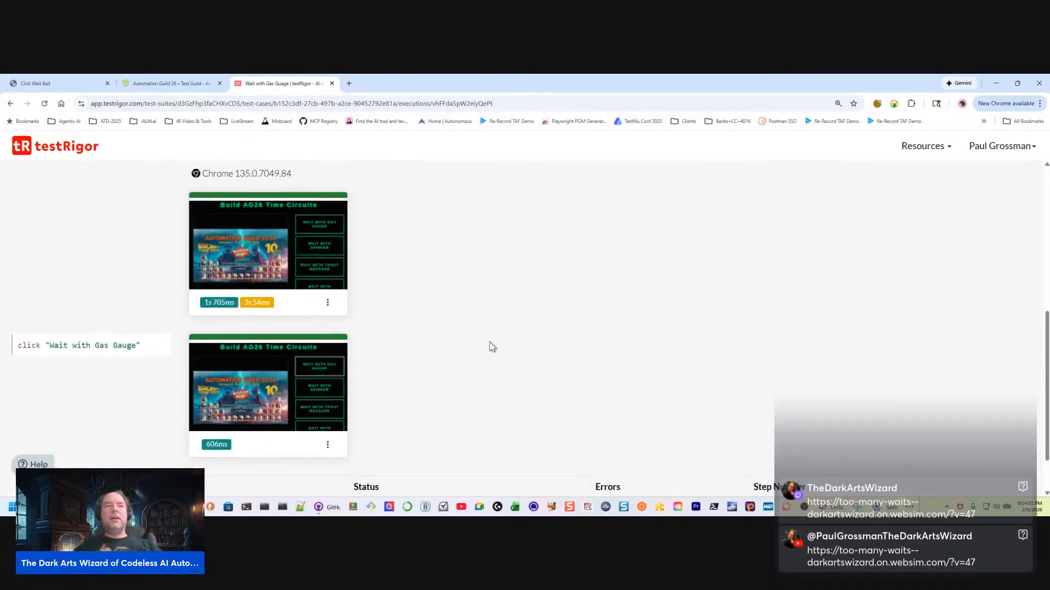
pyautogui.scroll(2, 490, 342)
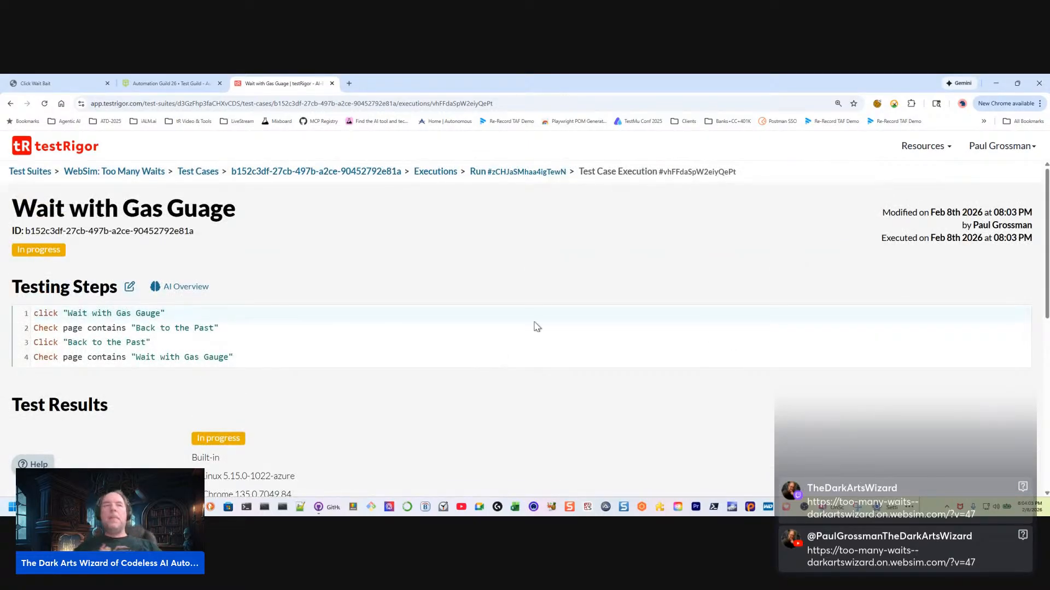
pyautogui.click(11, 103)
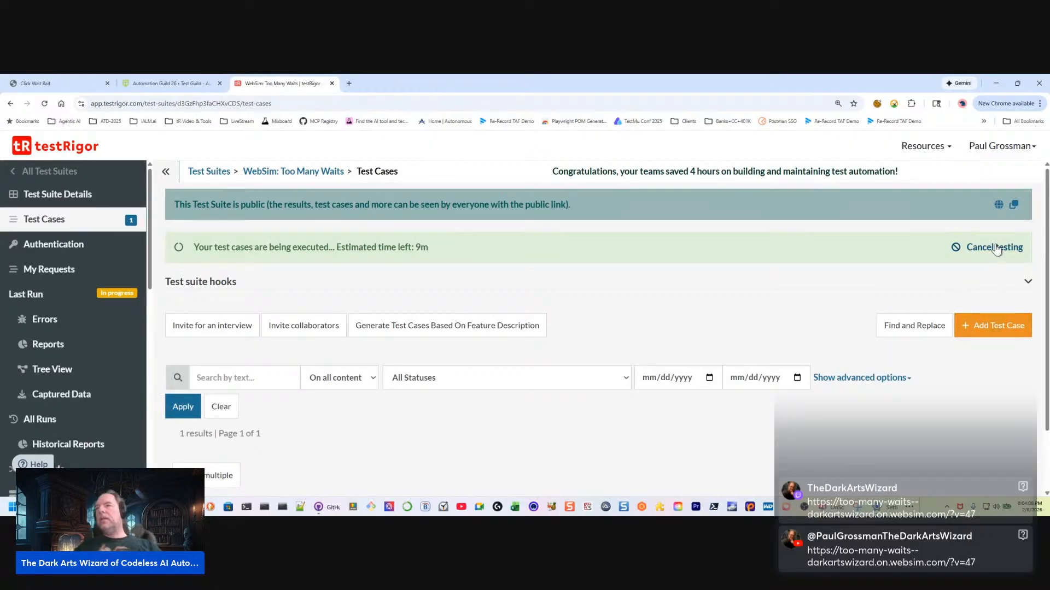
# Expand the gas gauge test case and review its run details and available actions
pyautogui.scroll(-1, 954, 361)
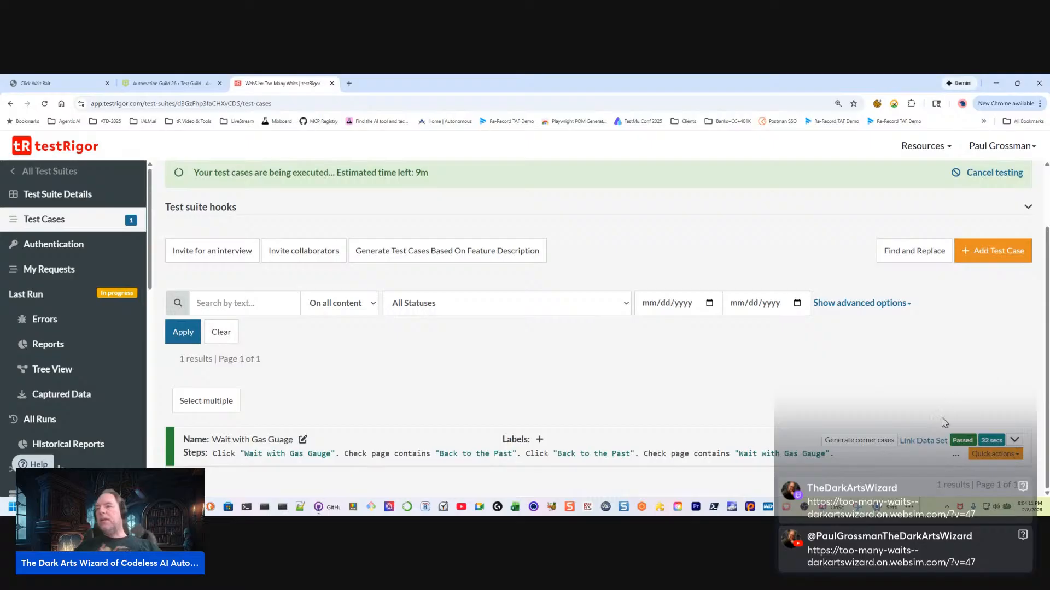
pyautogui.click(1015, 440)
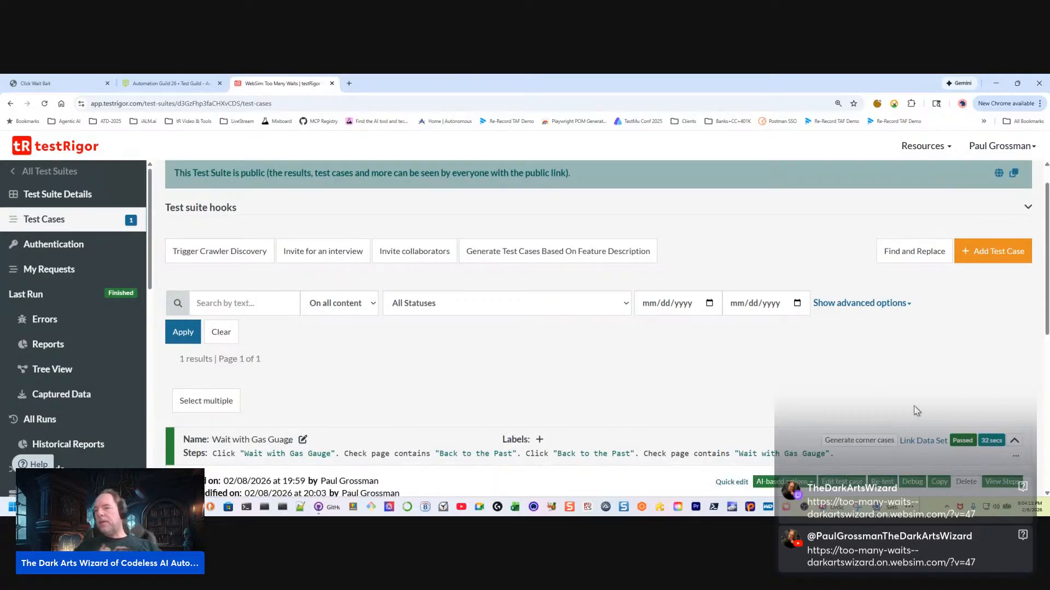
pyautogui.scroll(-2, 918, 411)
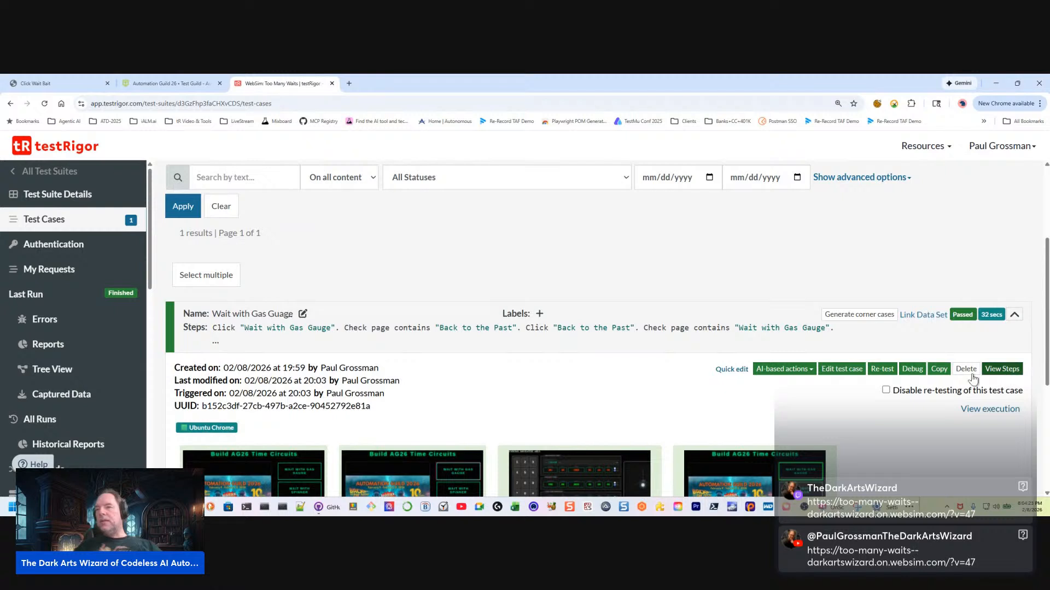
pyautogui.click(796, 372)
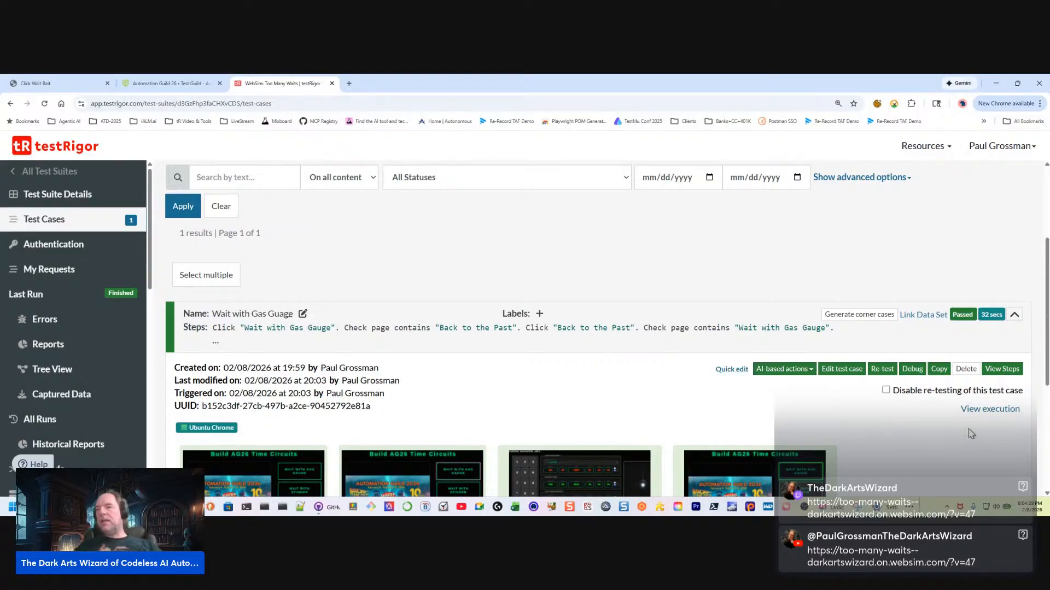
# View the gas gauge test case's execution and review its testing steps and results
pyautogui.click(1001, 413)
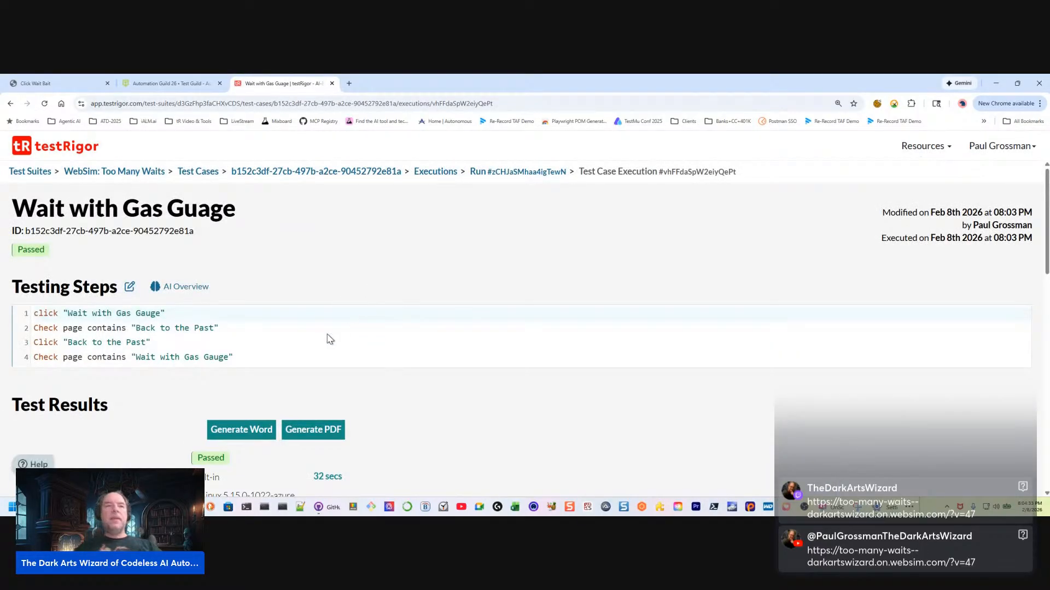
pyautogui.scroll(-10, 326, 339)
pyautogui.scroll(10, 326, 337)
# Read the AI Overview of the gas gauge test, including its passing criteria, and close it
pyautogui.click(183, 290)
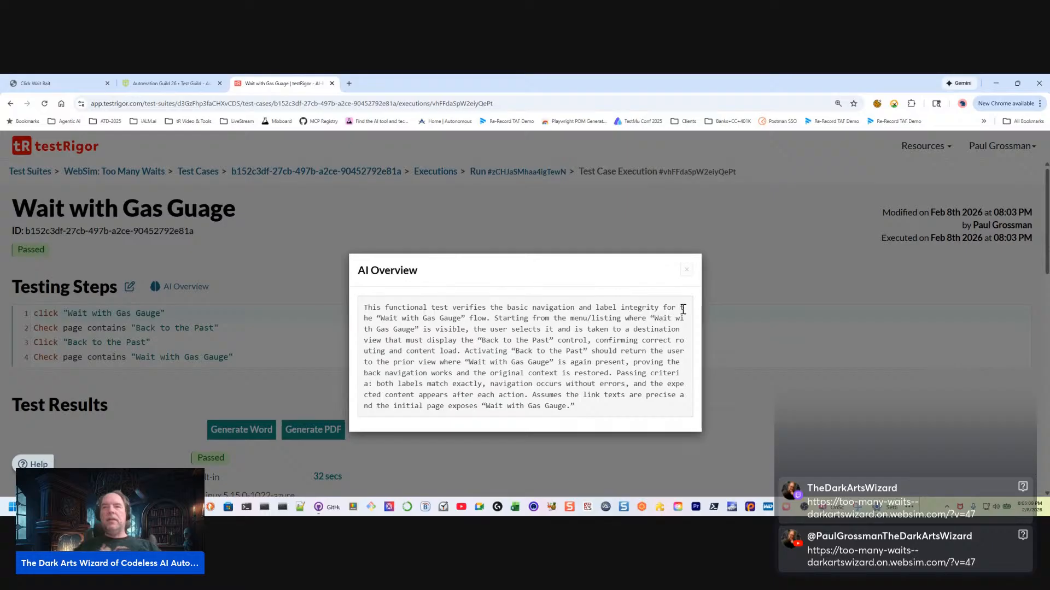
pyautogui.moveTo(681, 309); pyautogui.dragTo(376, 323)
pyautogui.click(673, 307)
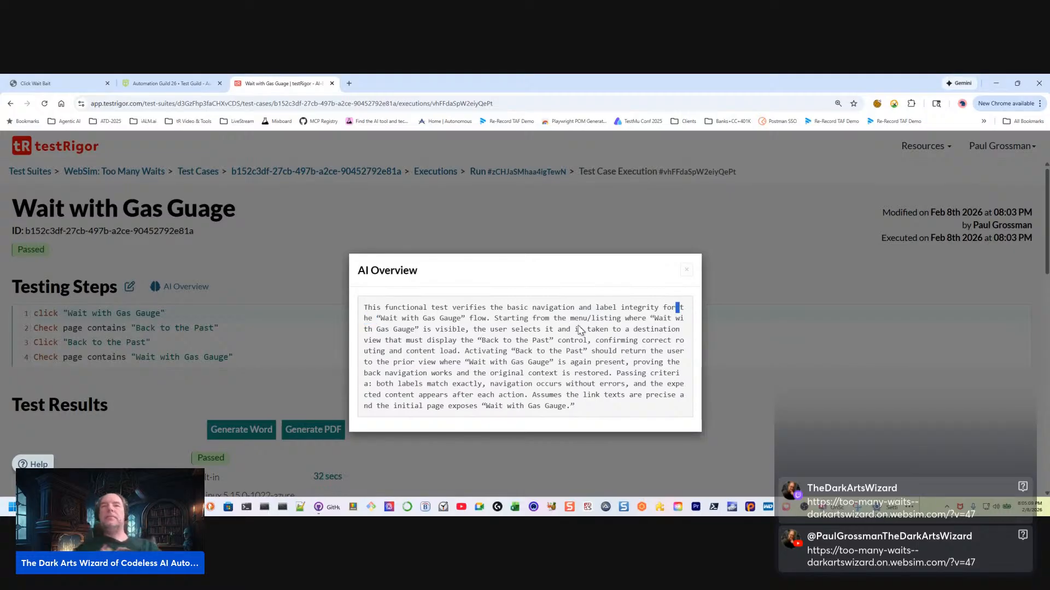
pyautogui.click(542, 349)
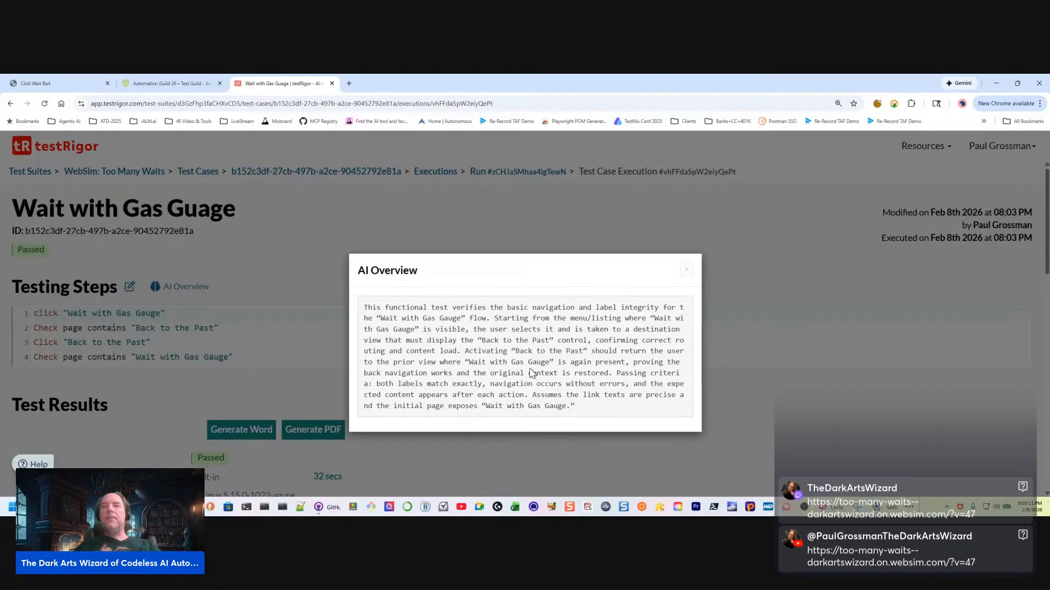
pyautogui.moveTo(462, 355); pyautogui.dragTo(604, 409)
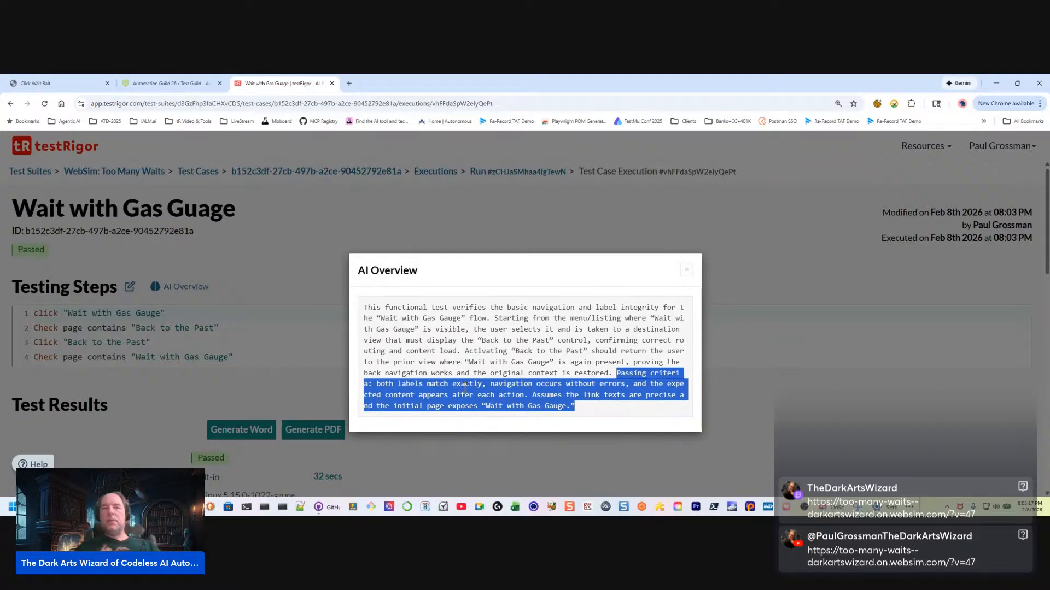
pyautogui.click(688, 271)
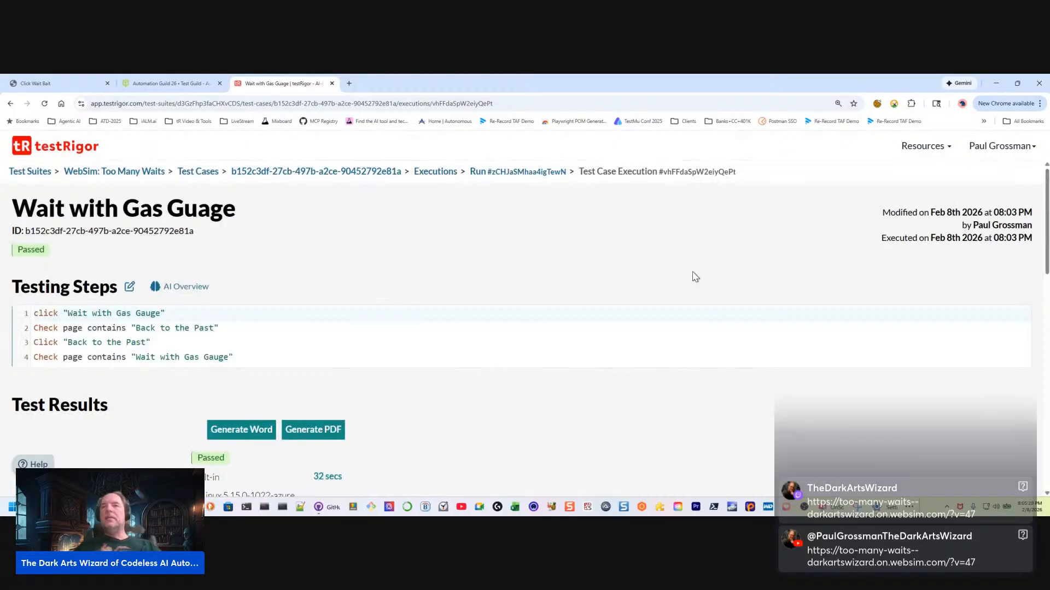
# Review the execution's test results and return to the suite's test case list
pyautogui.scroll(-4, 406, 385)
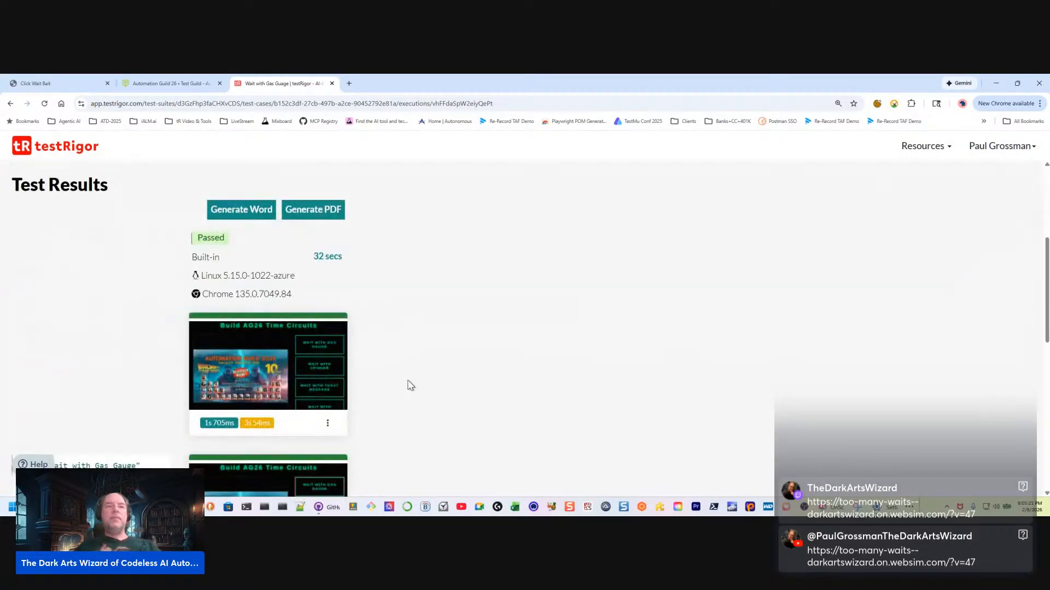
pyautogui.scroll(4, 396, 388)
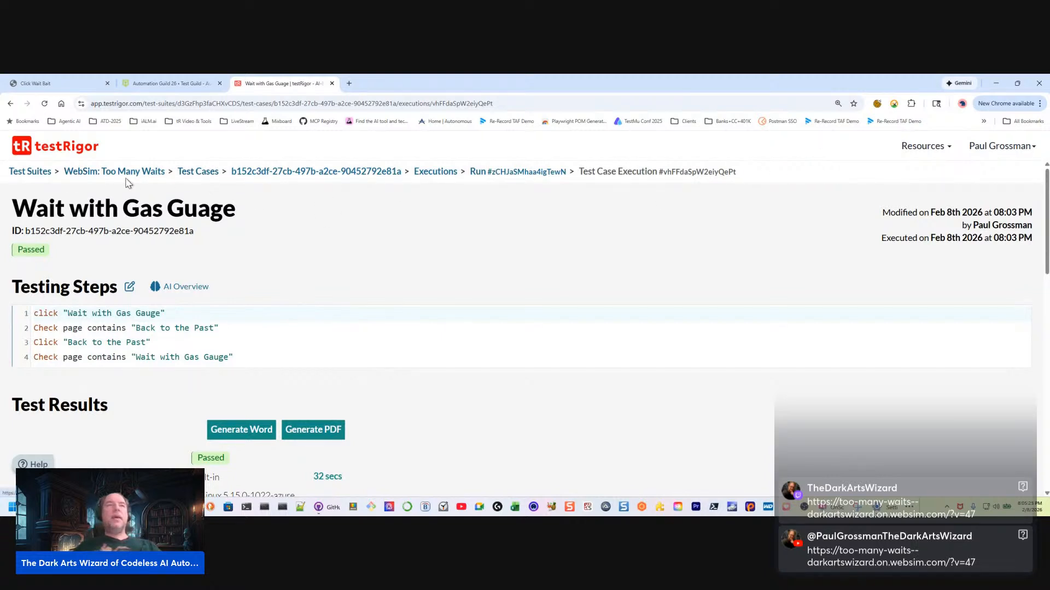
pyautogui.click(200, 171)
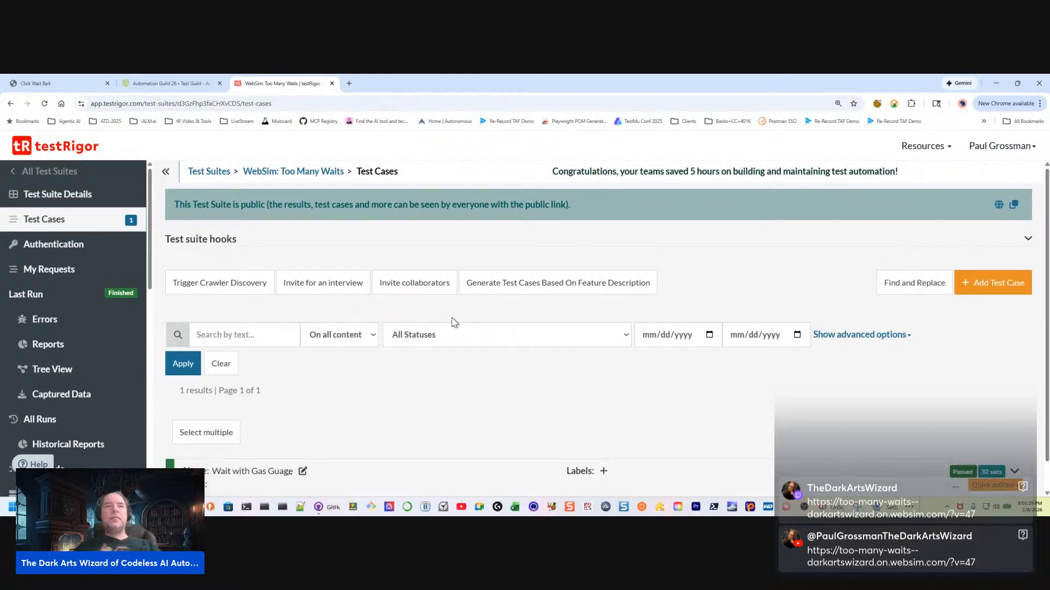
# Enable Record video of test case execution in the test suite's integration settings and save
pyautogui.scroll(-5, 50, 405)
pyautogui.scroll(-3, 50, 411)
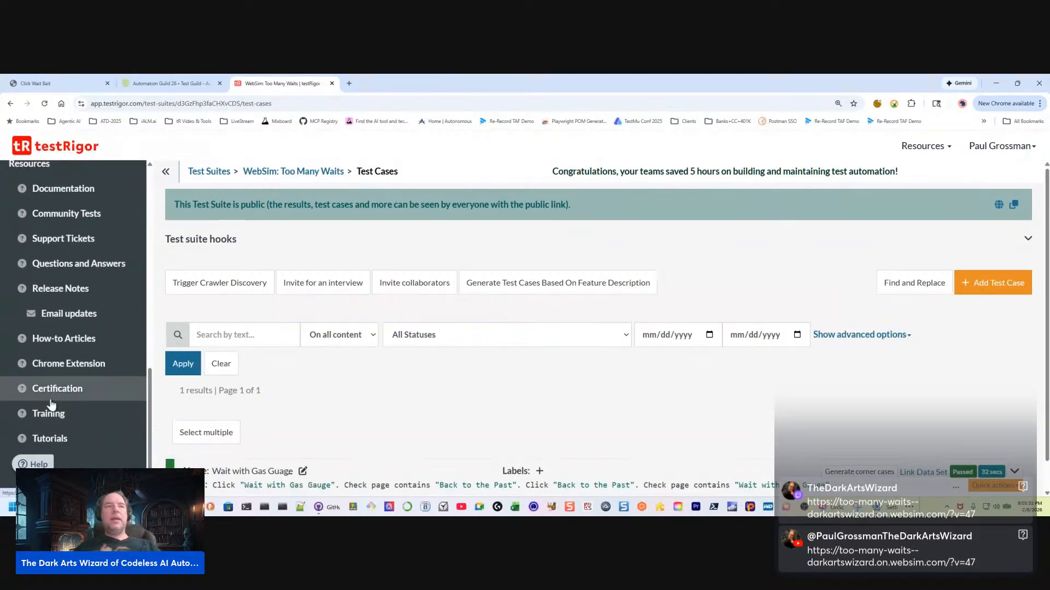
pyautogui.scroll(3, 53, 384)
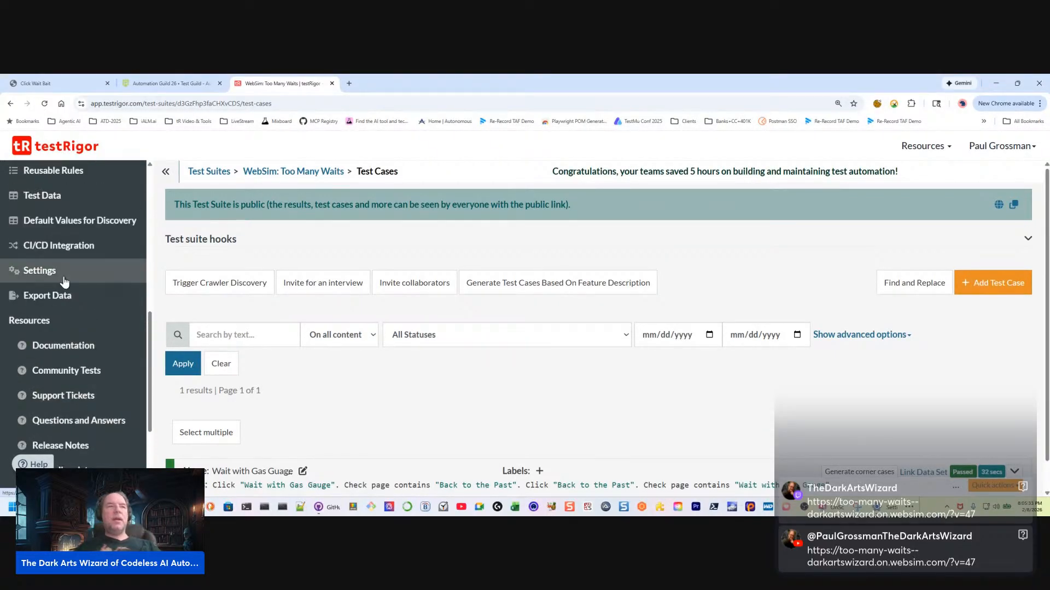
pyautogui.click(63, 279)
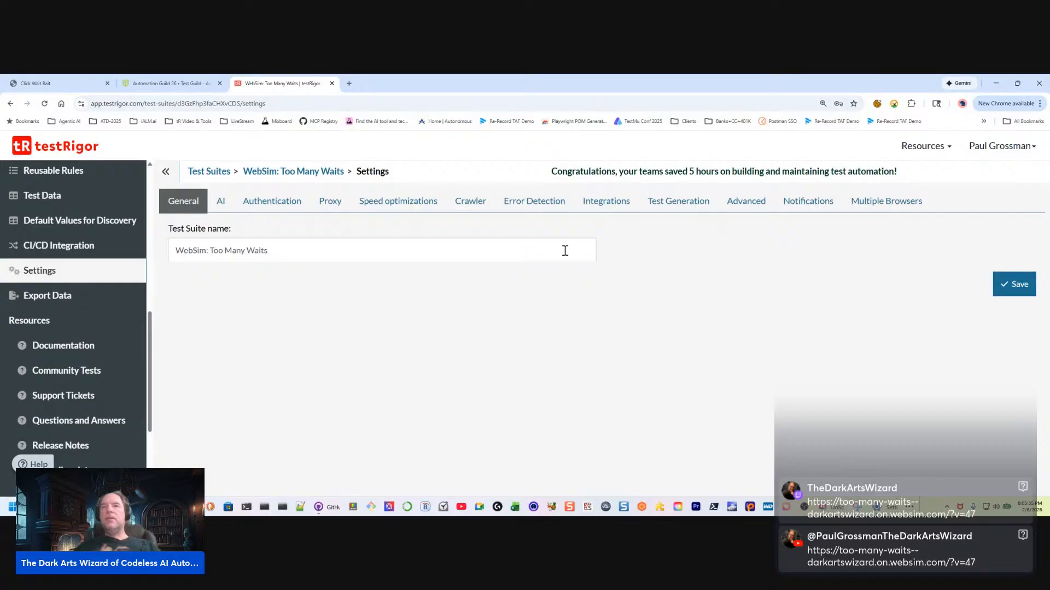
pyautogui.click(602, 202)
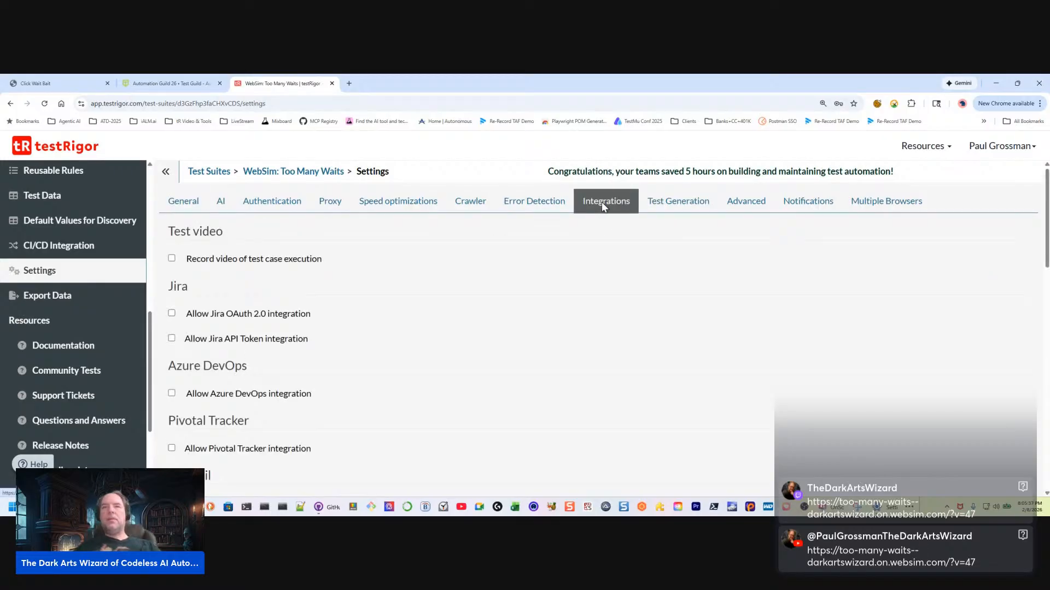
pyautogui.click(173, 260)
pyautogui.scroll(-12, 760, 335)
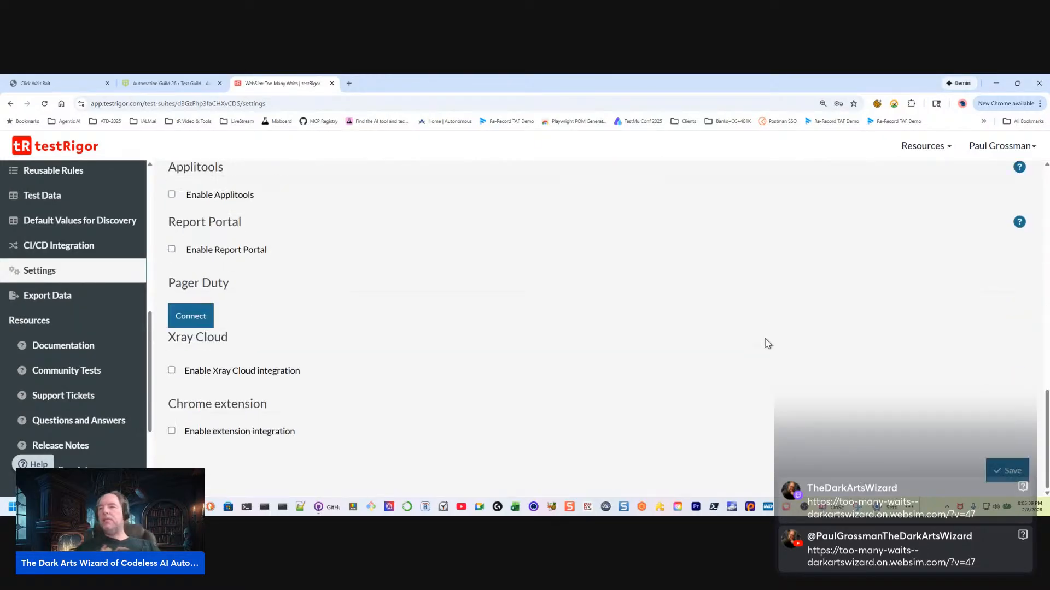
pyautogui.click(1004, 470)
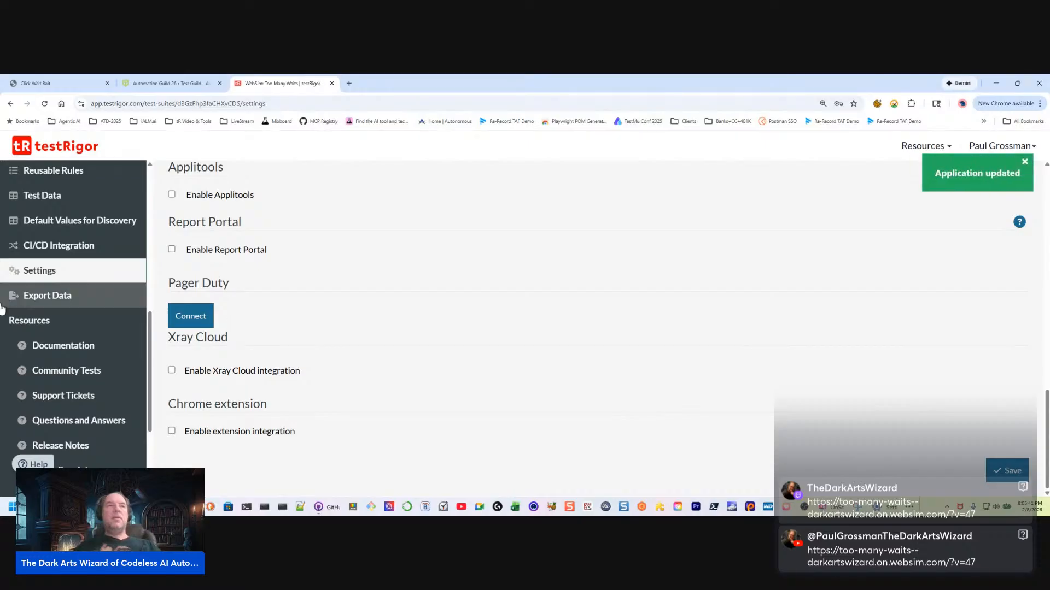
# Return to the test case list and expand the Wait with Gas Guage test case
pyautogui.scroll(5, 52, 296)
pyautogui.scroll(3, 52, 295)
pyautogui.click(44, 219)
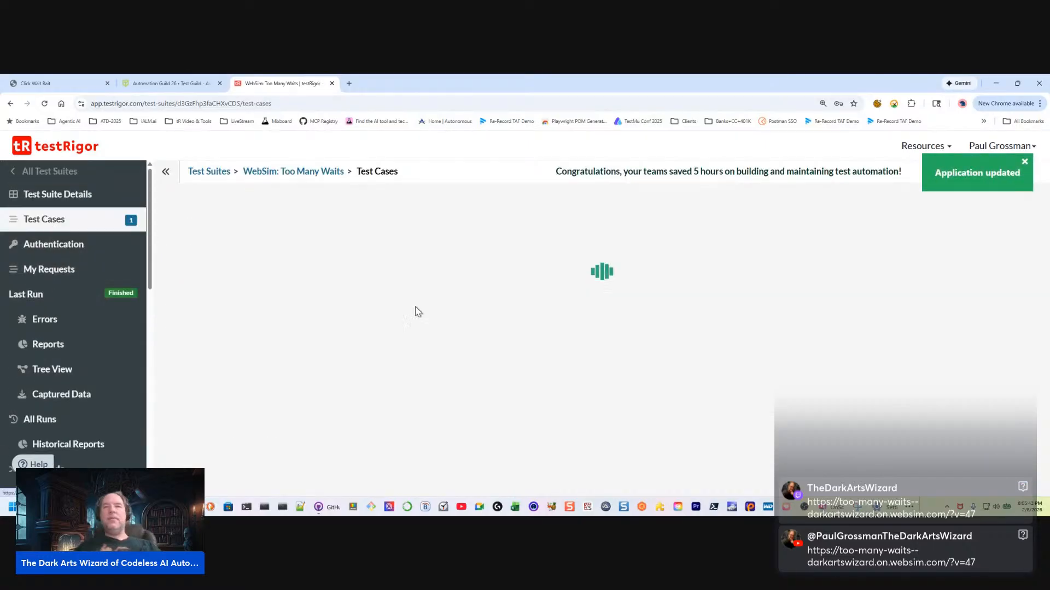
pyautogui.scroll(-1, 486, 351)
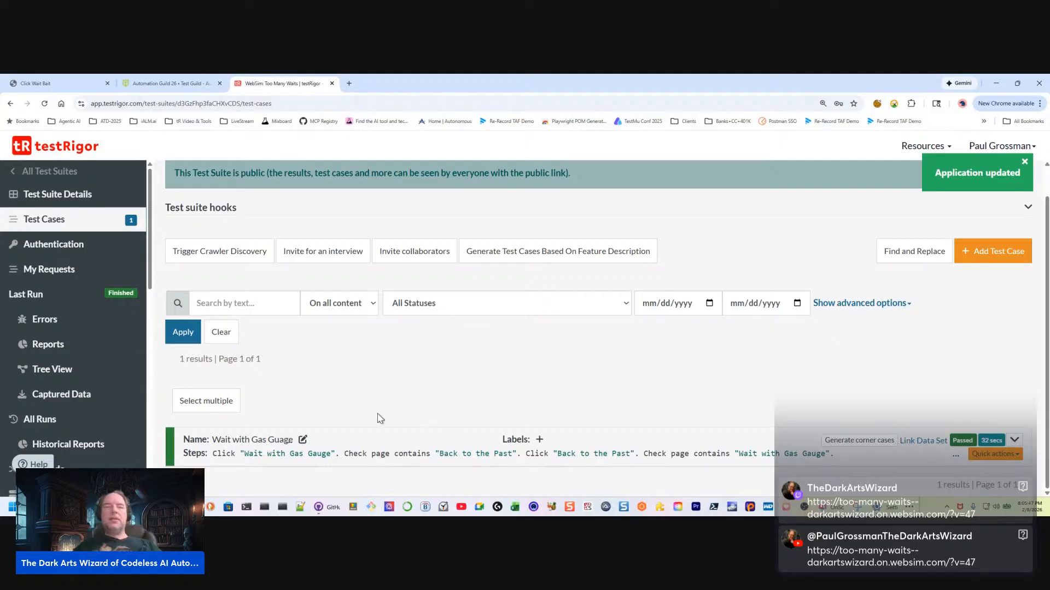
pyautogui.click(1014, 440)
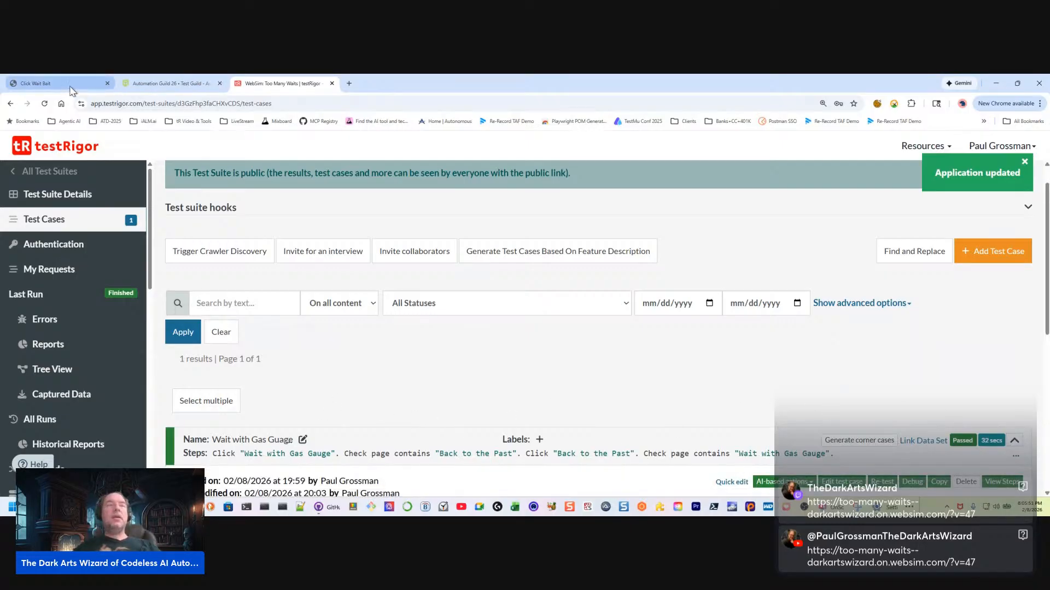
# Examine the demo page's banner image and wait buttons, and return to the expanded test case in testRigor
pyautogui.click(59, 88)
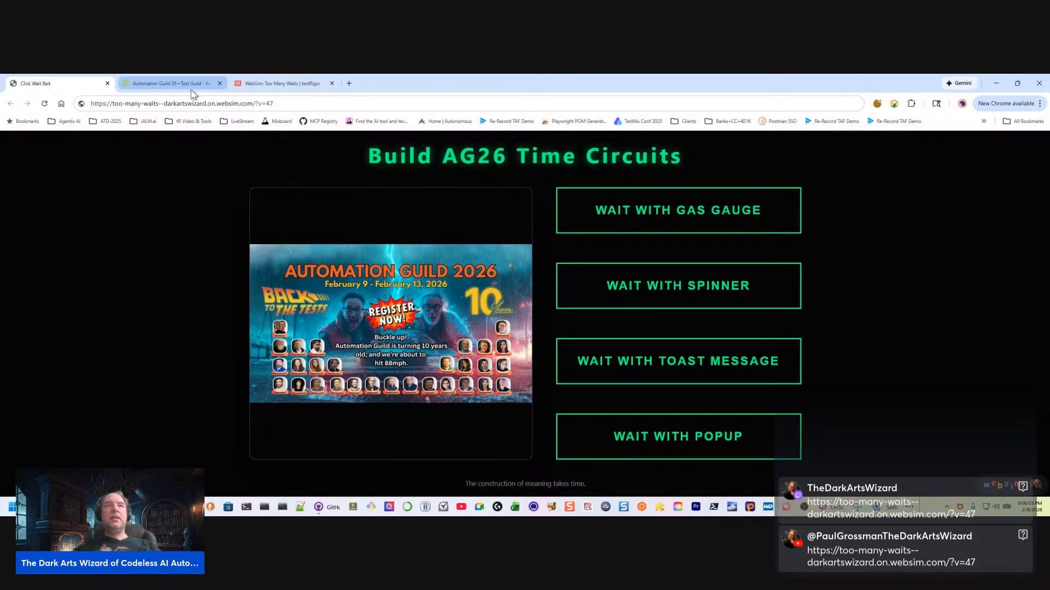
pyautogui.click(243, 88)
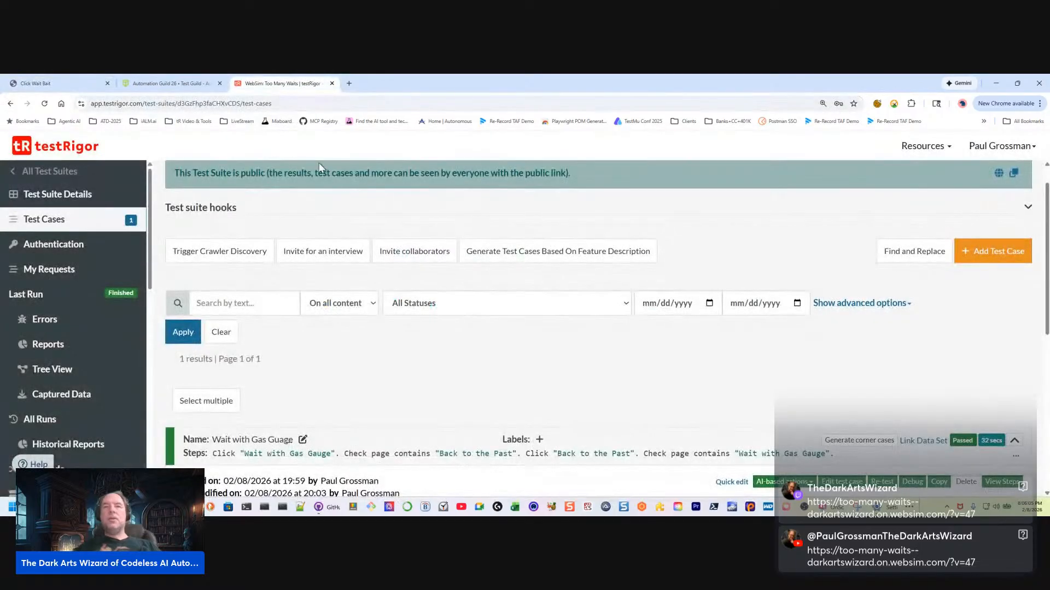
pyautogui.scroll(-6, 511, 348)
pyautogui.scroll(3, 782, 276)
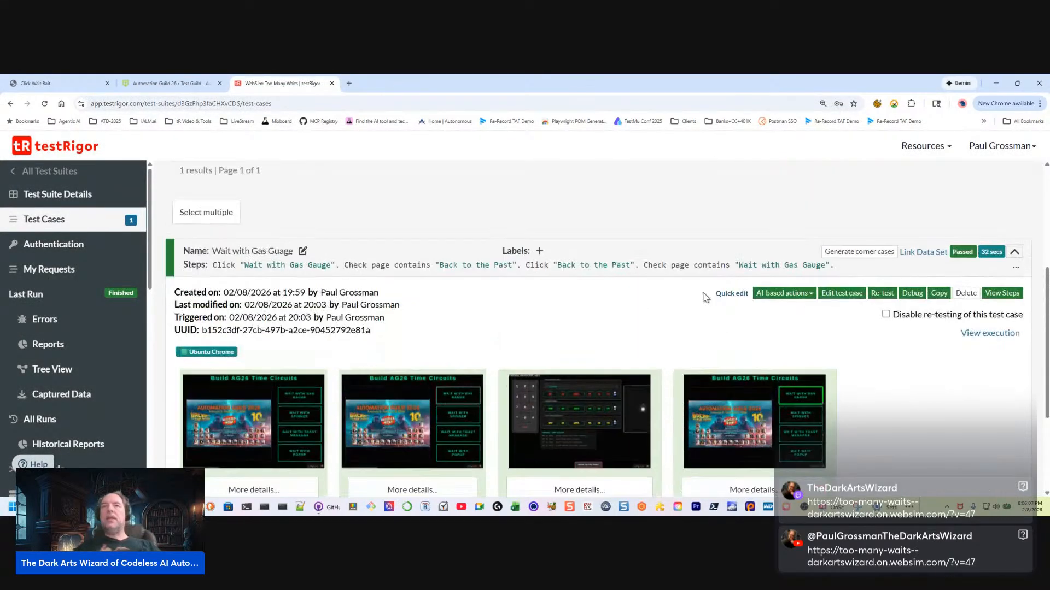
# Open the gas gauge test case for quick editing and add a fifth custom step checking that the page contains "Automation Guild 2026"
pyautogui.click(731, 293)
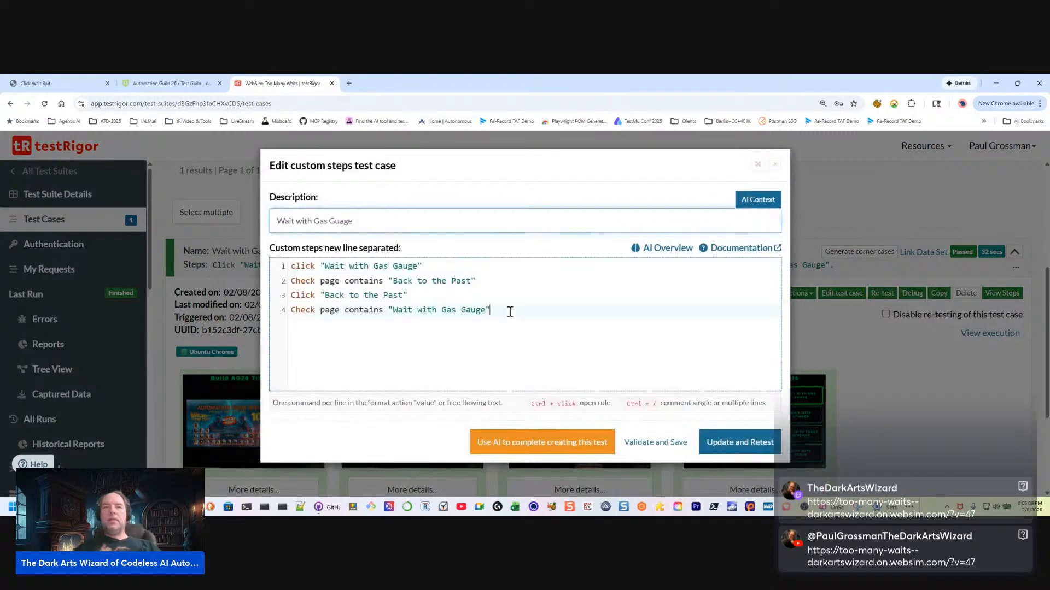
pyautogui.press('Return')
pyautogui.write('Check ')
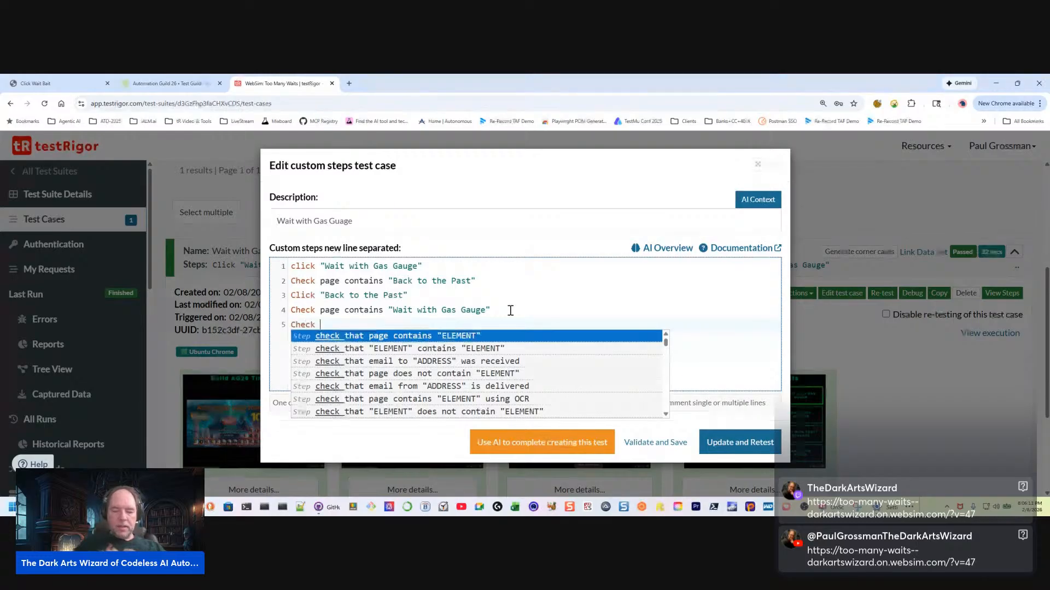
pyautogui.write('page cont')
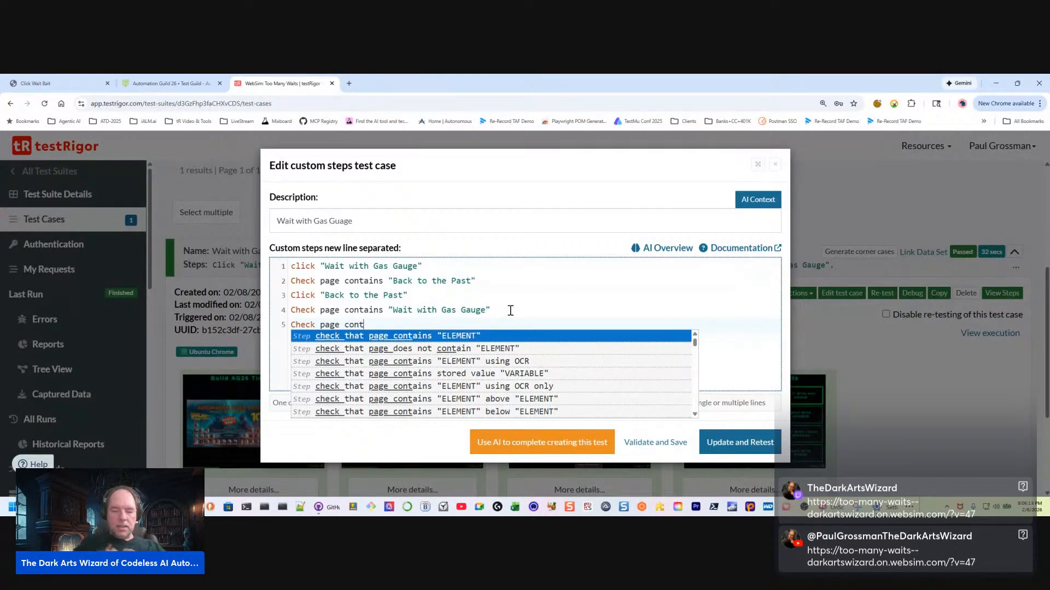
pyautogui.write('ains "Automation Guild 2026')
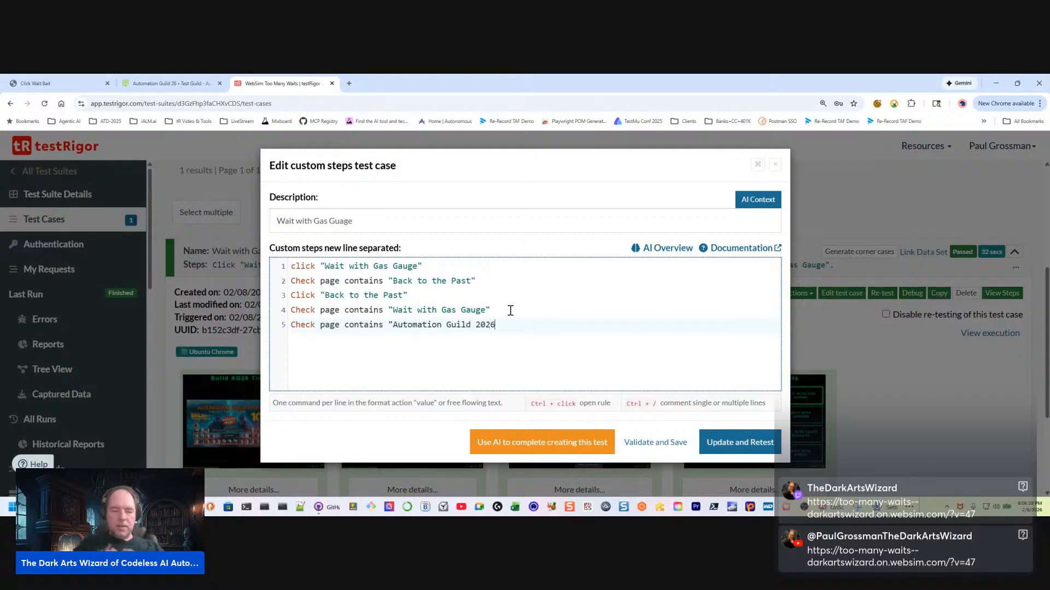
# Requote the fifth custom step so it reads Check page "contains 'Automation Guild 2026'"
pyautogui.press('Left')
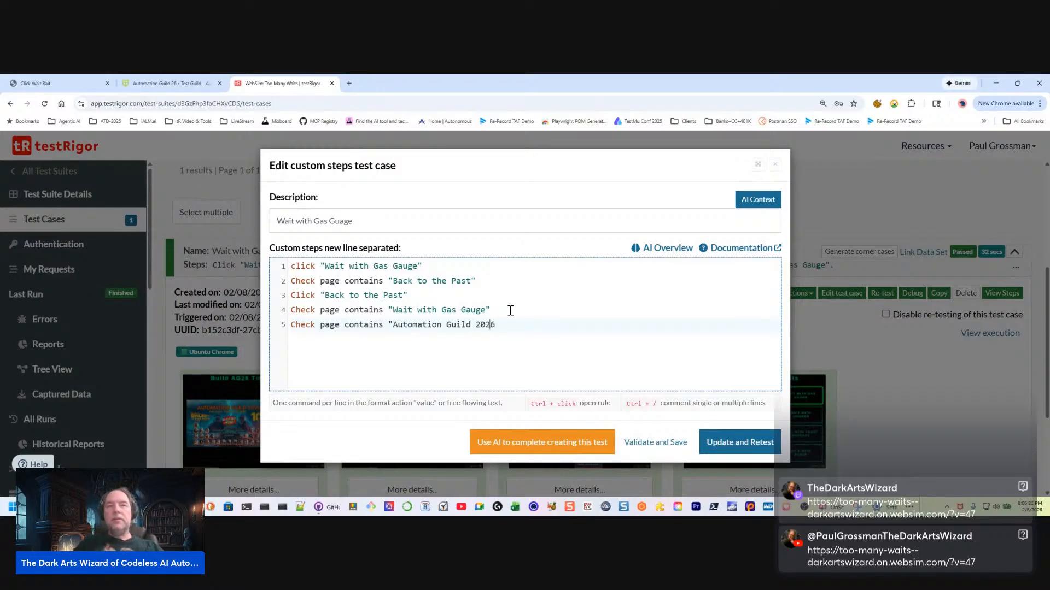
pyautogui.write('"')
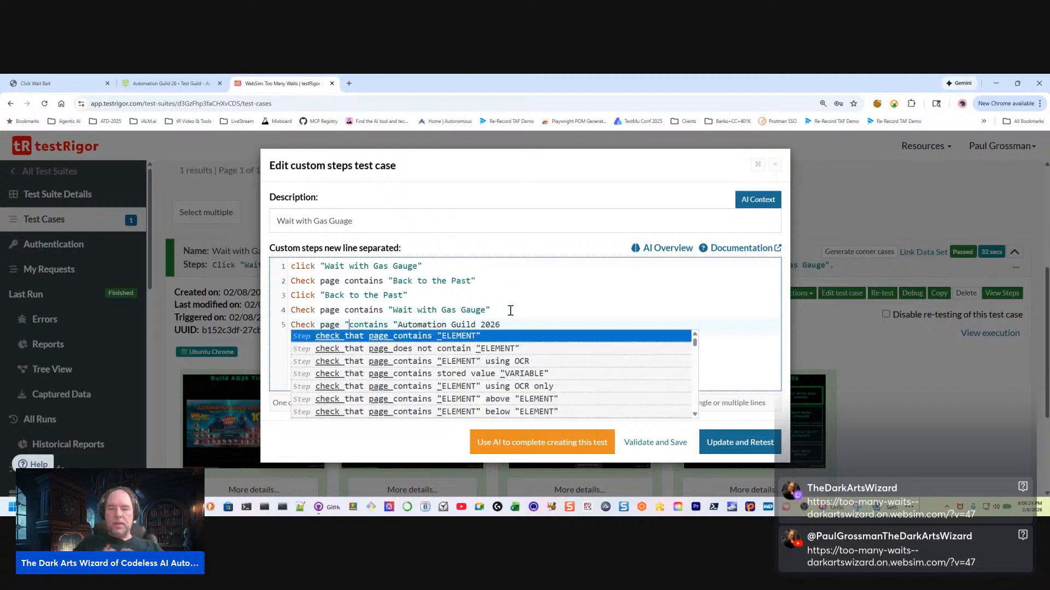
pyautogui.press('Delete')
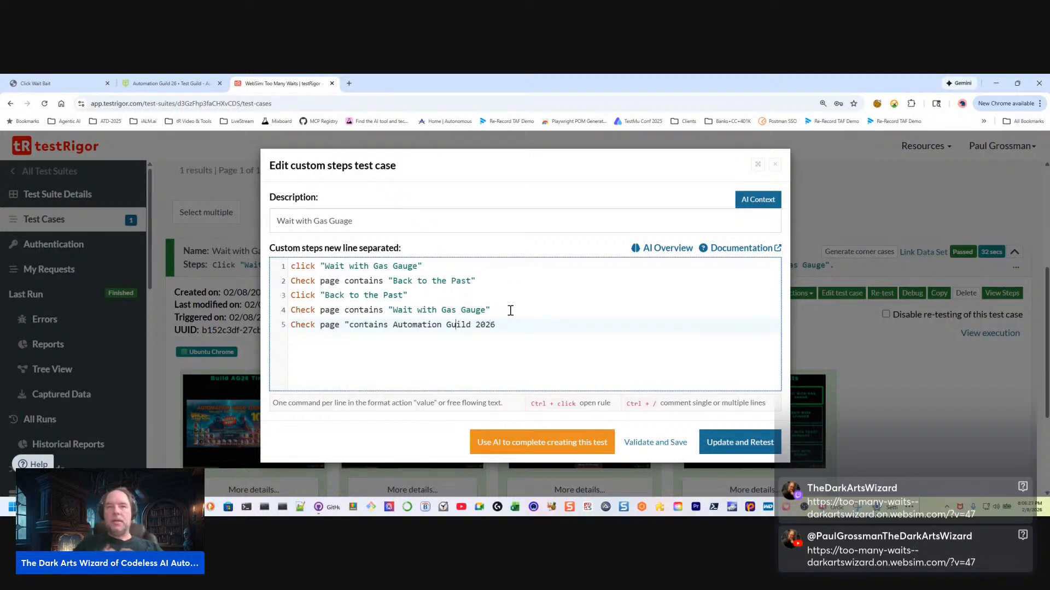
pyautogui.write("'")
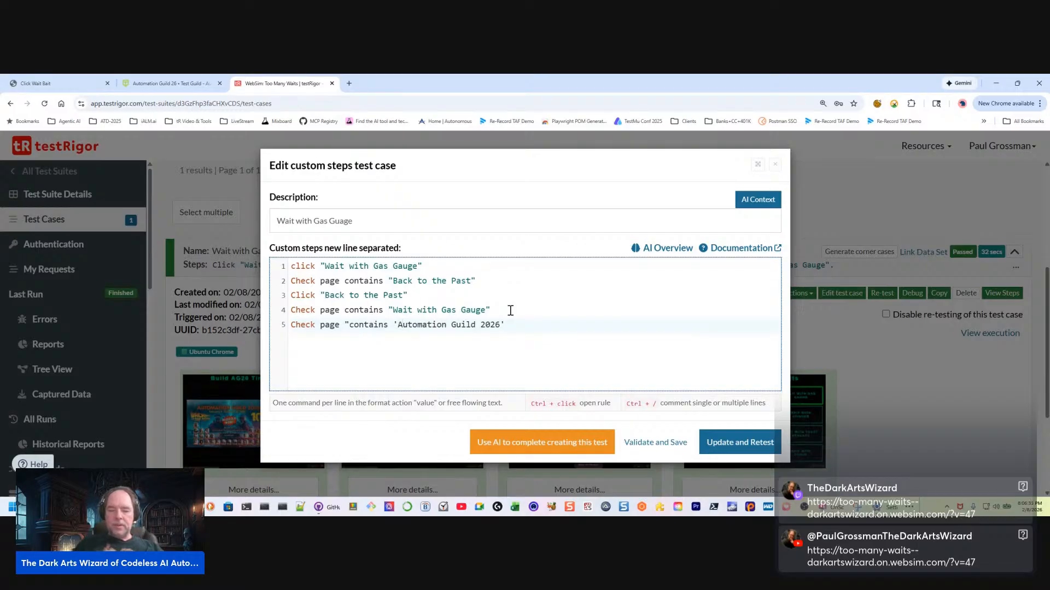
pyautogui.hotkey('ctrl', 'z')
pyautogui.hotkey('ctrl', 'z')
pyautogui.hotkey('ctrl', 'z')
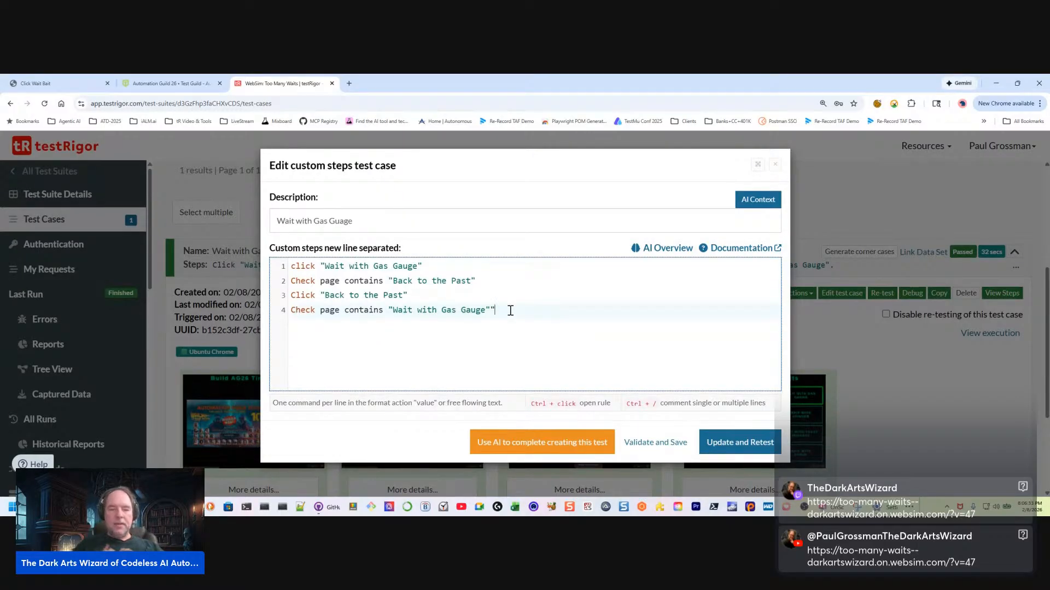
pyautogui.hotkey('ctrl', 'y')
pyautogui.hotkey('ctrl', 'y')
pyautogui.hotkey('ctrl', 'y')
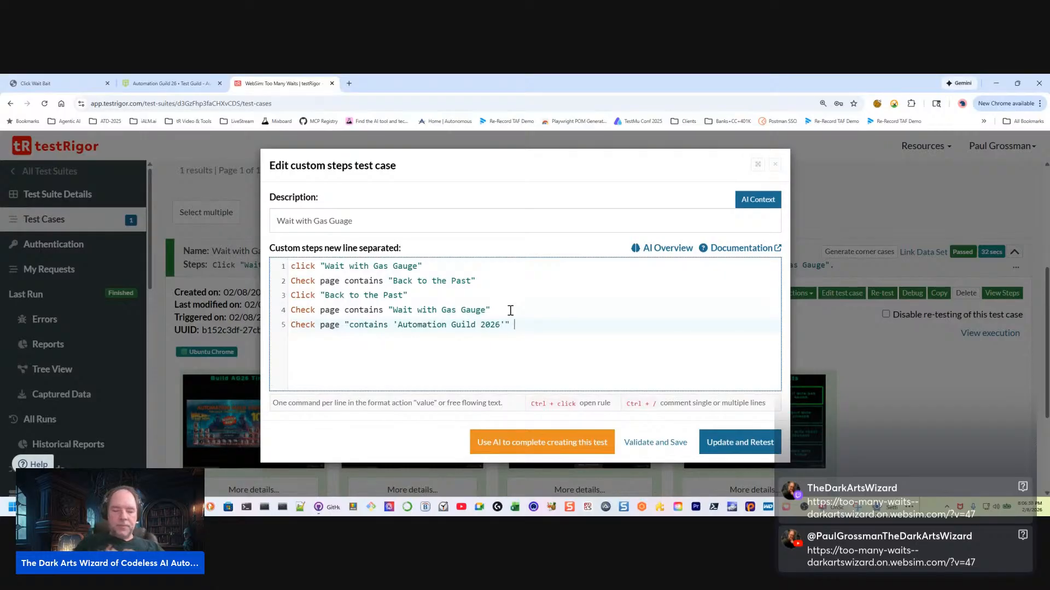
# Append using AI to the fifth custom step, and update and retest the test case, dismissing the notification
pyautogui.write('using AI')
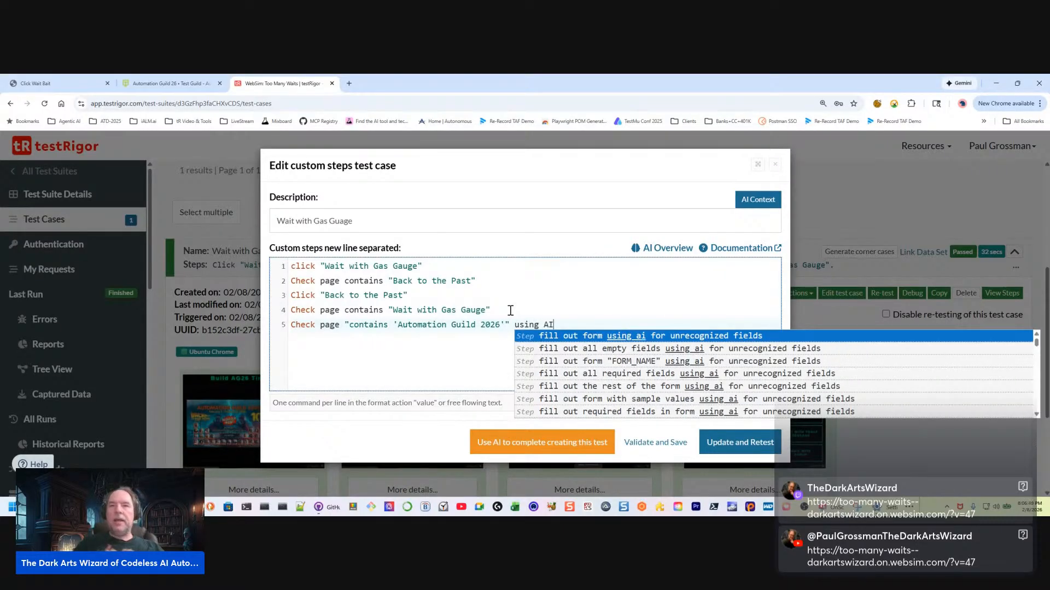
pyautogui.click(479, 361)
pyautogui.click(749, 441)
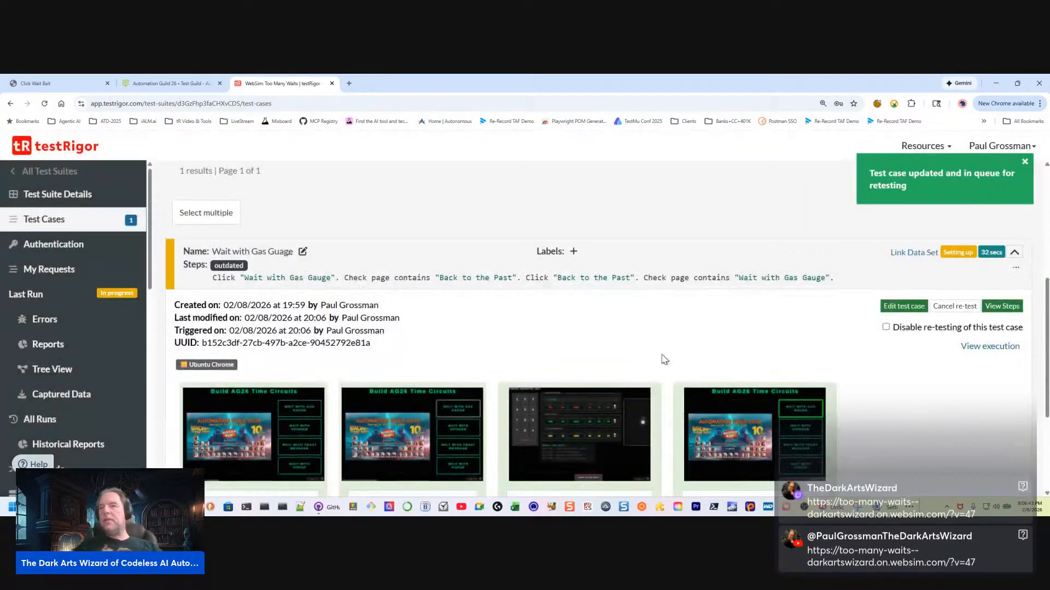
pyautogui.scroll(-3, 663, 358)
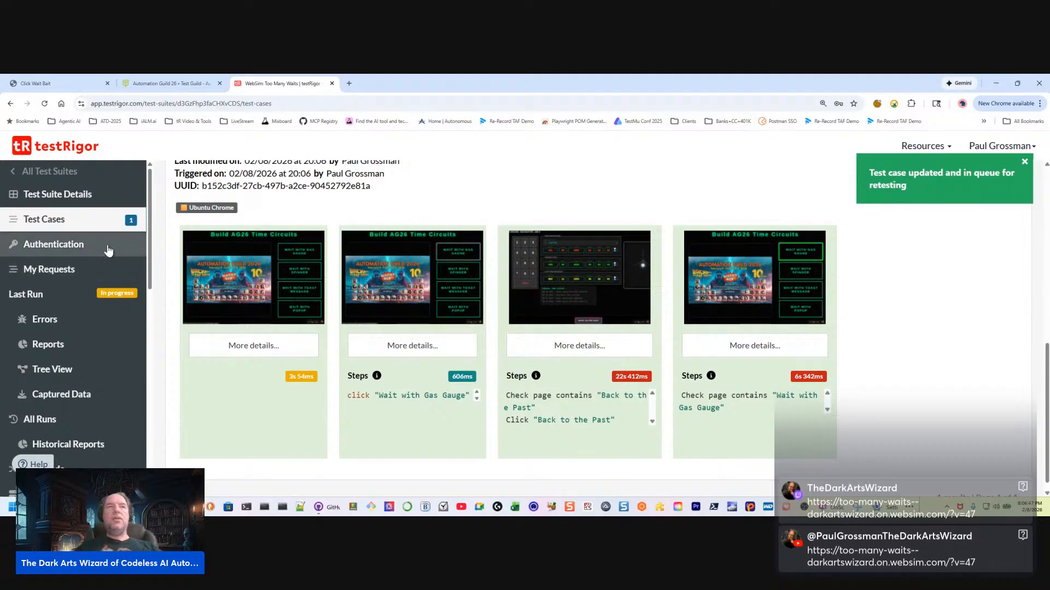
pyautogui.click(1025, 162)
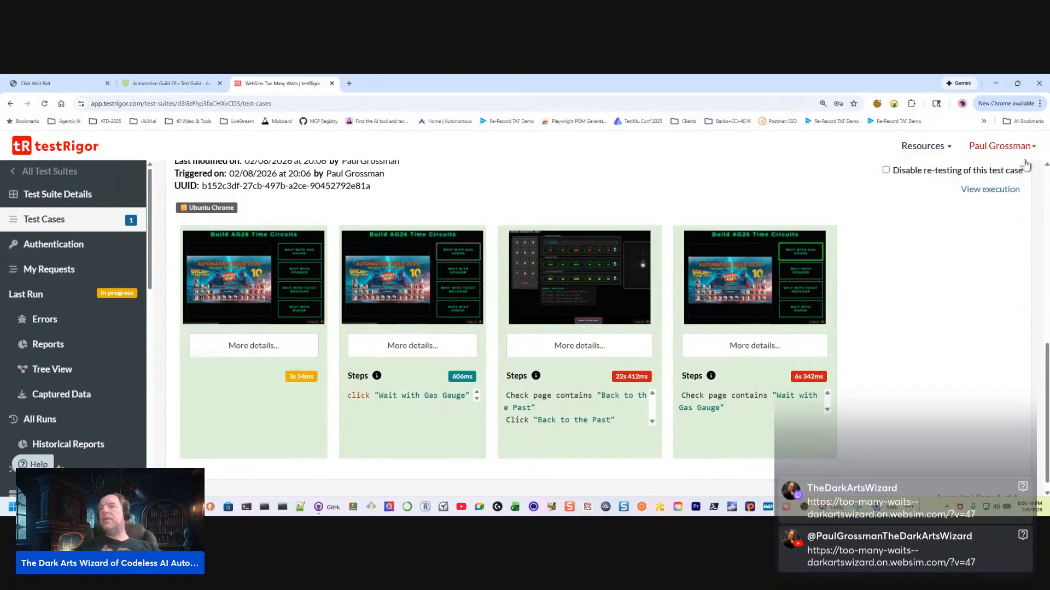
# Open the gas gauge test case for editing, copy all five of its custom steps, and close the editor page
pyautogui.scroll(3, 884, 295)
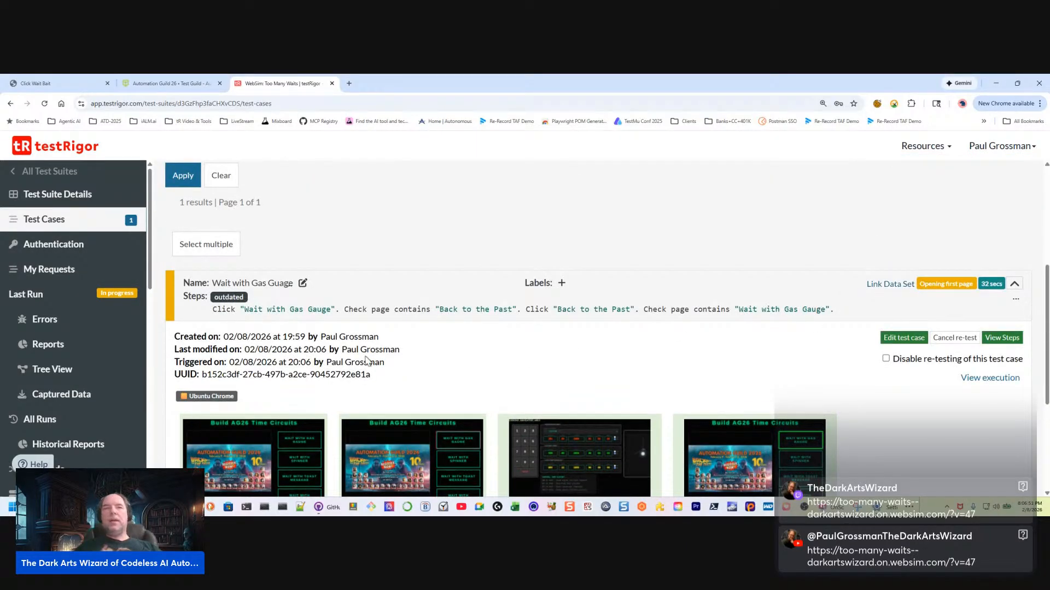
pyautogui.click(902, 338)
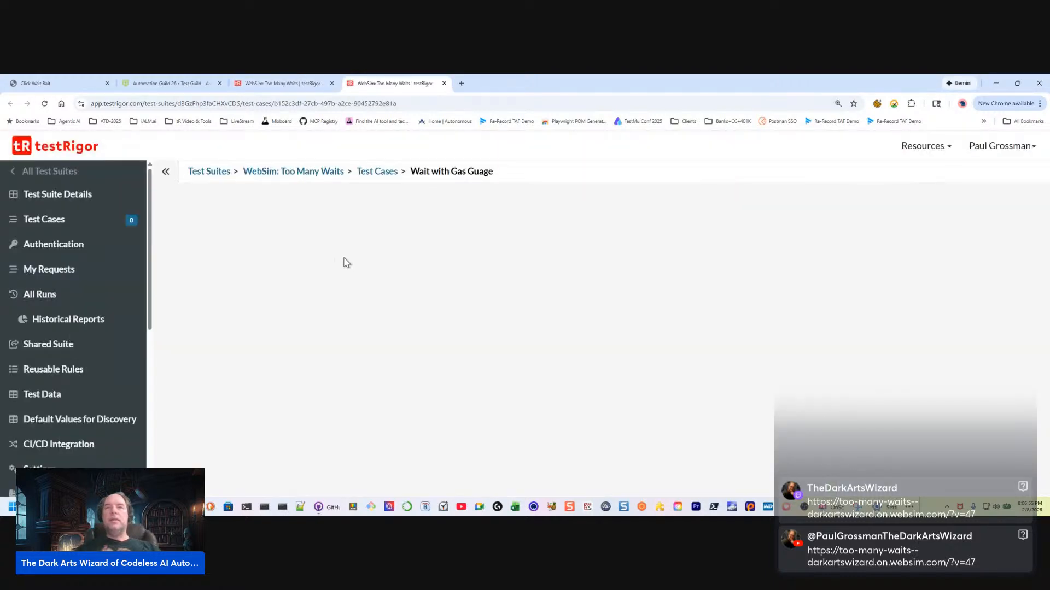
pyautogui.moveTo(447, 356); pyautogui.dragTo(94, 273)
pyautogui.hotkey('ctrl', 'c')
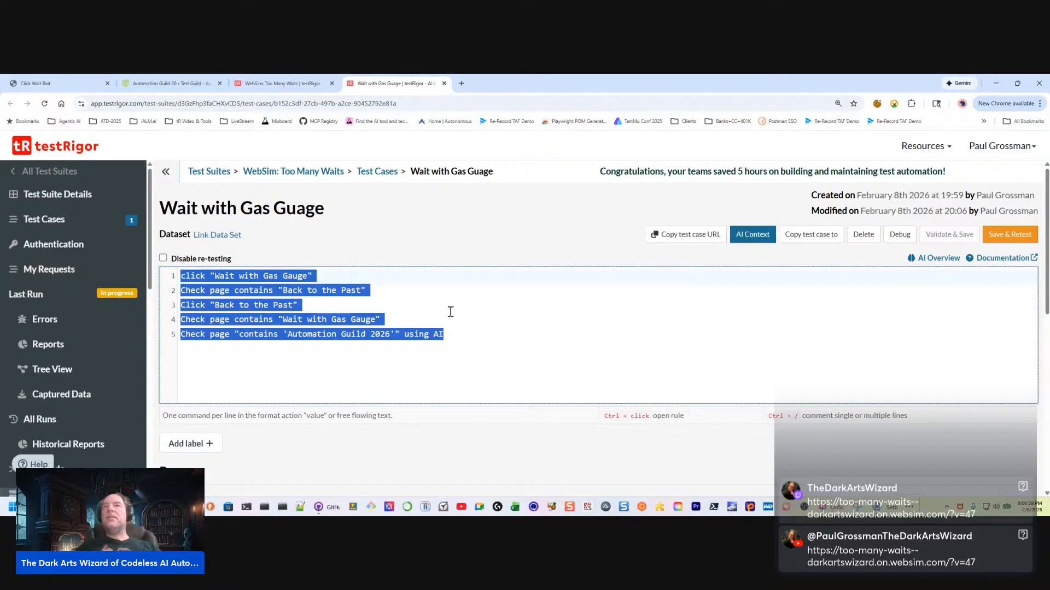
pyautogui.click(443, 84)
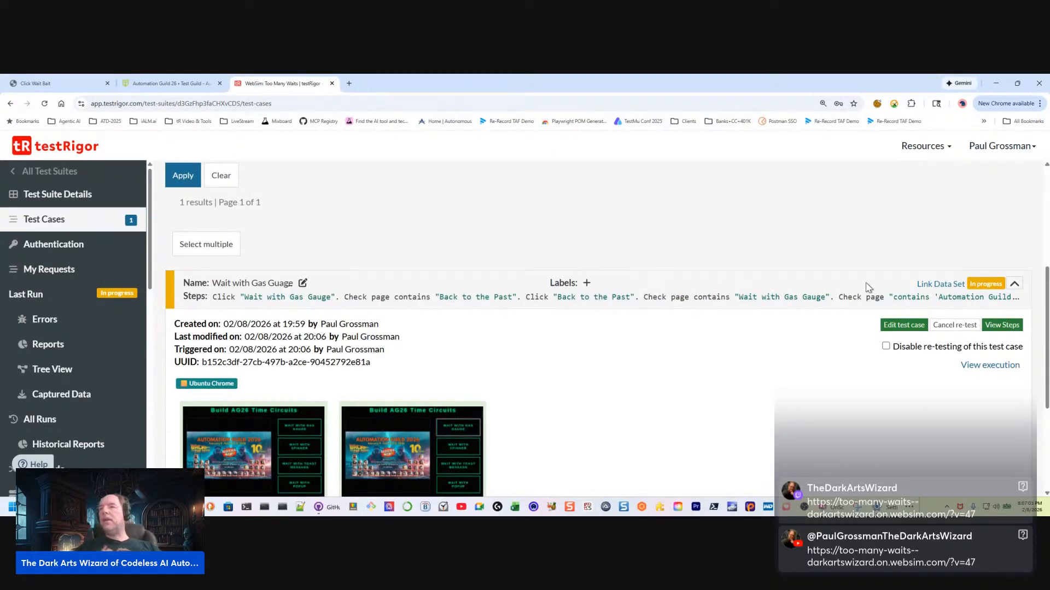
# Start a new custom steps test case and paste the copied gas gauge steps into it
pyautogui.scroll(5, 880, 289)
pyautogui.click(982, 315)
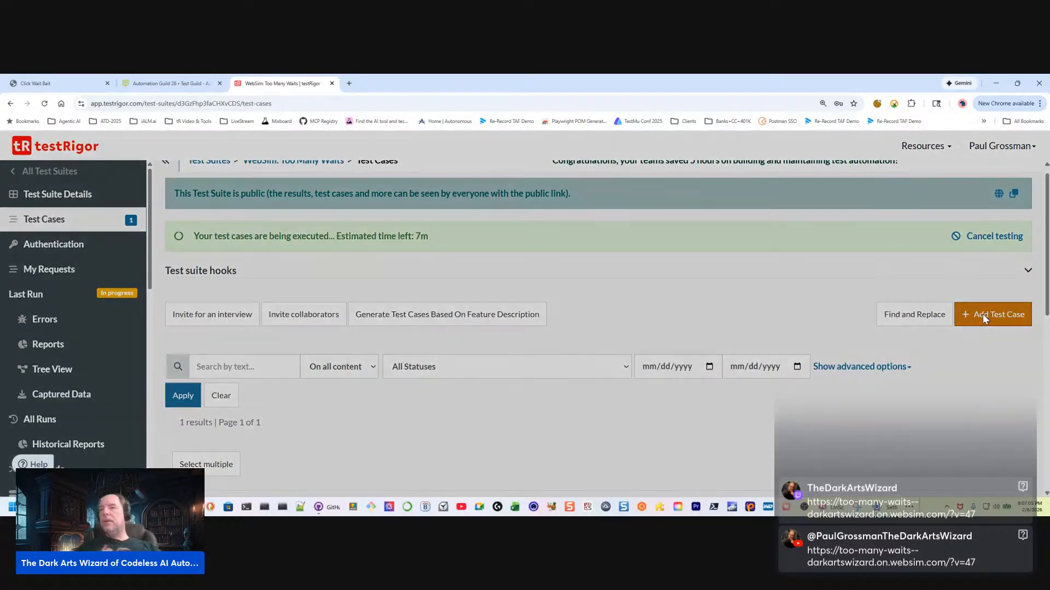
pyautogui.click(370, 307)
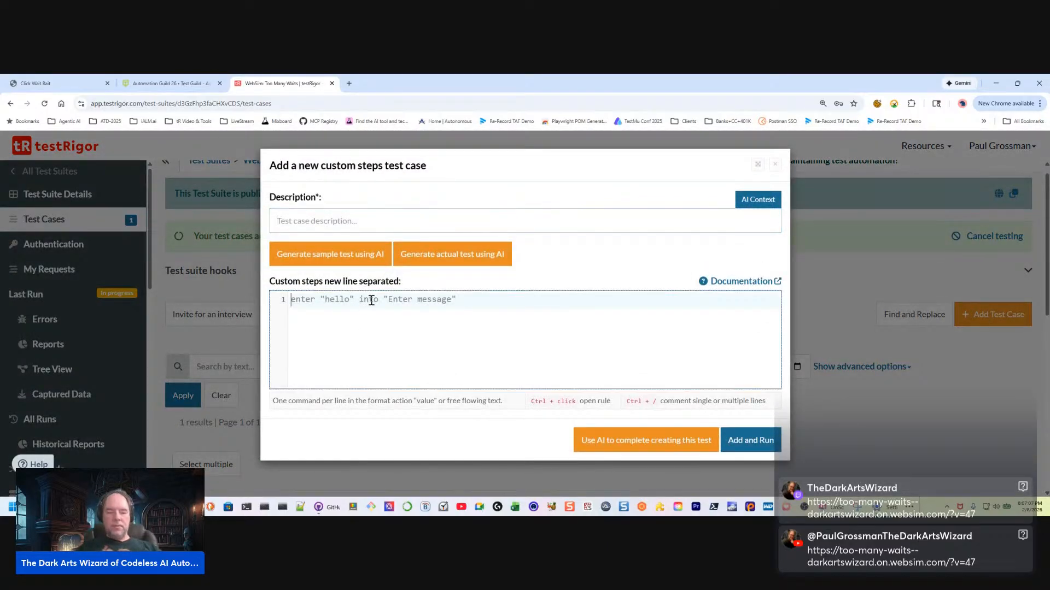
pyautogui.hotkey('ctrl', 'v')
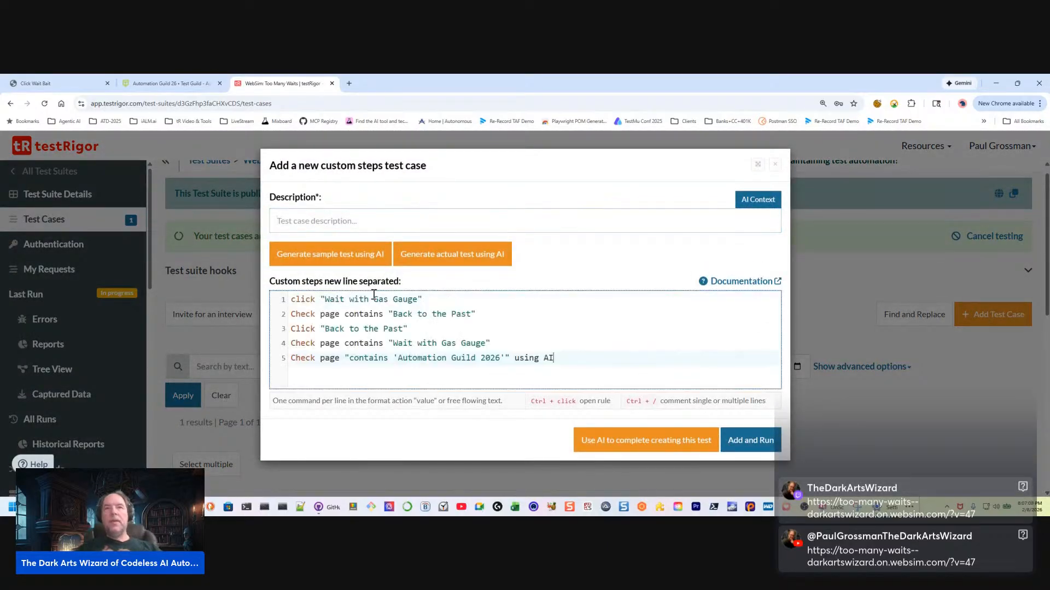
# Check the second wait button's wording on the demo page and describe the new test case as Wait with Spinner
pyautogui.click(282, 225)
pyautogui.click(64, 85)
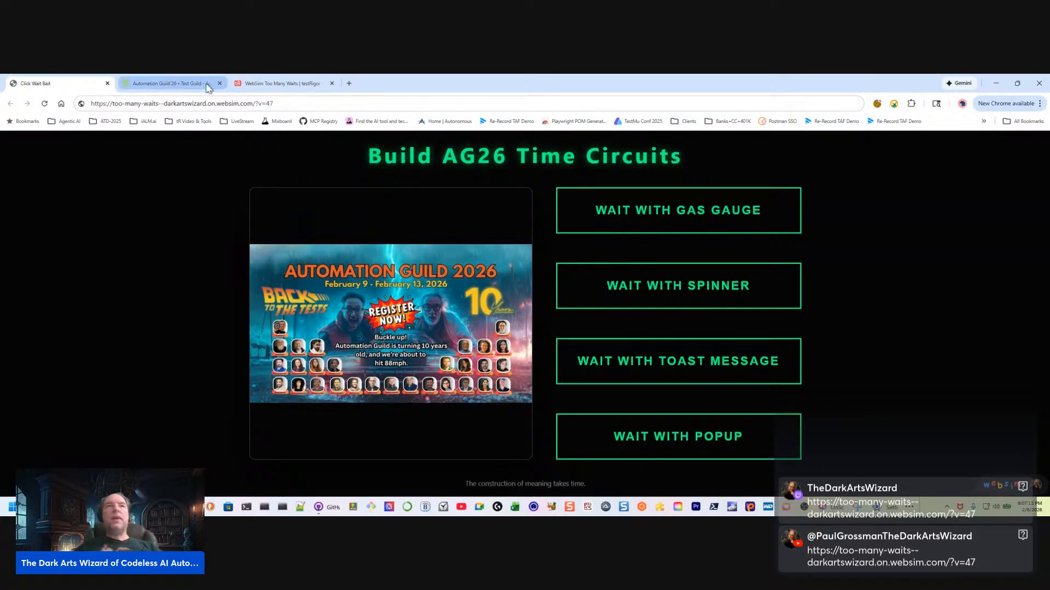
pyautogui.click(262, 85)
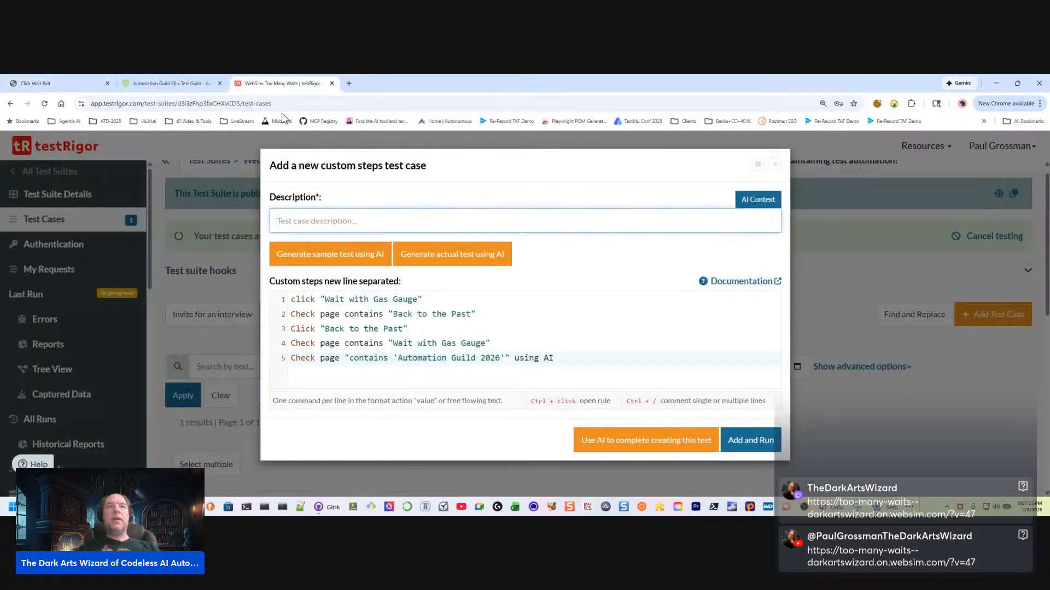
pyautogui.write('Wait with Spinner')
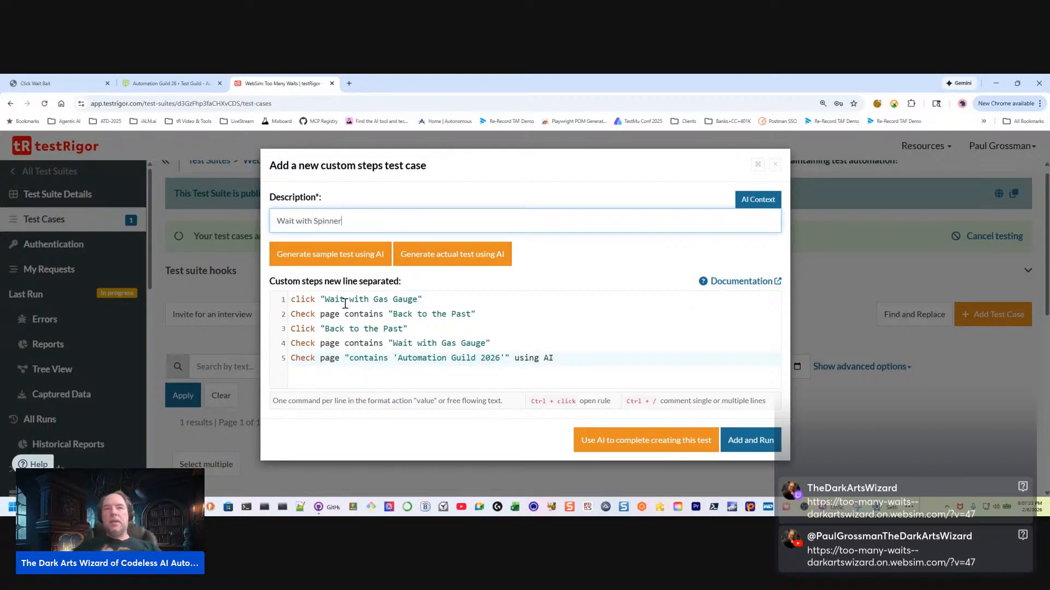
# Change the first custom step to click "Wait with Spinner", and add and run the test case
pyautogui.moveTo(374, 300); pyautogui.dragTo(420, 299)
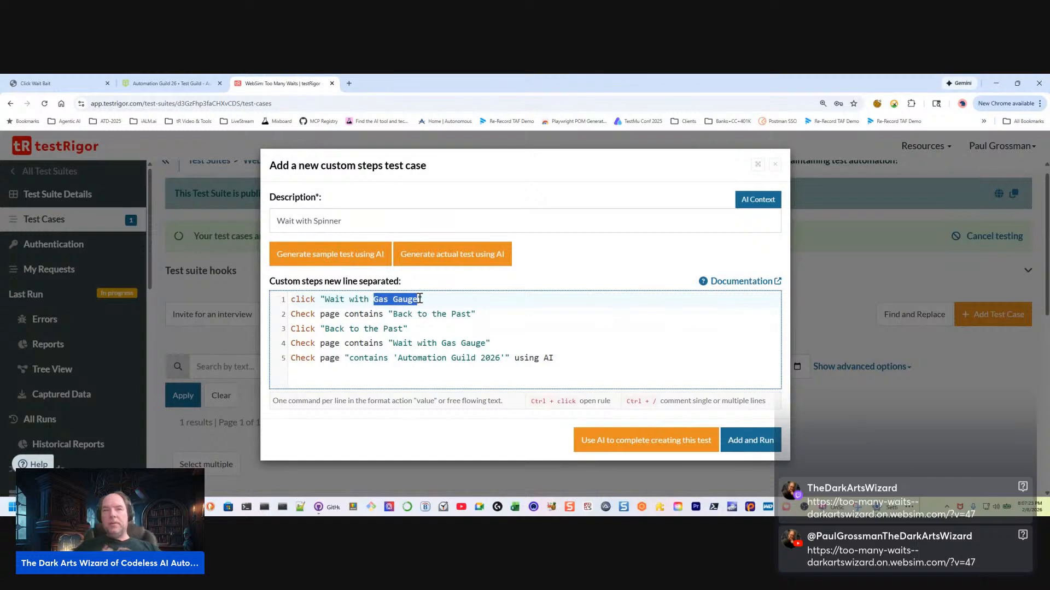
pyautogui.write('Spinner')
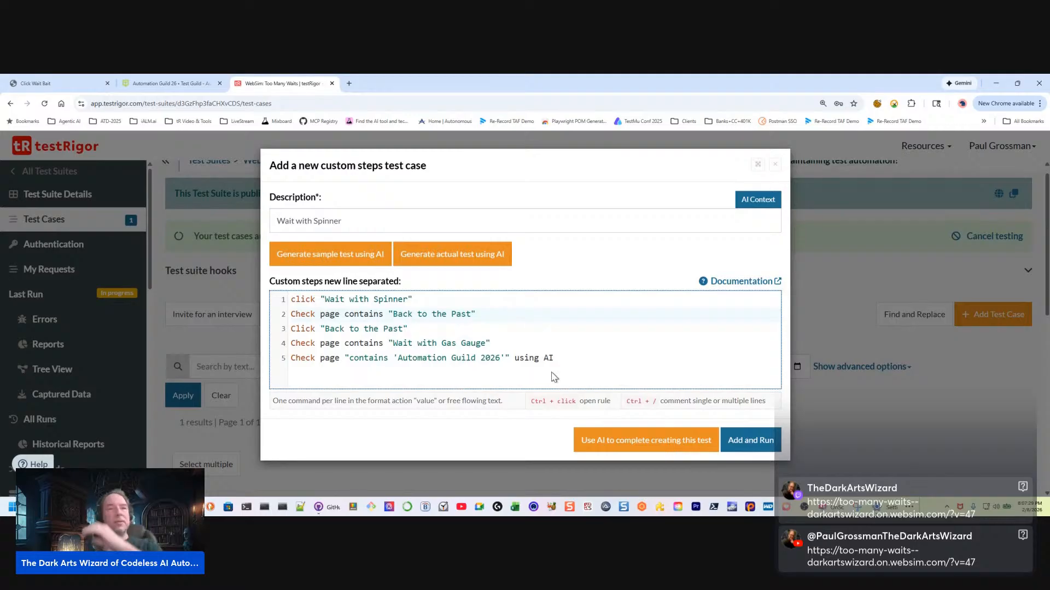
pyautogui.click(744, 441)
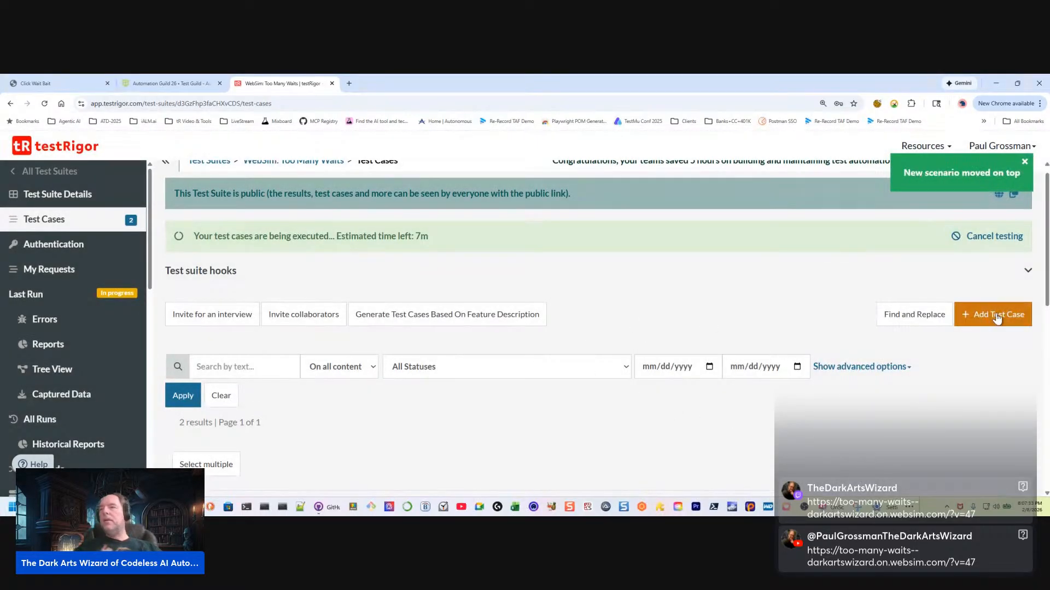
# Start another test case with the copied gas gauge steps and describe it as Wait with Toast Message, checking the wording on the demo page
pyautogui.click(995, 320)
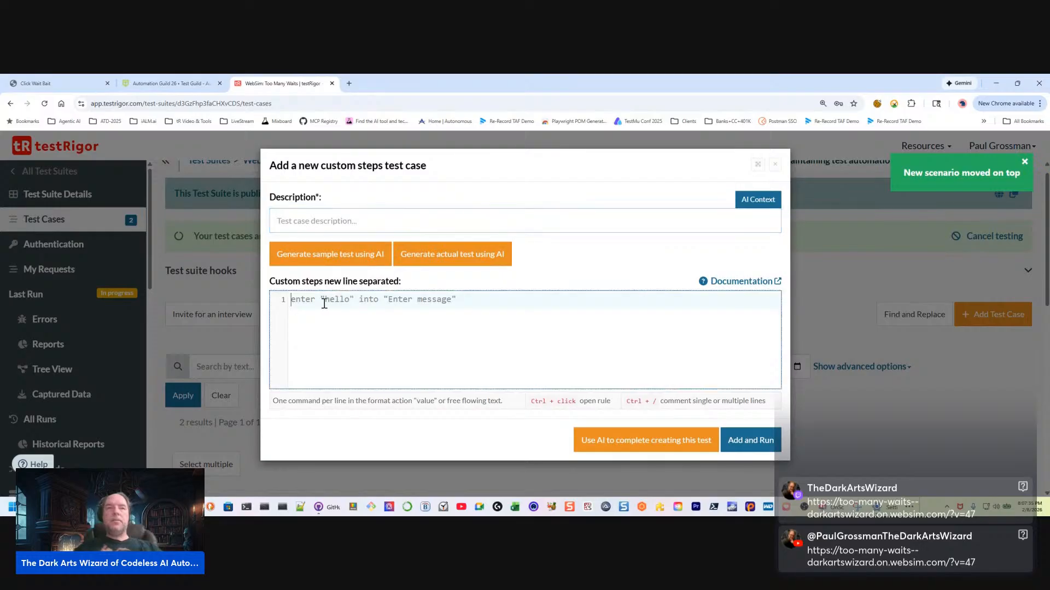
pyautogui.hotkey('ctrl', 'v')
pyautogui.click(323, 219)
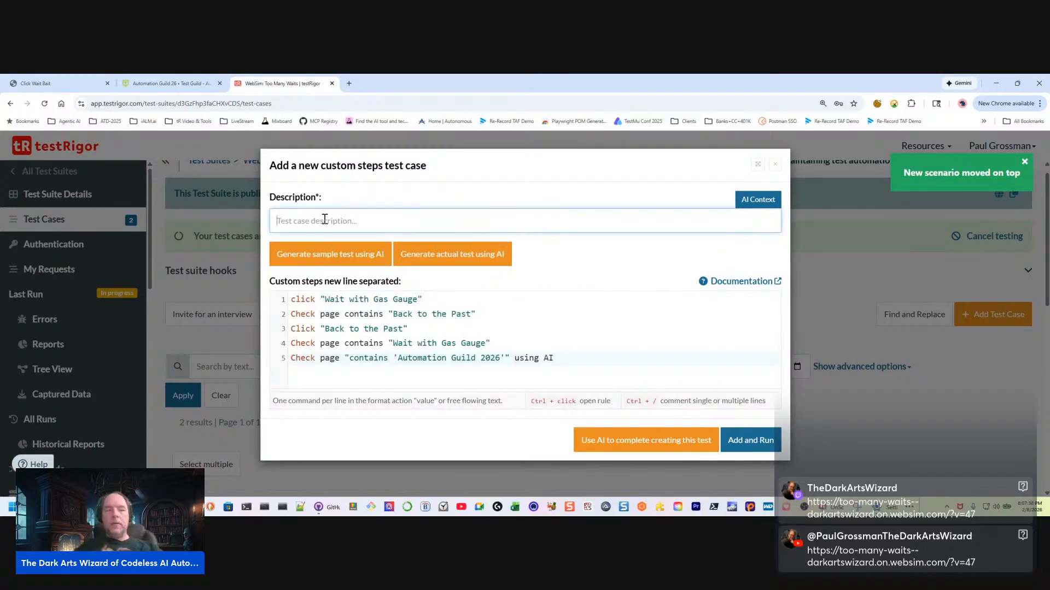
pyautogui.write('wait with')
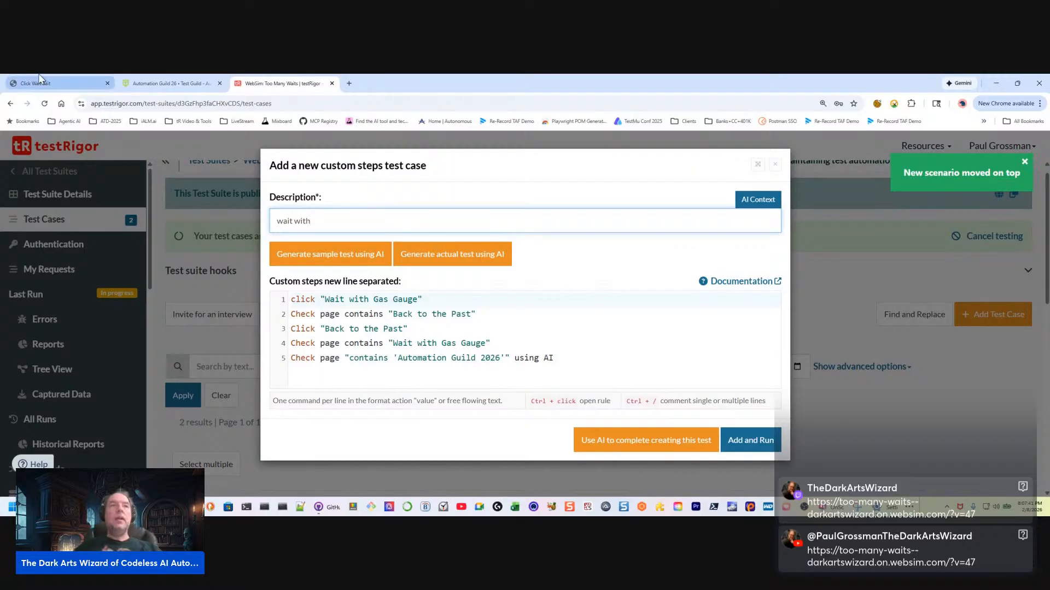
pyautogui.click(49, 86)
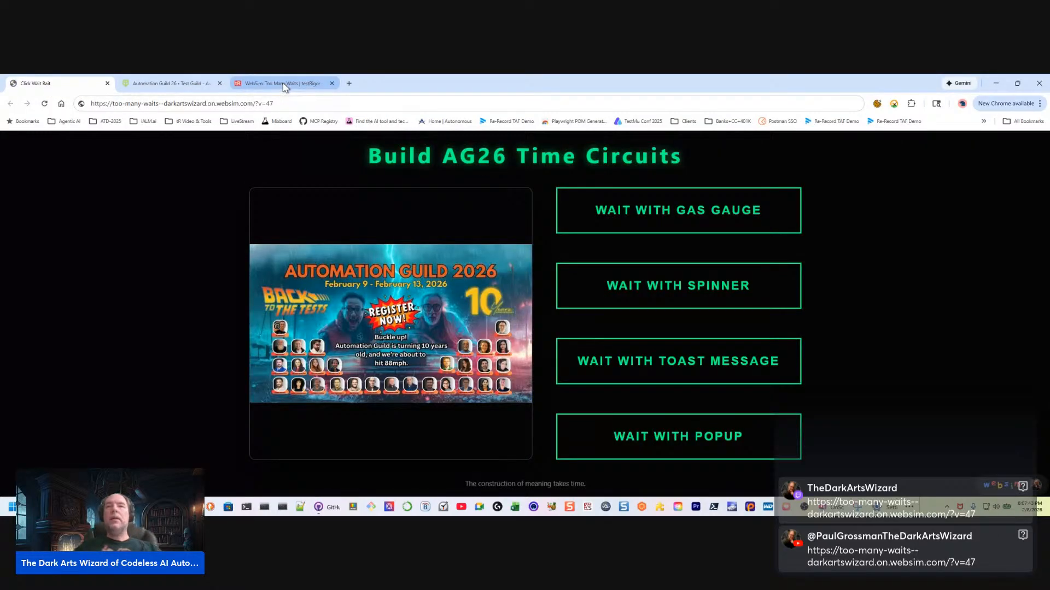
pyautogui.click(285, 85)
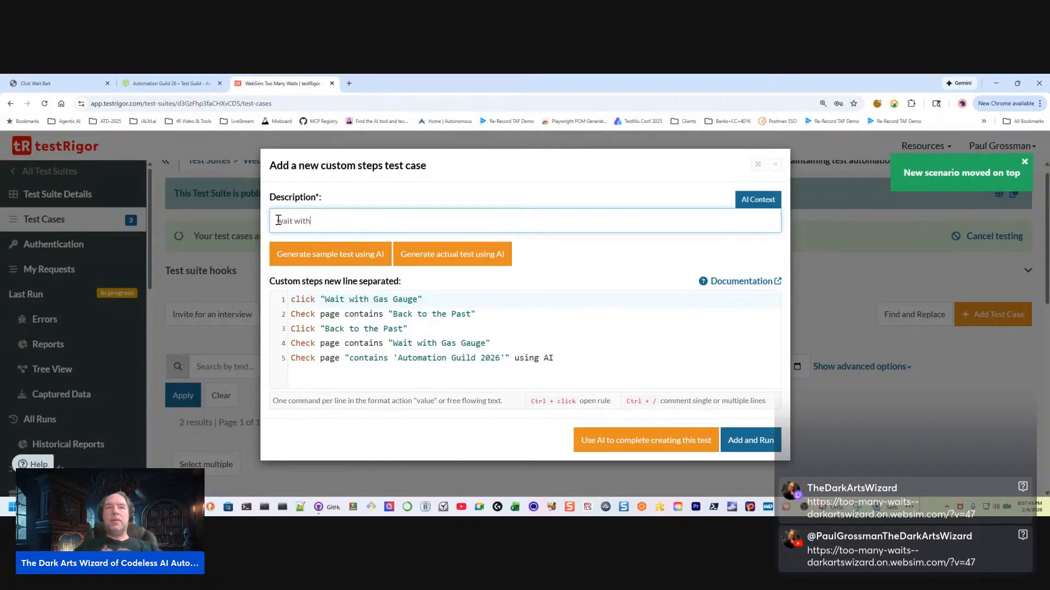
pyautogui.moveTo(279, 220); pyautogui.dragTo(293, 206)
pyautogui.write('W')
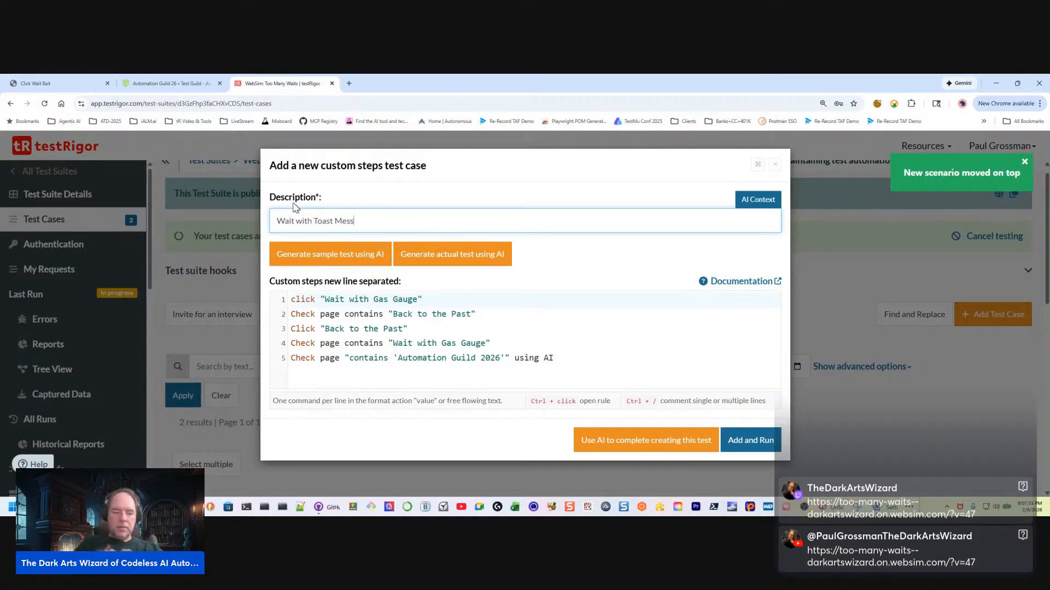
pyautogui.write('age')
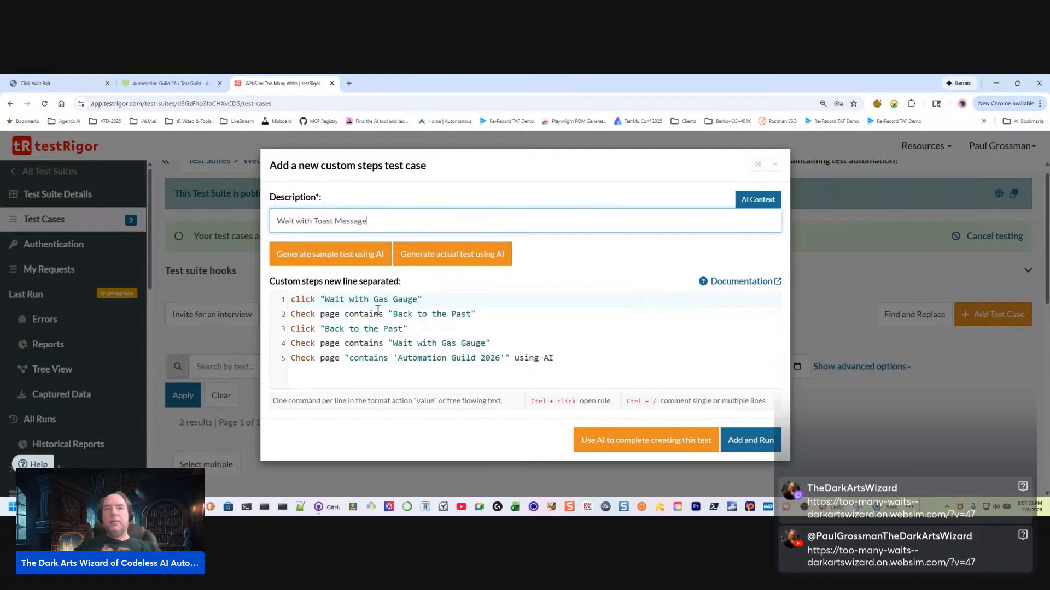
# Replace Gas Gauge with Toast Message in the first custom step
pyautogui.moveTo(370, 298); pyautogui.dragTo(420, 300)
pyautogui.press('BackSpace')
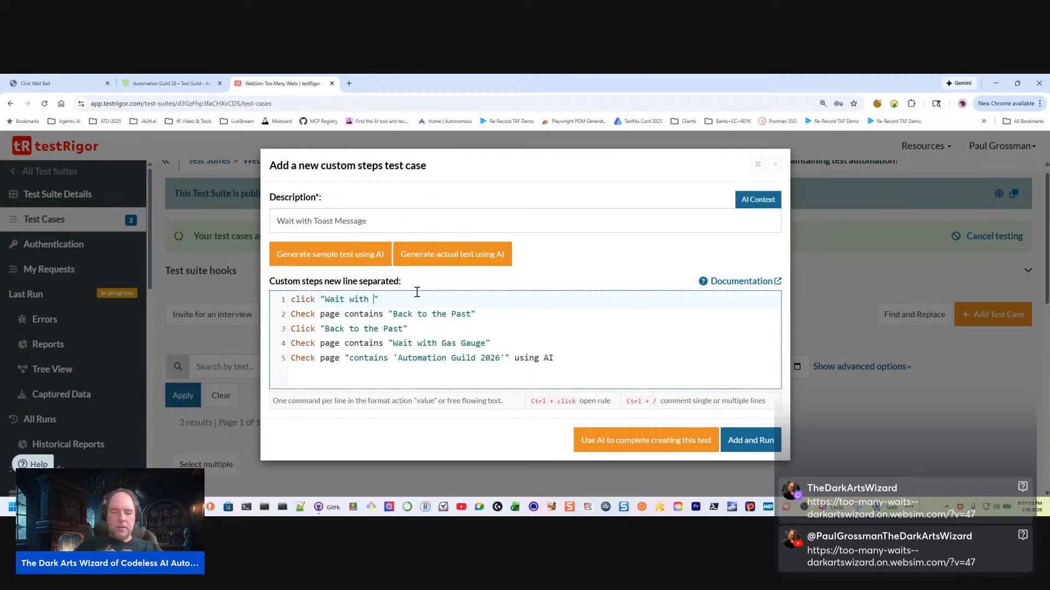
pyautogui.write('Toast Me')
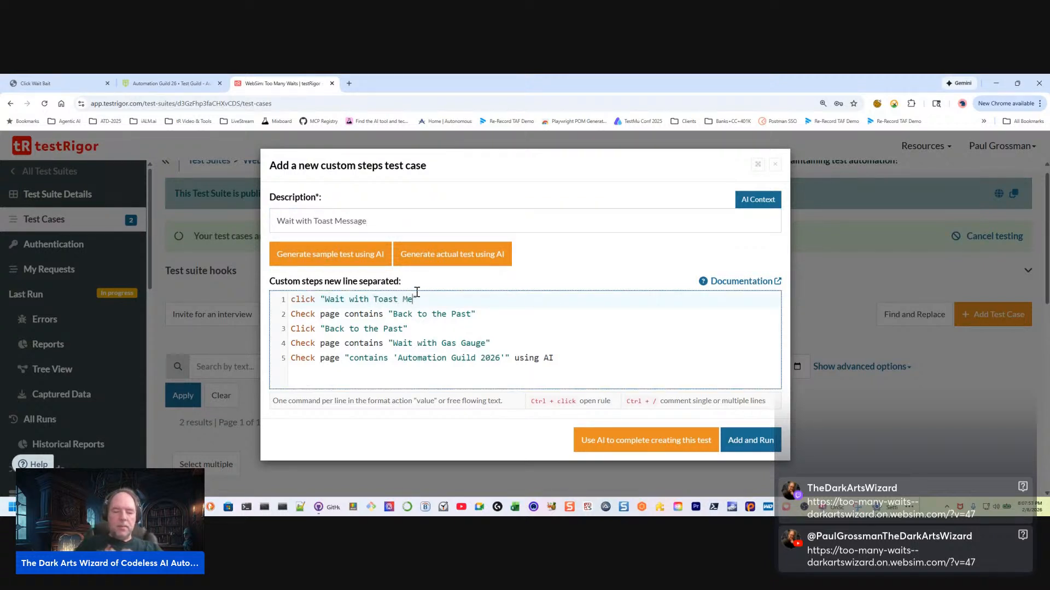
pyautogui.write('ssage')
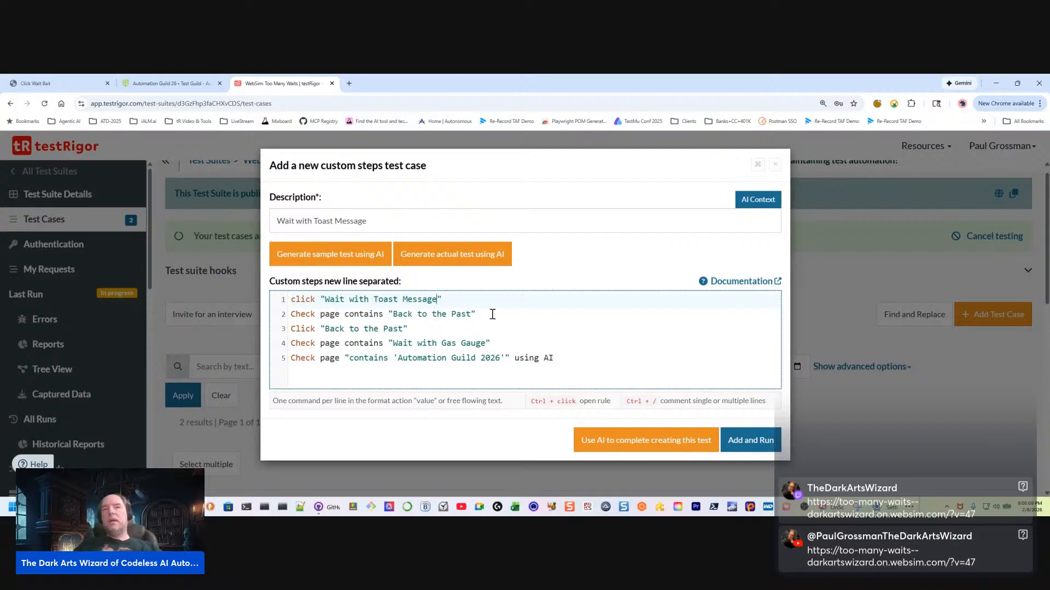
# Shorten the first custom step to click "Toast Message" by removing the words Wait with
pyautogui.click(372, 301)
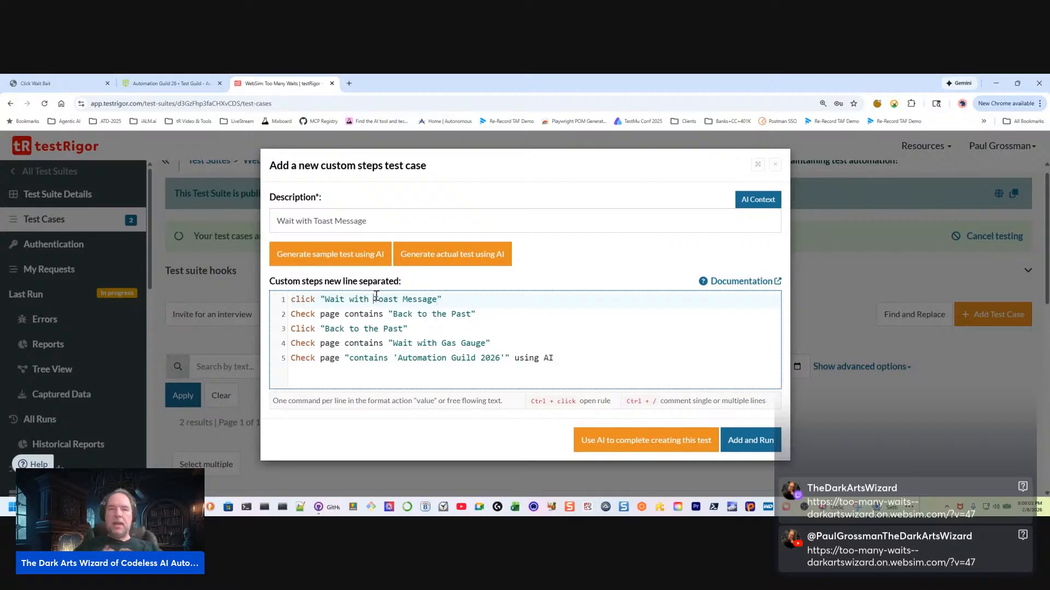
pyautogui.press('BackSpace')
pyautogui.press('BackSpace')
pyautogui.press('BackSpace')
pyautogui.press('BackSpace')
pyautogui.press('BackSpace')
pyautogui.press('BackSpace')
pyautogui.press('BackSpace')
pyautogui.press('BackSpace')
pyautogui.press('BackSpace')
pyautogui.press('BackSpace')
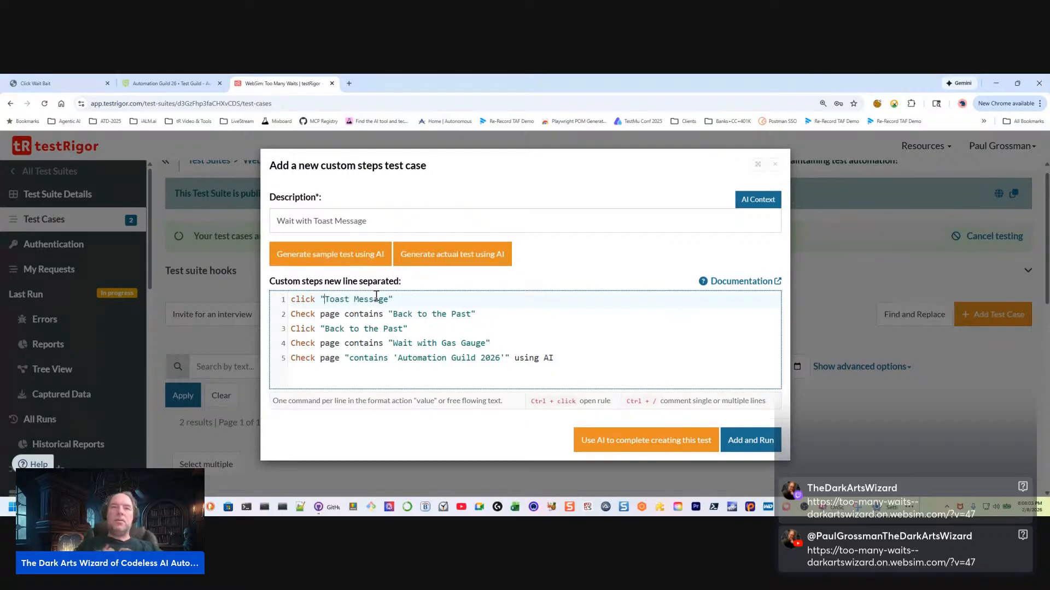
# Append the comment // Sub string match to the first custom step, and add and run the test case
pyautogui.press('Right')
pyautogui.press('Right')
pyautogui.press('Right')
pyautogui.press('Right')
pyautogui.press('Right')
pyautogui.press('Right')
pyautogui.press('Right')
pyautogui.press('Right')
pyautogui.press('Right')
pyautogui.press('Right')
pyautogui.press('Right')
pyautogui.press('Right')
pyautogui.press('Right')
pyautogui.press('Right')
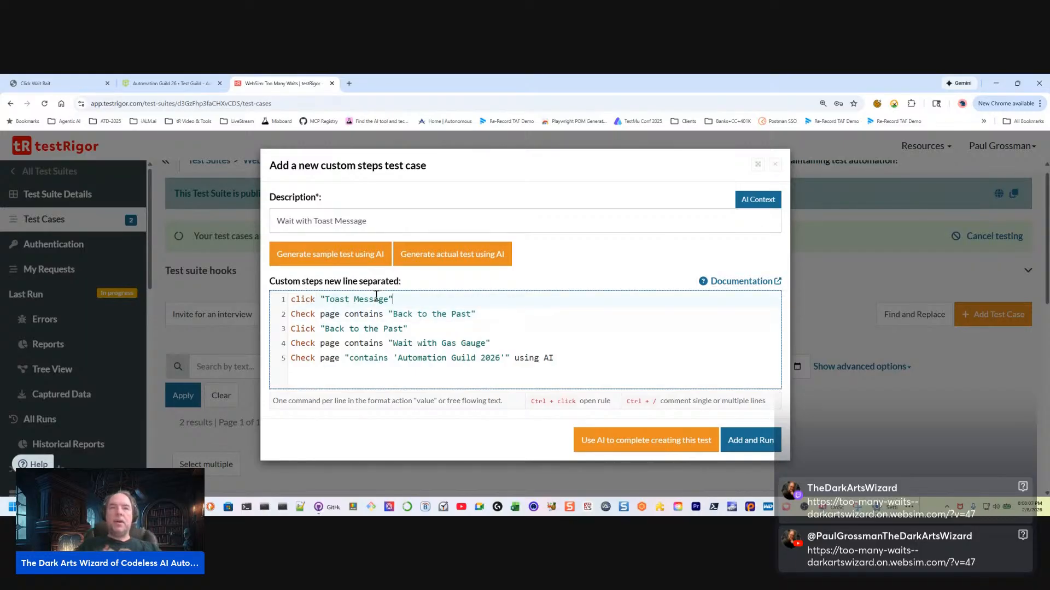
pyautogui.write('//')
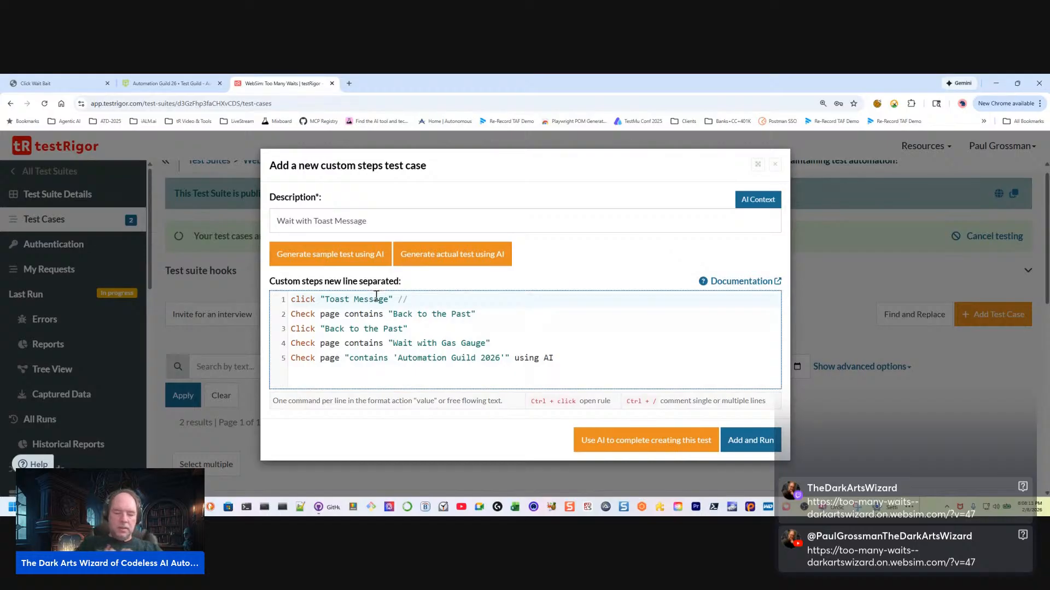
pyautogui.write(' Sub st')
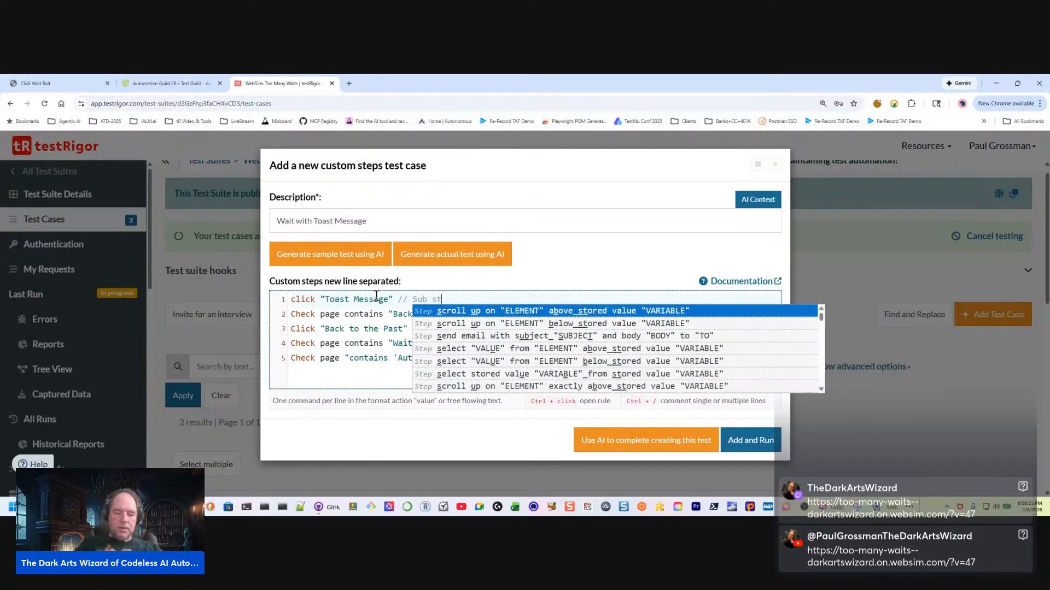
pyautogui.write('ring match')
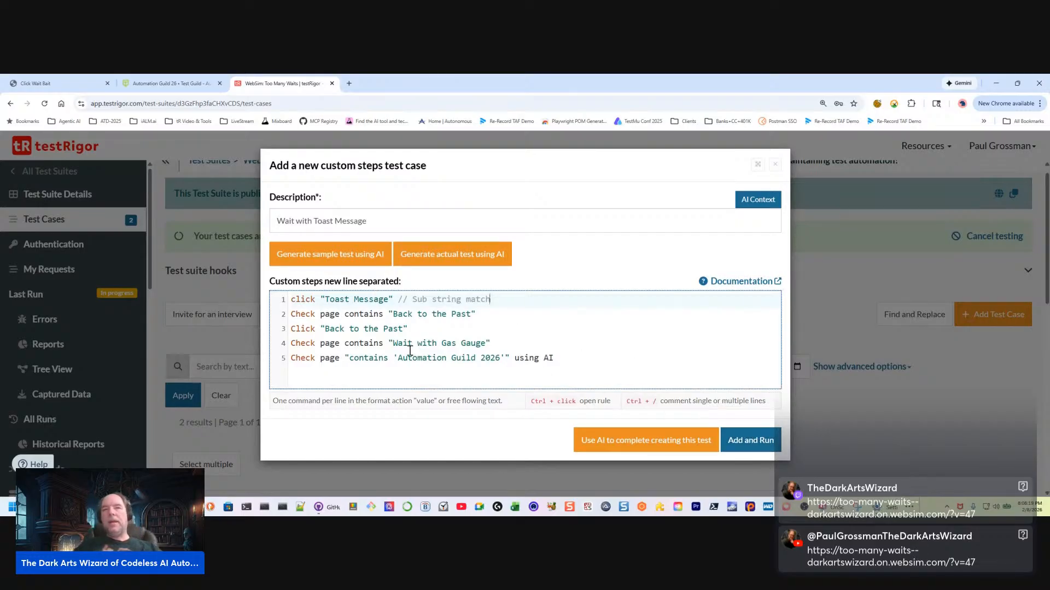
pyautogui.click(752, 442)
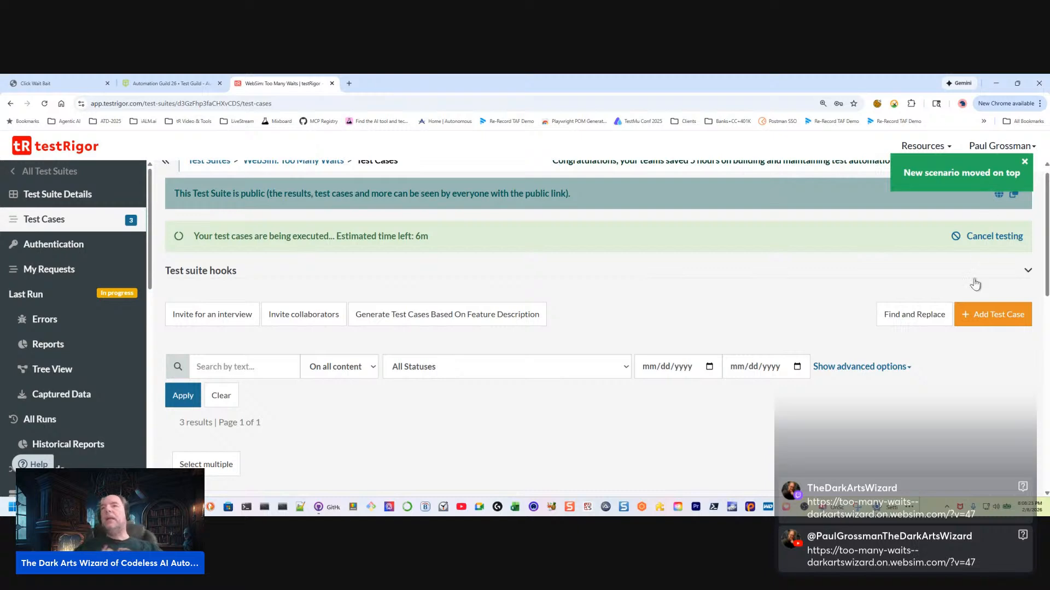
# Start another test case described as Wait with Popup, and look at the demo and Automation Guild pages before returning to it
pyautogui.click(999, 315)
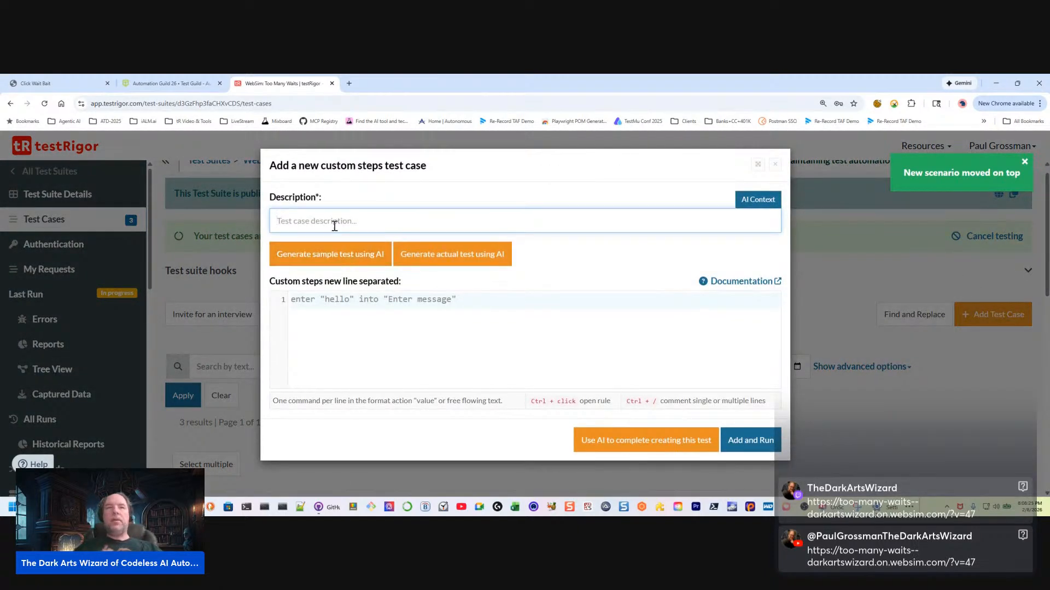
pyautogui.click(331, 222)
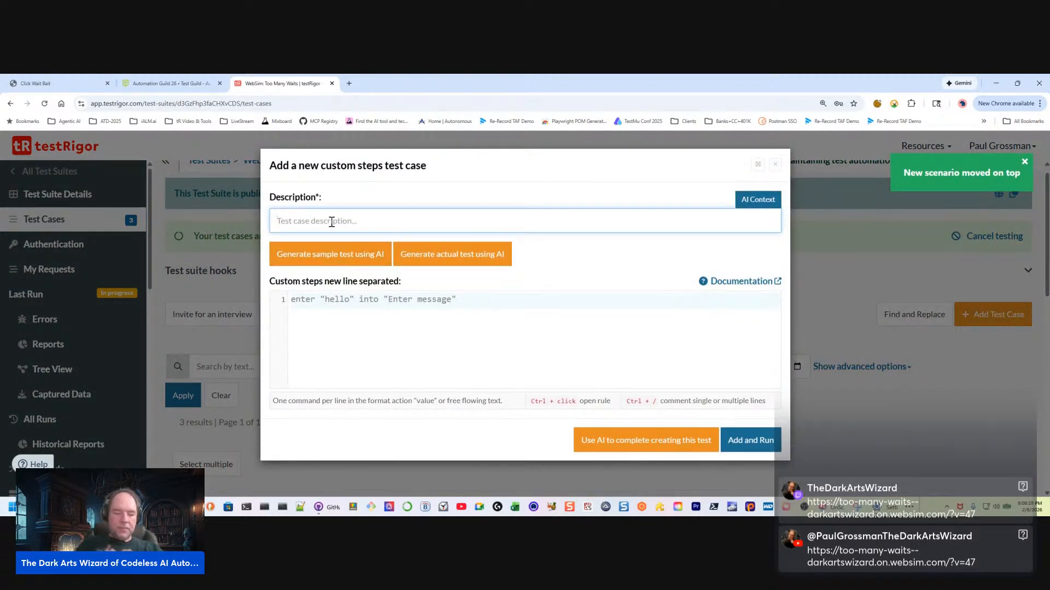
pyautogui.write('Wait')
pyautogui.write('with Popup')
pyautogui.click(55, 88)
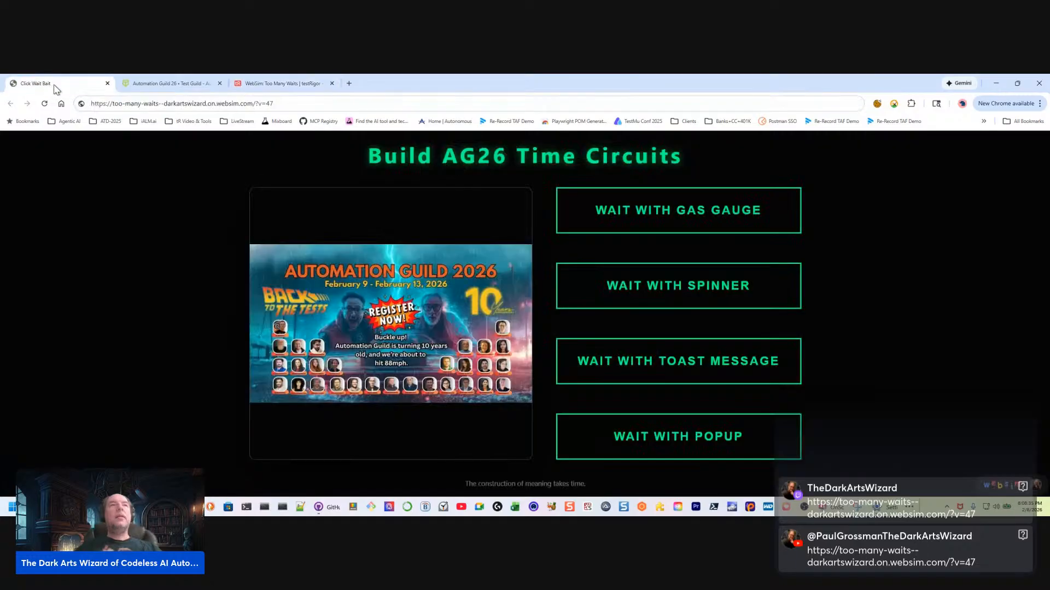
pyautogui.click(148, 84)
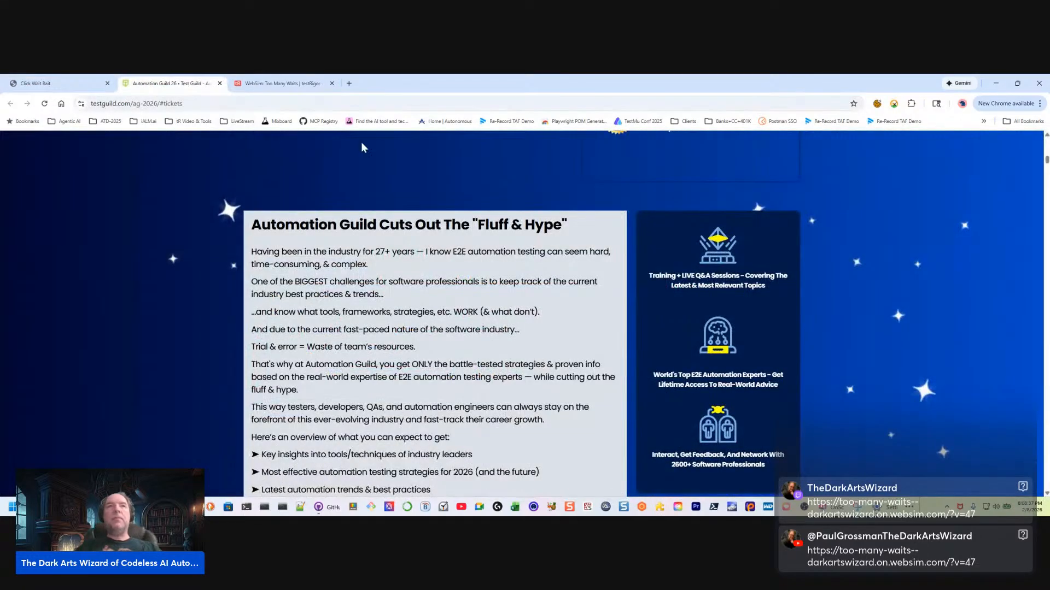
pyautogui.click(265, 85)
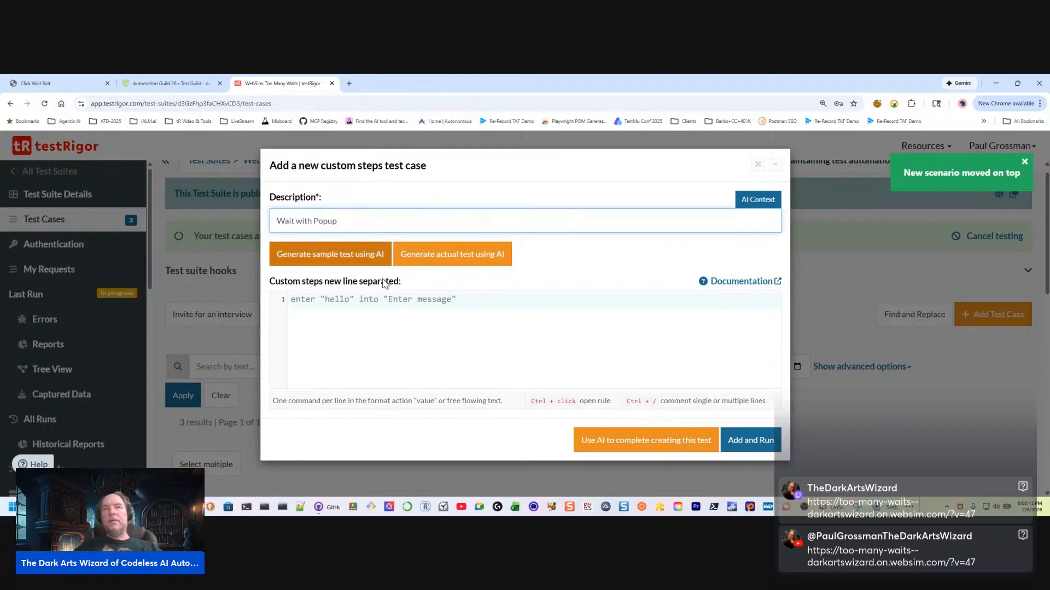
# Insert the copied gas gauge steps, replace Gas Gauge with Popup in the first one, and compare the wording with the demo page's button
pyautogui.click(443, 300)
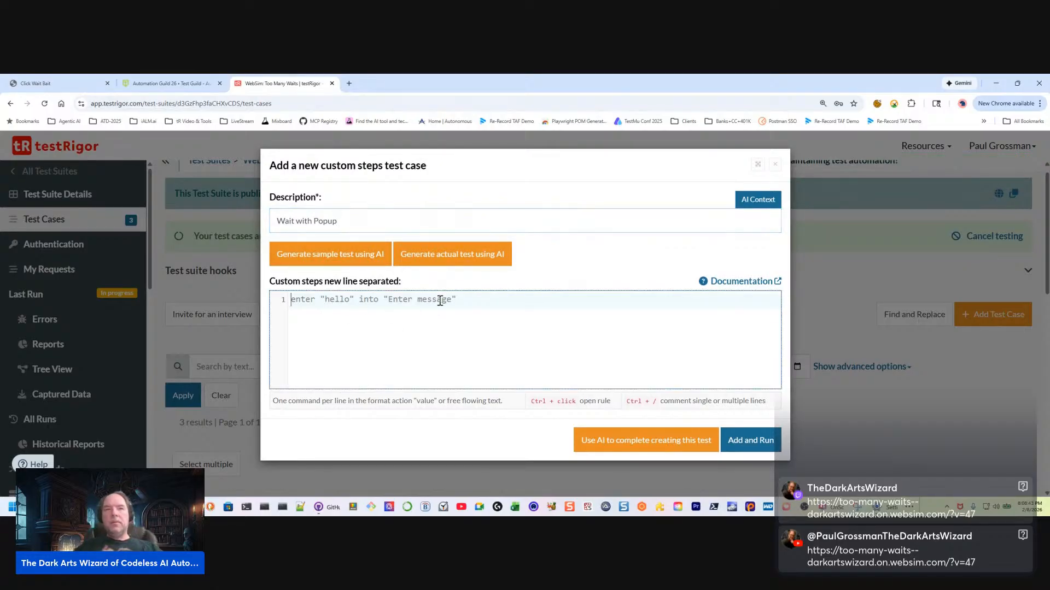
pyautogui.write('click "Wait with Gas Gauge" Check page contains "Back to the Past" Click "Back to the Past" Check page contains "Wait with Gas Gauge" Check page "contains \'Automation Guild 2026\'" using AI')
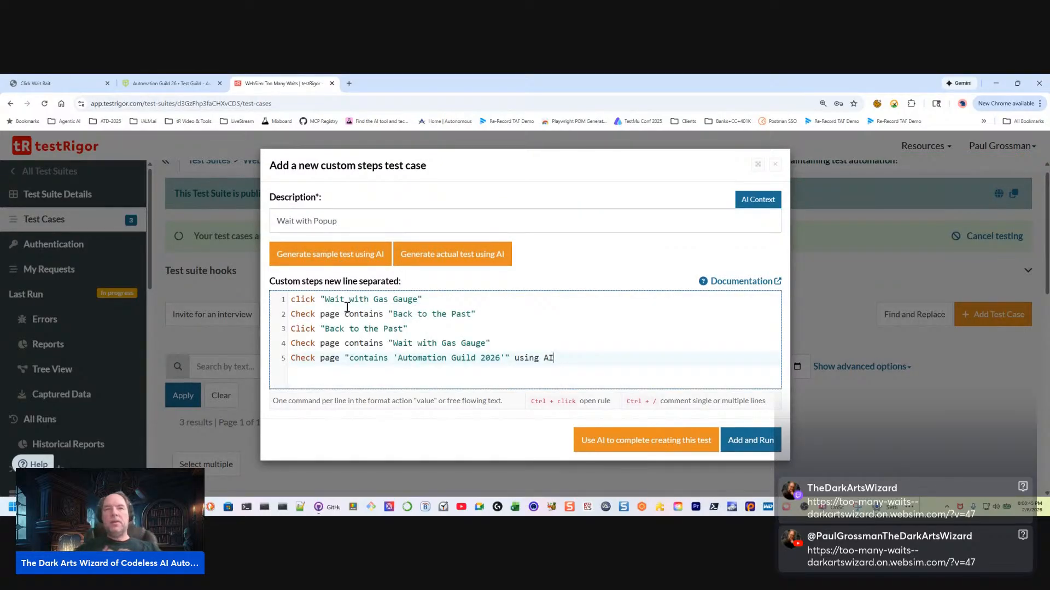
pyautogui.moveTo(373, 300); pyautogui.dragTo(419, 298)
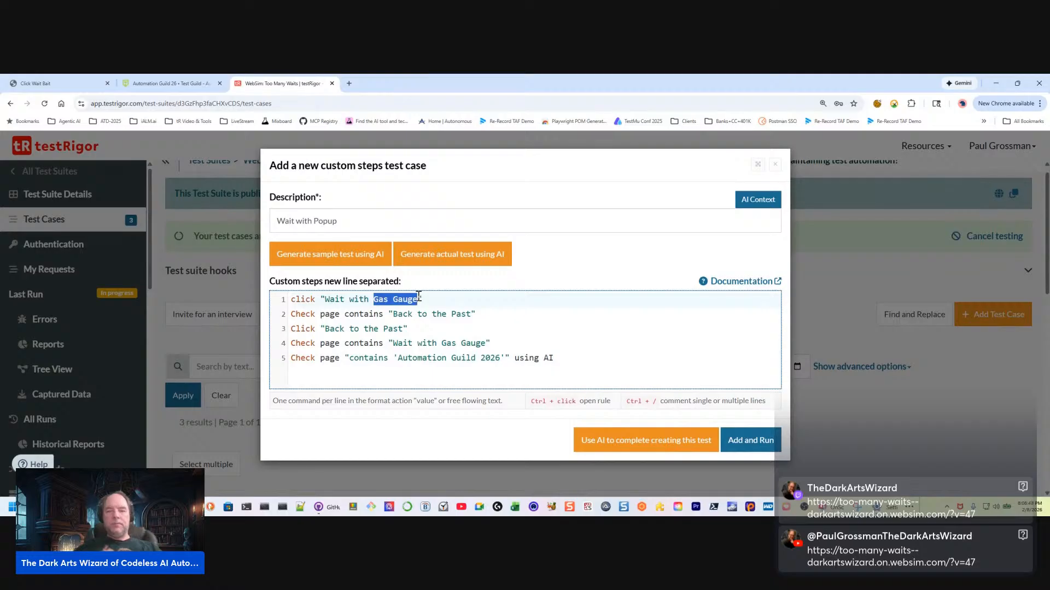
pyautogui.press('BackSpace')
pyautogui.write('Popup')
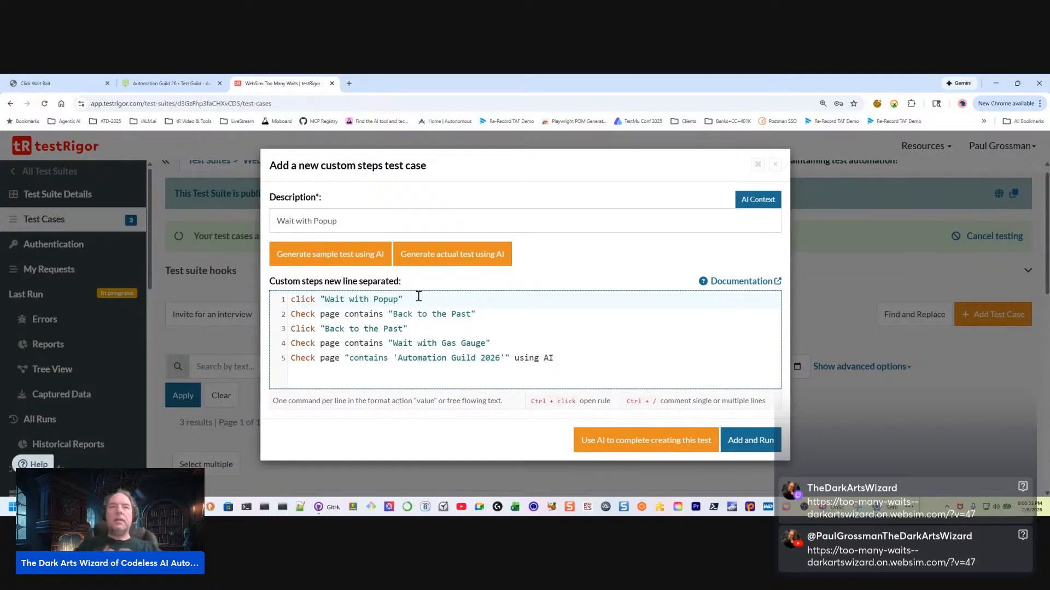
pyautogui.click(42, 86)
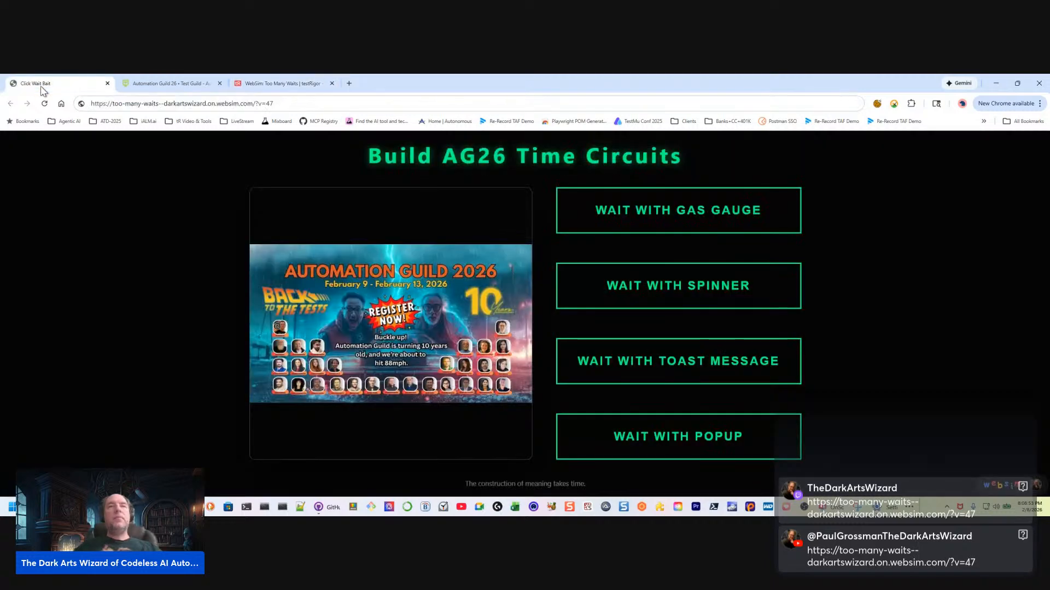
pyautogui.click(261, 85)
pyautogui.click(490, 315)
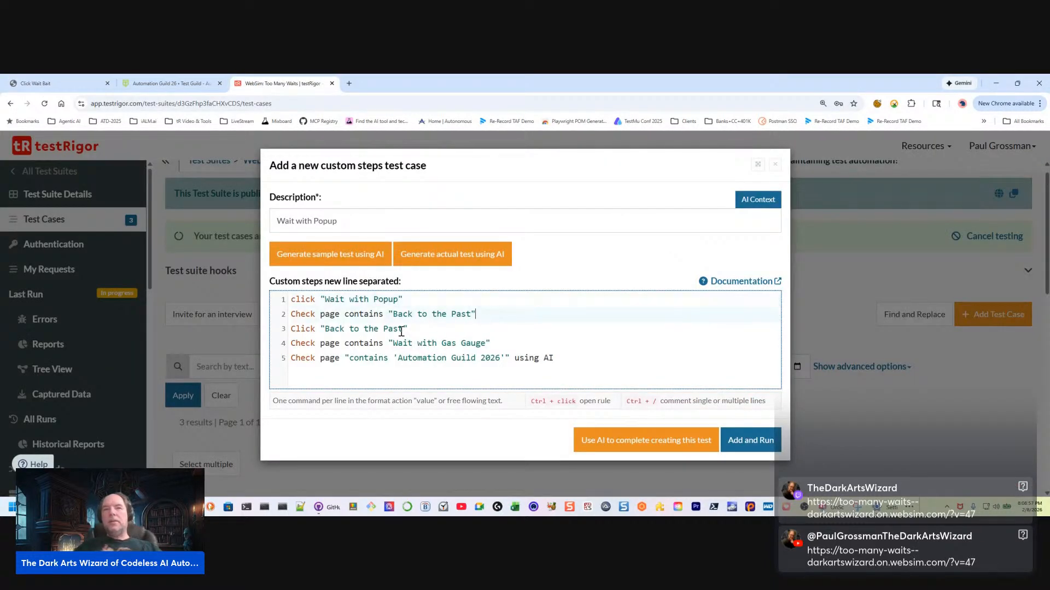
pyautogui.click(462, 343)
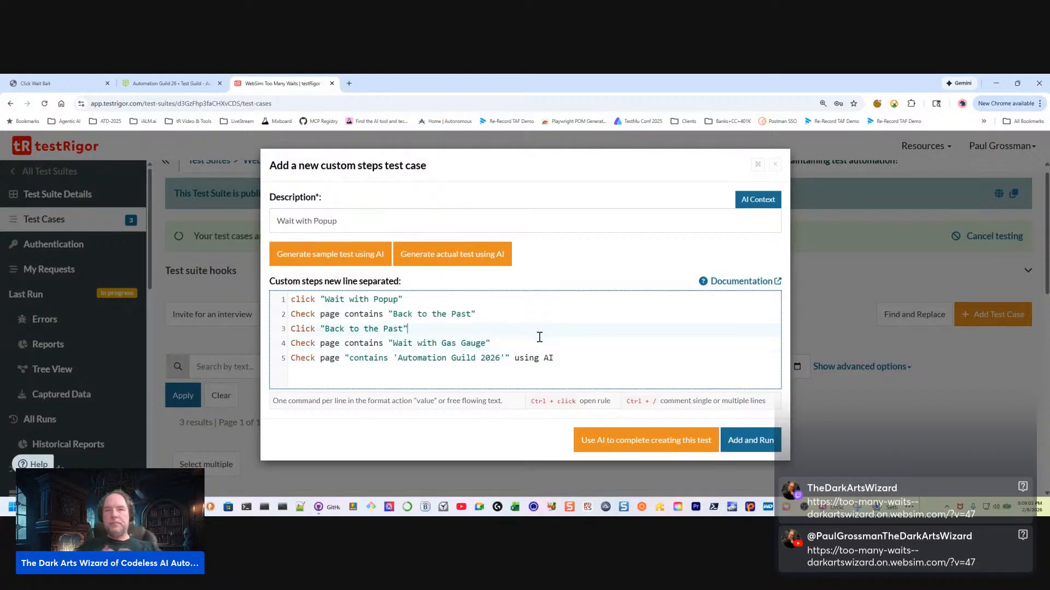
pyautogui.press('Up')
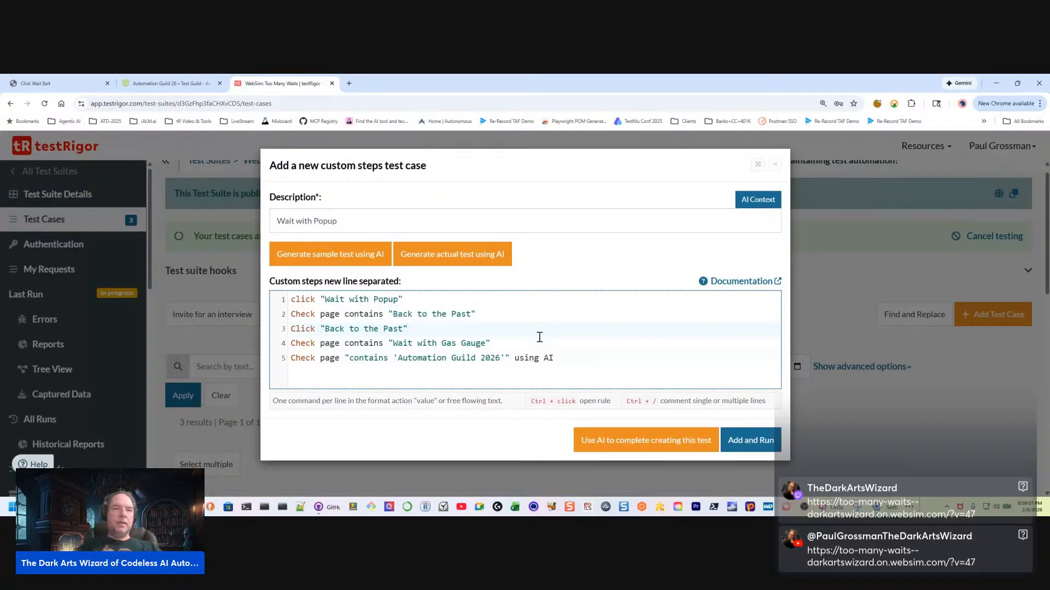
pyautogui.press('Left')
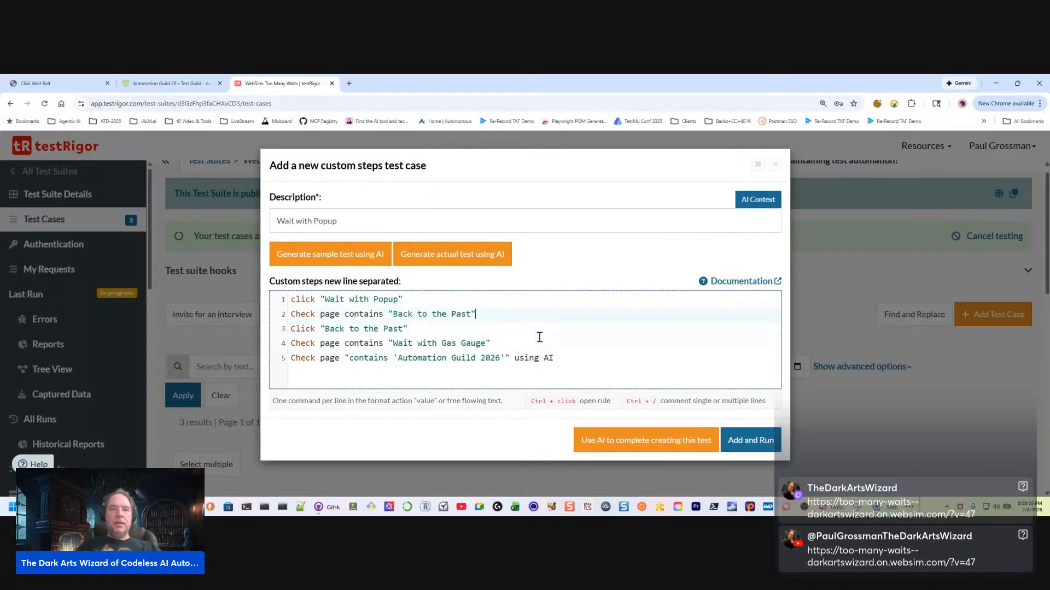
pyautogui.press('Return')
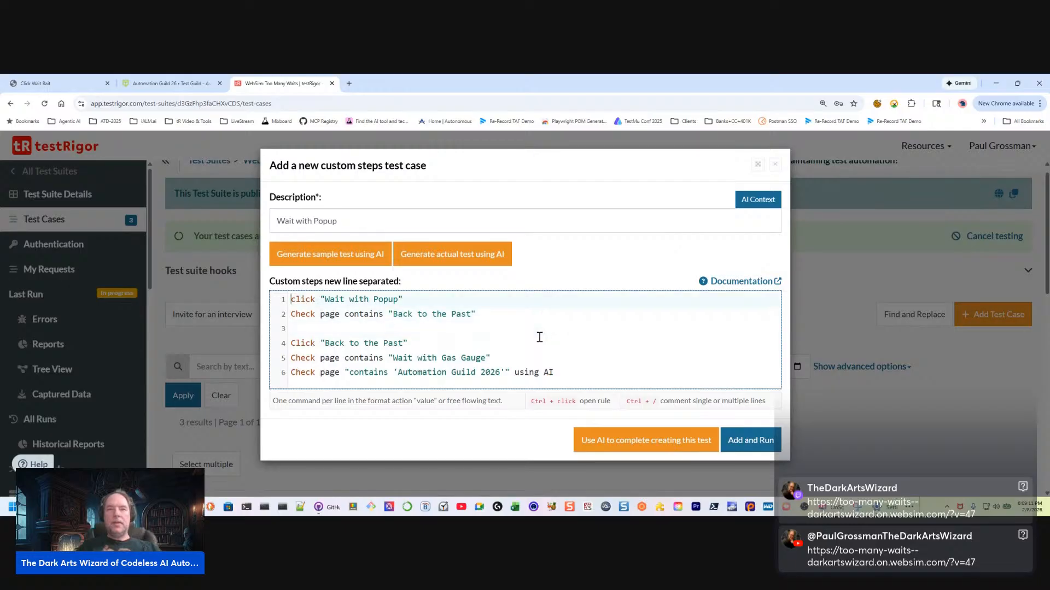
pyautogui.press('Down')
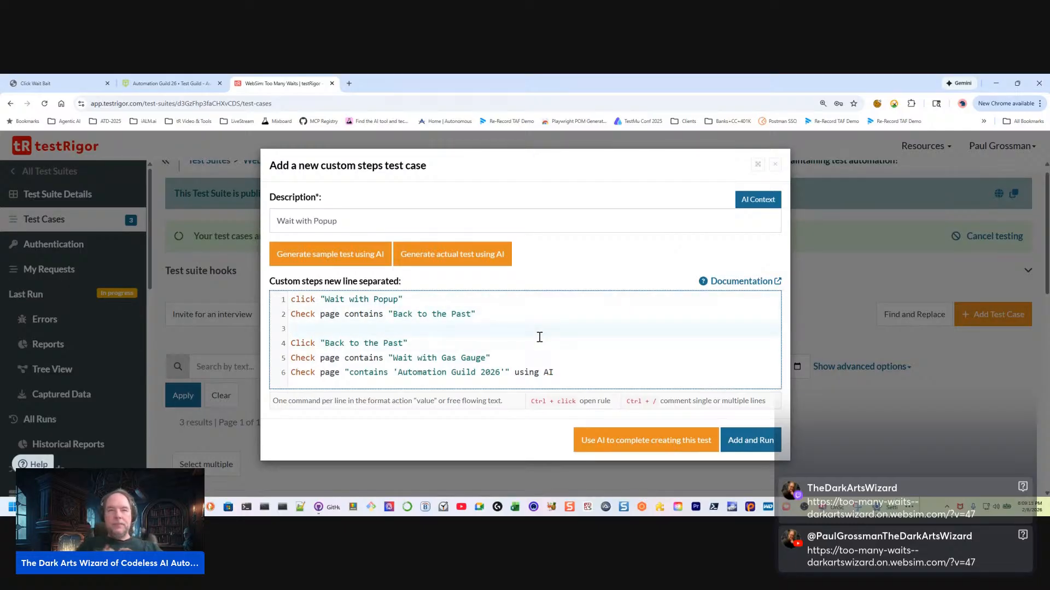
pyautogui.press('BackSpace')
# Insert the comment // Catch and clear the popup on its own line below the first custom step
pyautogui.press('Up')
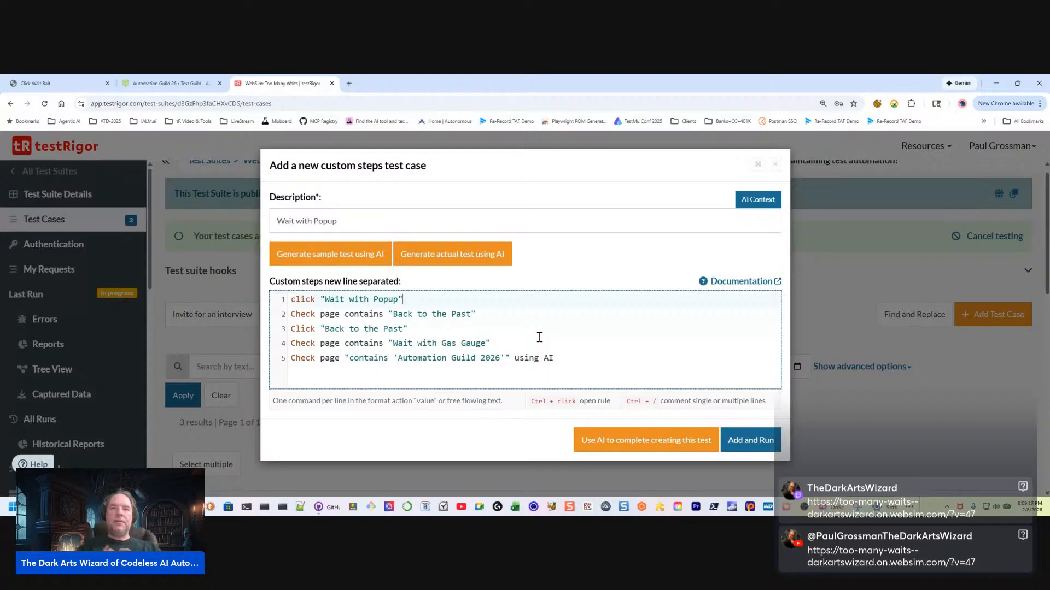
pyautogui.press('Return')
pyautogui.write('// ')
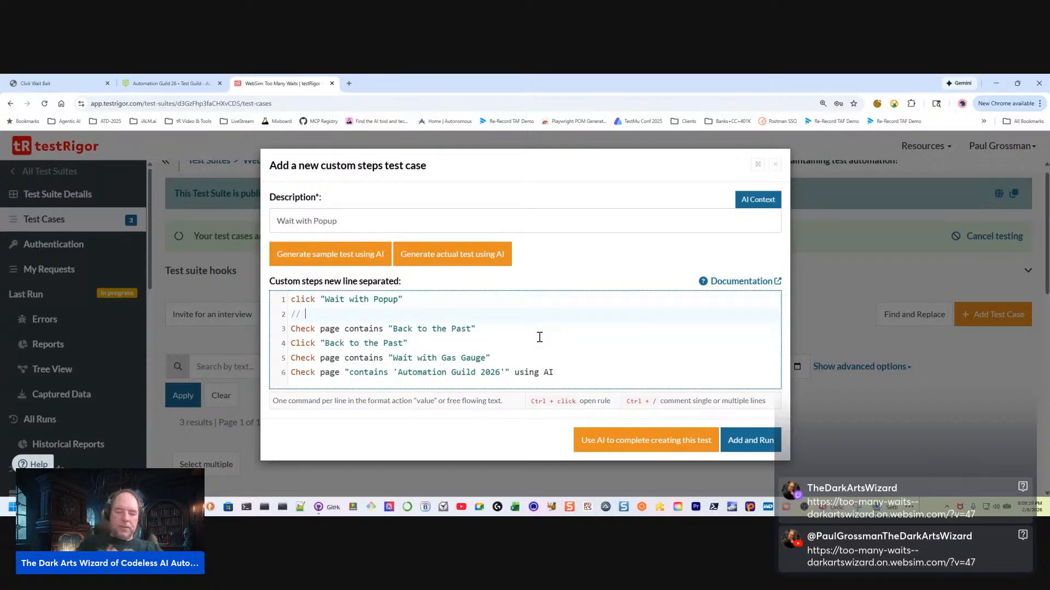
pyautogui.write('Catch the')
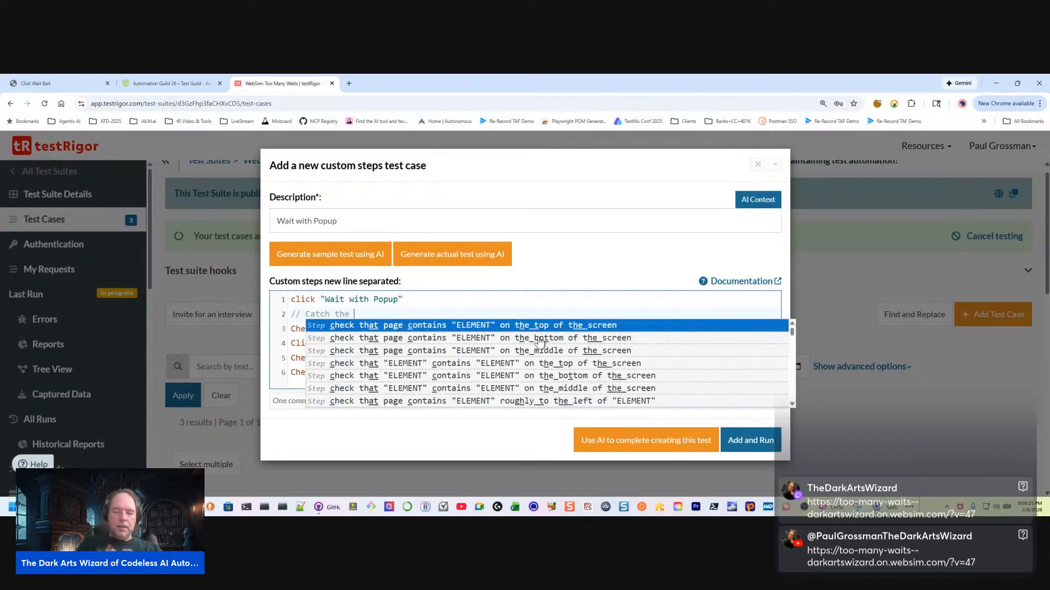
pyautogui.press('BackSpace')
pyautogui.press('BackSpace')
pyautogui.press('BackSpace')
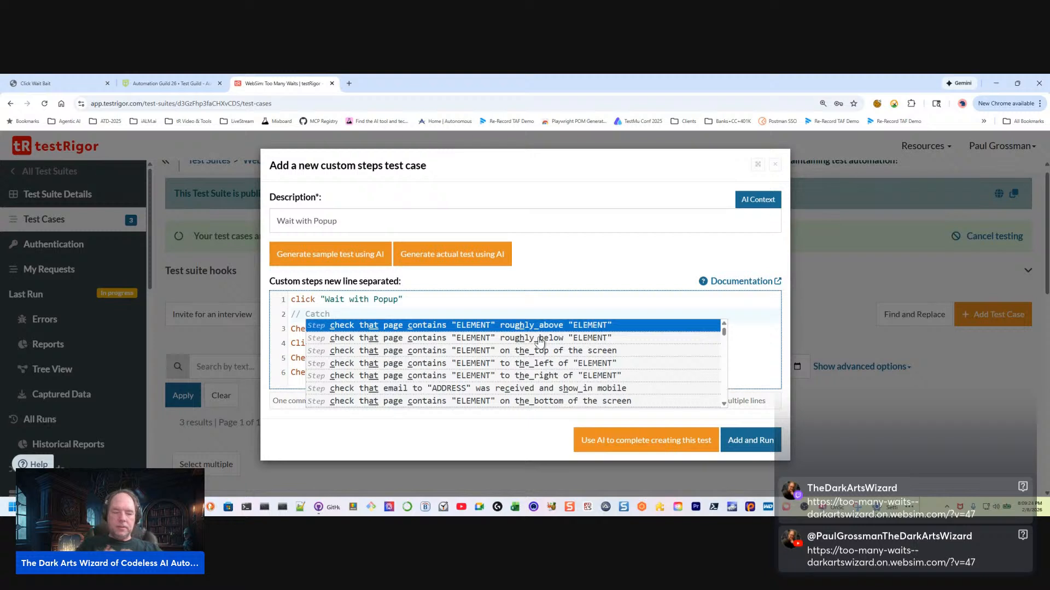
pyautogui.write('and clea')
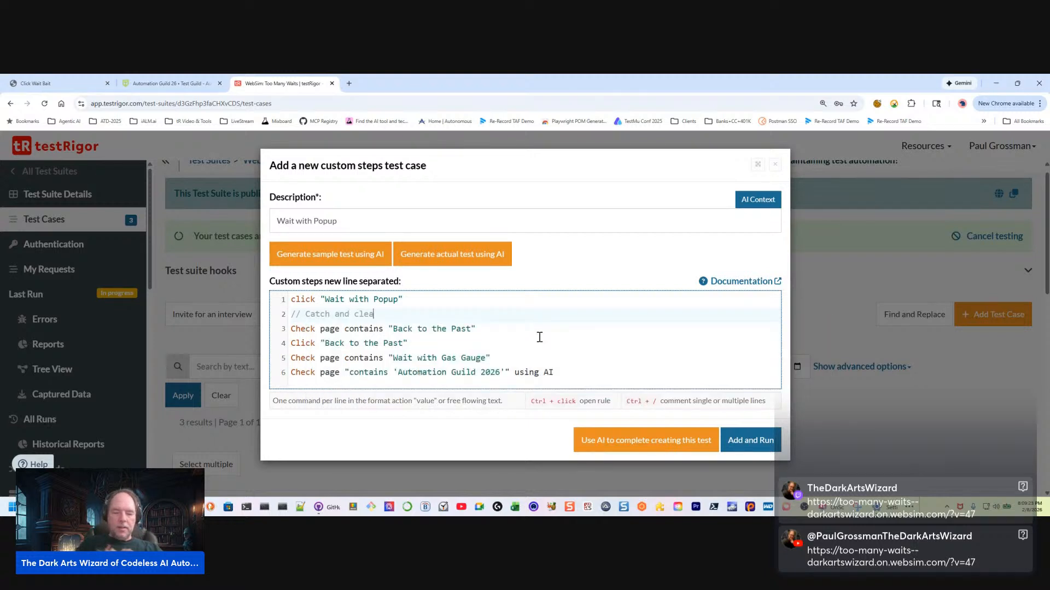
pyautogui.write('r the popup')
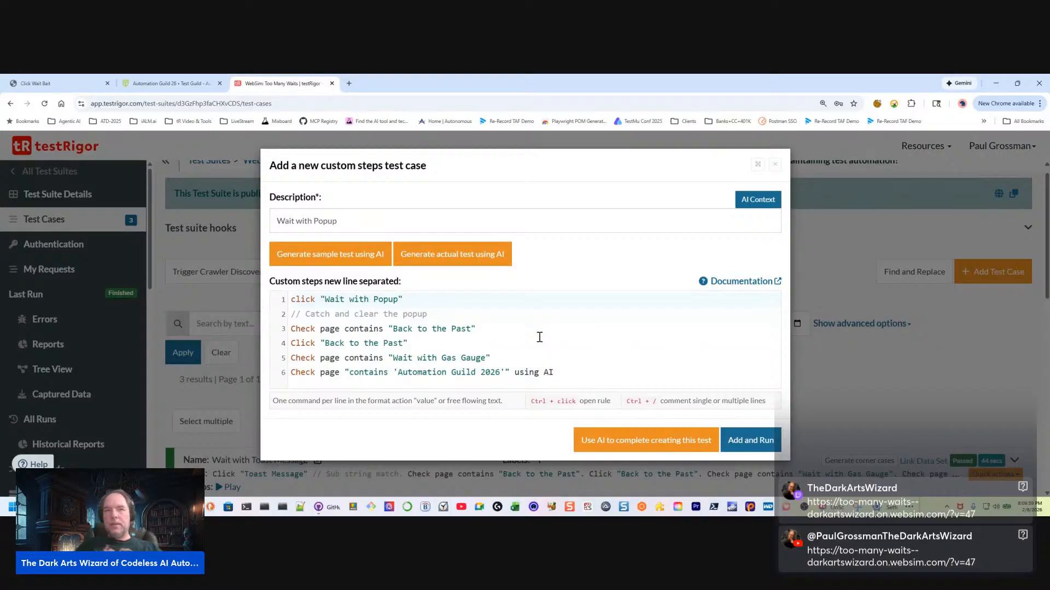
# Begin a conditional step reading if page contains "" on a new line below the comment
pyautogui.click(448, 314)
pyautogui.press('Return')
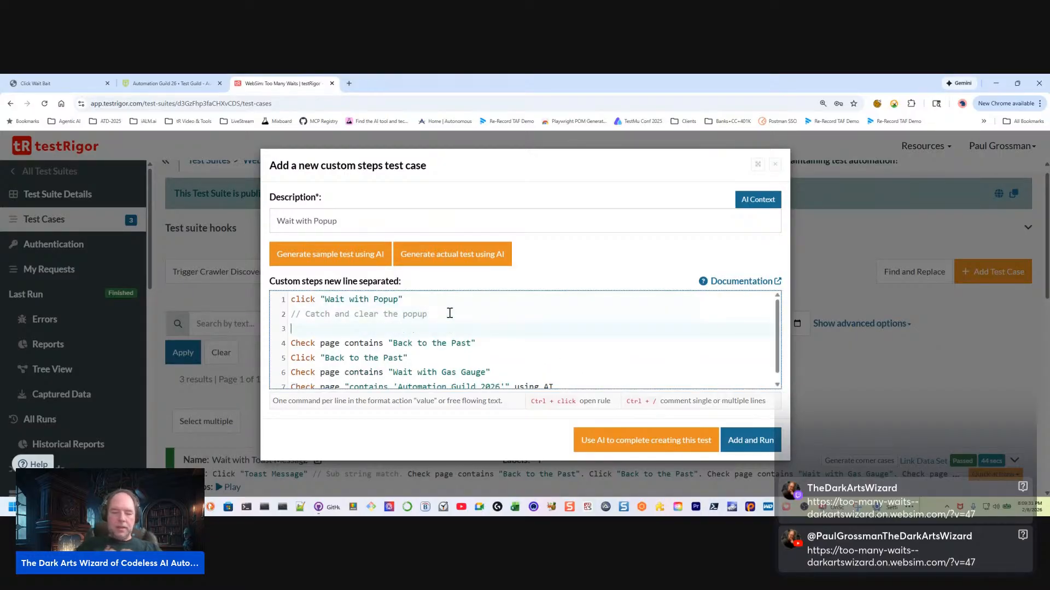
pyautogui.write('if p')
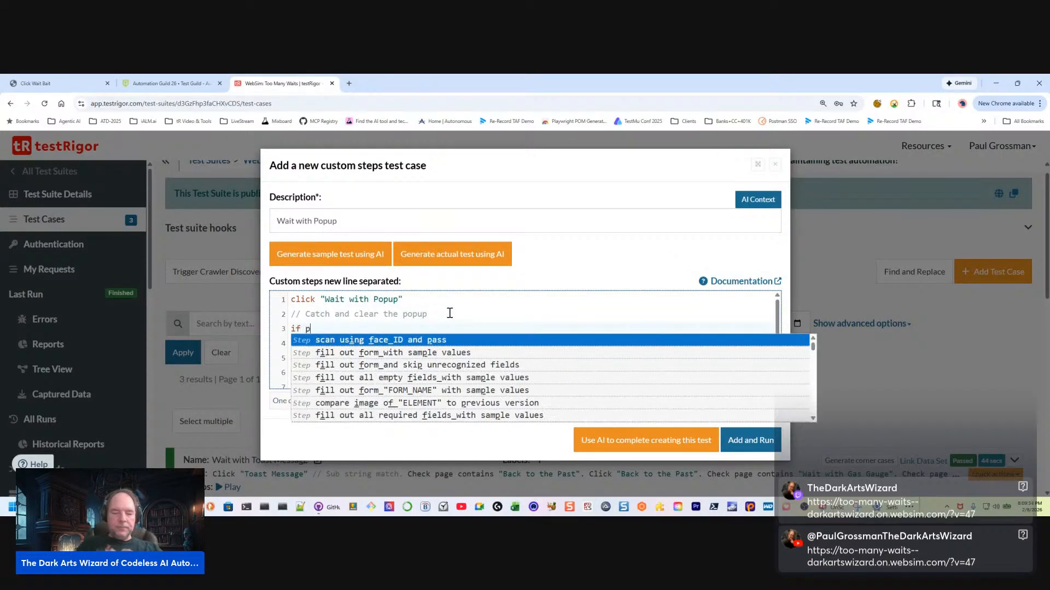
pyautogui.write('age contaunbds')
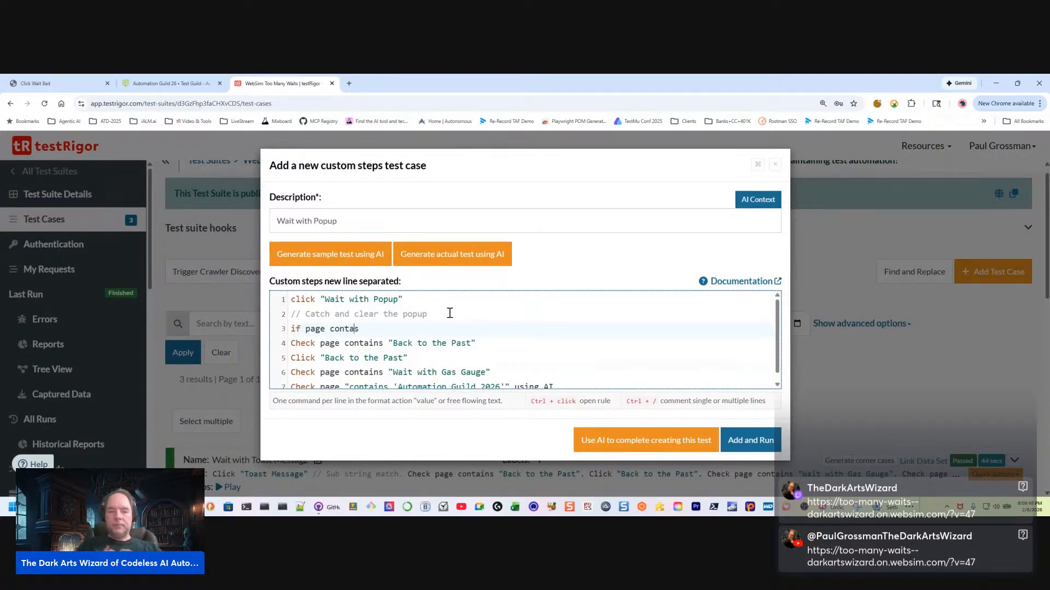
pyautogui.write('ins "')
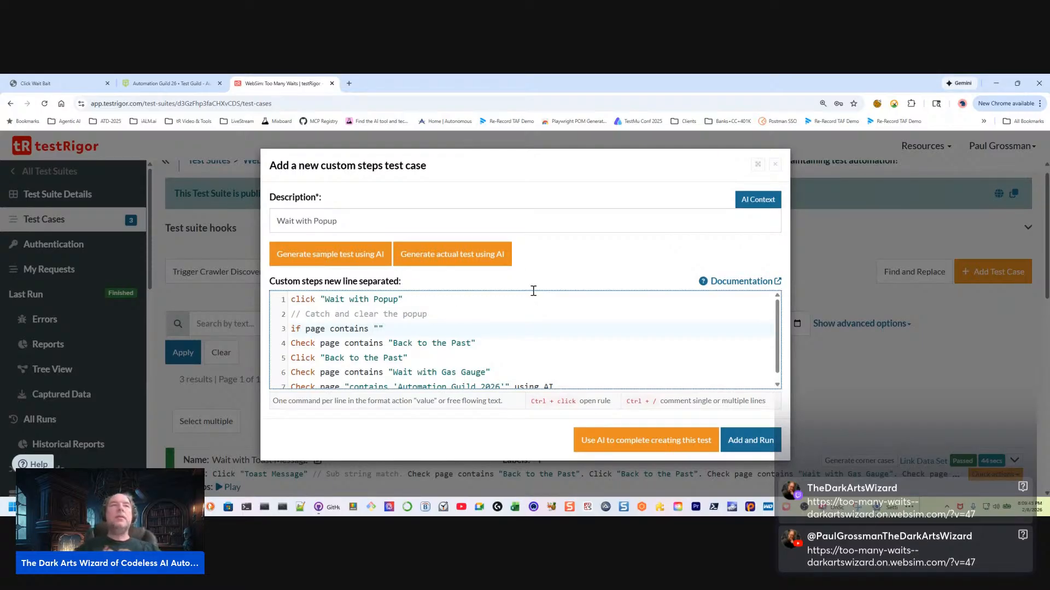
# Trigger the popup on the demo page and copy its message, Format SSD Drive, into the conditional step's empty quotes
pyautogui.click(43, 86)
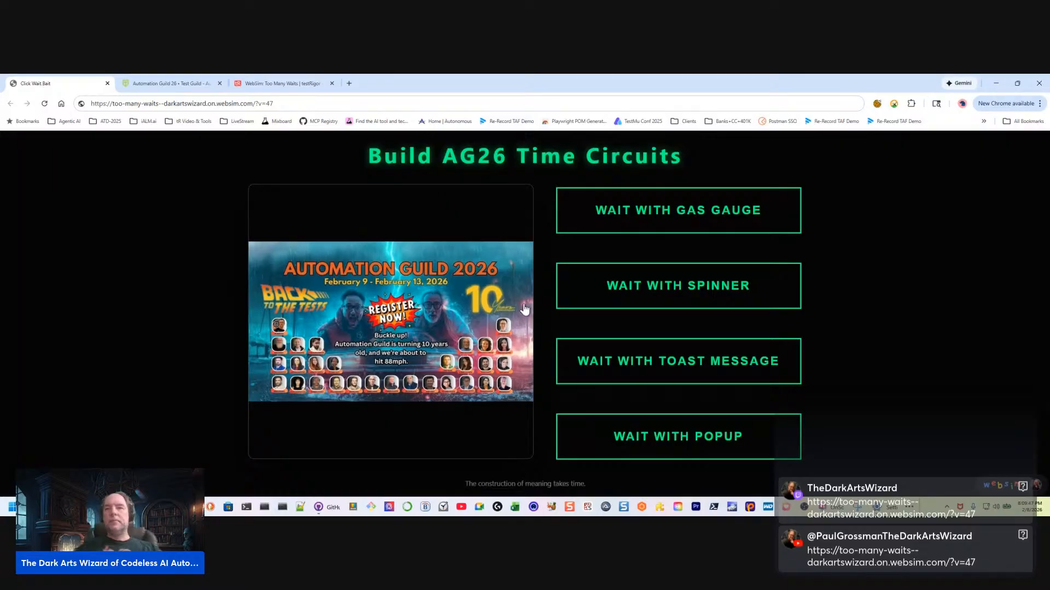
pyautogui.click(681, 430)
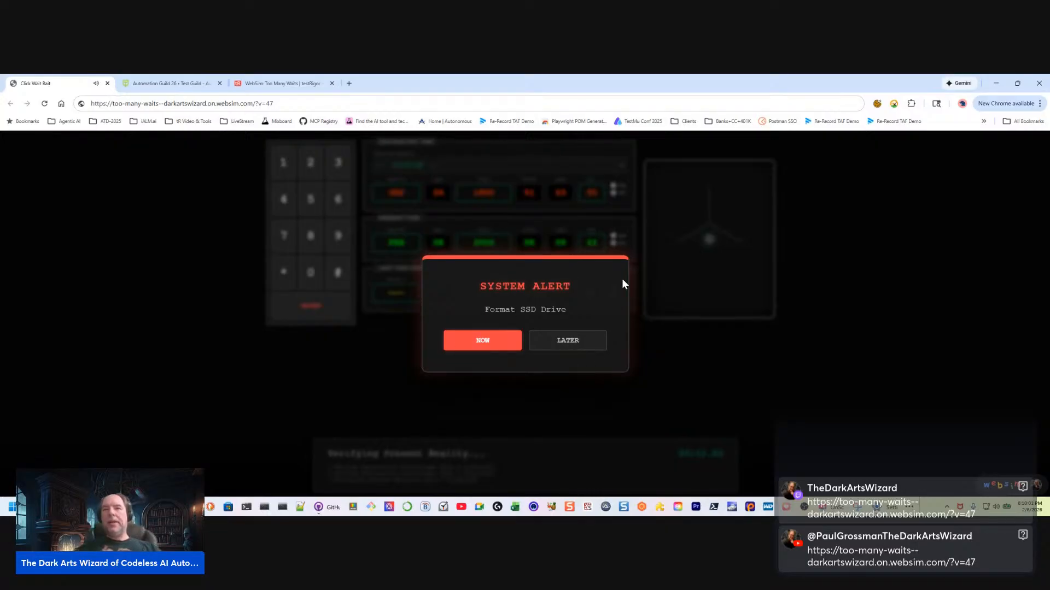
pyautogui.moveTo(582, 293); pyautogui.dragTo(474, 310)
pyautogui.hotkey('ctrl', 'c')
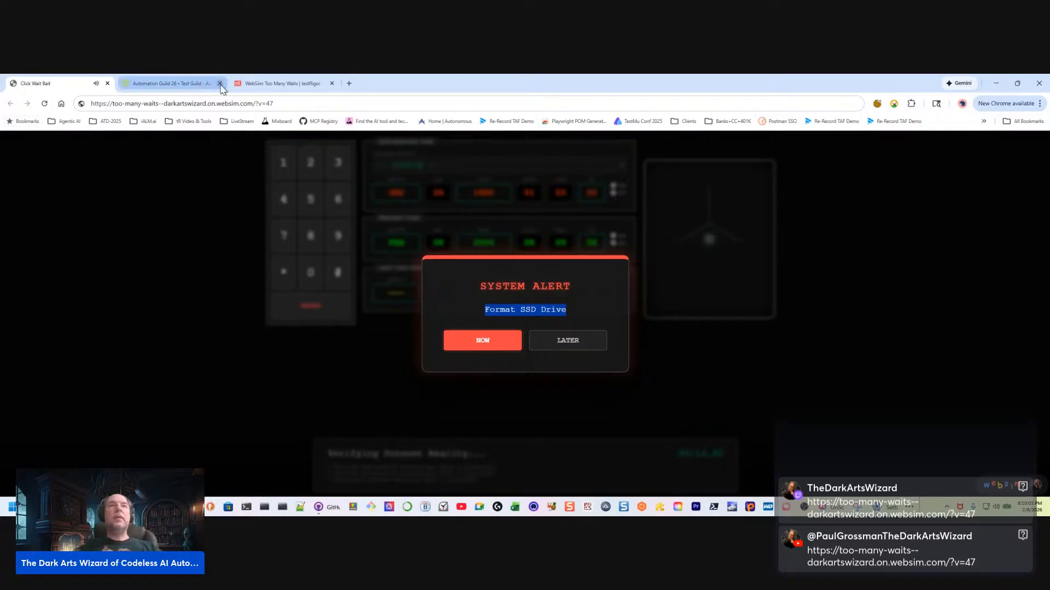
pyautogui.click(280, 83)
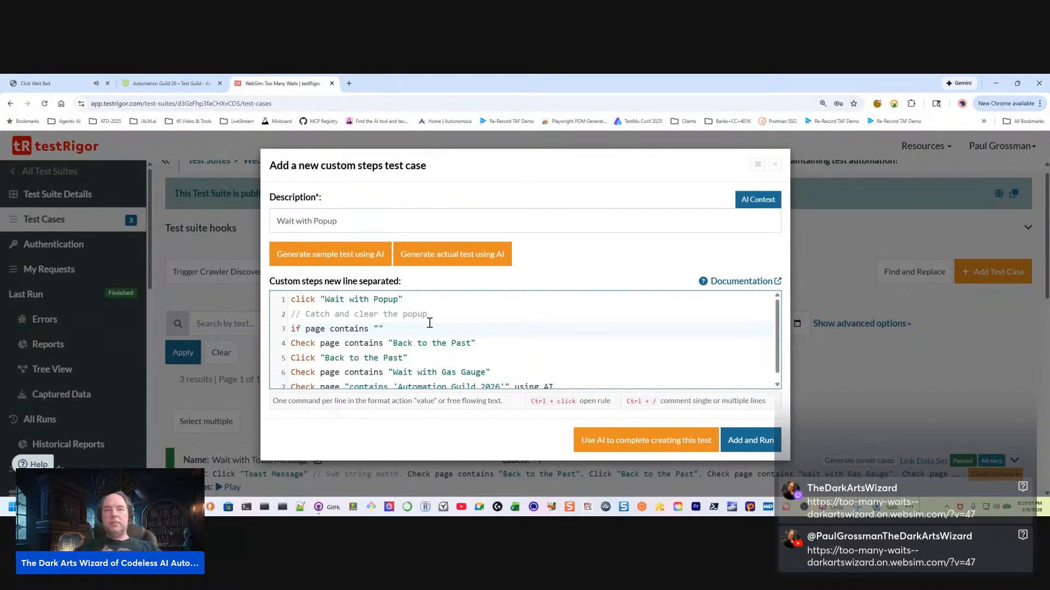
pyautogui.hotkey('ctrl', 'v')
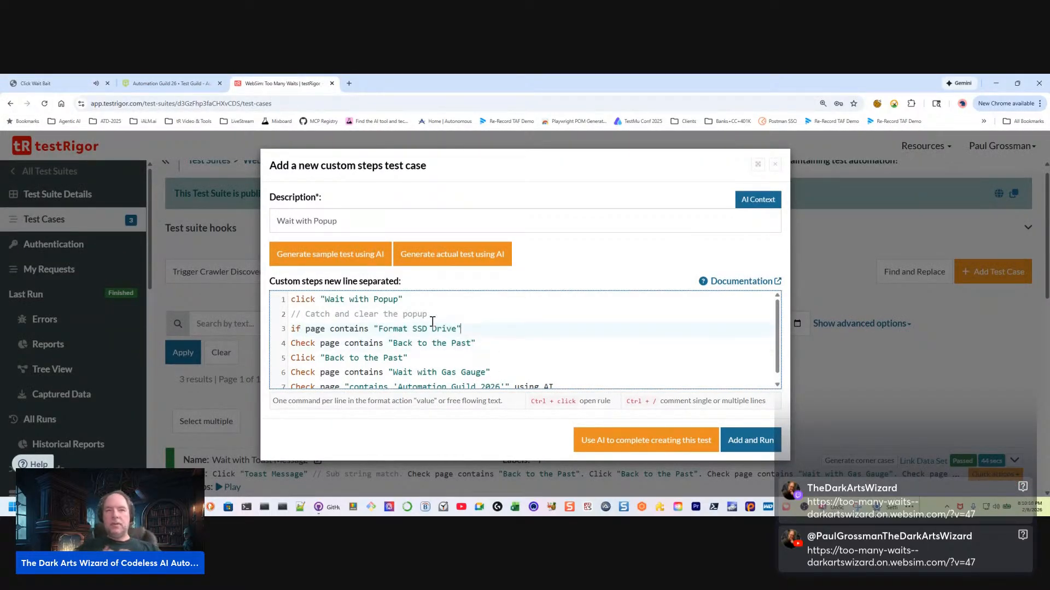
# Complete the conditional step with the action click "Later"
pyautogui.write('c')
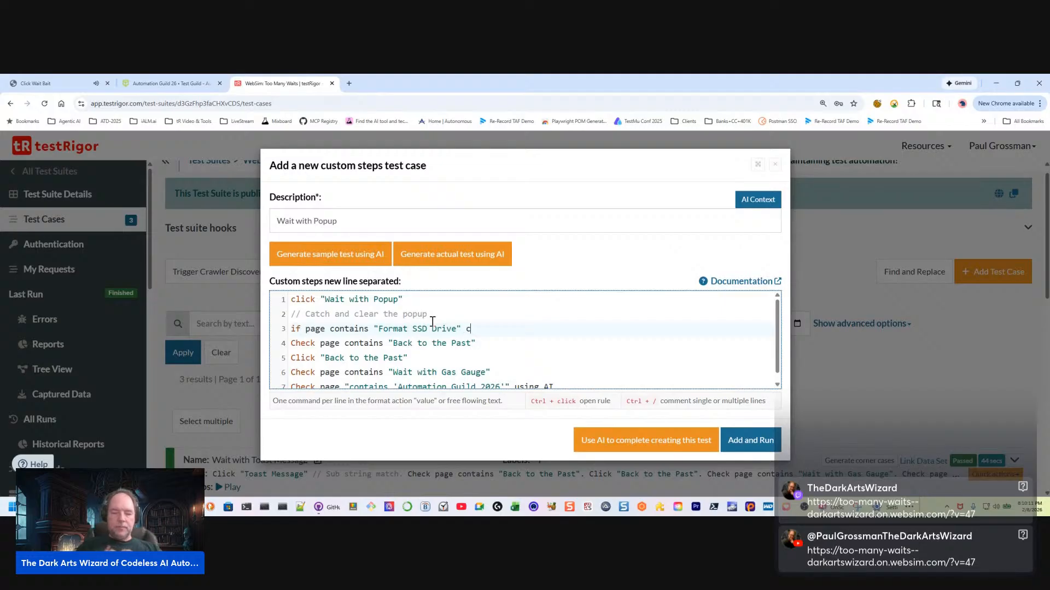
pyautogui.write('lick "')
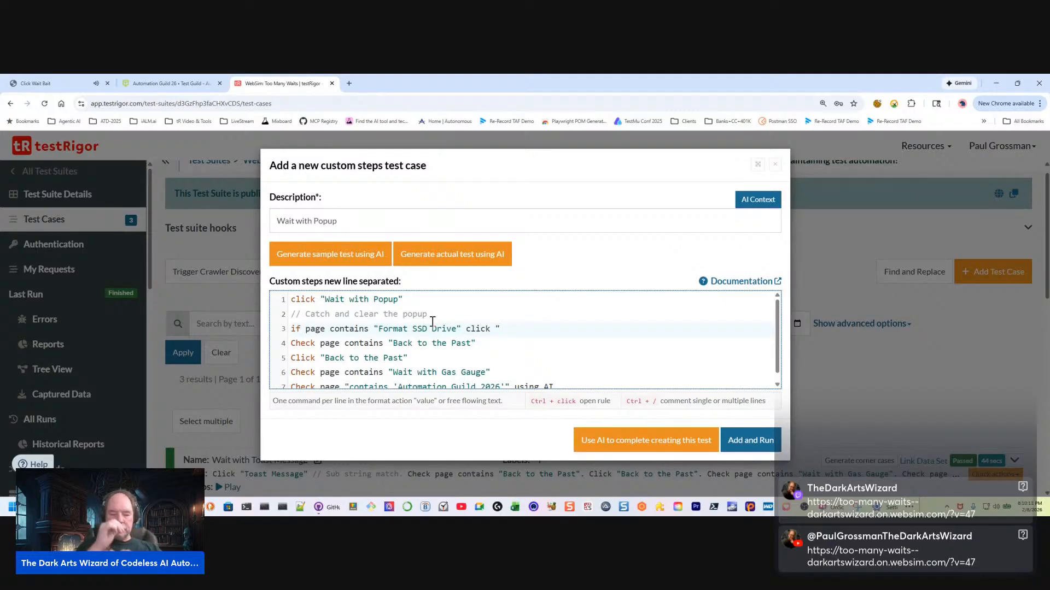
pyautogui.write('Later"')
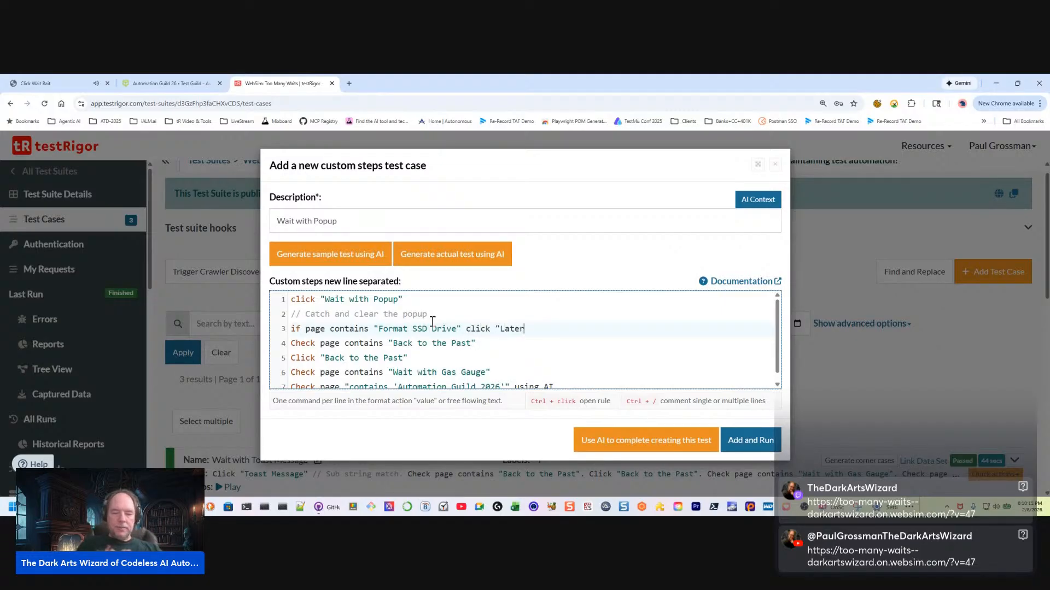
pyautogui.press('Left')
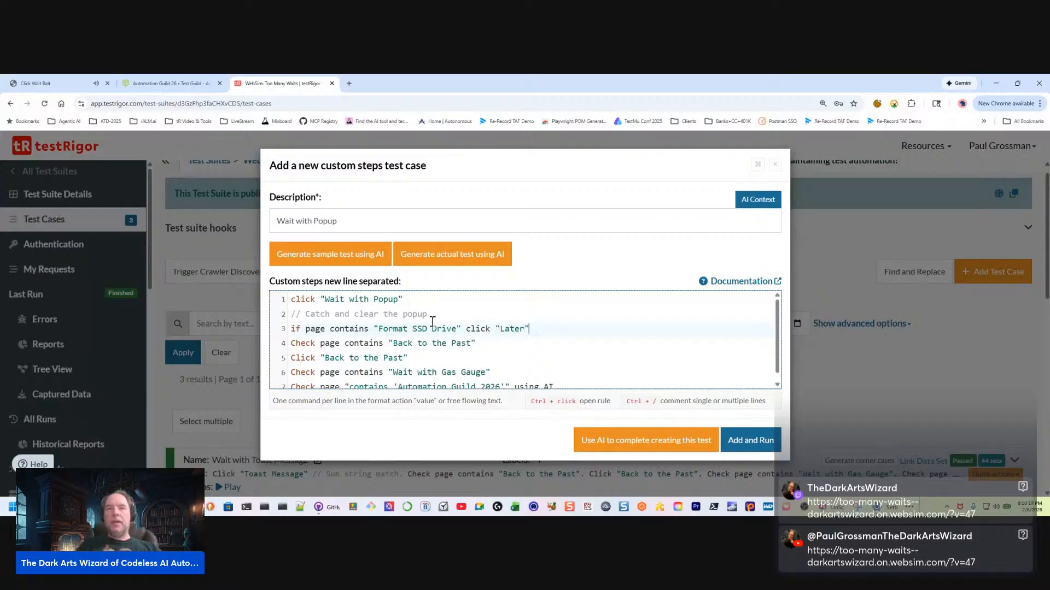
# Separate the comment and conditional step from the other steps with a blank line above and below
pyautogui.press('Return')
pyautogui.press('Up')
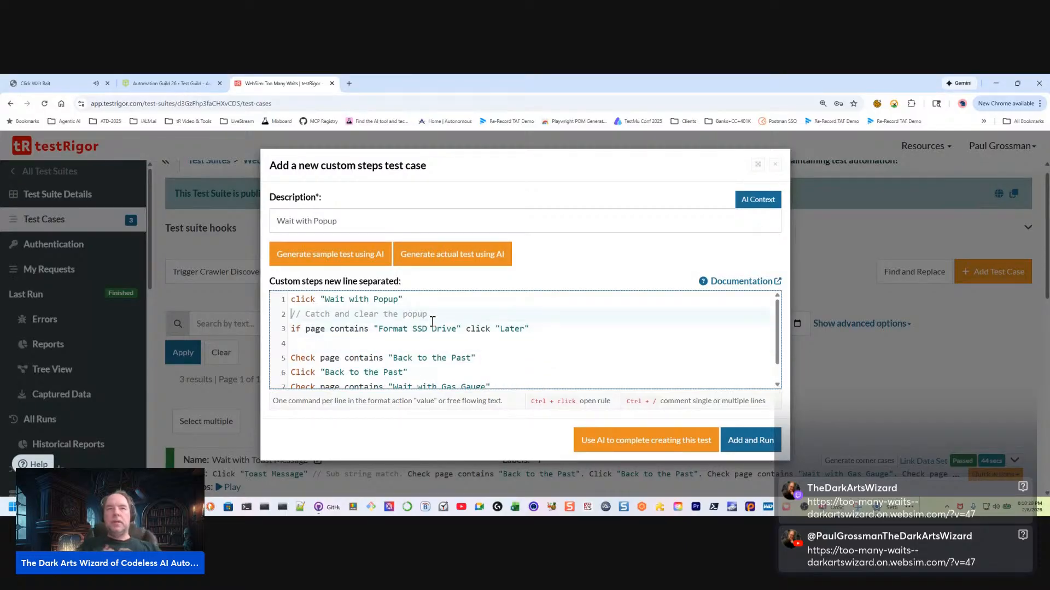
pyautogui.press('Return')
pyautogui.press('Down')
pyautogui.press('Down')
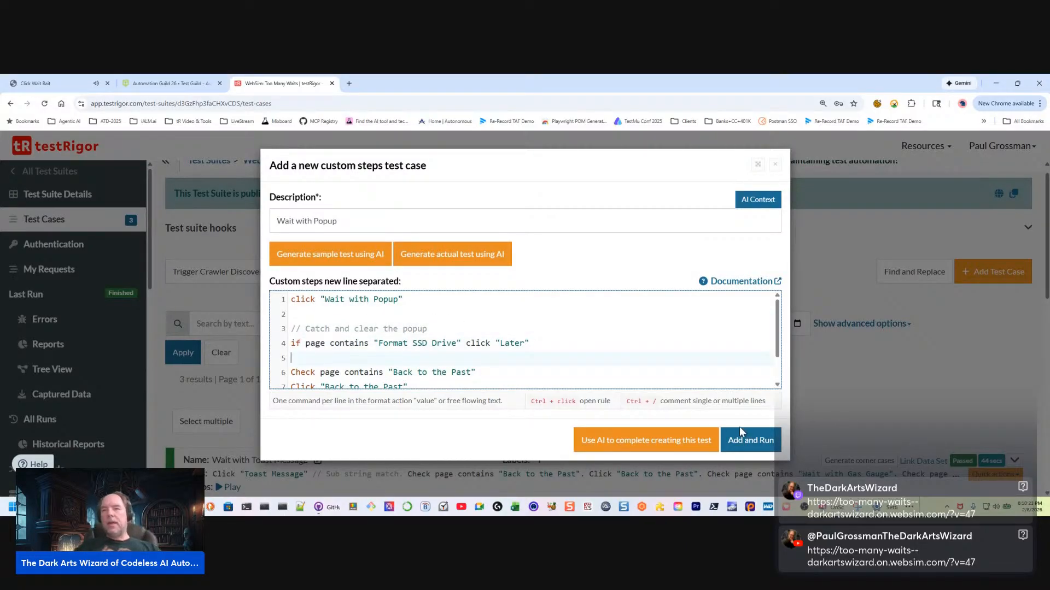
# Try to add and run the Wait with Popup test, review the Fix command option for the rejected conditional, and cancel back to the steps
pyautogui.click(744, 440)
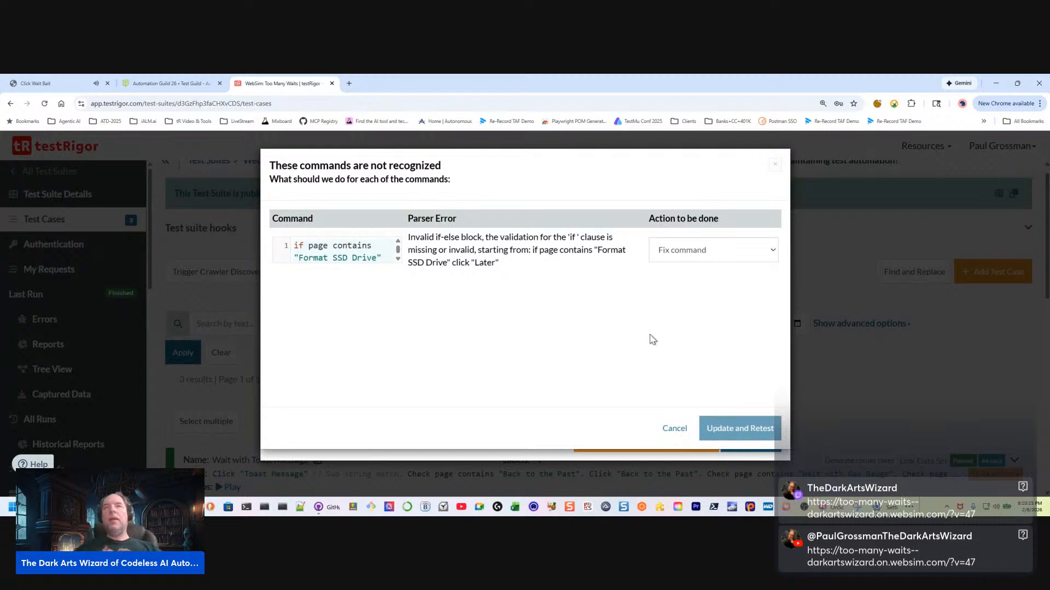
pyautogui.click(722, 254)
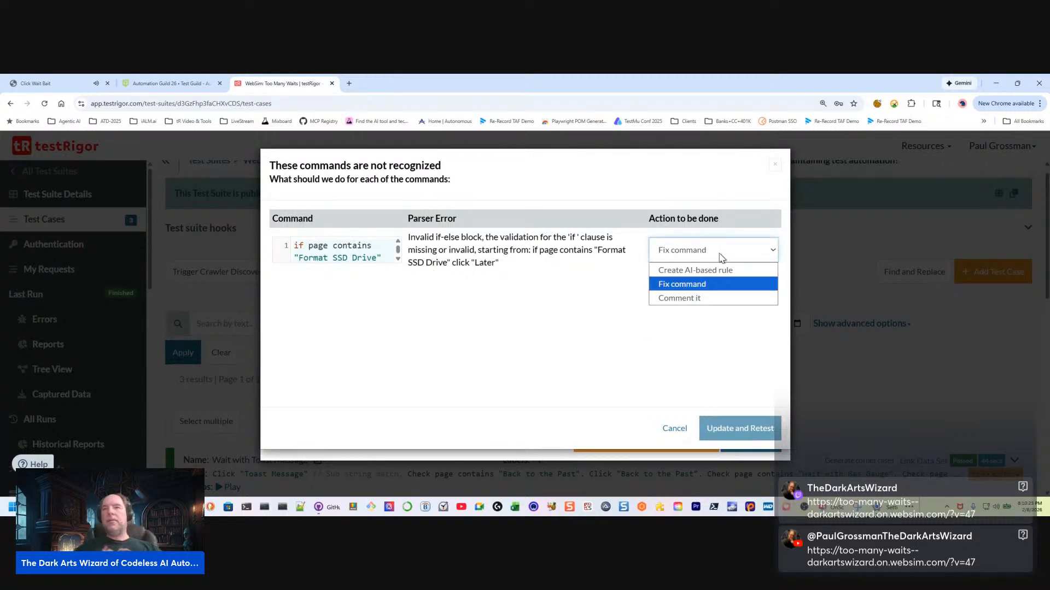
pyautogui.click(690, 292)
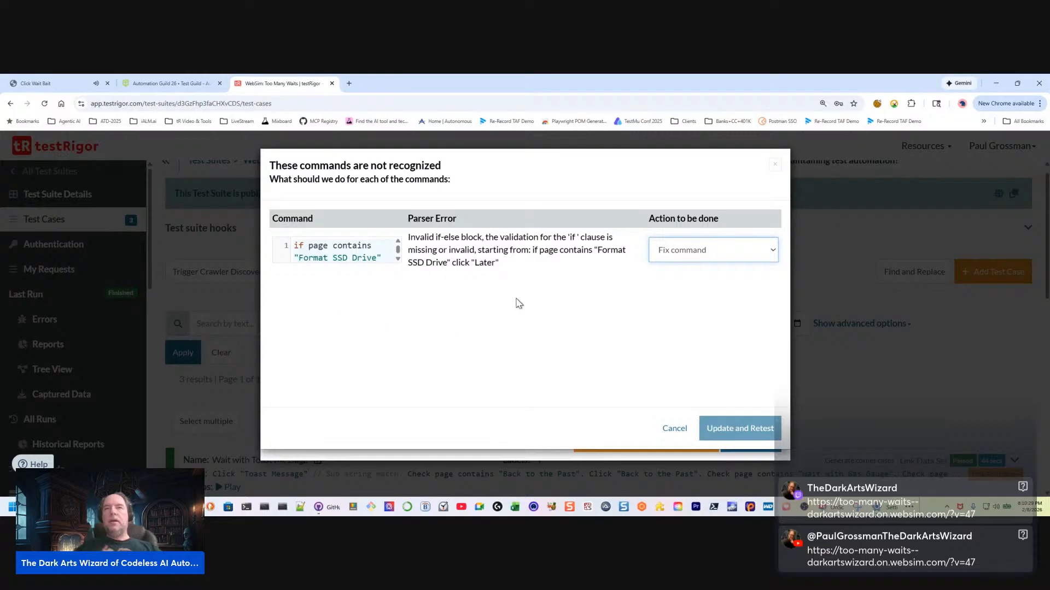
pyautogui.click(689, 256)
pyautogui.click(678, 290)
pyautogui.click(674, 429)
# Insert then after "Format SSD Drive" in the conditional step and put click "Later" on its own line
pyautogui.click(371, 342)
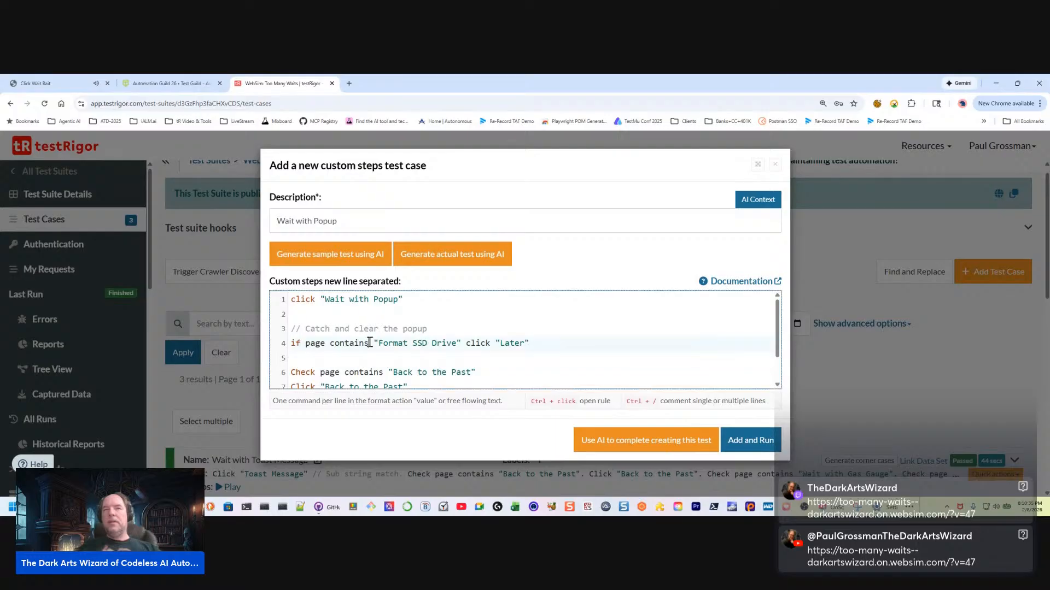
pyautogui.doubleClick(465, 343)
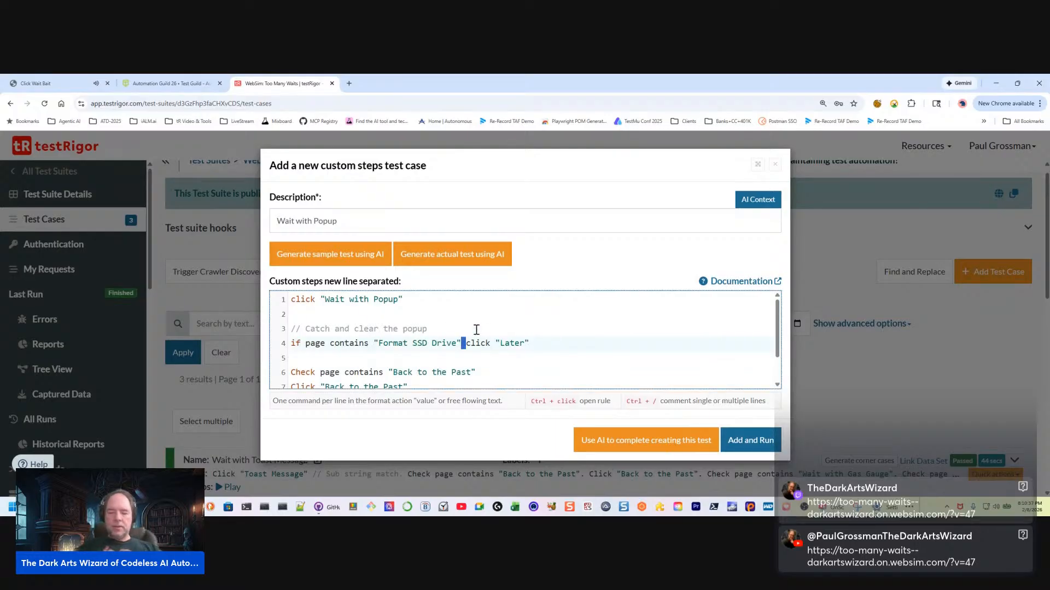
pyautogui.write('then')
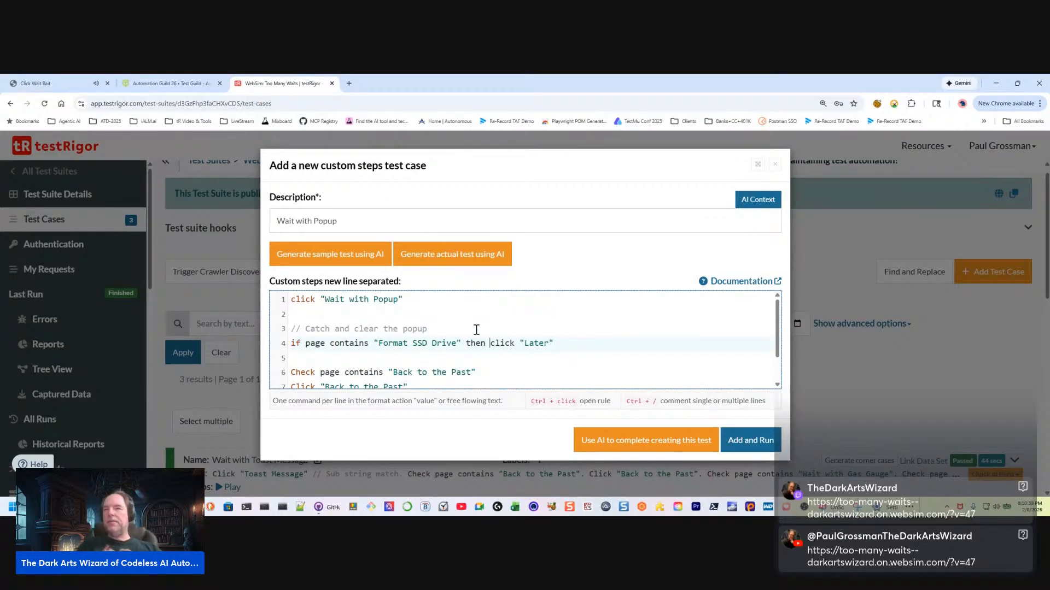
pyautogui.press('Return')
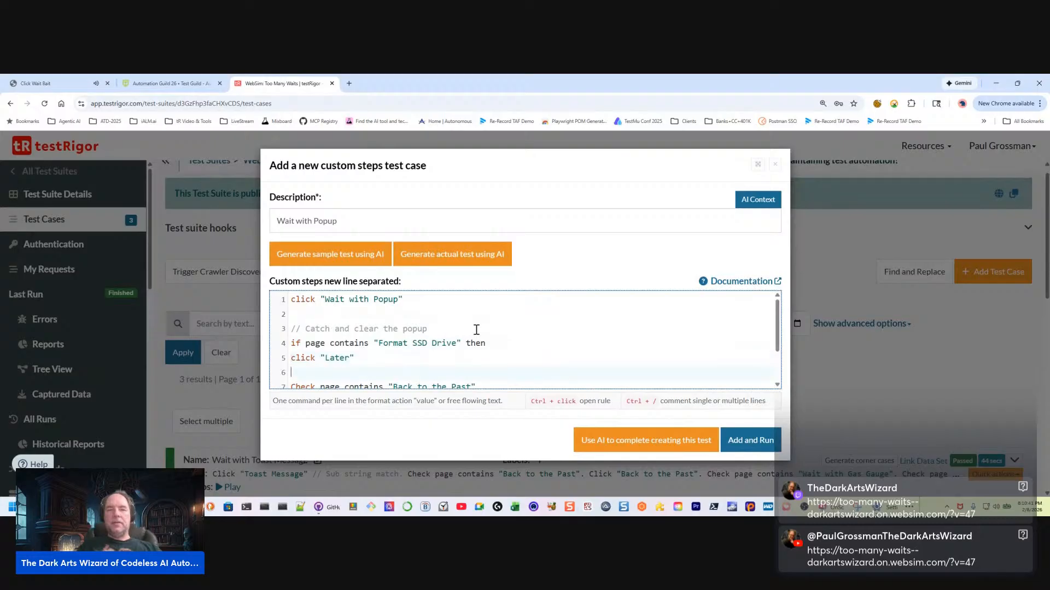
# Close the conditional block with end on its own line directly below click "Later"
pyautogui.write('end')
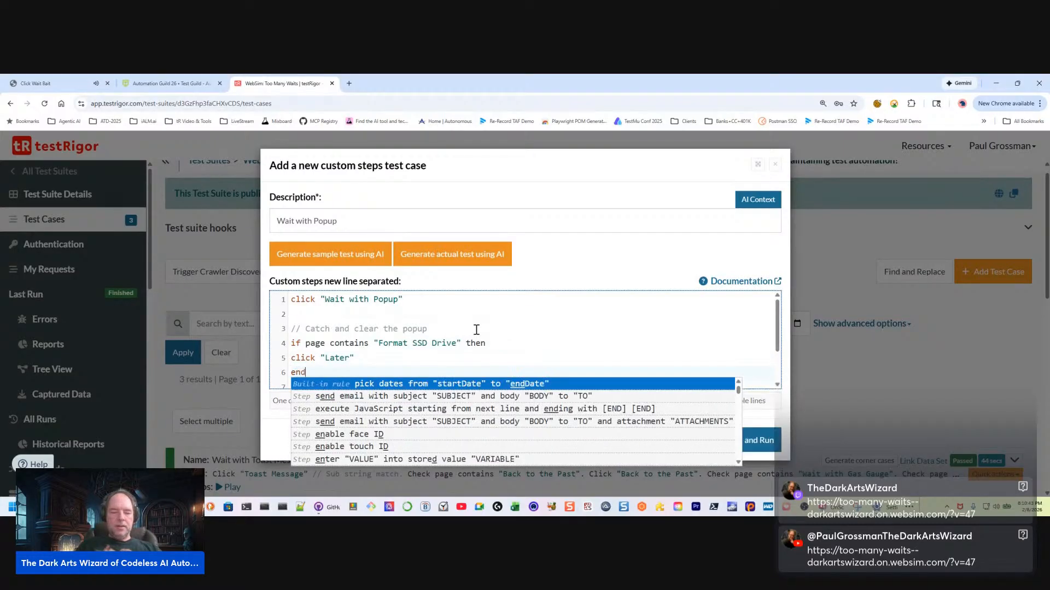
pyautogui.write(' if')
pyautogui.press('Return')
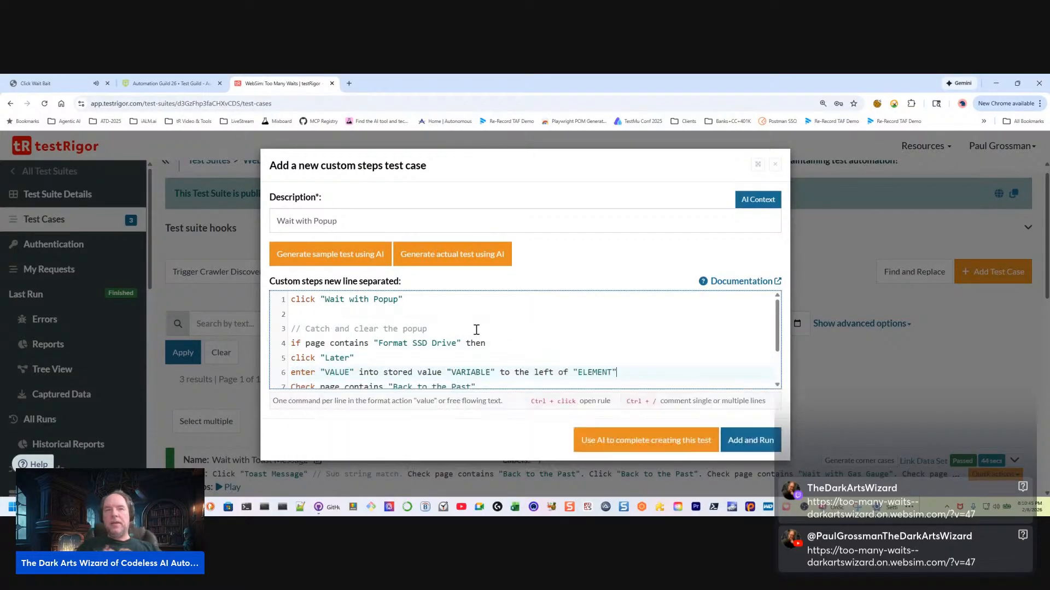
pyautogui.press('Up')
pyautogui.scroll(-1, 476, 329)
pyautogui.press('Up')
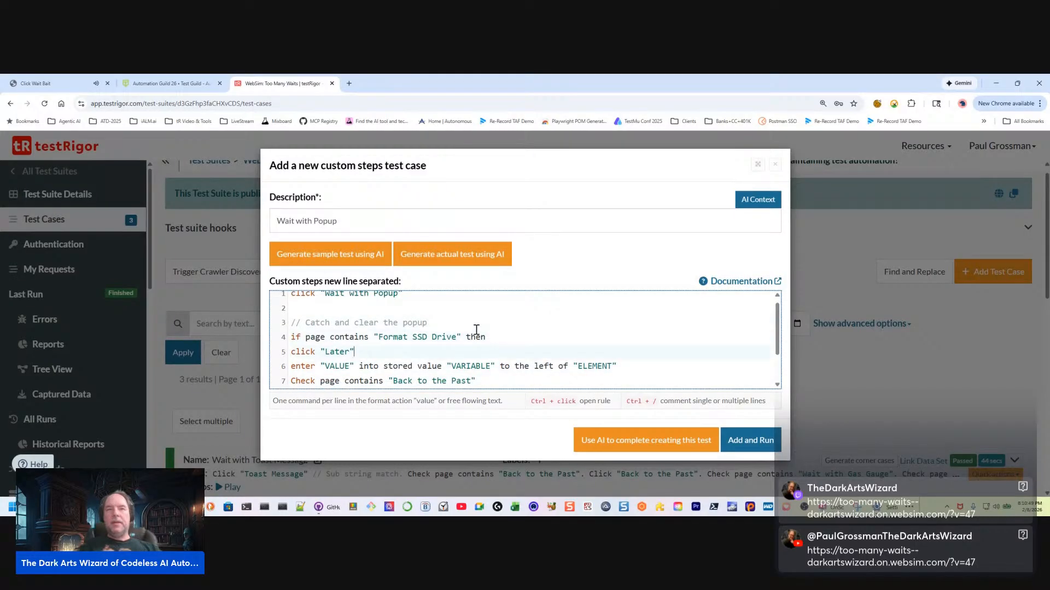
pyautogui.press('Return')
pyautogui.press('Return')
pyautogui.press('Up')
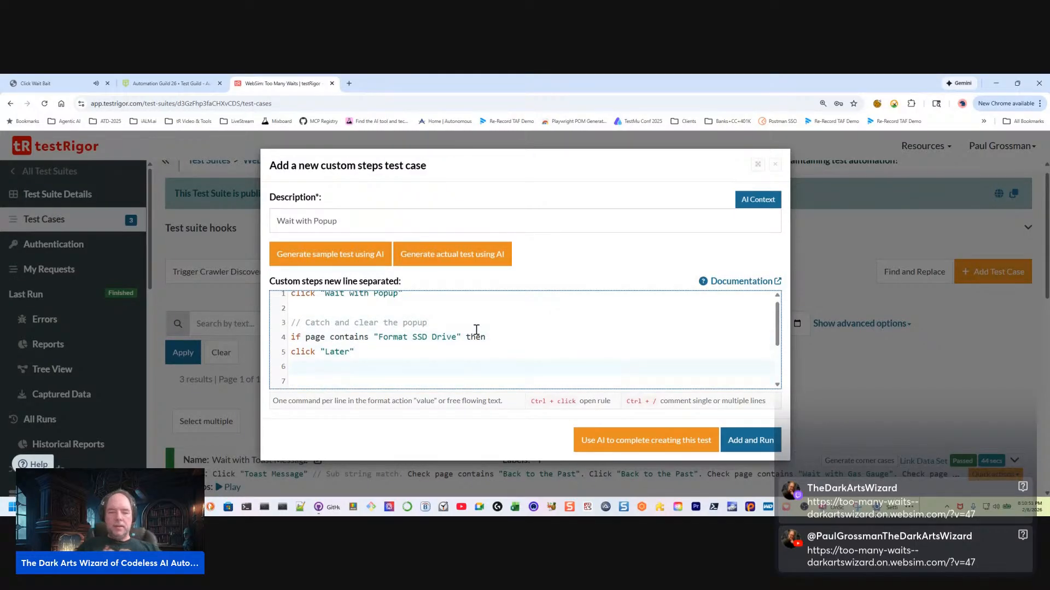
pyautogui.write('end')
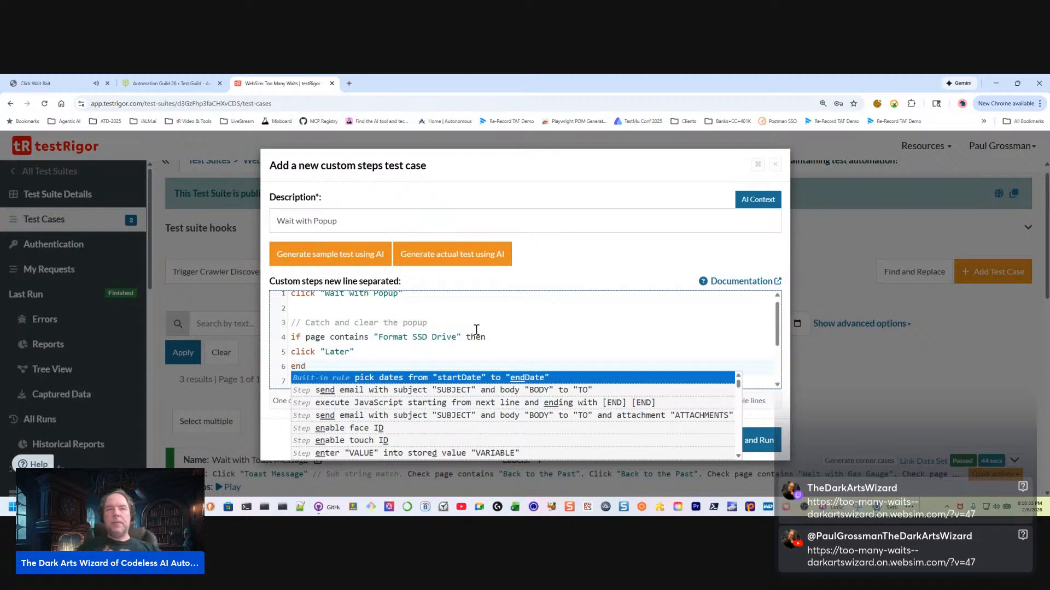
# Dismiss the Format SSD Drive alert on the demo page with Later, watch the wait finish, and return to testRigor
pyautogui.click(60, 88)
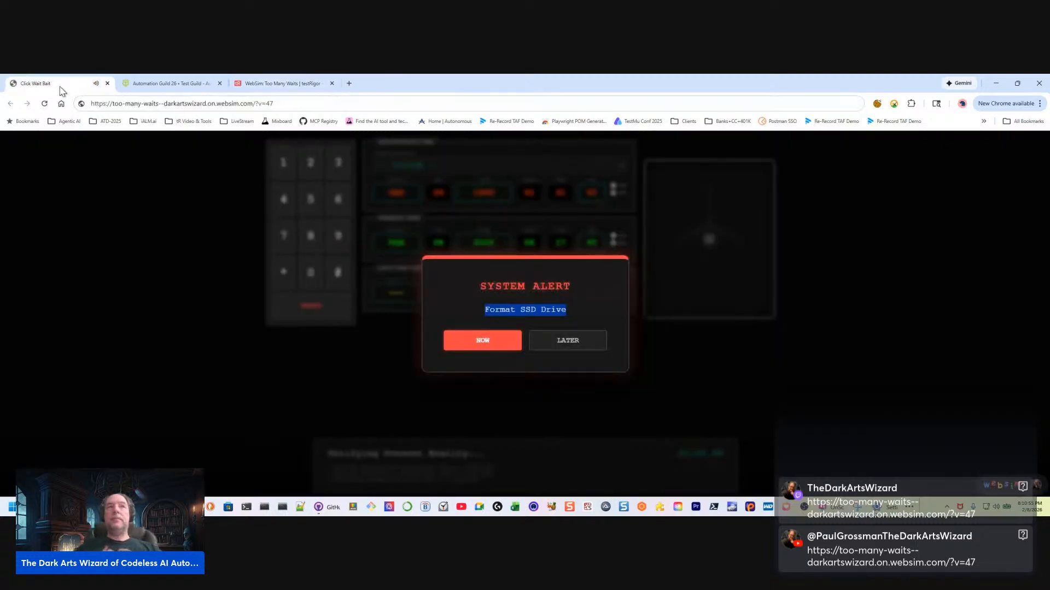
pyautogui.click(551, 348)
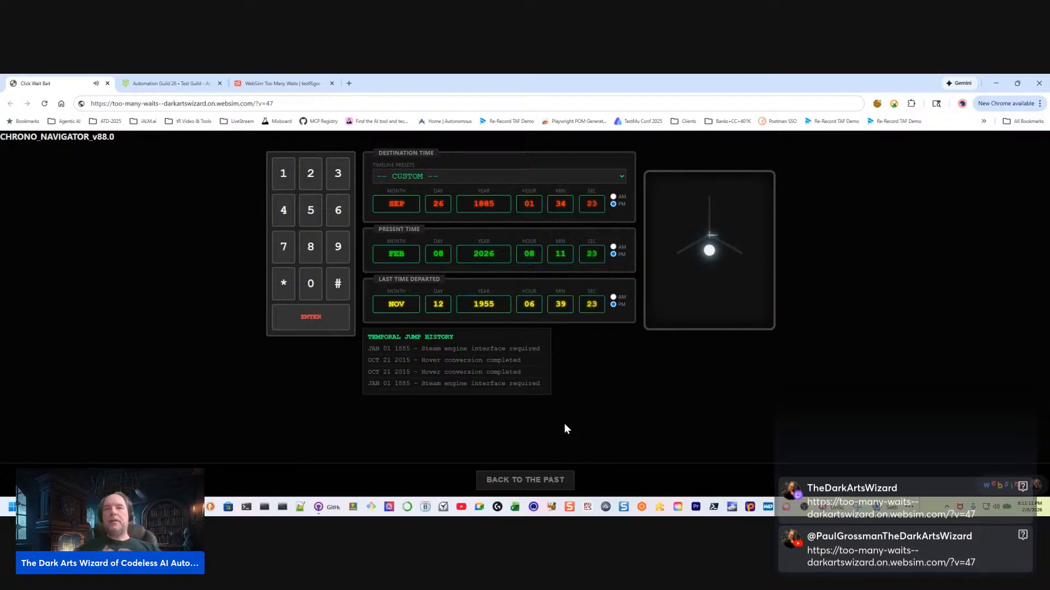
pyautogui.click(262, 85)
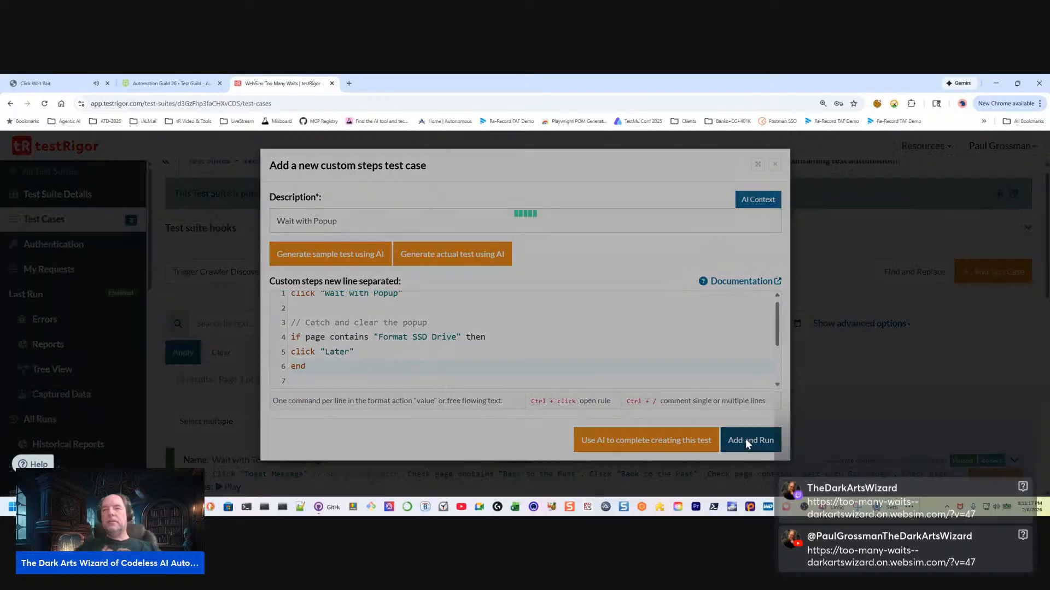
# Add and run the Wait with Popup test case with the completed if/then/end block
pyautogui.click(746, 441)
pyautogui.scroll(-3, 498, 403)
pyautogui.scroll(-1, 498, 403)
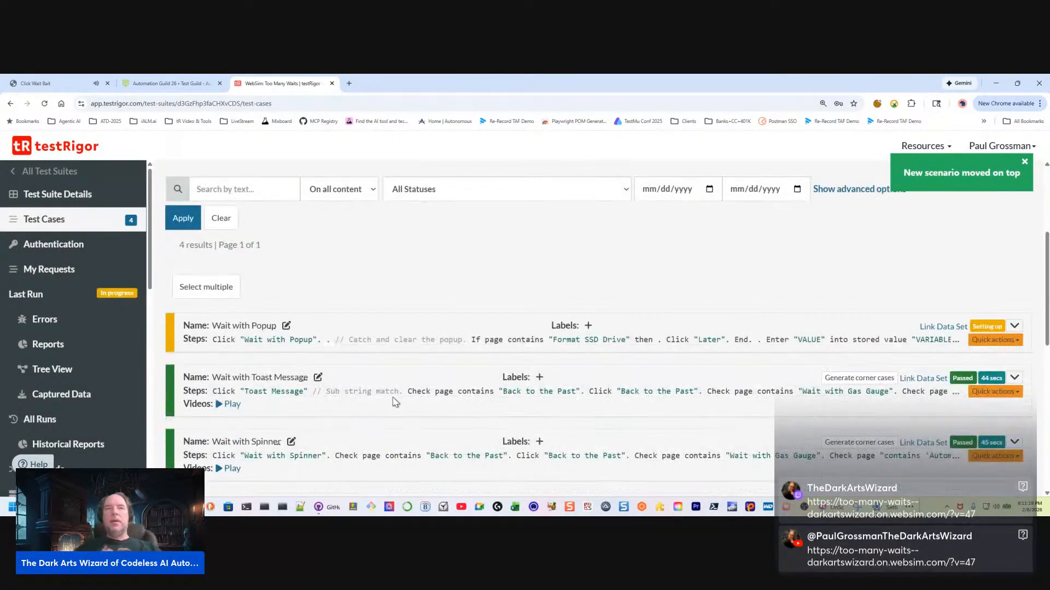
# Play the Wait with Toast Message run's video, compare it with its "Back to the Past" check step, and close it
pyautogui.scroll(-4, 633, 328)
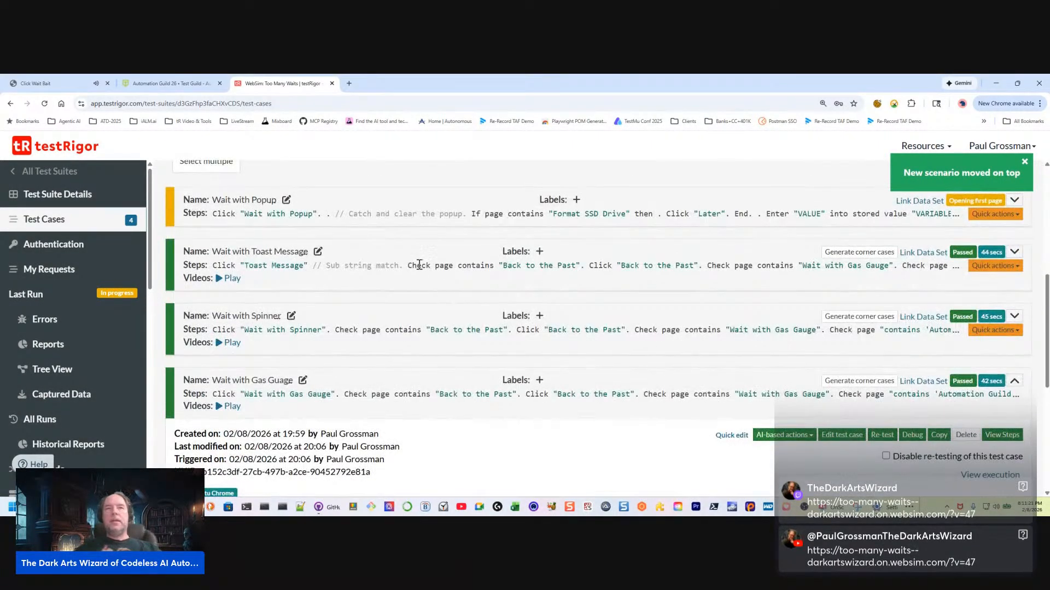
pyautogui.click(229, 278)
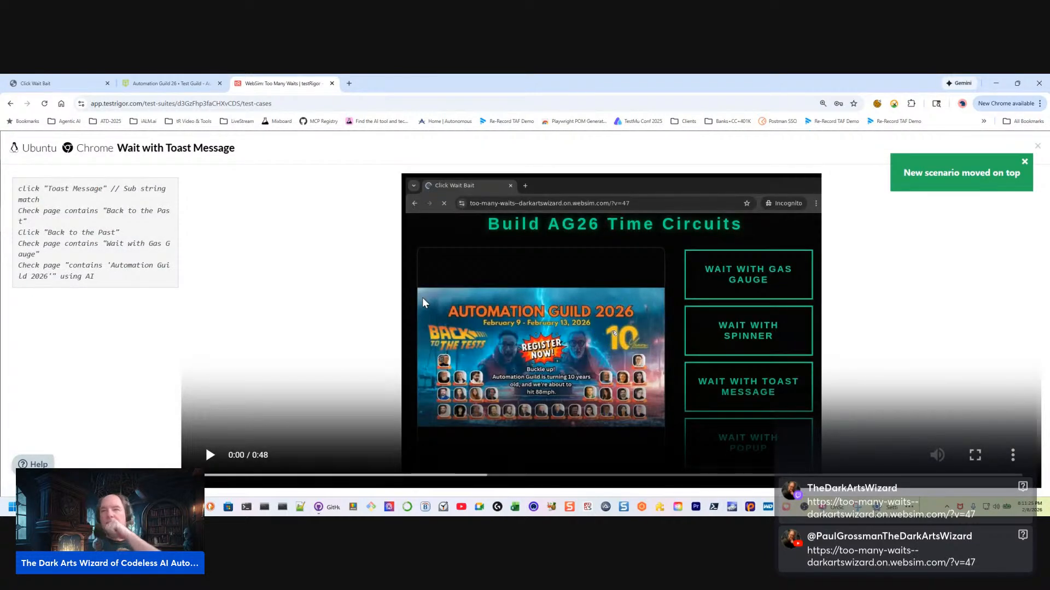
pyautogui.click(210, 455)
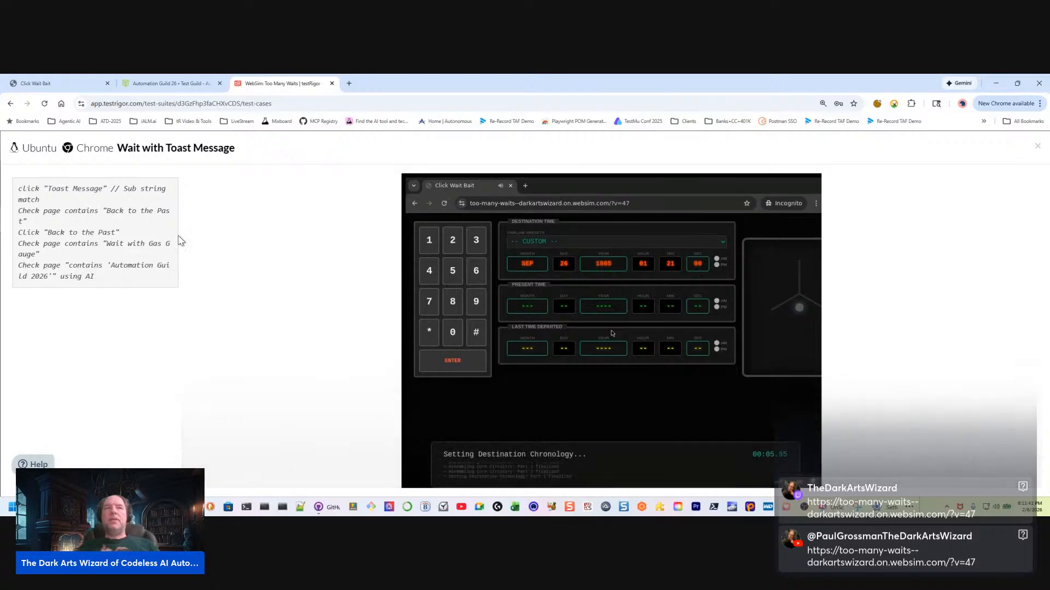
pyautogui.moveTo(157, 210); pyautogui.dragTo(77, 227)
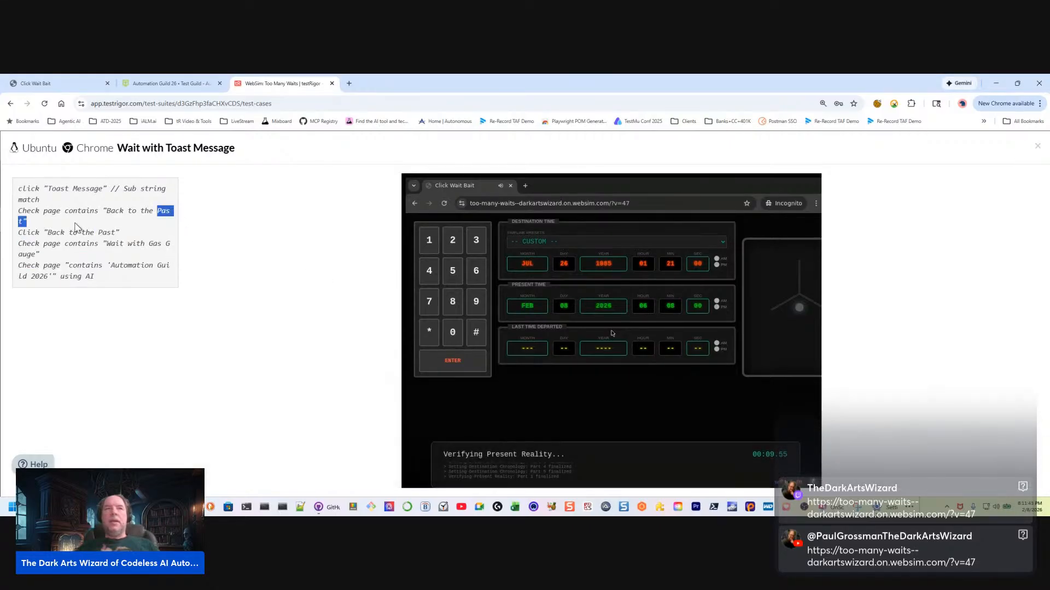
pyautogui.moveTo(327, 252)
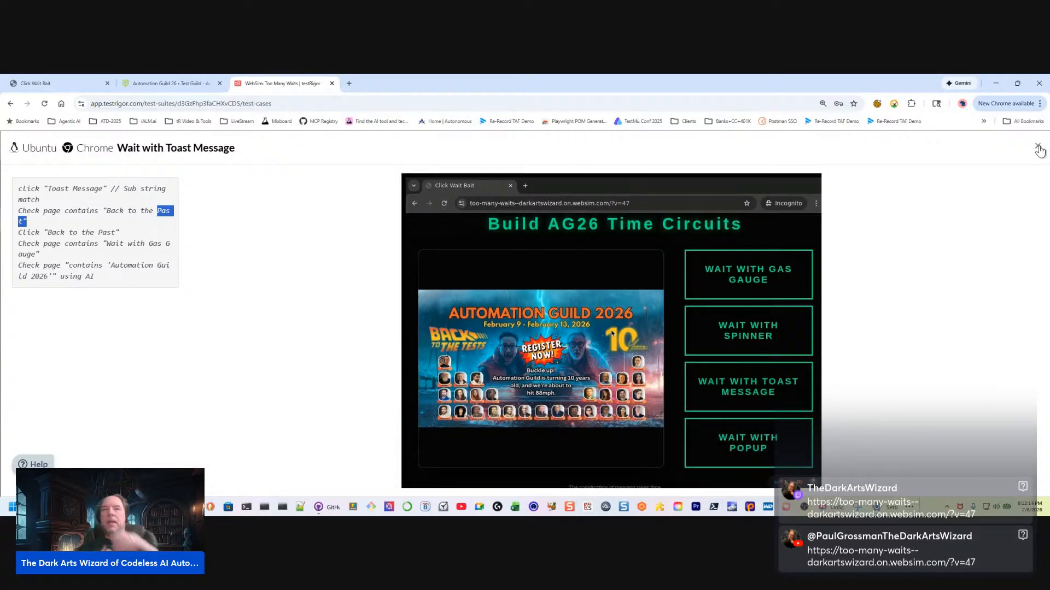
pyautogui.click(1038, 147)
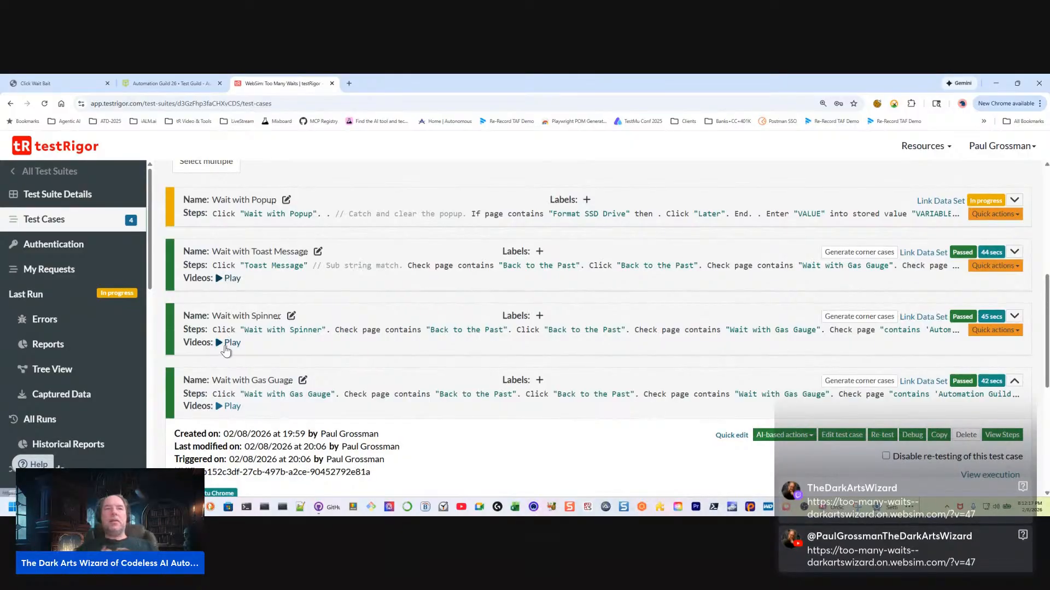
# Play the recorded video of the Wait with Spinner test run
pyautogui.click(229, 343)
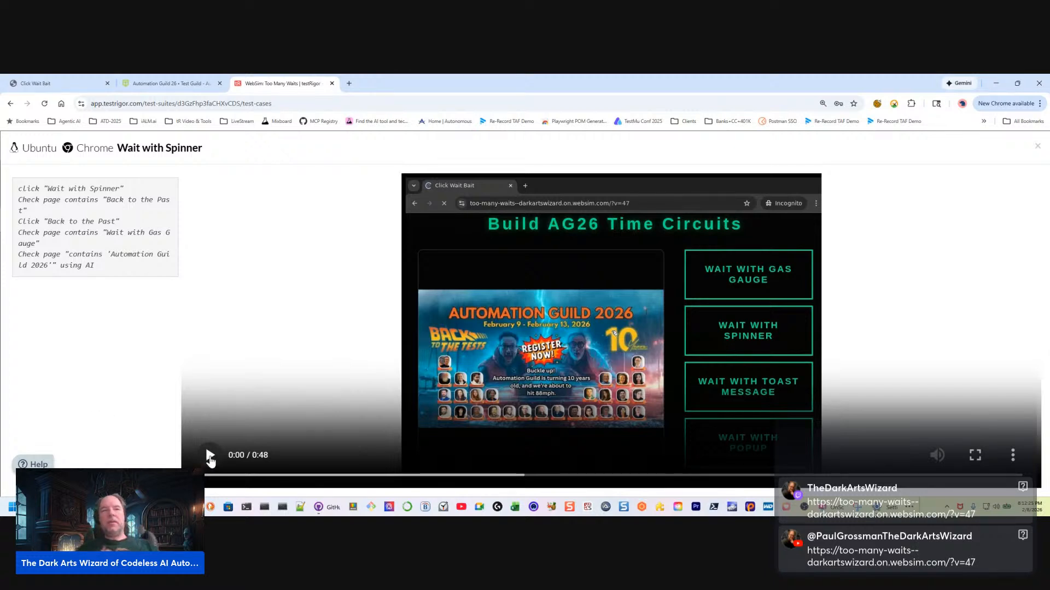
pyautogui.click(210, 458)
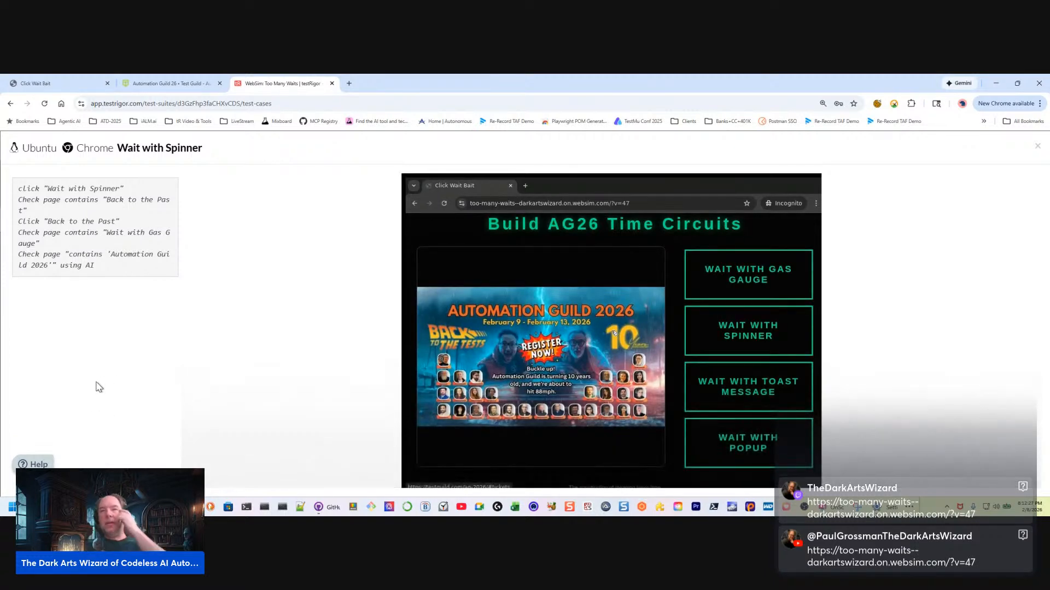
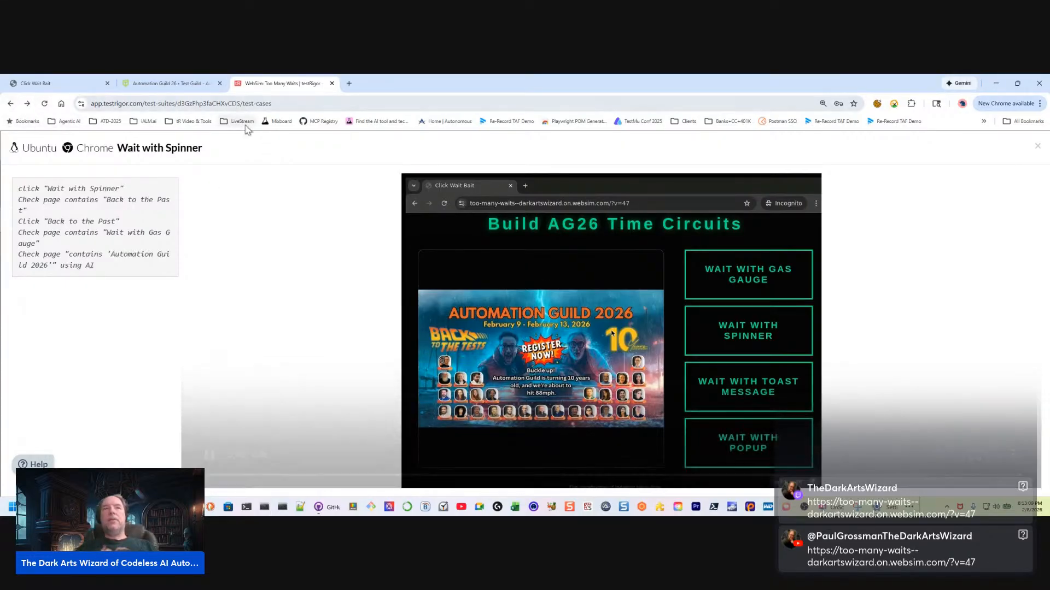
# Leave the Wait with Spinner video and return to the suite's list of test cases
pyautogui.click(12, 106)
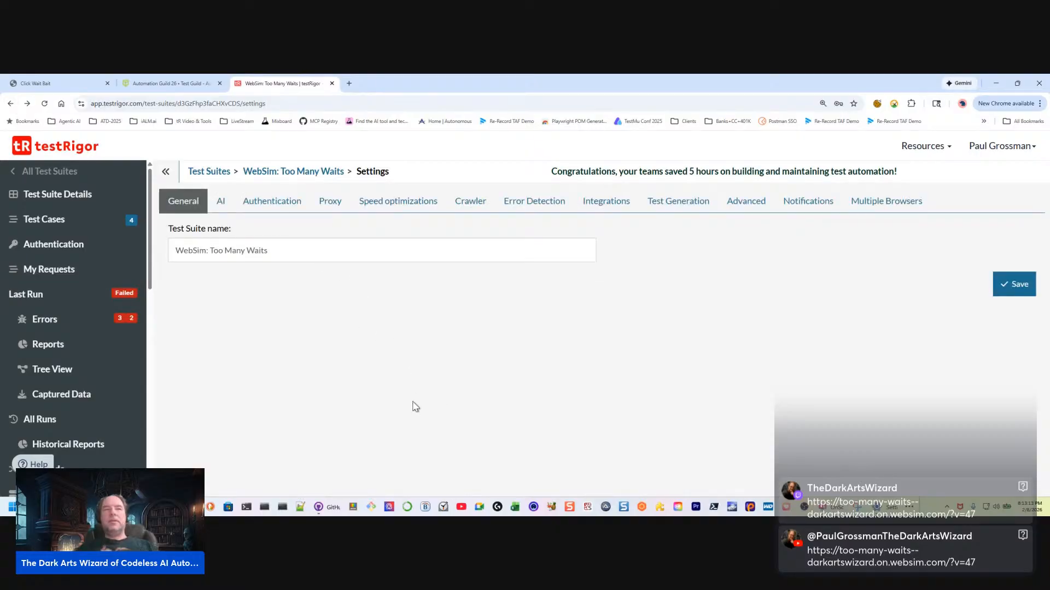
pyautogui.click(83, 225)
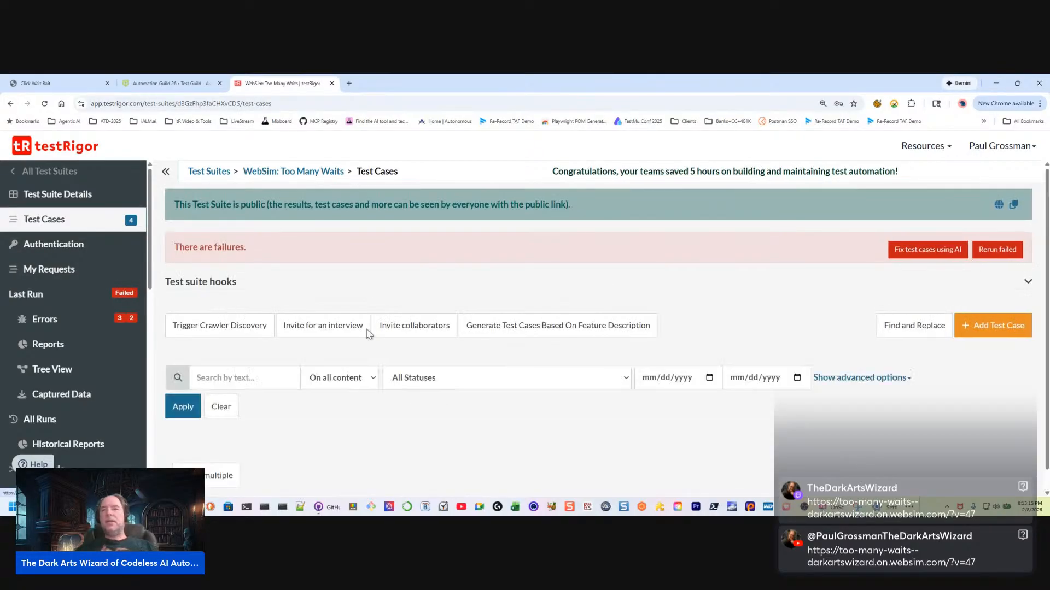
pyautogui.scroll(-5, 444, 406)
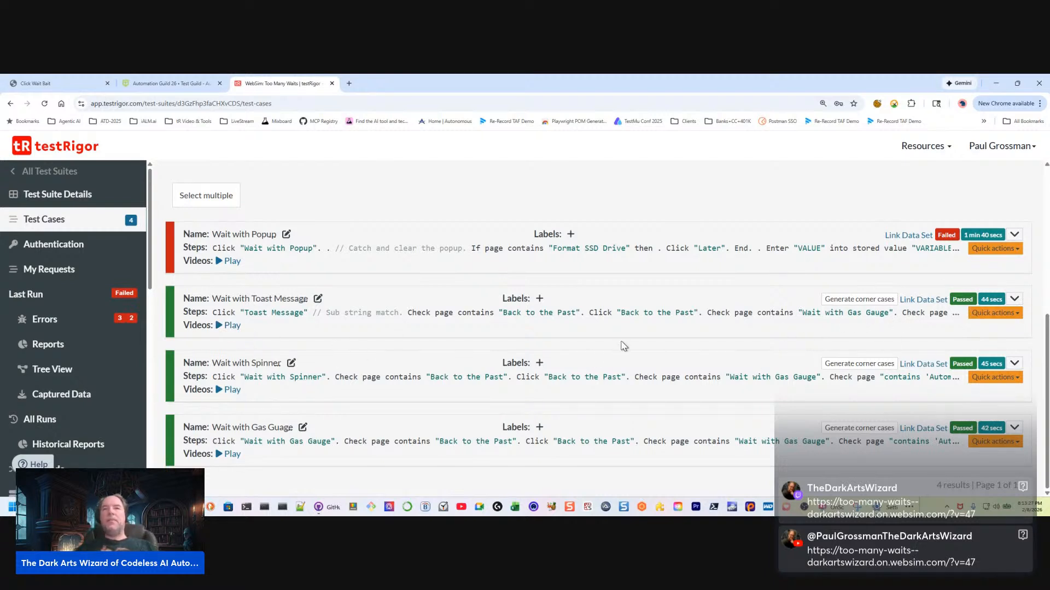
# Expand the Wait with Toast Message result and open the extra info for its "contains 'Automation Guild 2026'" AI check
pyautogui.click(1015, 304)
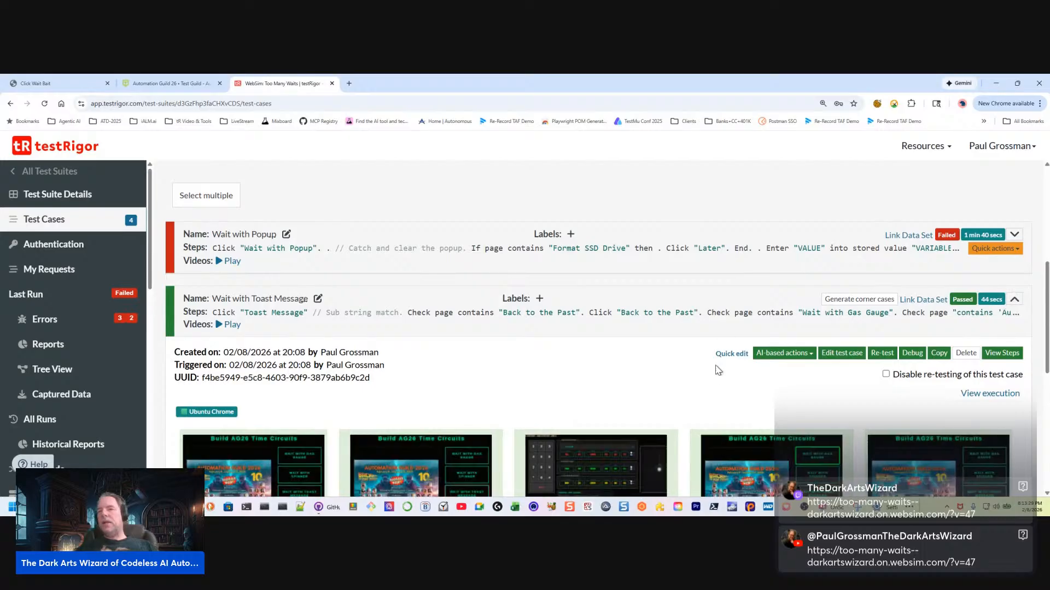
pyautogui.scroll(-2, 662, 382)
pyautogui.scroll(-2, 801, 413)
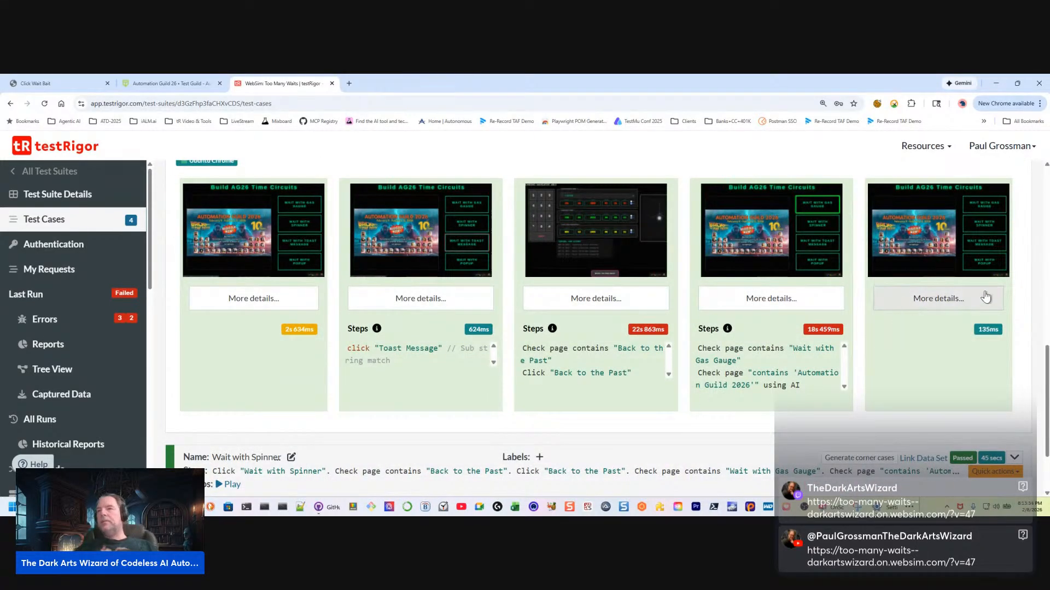
pyautogui.click(931, 304)
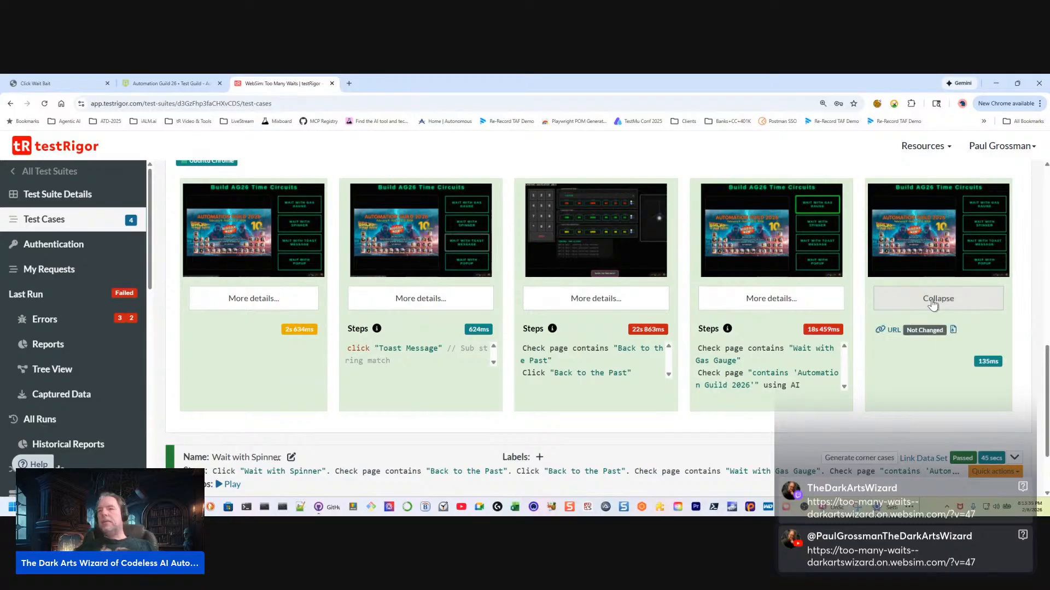
pyautogui.click(801, 305)
pyautogui.click(729, 357)
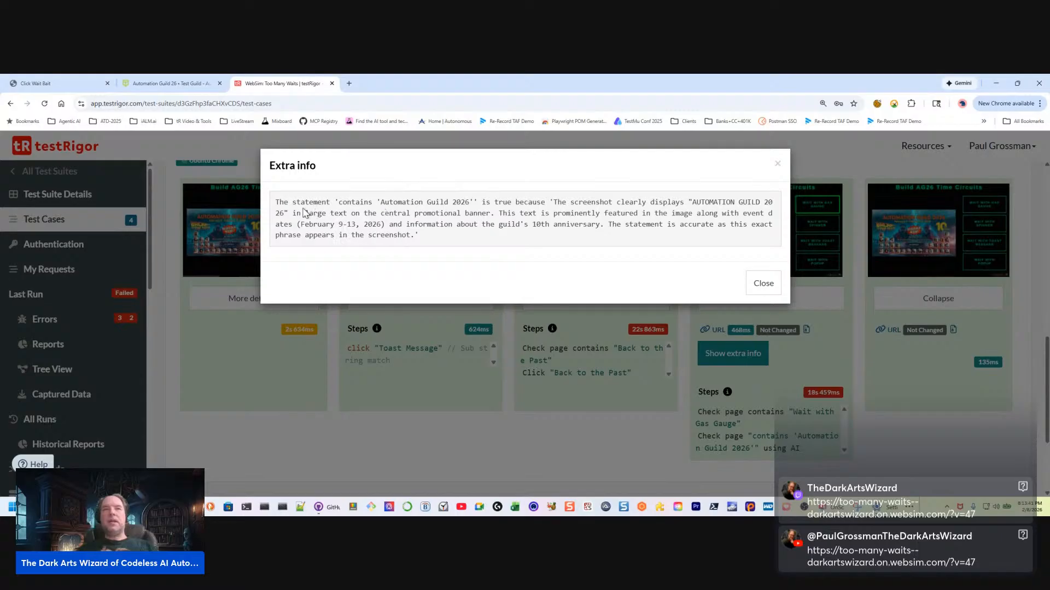
# Read the AI's explanation of the Automation Guild 2026 check, including the banner text and event dates, and close it
pyautogui.moveTo(489, 198); pyautogui.dragTo(602, 204)
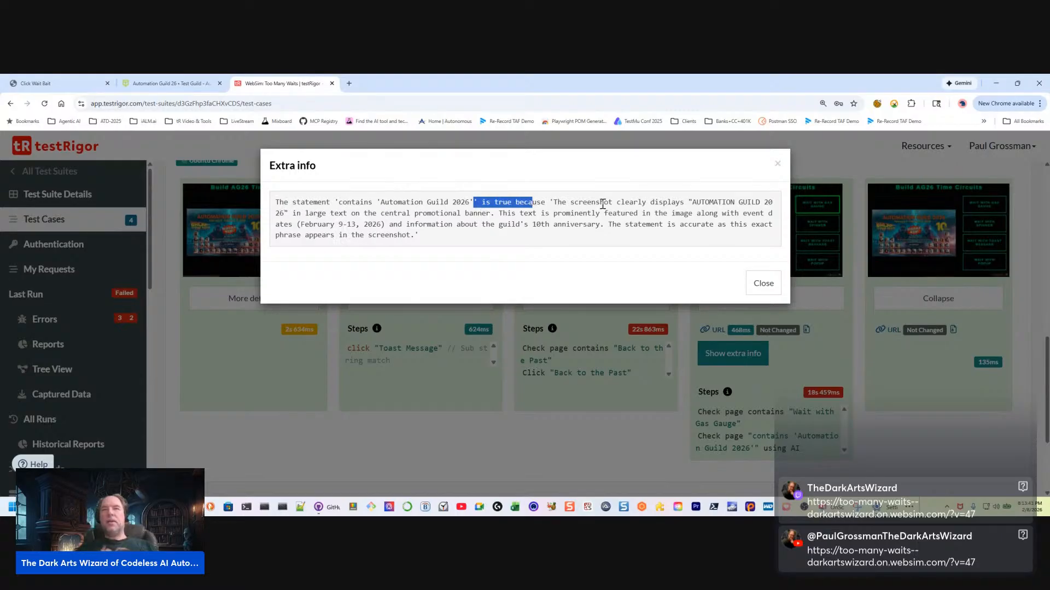
pyautogui.moveTo(688, 202); pyautogui.dragTo(305, 217)
pyautogui.click(348, 217)
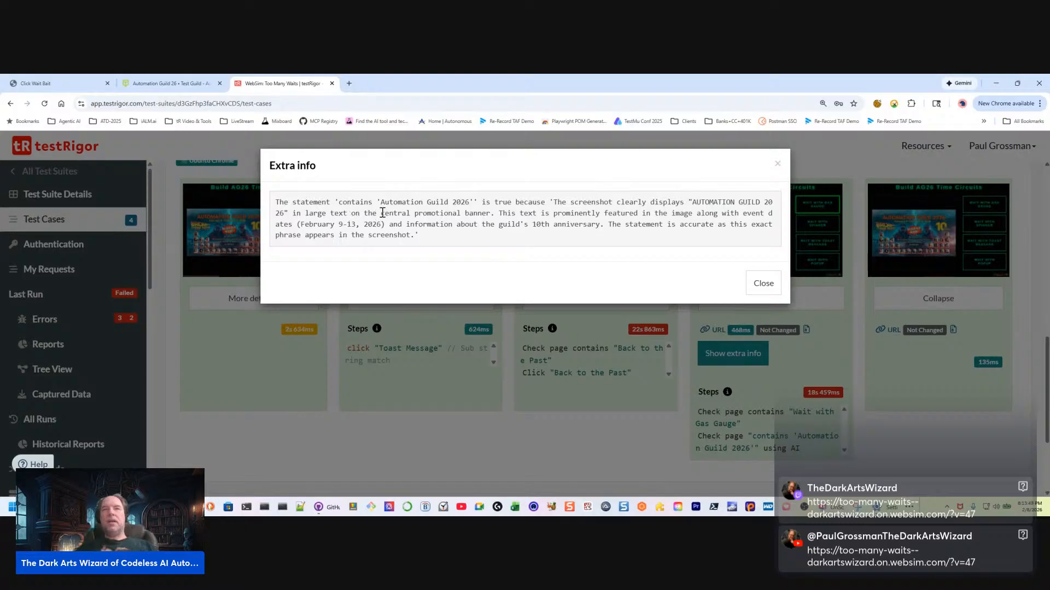
pyautogui.moveTo(382, 213); pyautogui.dragTo(499, 218)
pyautogui.click(588, 215)
pyautogui.moveTo(278, 228)
pyautogui.mouseDown()
pyautogui.moveTo(326, 225)
pyautogui.moveTo(269, 229)
pyautogui.mouseUp()
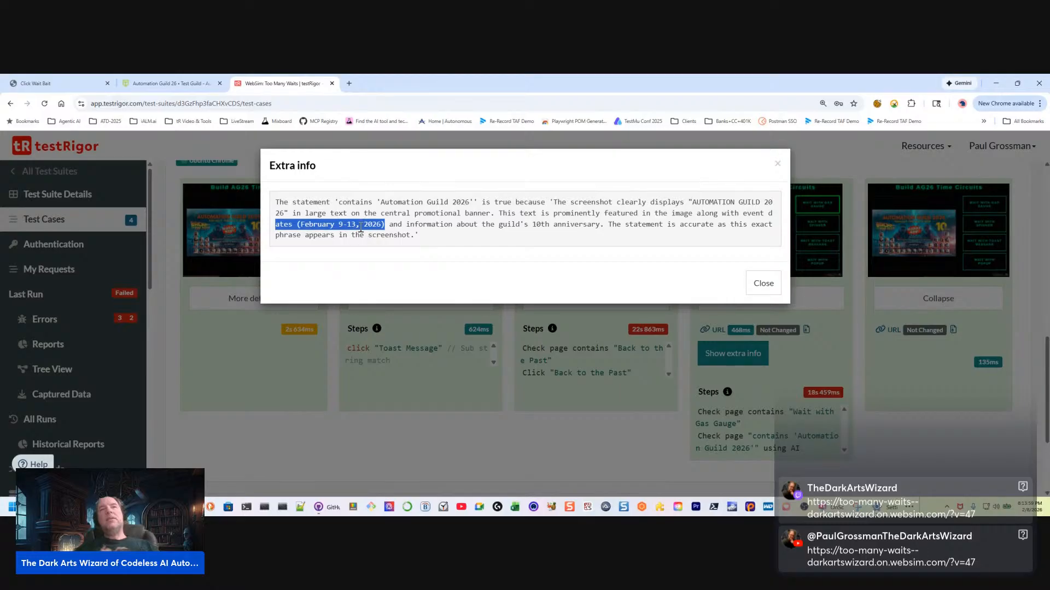
pyautogui.click(539, 225)
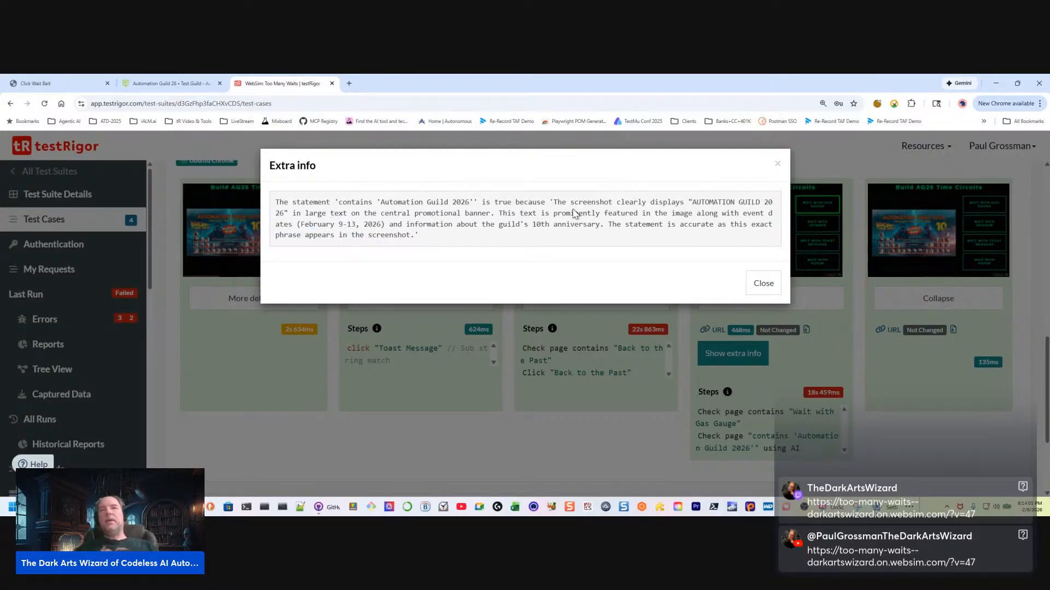
pyautogui.moveTo(608, 225); pyautogui.dragTo(647, 251)
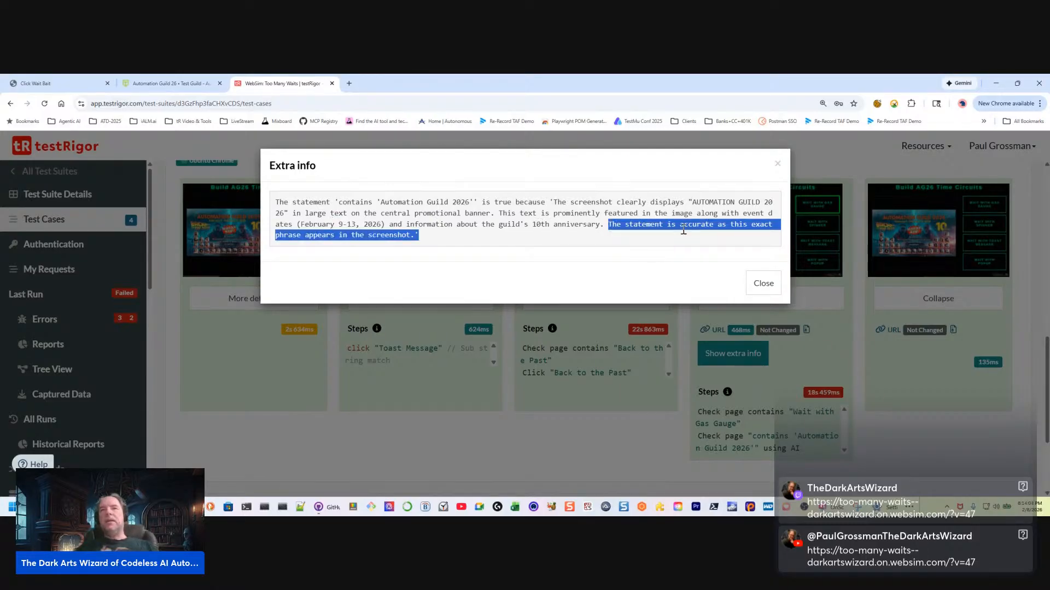
pyautogui.click(763, 282)
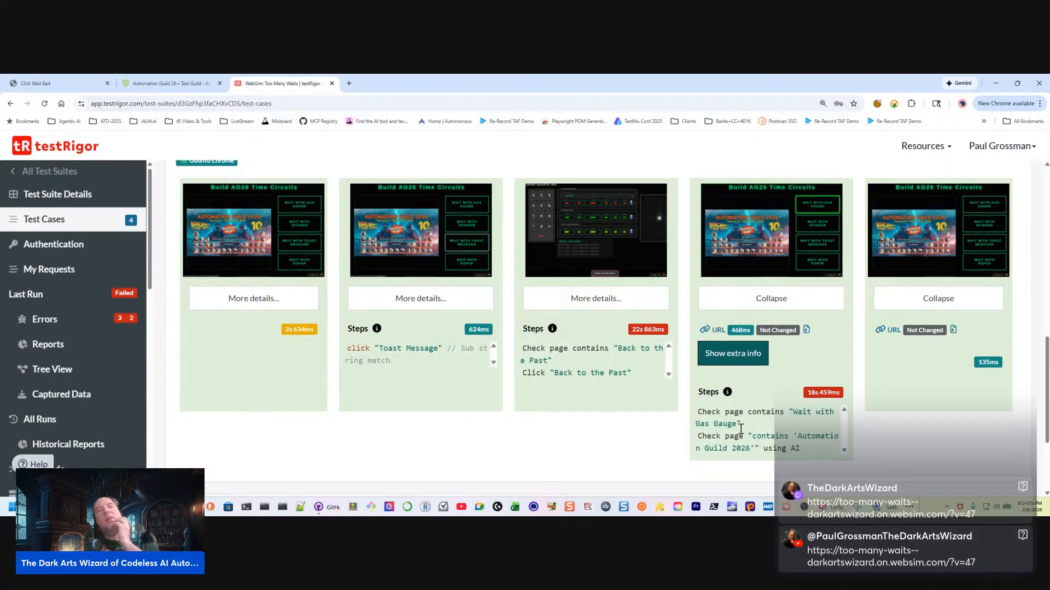
# Expand the Wait with Popup result and examine all the commands listed under its failing if-else step
pyautogui.scroll(3, 481, 339)
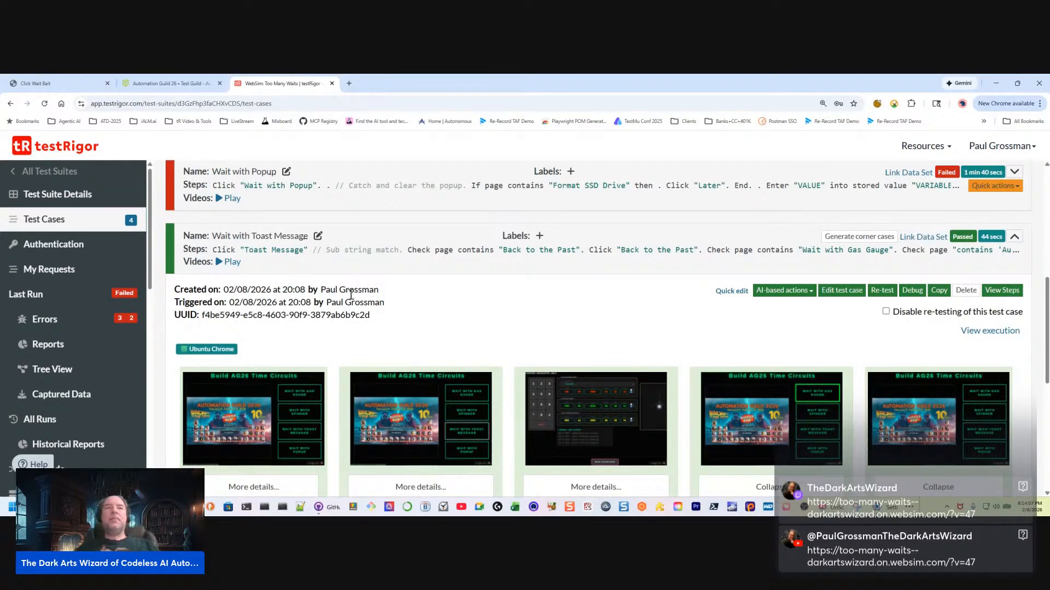
pyautogui.scroll(5, 400, 253)
pyautogui.scroll(-2, 377, 260)
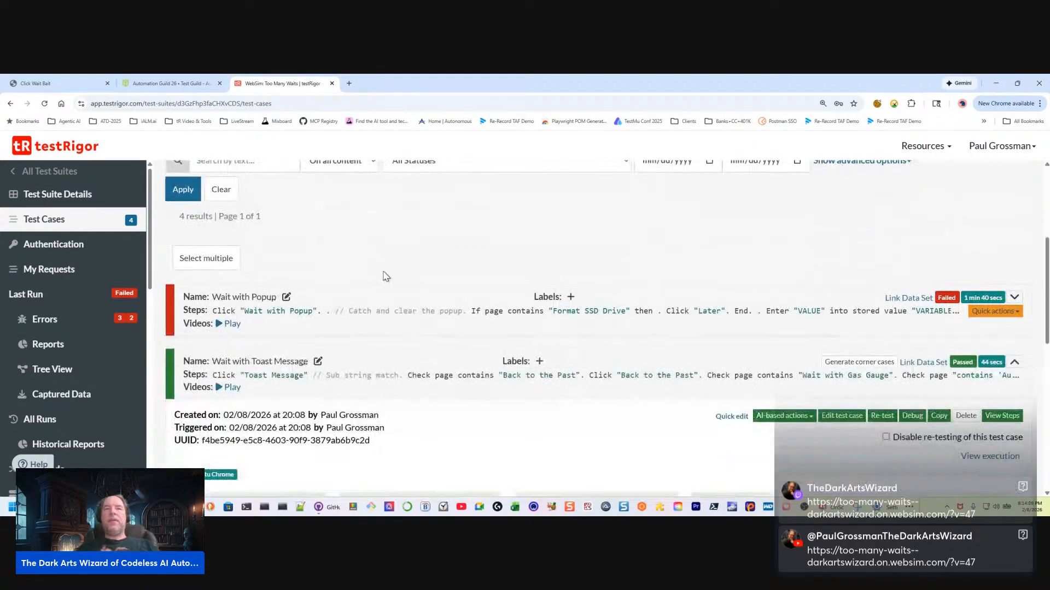
pyautogui.click(1014, 299)
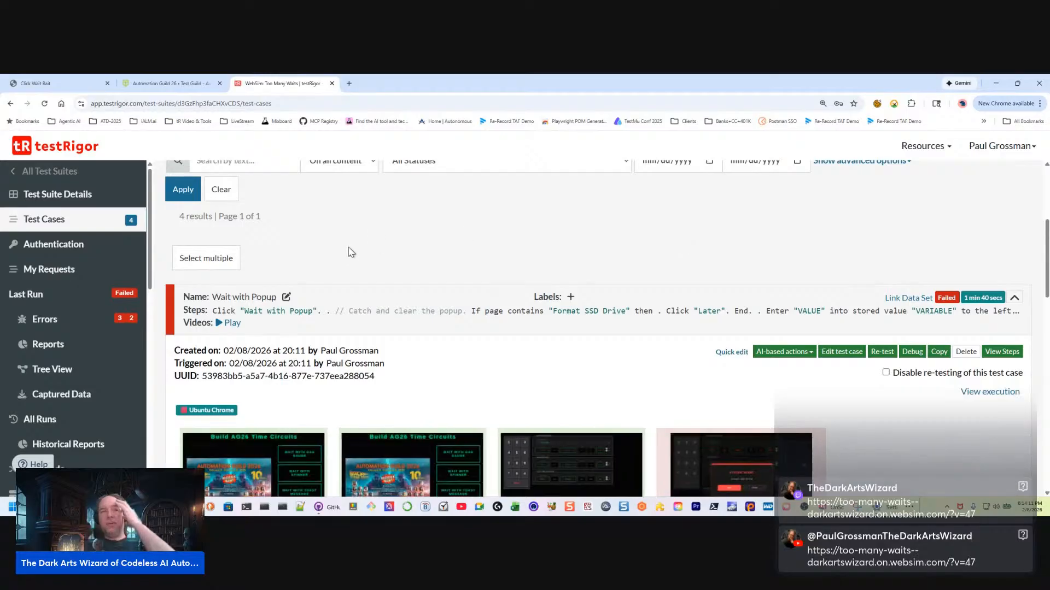
pyautogui.scroll(-3, 372, 257)
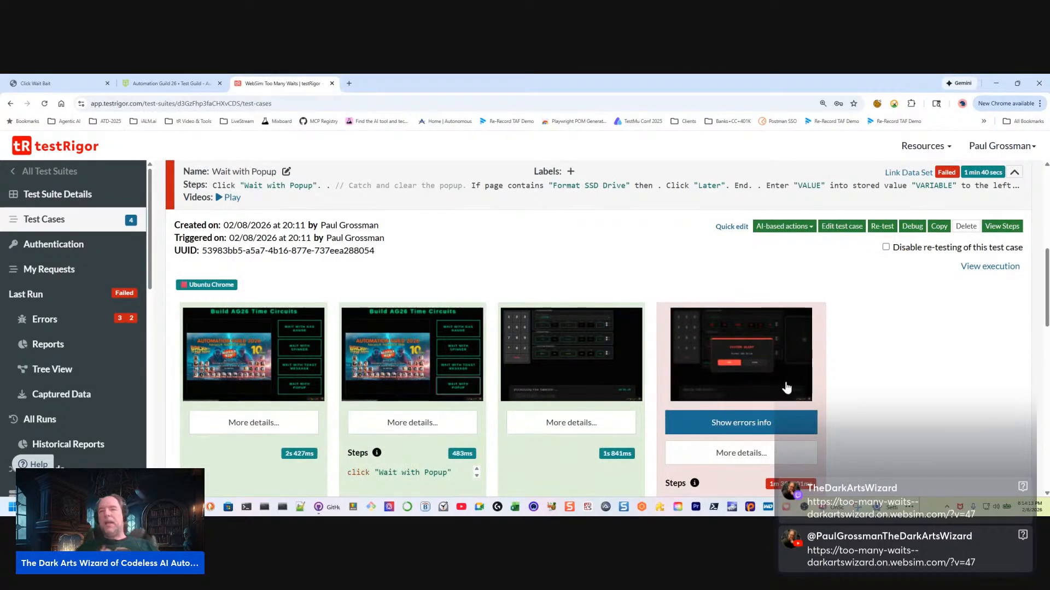
pyautogui.scroll(-1, 785, 387)
pyautogui.scroll(-1, 712, 445)
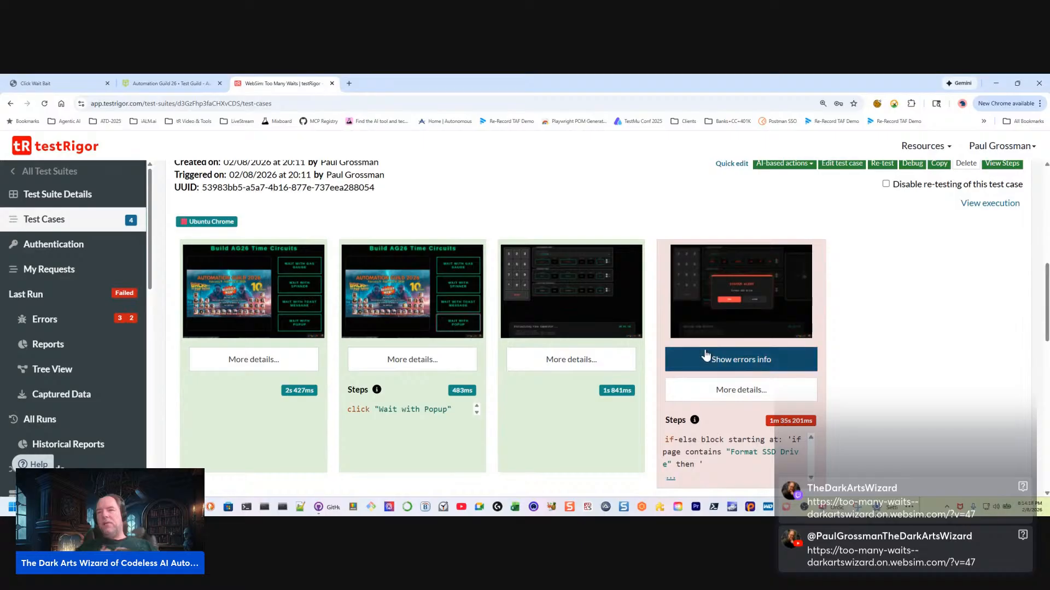
pyautogui.click(670, 480)
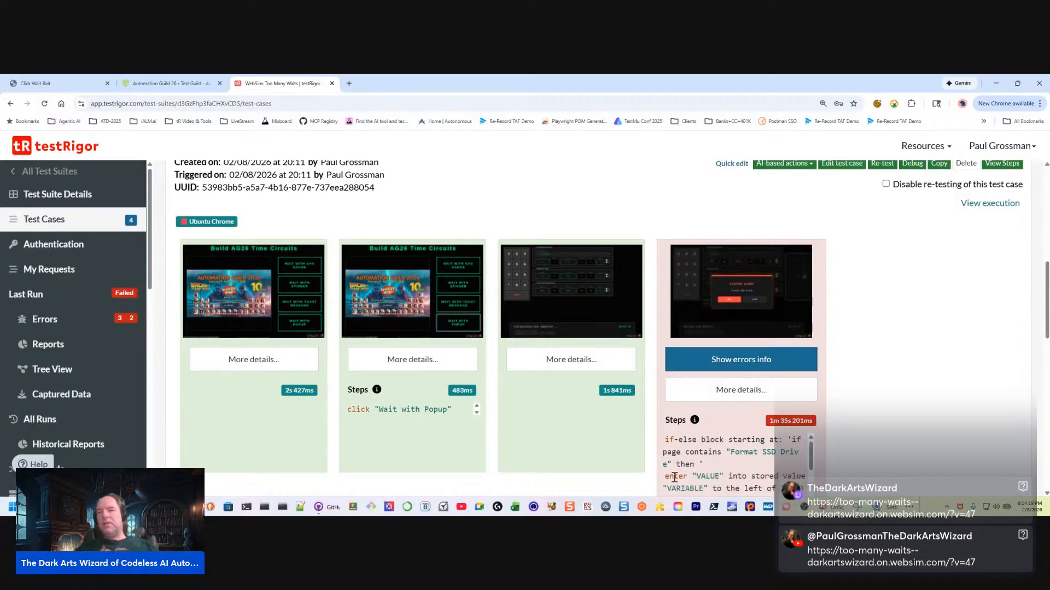
pyautogui.scroll(-2, 720, 419)
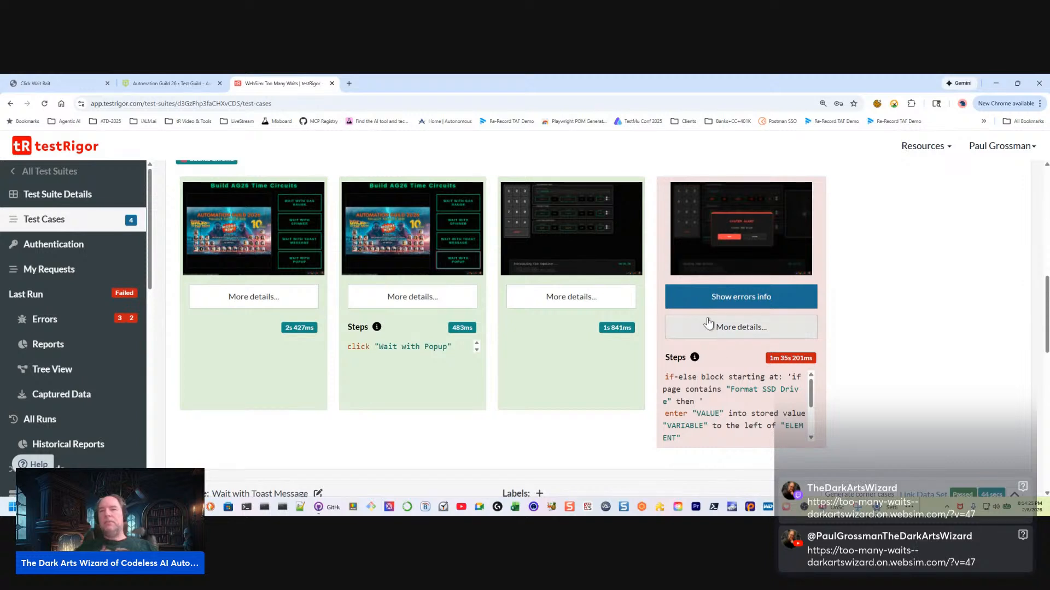
pyautogui.moveTo(666, 415); pyautogui.dragTo(707, 407)
pyautogui.scroll(6, 716, 418)
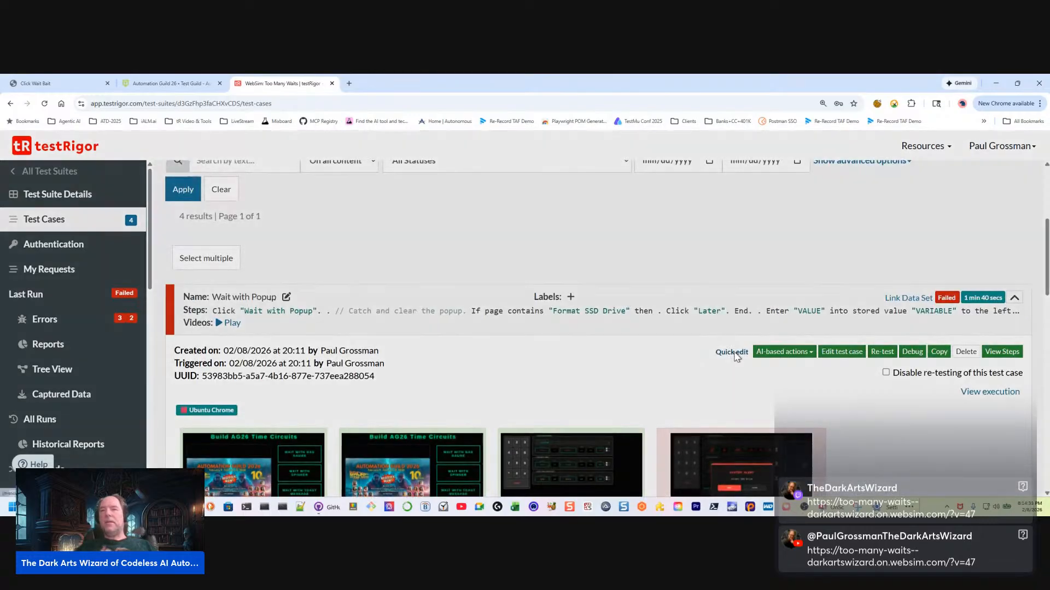
# Remove the line enter "VALUE" into stored value "VARIABLE" to the left of "ELEMENT" from Wait with Popup, and update and retest it
pyautogui.click(732, 353)
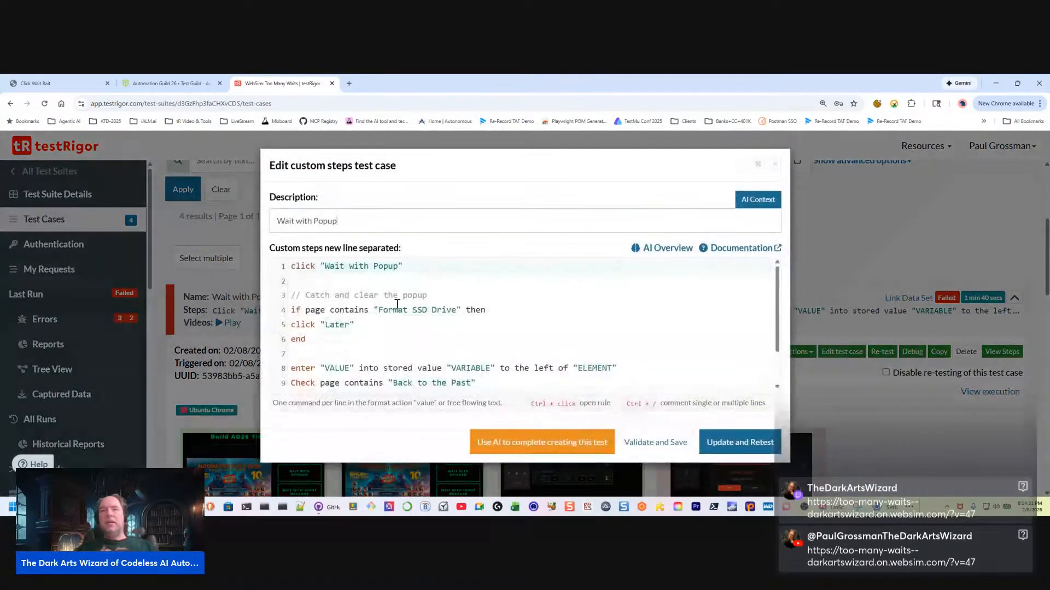
pyautogui.click(325, 342)
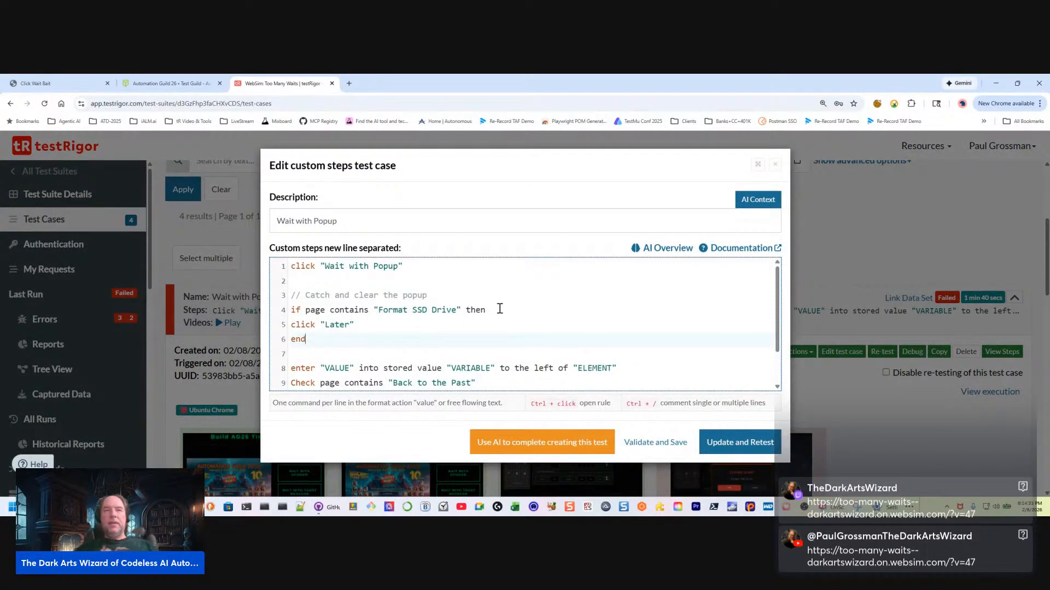
pyautogui.moveTo(372, 325); pyautogui.dragTo(229, 322)
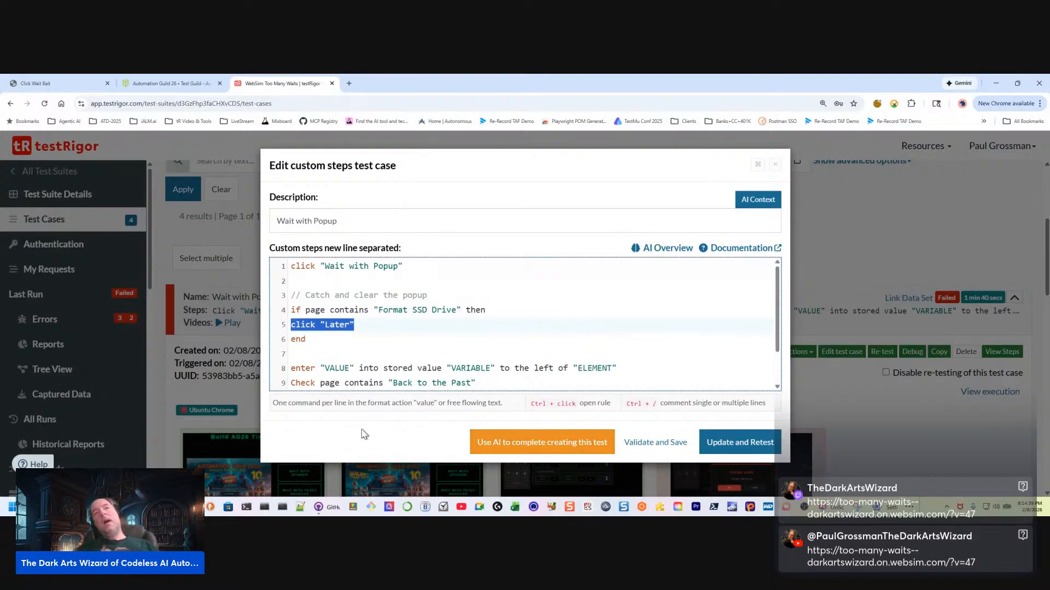
pyautogui.click(378, 370)
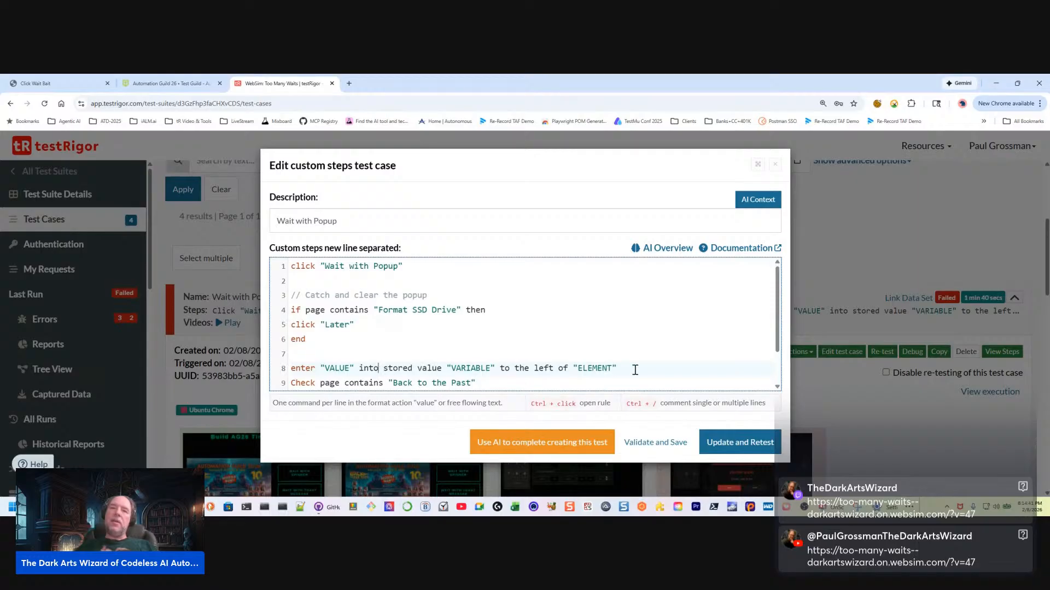
pyautogui.moveTo(625, 370); pyautogui.dragTo(272, 376)
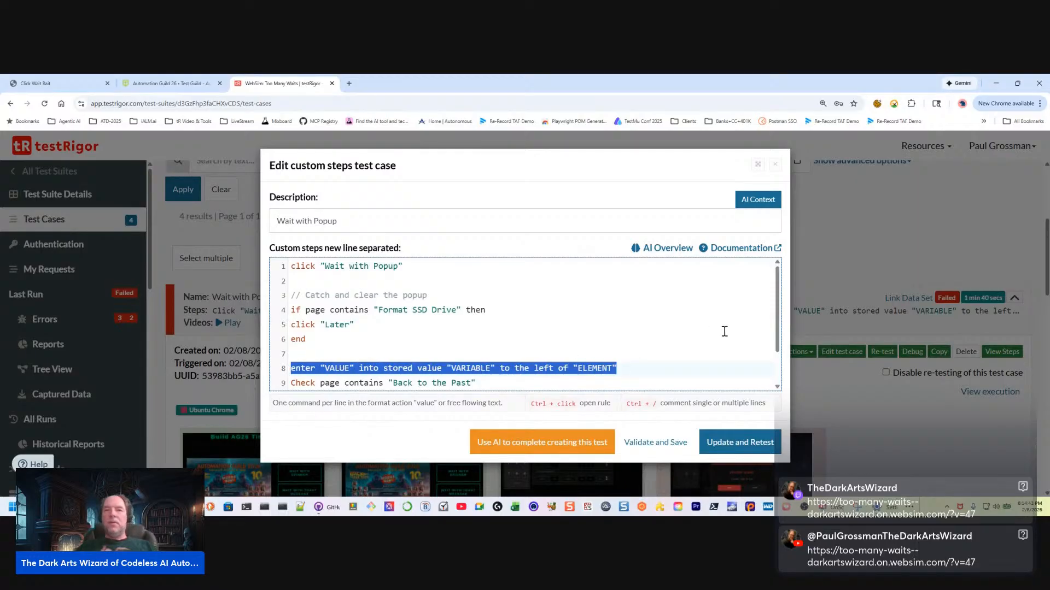
pyautogui.press('BackSpace')
pyautogui.press('BackSpace')
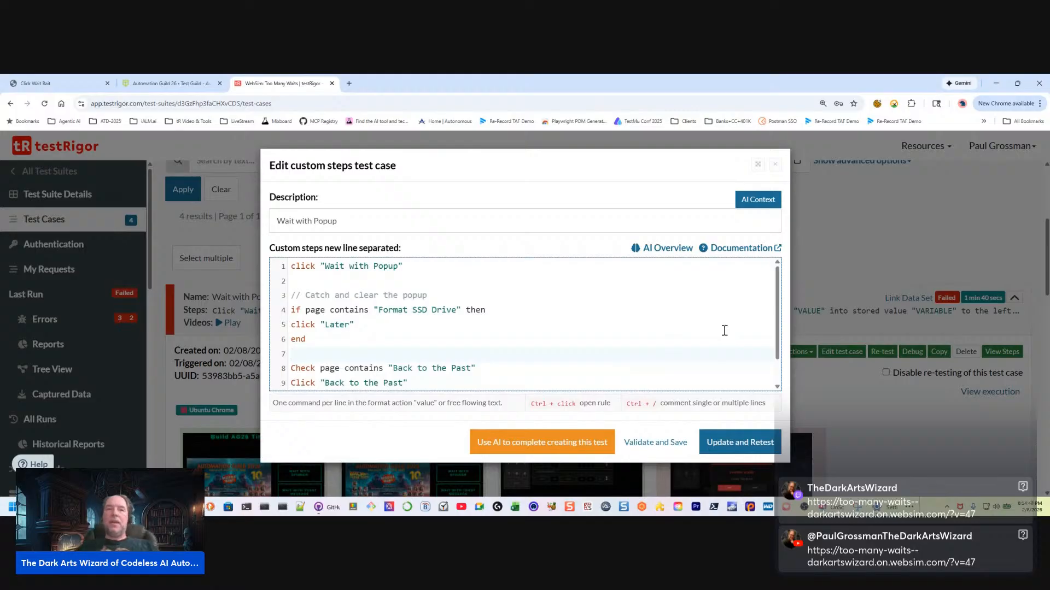
pyautogui.click(738, 447)
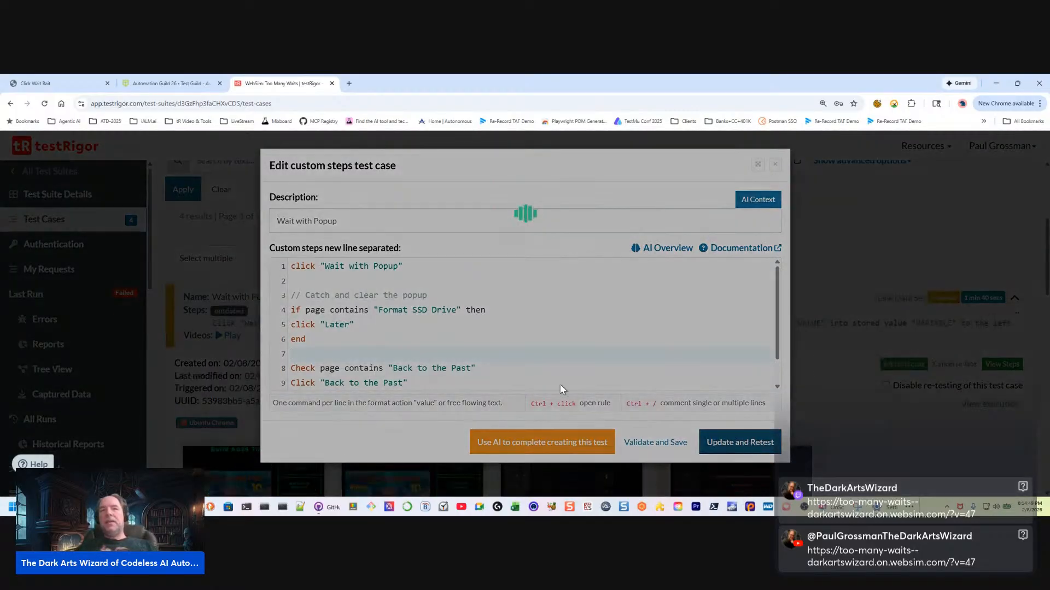
# Examine the if-else block and the enter "VALUE" command in the previous Wait with Popup run, along with that step's screenshot
pyautogui.scroll(-4, 842, 426)
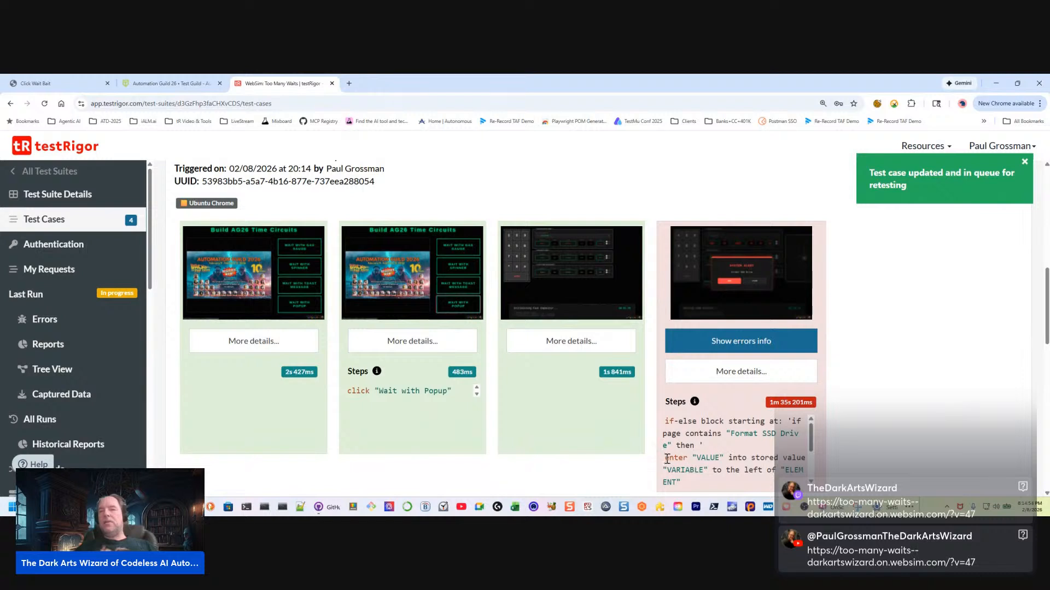
pyautogui.moveTo(666, 459); pyautogui.dragTo(703, 485)
pyautogui.scroll(2, 703, 455)
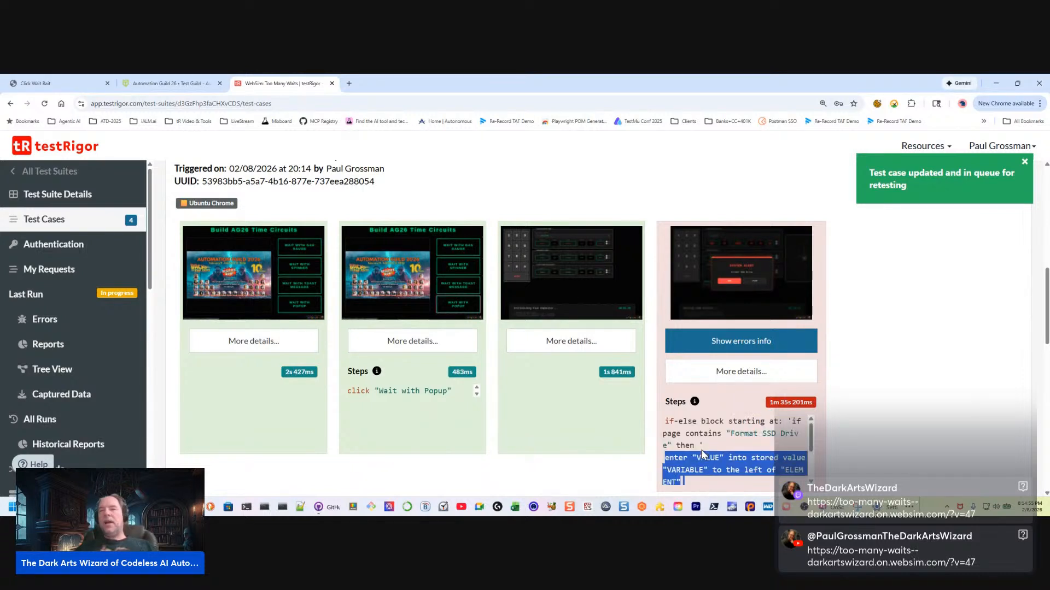
pyautogui.click(666, 420)
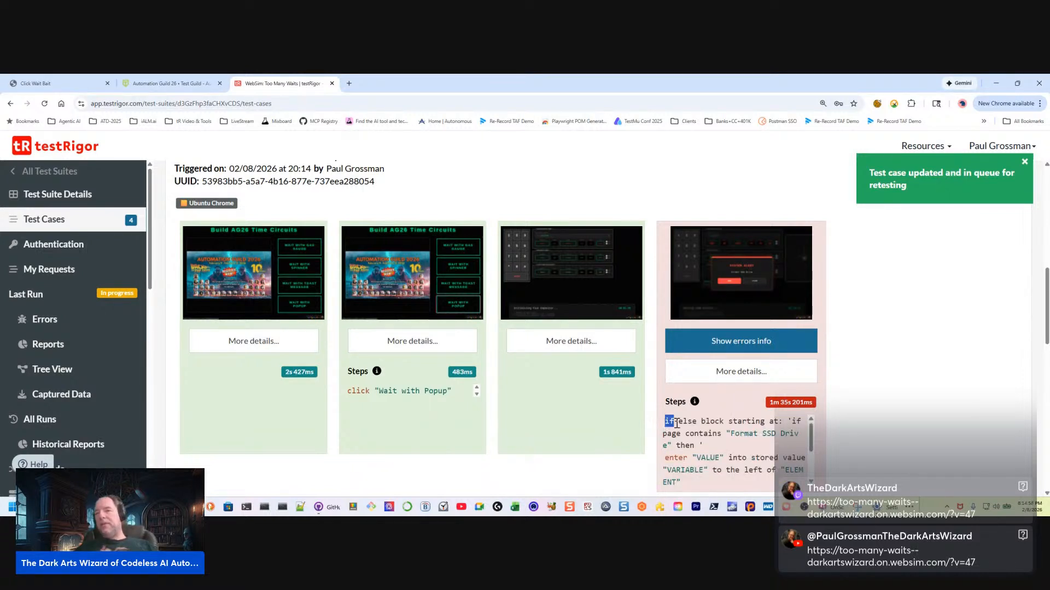
pyautogui.moveTo(677, 423); pyautogui.dragTo(728, 447)
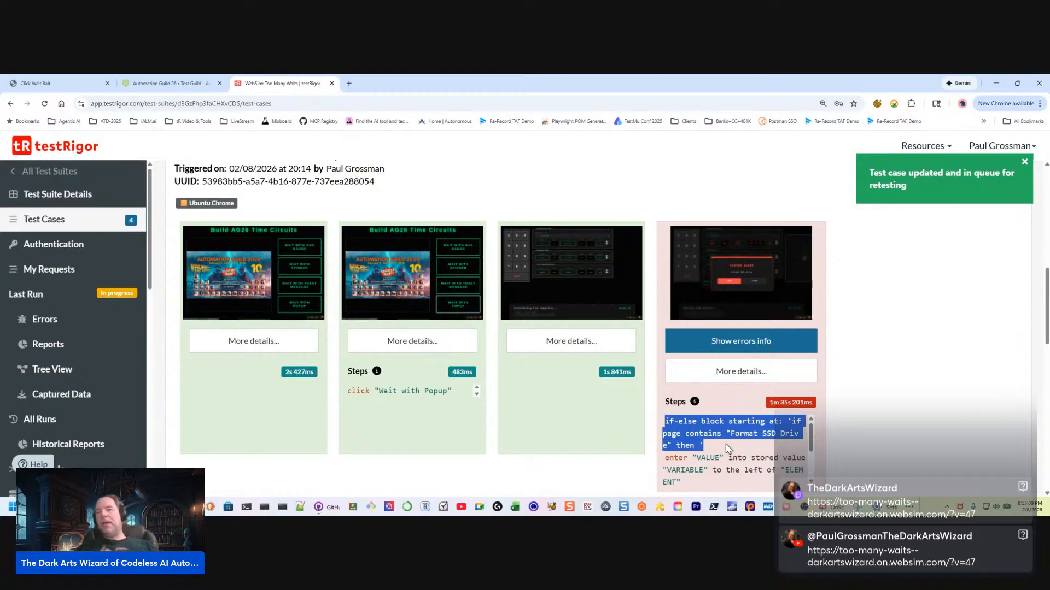
pyautogui.click(745, 276)
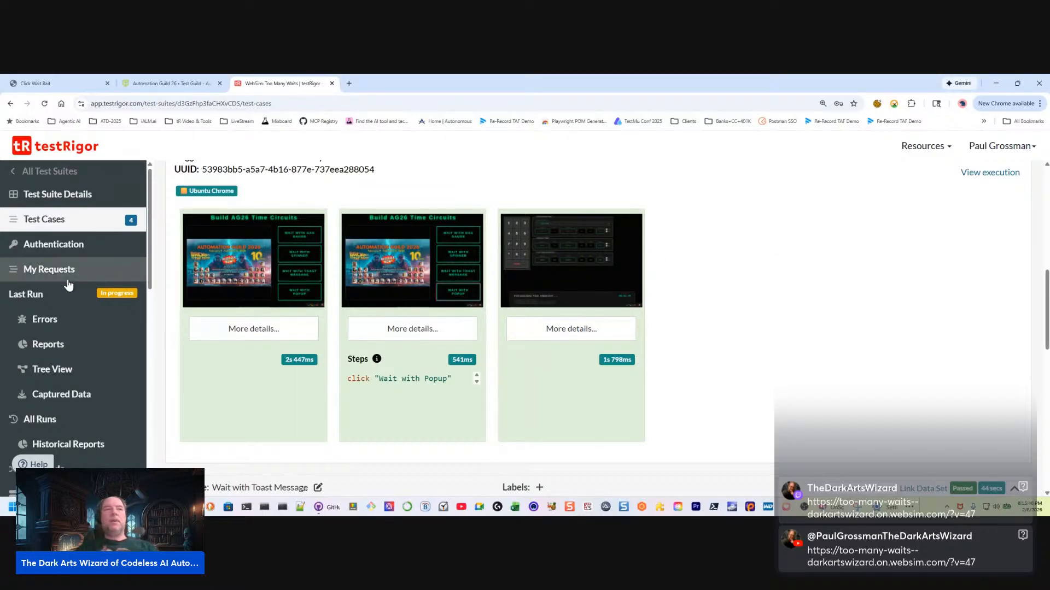
pyautogui.scroll(-1, 97, 287)
pyautogui.scroll(-4, 98, 291)
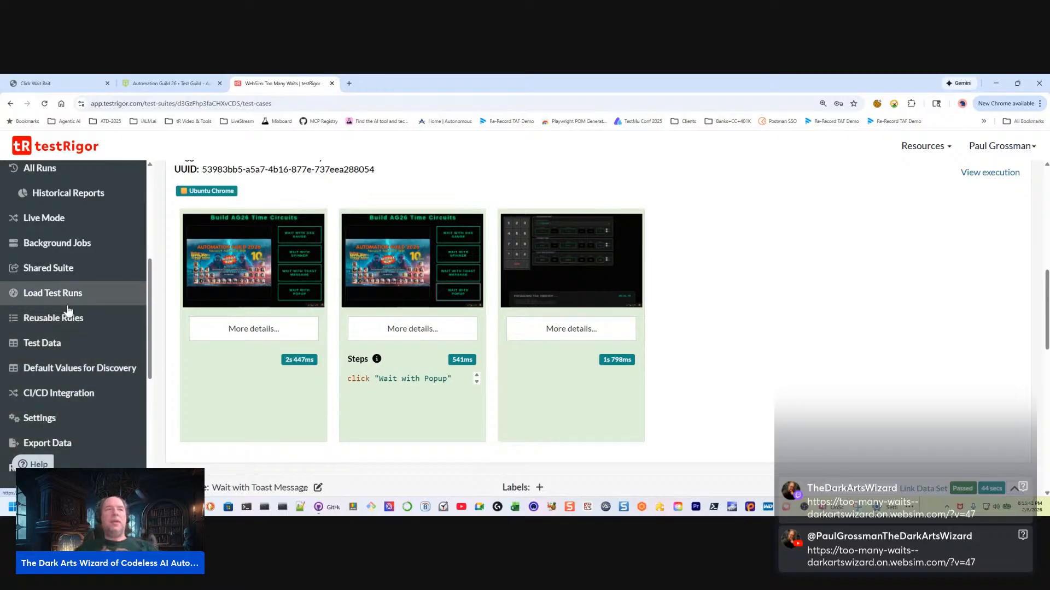
pyautogui.scroll(3, 65, 311)
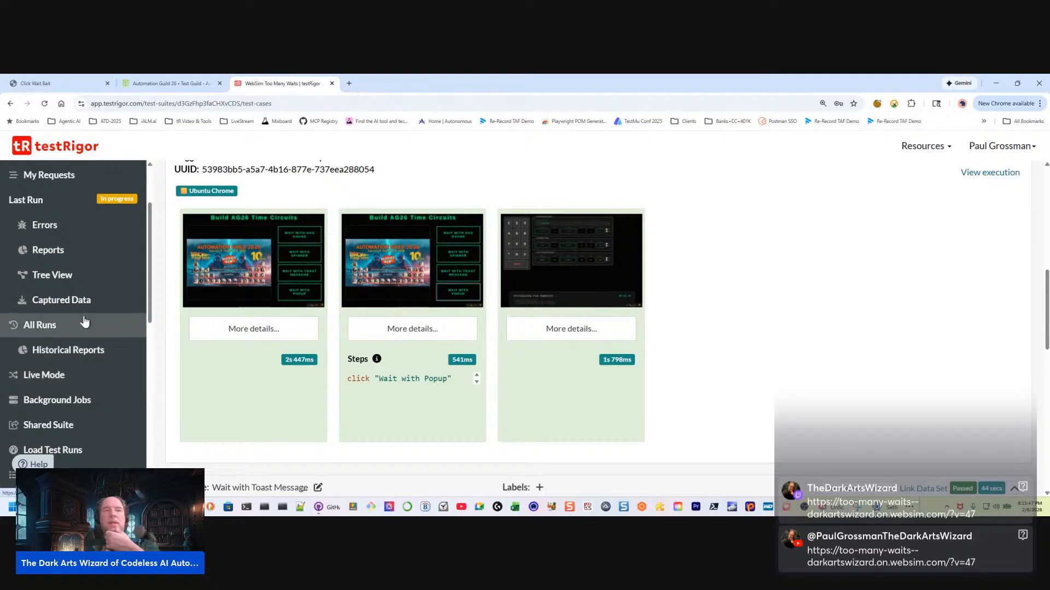
# Open the suite's reusable rules and check their version history and referring test cases
pyautogui.scroll(-2, 60, 284)
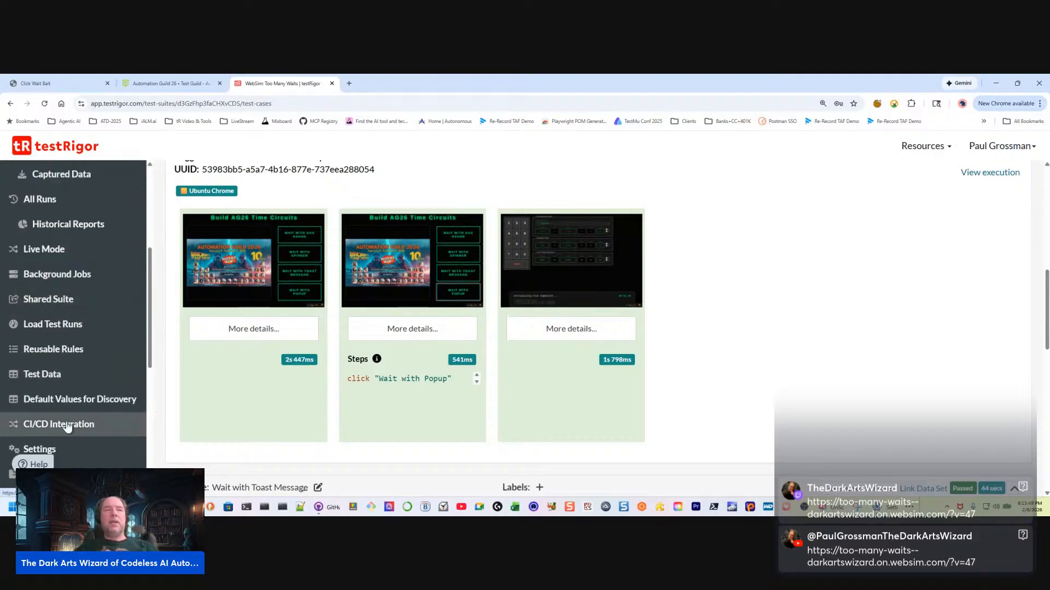
pyautogui.click(59, 354)
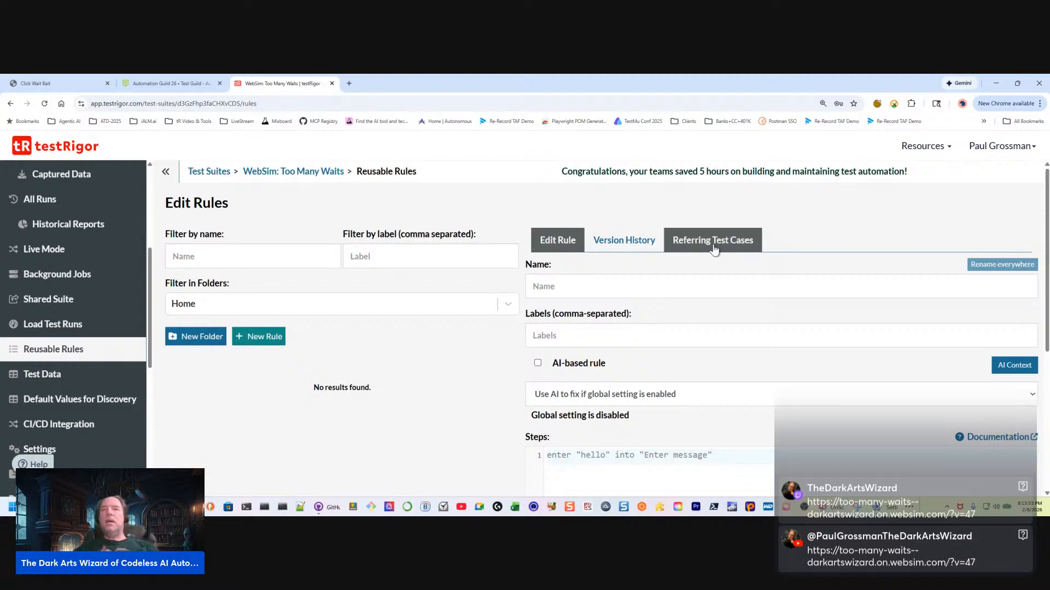
pyautogui.click(613, 255)
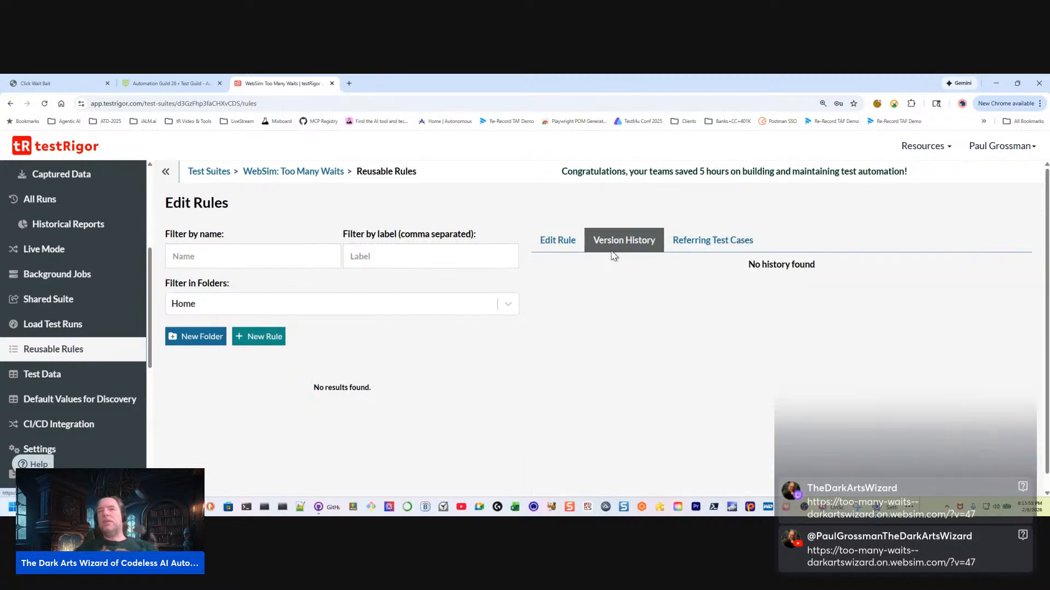
pyautogui.click(714, 246)
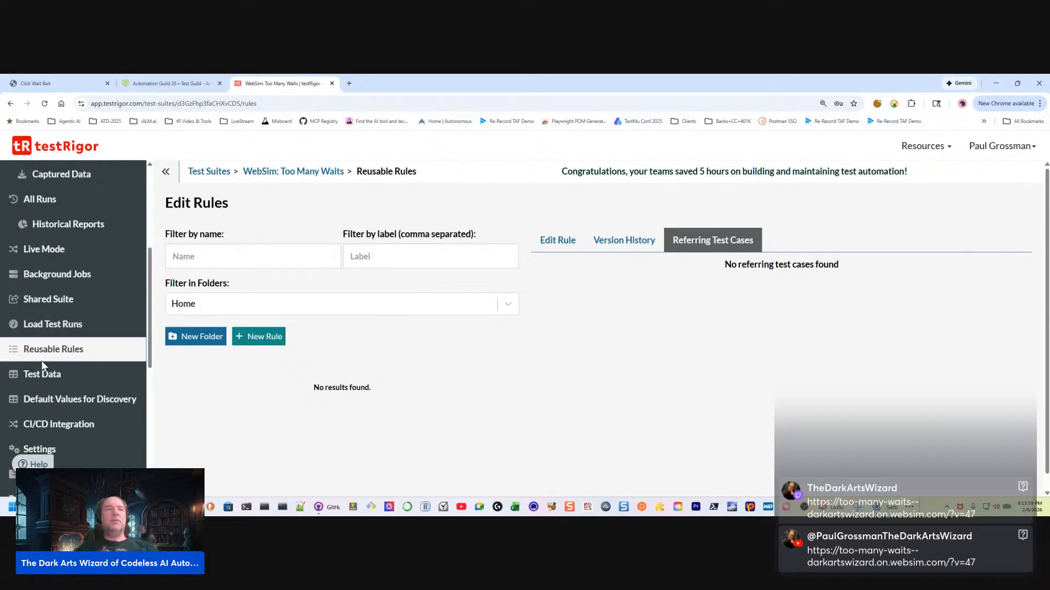
pyautogui.scroll(-3, 55, 365)
pyautogui.scroll(-3, 74, 367)
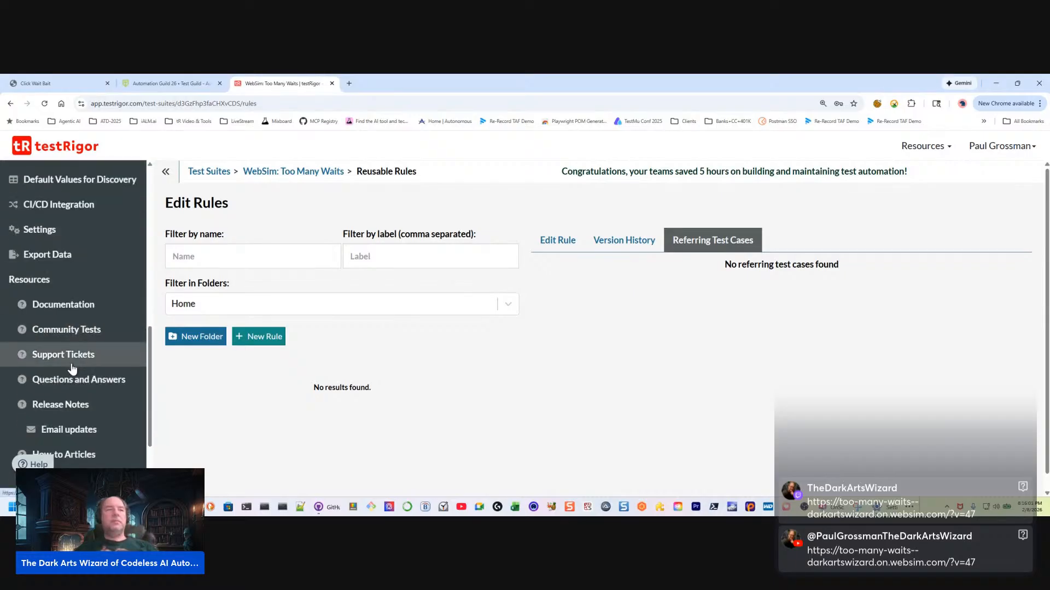
# Return to the suite's test cases and expand Wait with Popup to follow its current run
pyautogui.scroll(3, 69, 363)
pyautogui.scroll(5, 52, 323)
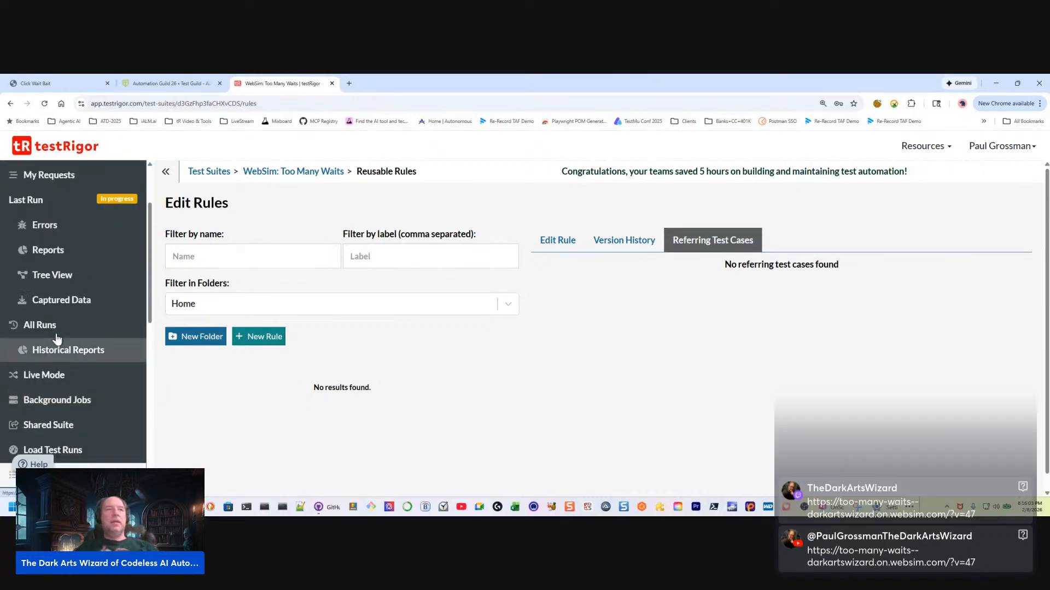
pyautogui.click(60, 192)
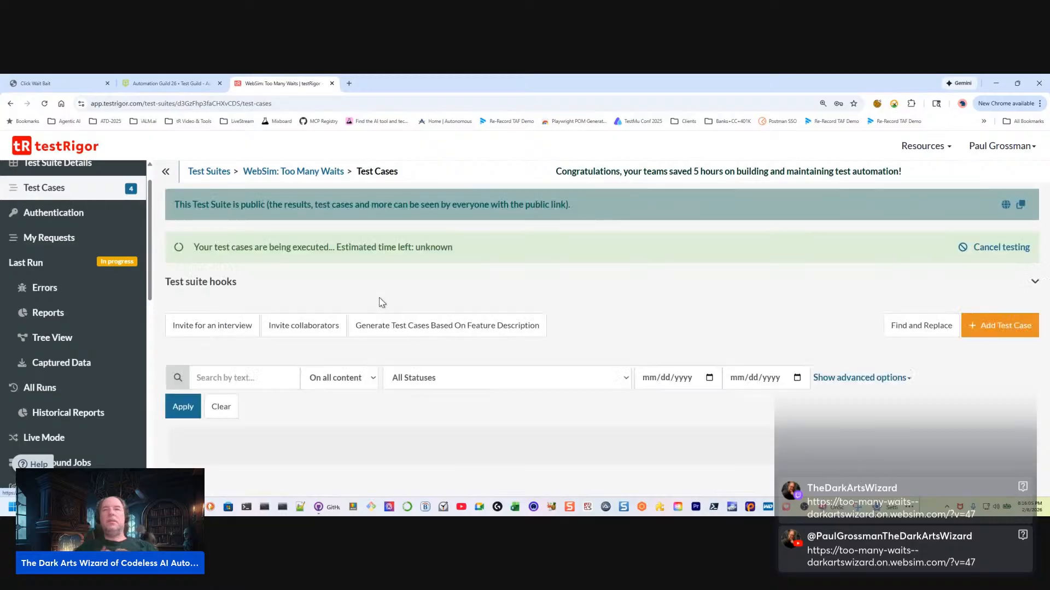
pyautogui.scroll(-2, 607, 350)
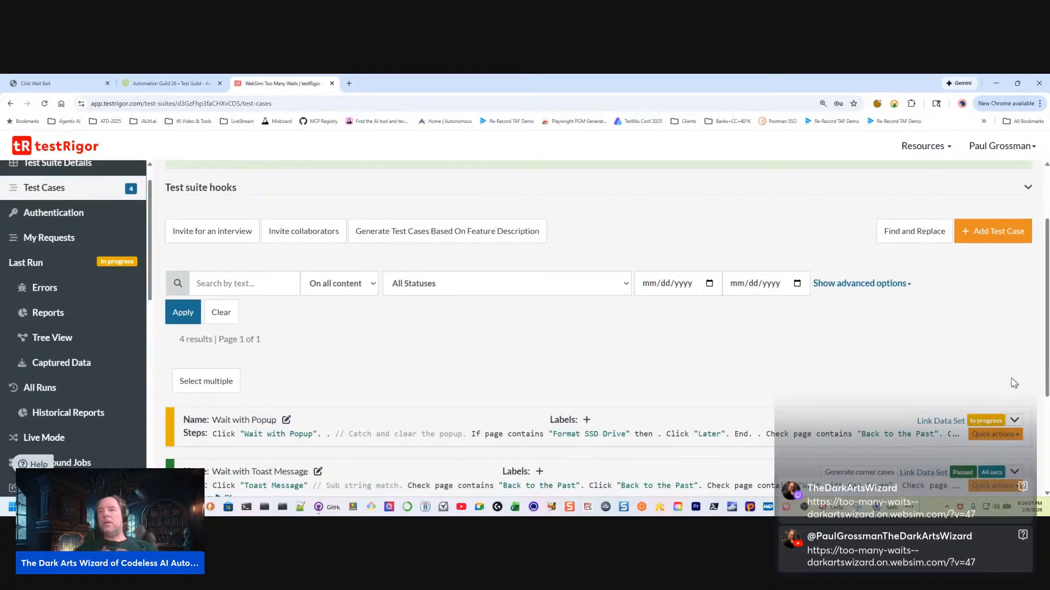
pyautogui.click(1014, 420)
pyautogui.scroll(-5, 649, 349)
pyautogui.scroll(2, 648, 349)
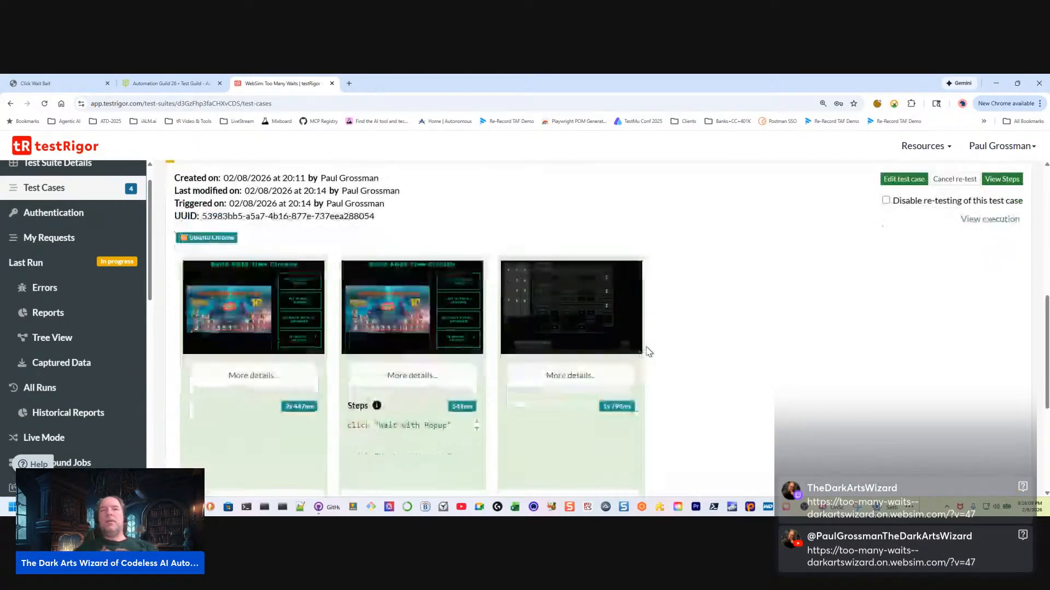
pyautogui.scroll(2, 525, 323)
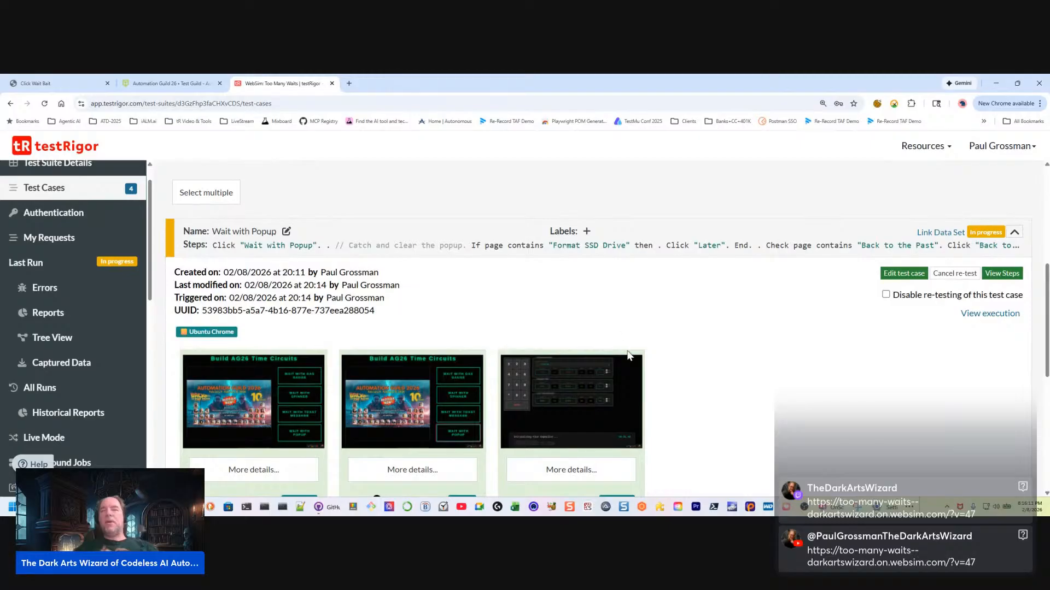
pyautogui.scroll(-2, 734, 386)
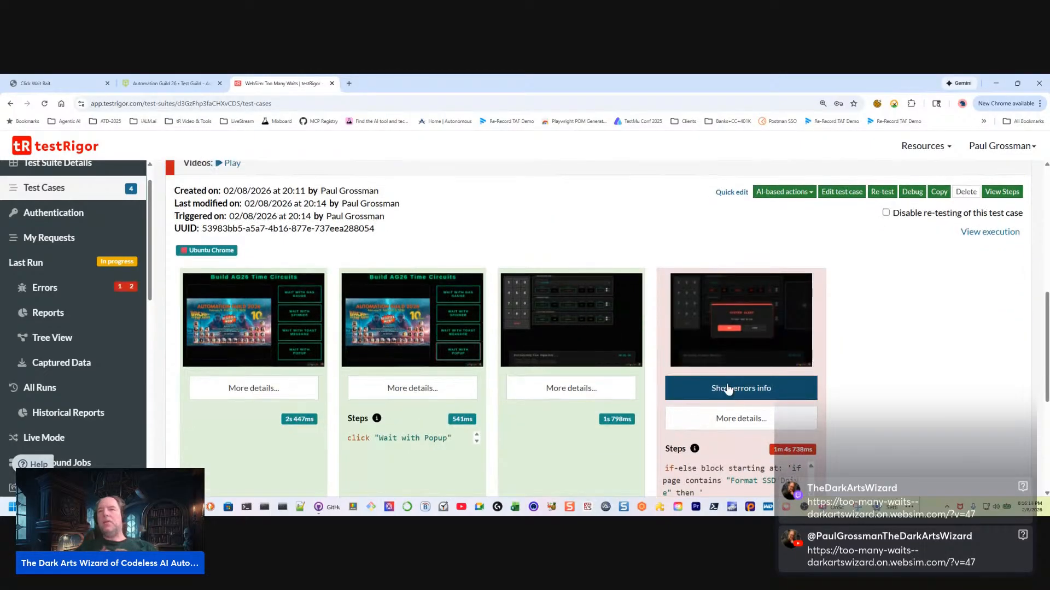
# Read the failing step's crash info in Wait with Popup, including the "Back to the Past" errors, and close it
pyautogui.scroll(-1, 727, 389)
pyautogui.click(751, 327)
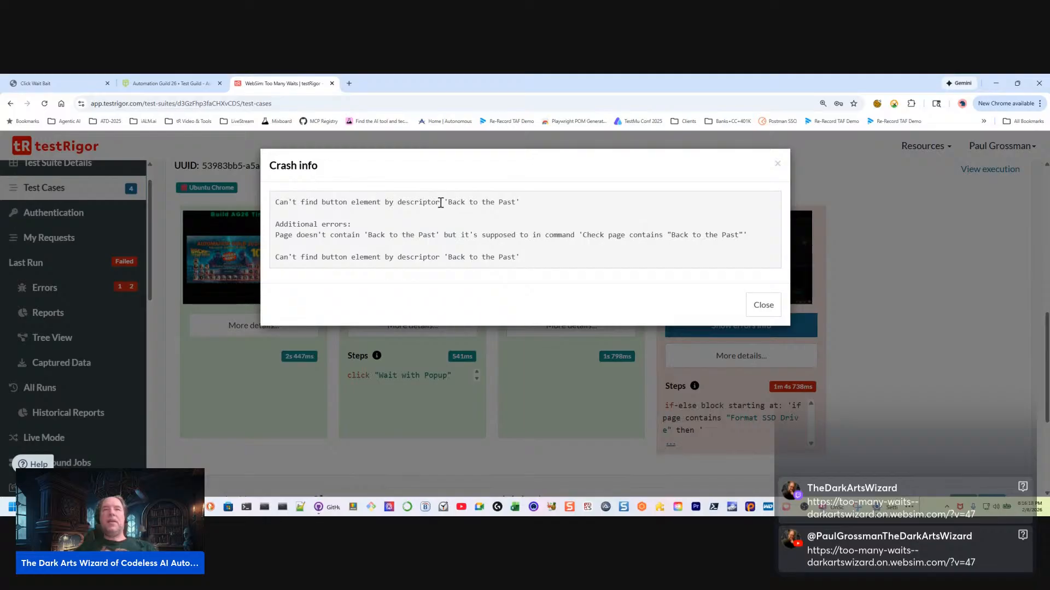
pyautogui.moveTo(447, 202); pyautogui.dragTo(525, 199)
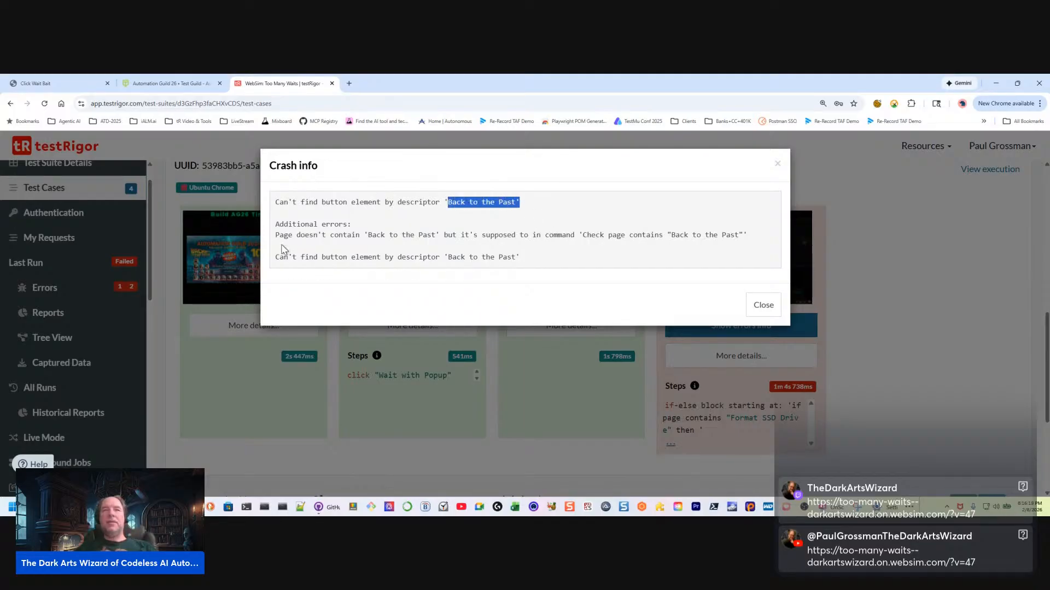
pyautogui.click(310, 225)
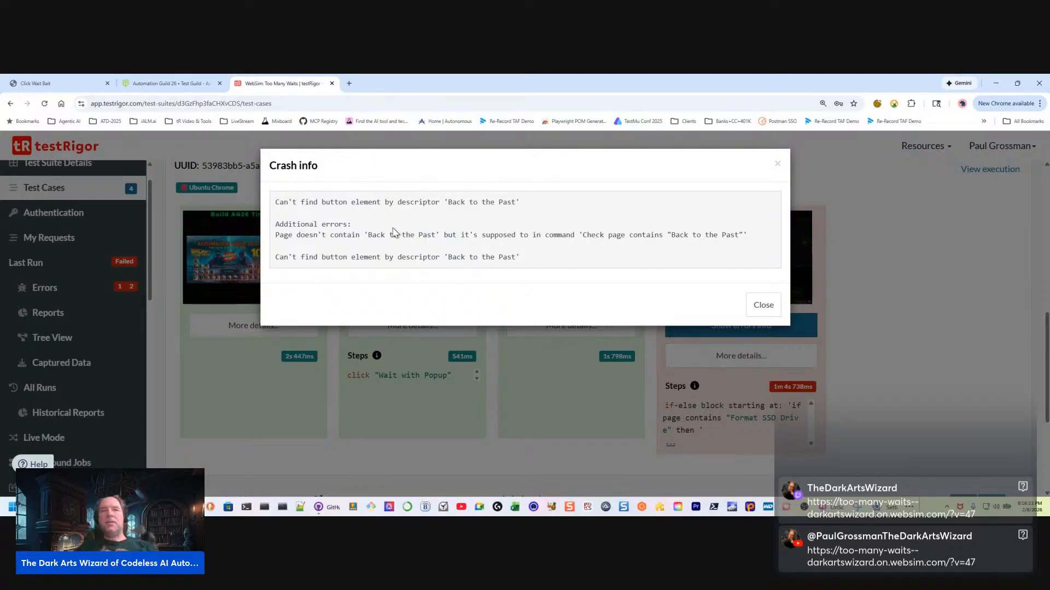
pyautogui.moveTo(368, 235); pyautogui.dragTo(435, 237)
pyautogui.click(597, 248)
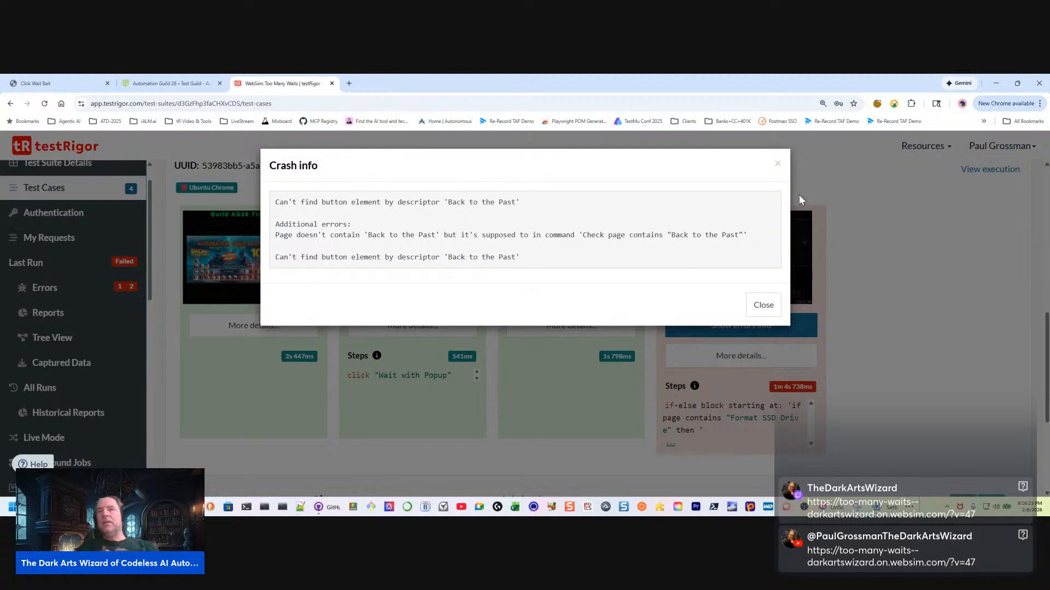
pyautogui.click(777, 167)
# Compare the "Format SSD Drive" condition in the failing if-else step with the text in that step's screenshot
pyautogui.scroll(-1, 711, 355)
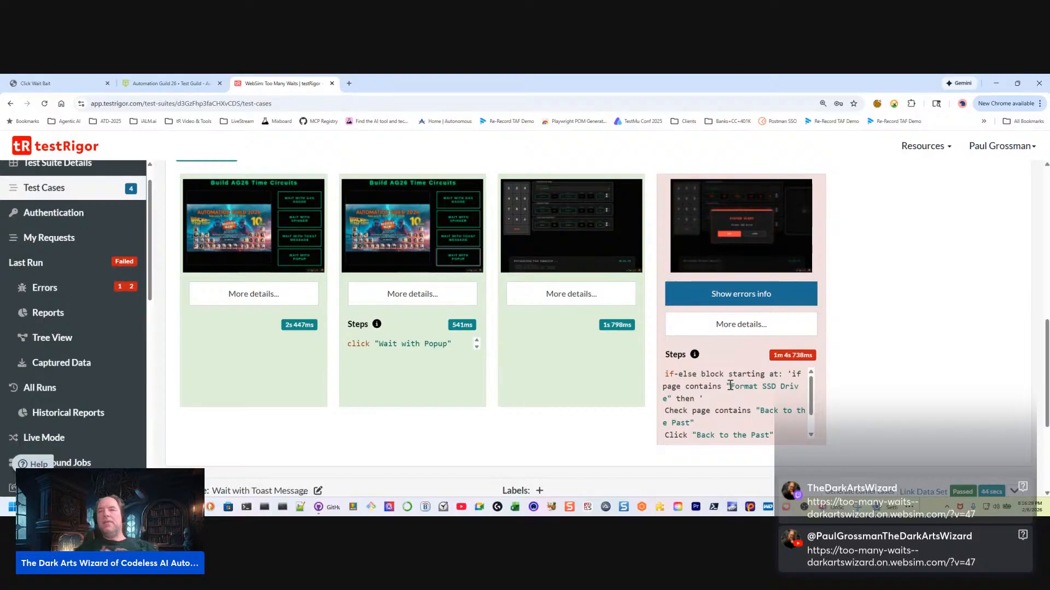
pyautogui.moveTo(730, 386); pyautogui.dragTo(670, 403)
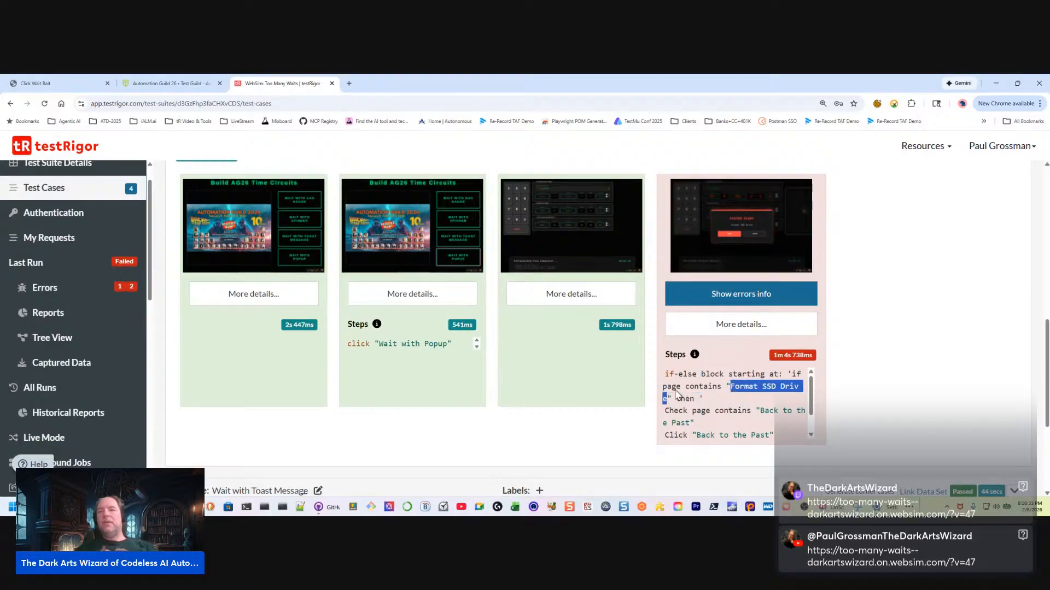
pyautogui.click(747, 230)
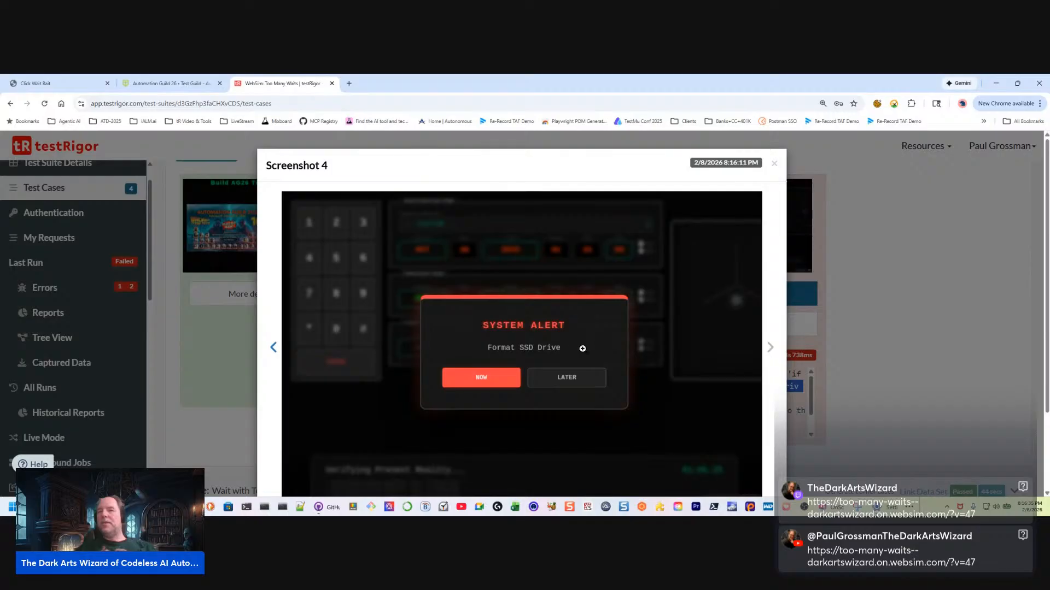
pyautogui.click(582, 349)
pyautogui.click(689, 282)
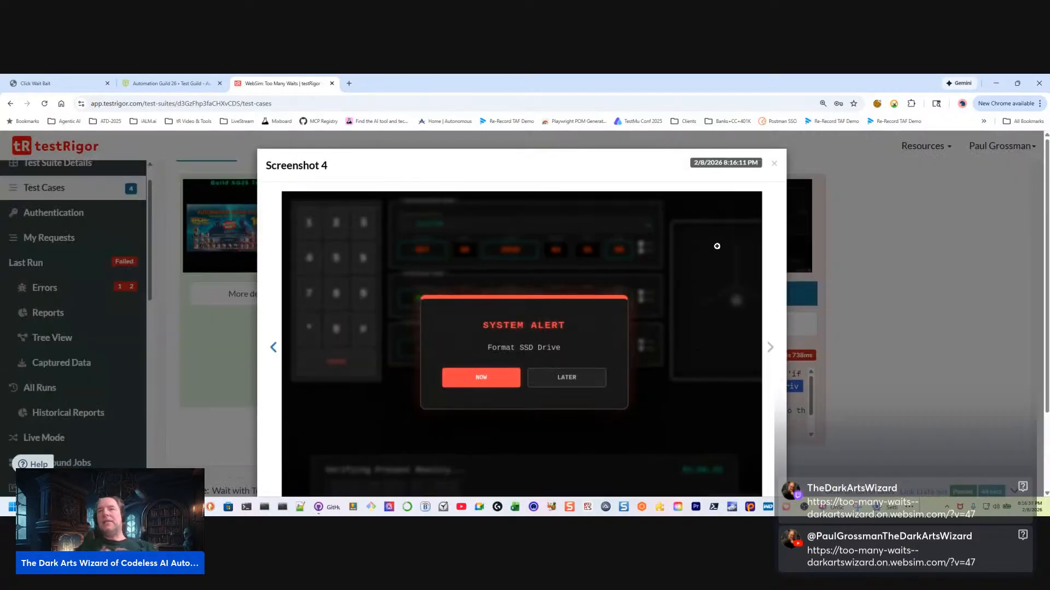
pyautogui.click(773, 166)
# Expand the failing step's details, read its extra info about the "Format SSD Drive" condition, and close it
pyautogui.click(743, 324)
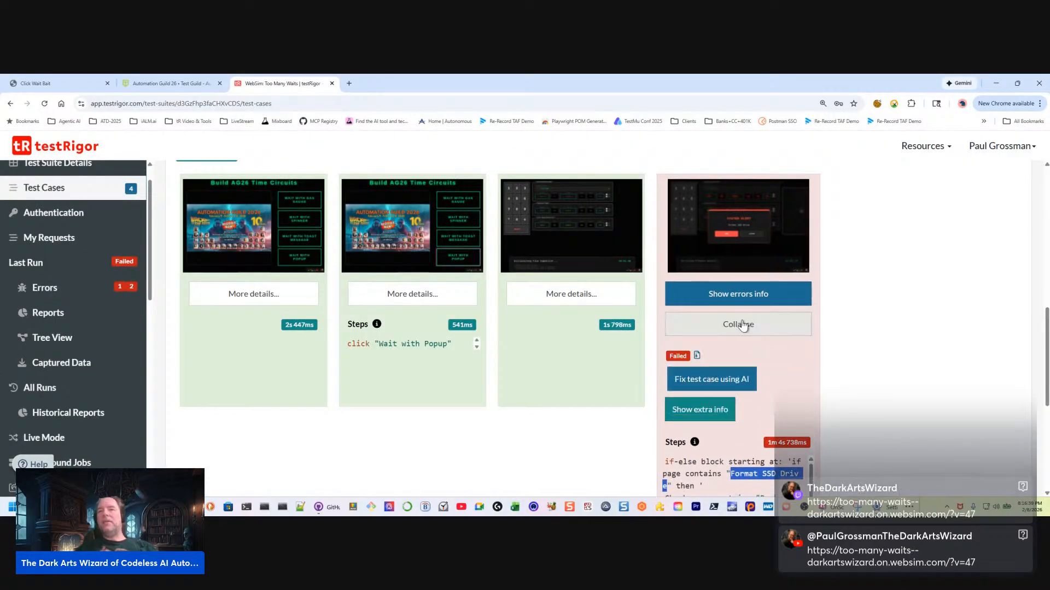
pyautogui.scroll(-2, 684, 407)
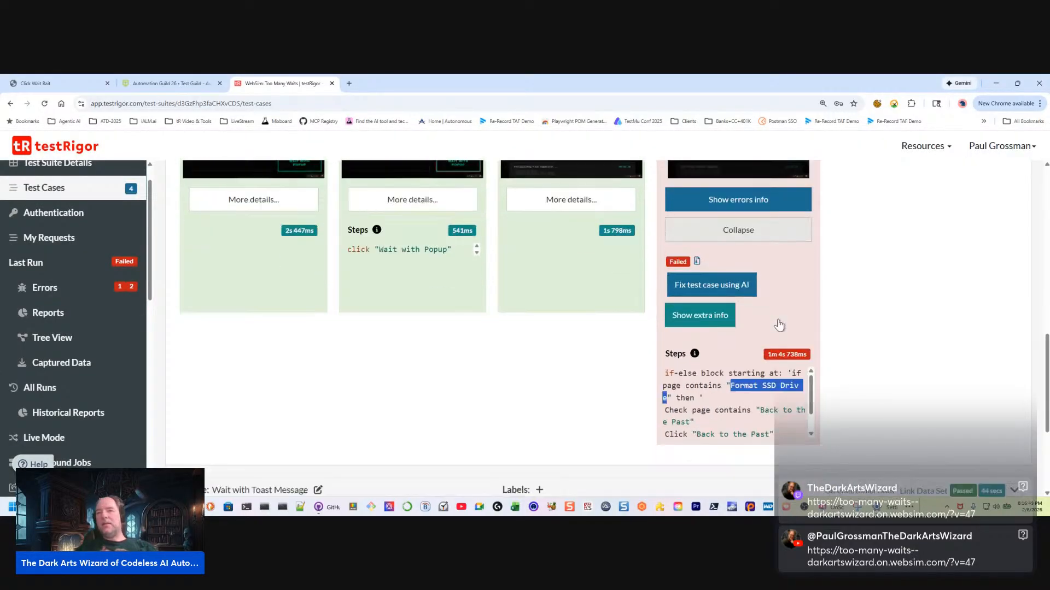
pyautogui.click(704, 317)
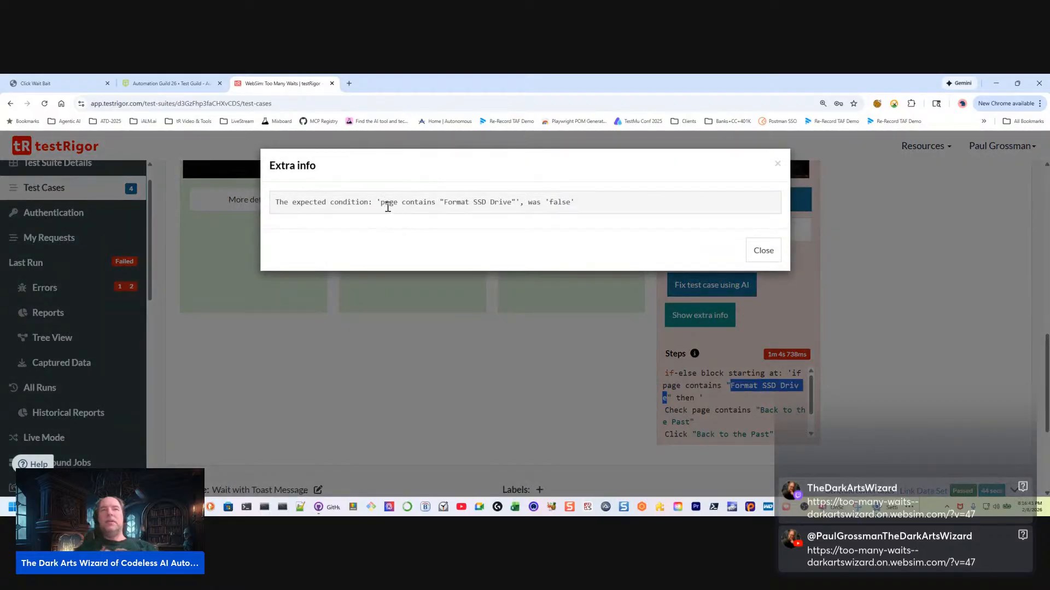
pyautogui.moveTo(384, 204); pyautogui.dragTo(494, 203)
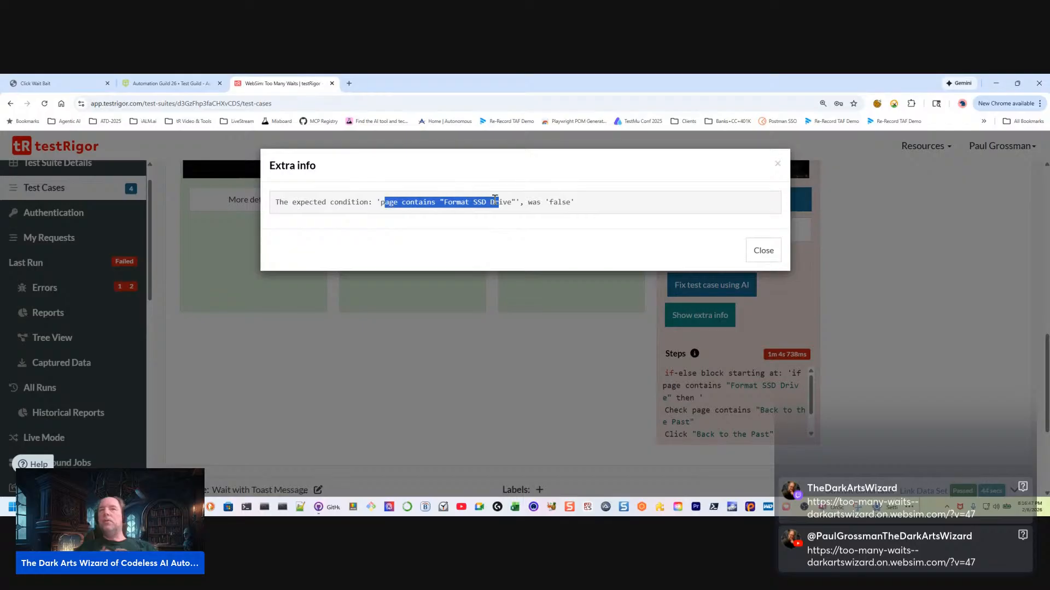
pyautogui.moveTo(511, 202); pyautogui.dragTo(441, 205)
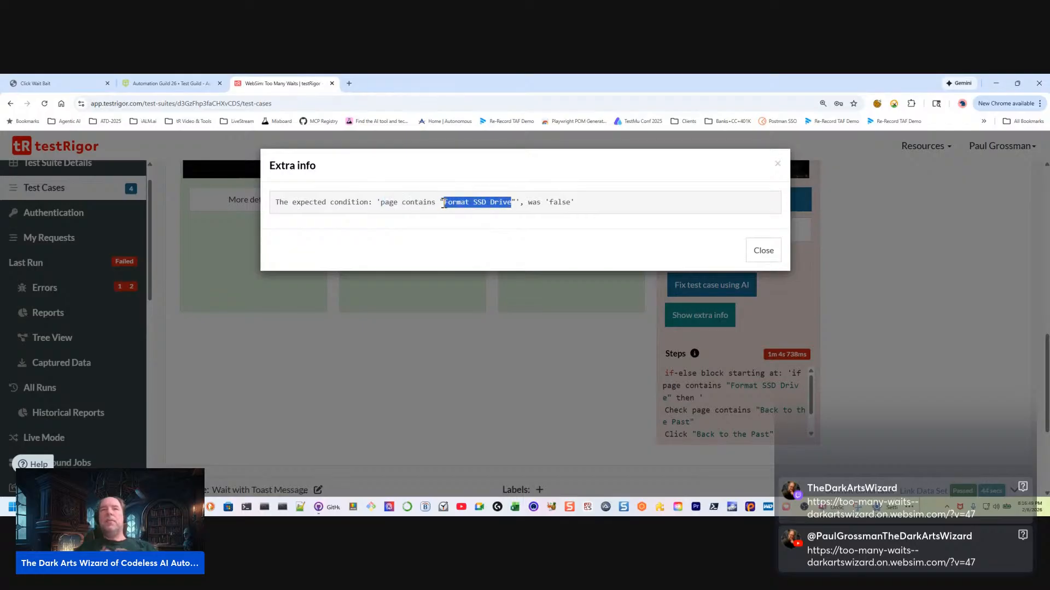
pyautogui.click(534, 200)
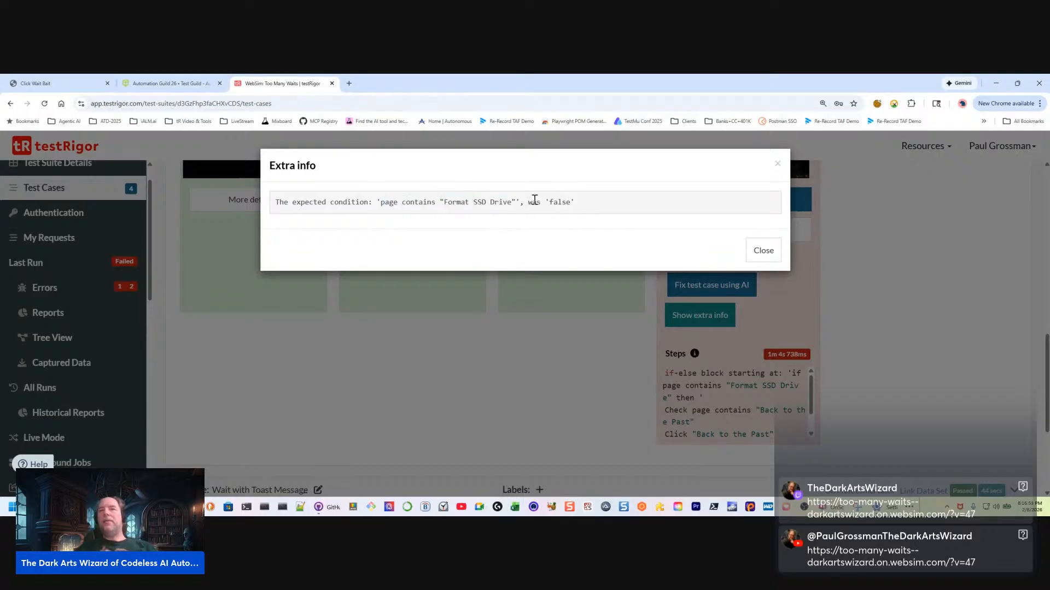
pyautogui.moveTo(275, 202); pyautogui.dragTo(637, 202)
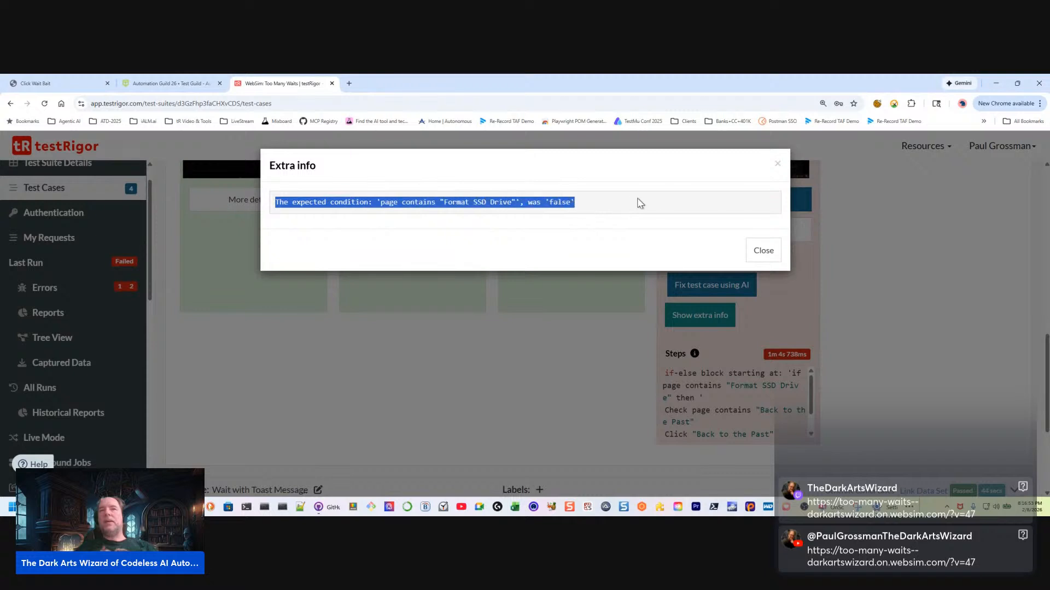
pyautogui.click(764, 251)
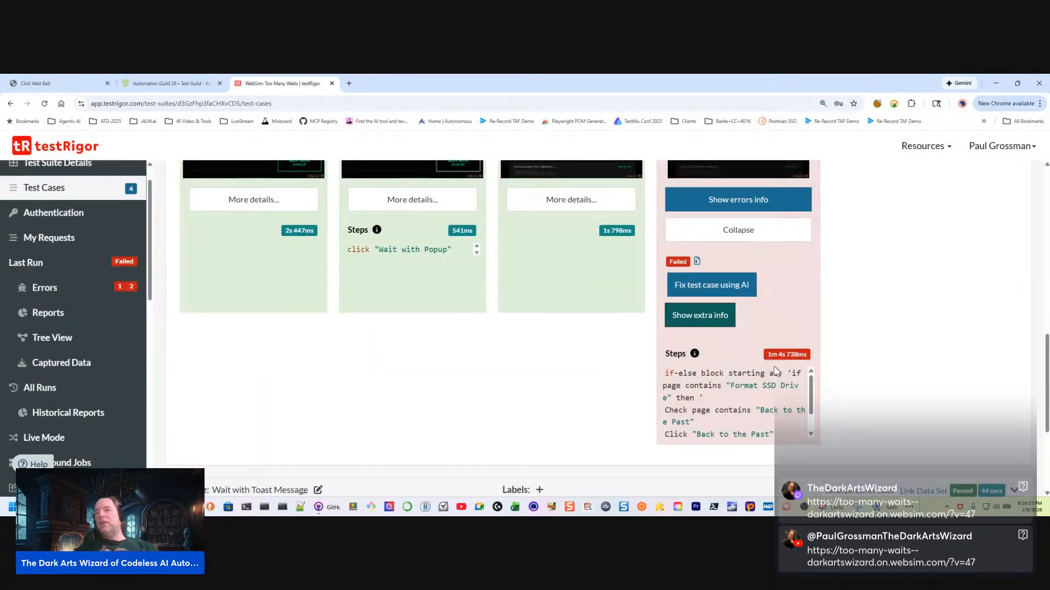
# Watch the Wait with Popup run video, compare it with the "Format SSD Drive" condition and click "Later" command, and close it
pyautogui.scroll(2, 775, 371)
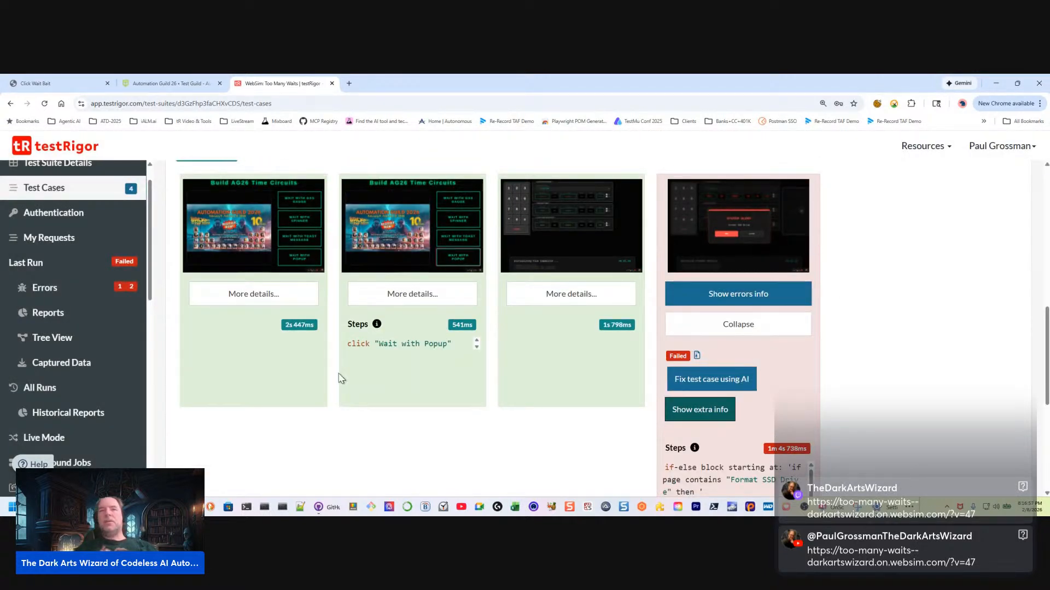
pyautogui.scroll(3, 536, 421)
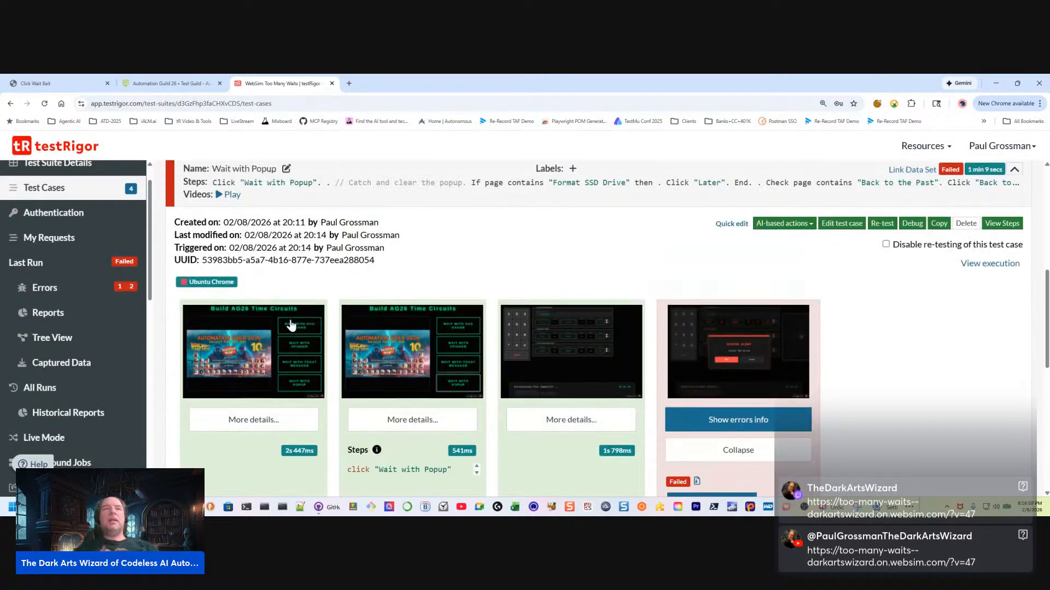
pyautogui.click(232, 196)
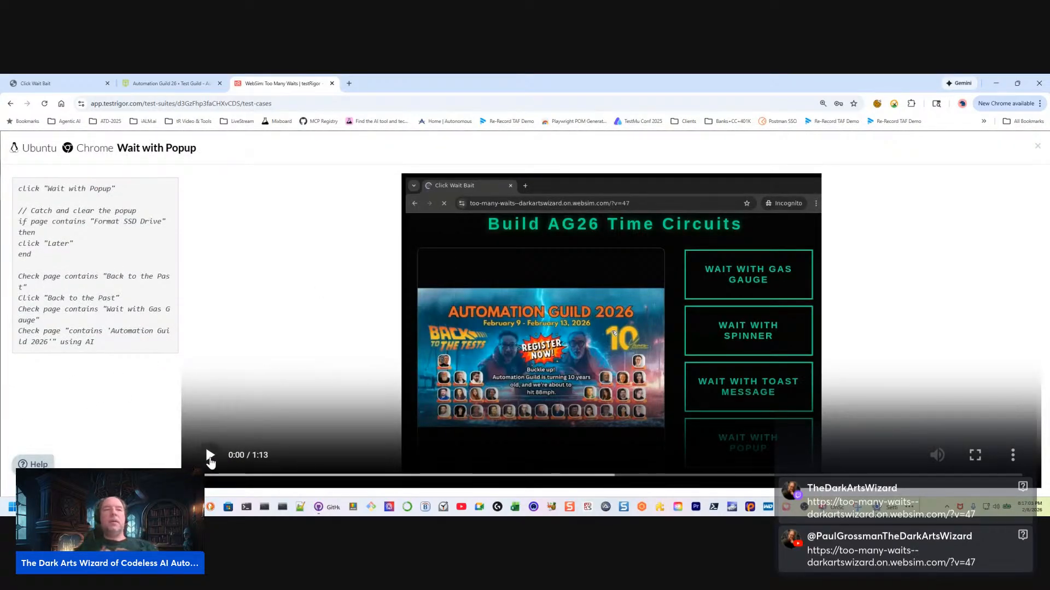
pyautogui.click(210, 458)
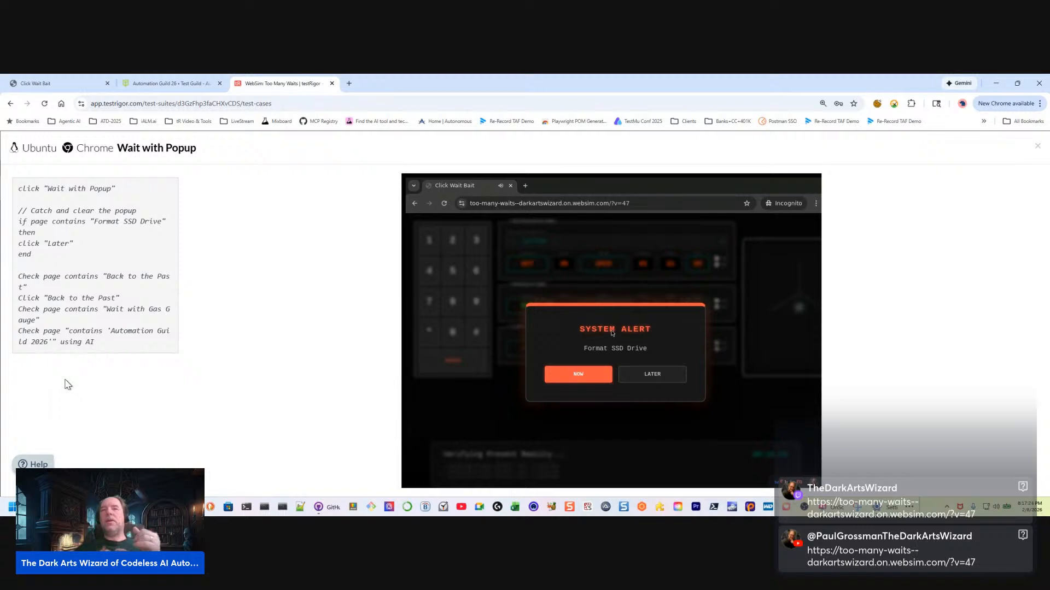
pyautogui.moveTo(649, 280)
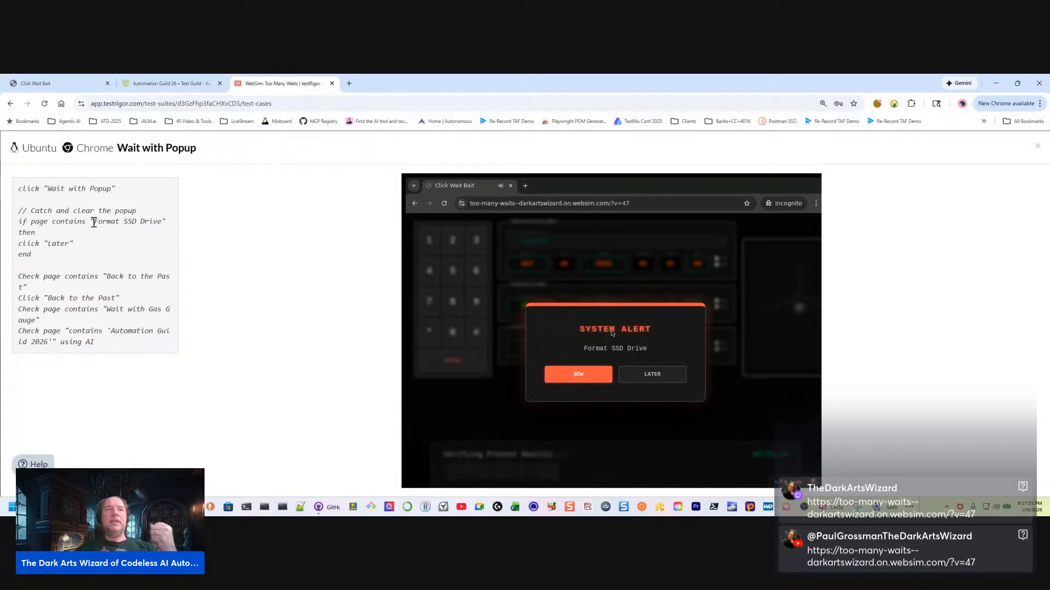
pyautogui.moveTo(94, 223); pyautogui.dragTo(162, 220)
pyautogui.moveTo(75, 244); pyautogui.dragTo(5, 245)
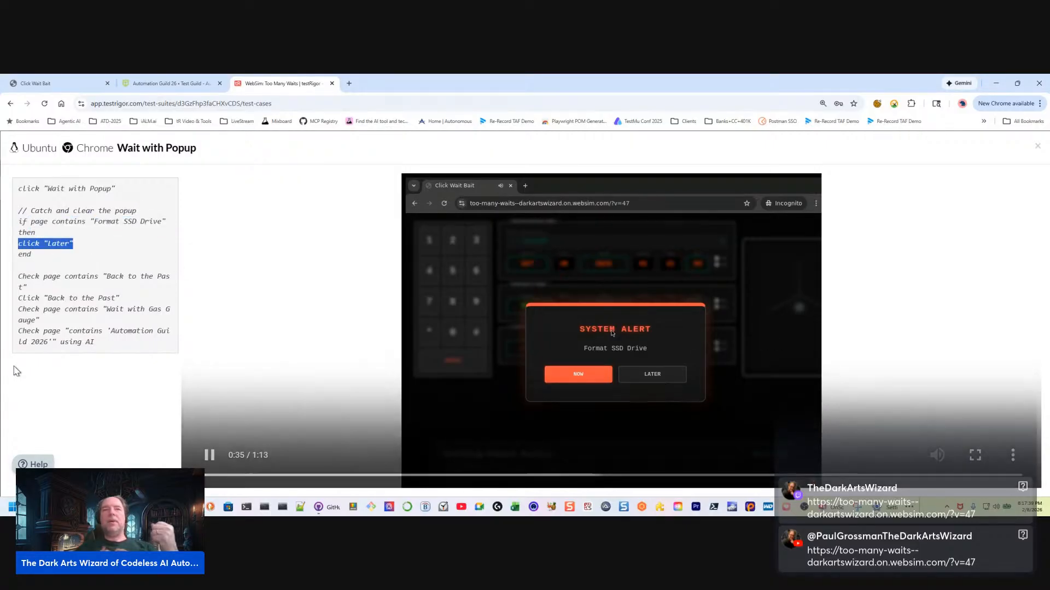
pyautogui.click(69, 371)
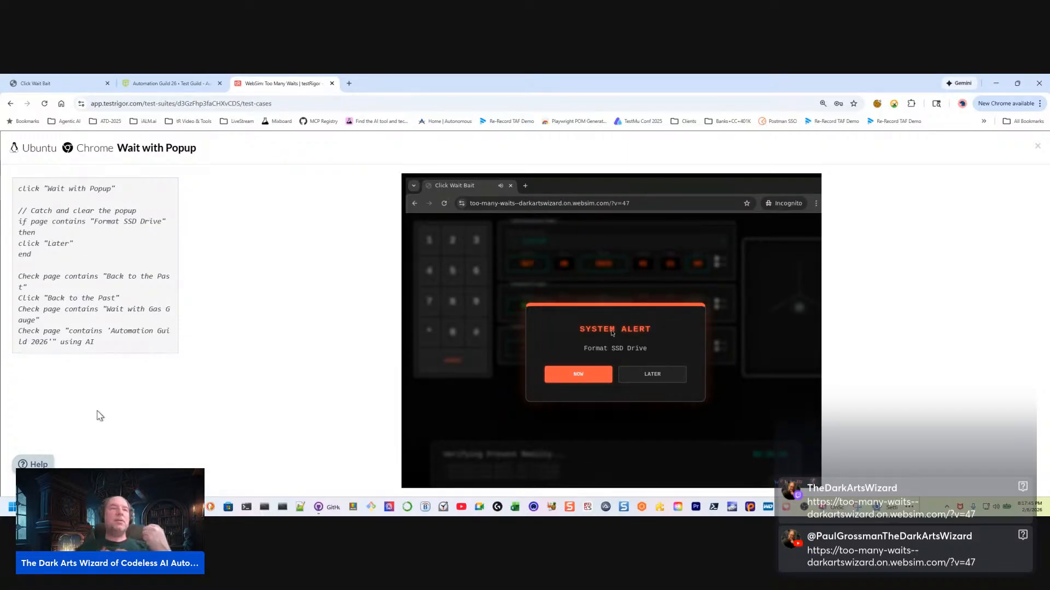
pyautogui.click(1037, 146)
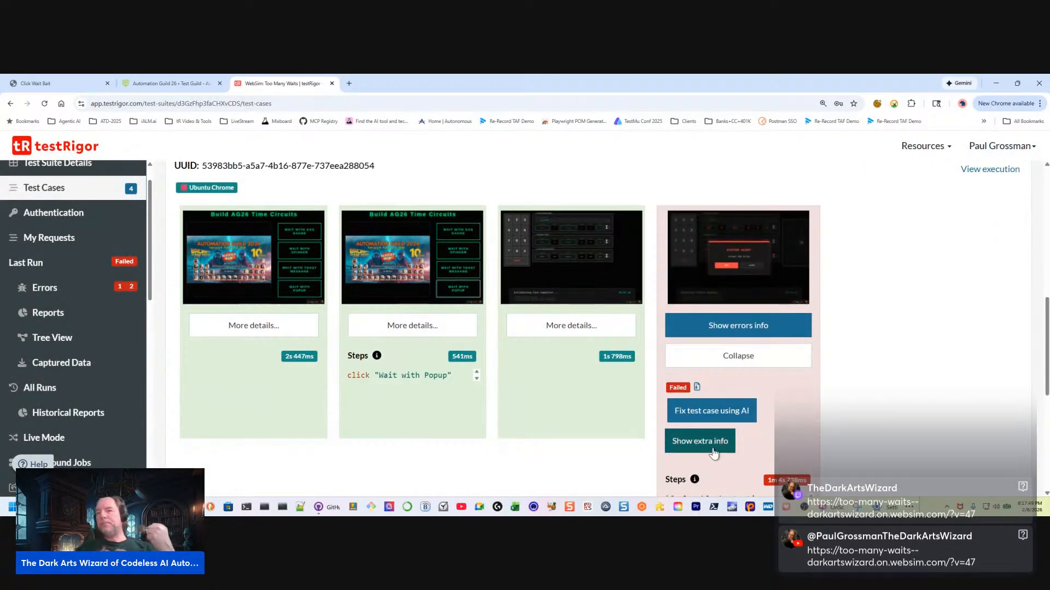
# Start and confirm the AI fix for the failed Wait with Popup test case, and follow its retest
pyautogui.click(723, 416)
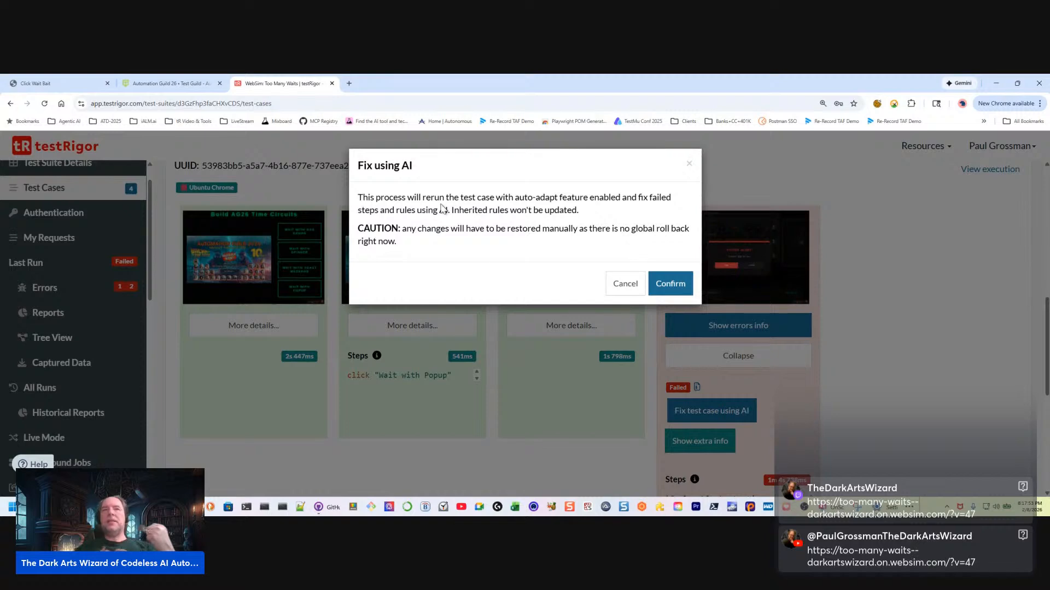
pyautogui.click(673, 284)
pyautogui.scroll(-2, 956, 359)
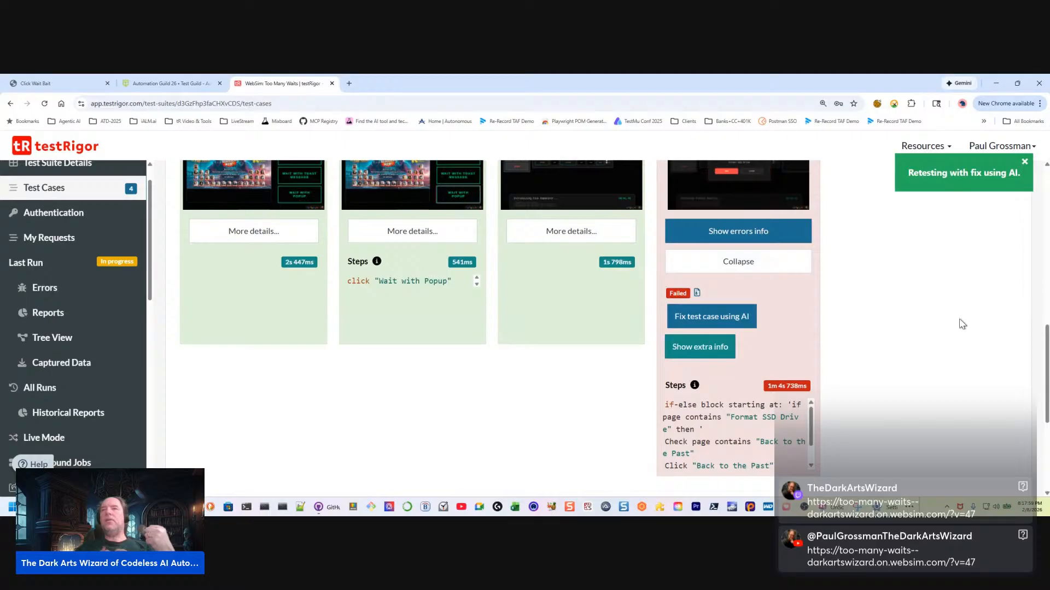
pyautogui.scroll(4, 907, 298)
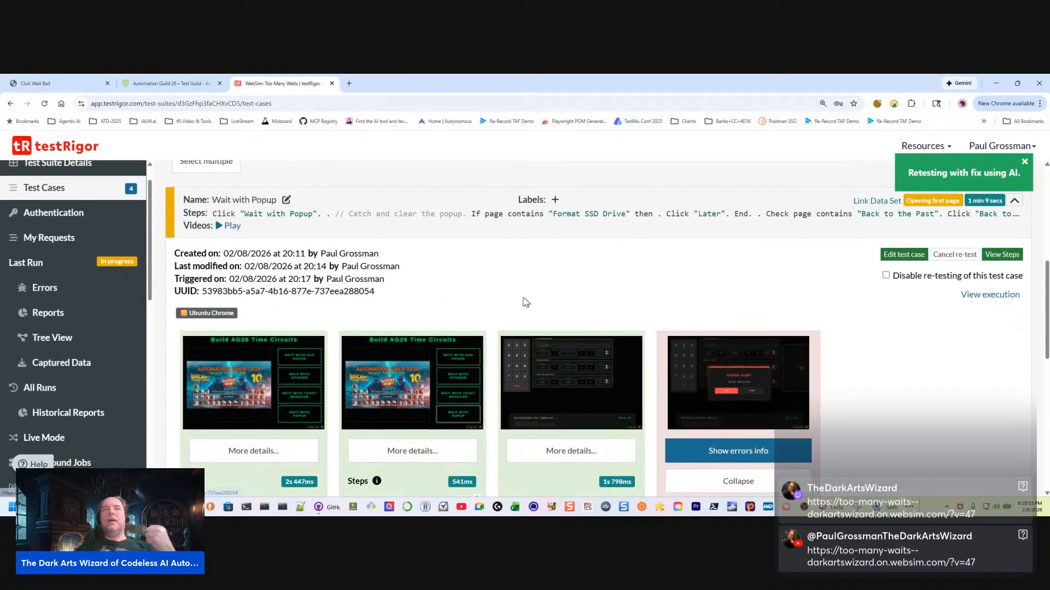
pyautogui.scroll(-2, 843, 322)
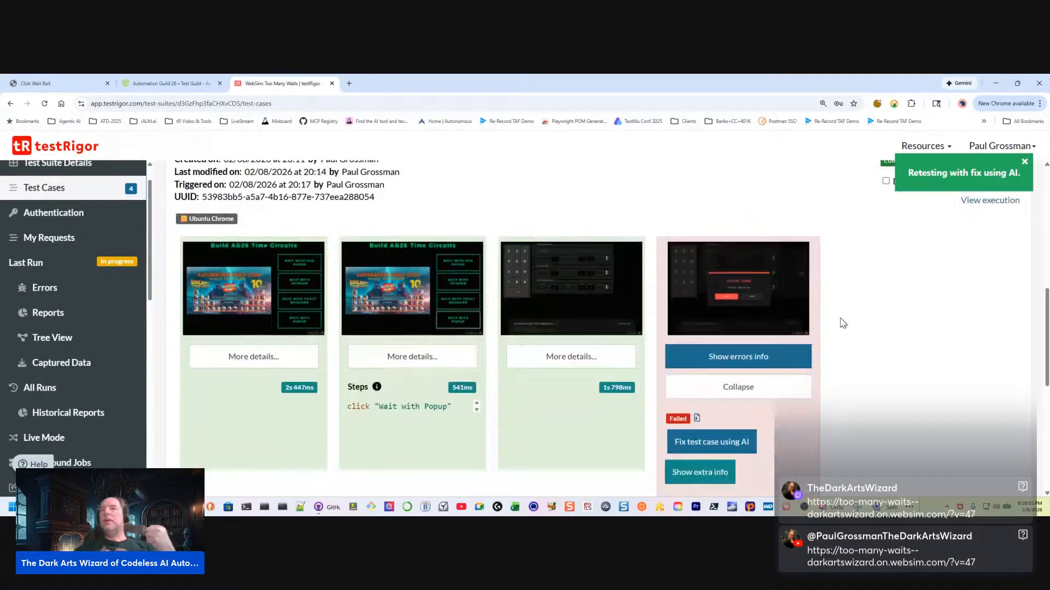
pyautogui.scroll(-2, 837, 323)
pyautogui.scroll(2, 836, 322)
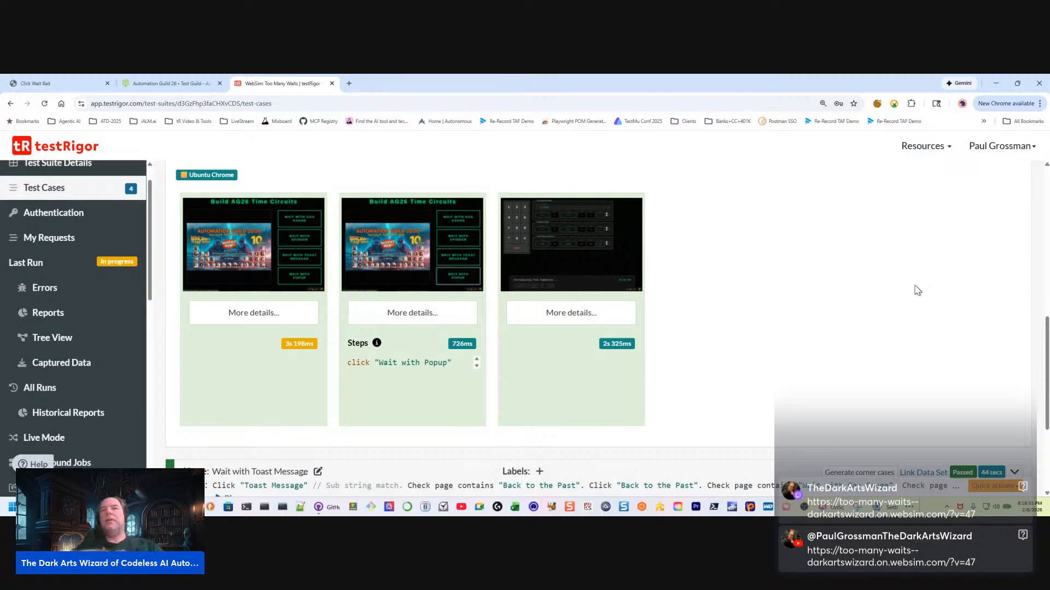
# Expand the Wait with Popup steps summary and examine the blank separators after the "Wait with Popup" click and "End", plus the closing page checks
pyautogui.scroll(2, 913, 285)
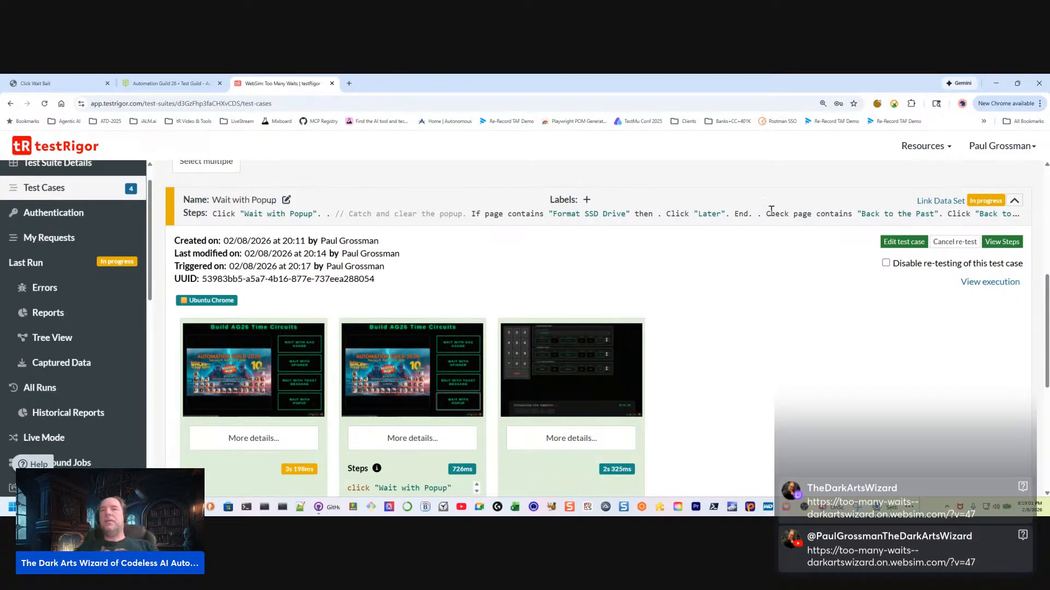
pyautogui.moveTo(767, 213); pyautogui.dragTo(744, 214)
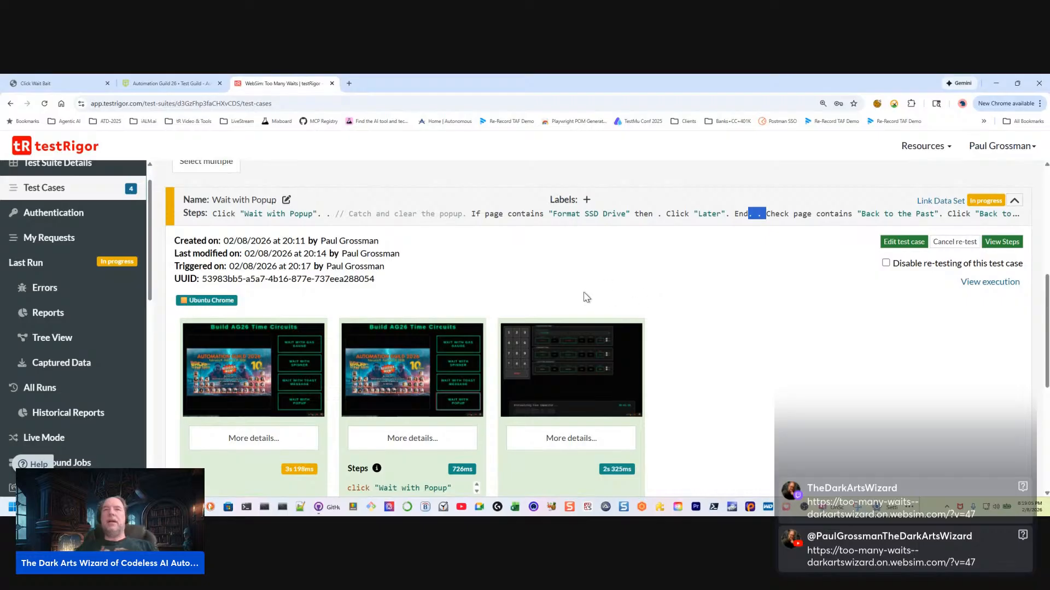
pyautogui.moveTo(332, 216); pyautogui.dragTo(325, 215)
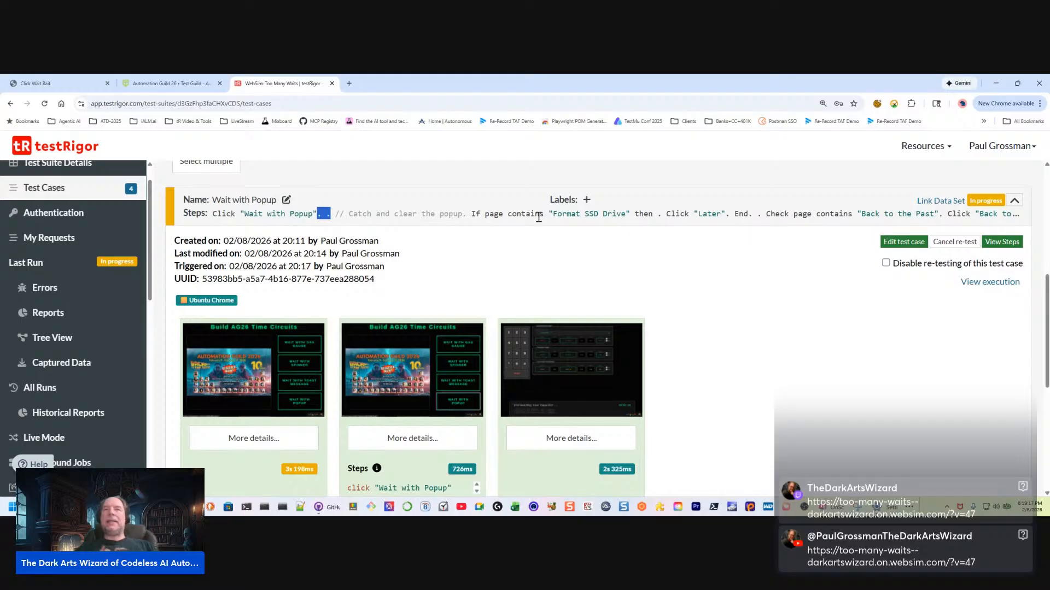
pyautogui.moveTo(748, 213); pyautogui.dragTo(765, 214)
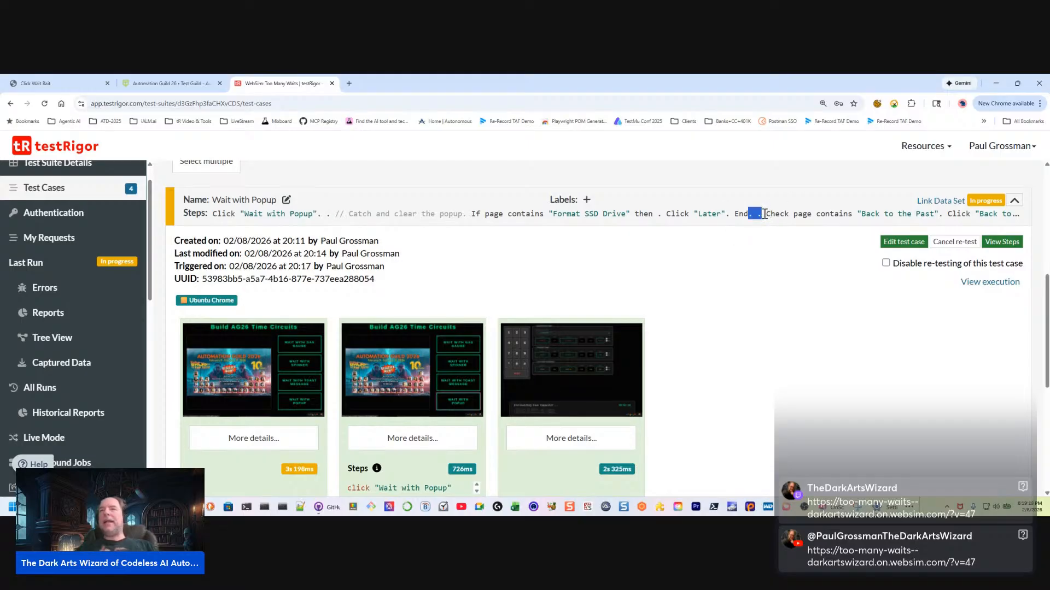
pyautogui.click(1016, 224)
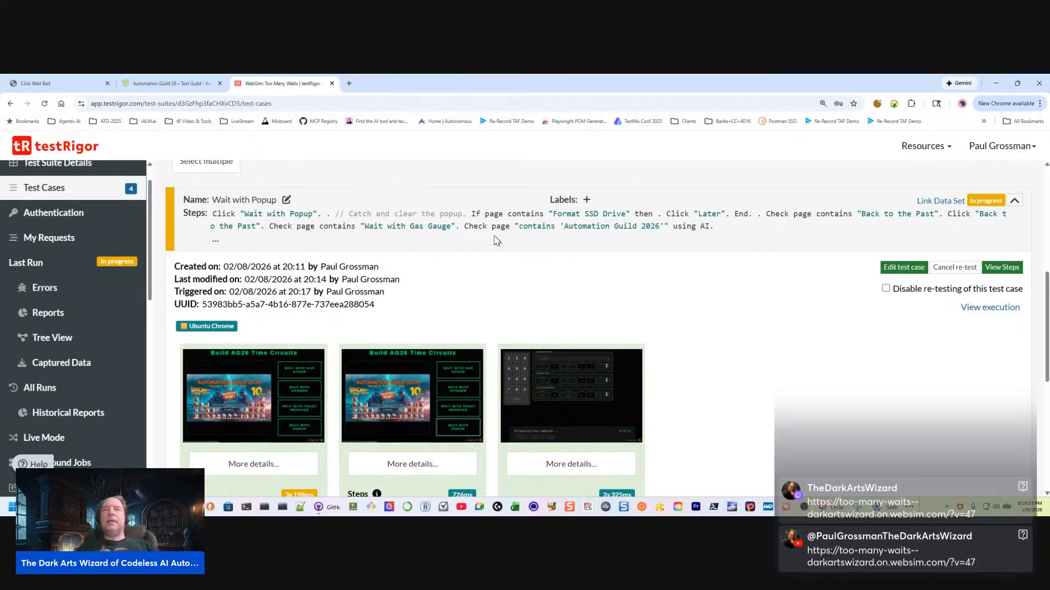
pyautogui.moveTo(750, 218); pyautogui.dragTo(766, 218)
pyautogui.moveTo(322, 215); pyautogui.dragTo(337, 214)
pyautogui.click(467, 226)
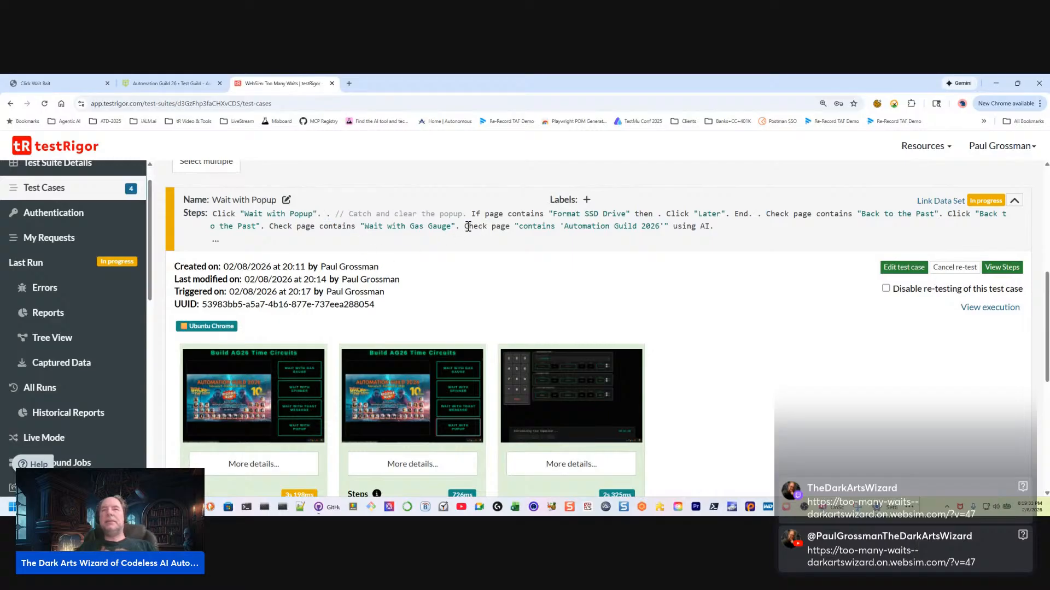
# Follow the retest to its failing step, open the crash info, and read the auto-adapt and Auto Heal errors for the "Back to the Past" command
pyautogui.scroll(-2, 693, 304)
pyautogui.scroll(2, 694, 305)
pyautogui.scroll(-3, 760, 342)
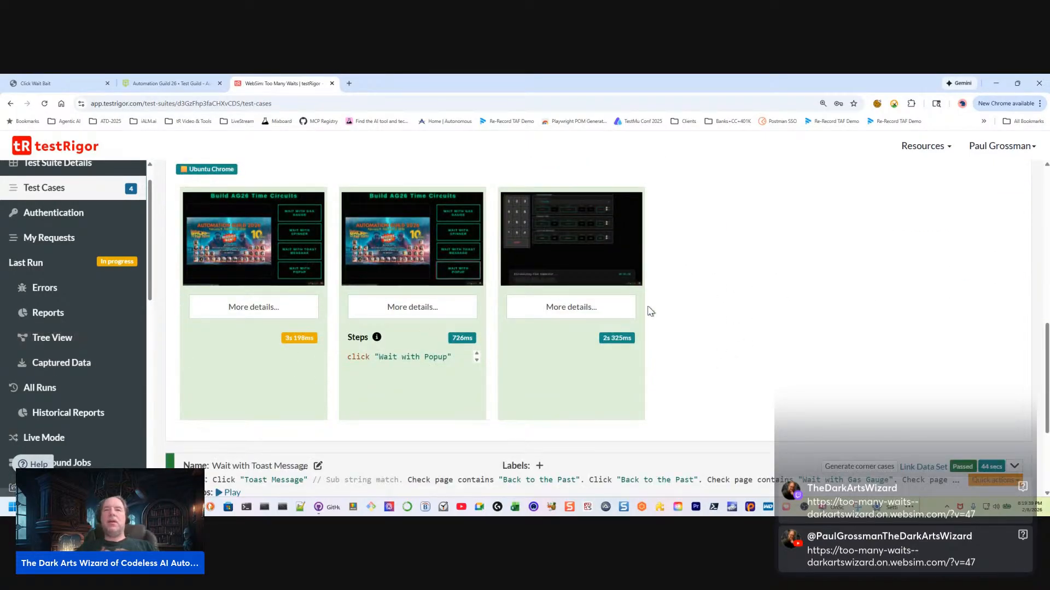
pyautogui.scroll(-2, 800, 287)
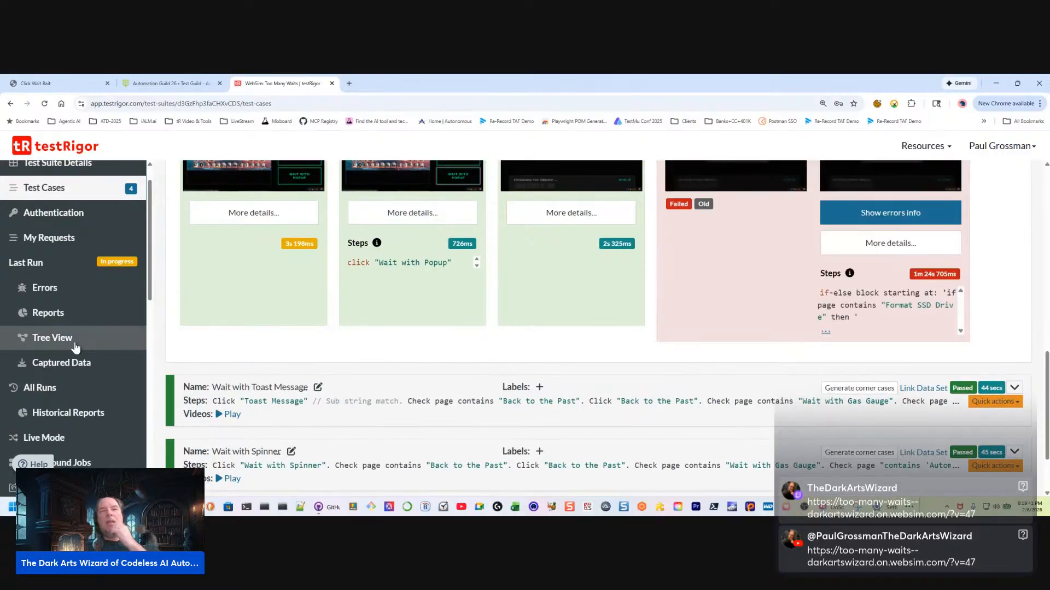
pyautogui.scroll(3, 777, 435)
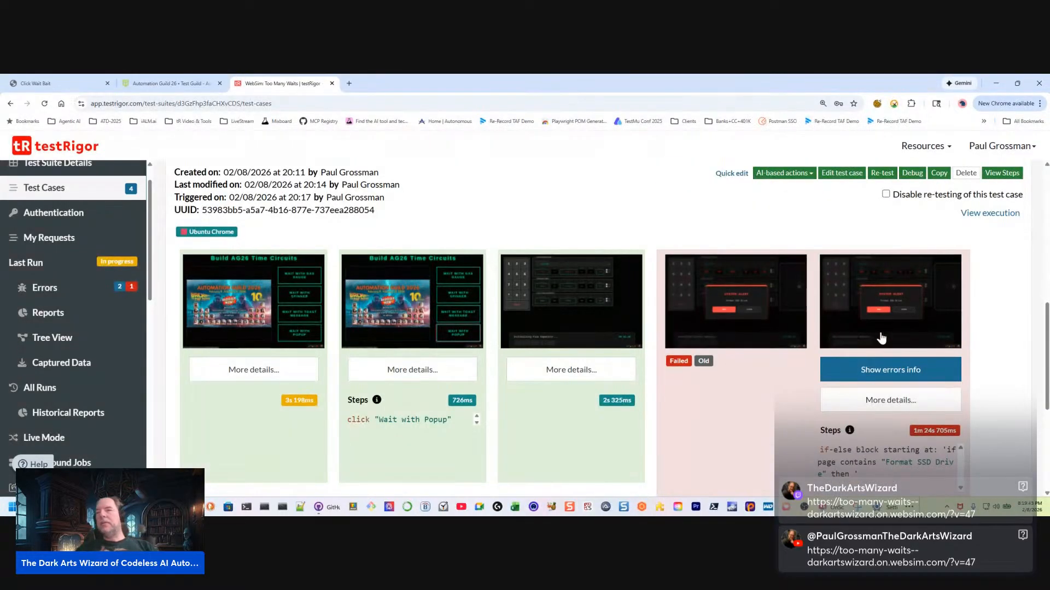
pyautogui.click(902, 371)
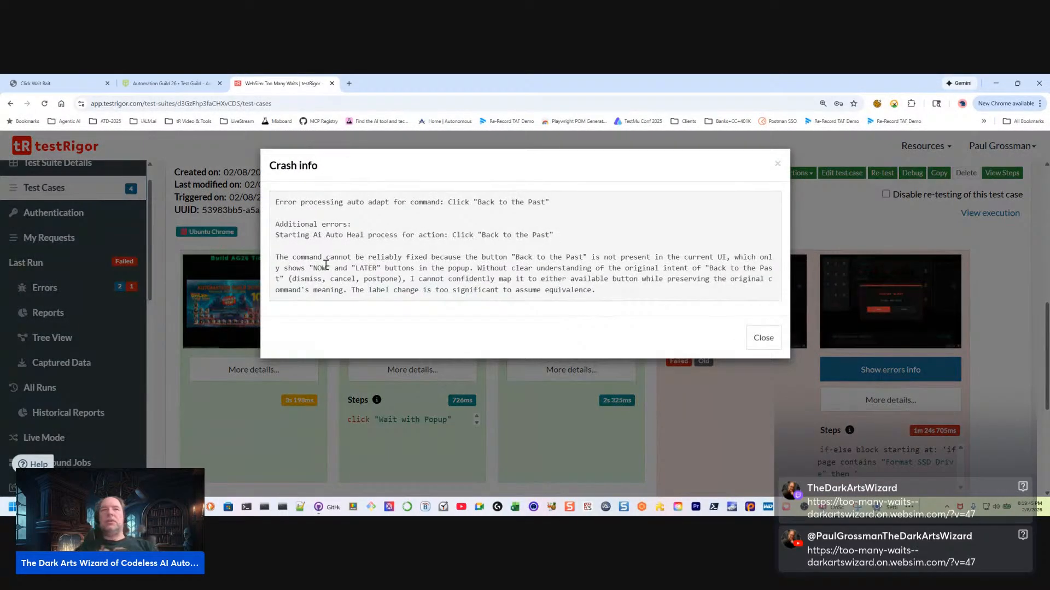
pyautogui.moveTo(448, 202); pyautogui.dragTo(551, 203)
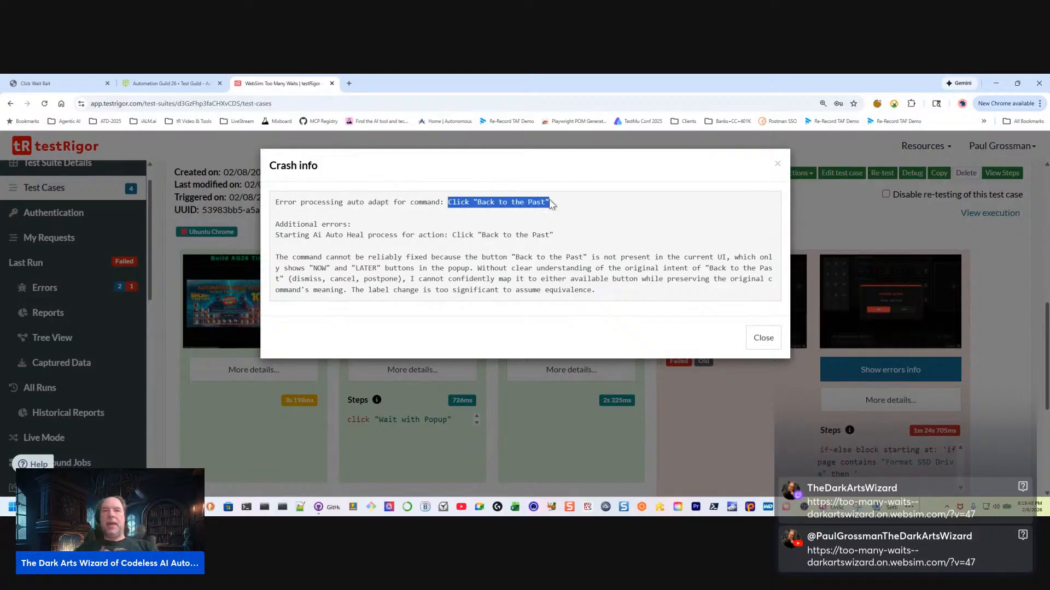
pyautogui.click(310, 234)
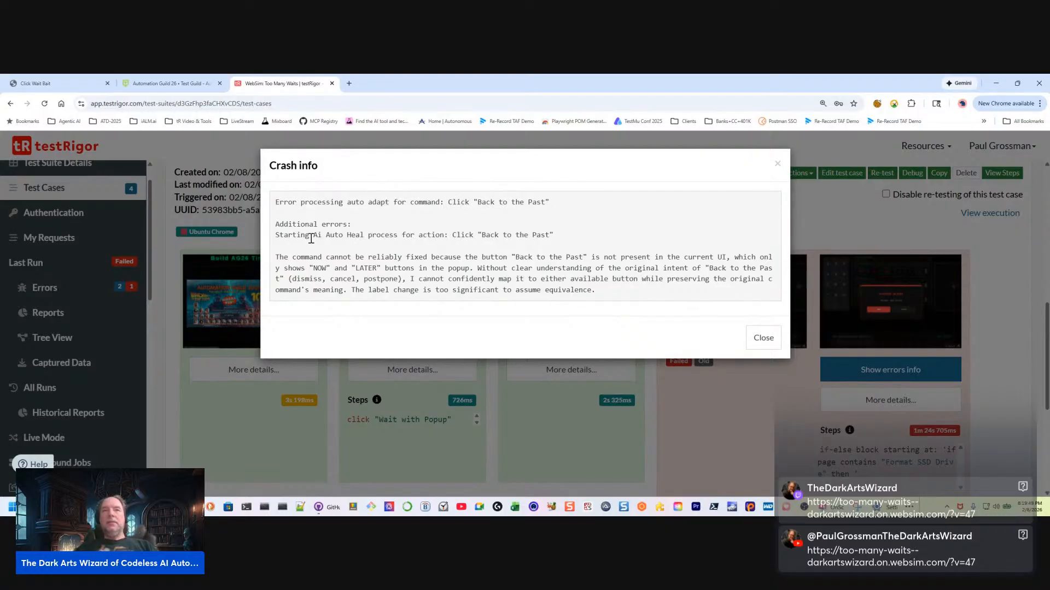
pyautogui.moveTo(327, 235); pyautogui.dragTo(573, 242)
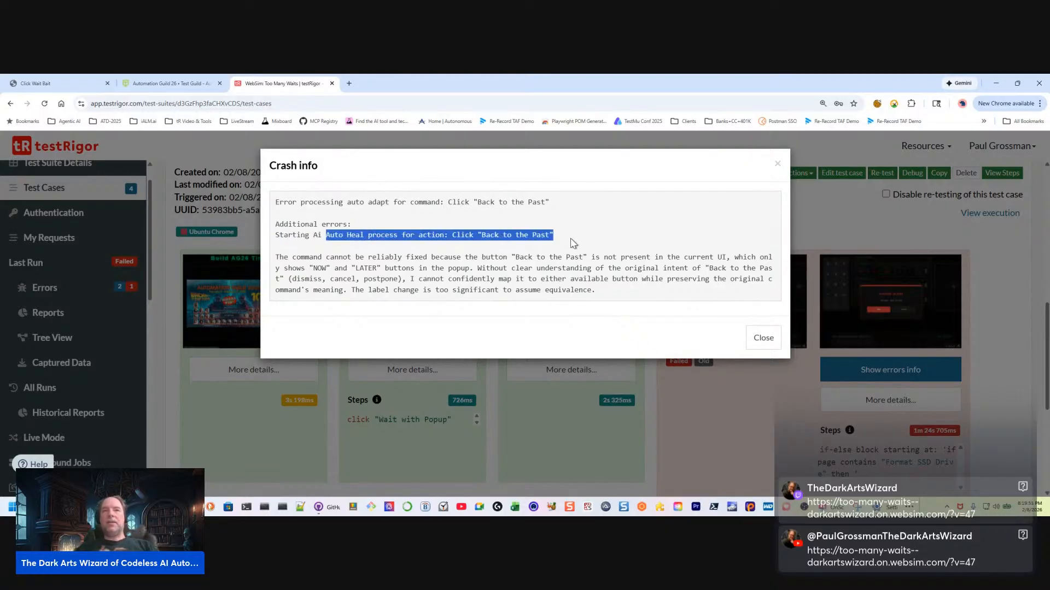
pyautogui.click(292, 261)
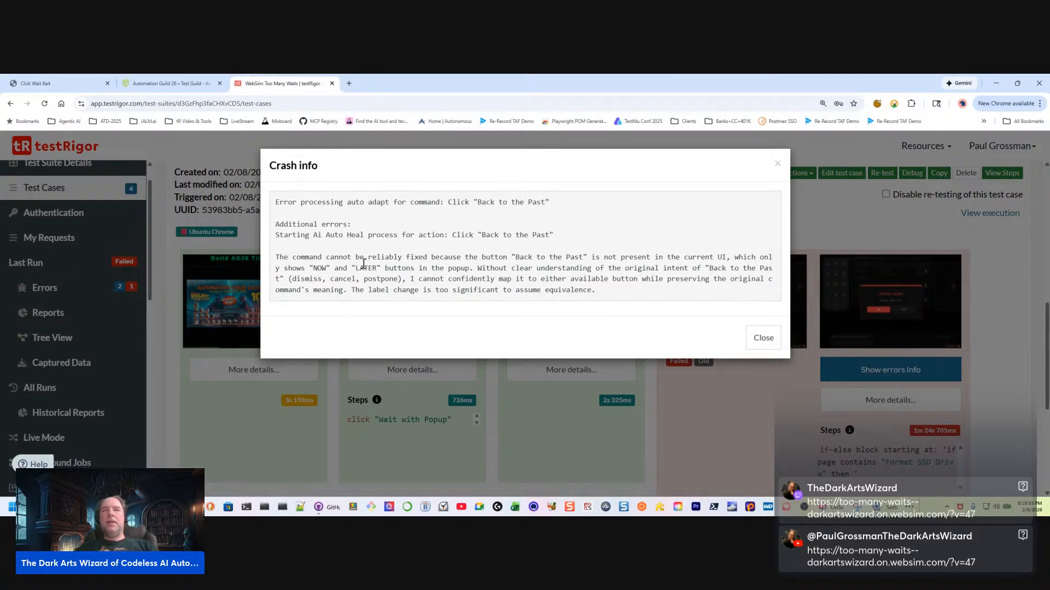
# Read the AI's explanation about the "Back to the Past" button and the popup's "NOW" and "LATER" buttons, and close the crash info
pyautogui.moveTo(434, 257); pyautogui.dragTo(715, 258)
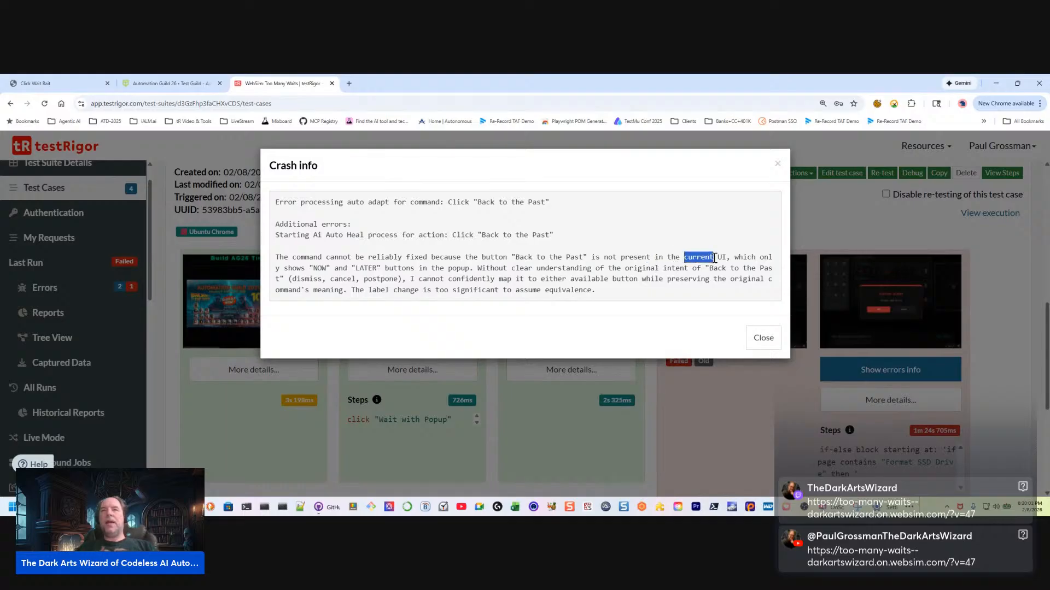
pyautogui.click(280, 271)
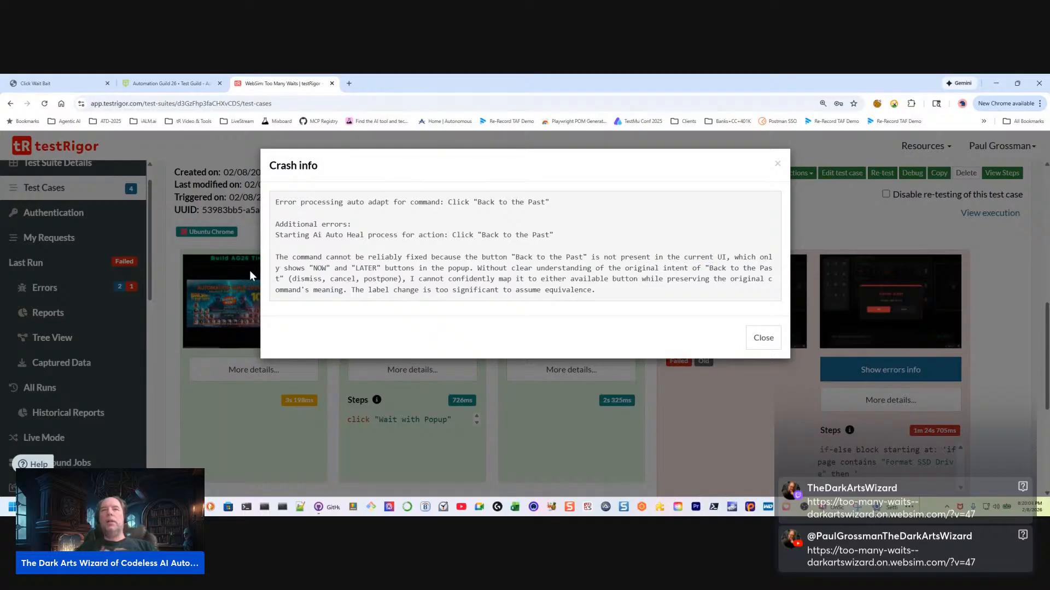
pyautogui.moveTo(760, 260); pyautogui.dragTo(803, 262)
pyautogui.click(291, 268)
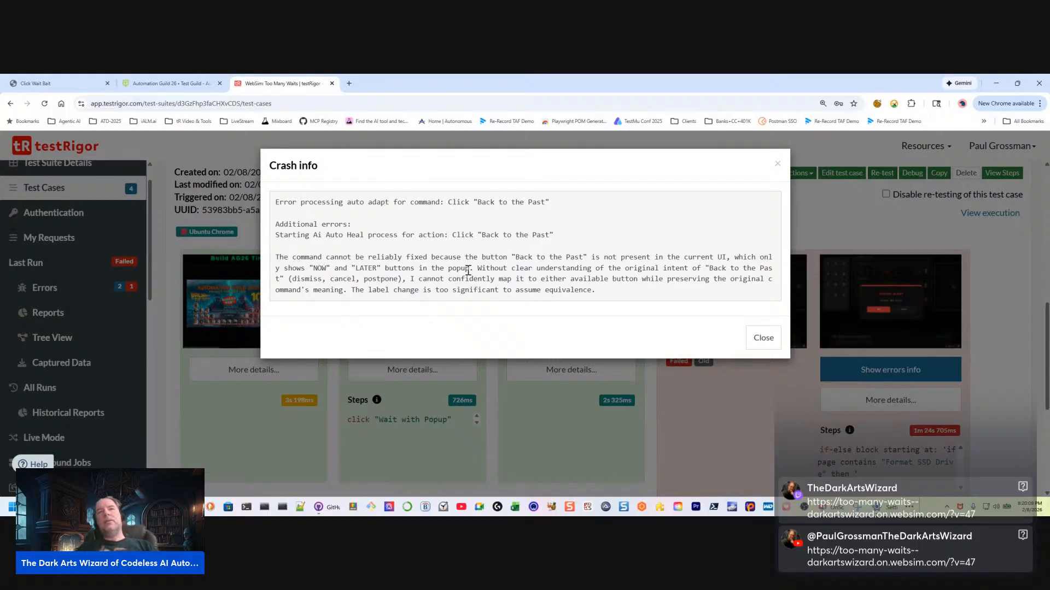
pyautogui.moveTo(472, 270); pyautogui.dragTo(269, 276)
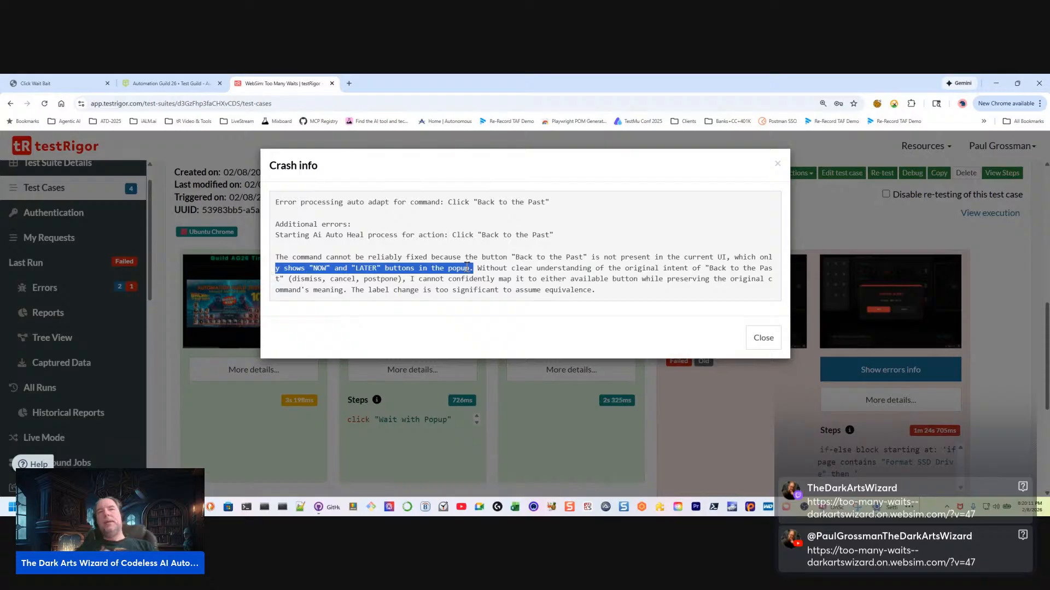
pyautogui.click(506, 269)
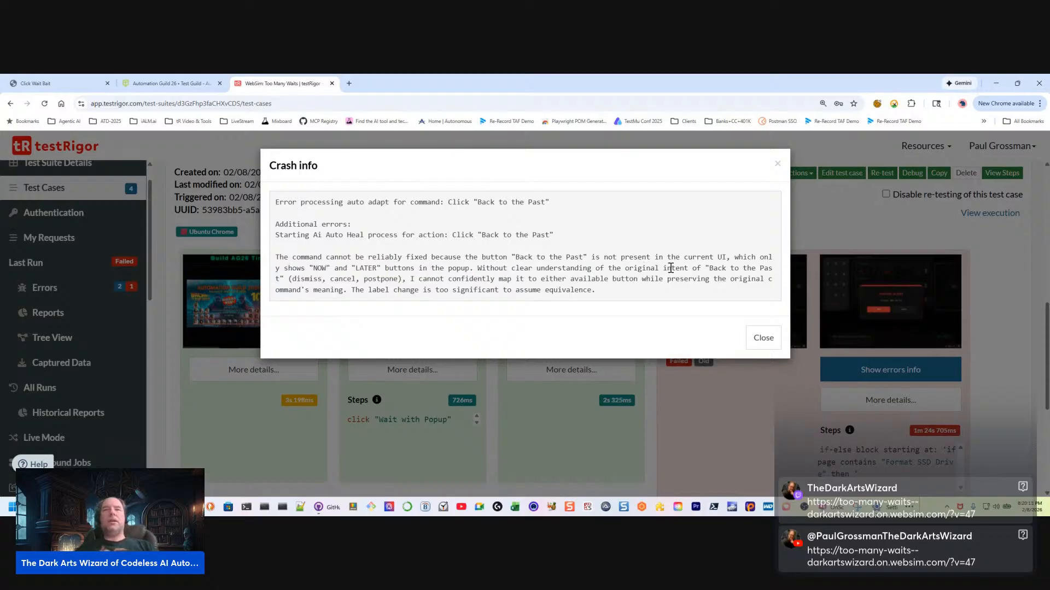
pyautogui.moveTo(705, 270); pyautogui.dragTo(281, 278)
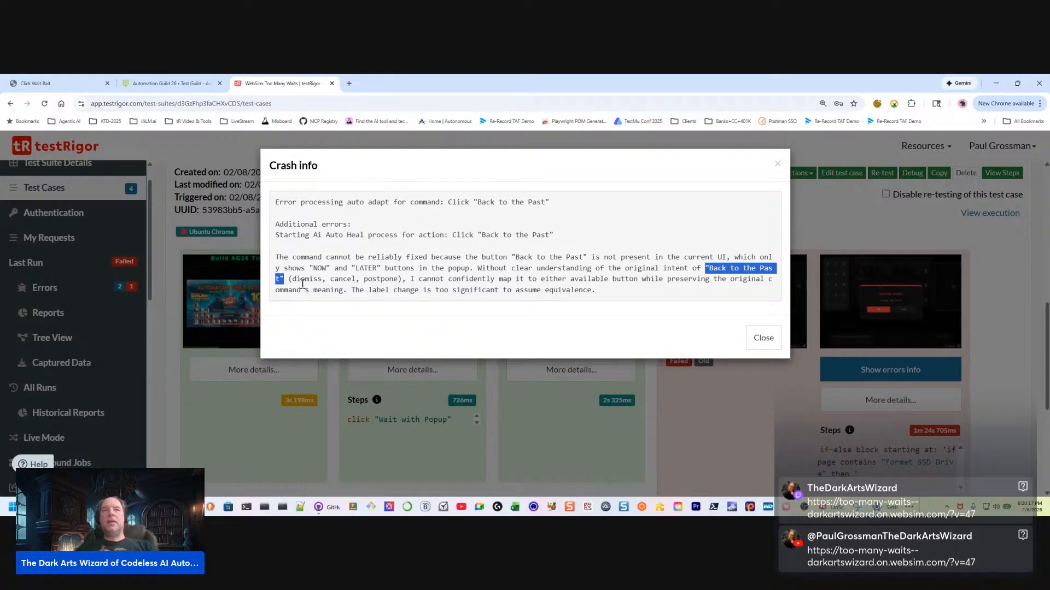
pyautogui.moveTo(289, 280); pyautogui.dragTo(410, 279)
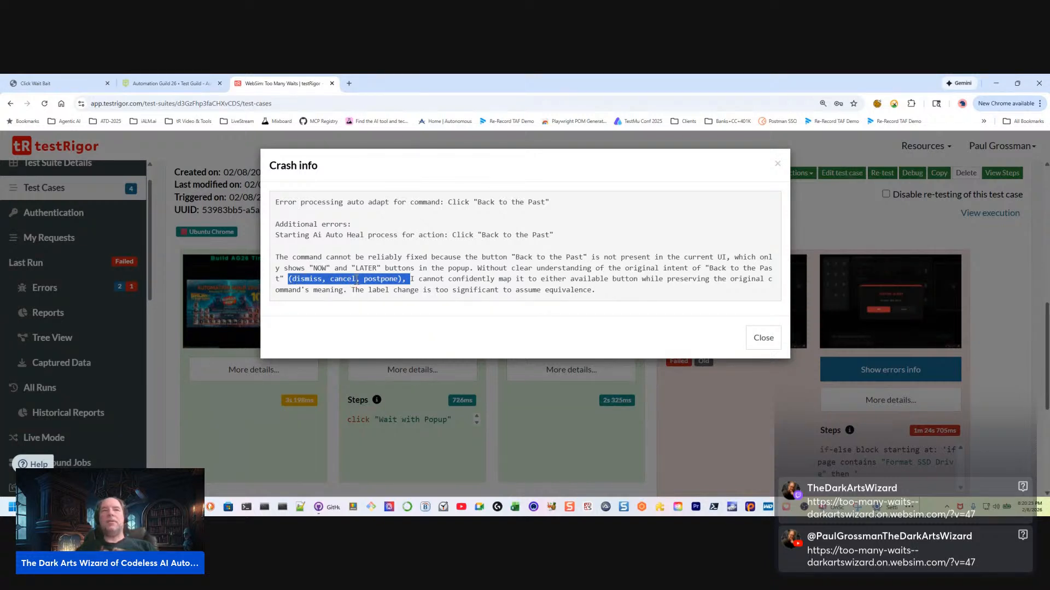
pyautogui.click(426, 277)
pyautogui.moveTo(408, 280); pyautogui.dragTo(550, 291)
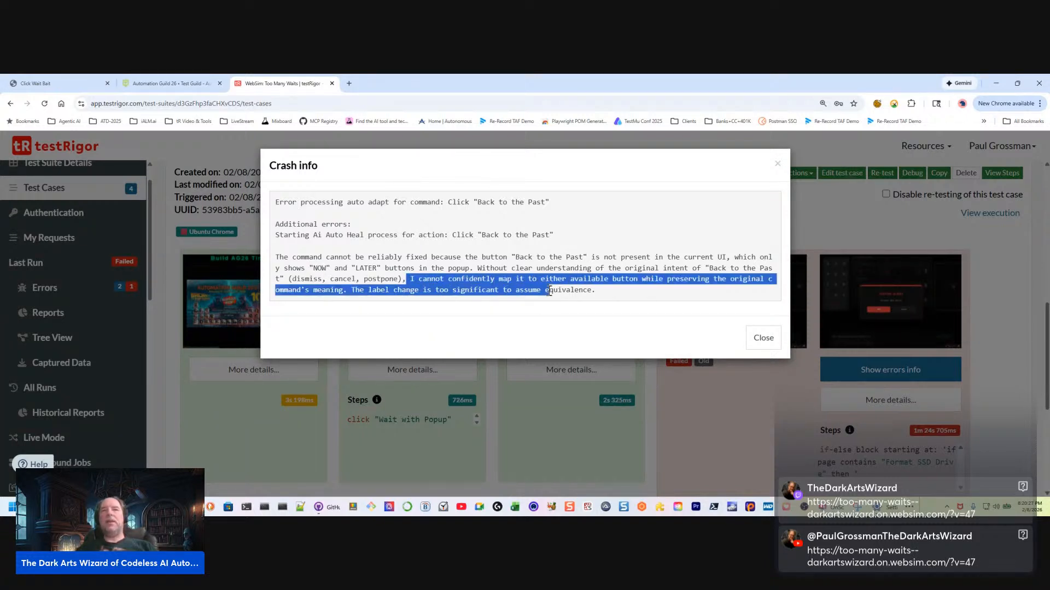
pyautogui.click(610, 289)
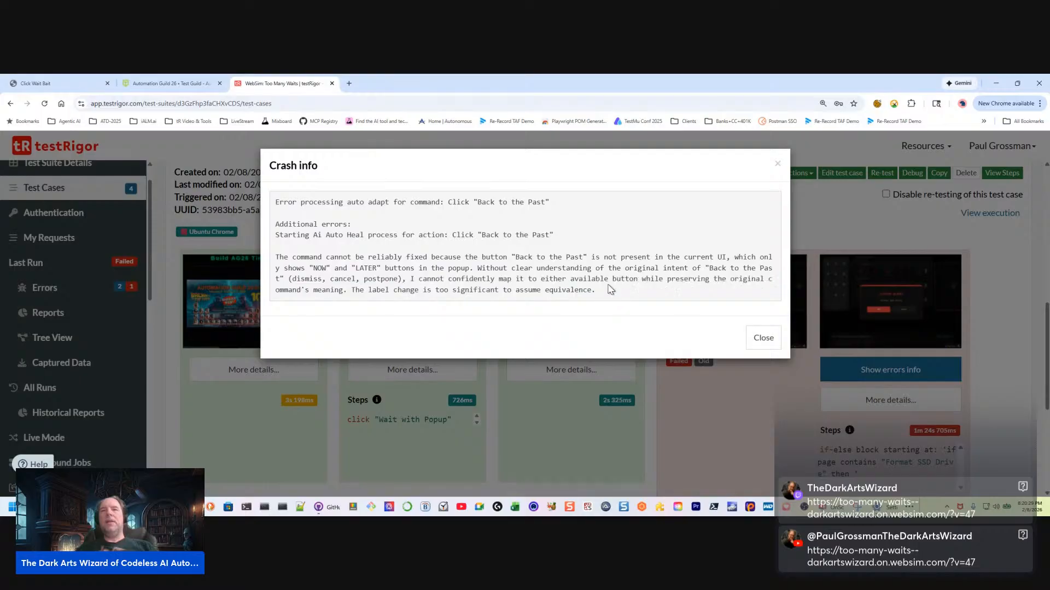
pyautogui.click(763, 337)
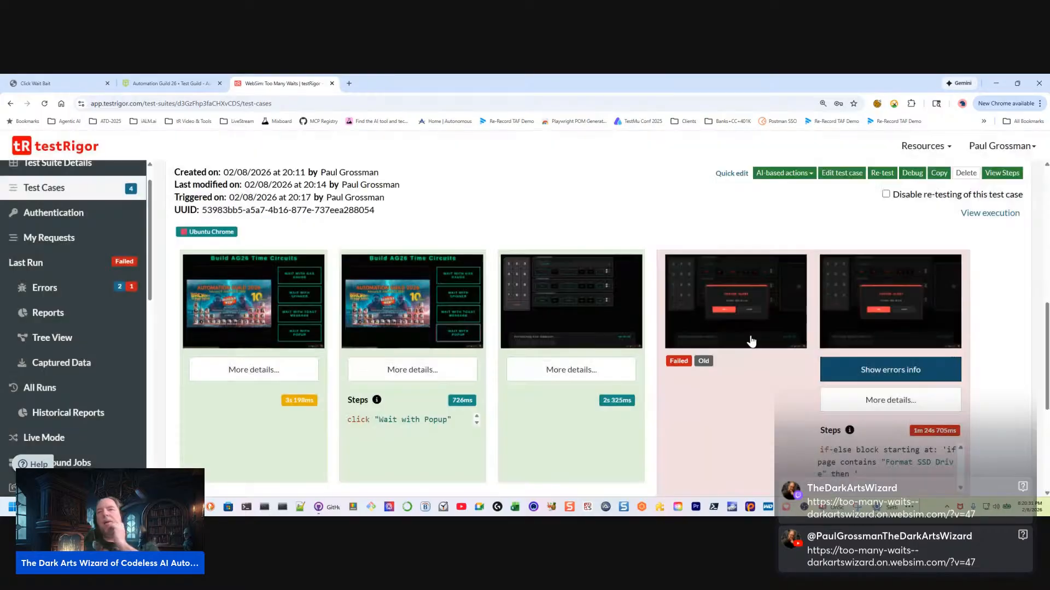
# Open the Wait with Popup test case for quick editing and review the "Catch and clear the popup" comment above its if block
pyautogui.click(731, 174)
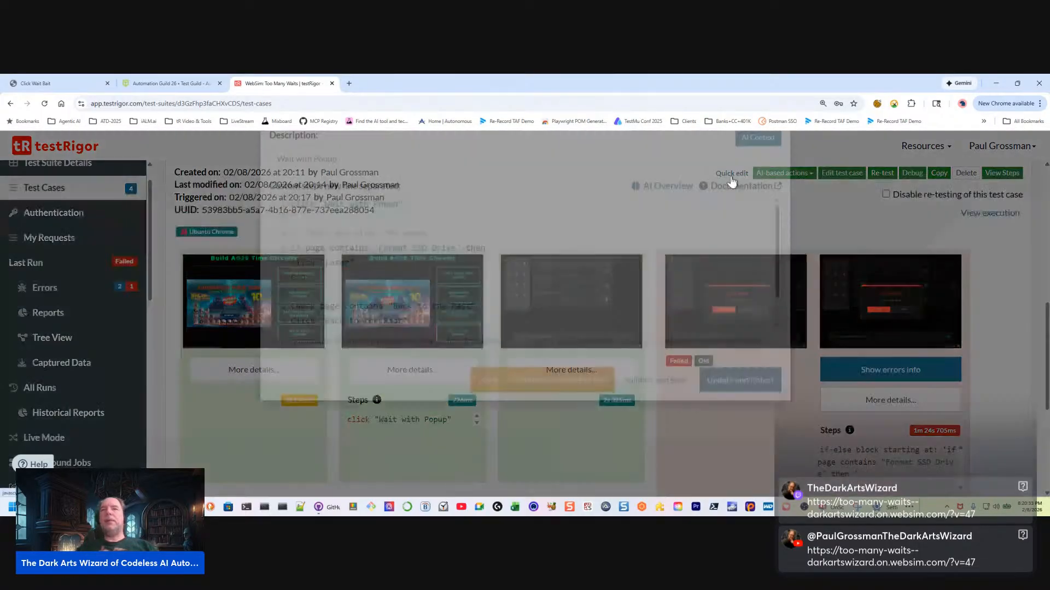
pyautogui.click(352, 349)
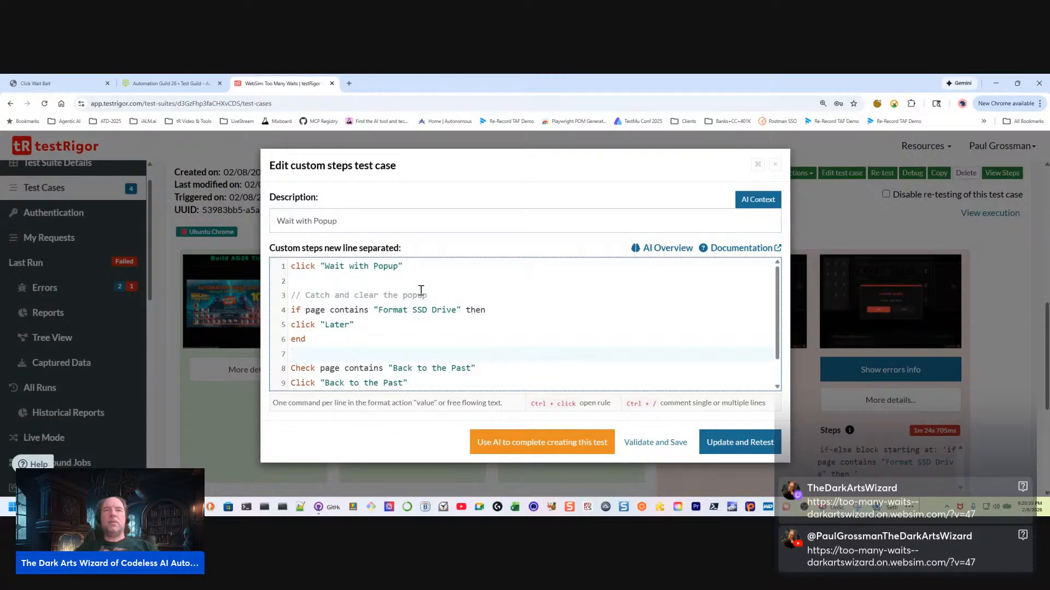
pyautogui.click(441, 295)
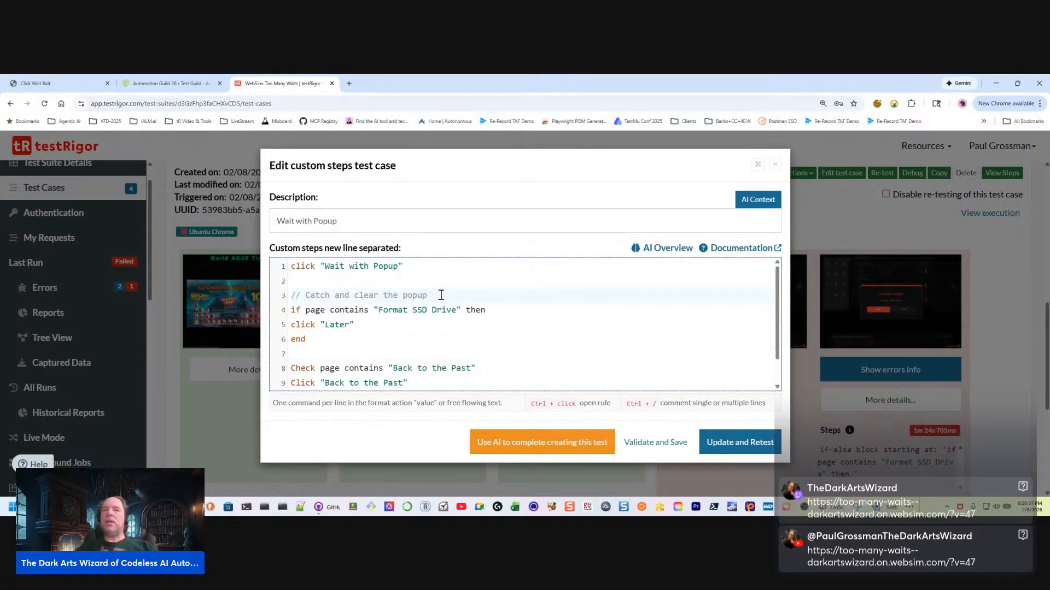
pyautogui.moveTo(440, 295); pyautogui.dragTo(279, 299)
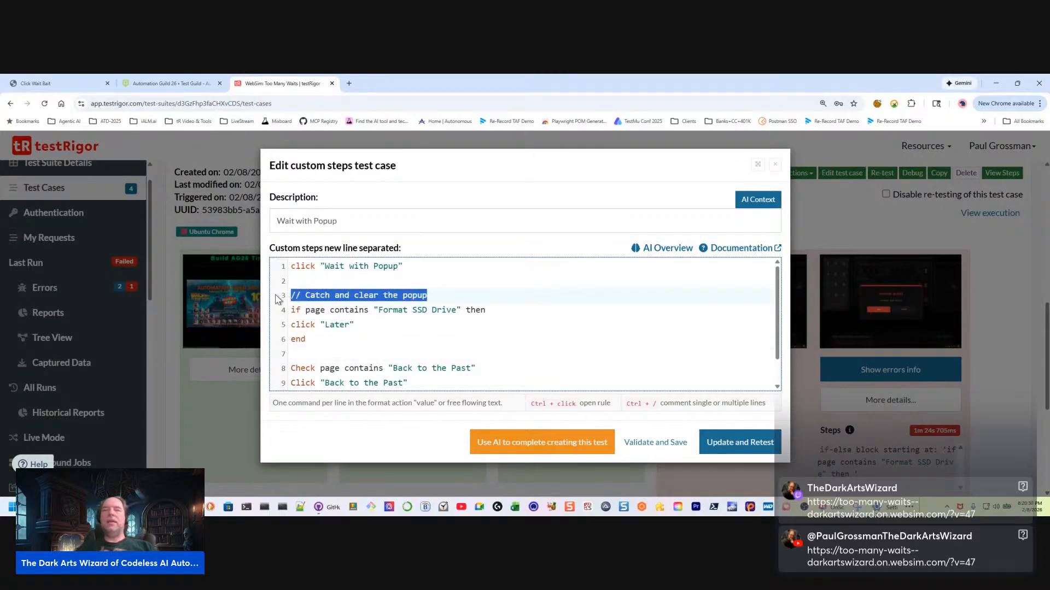
pyautogui.click(448, 298)
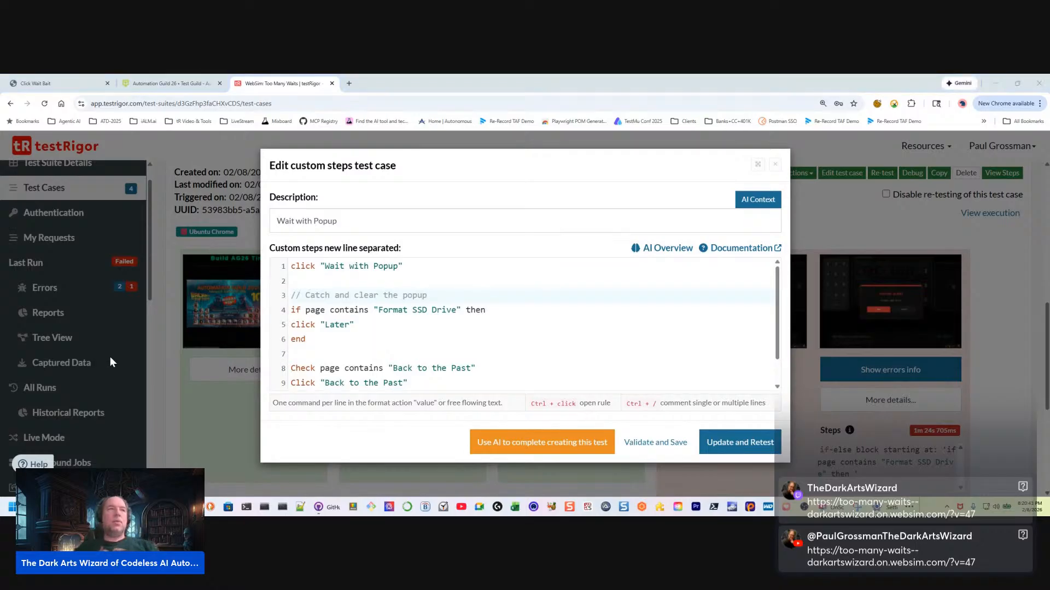
# Switch to the WebSim page, start its Wait with Popup sequence, and return to the testRigor test case editor
pyautogui.click(86, 88)
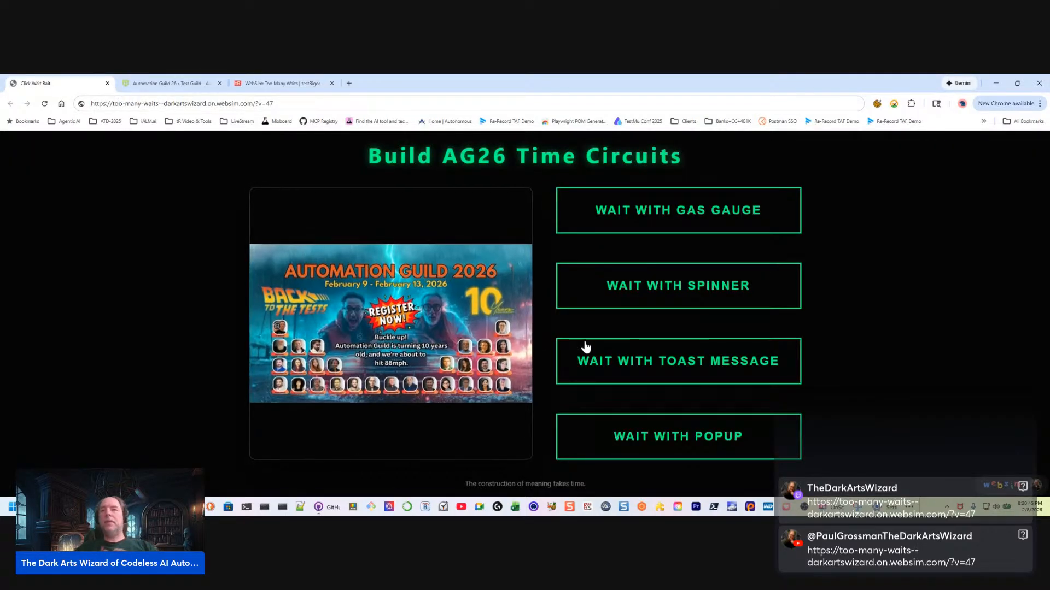
pyautogui.click(710, 438)
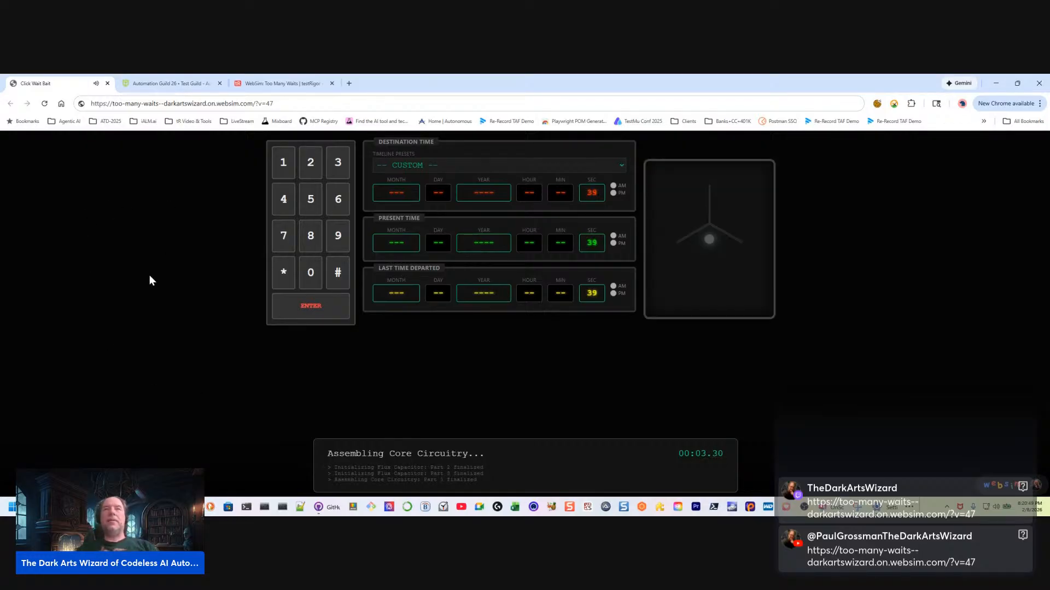
pyautogui.click(281, 84)
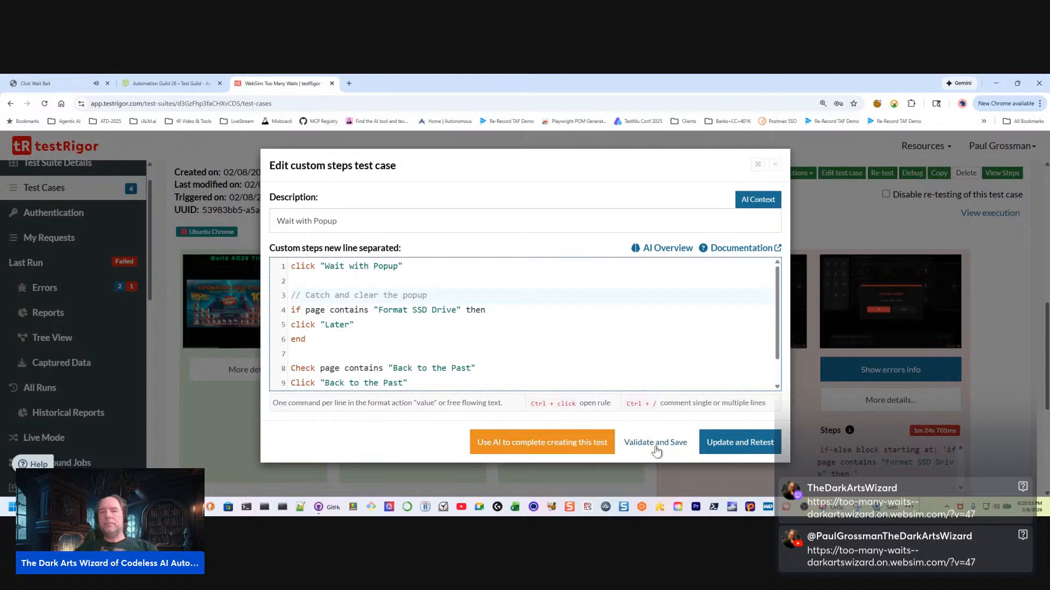
# Validate and save the Wait with Popup test case, and examine the old-screen screenshot of its failing step
pyautogui.click(658, 444)
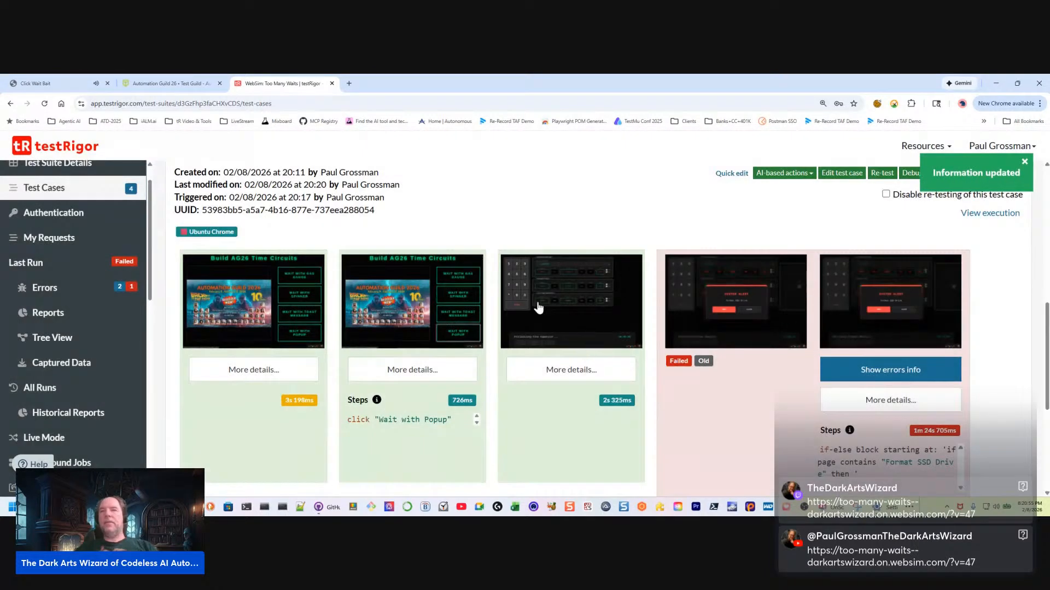
pyautogui.click(736, 300)
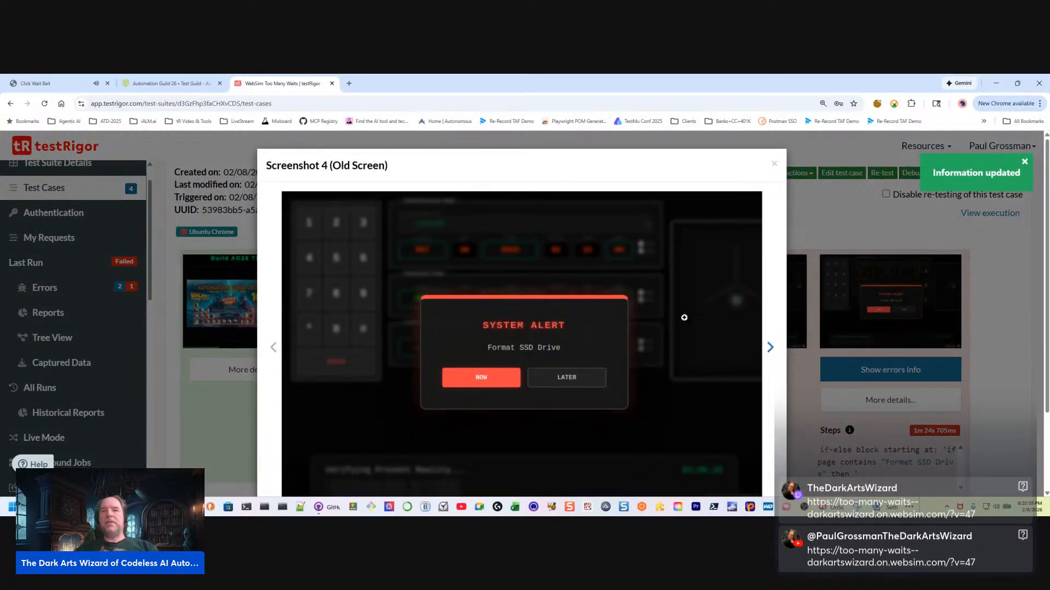
pyautogui.click(774, 163)
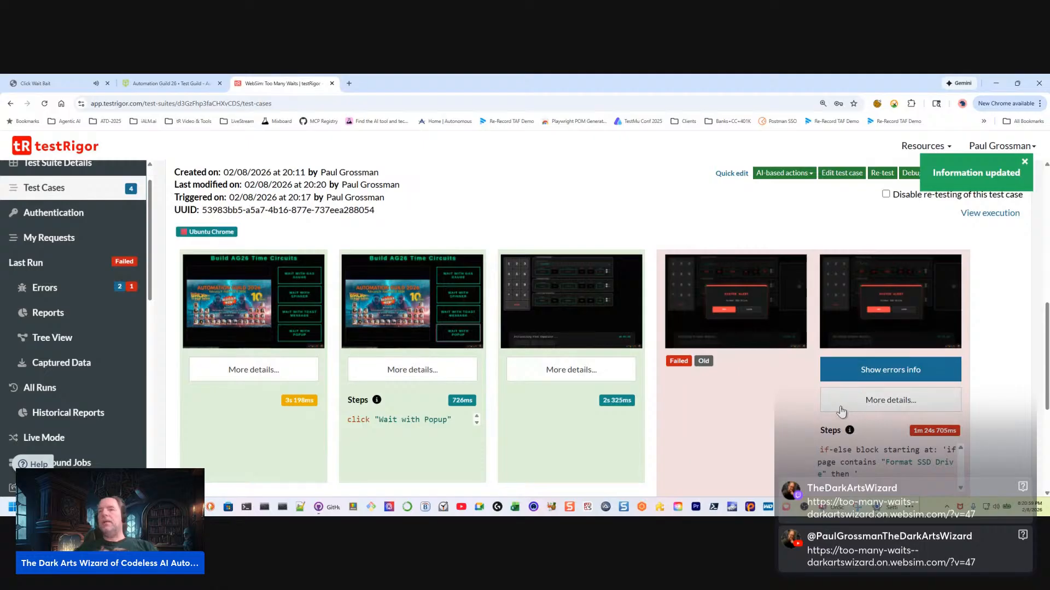
# Reword the Wait with Popup comment to "Catch and clear the System alert popup by clicking "Later"", and update and retest the case
pyautogui.click(725, 175)
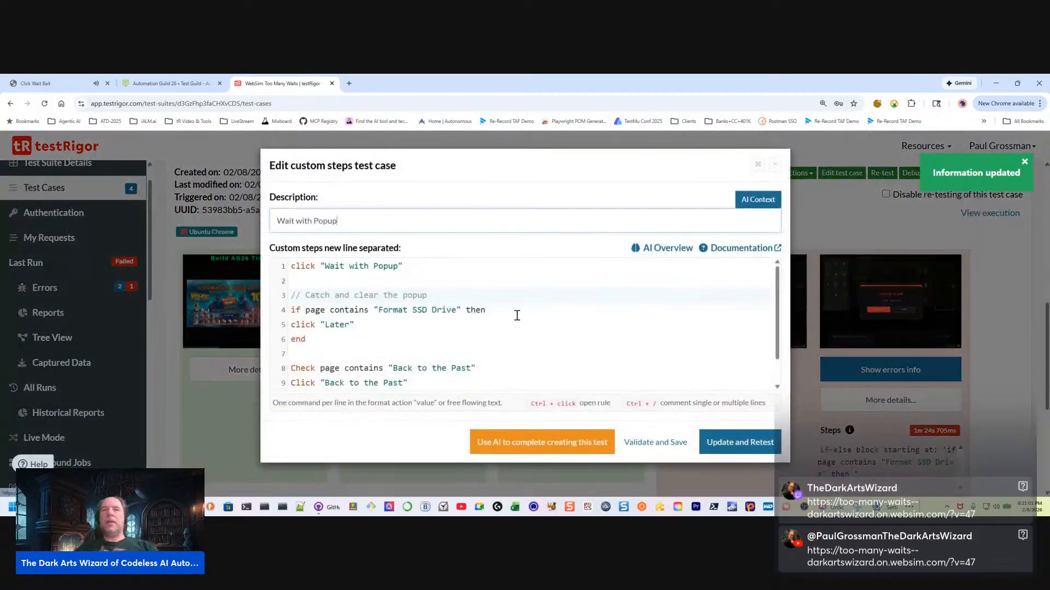
pyautogui.click(439, 293)
pyautogui.press('Left')
pyautogui.press('Left')
pyautogui.press('Left')
pyautogui.press('Left')
pyautogui.press('Left')
pyautogui.press('Left')
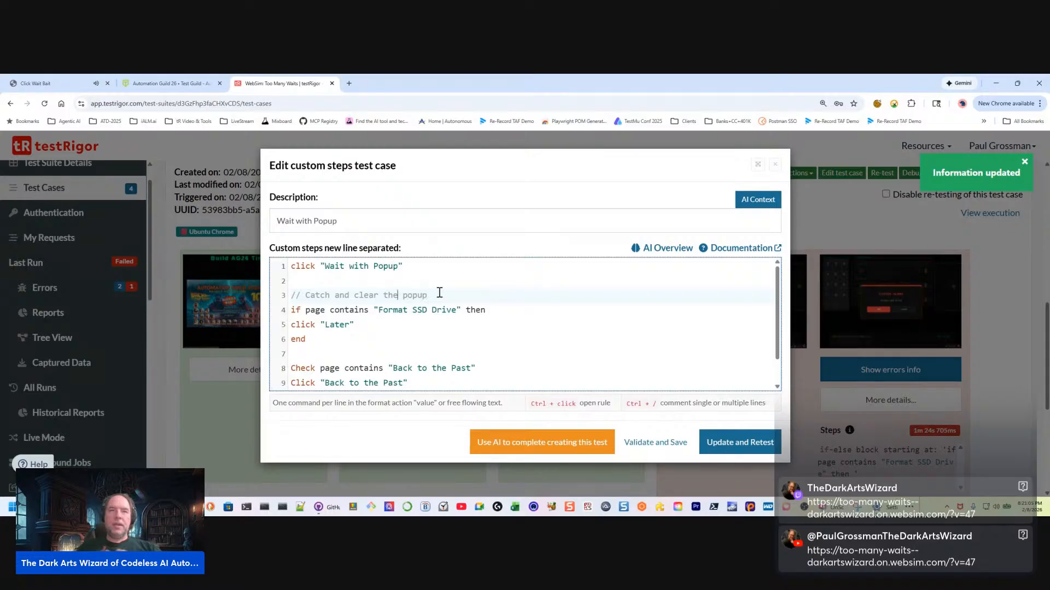
pyautogui.write('System alert')
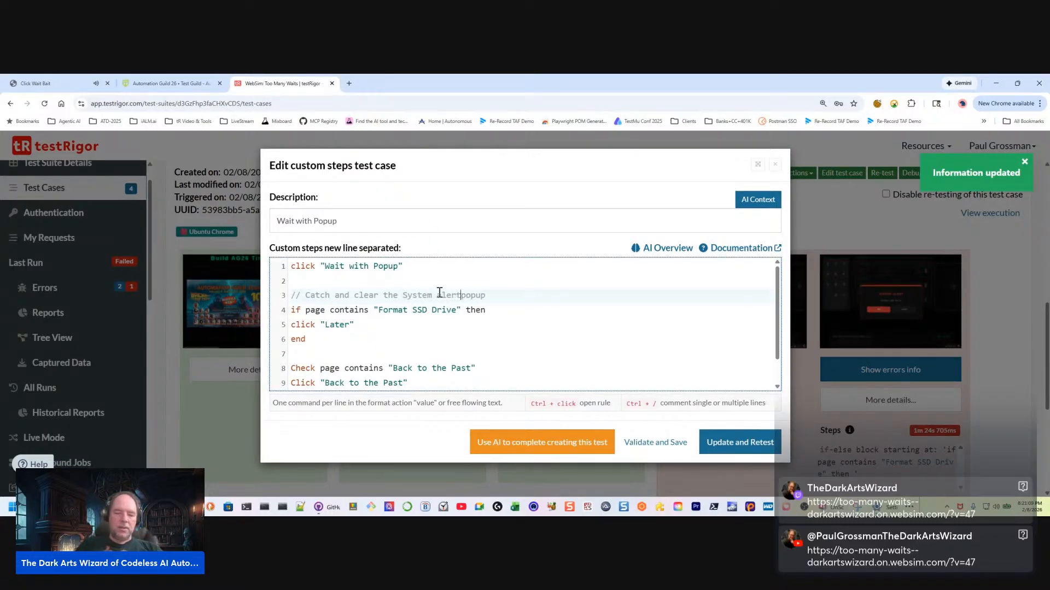
pyautogui.write('popup')
pyautogui.write(' by cat')
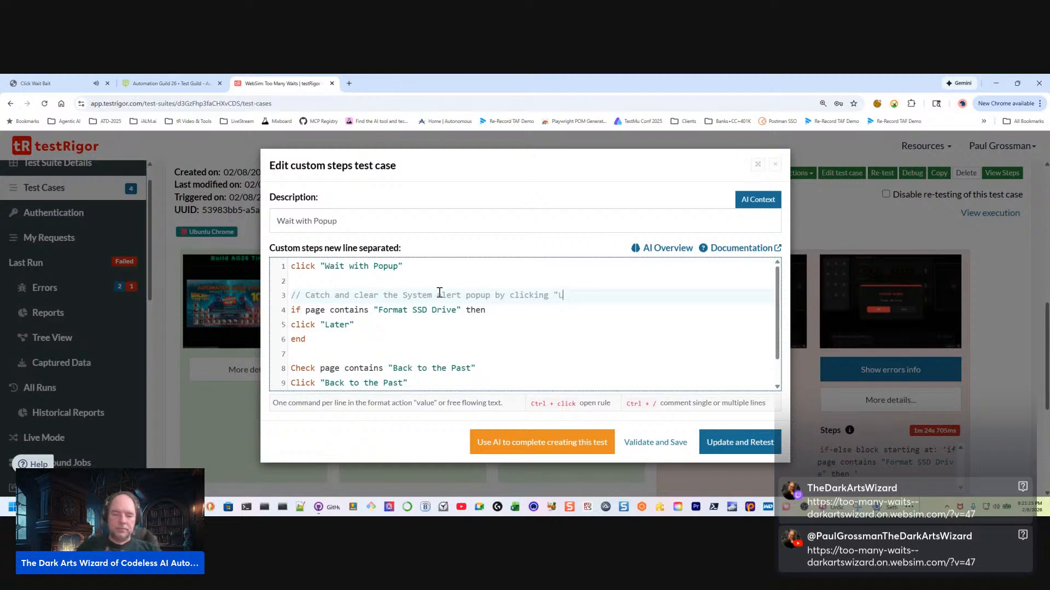
pyautogui.write('"')
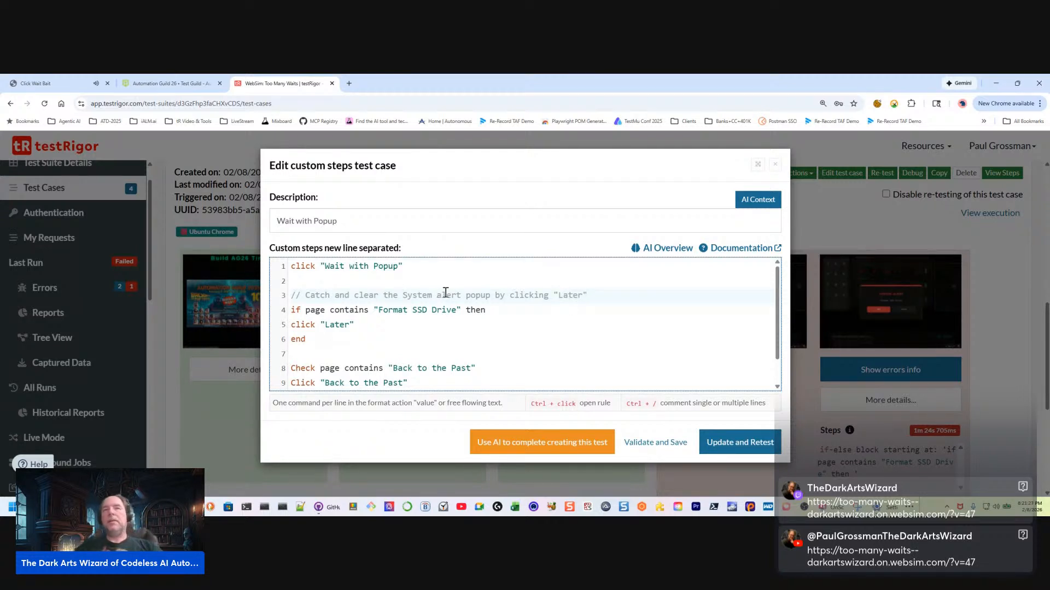
pyautogui.click(740, 443)
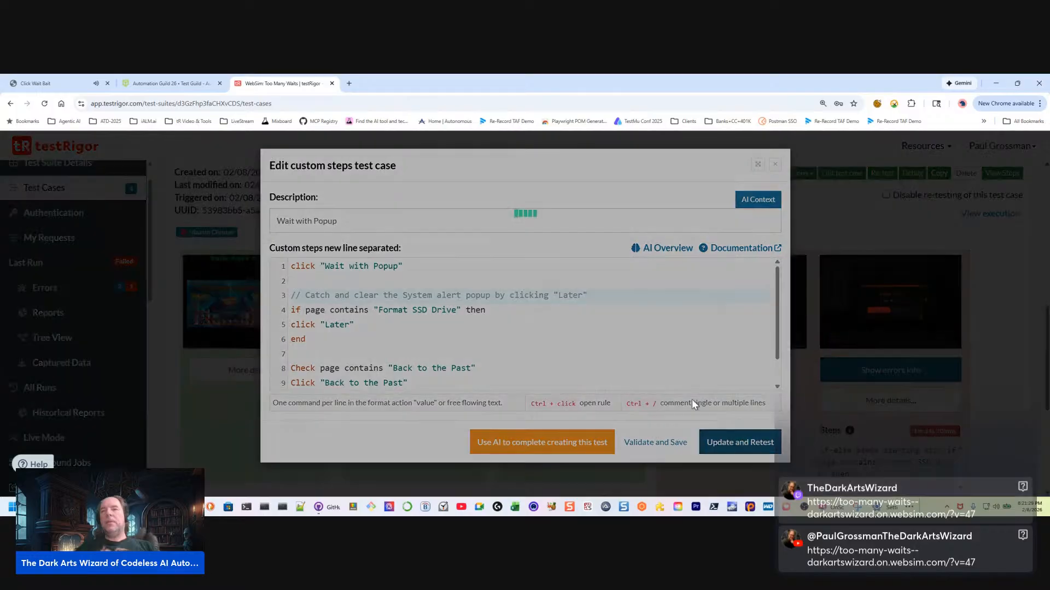
# Switch to the WebSim page, dismiss the "Format SSD Drive" alert with LATER, and return to testRigor
pyautogui.hotkey('ctrl', '1')
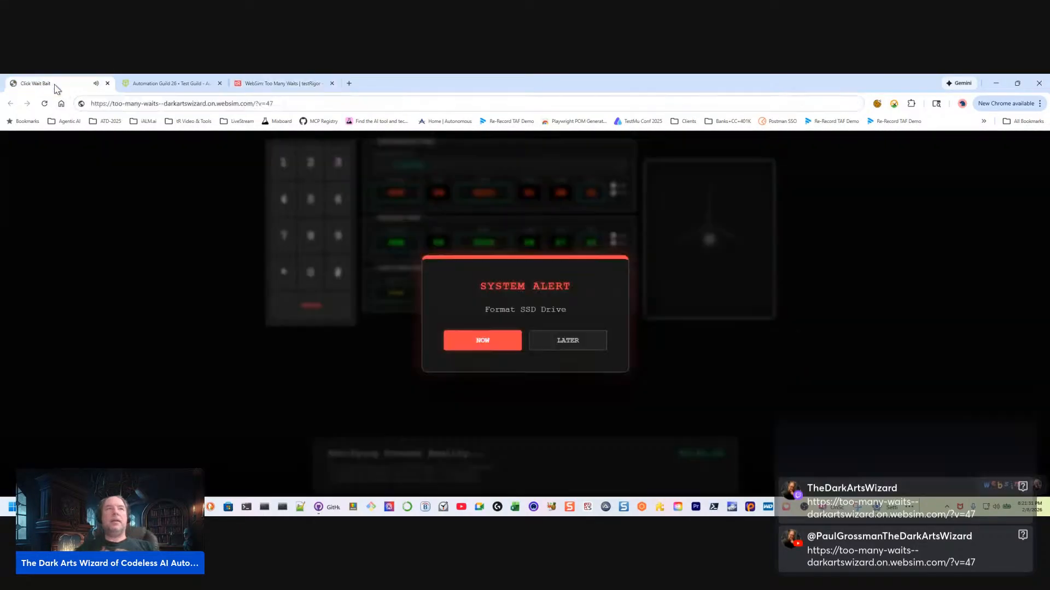
pyautogui.click(586, 340)
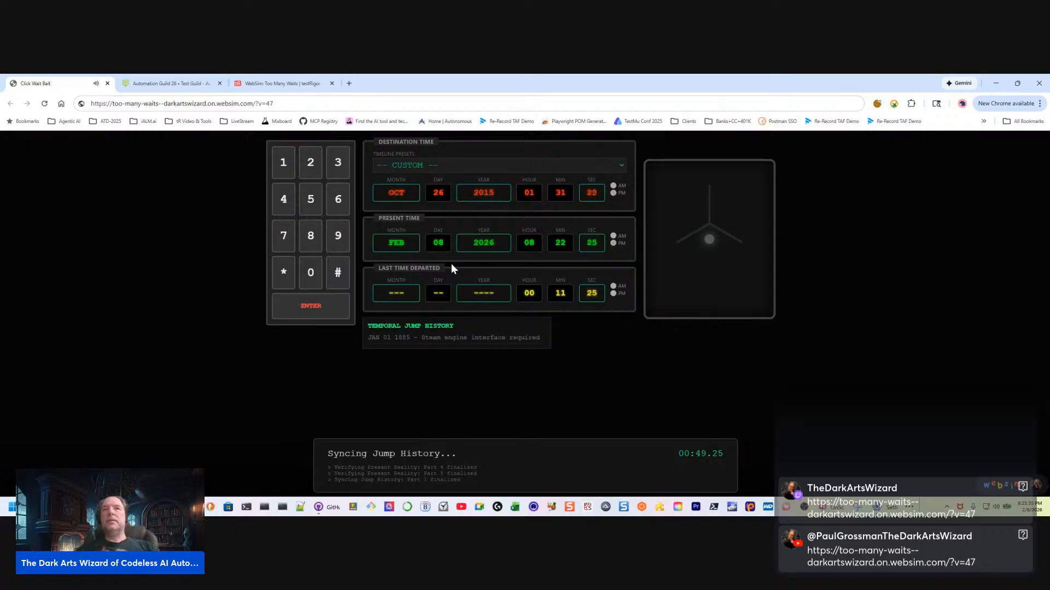
pyautogui.hotkey('ctrl', '3')
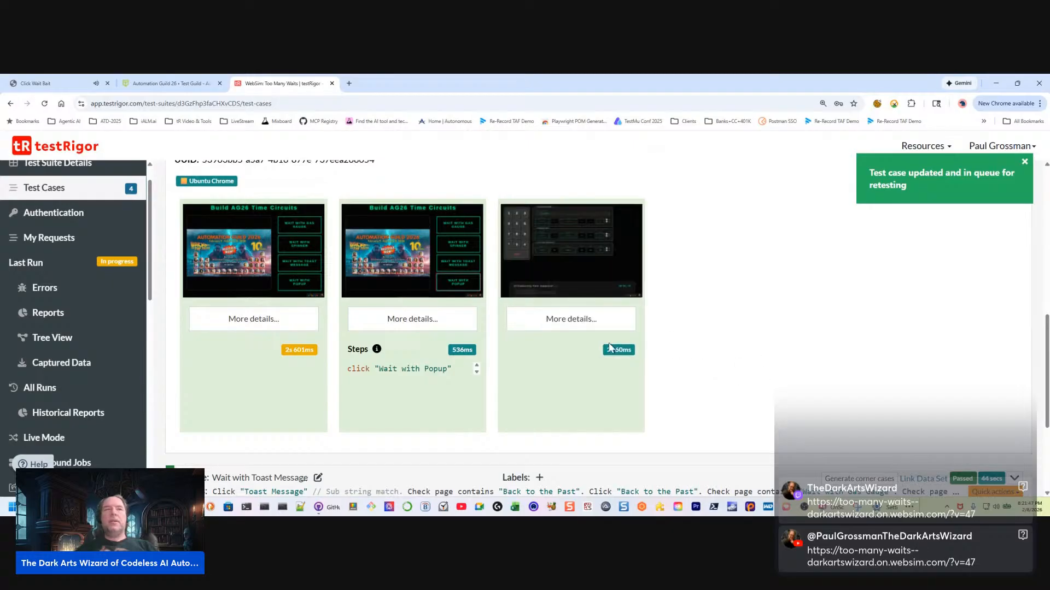
pyautogui.scroll(-2, 54, 372)
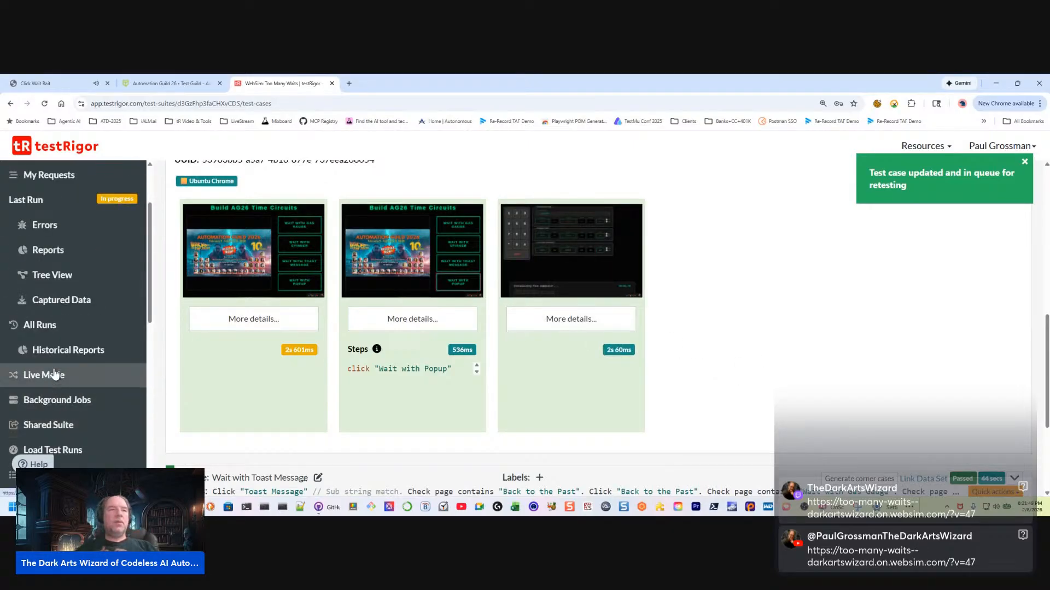
pyautogui.scroll(-7, 60, 372)
pyautogui.scroll(-8, 26, 416)
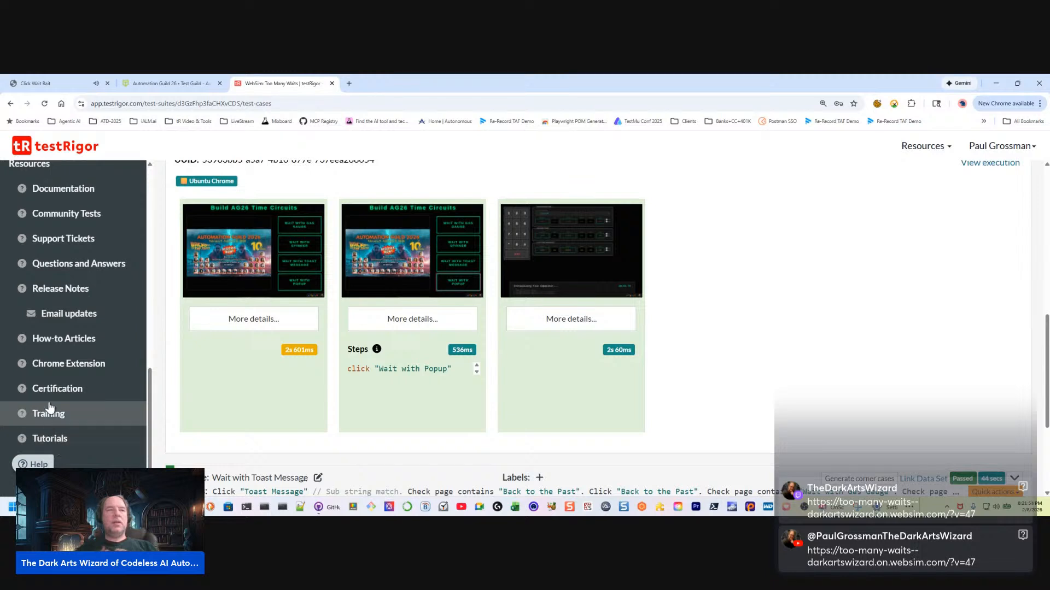
pyautogui.scroll(5, 60, 410)
pyautogui.scroll(3, 72, 328)
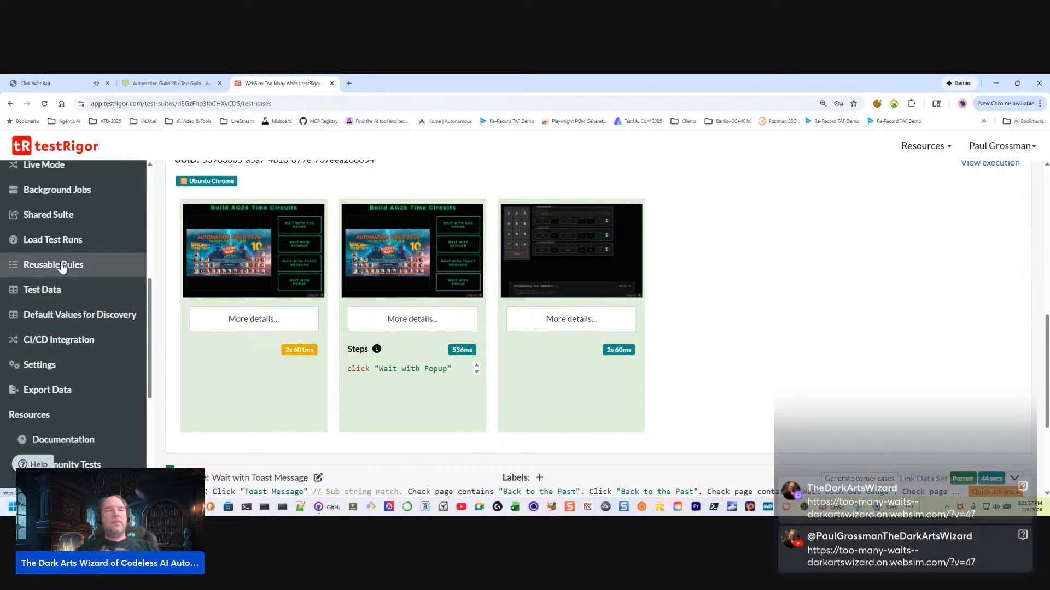
pyautogui.click(42, 366)
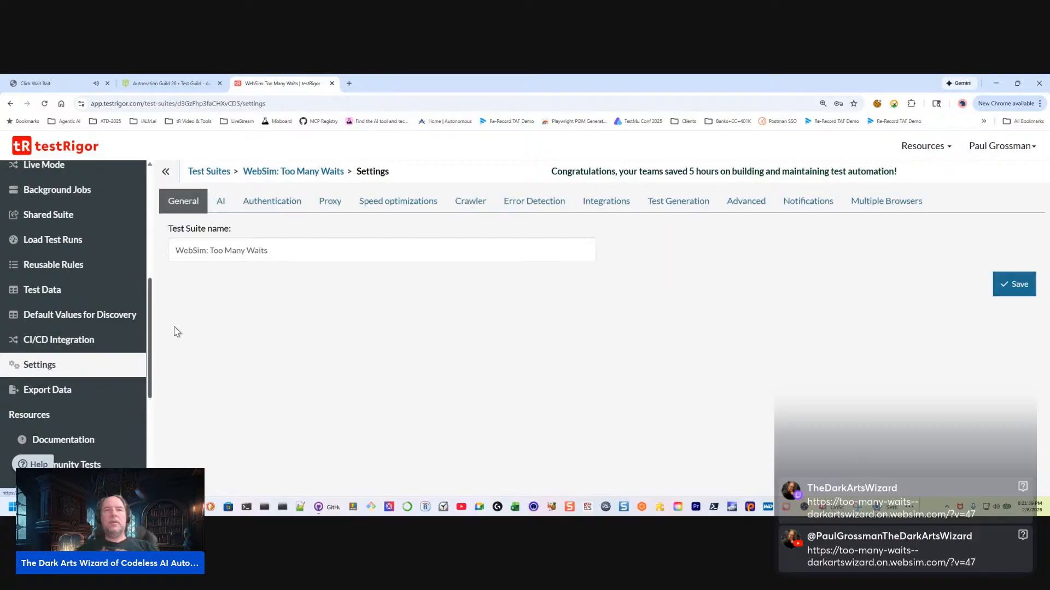
pyautogui.click(56, 337)
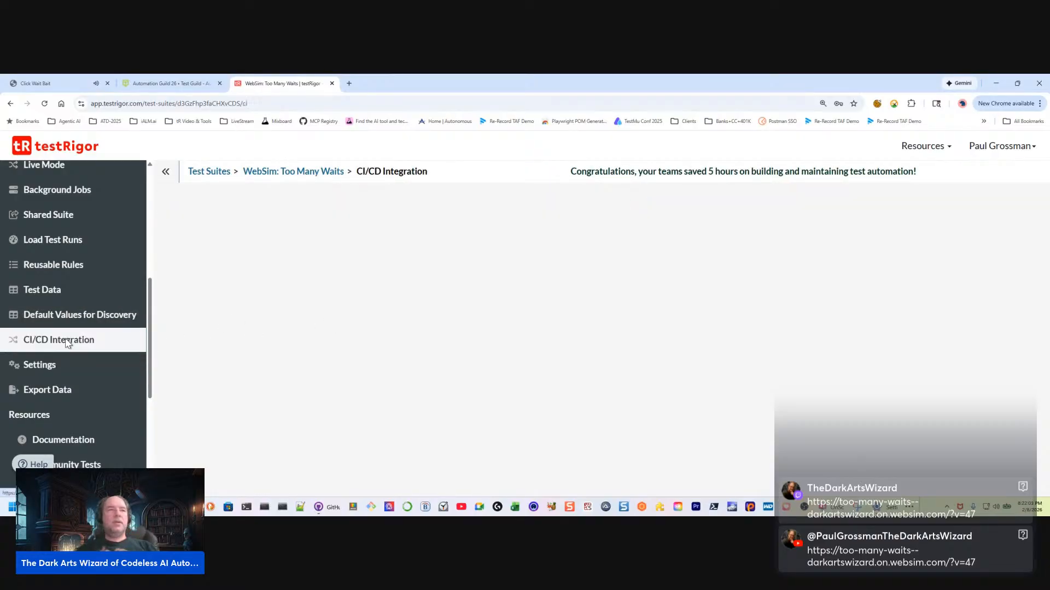
pyautogui.click(55, 324)
# Open the suite's Reusable Rules page and expand the blank rule's Additional Fields to review its pre-conditions and execution options
pyautogui.scroll(1, 55, 331)
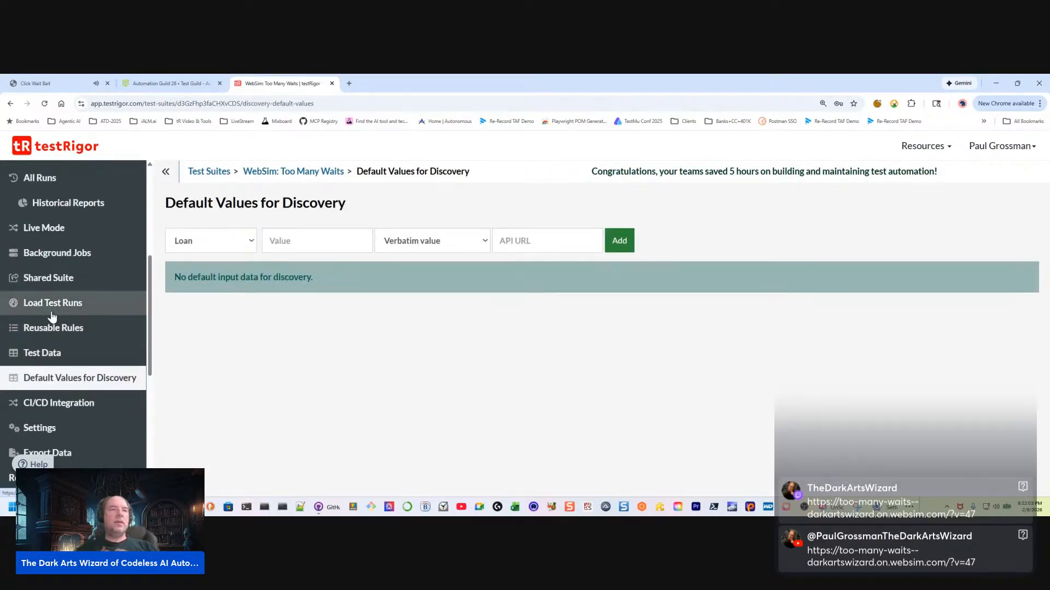
pyautogui.click(52, 327)
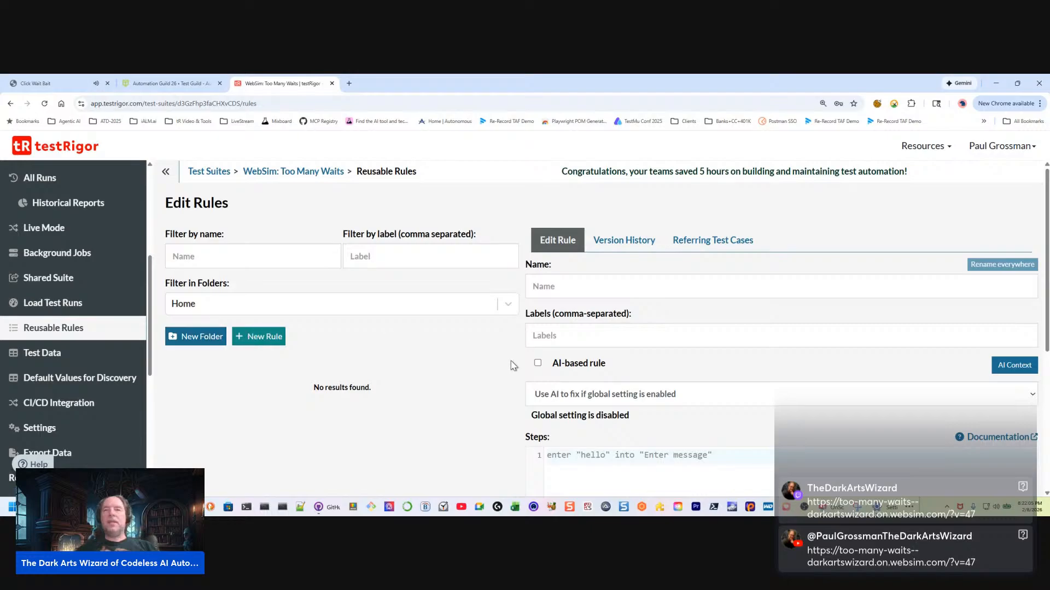
pyautogui.scroll(-5, 722, 417)
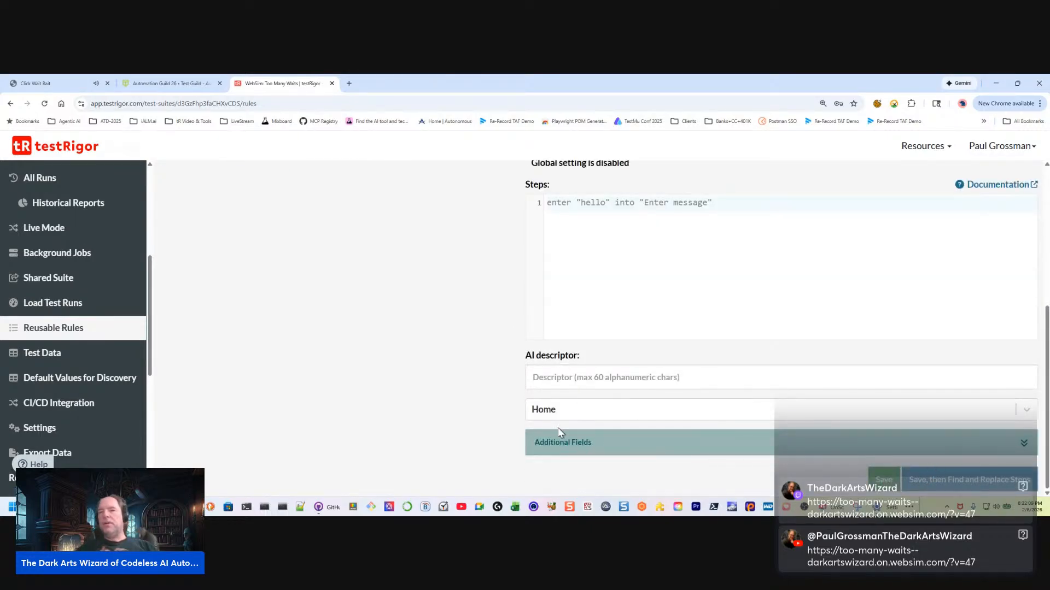
pyautogui.click(574, 444)
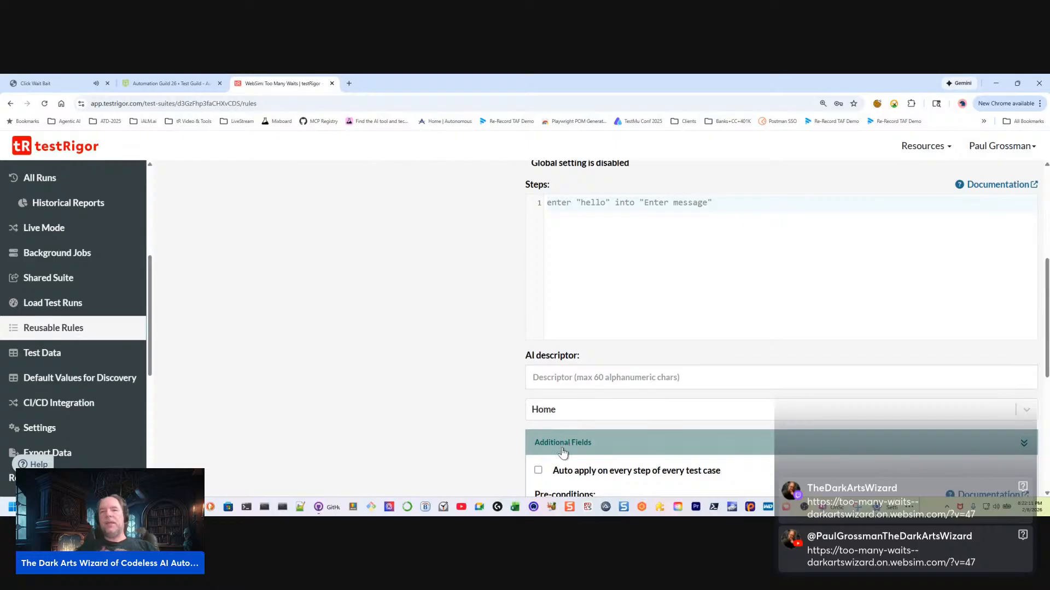
pyautogui.scroll(-2, 593, 455)
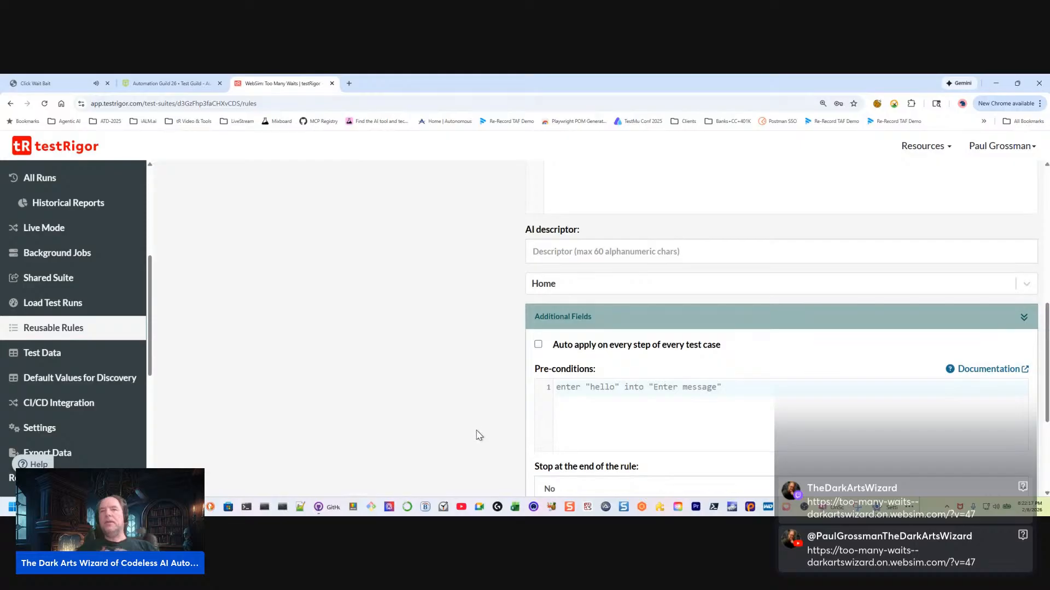
pyautogui.scroll(8, 615, 464)
pyautogui.scroll(-1, 593, 430)
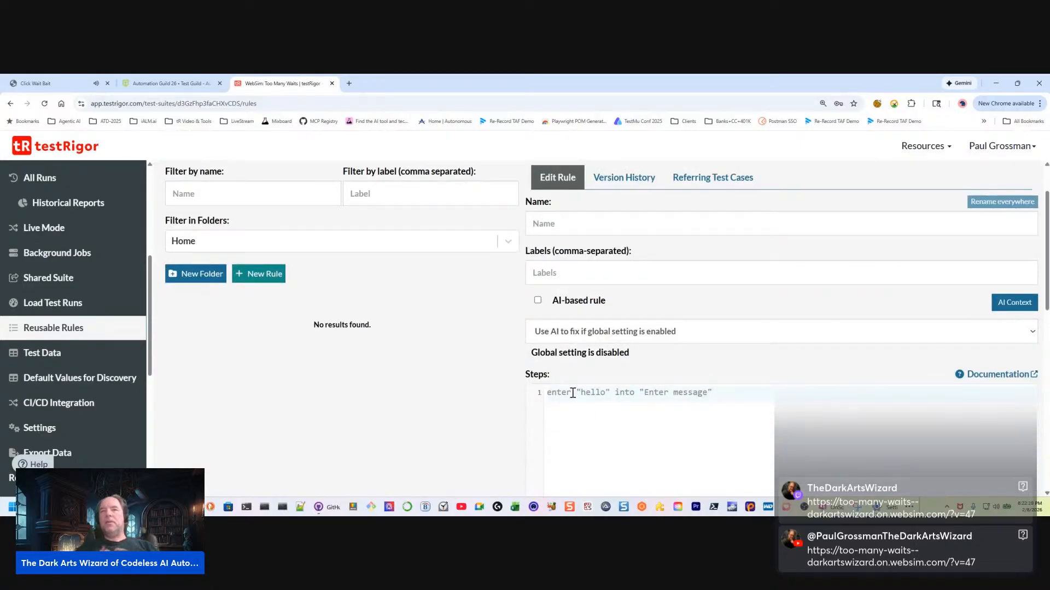
pyautogui.scroll(-12, 609, 410)
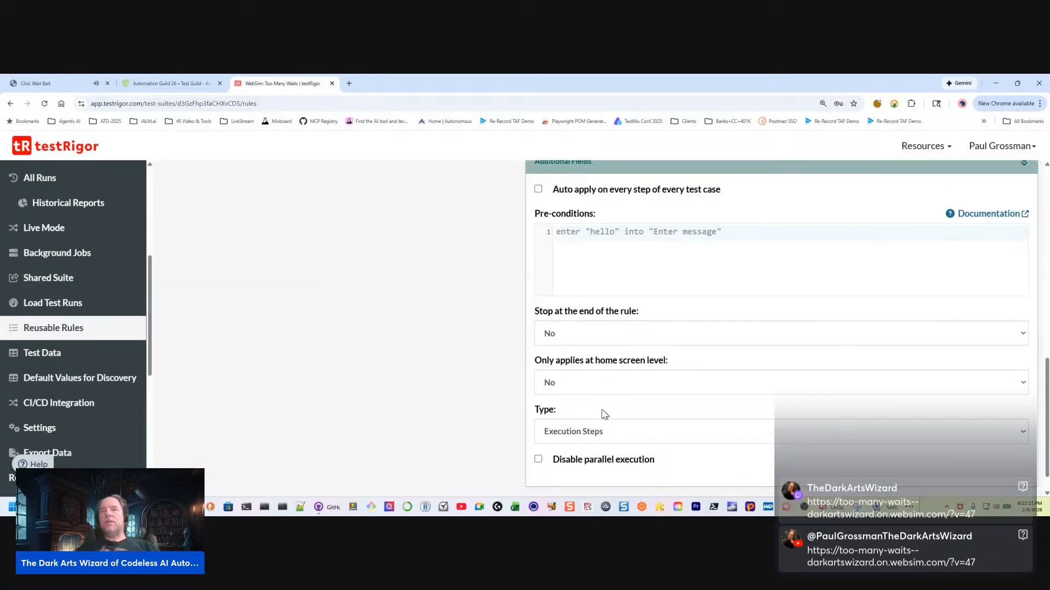
# Set the new rule's pre-condition to page contains "system alert"
pyautogui.click(573, 232)
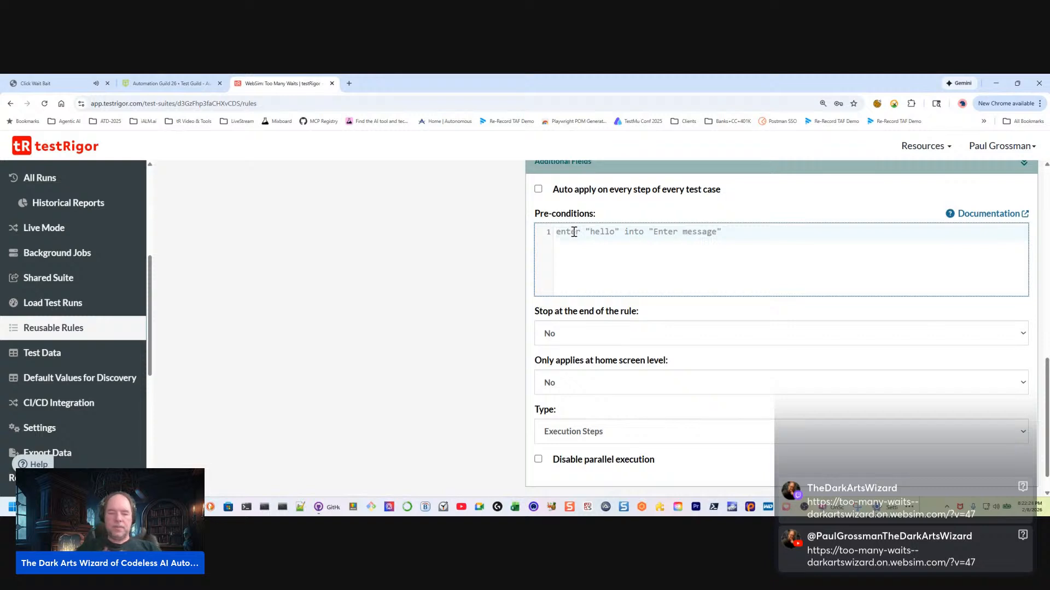
pyautogui.write('page c')
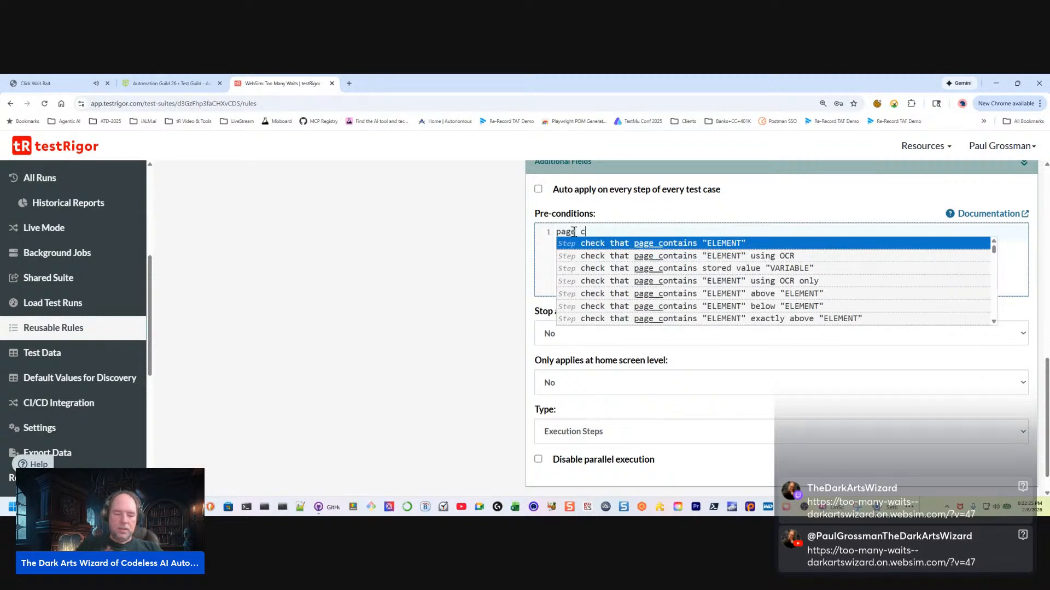
pyautogui.write('ontains')
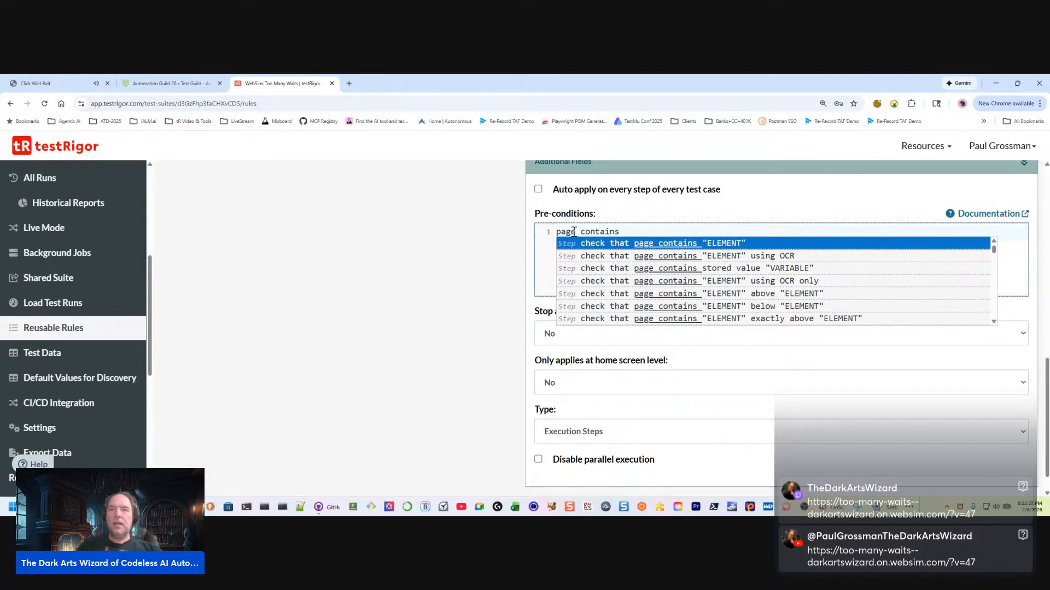
pyautogui.write('  "')
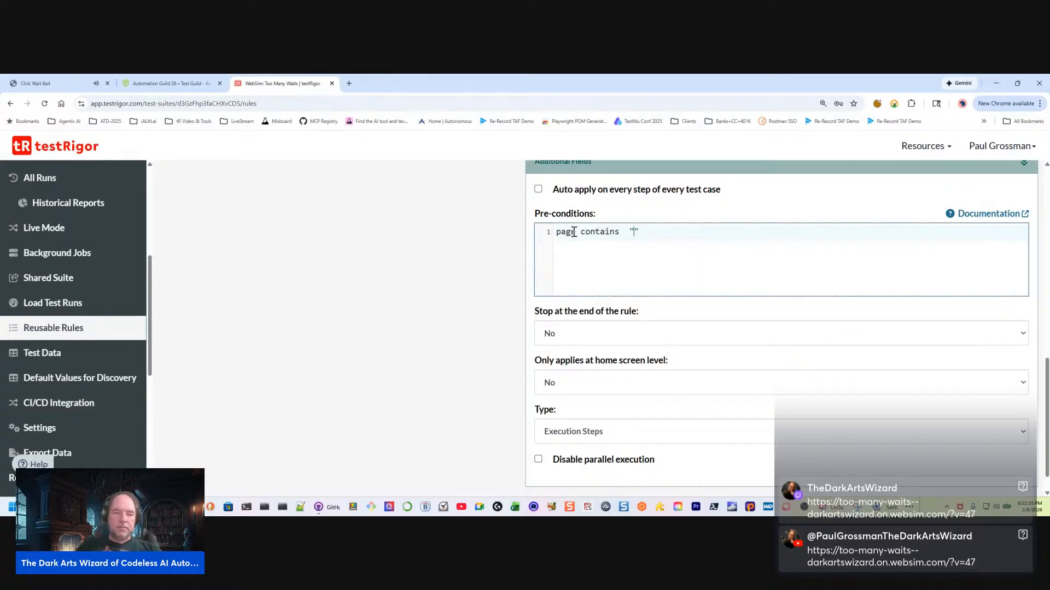
pyautogui.write('syste')
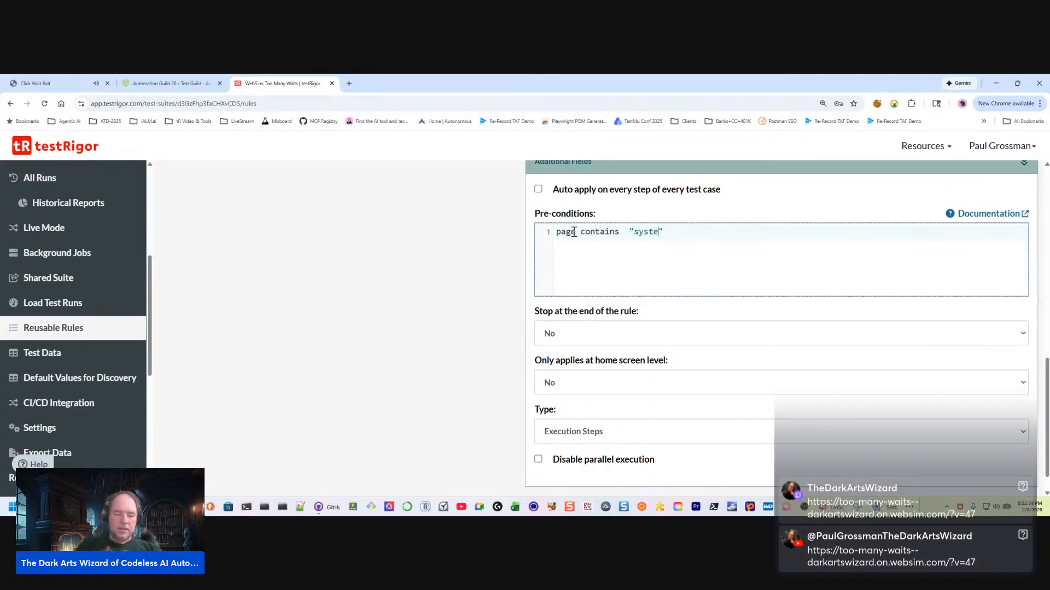
pyautogui.write('m alert')
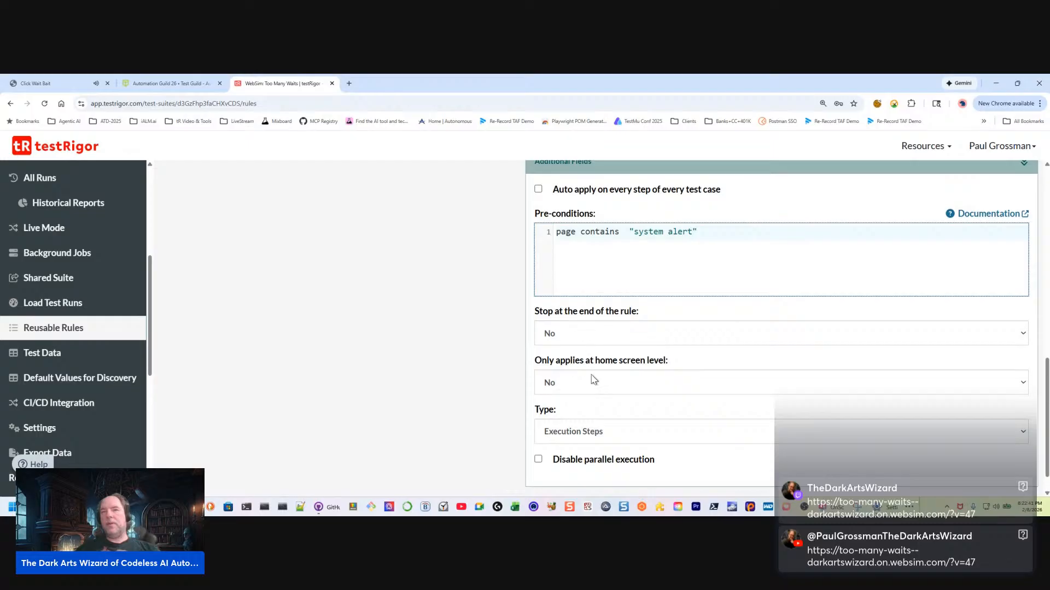
# Keep the rule's type as Execution Steps and enable auto-applying it on every step of every test case
pyautogui.scroll(-1, 626, 388)
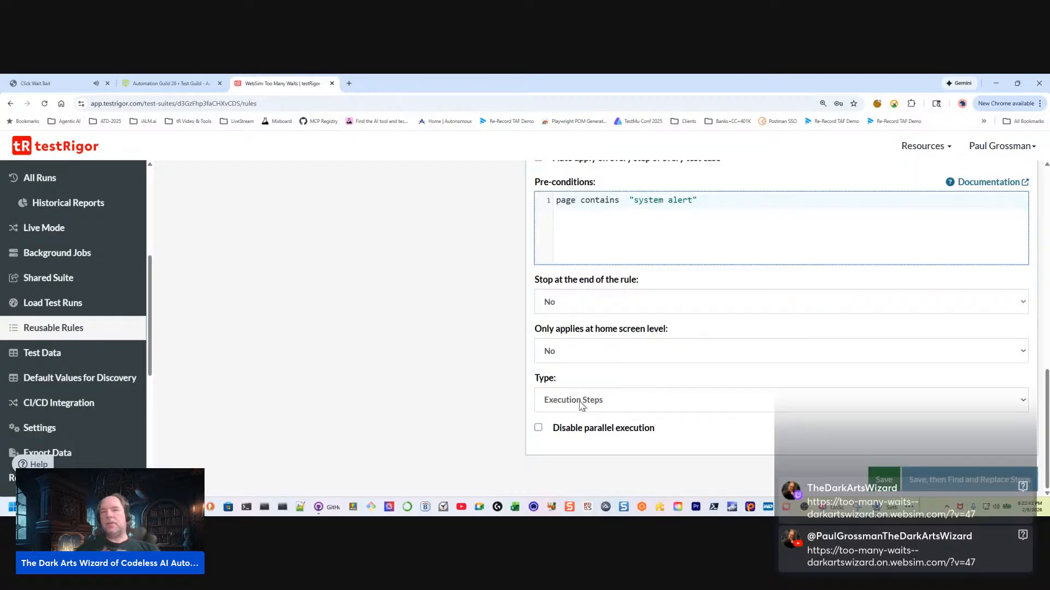
pyautogui.click(635, 407)
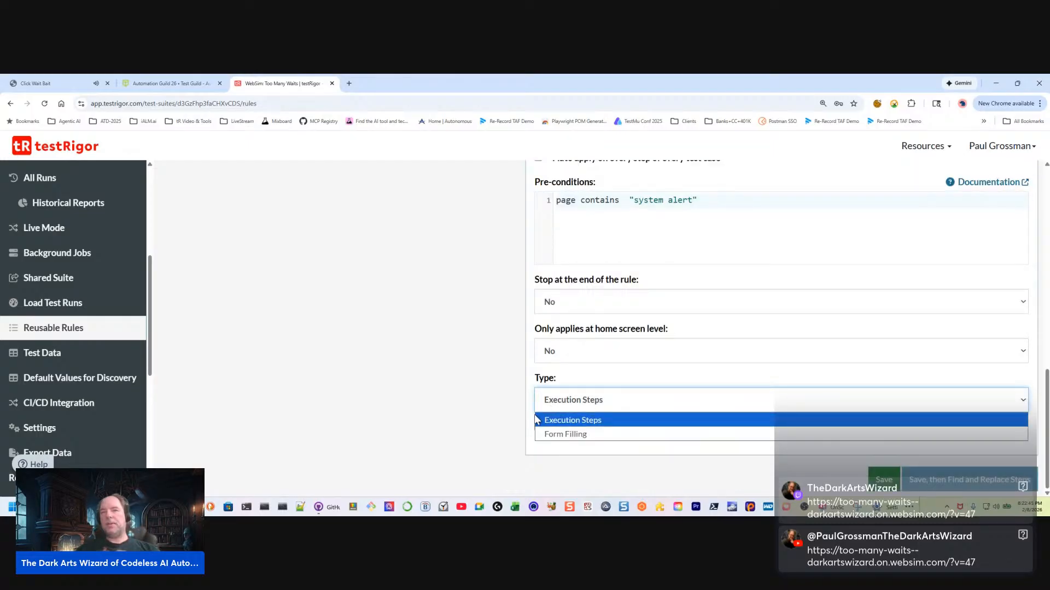
pyautogui.click(536, 420)
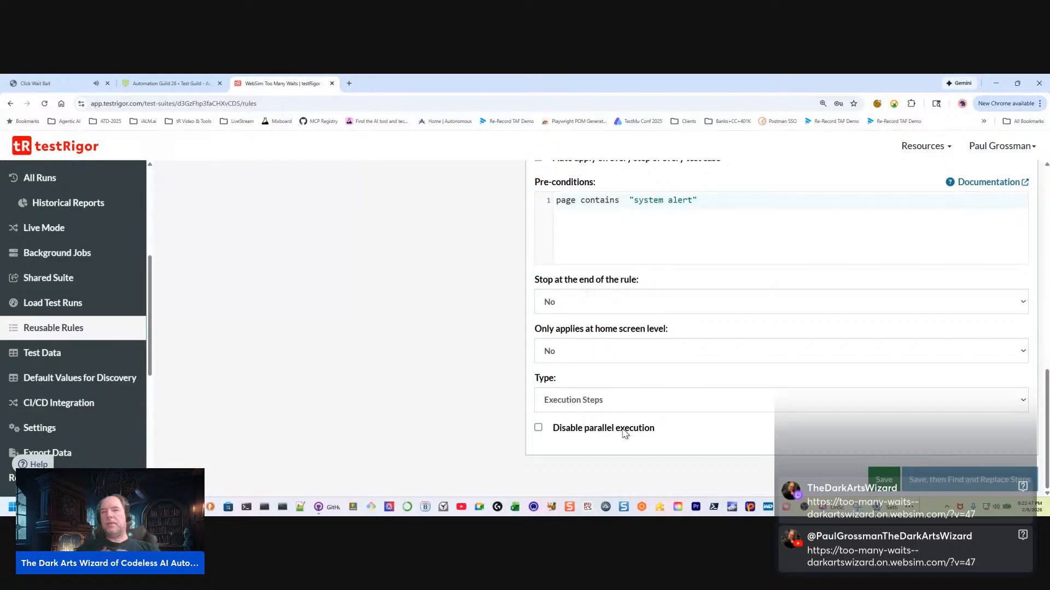
pyautogui.scroll(3, 705, 389)
pyautogui.click(538, 315)
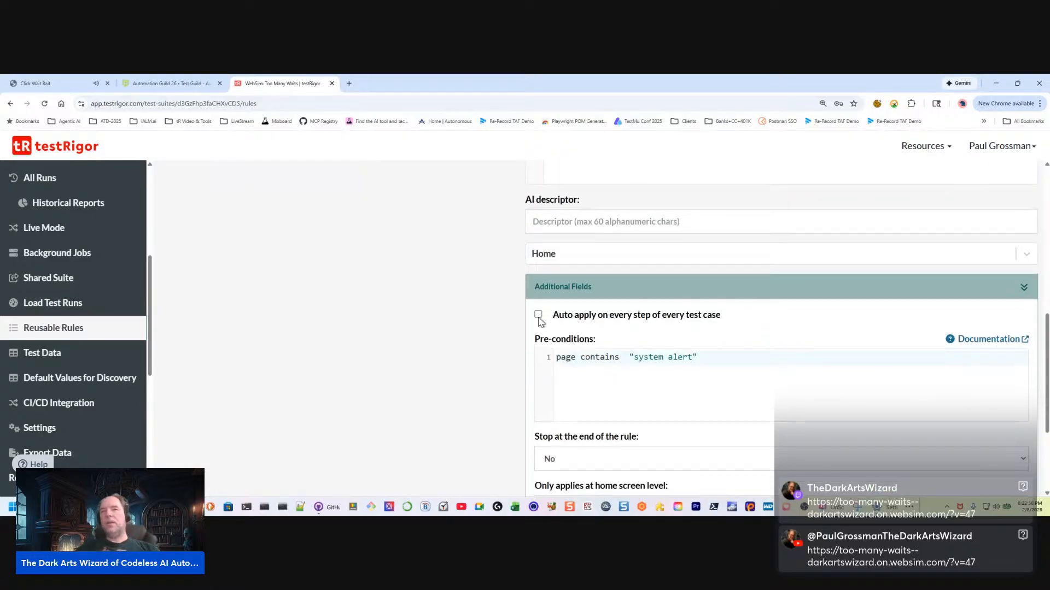
# Enter Click "Later" as the rule's only step and try to save the rule
pyautogui.scroll(3, 637, 402)
pyautogui.click(577, 205)
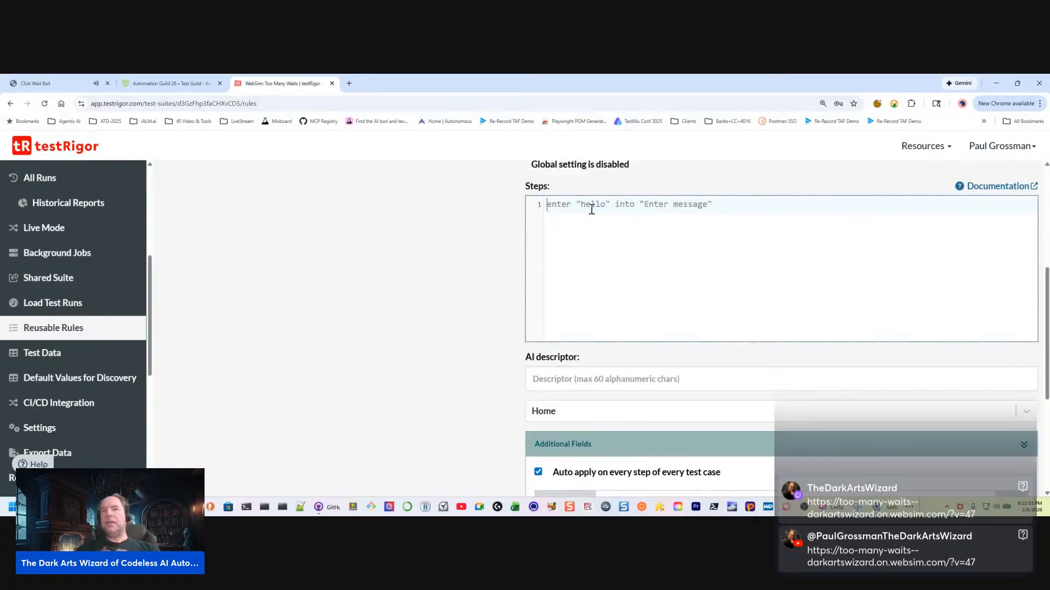
pyautogui.write('Click')
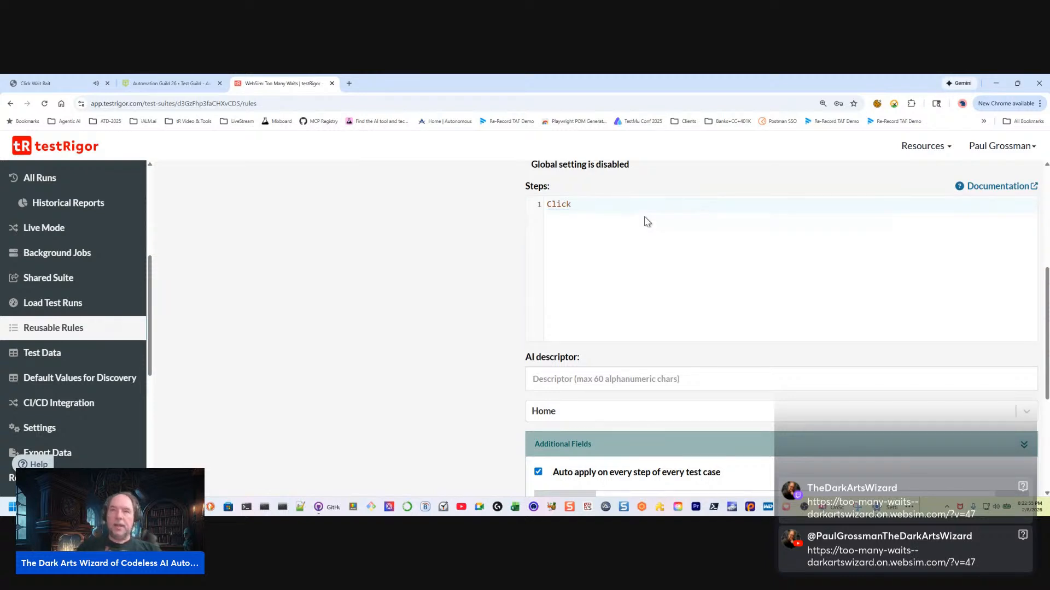
pyautogui.click(612, 205)
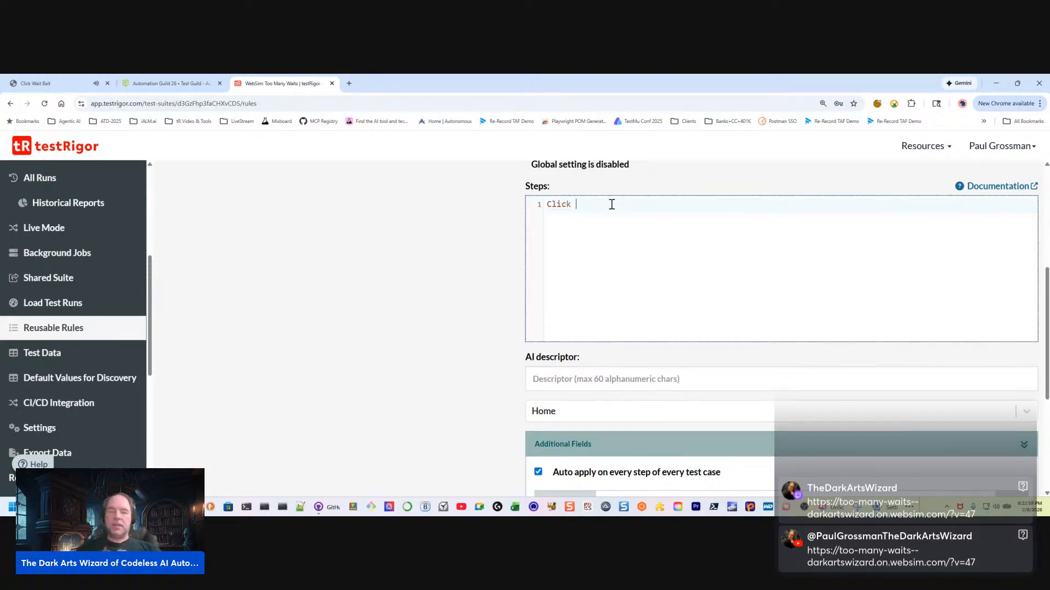
pyautogui.write('"Later"')
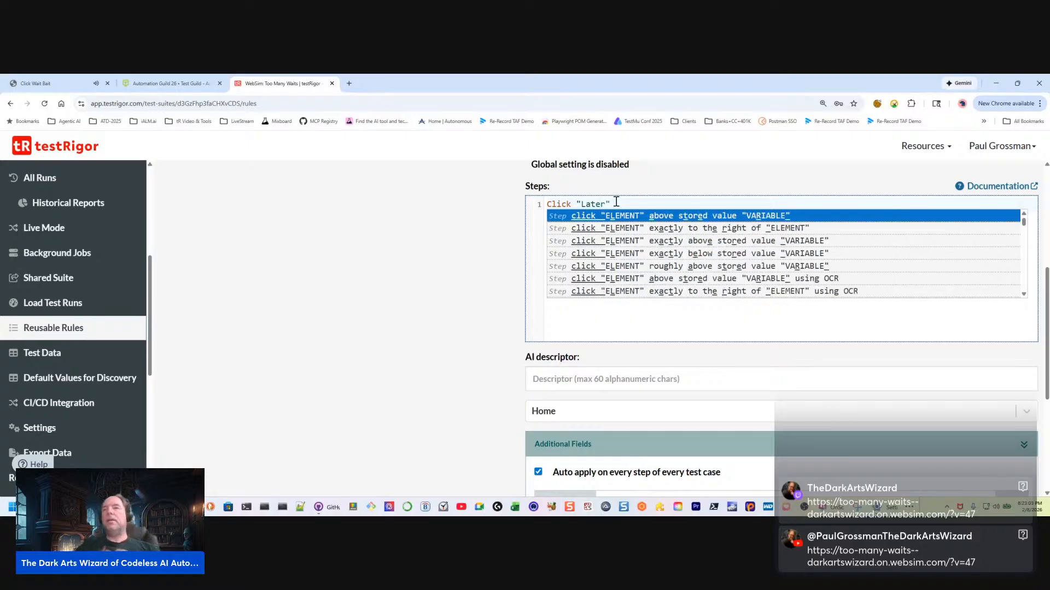
pyautogui.click(435, 274)
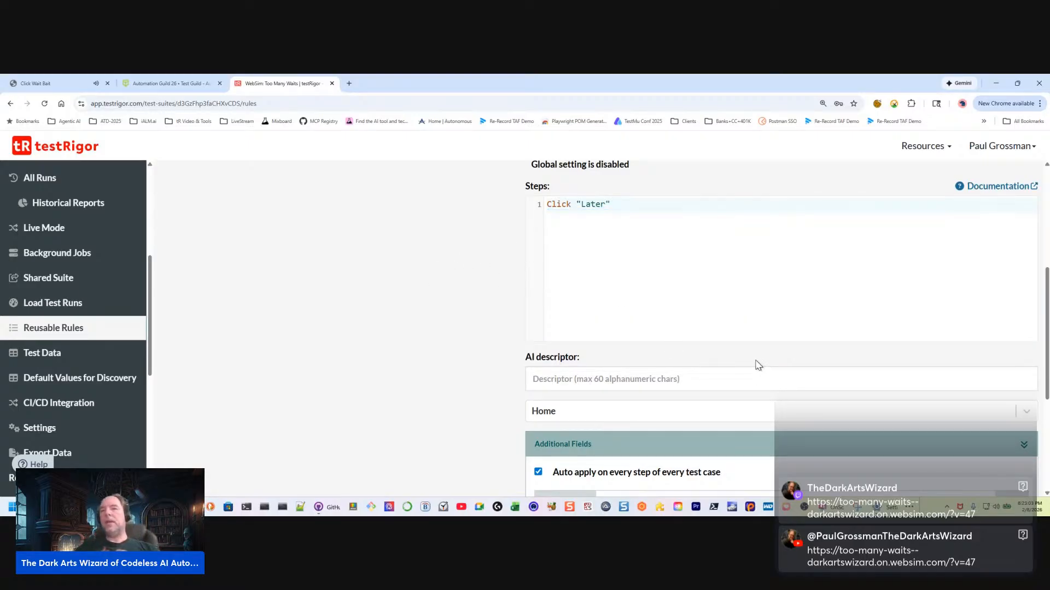
pyautogui.scroll(-4, 758, 366)
pyautogui.click(884, 480)
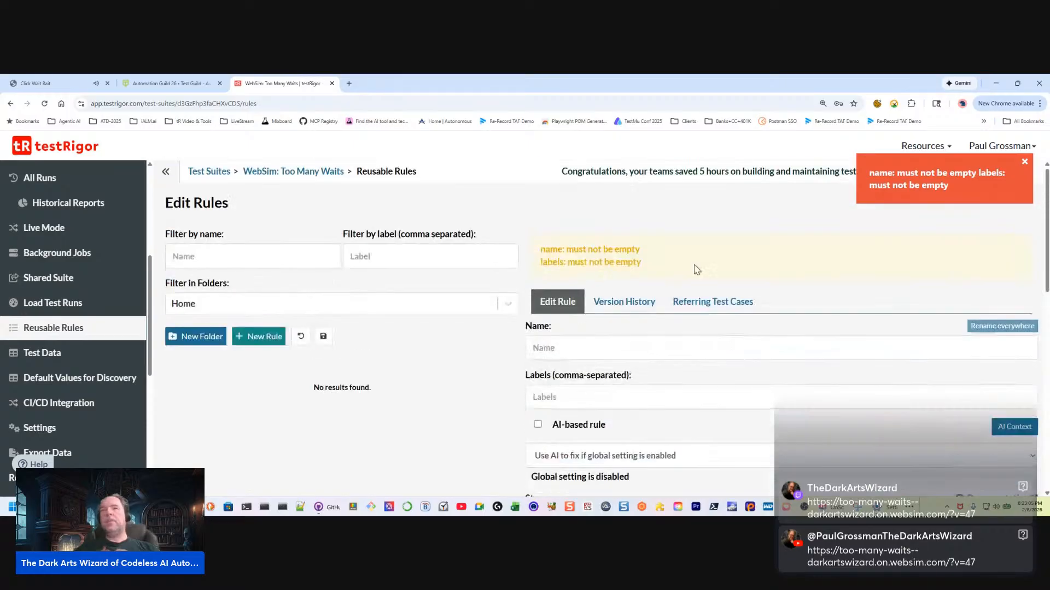
# Set both the rule's name and its label to "Close popup" and try to save it
pyautogui.click(566, 349)
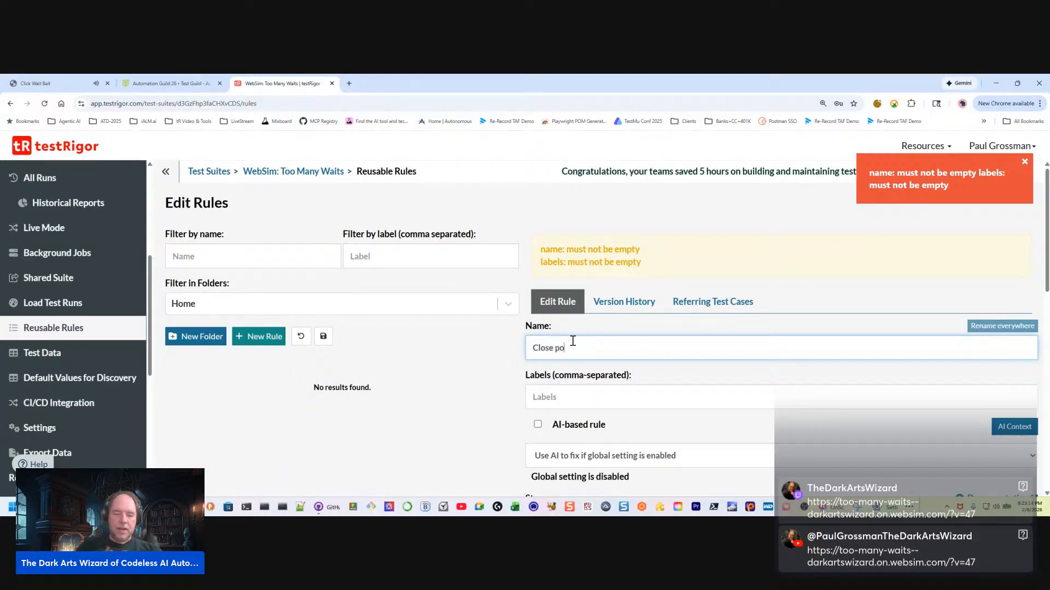
pyautogui.write('Close popup')
pyautogui.moveTo(585, 354); pyautogui.dragTo(483, 359)
pyautogui.hotkey('ctrl', 'c')
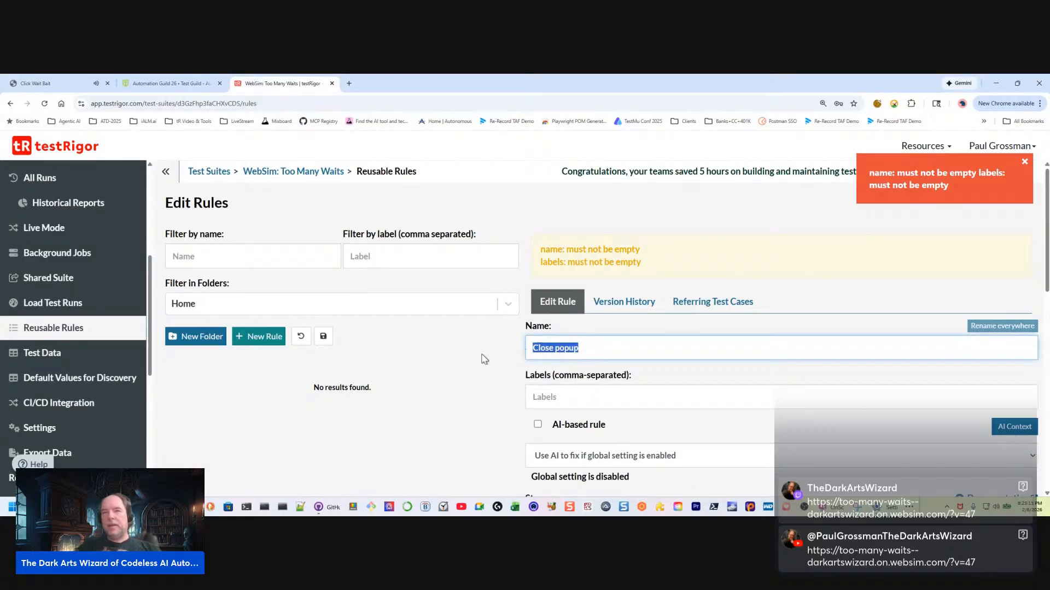
pyautogui.click(574, 399)
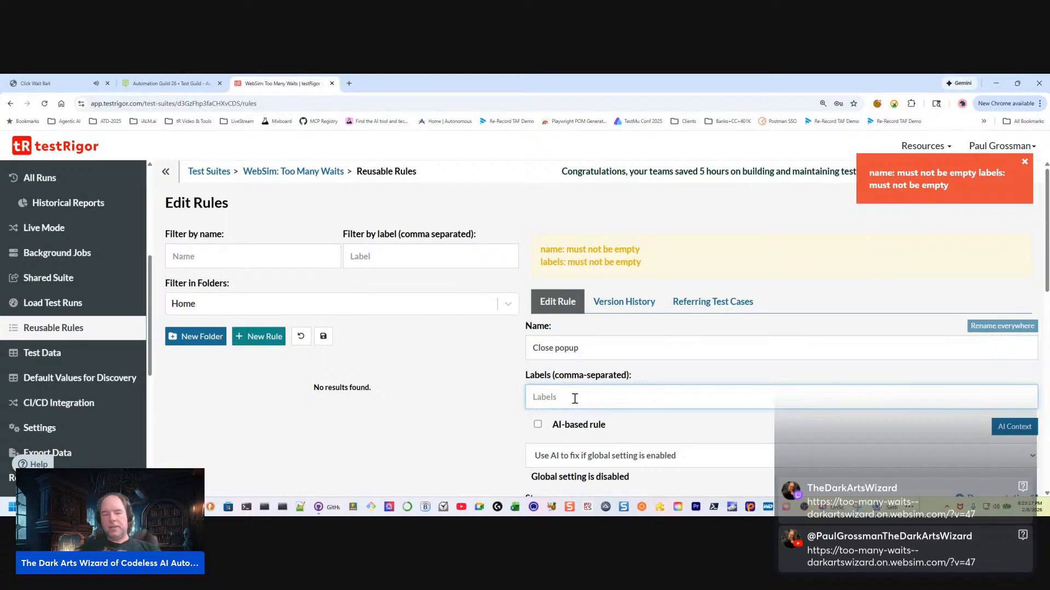
pyautogui.hotkey('ctrl', 'v')
pyautogui.scroll(-5, 883, 384)
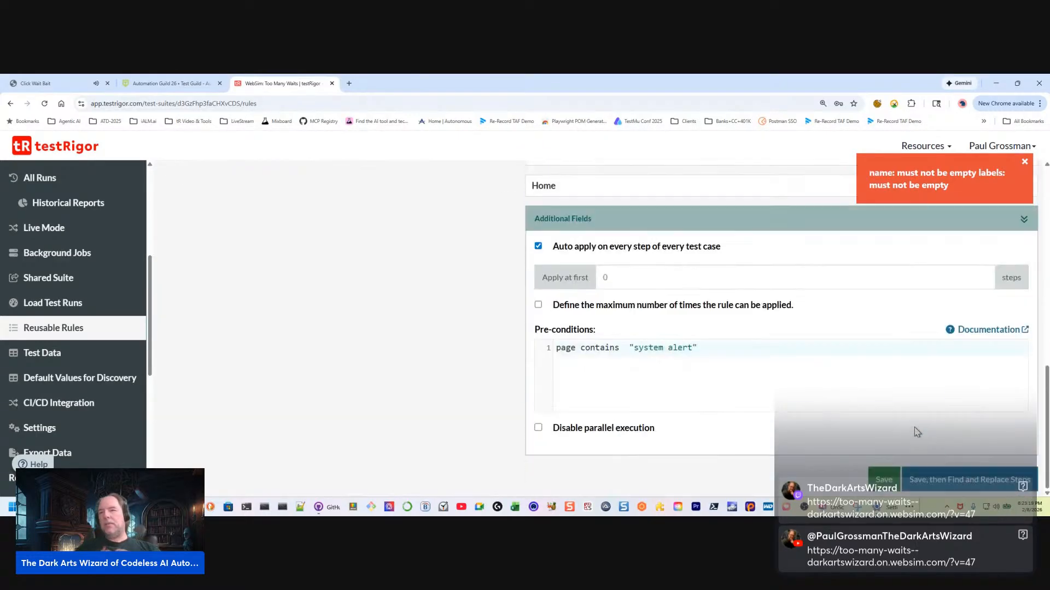
pyautogui.click(979, 481)
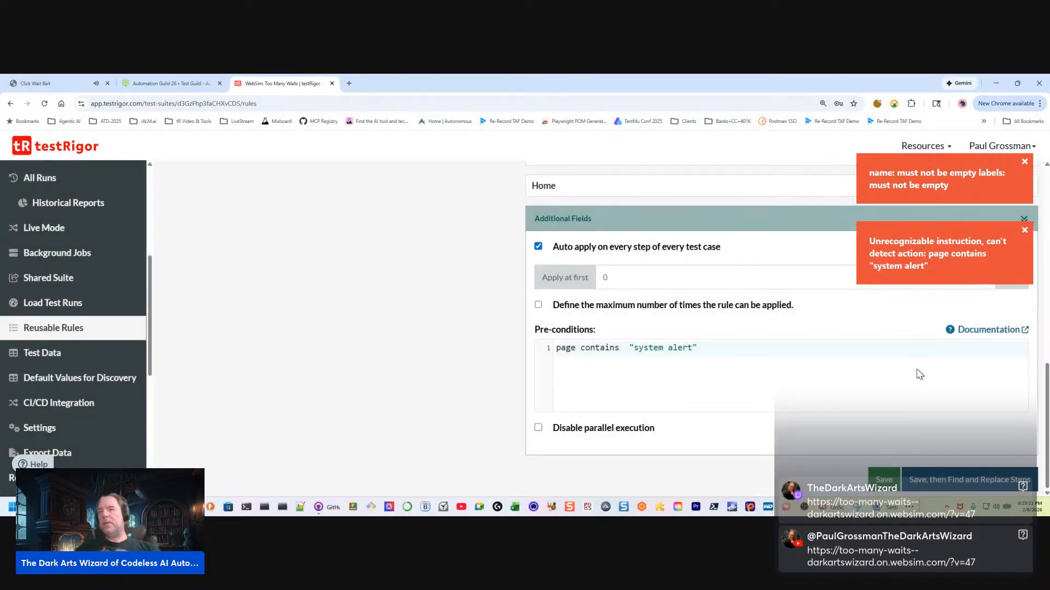
pyautogui.click(884, 480)
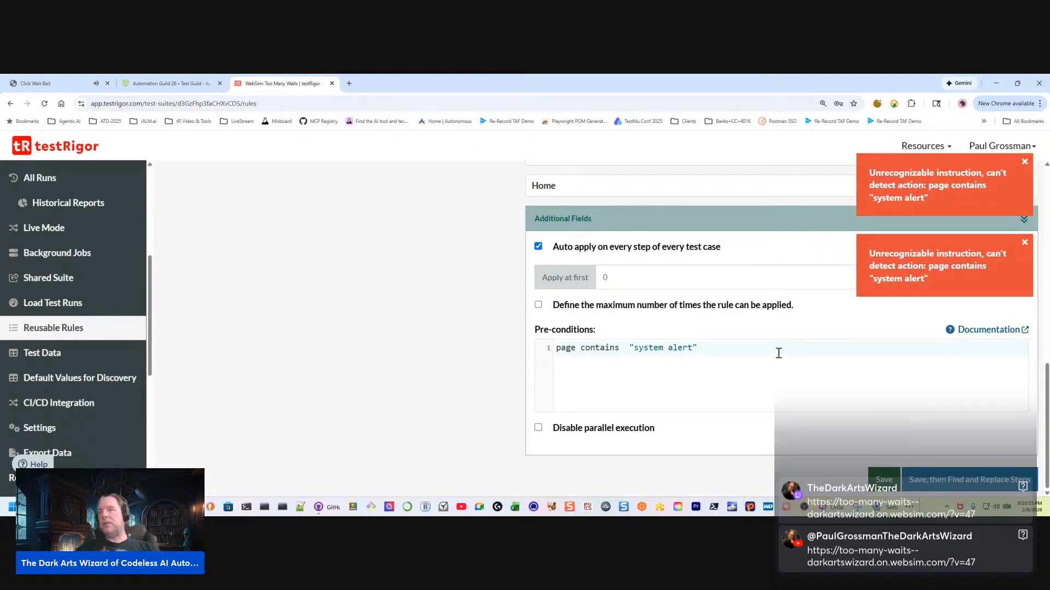
# Prefix the rule's pre-condition with "check page" and try saving the rule again
pyautogui.click(561, 349)
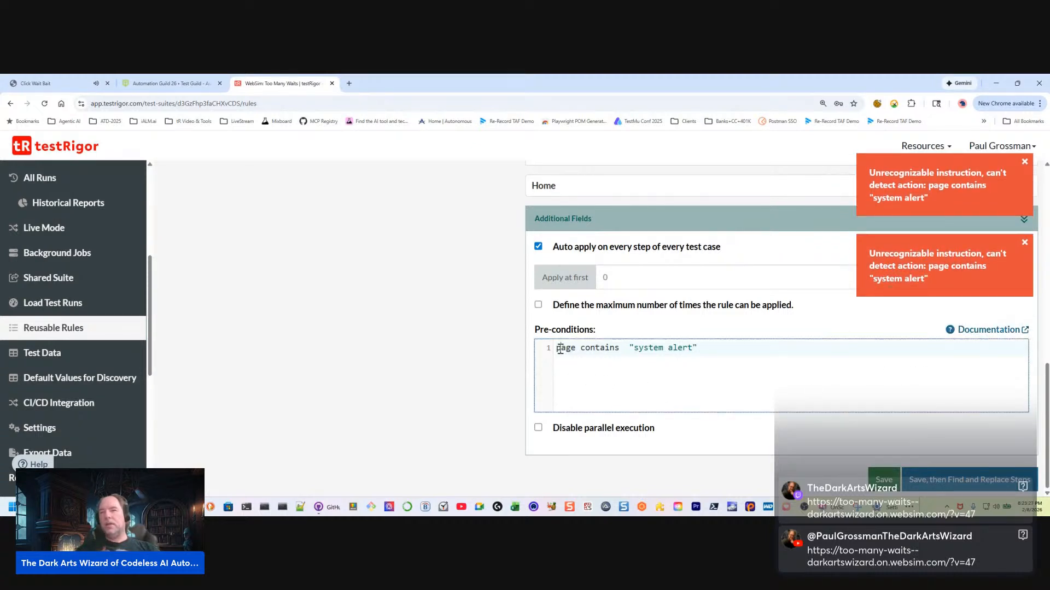
pyautogui.write('chec')
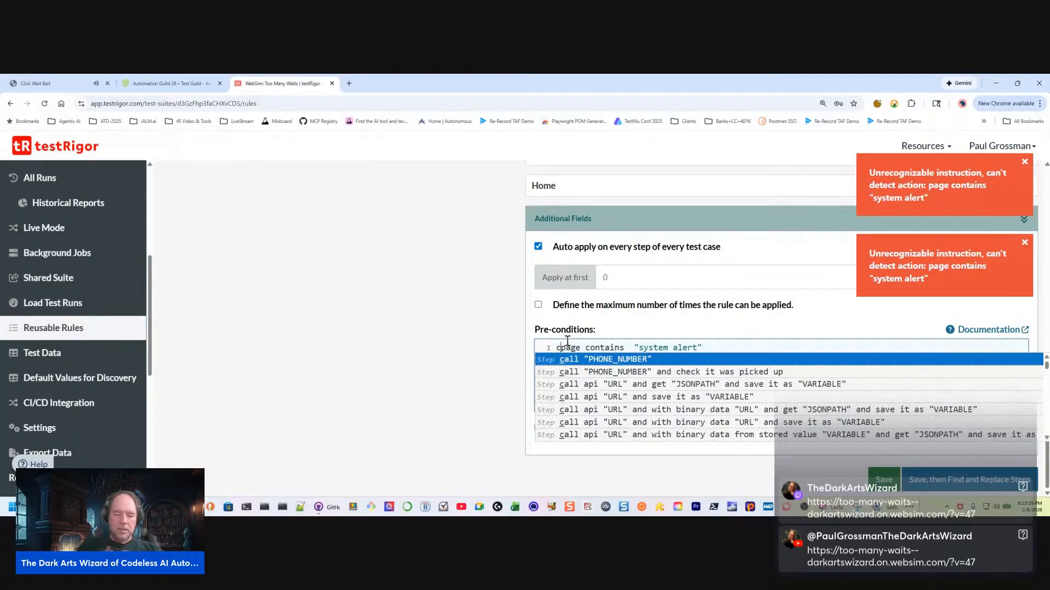
pyautogui.write('k page')
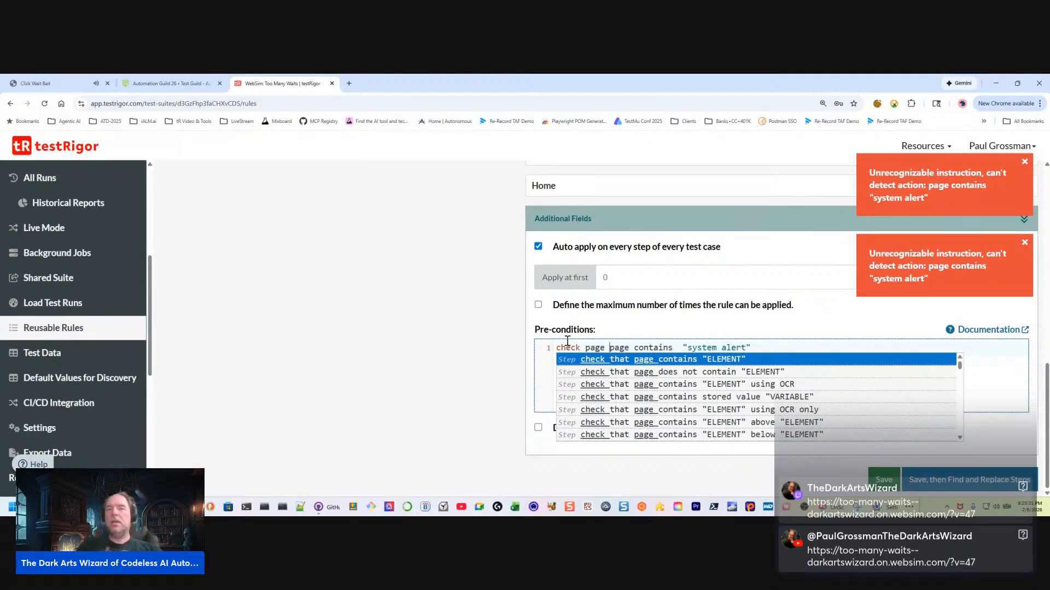
pyautogui.click(772, 346)
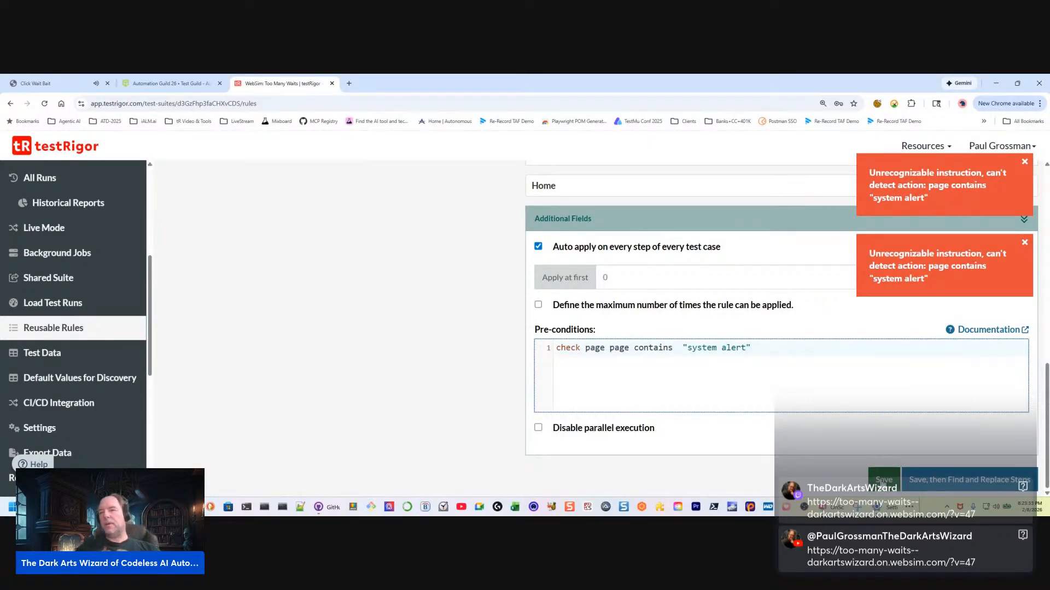
pyautogui.click(884, 480)
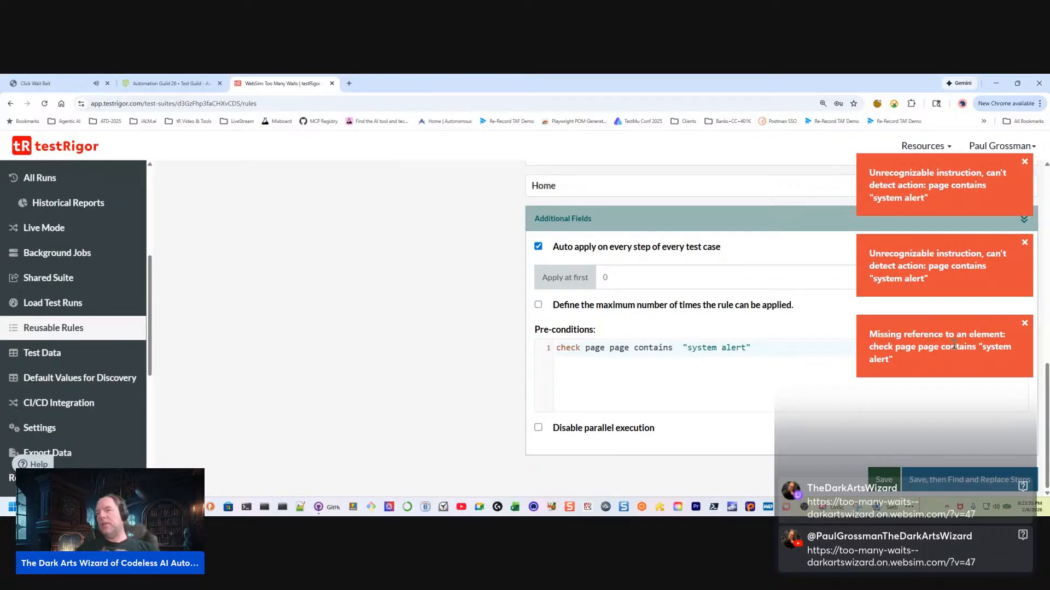
# Remove the duplicate word so the pre-condition reads check page contains "system alert", and save the rule
pyautogui.click(683, 348)
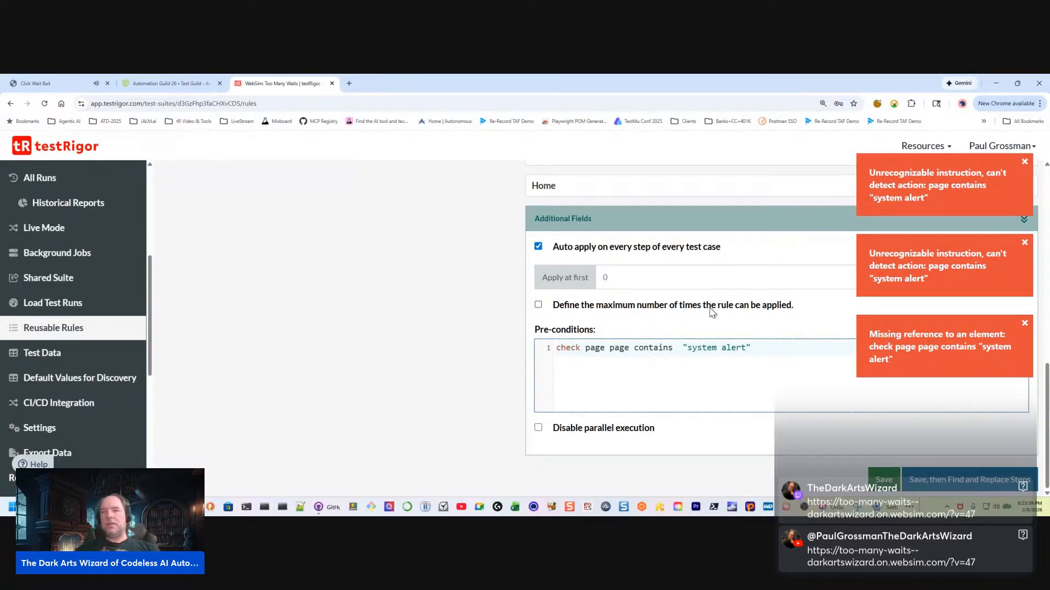
pyautogui.press('Left')
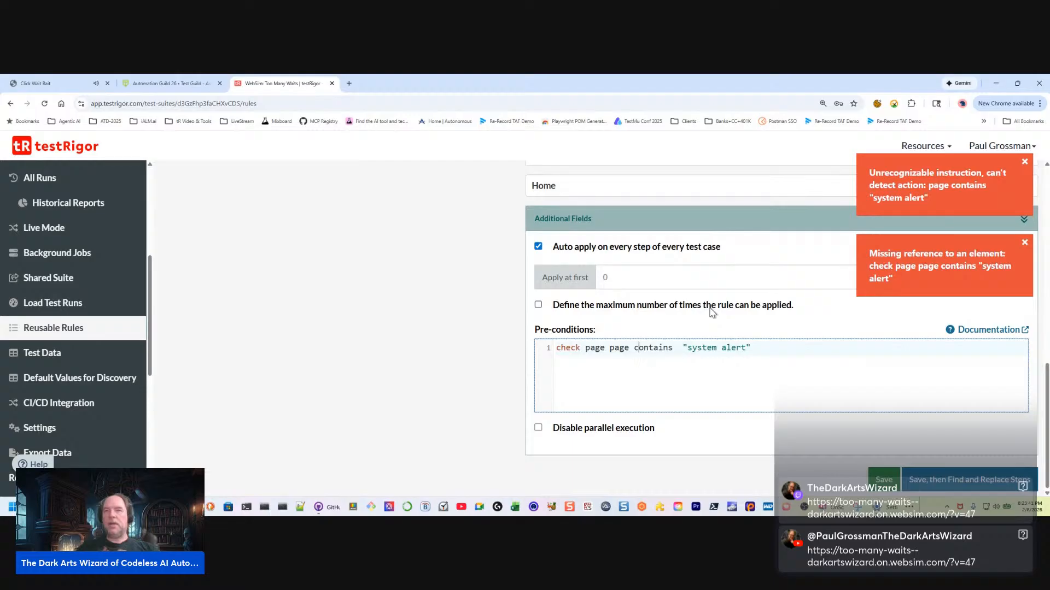
pyautogui.press('BackSpace')
pyautogui.press('BackSpace')
pyautogui.press('BackSpace')
pyautogui.press('BackSpace')
pyautogui.press('BackSpace')
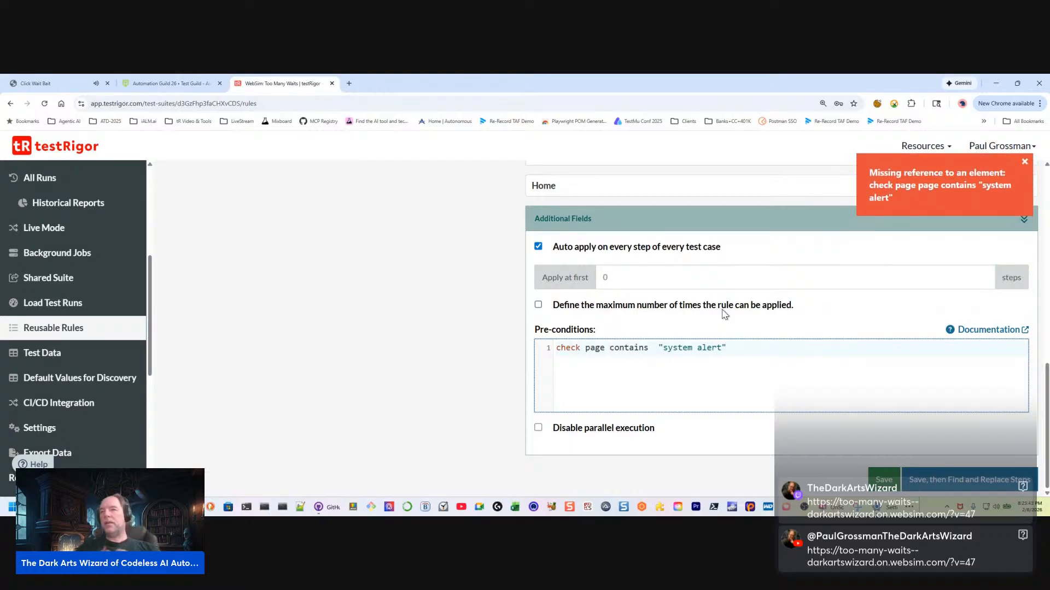
pyautogui.click(879, 482)
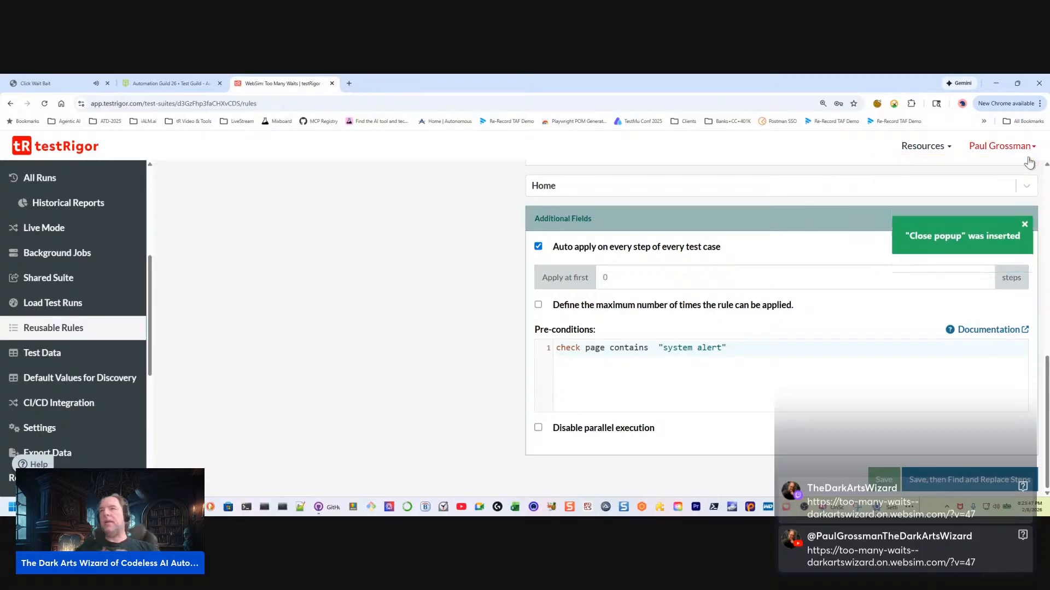
# Go to the suite's test cases, expand Wait with Popup and open its custom steps for editing
pyautogui.scroll(10, 651, 411)
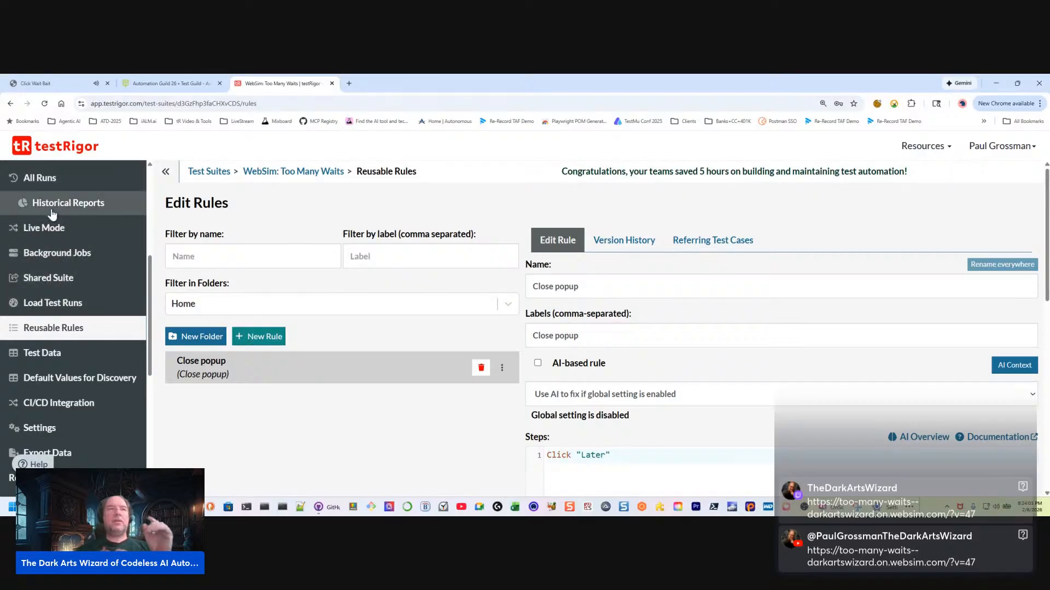
pyautogui.scroll(3, 61, 260)
pyautogui.scroll(1, 60, 251)
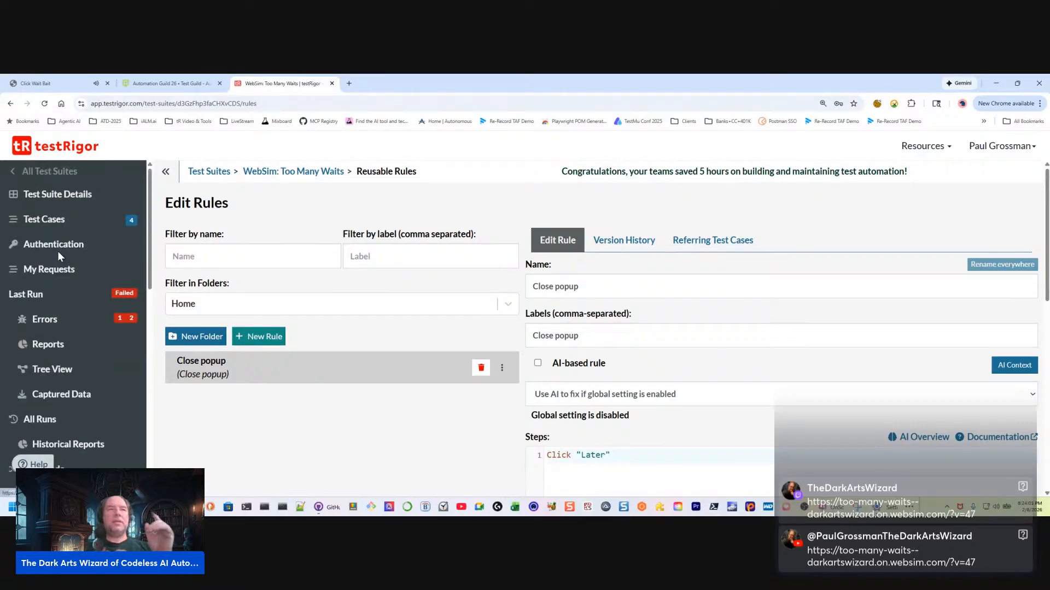
pyautogui.click(74, 224)
pyautogui.scroll(-5, 436, 408)
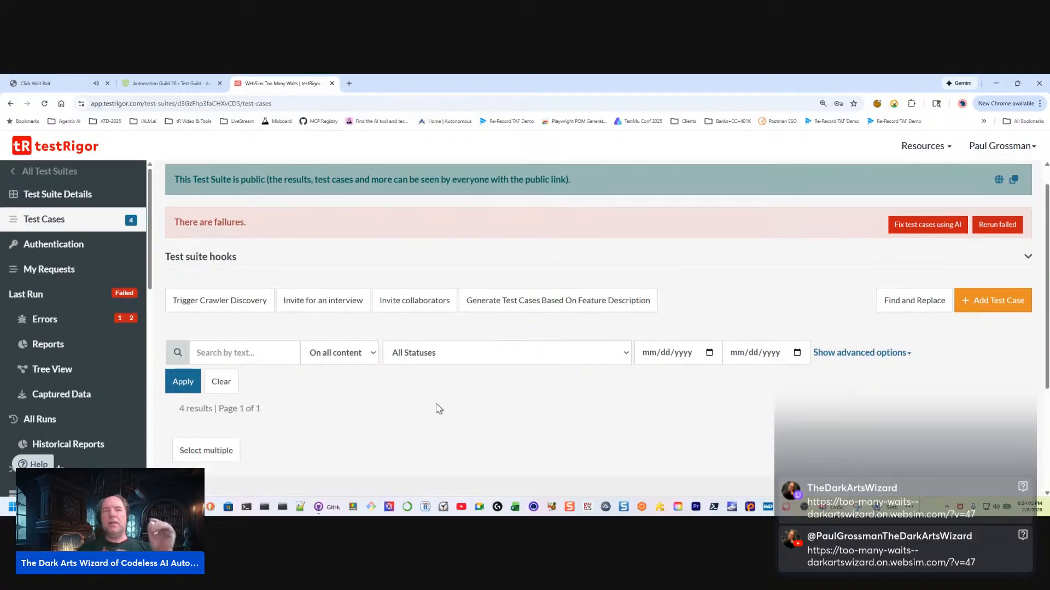
pyautogui.scroll(2, 566, 369)
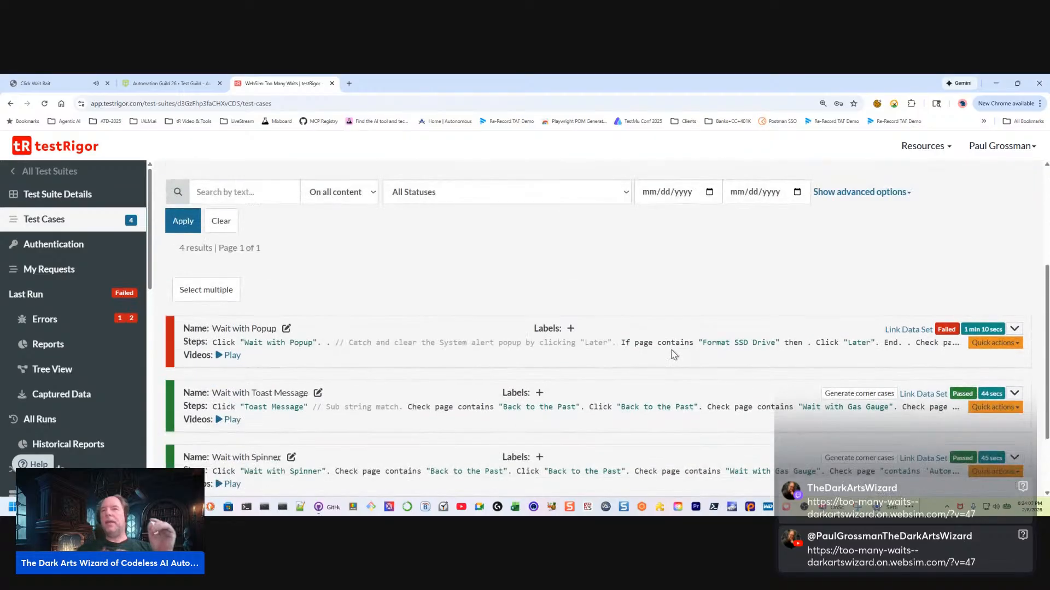
pyautogui.click(1014, 329)
pyautogui.click(732, 383)
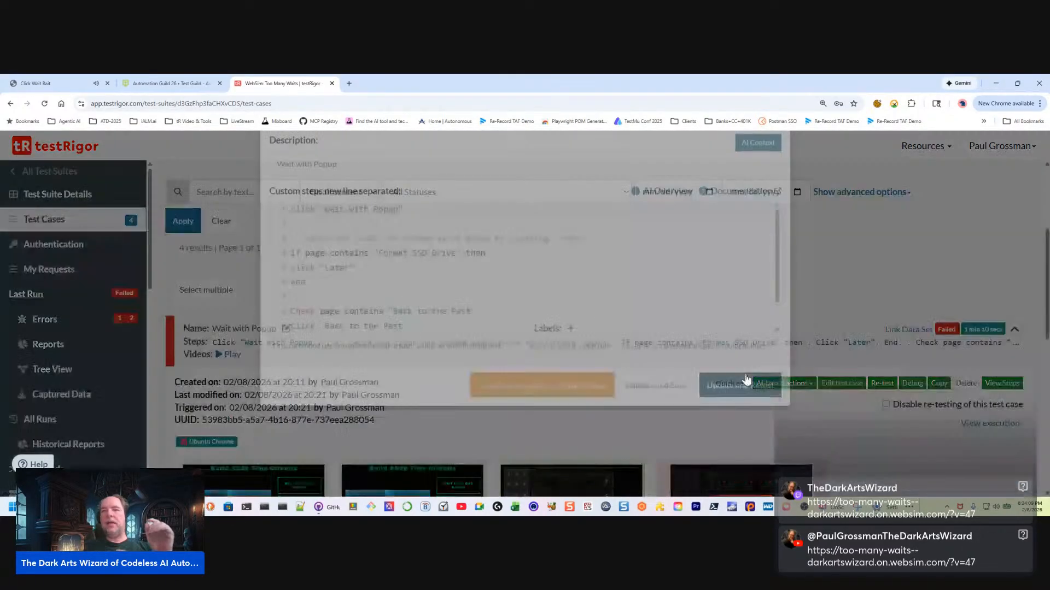
# Delete the if block that handles "Format SSD Drive" from the Wait with Popup steps, including its leftover blank line
pyautogui.moveTo(380, 344); pyautogui.dragTo(264, 311)
pyautogui.press('BackSpace')
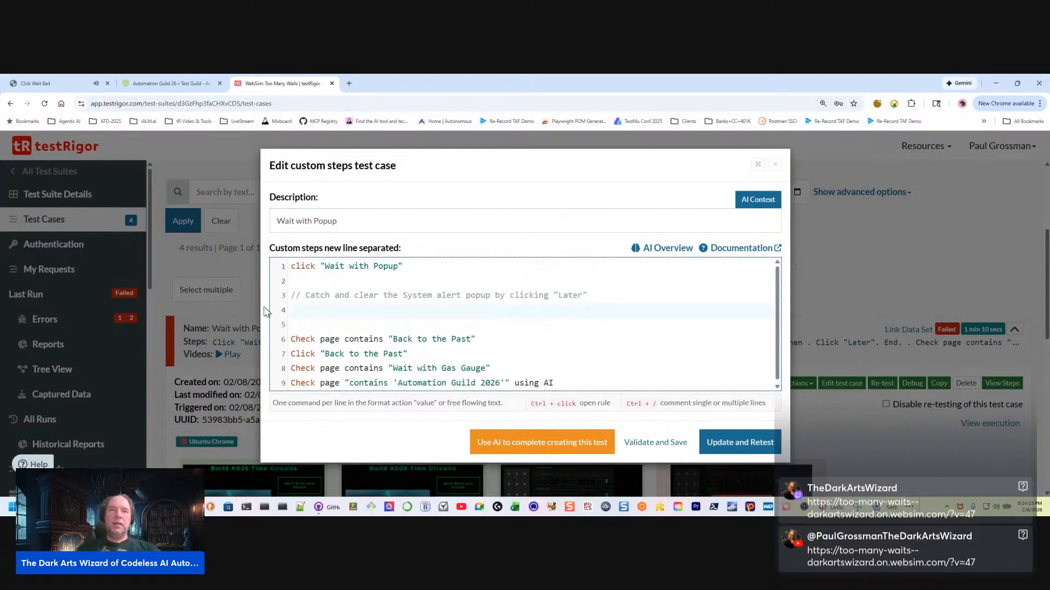
pyautogui.press('BackSpace')
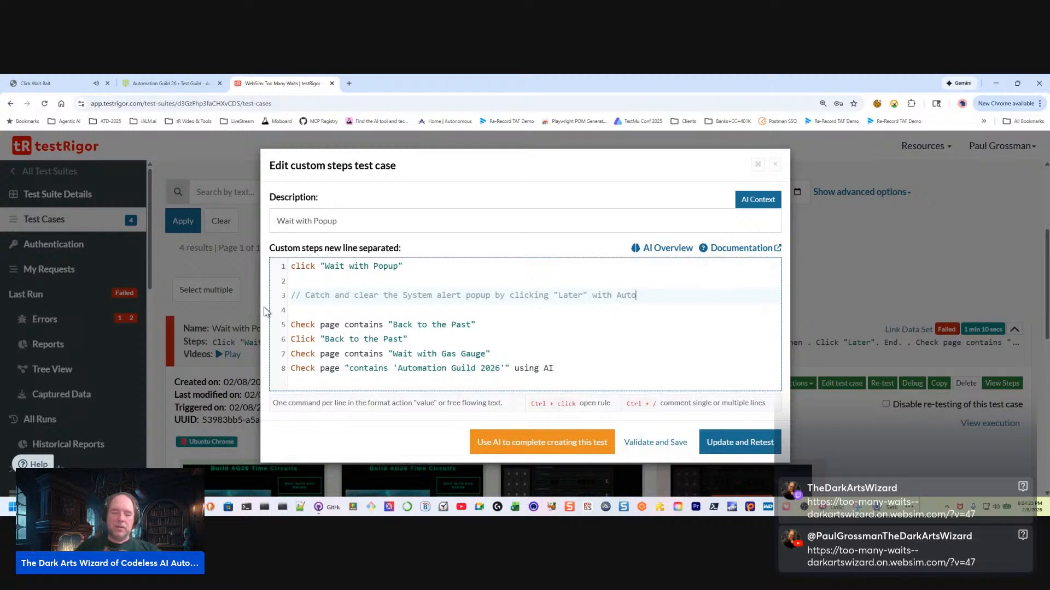
# Append "with Auto-Rule" to the System alert popup comment, and update and retest the case
pyautogui.write('Rule')
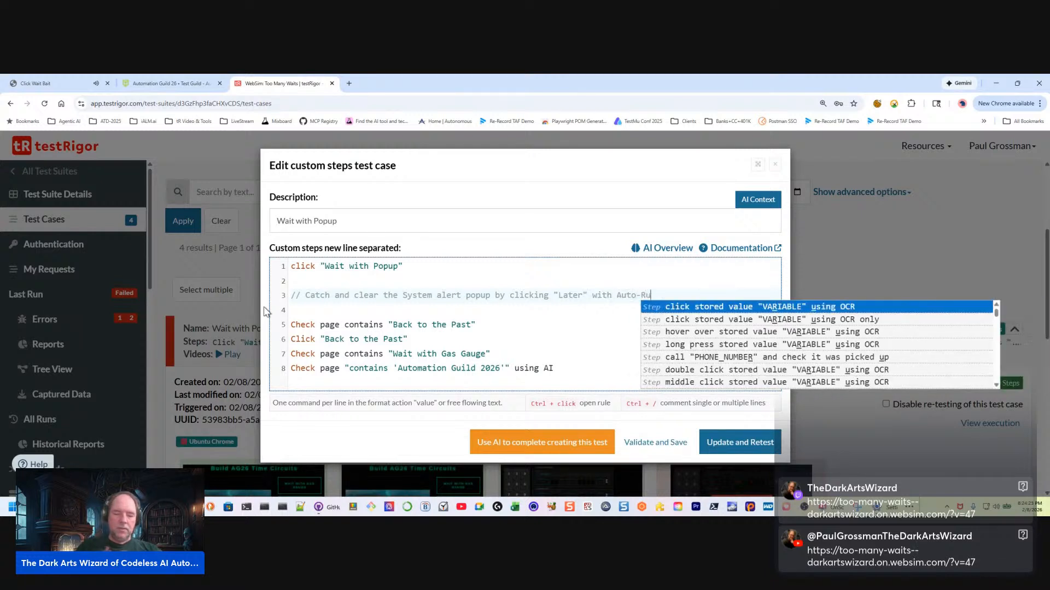
pyautogui.click(504, 305)
pyautogui.click(732, 444)
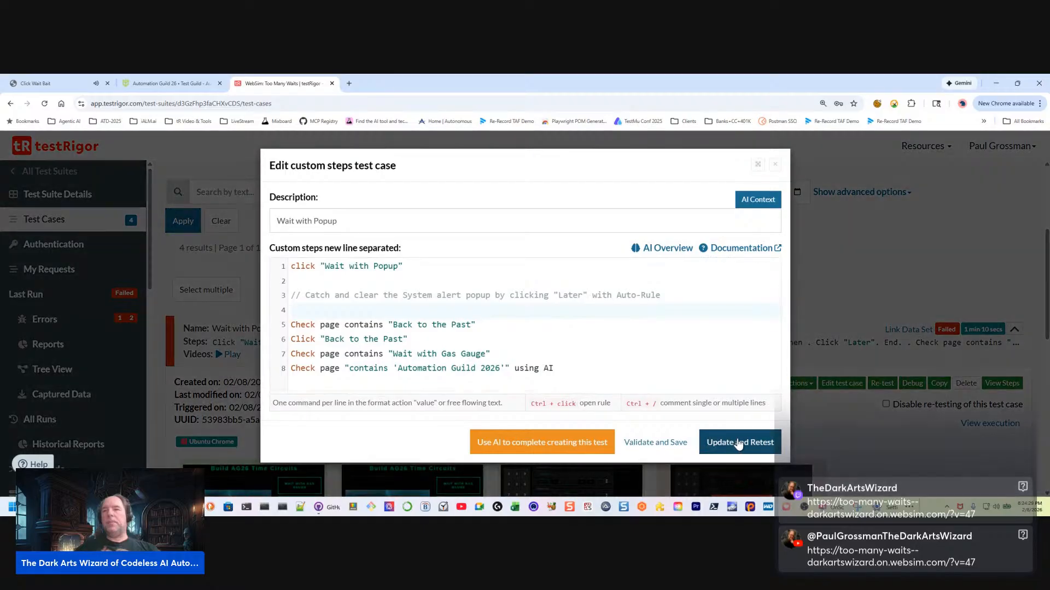
pyautogui.scroll(-4, 781, 356)
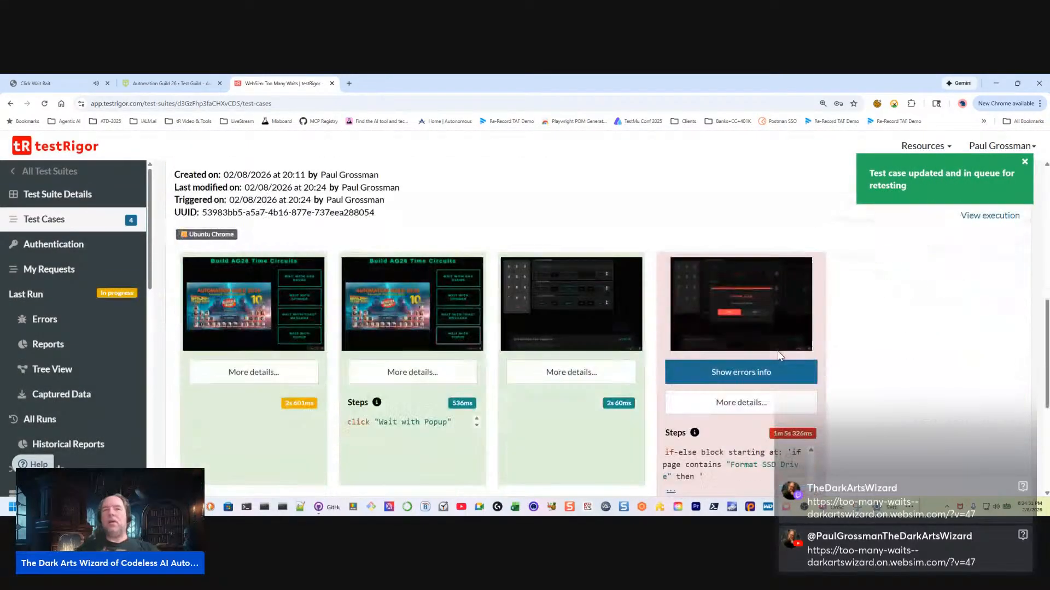
# Look at the Click Wait Bait page and check the execution screenshots of the Wait with Popup retest
pyautogui.click(67, 85)
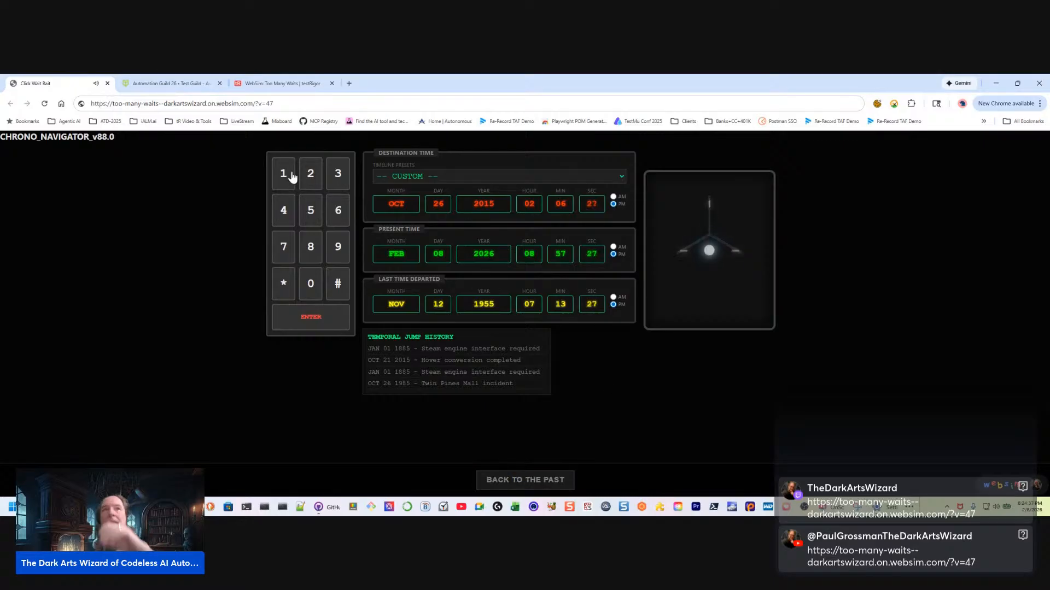
pyautogui.click(281, 84)
pyautogui.scroll(-1, 926, 356)
pyautogui.scroll(1, 928, 382)
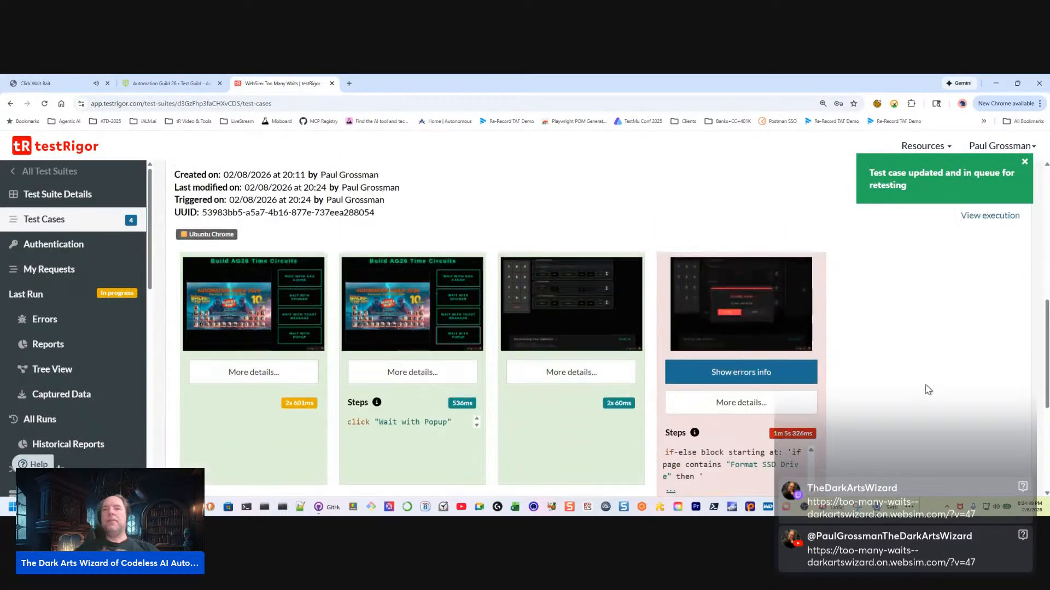
pyautogui.scroll(-1, 927, 388)
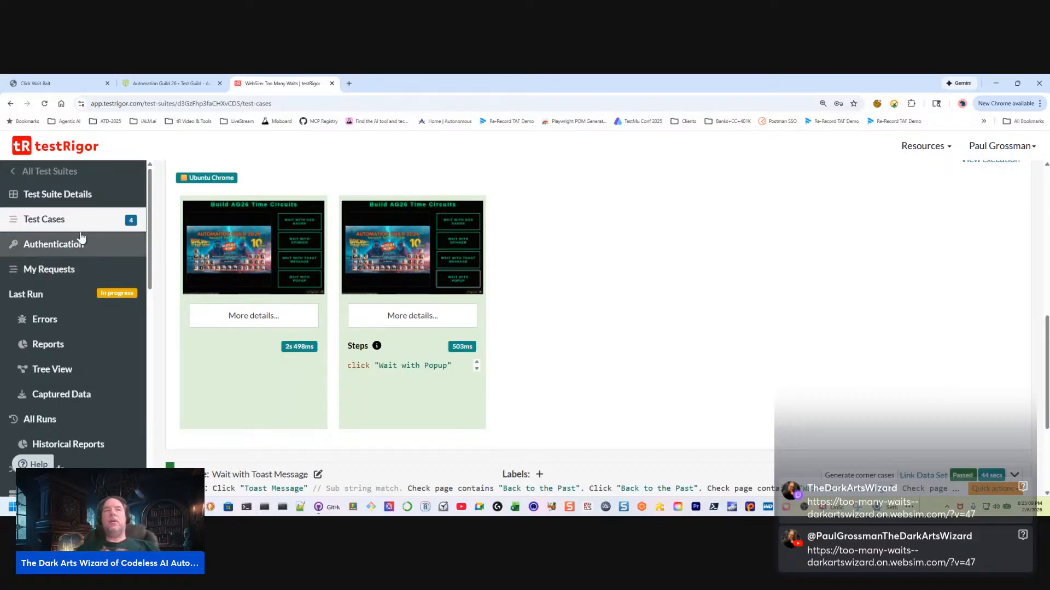
pyautogui.scroll(-3, 563, 325)
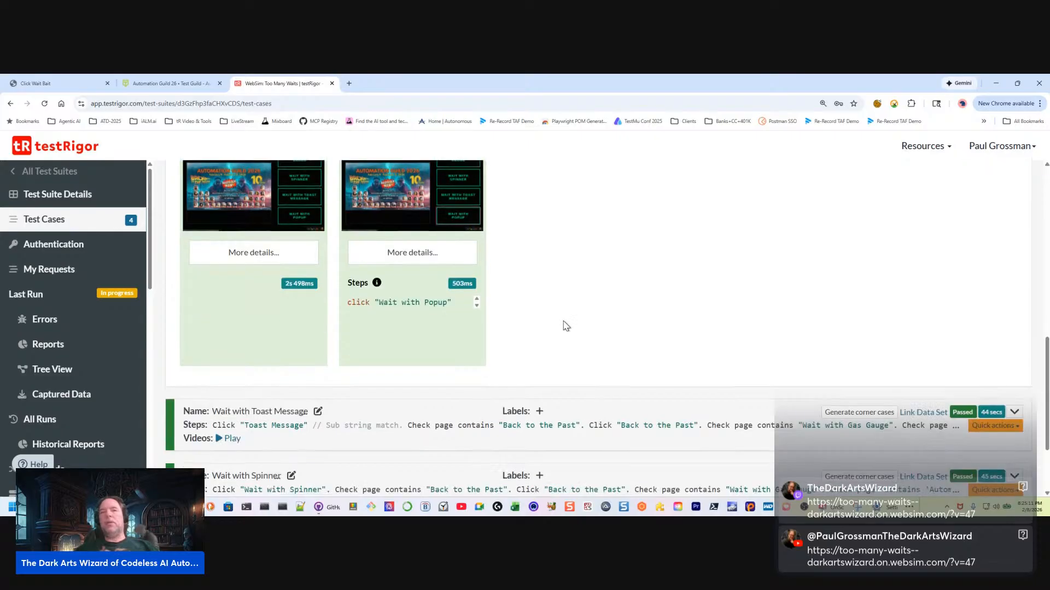
pyautogui.scroll(4, 572, 426)
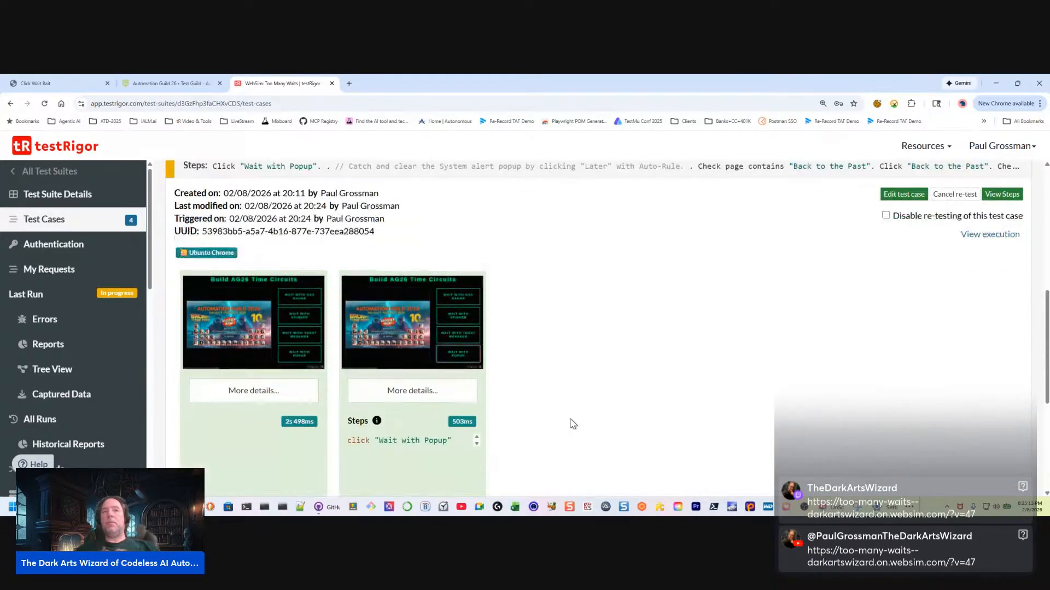
pyautogui.scroll(-2, 570, 420)
pyautogui.scroll(1, 570, 416)
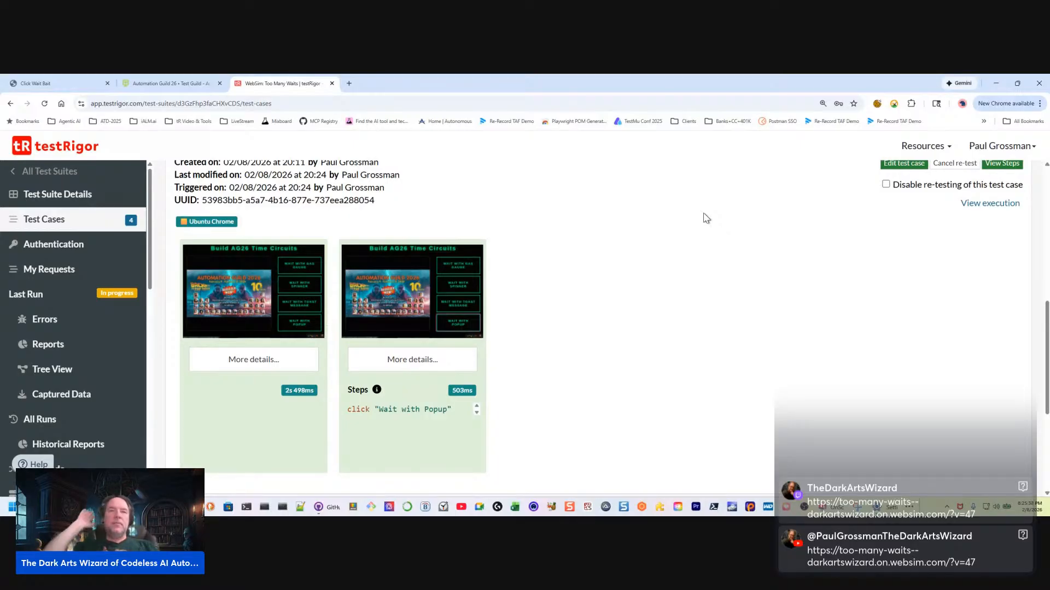
# Go to the suite's Live Mode and launch an interactive session on Ubuntu, Chrome, dismissing the notification
pyautogui.scroll(-3, 71, 377)
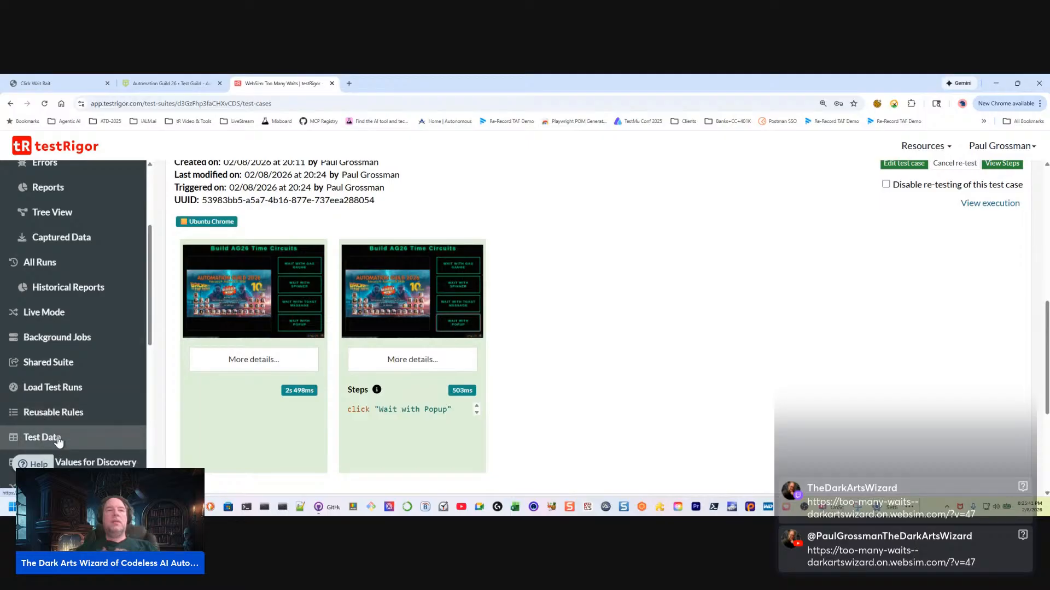
pyautogui.scroll(-2, 30, 441)
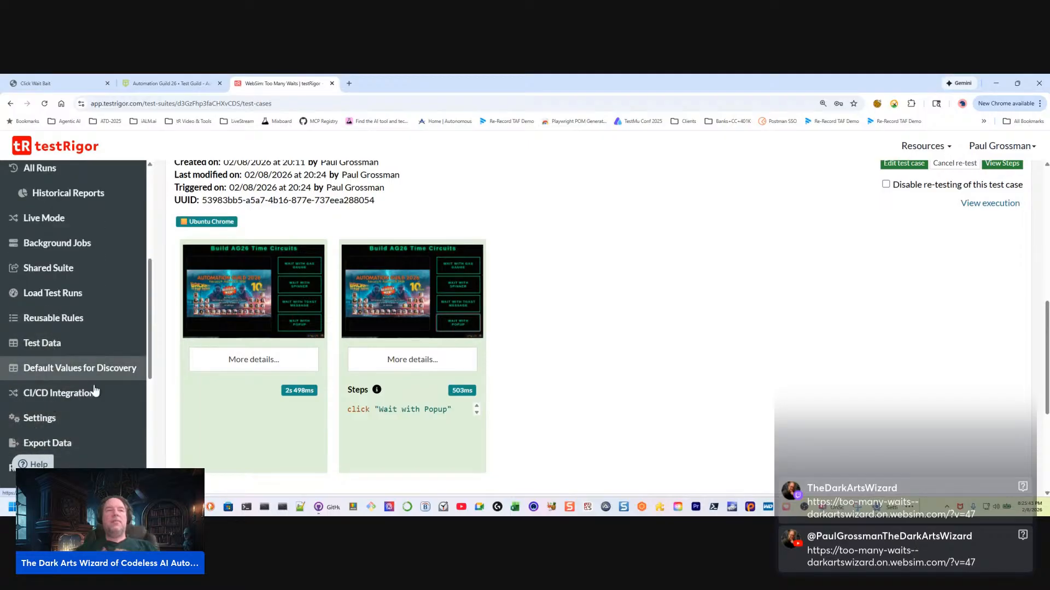
pyautogui.scroll(2, 76, 364)
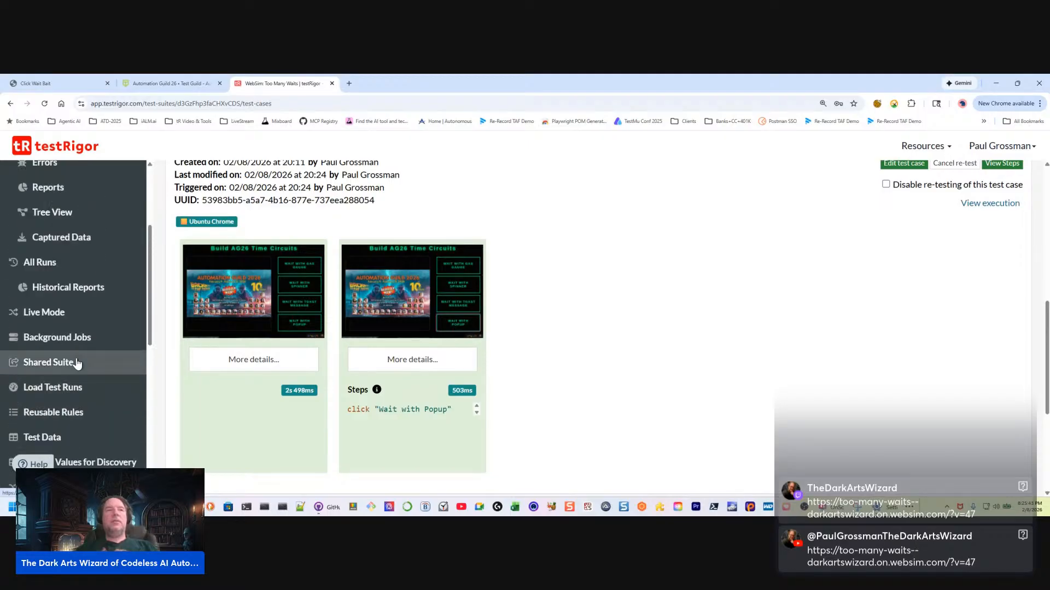
pyautogui.click(53, 315)
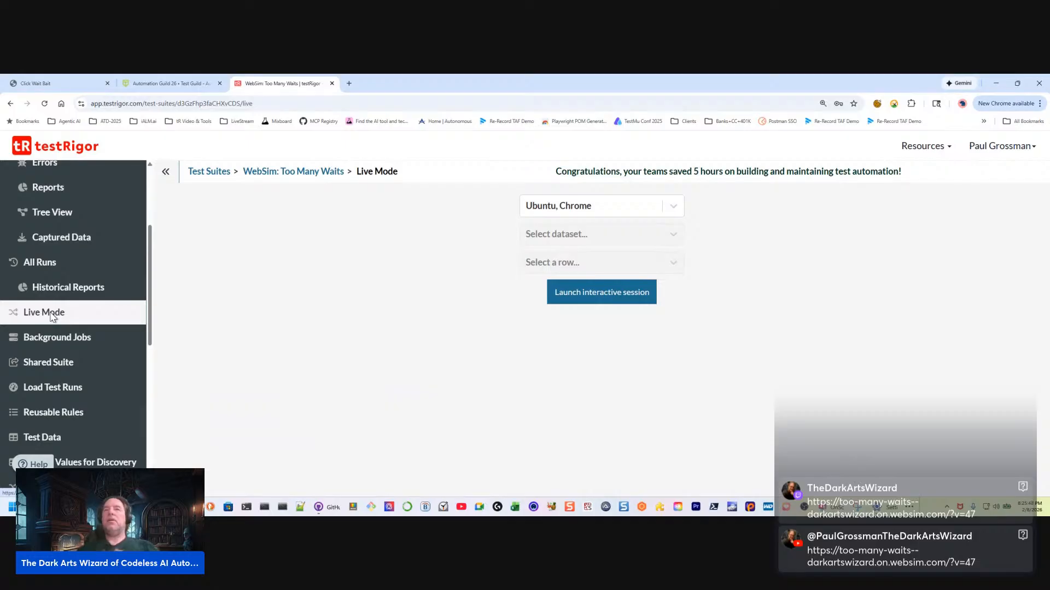
pyautogui.click(585, 298)
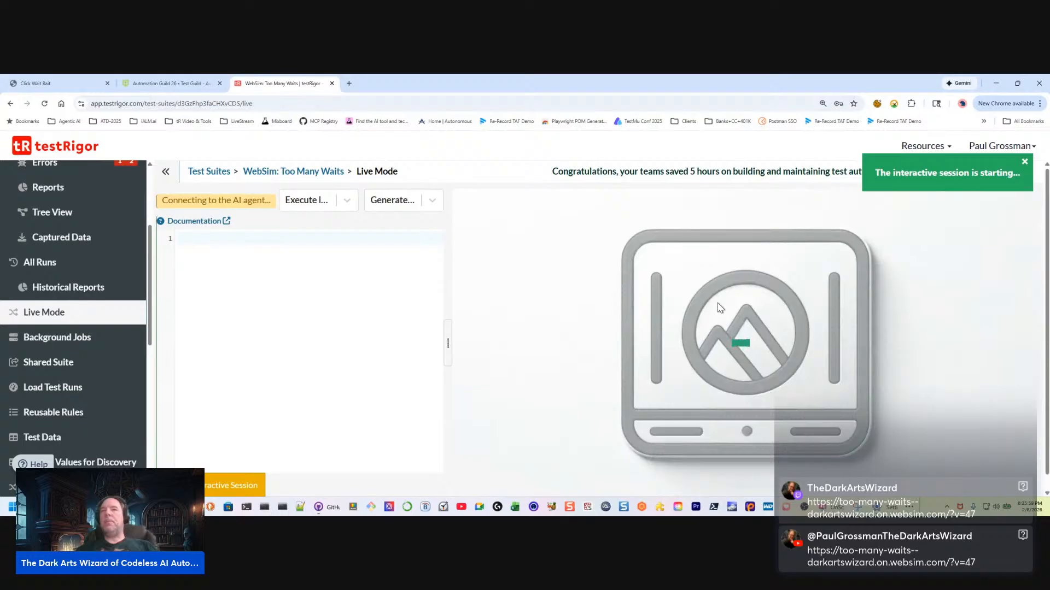
pyautogui.click(1025, 163)
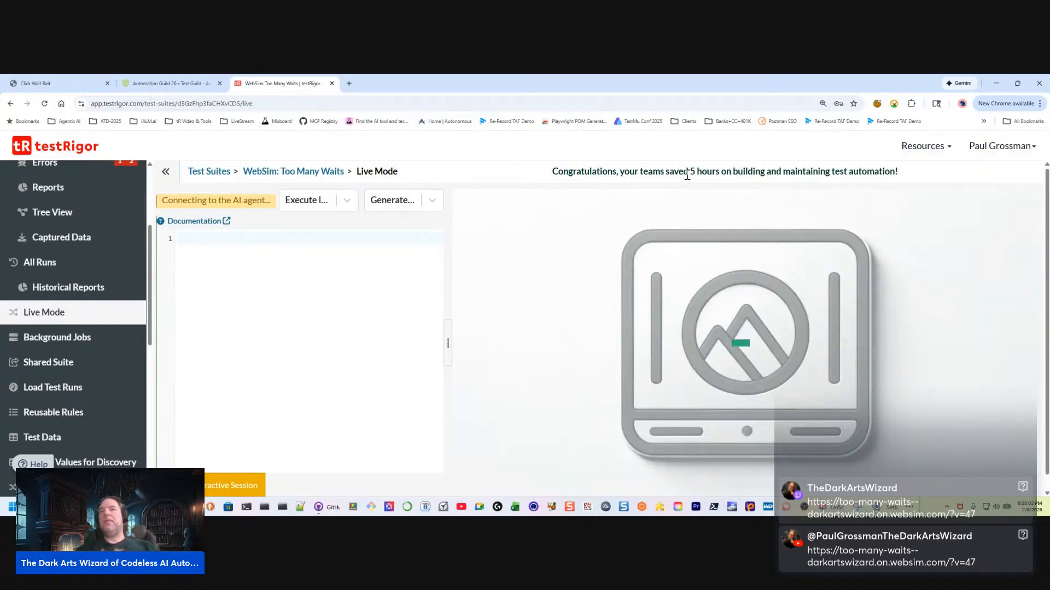
pyautogui.moveTo(684, 173); pyautogui.dragTo(914, 171)
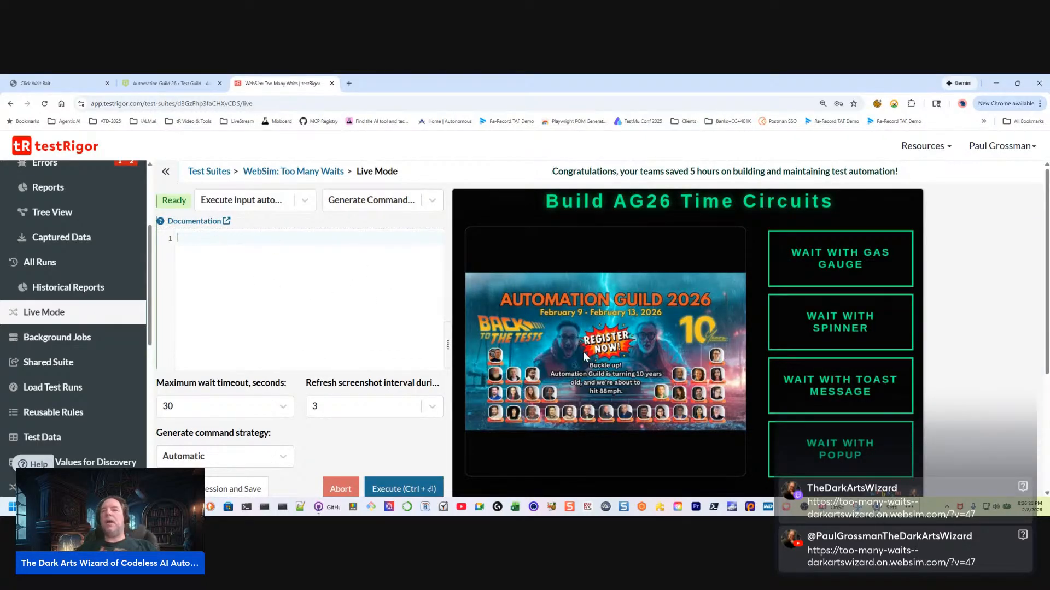
# Trigger Wait with Popup in the live preview with a 1-second screenshot refresh interval, and try to record an action on the System Alert heading
pyautogui.click(843, 445)
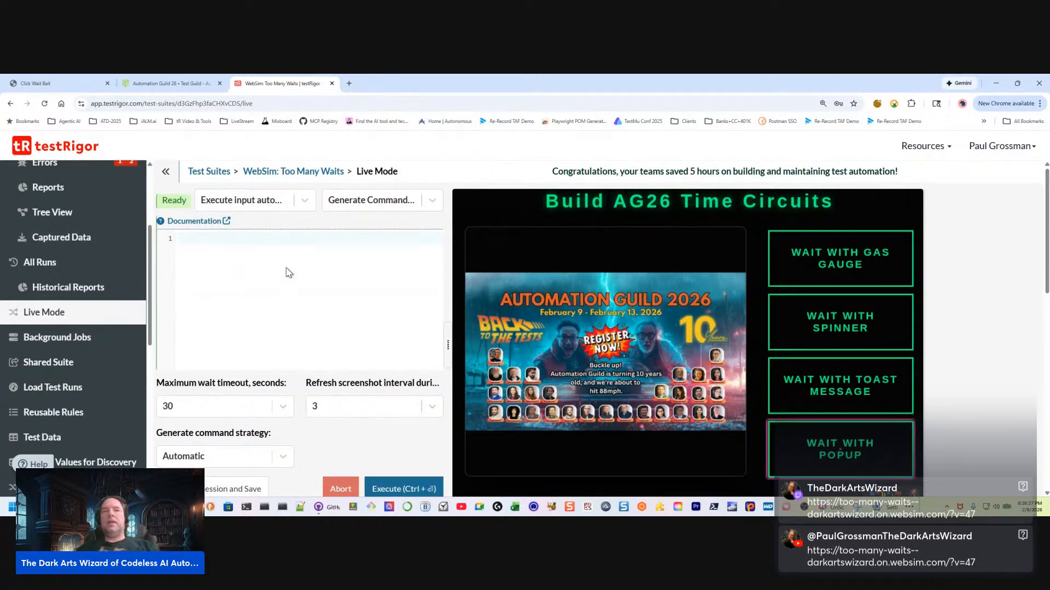
pyautogui.click(432, 408)
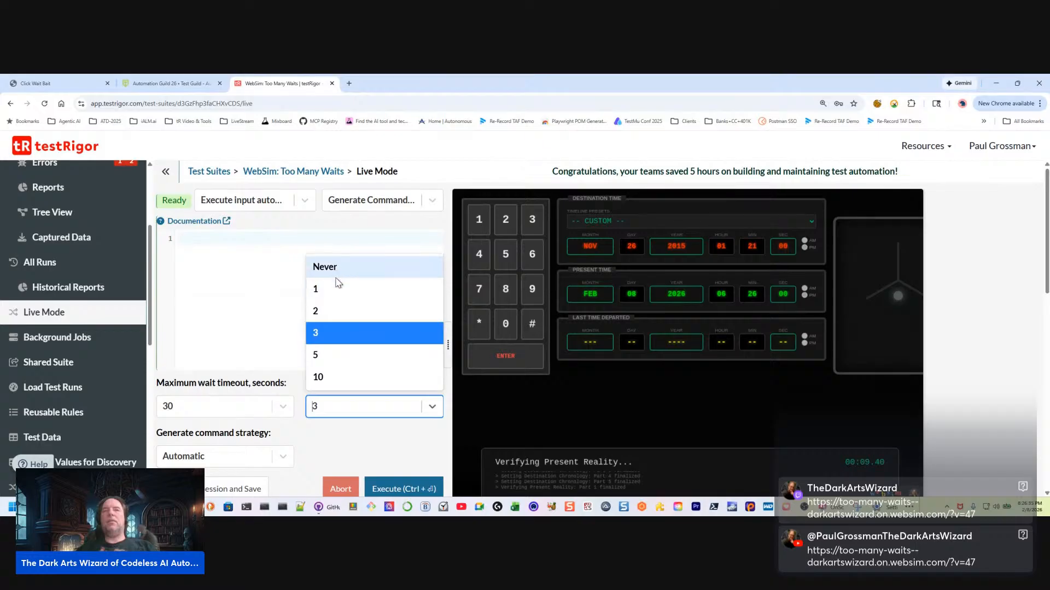
pyautogui.click(336, 291)
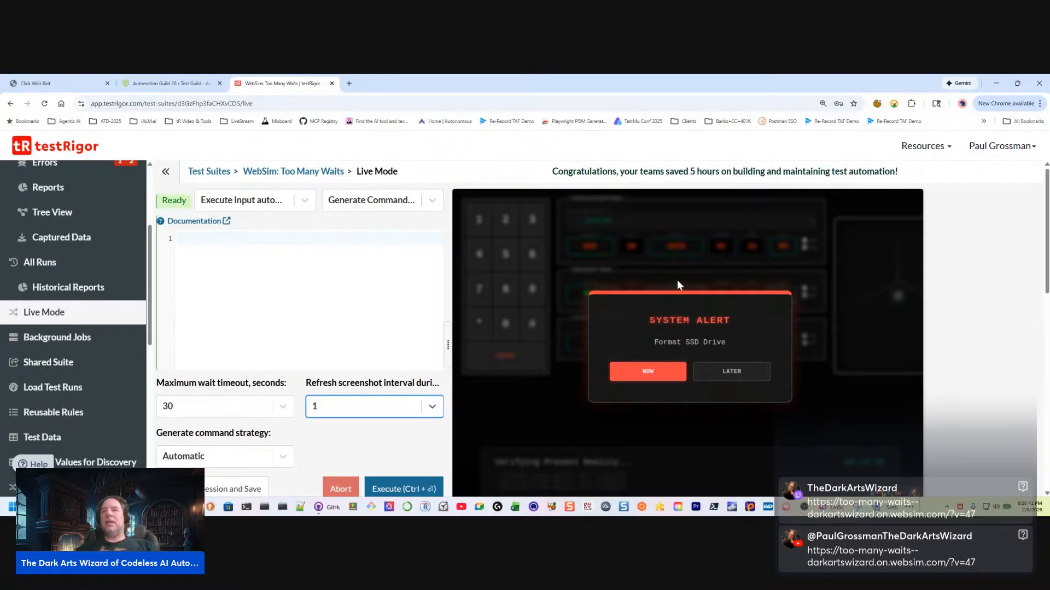
pyautogui.click(705, 323)
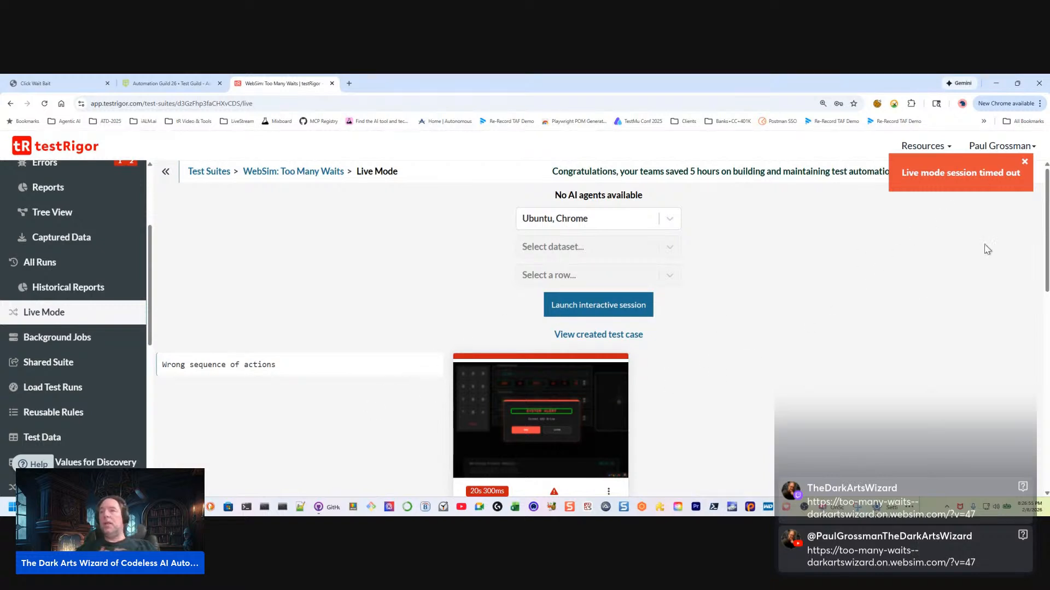
pyautogui.click(1025, 163)
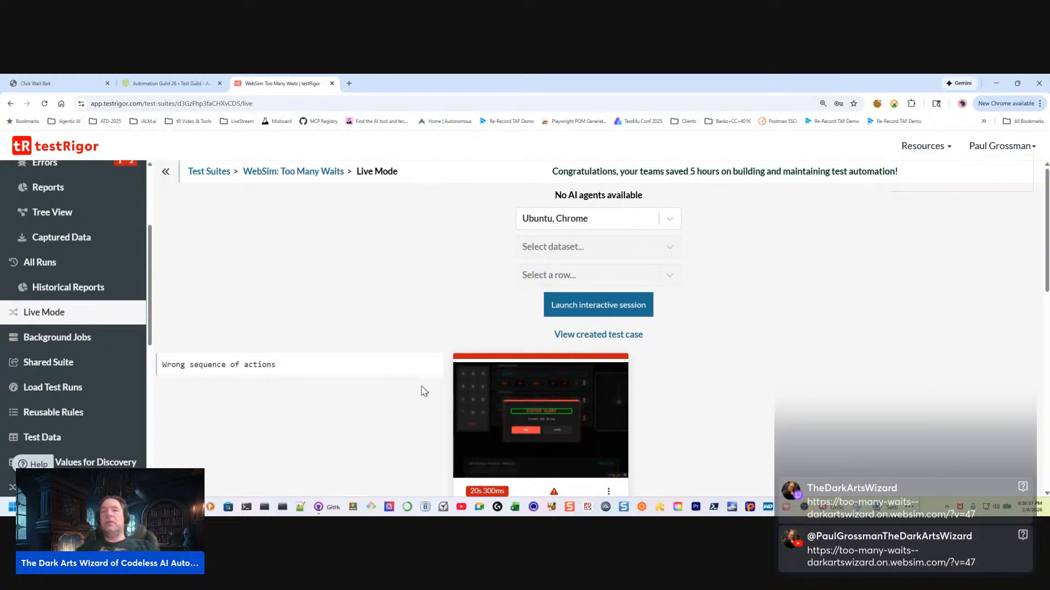
# Examine the commands and screenshots recorded in the live session
pyautogui.scroll(-3, 216, 370)
pyautogui.scroll(2, 215, 375)
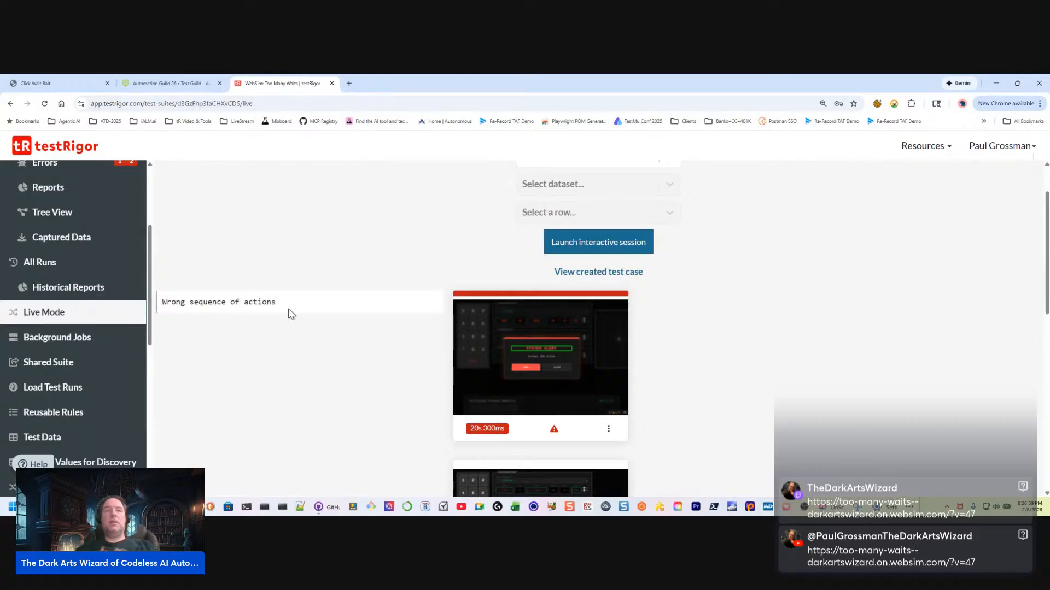
pyautogui.moveTo(290, 311); pyautogui.dragTo(284, 260)
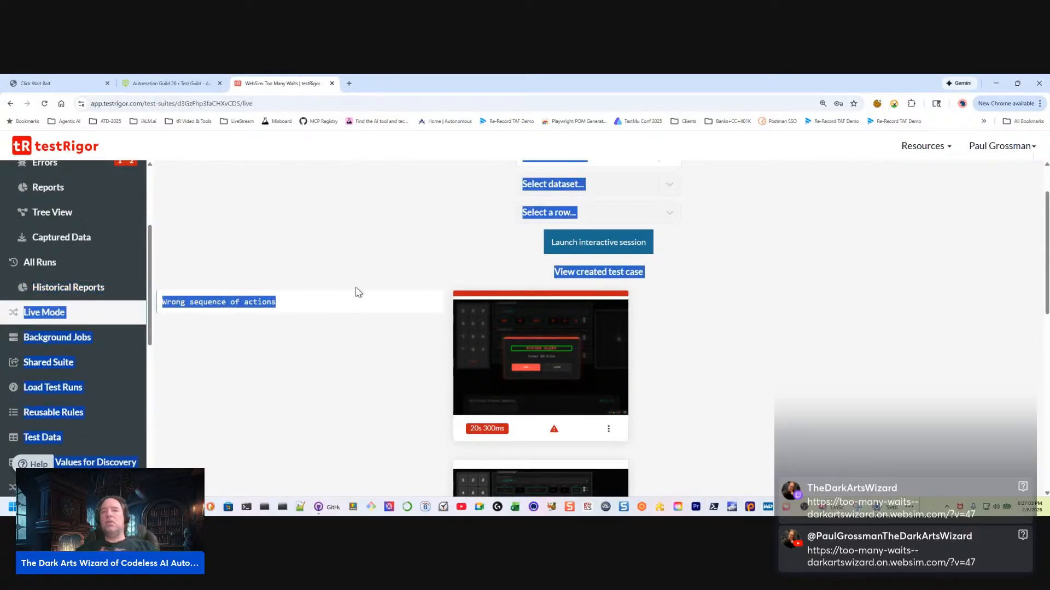
pyautogui.scroll(1, 271, 419)
pyautogui.click(283, 302)
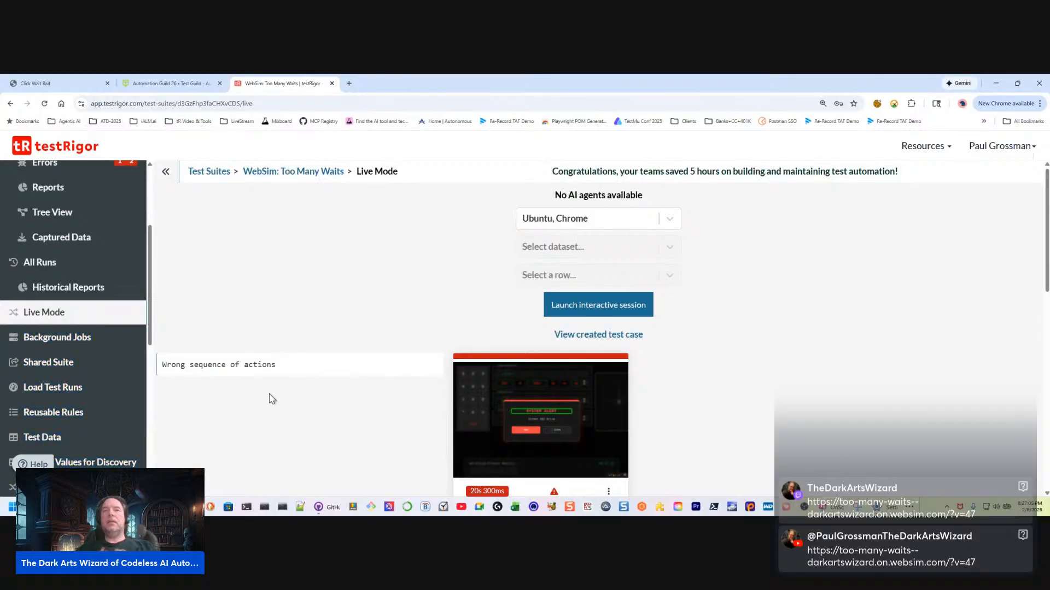
pyautogui.scroll(-8, 269, 398)
pyautogui.scroll(1, 267, 402)
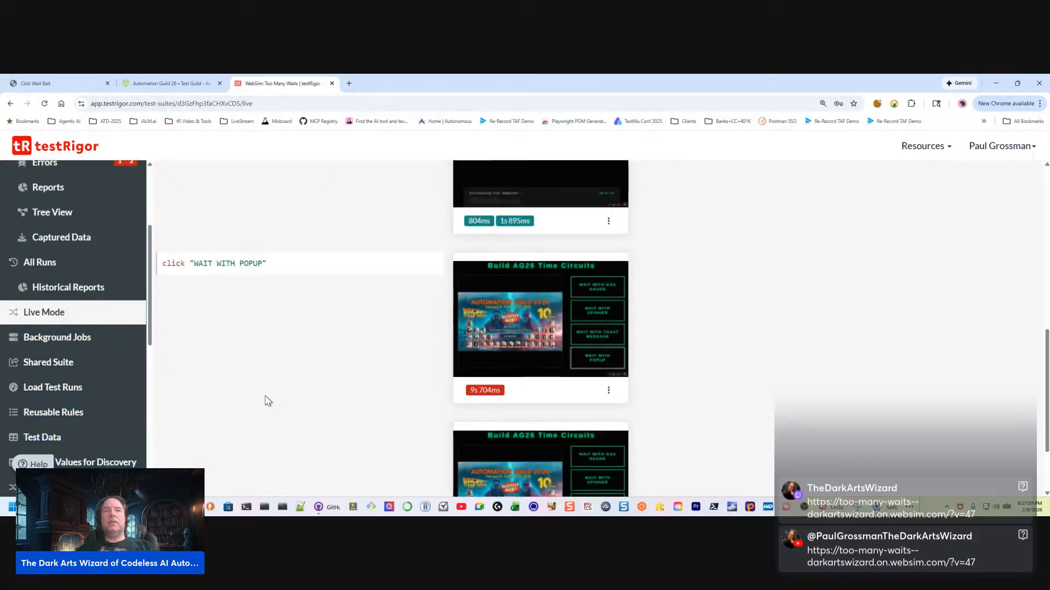
pyautogui.moveTo(285, 266); pyautogui.dragTo(178, 280)
pyautogui.scroll(7, 263, 375)
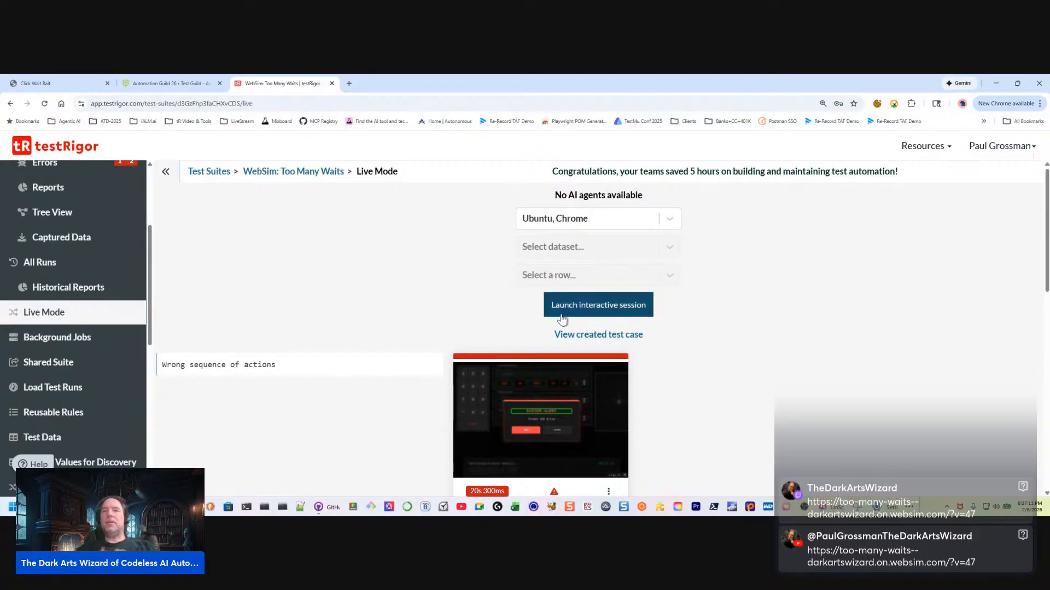
# Open the test case created from the live session, enable its re-testing, and save and retest it
pyautogui.click(599, 335)
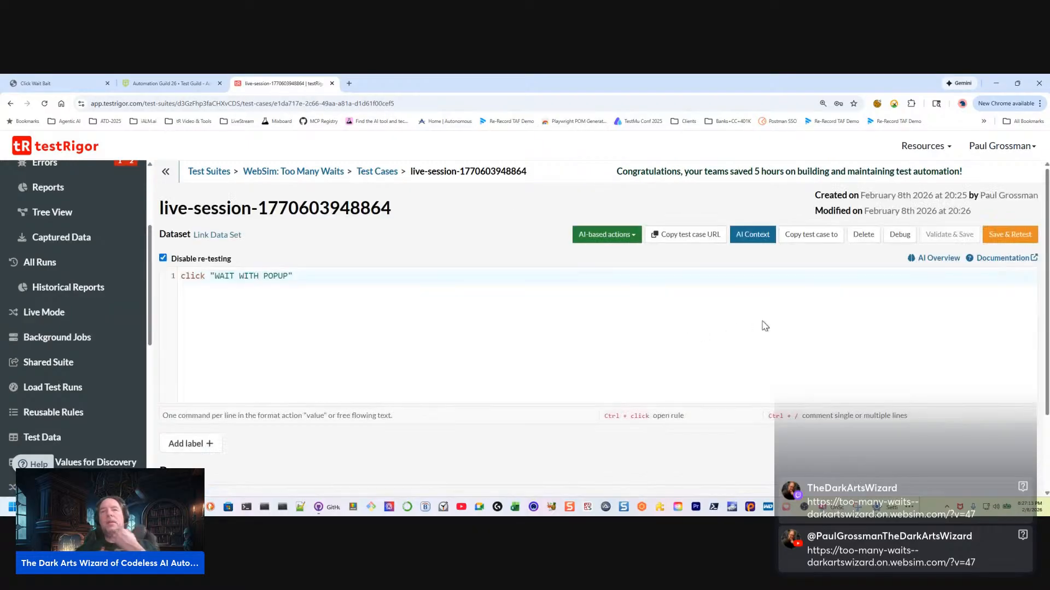
pyautogui.click(163, 258)
pyautogui.click(302, 278)
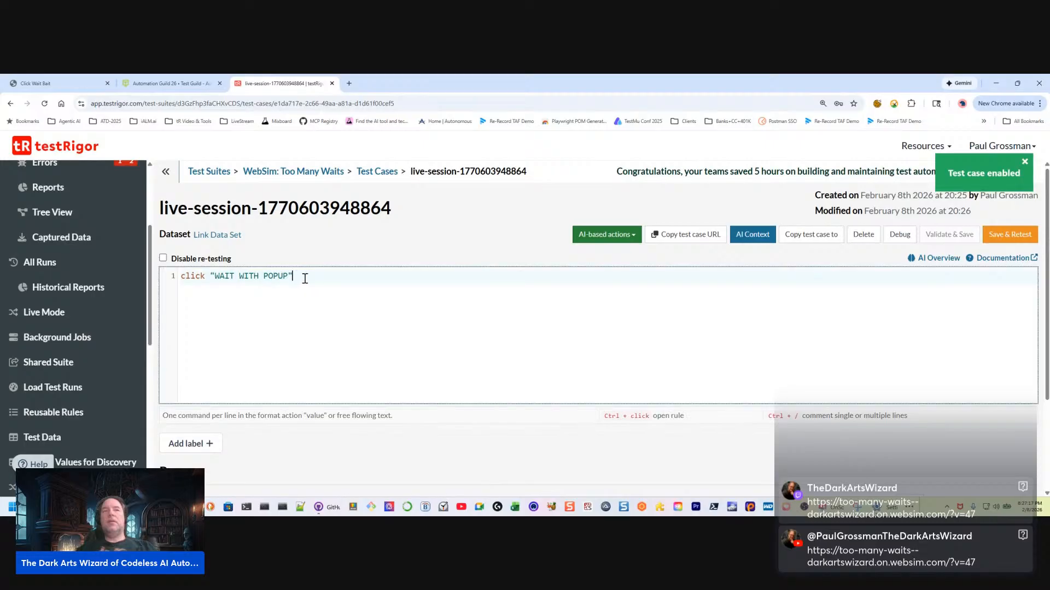
pyautogui.click(1010, 234)
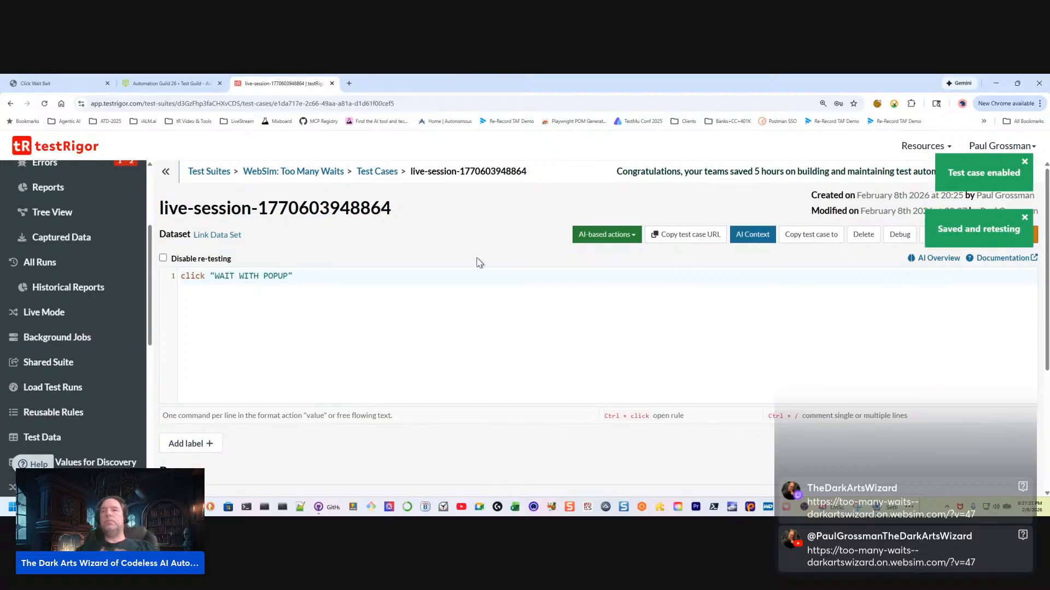
pyautogui.click(1024, 220)
pyautogui.click(1025, 163)
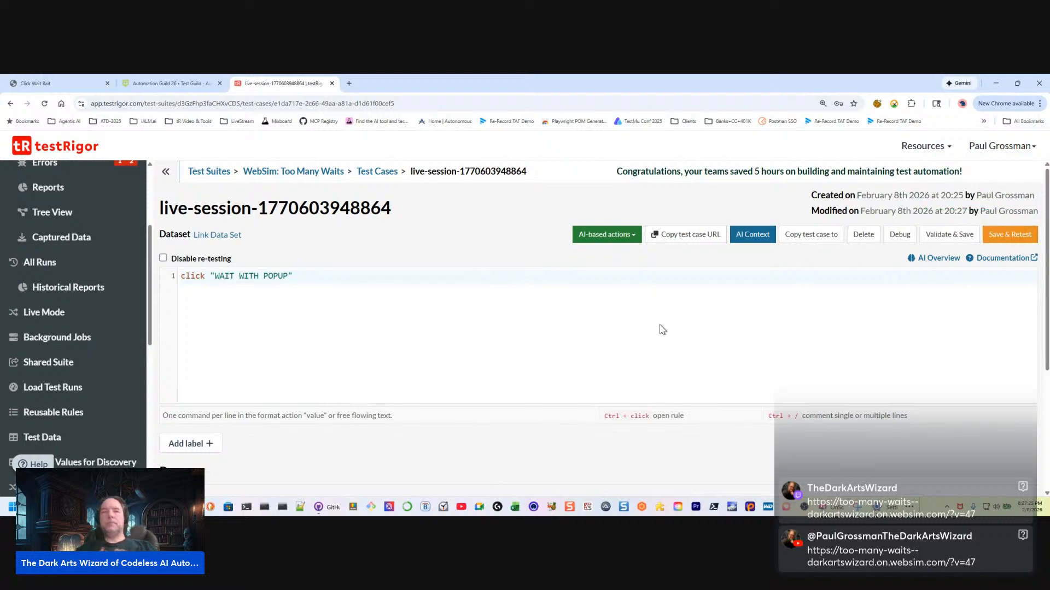
# Check the live-session test case's runs and the AI-based actions it offers
pyautogui.click(432, 334)
pyautogui.scroll(-1, 410, 333)
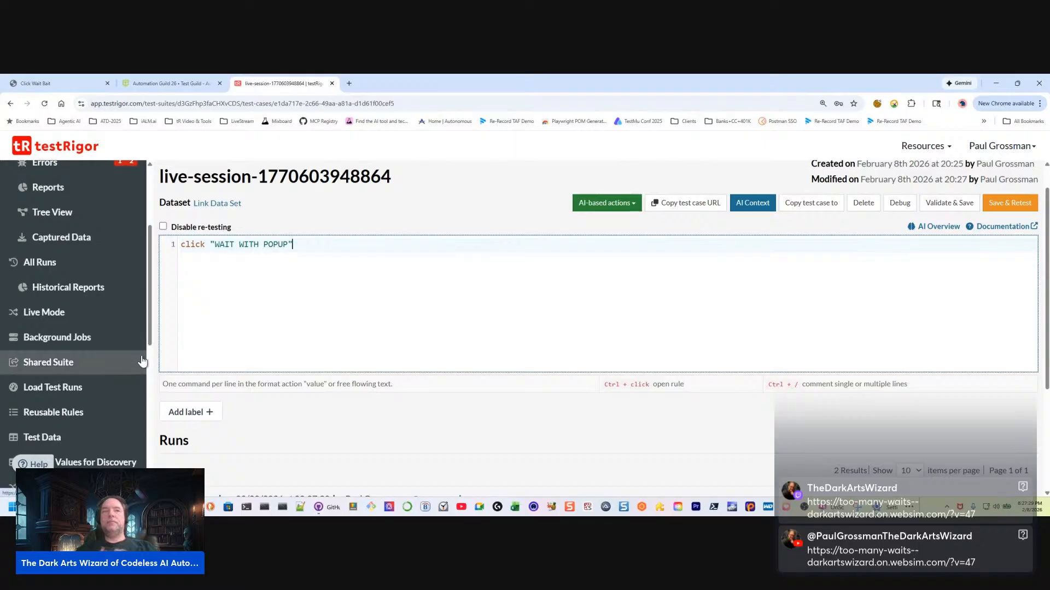
pyautogui.scroll(-1, 726, 238)
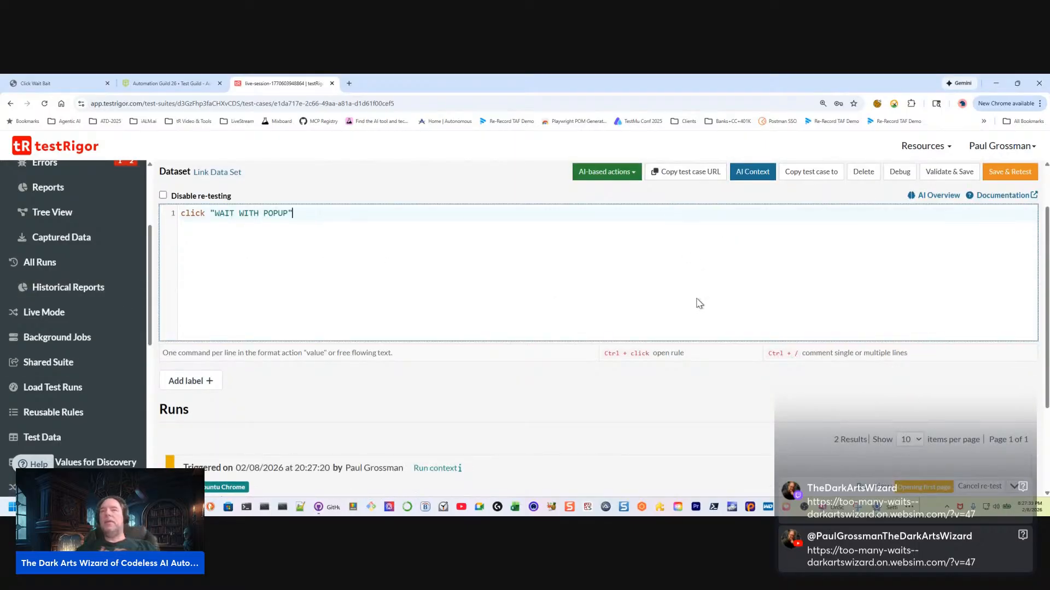
pyautogui.scroll(2, 701, 302)
pyautogui.click(600, 239)
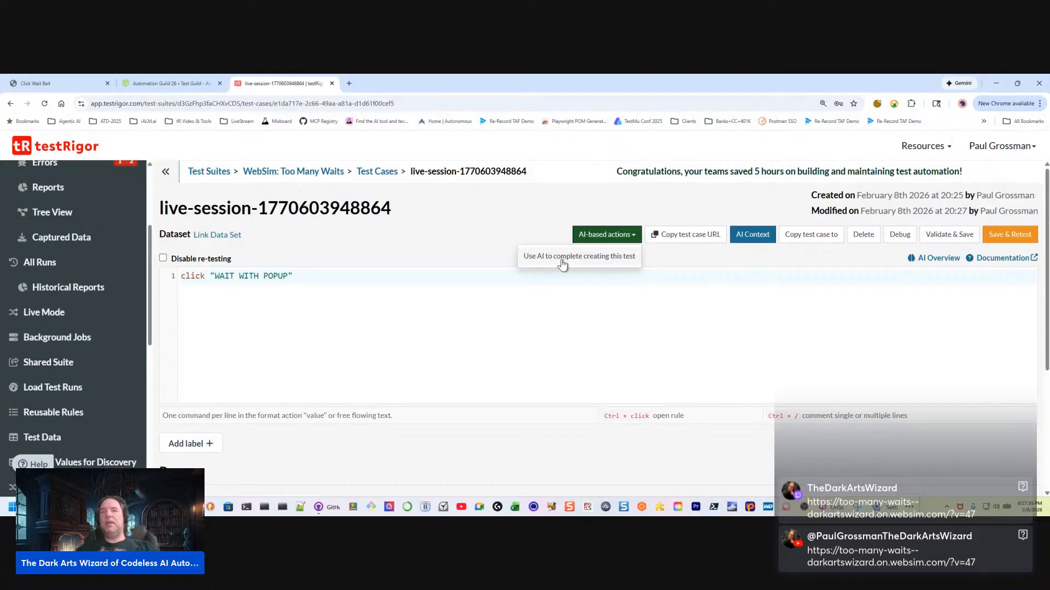
# Add the comment // Wait for a "system alert" popup below the click "WAIT WITH POPUP" command
pyautogui.click(474, 311)
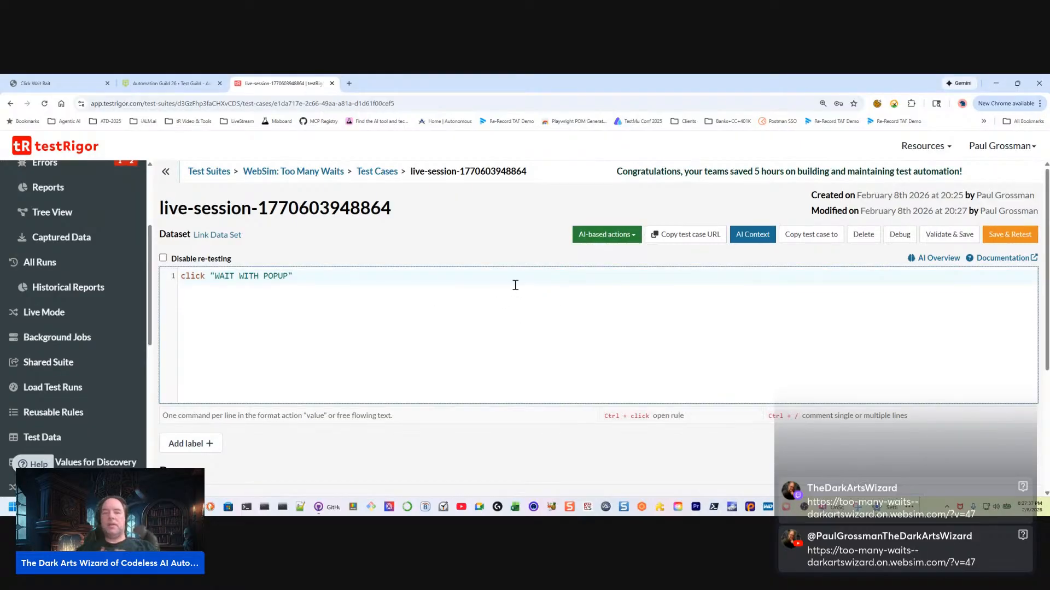
pyautogui.press('Return')
pyautogui.write('// Wait')
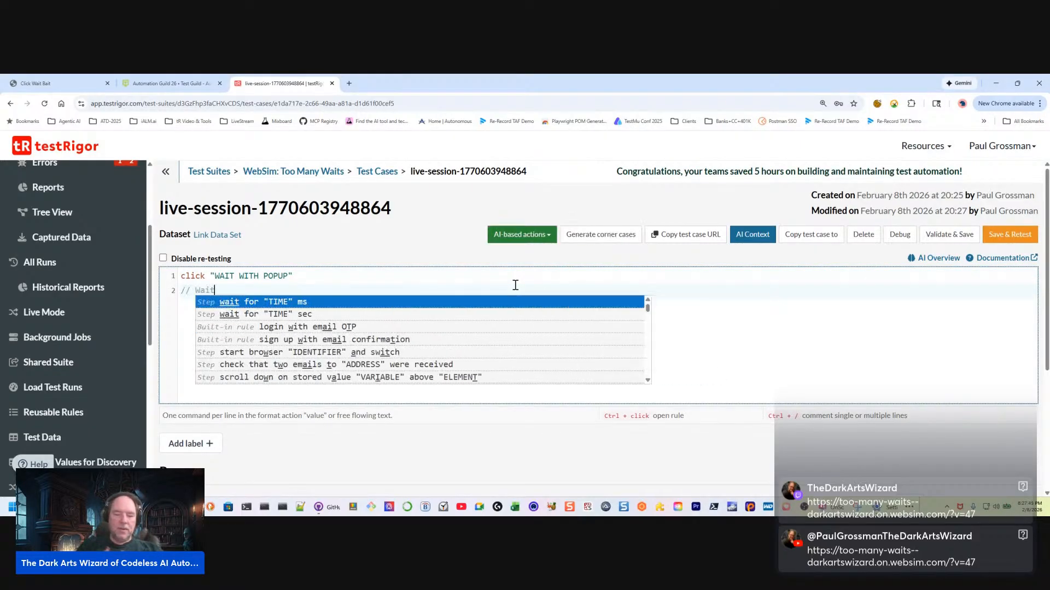
pyautogui.scroll(-3, 515, 285)
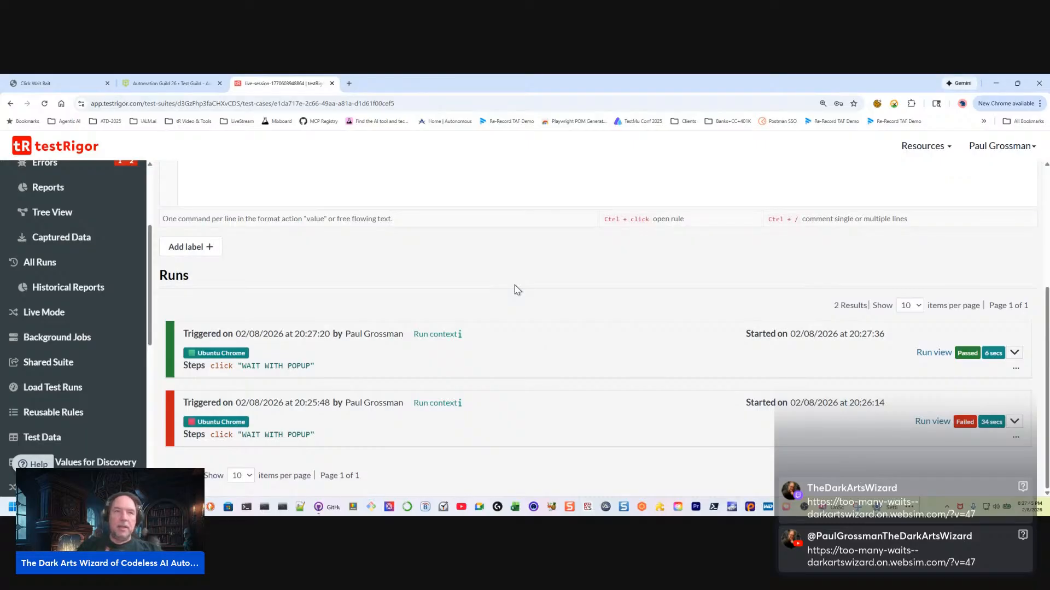
pyautogui.scroll(3, 447, 284)
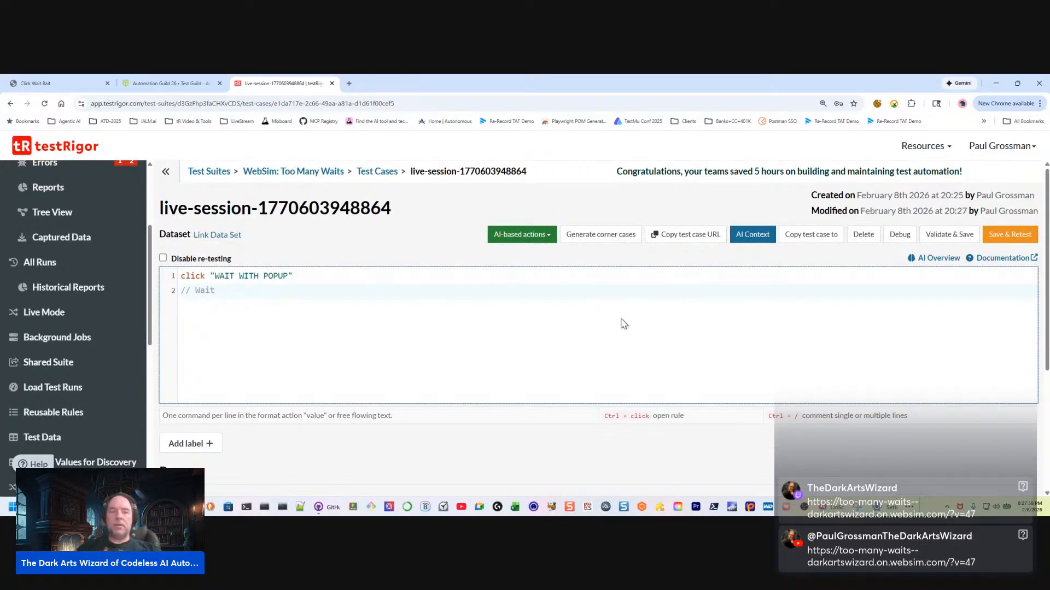
pyautogui.write('for a popup')
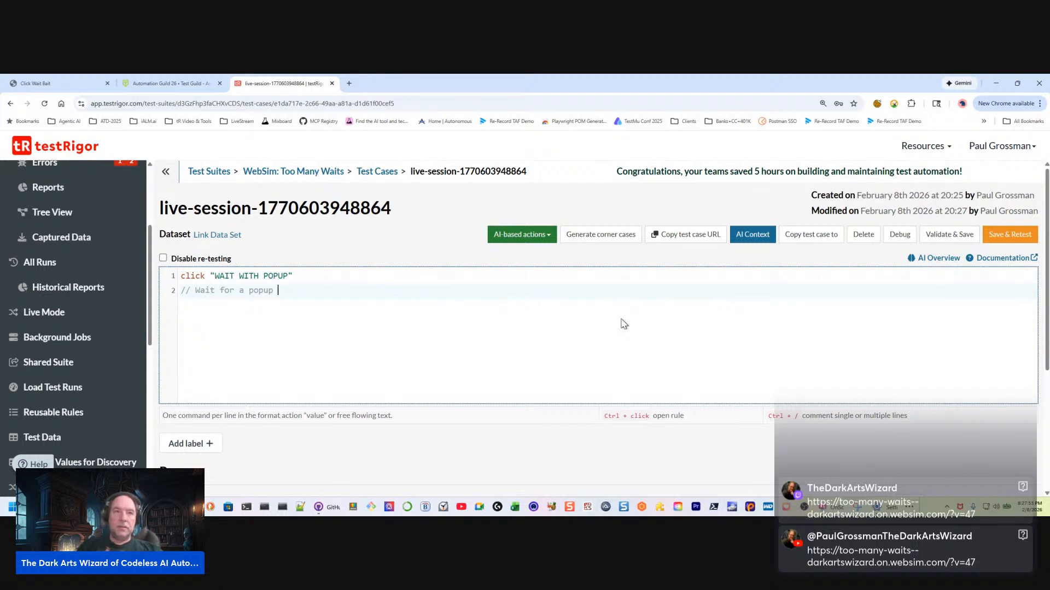
pyautogui.write('"')
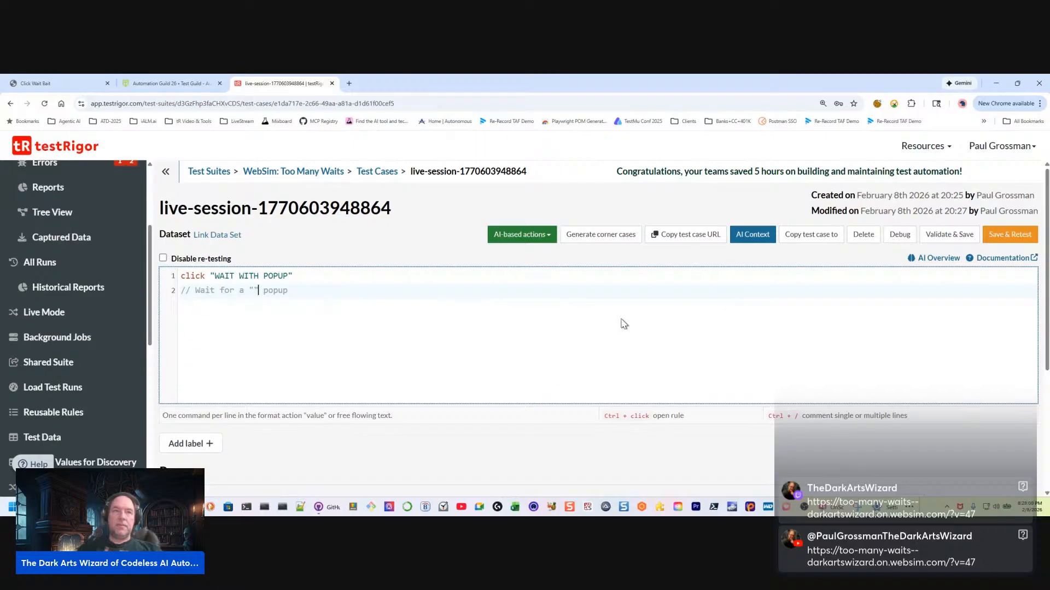
pyautogui.write('system alert')
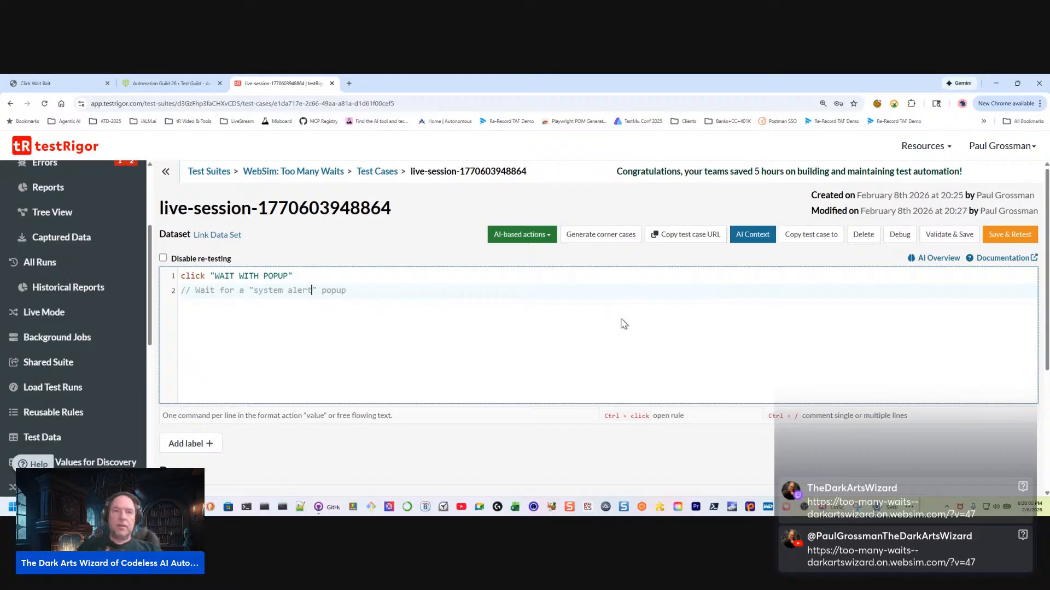
pyautogui.press('Right')
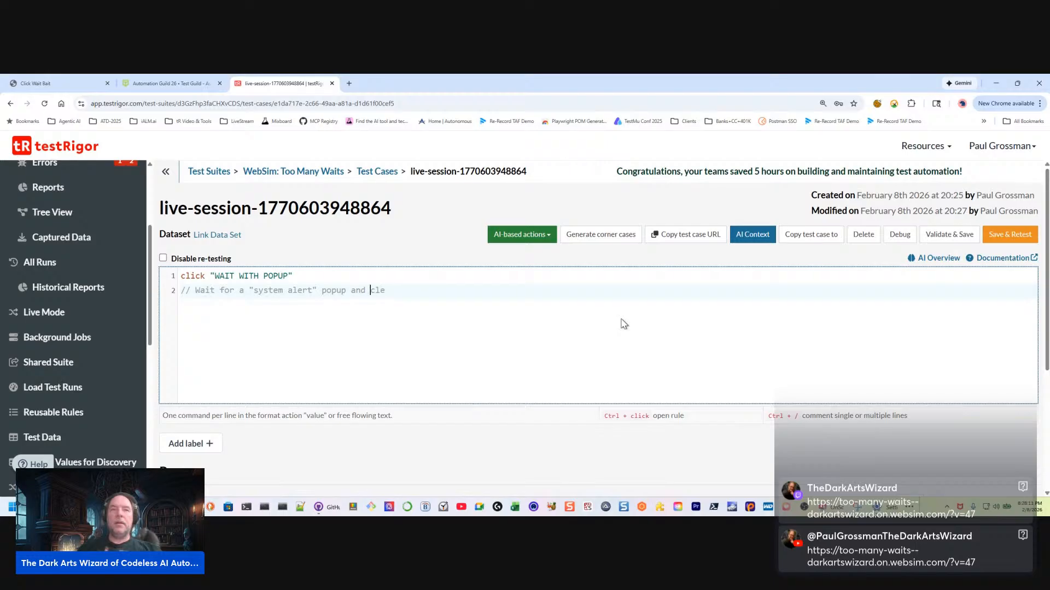
# Add a separate third-line comment reading // clear pop up by clicking "Later" button
pyautogui.press('Return')
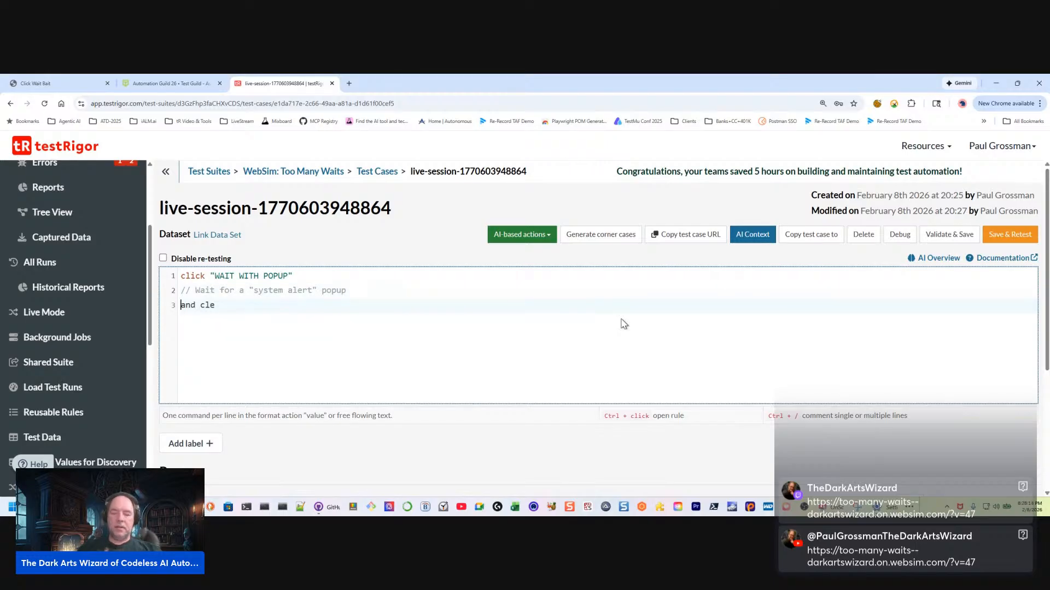
pyautogui.hotkey('ctrl', '/')
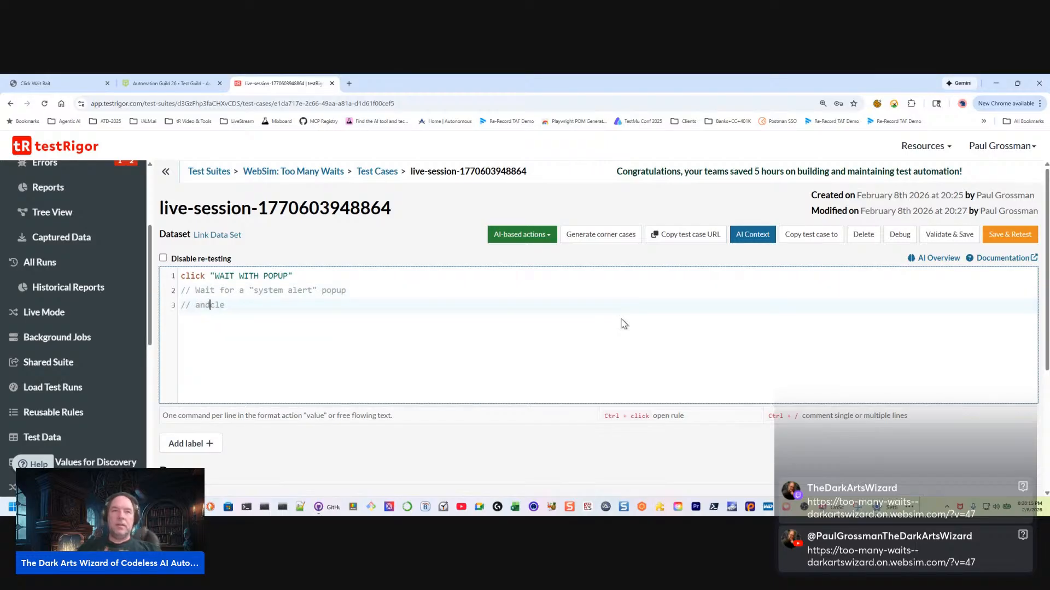
pyautogui.press('BackSpace')
pyautogui.press('BackSpace')
pyautogui.press('BackSpace')
pyautogui.write('ar pop up by clicking "Later" b')
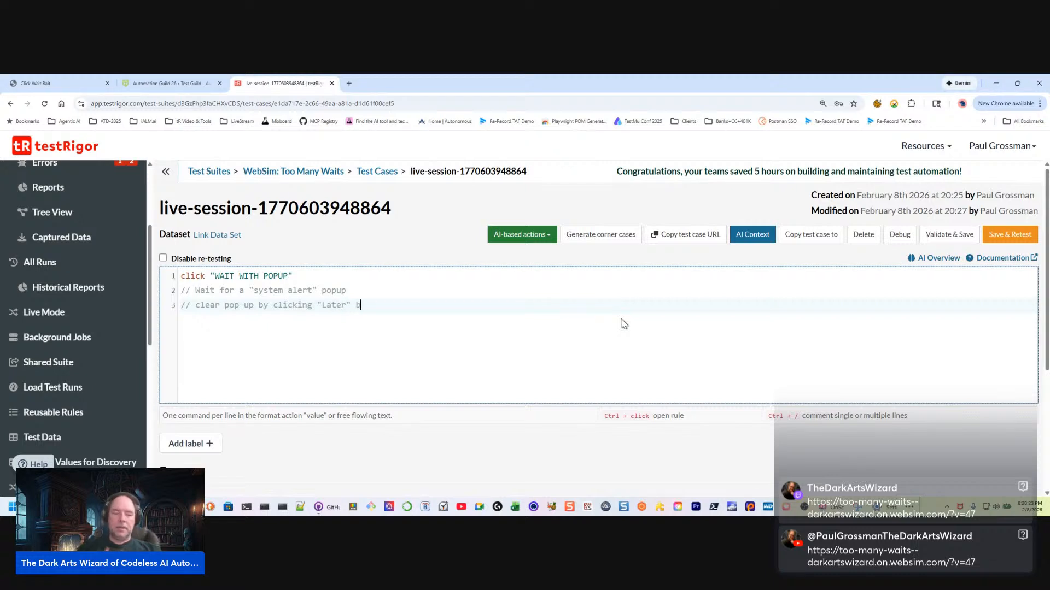
pyautogui.write('on')
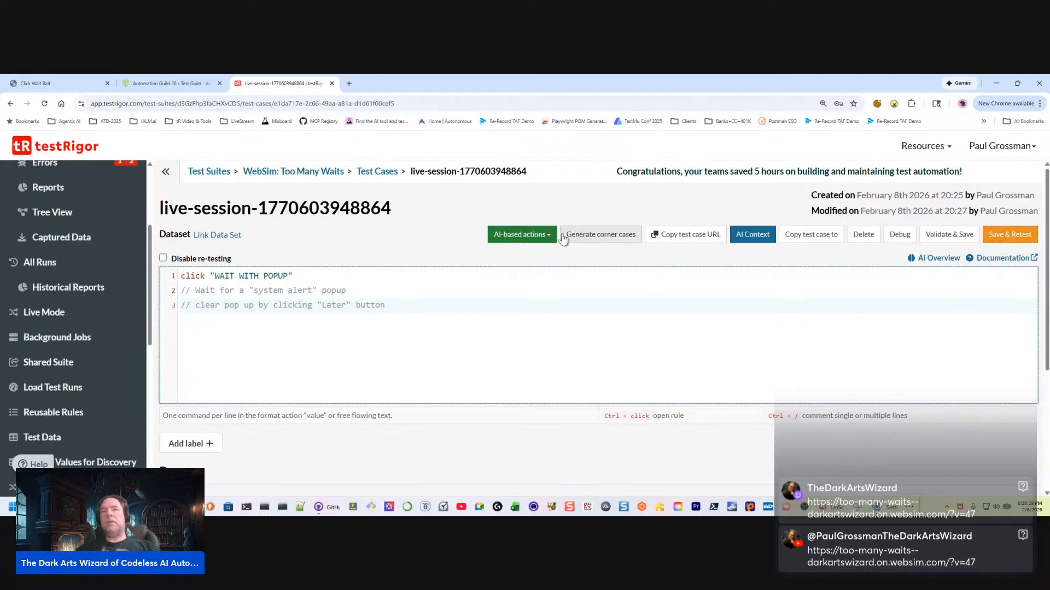
# Have AI complete creating this test, review and confirm its execution plan, and dismiss the notifications
pyautogui.click(524, 239)
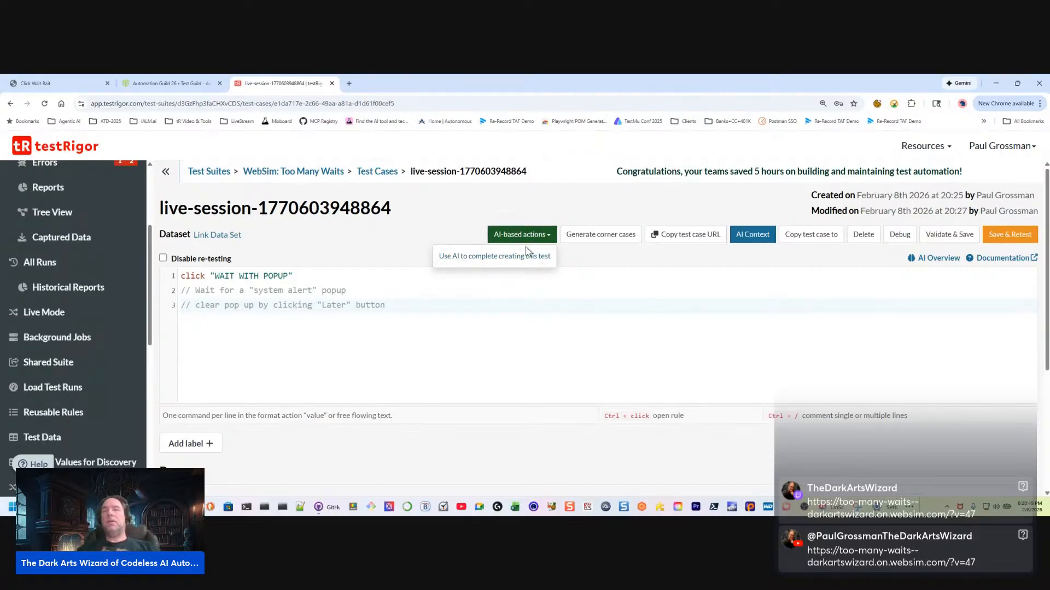
pyautogui.click(495, 256)
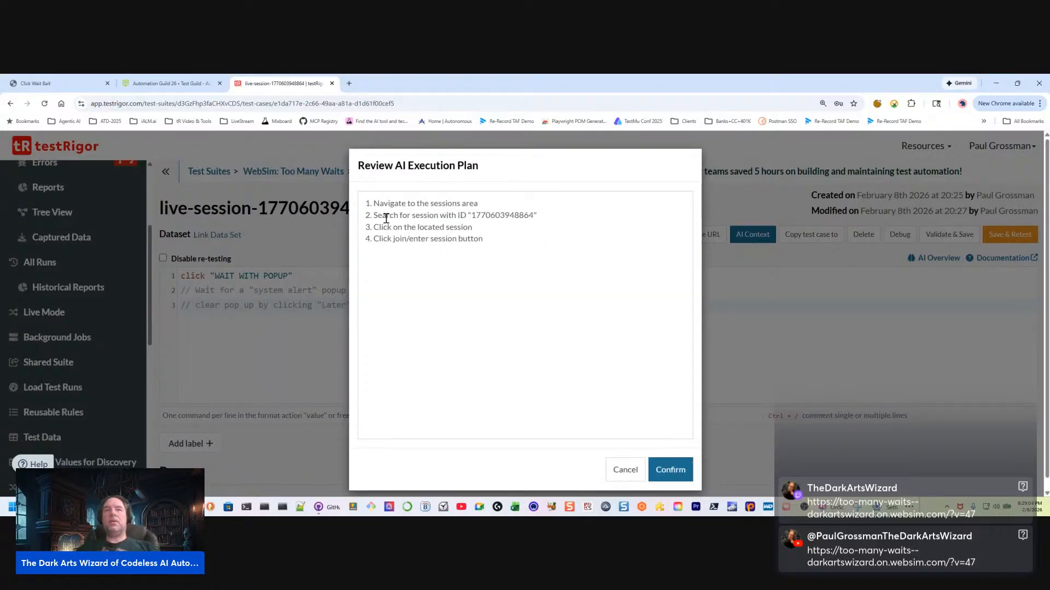
pyautogui.moveTo(542, 215); pyautogui.dragTo(361, 218)
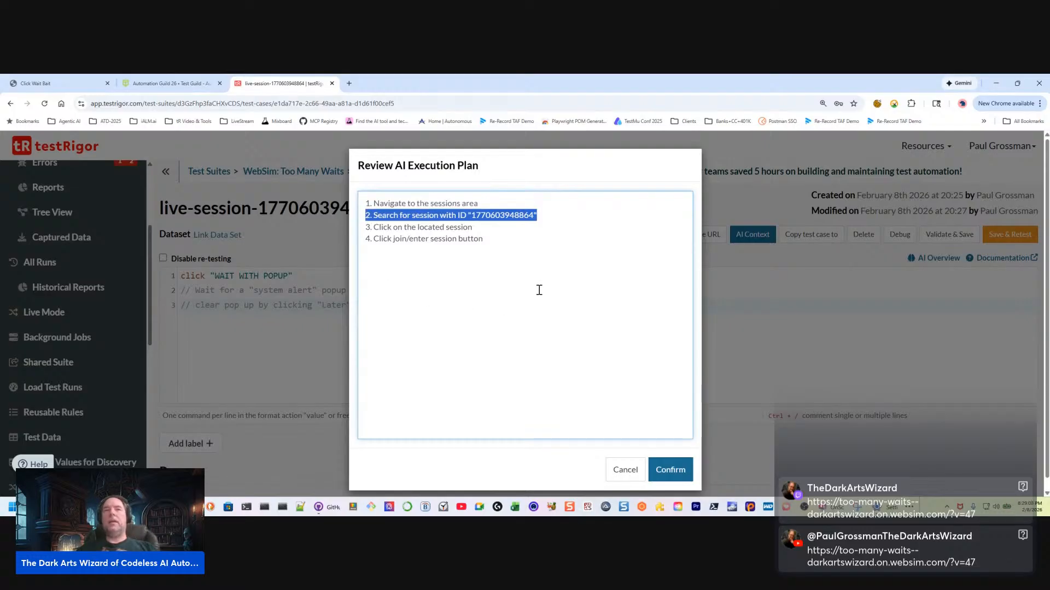
pyautogui.moveTo(494, 227); pyautogui.dragTo(340, 236)
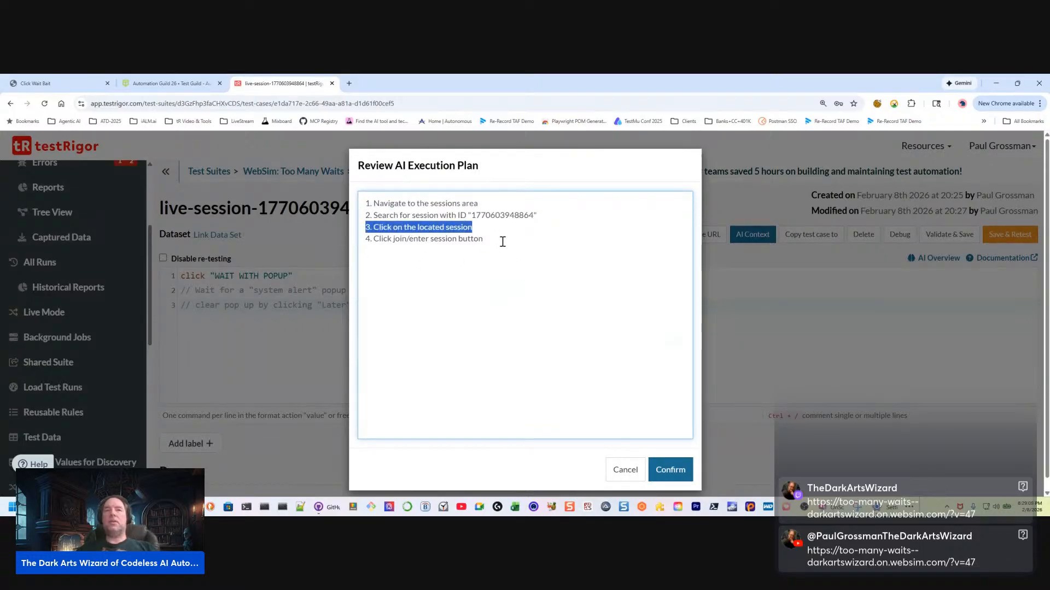
pyautogui.moveTo(502, 242); pyautogui.dragTo(358, 239)
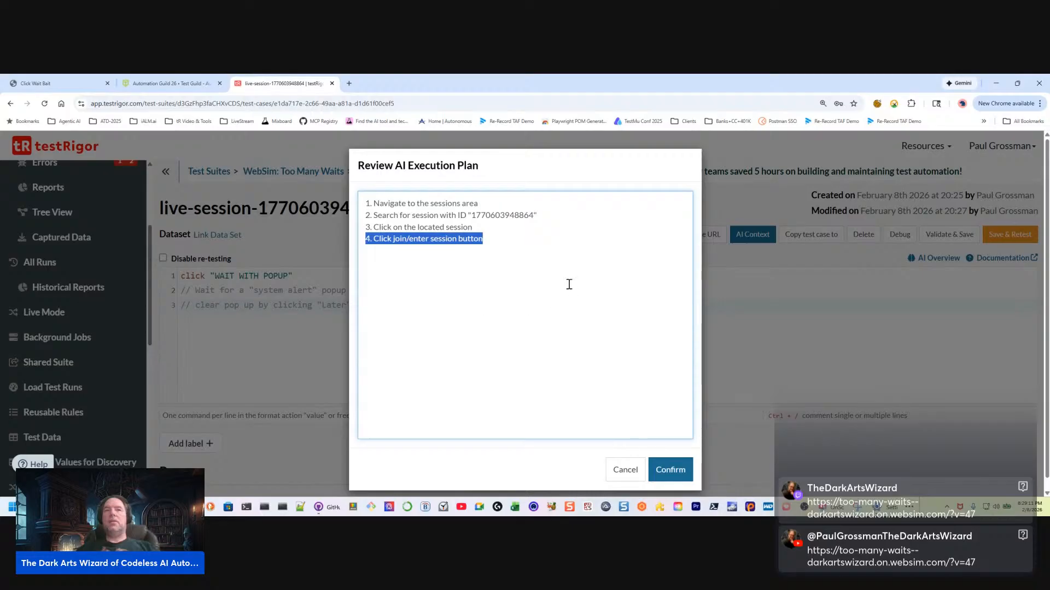
pyautogui.click(672, 470)
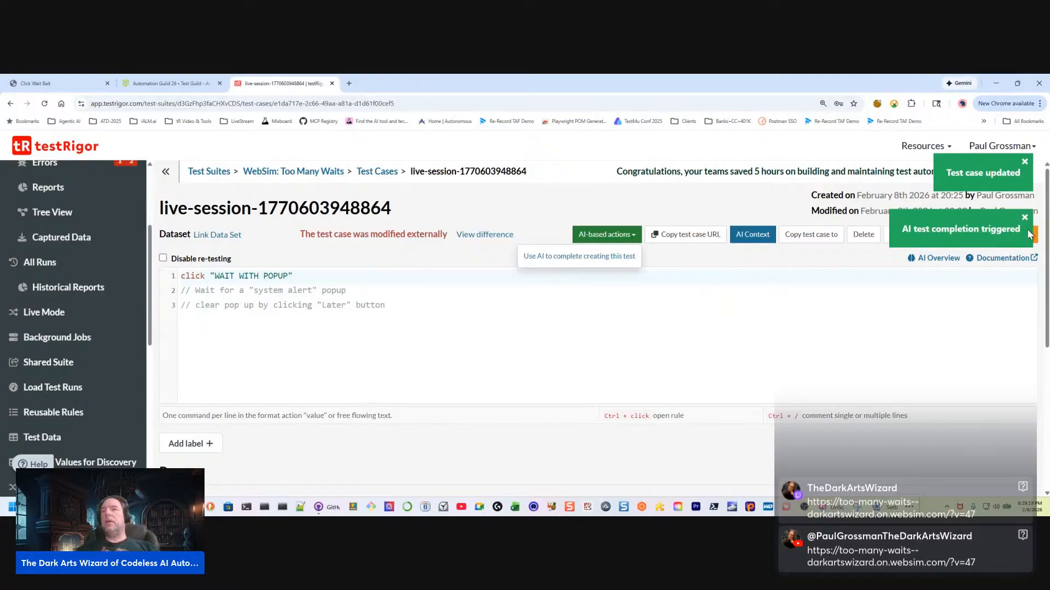
pyautogui.click(1025, 163)
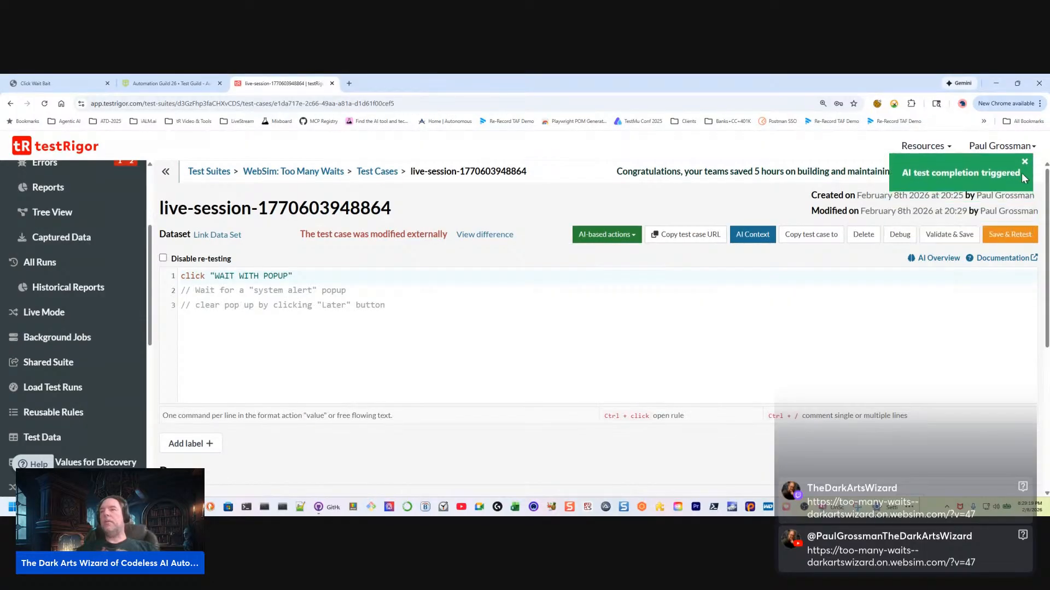
pyautogui.click(1024, 163)
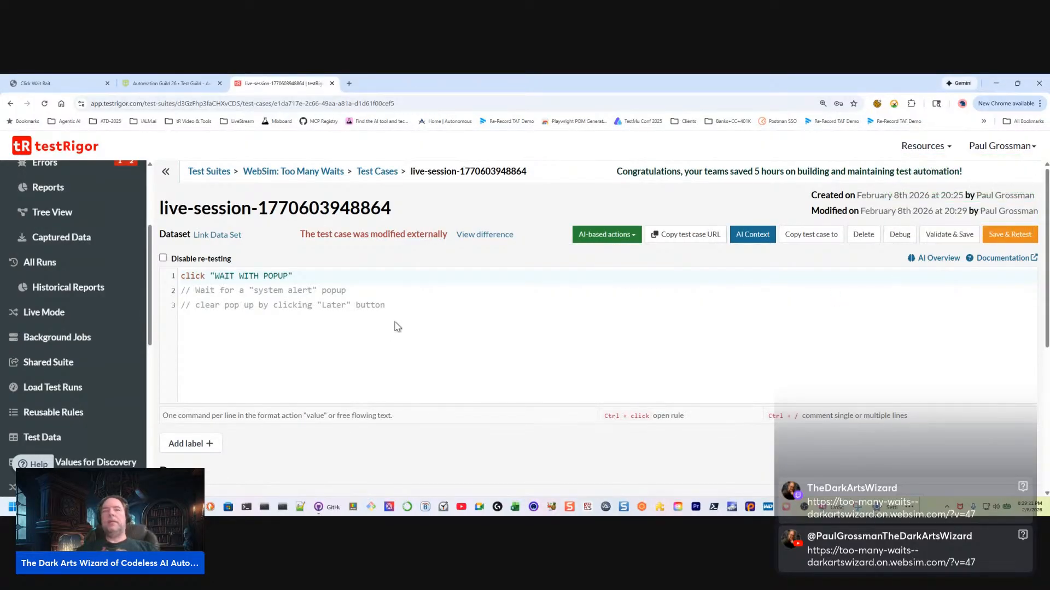
pyautogui.click(400, 305)
pyautogui.moveTo(387, 305); pyautogui.dragTo(160, 297)
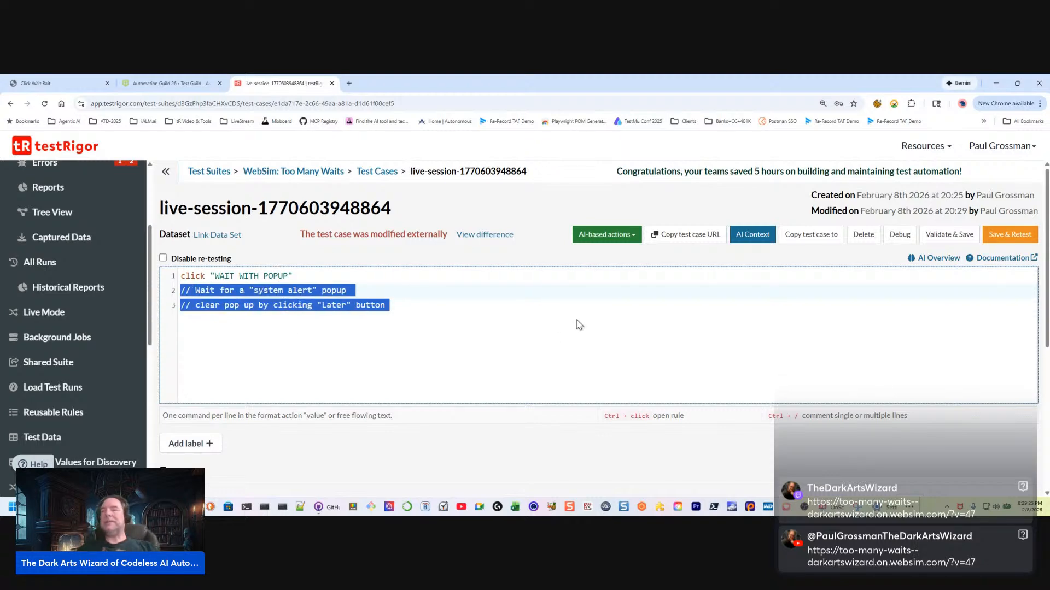
pyautogui.click(1009, 235)
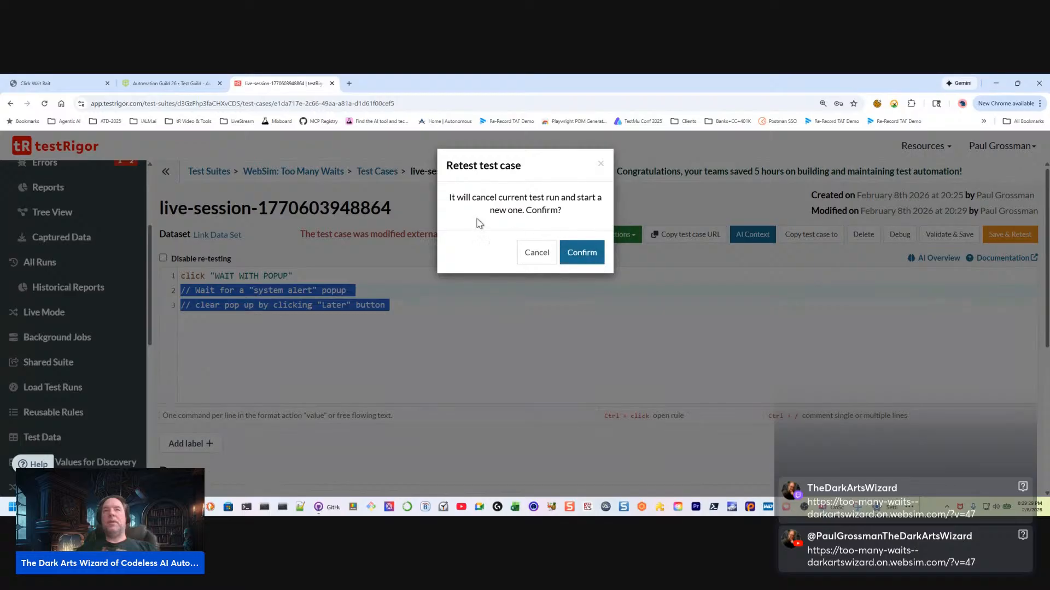
pyautogui.click(601, 164)
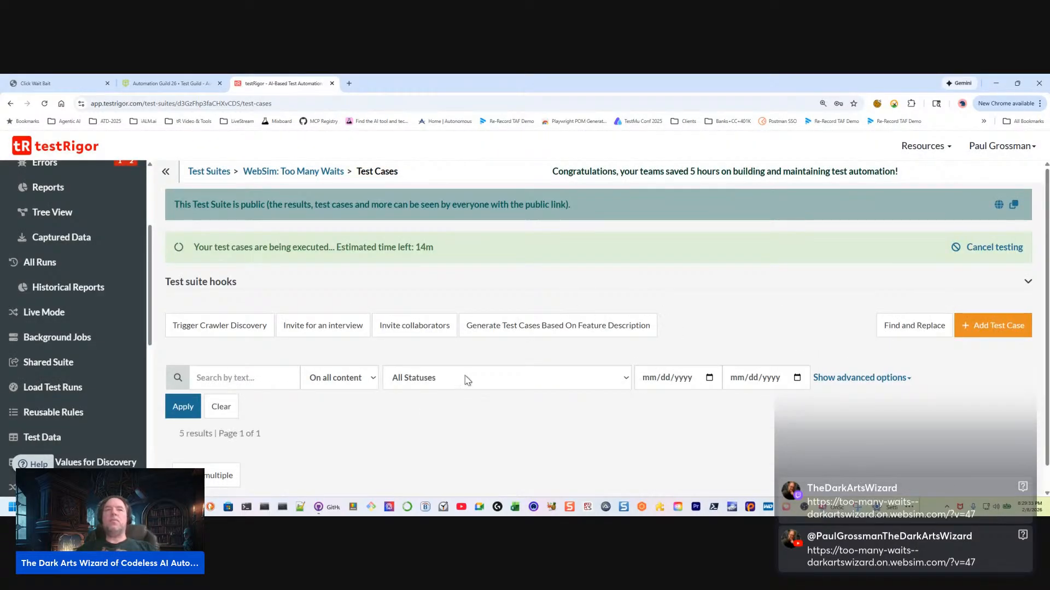
# Expand the live-session test case in the suite's test case list and examine its running execution's screenshots and popup-handling step
pyautogui.scroll(-2, 782, 307)
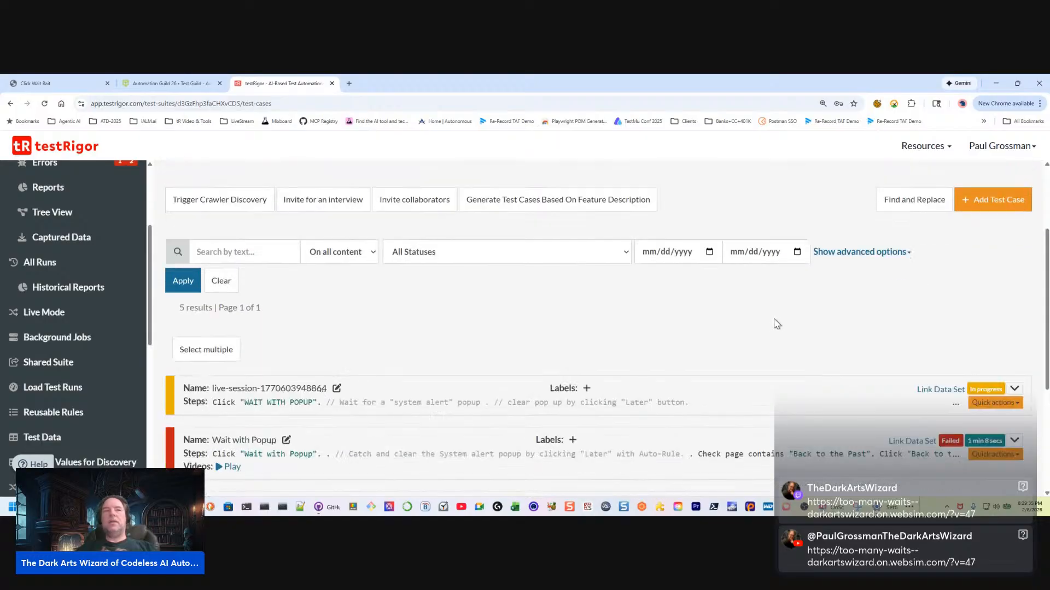
pyautogui.scroll(-2, 674, 331)
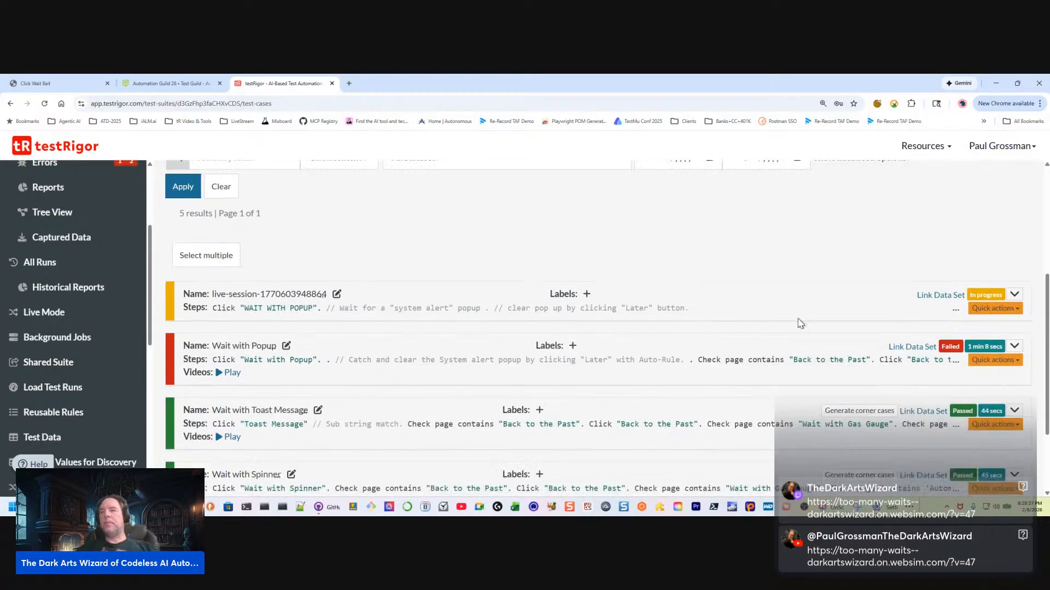
pyautogui.click(1014, 295)
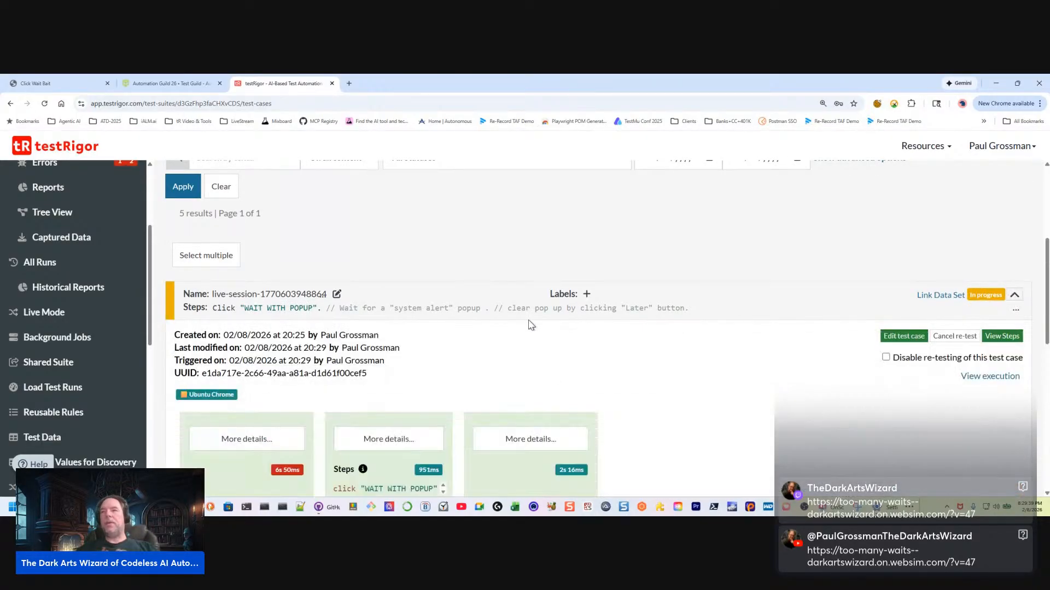
pyautogui.scroll(-2, 405, 347)
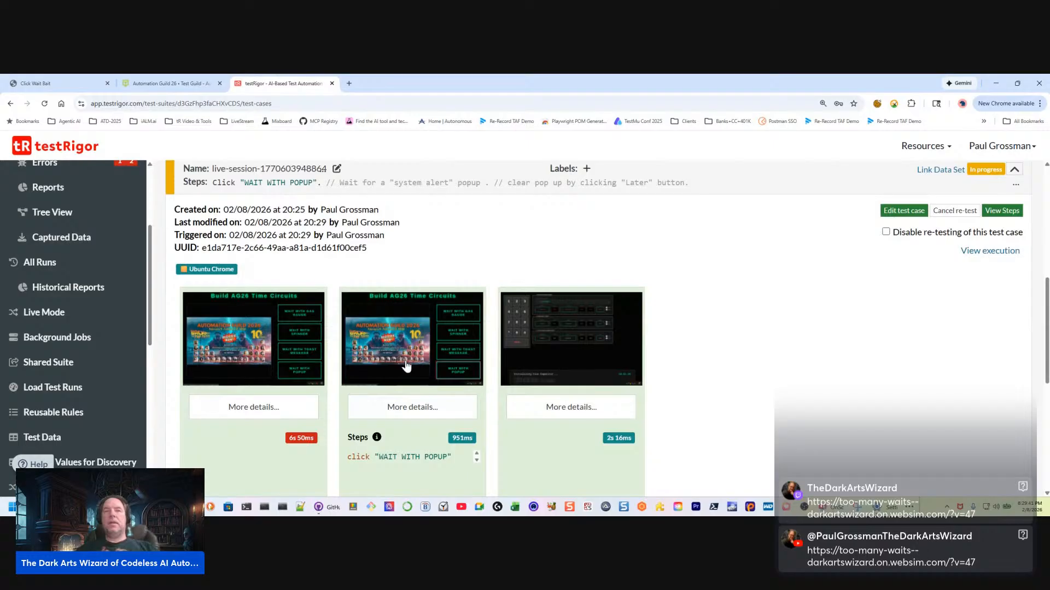
pyautogui.scroll(1, 403, 342)
pyautogui.scroll(1, 471, 268)
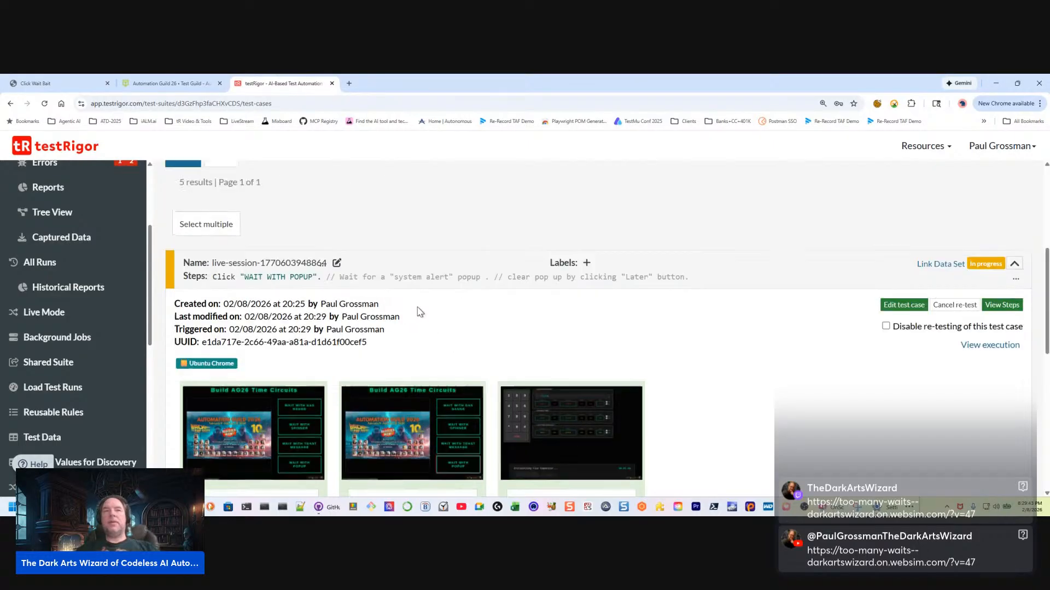
pyautogui.scroll(-1, 418, 307)
pyautogui.scroll(-1, 422, 324)
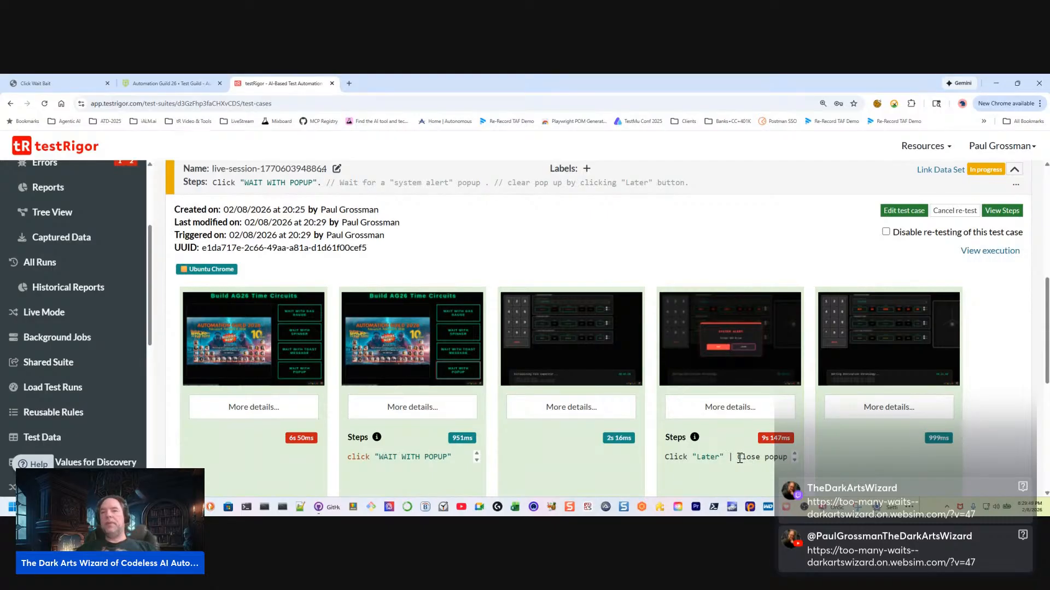
pyautogui.moveTo(738, 458); pyautogui.dragTo(789, 458)
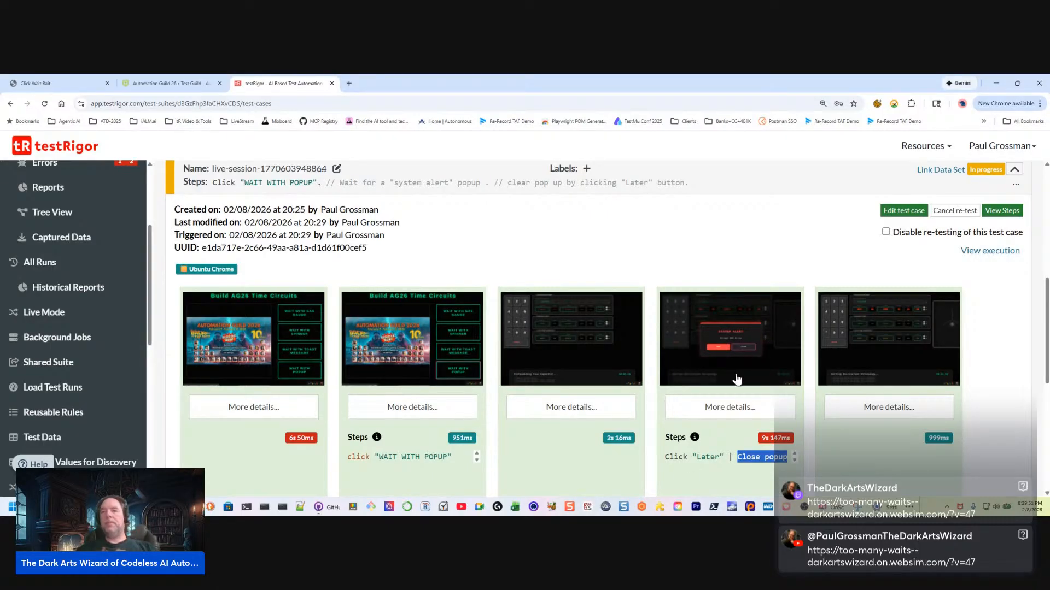
pyautogui.click(665, 457)
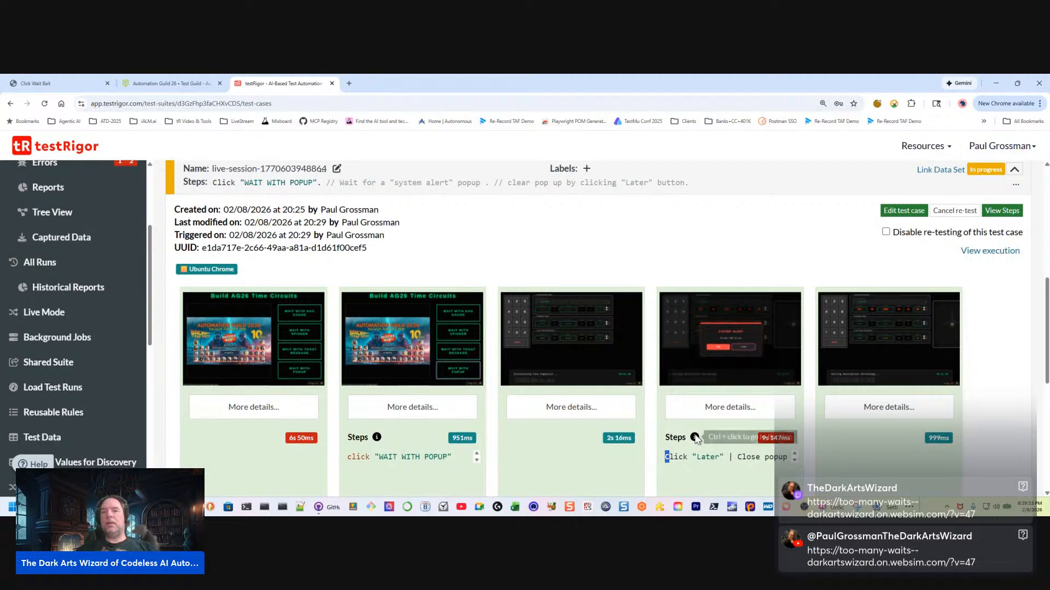
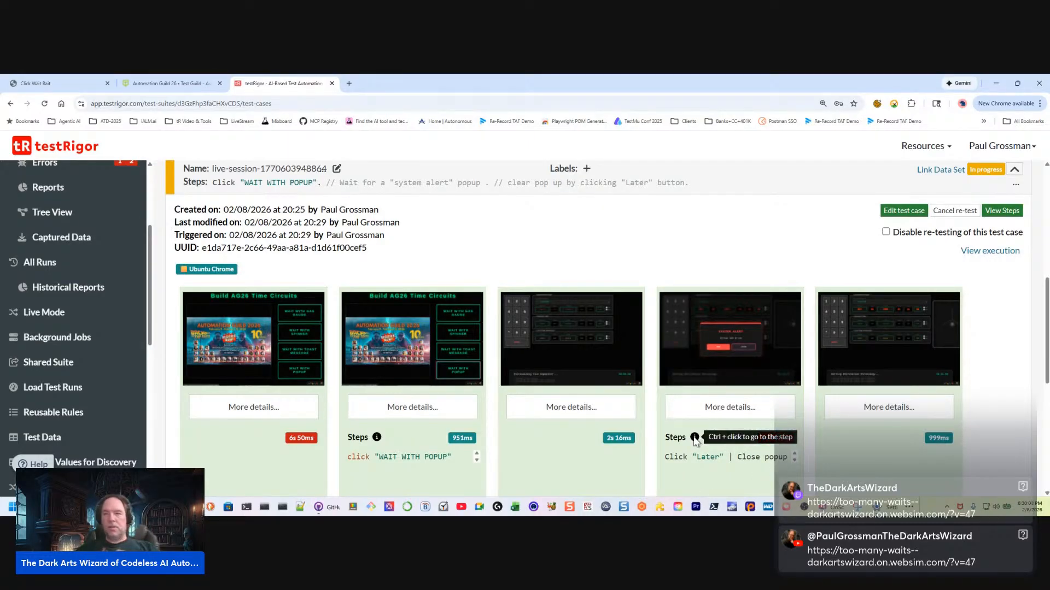
# Open the Click "Later" popup-handling step separately, and examine the wait and scroll steps being added to the running execution
pyautogui.keyDown('ctrl'); pyautogui.click(695, 438); pyautogui.keyUp('ctrl')
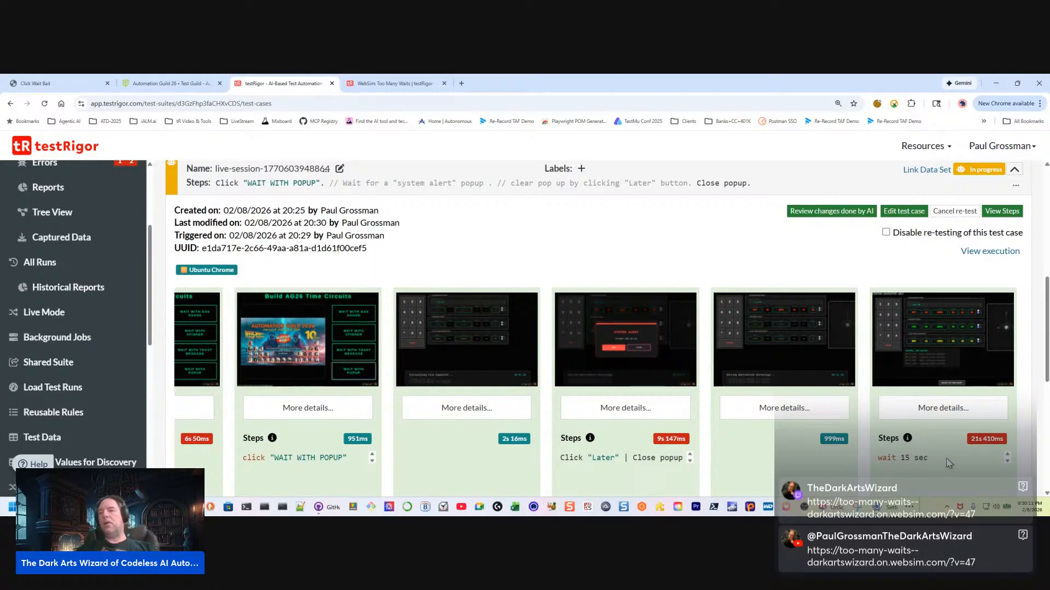
pyautogui.moveTo(941, 463); pyautogui.dragTo(850, 461)
pyautogui.click(964, 463)
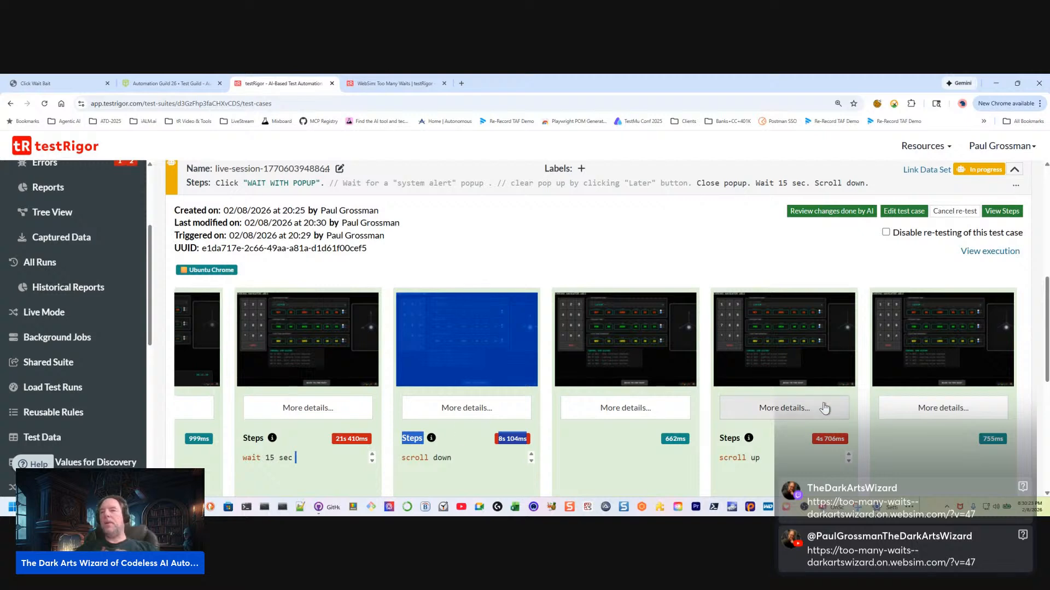
pyautogui.scroll(-1, 917, 426)
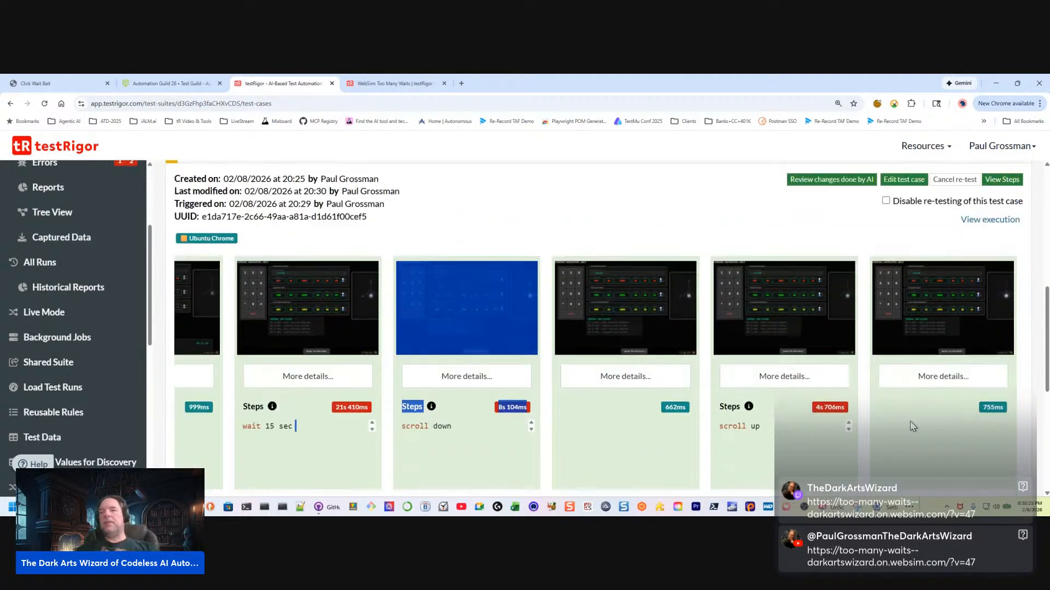
pyautogui.scroll(1, 880, 427)
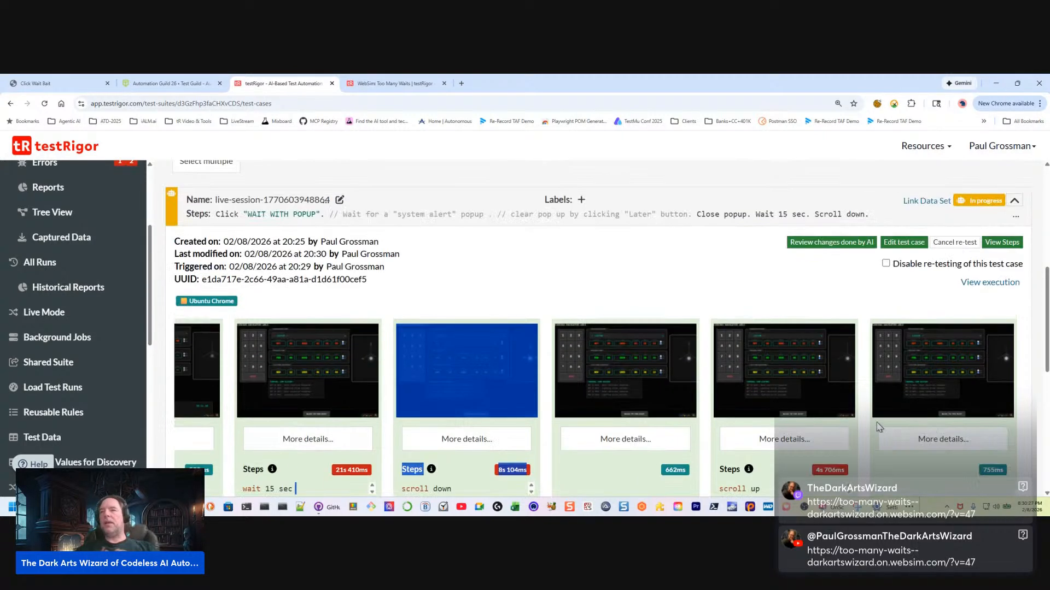
pyautogui.scroll(-1, 741, 424)
pyautogui.scroll(-1, 891, 415)
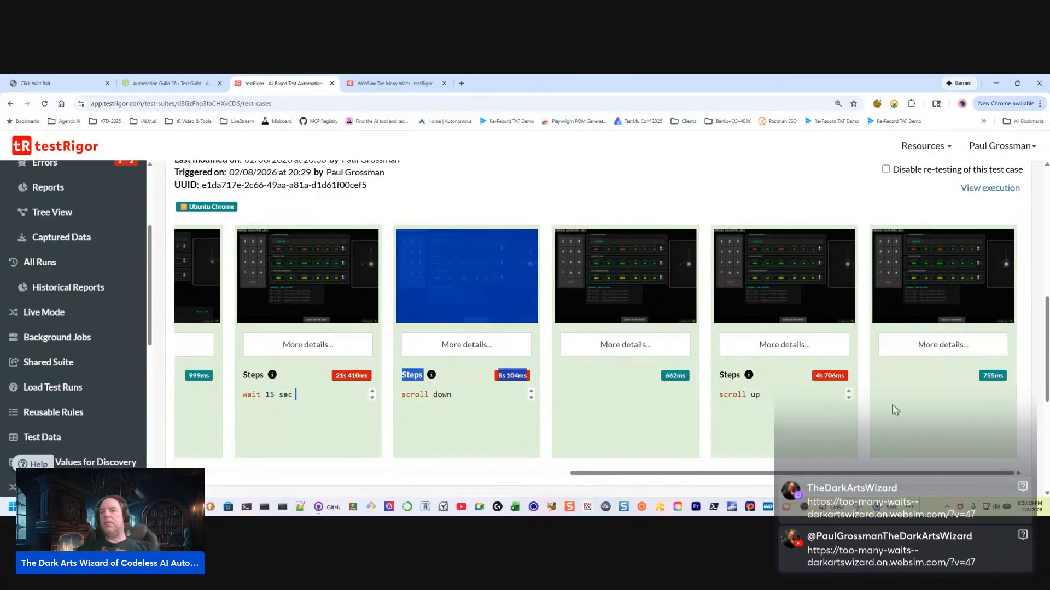
pyautogui.click(926, 385)
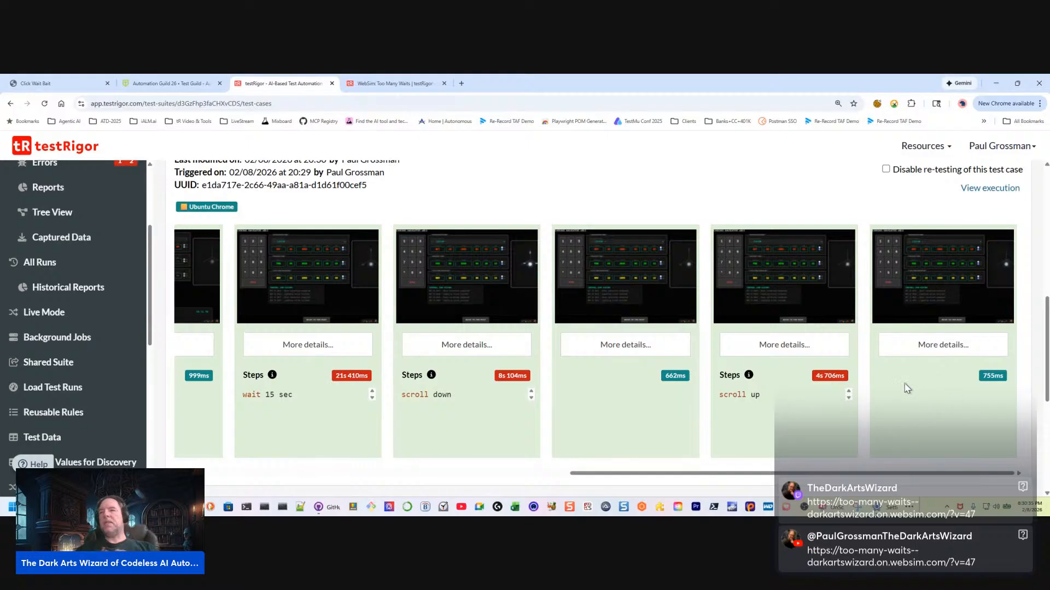
# Review the live-session run's screenshots and commands from the first step through to the latest one
pyautogui.moveTo(630, 475); pyautogui.dragTo(223, 458)
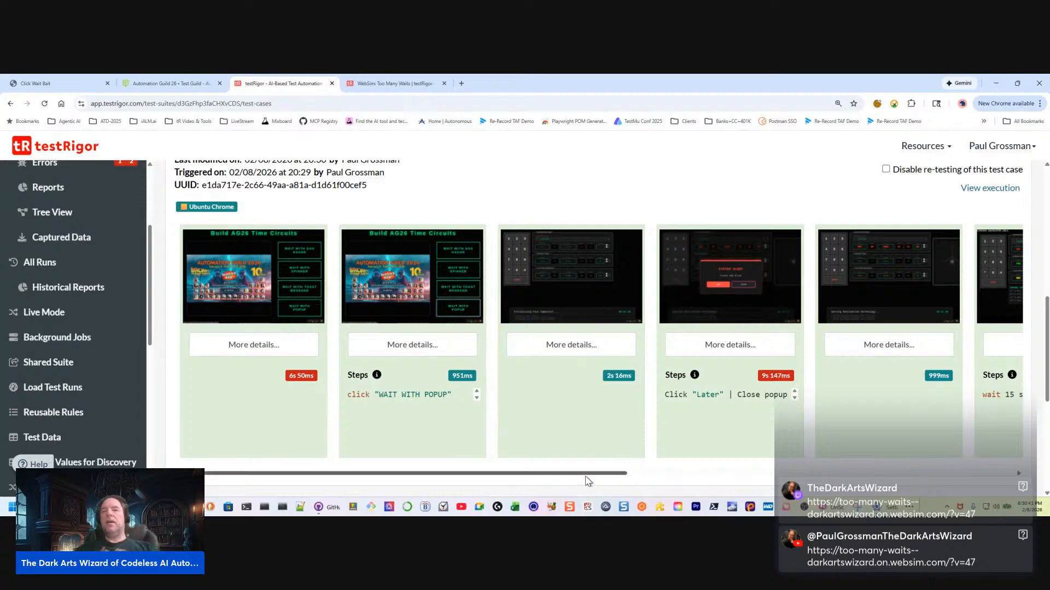
pyautogui.moveTo(584, 474); pyautogui.dragTo(726, 474)
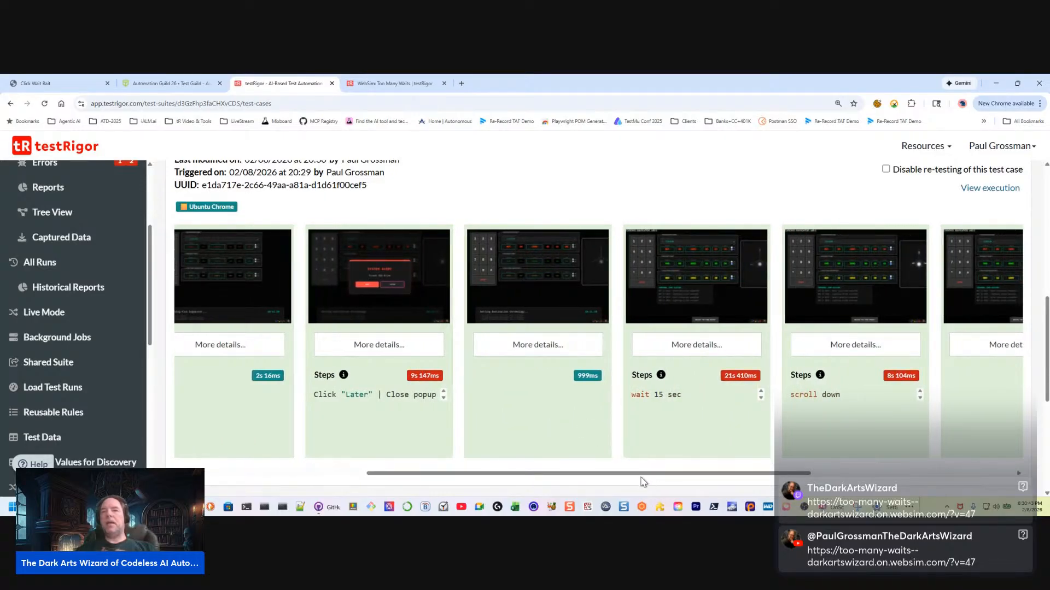
pyautogui.moveTo(642, 481); pyautogui.dragTo(860, 464)
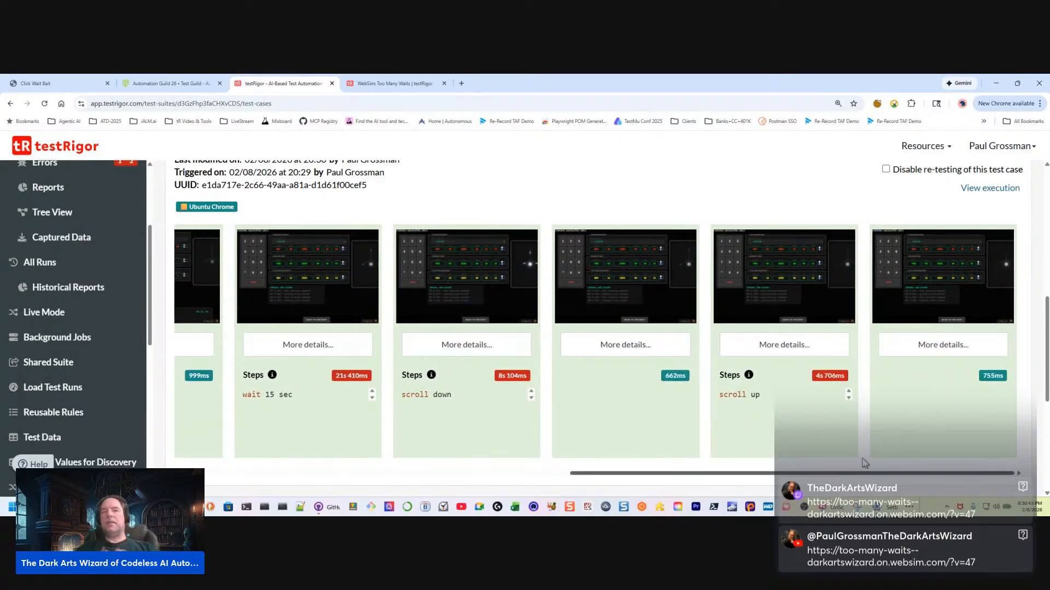
# Inspect and collapse the details of the result screenshots that follow the scroll down and scroll up steps
pyautogui.click(616, 349)
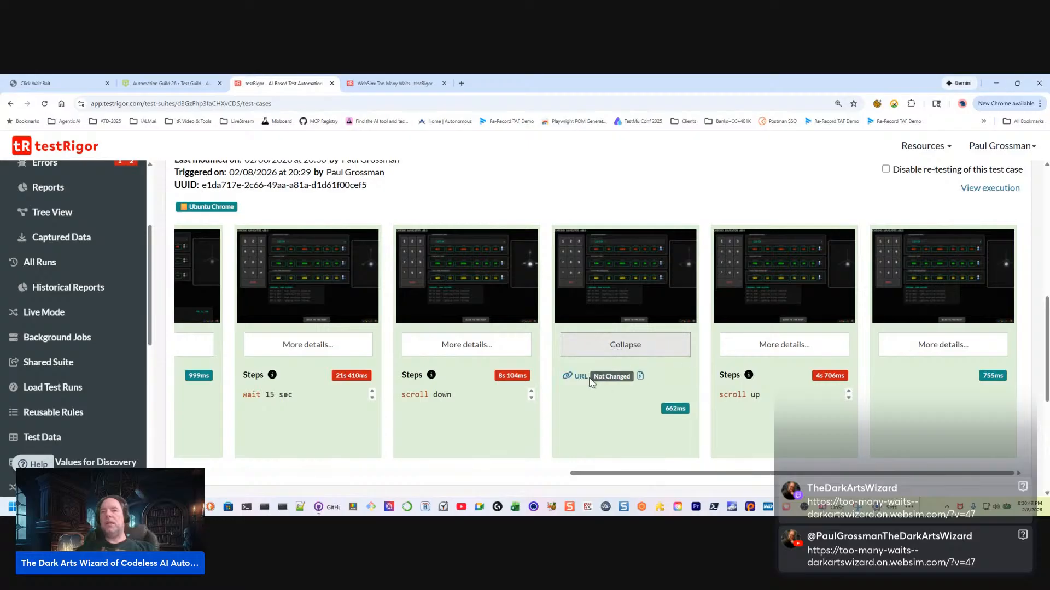
pyautogui.click(622, 347)
pyautogui.click(622, 349)
pyautogui.click(624, 347)
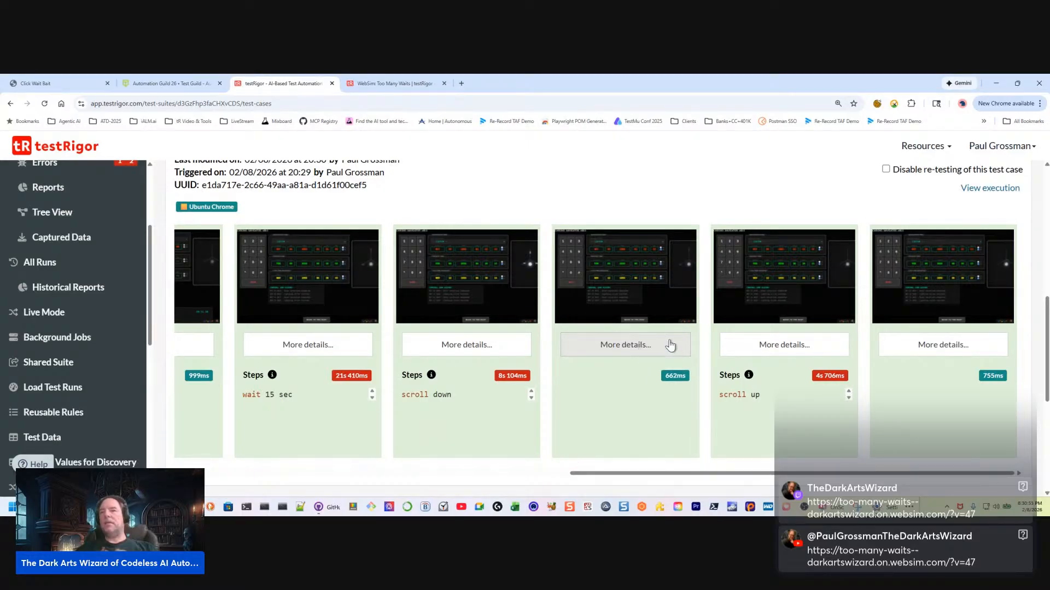
pyautogui.click(916, 350)
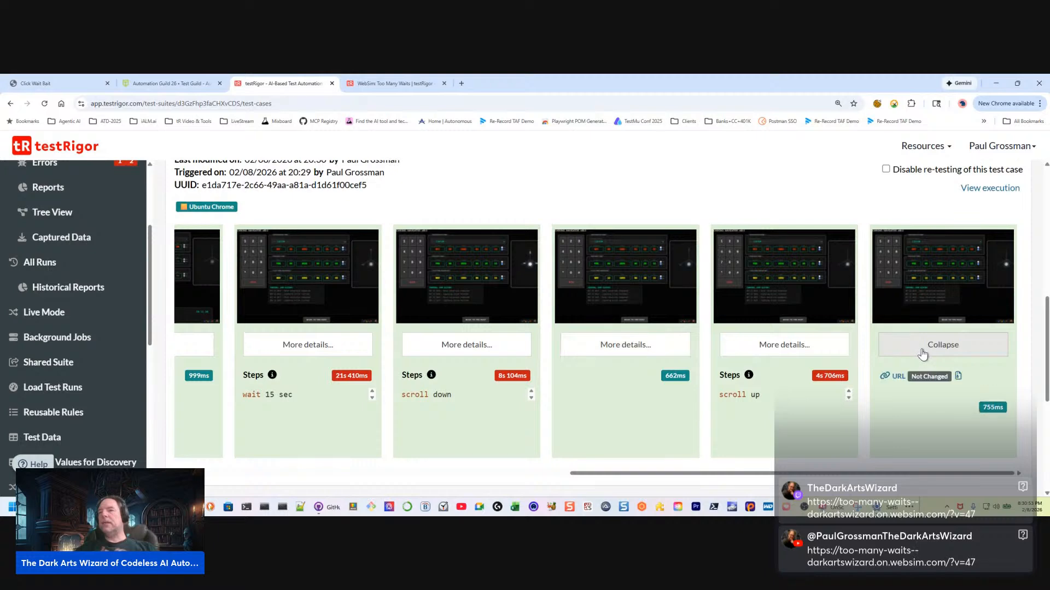
pyautogui.click(942, 343)
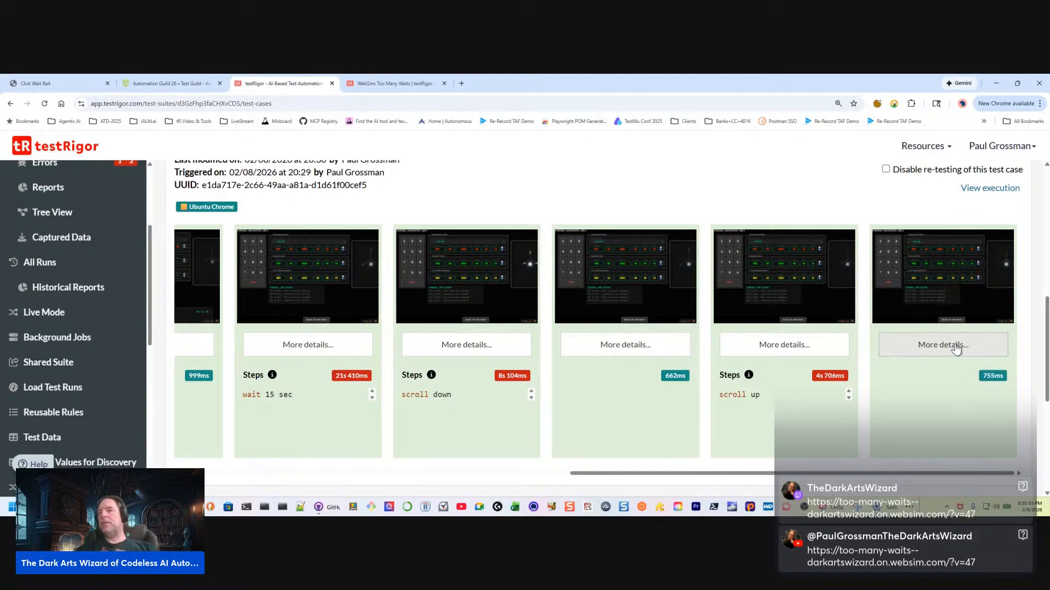
pyautogui.scroll(2, 929, 409)
pyautogui.scroll(-2, 941, 370)
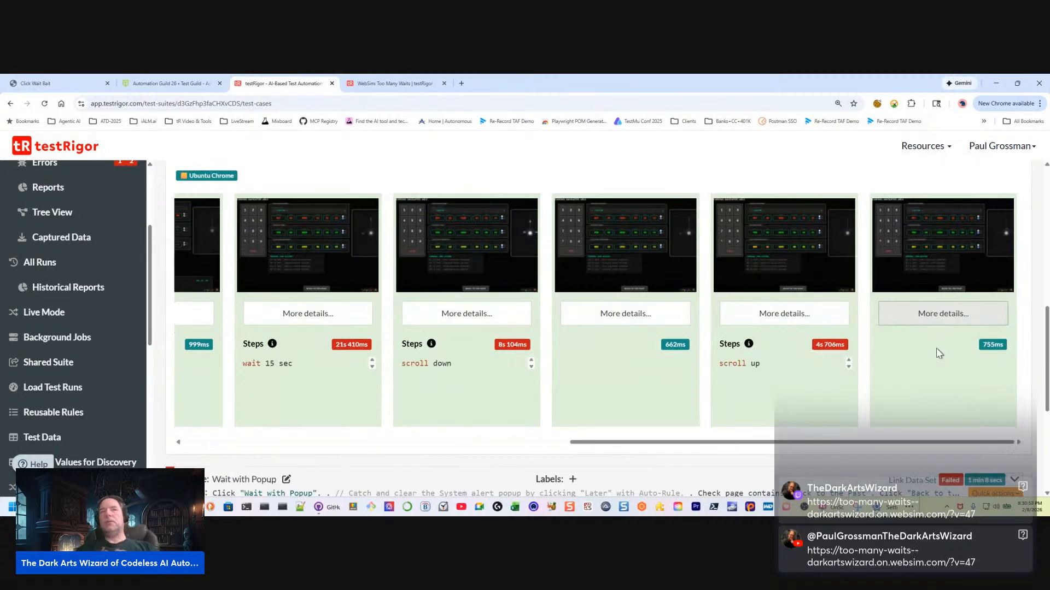
pyautogui.scroll(3, 938, 351)
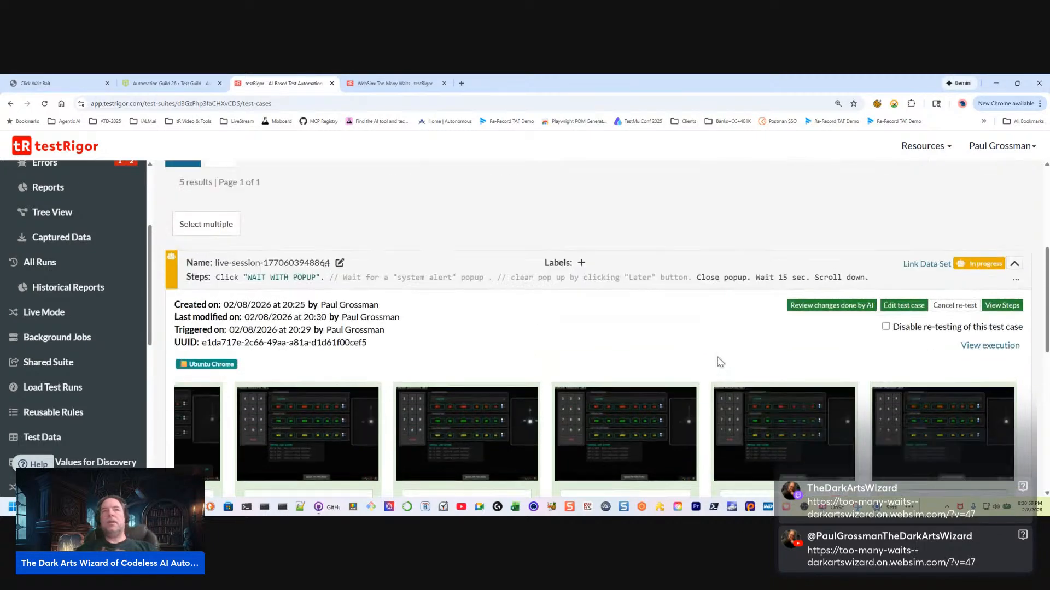
# Review the changes done by AI to the live-session test case, comparing healed steps with the original ones, and close the comparison
pyautogui.click(172, 257)
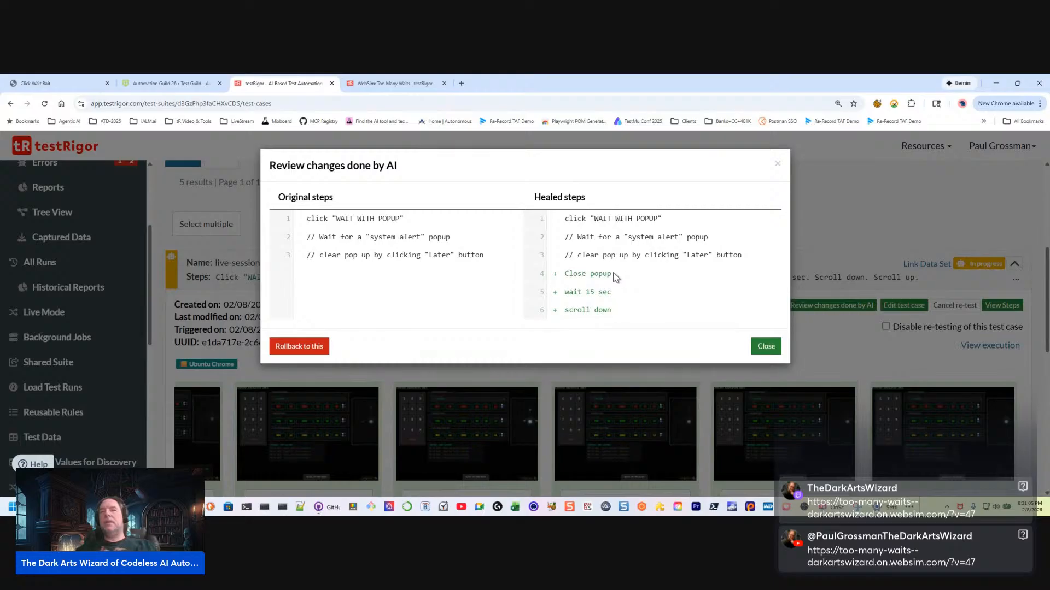
pyautogui.moveTo(614, 275); pyautogui.dragTo(542, 278)
pyautogui.moveTo(632, 296); pyautogui.dragTo(543, 295)
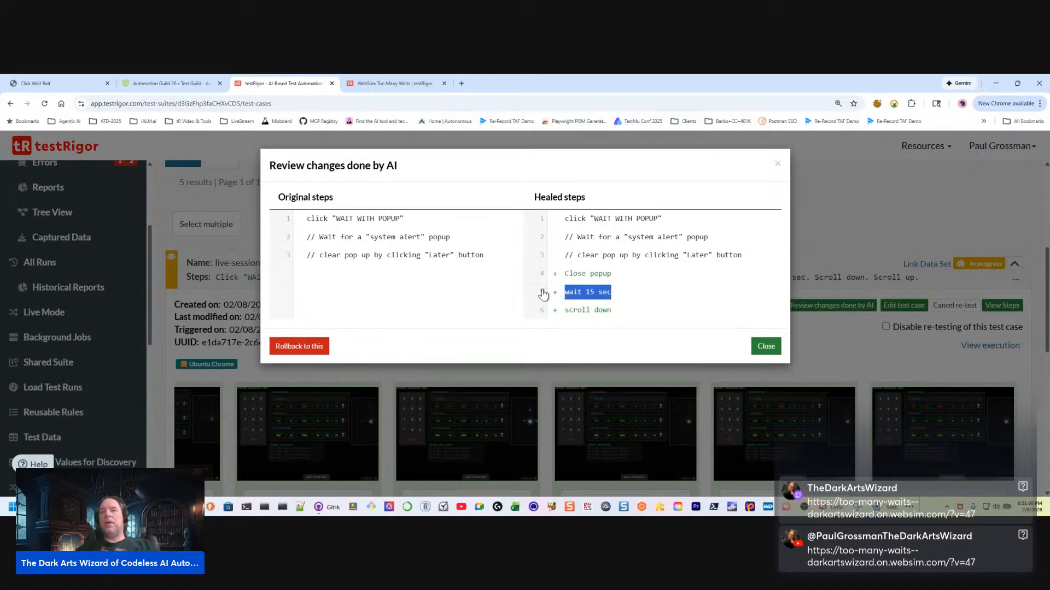
pyautogui.click(766, 346)
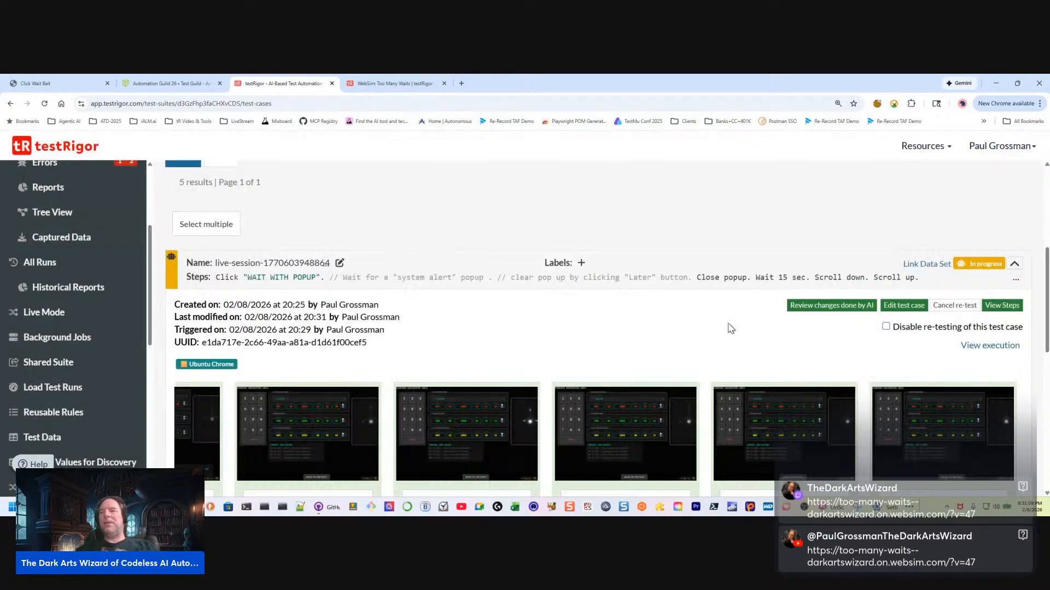
# Examine the newest AI-generated steps and enlarge the screenshot of the click dropdown roughly below the "Go to Home" step
pyautogui.scroll(-4, 733, 339)
pyautogui.scroll(3, 776, 377)
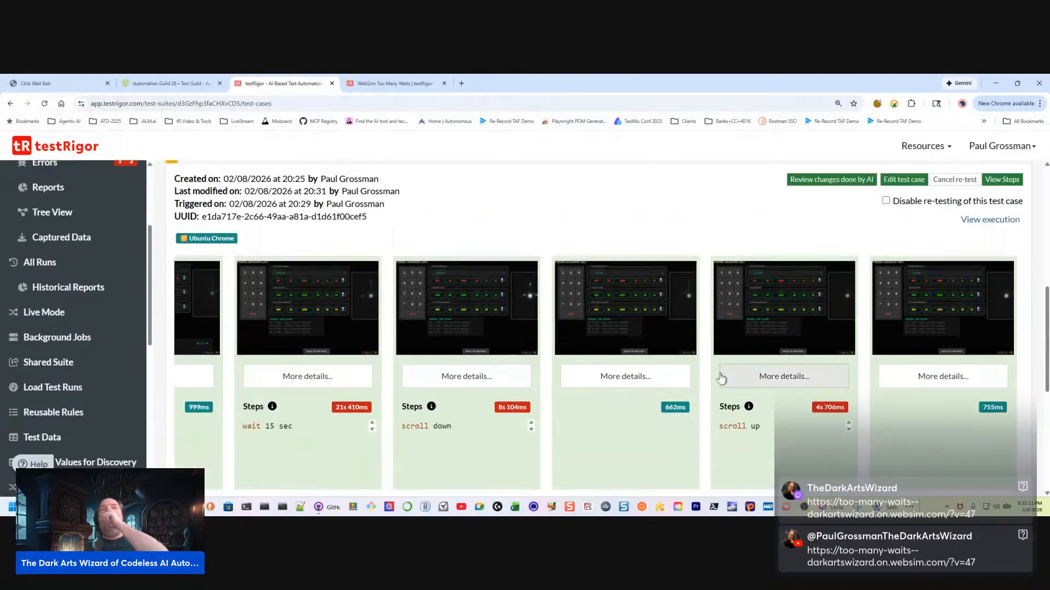
pyautogui.scroll(-3, 787, 375)
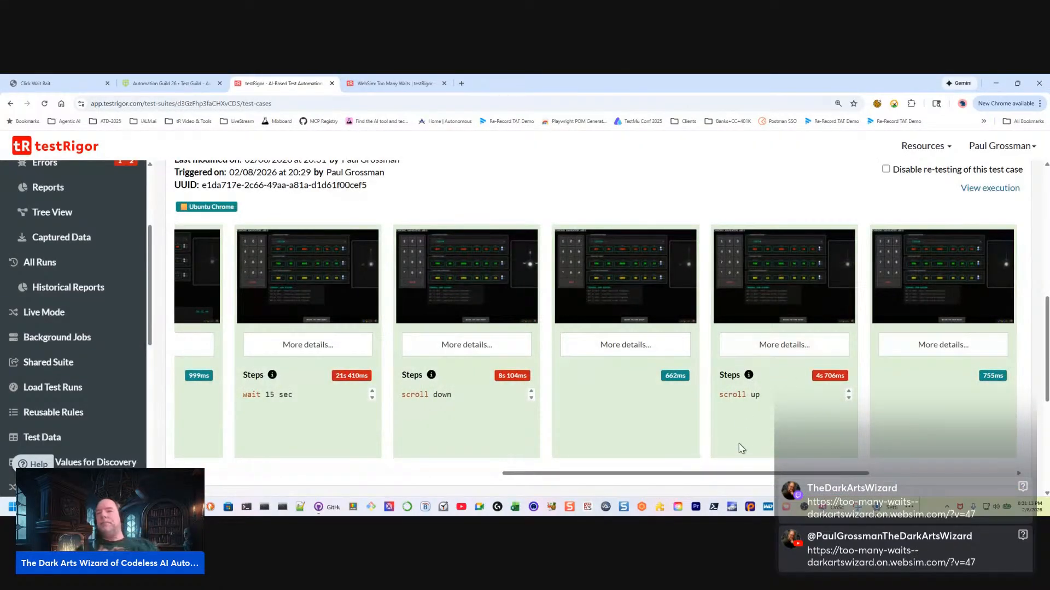
pyautogui.moveTo(763, 473); pyautogui.dragTo(958, 464)
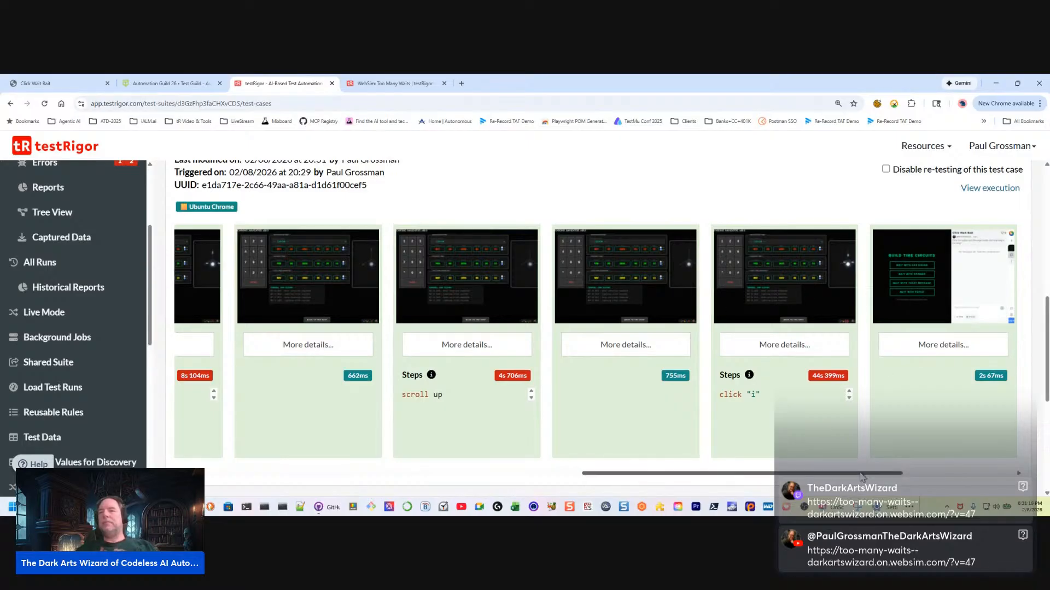
pyautogui.moveTo(865, 473); pyautogui.dragTo(1009, 447)
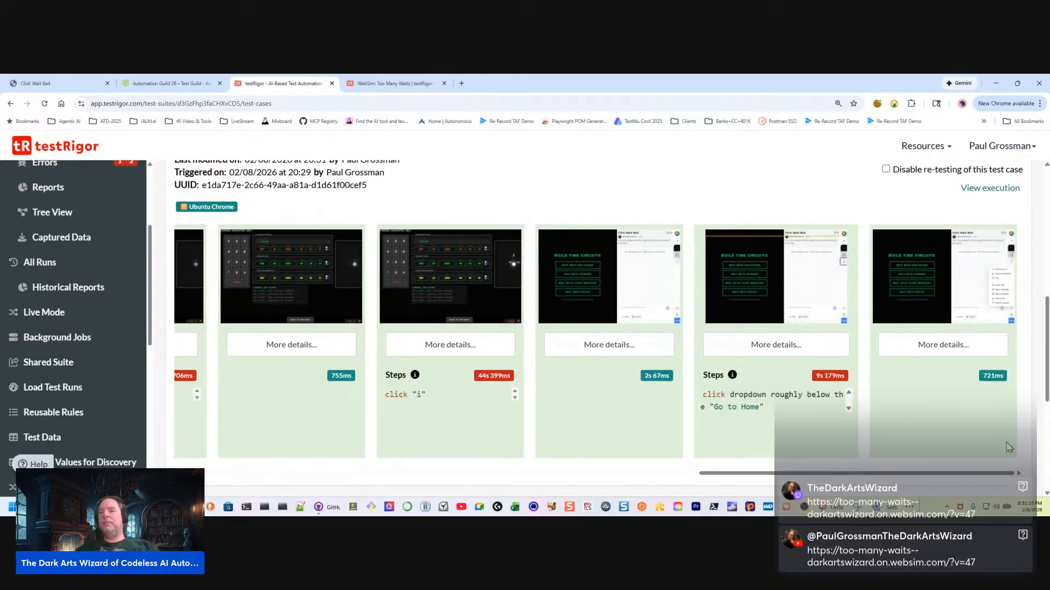
pyautogui.doubleClick(747, 394)
pyautogui.click(799, 397)
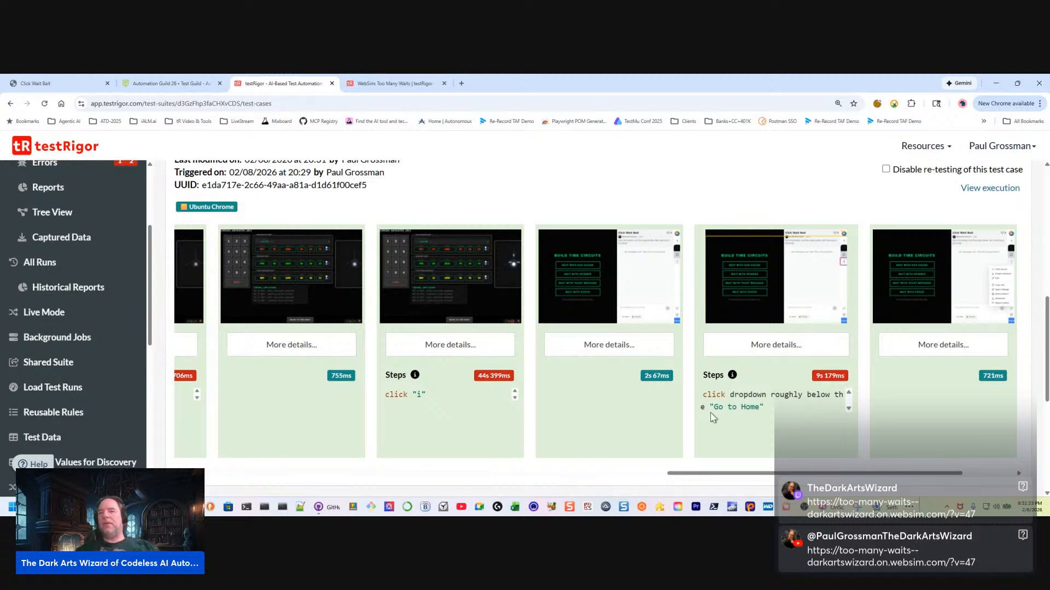
pyautogui.click(773, 303)
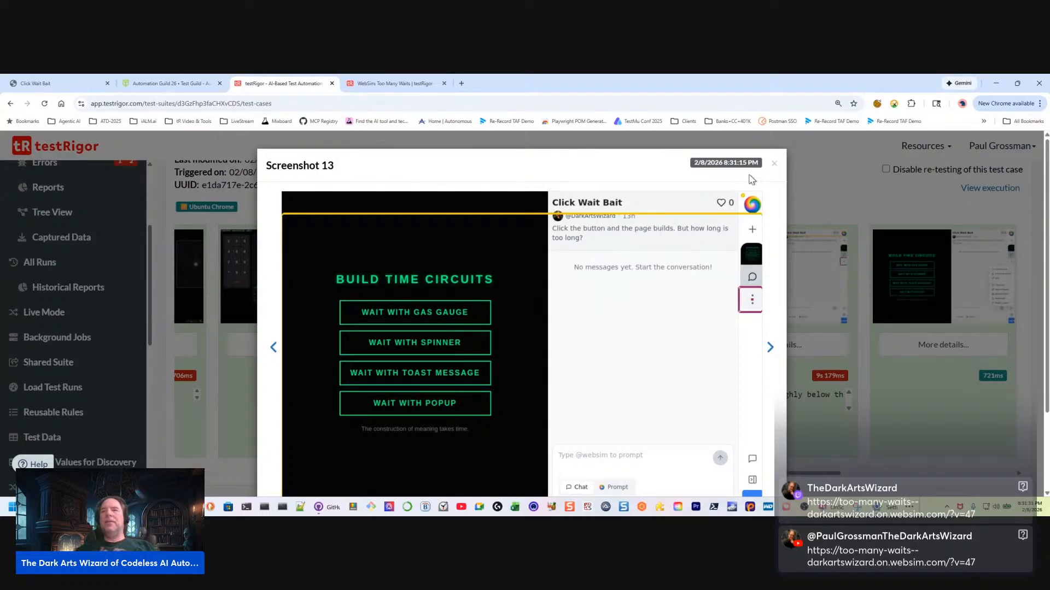
pyautogui.click(774, 163)
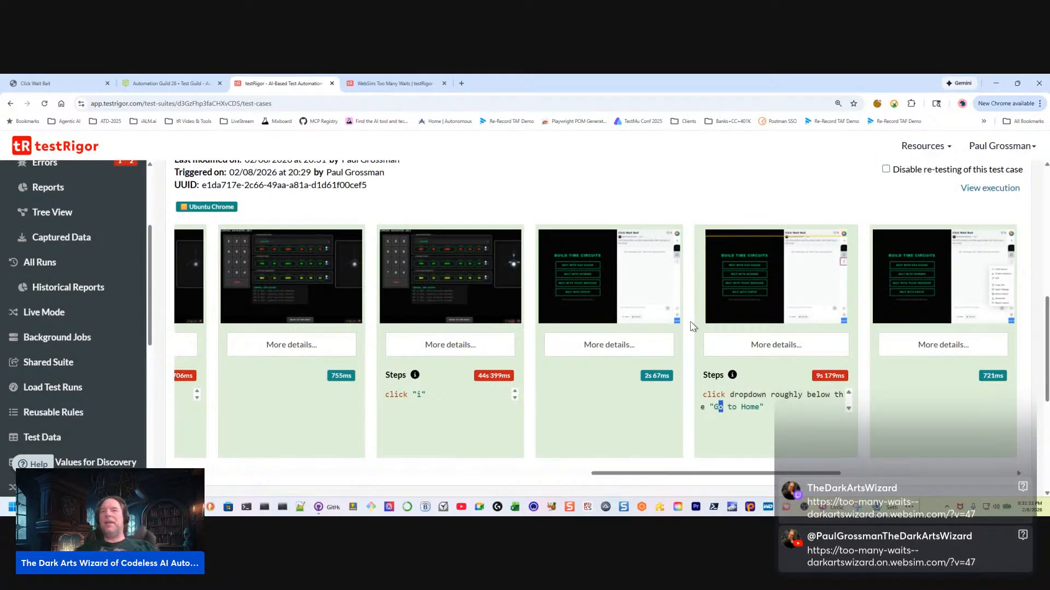
# Examine the following AI-generated steps, enlarging the click "Toggle Sidebar" screenshot and the result screenshot after it
pyautogui.moveTo(823, 473); pyautogui.dragTo(1011, 465)
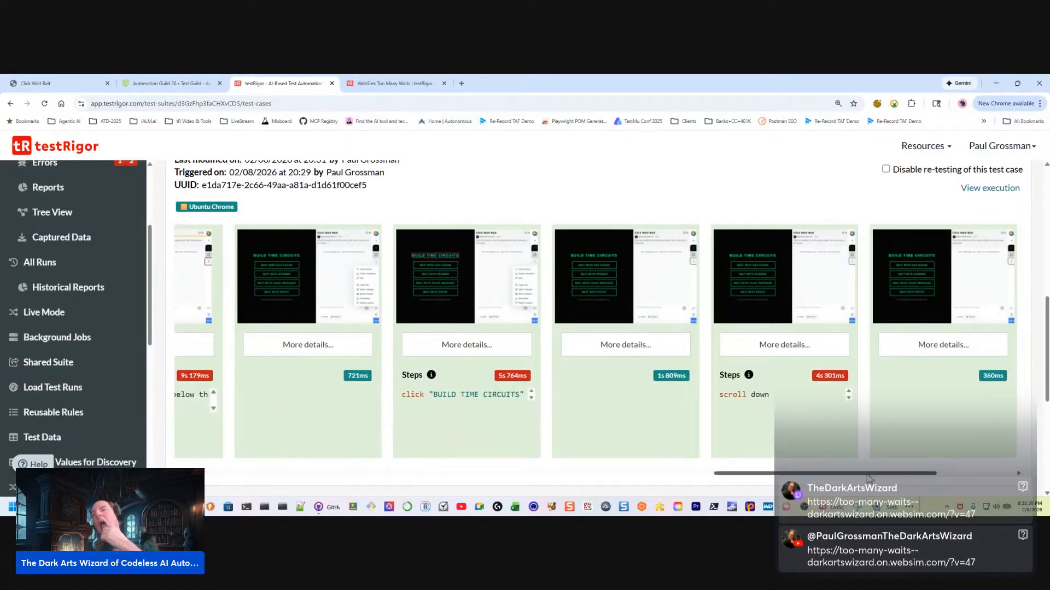
pyautogui.moveTo(865, 474); pyautogui.dragTo(1047, 450)
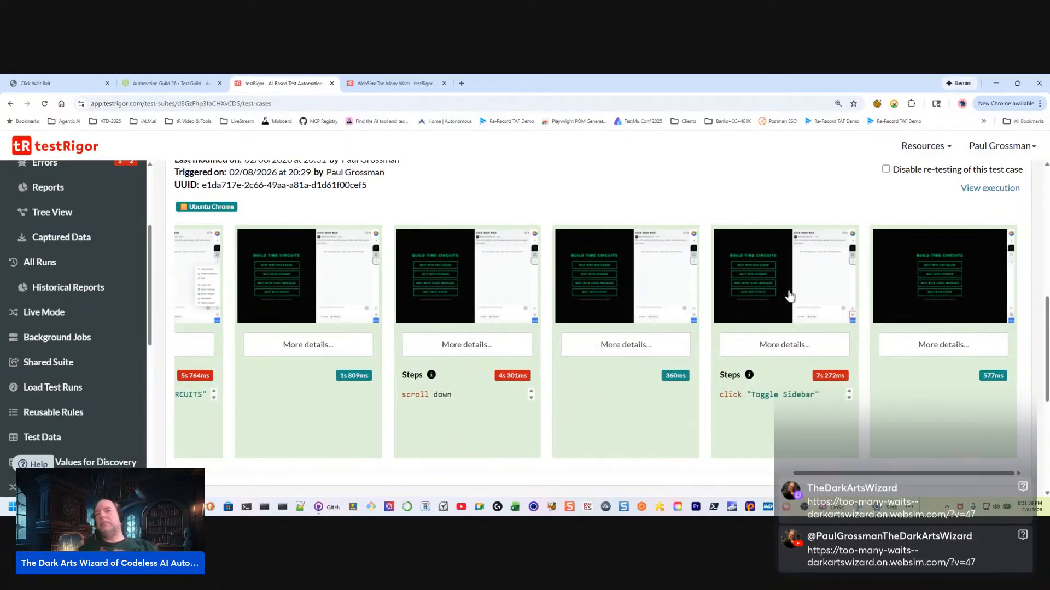
pyautogui.click(818, 280)
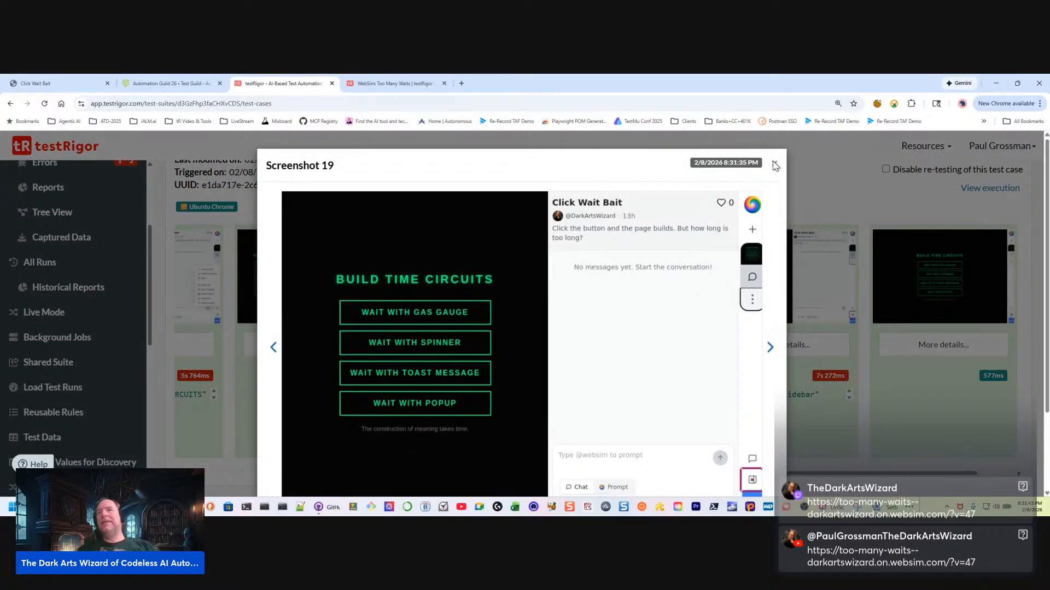
pyautogui.click(775, 165)
pyautogui.moveTo(886, 473); pyautogui.dragTo(965, 425)
pyautogui.click(652, 267)
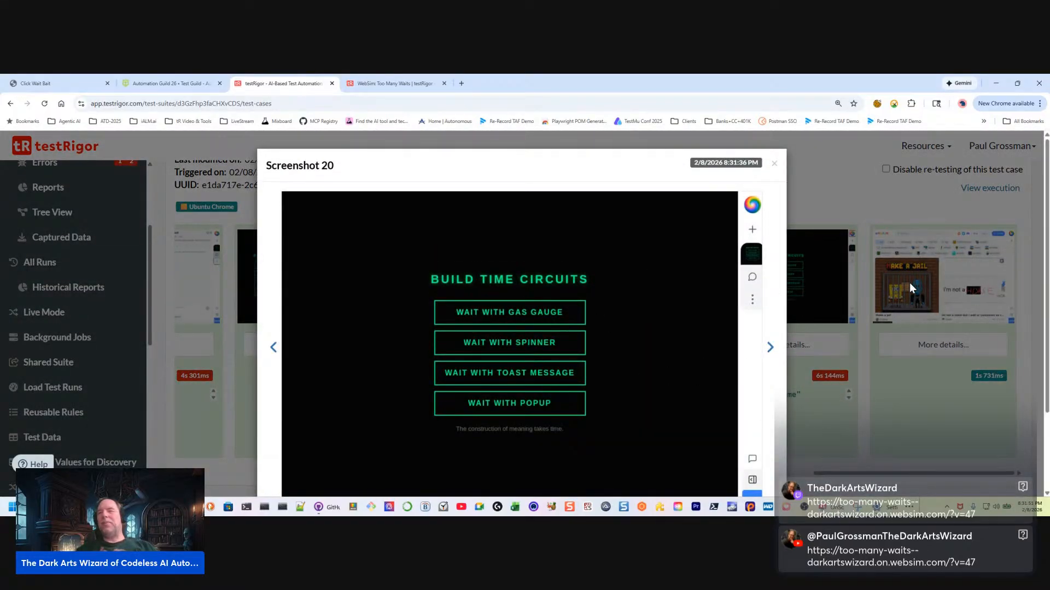
pyautogui.click(851, 429)
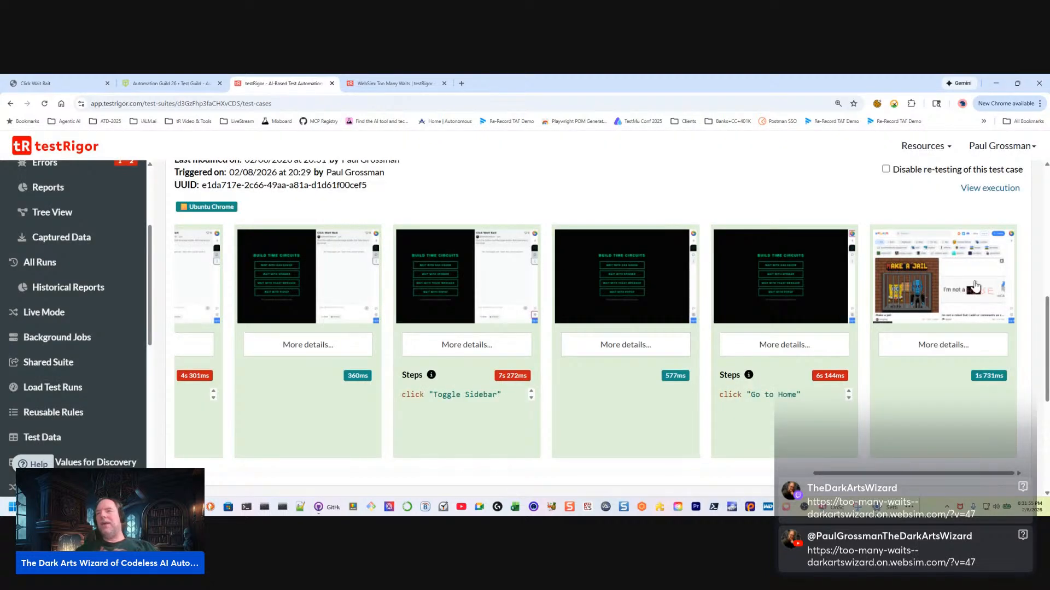
# Examine the live-session test case's newest result screenshots, from "Toggle Sidebar" through "Go to Home", and its details above them
pyautogui.scroll(-1, 948, 471)
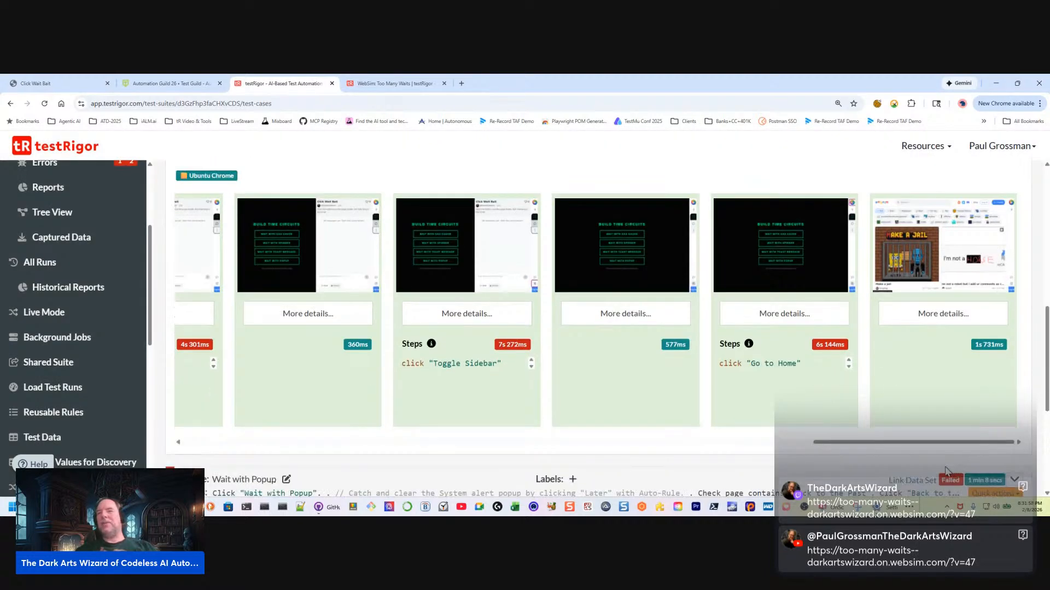
pyautogui.scroll(3, 902, 395)
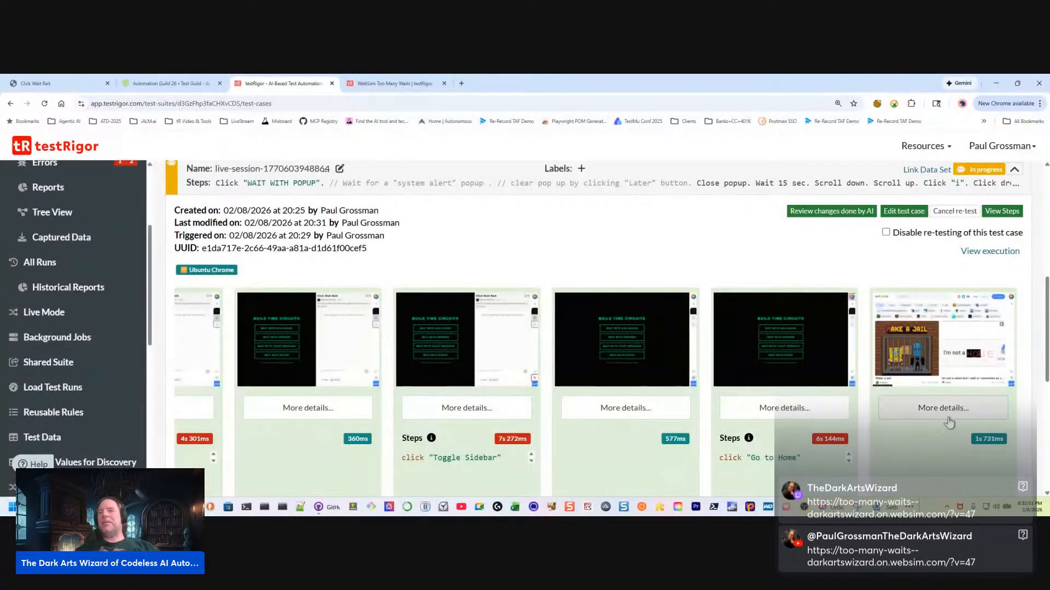
pyautogui.scroll(-2, 886, 432)
pyautogui.moveTo(884, 475); pyautogui.dragTo(910, 476)
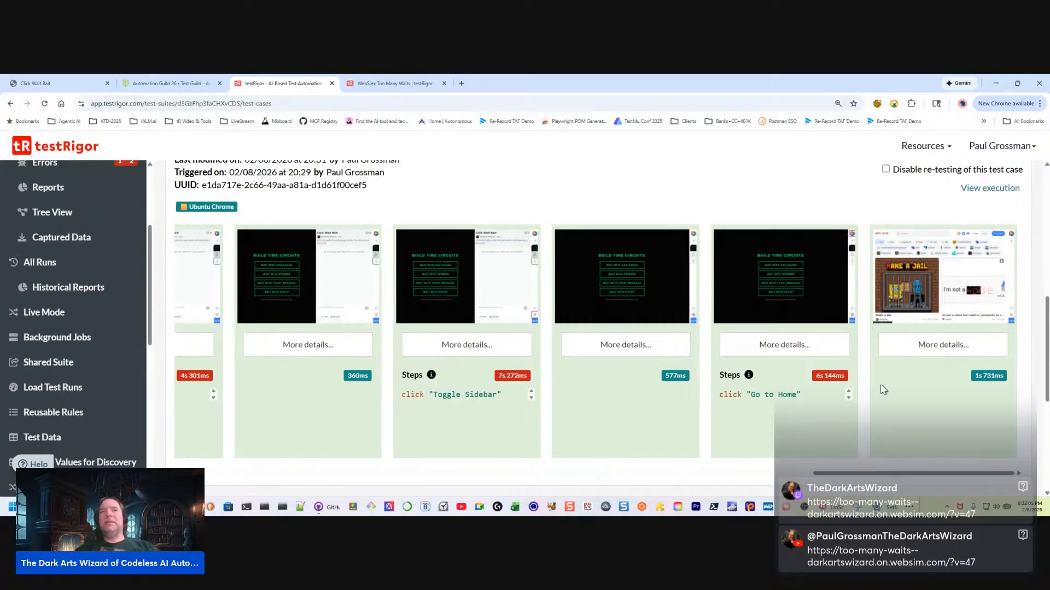
pyautogui.scroll(3, 465, 344)
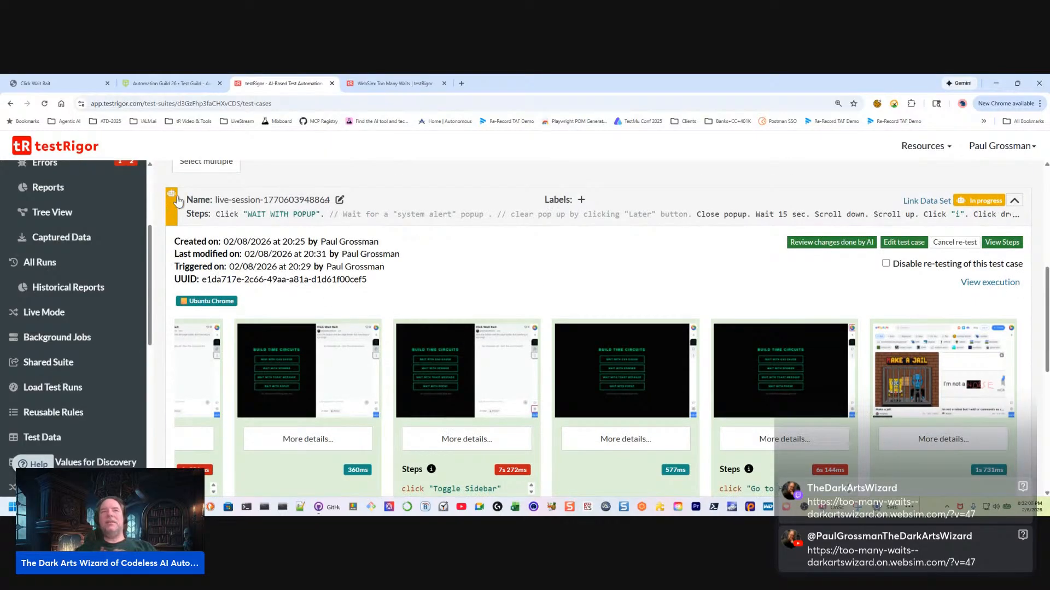
# Open the test suite's settings and look through the AI options for test generation, error detection and testing
pyautogui.scroll(-6, 32, 393)
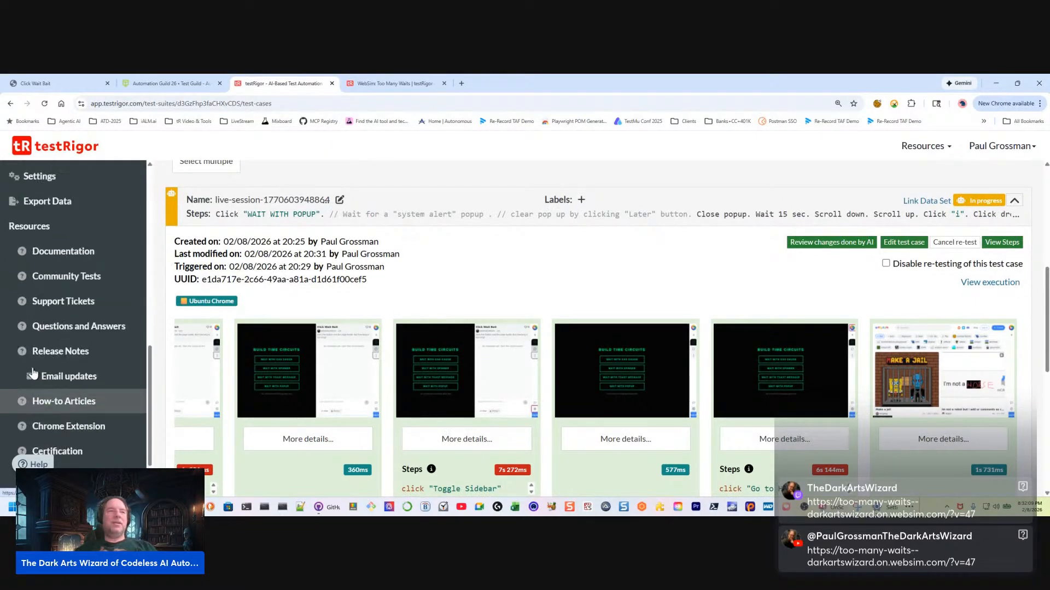
pyautogui.scroll(2, 32, 373)
pyautogui.click(35, 300)
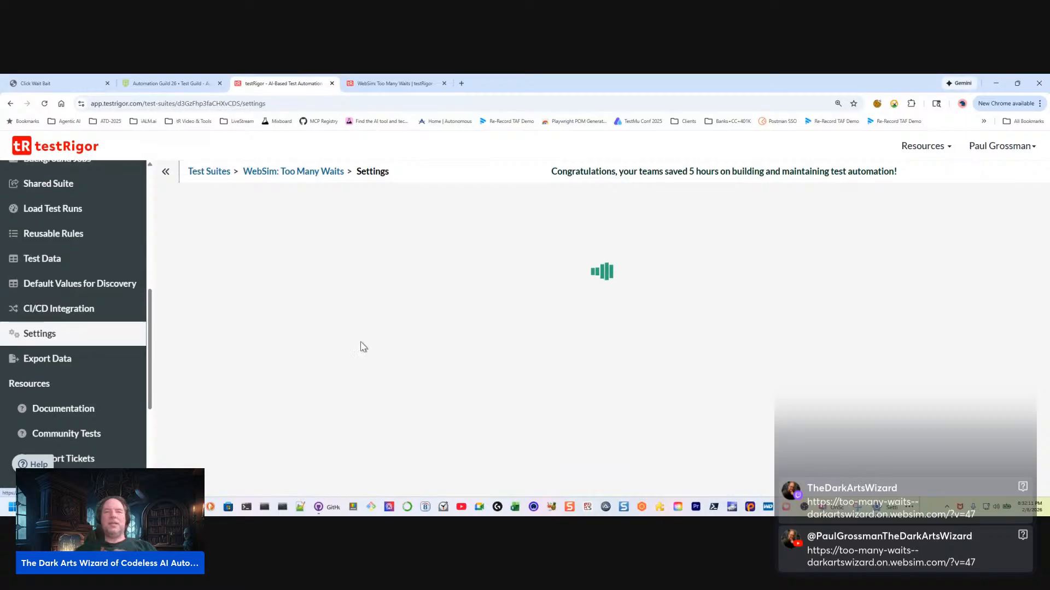
pyautogui.click(223, 206)
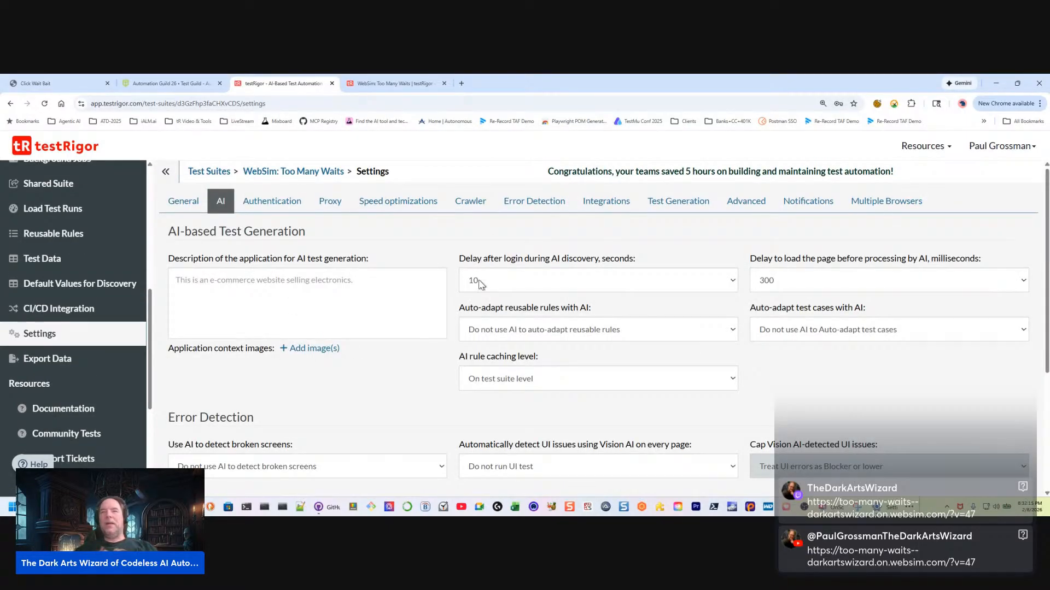
pyautogui.scroll(-3, 440, 340)
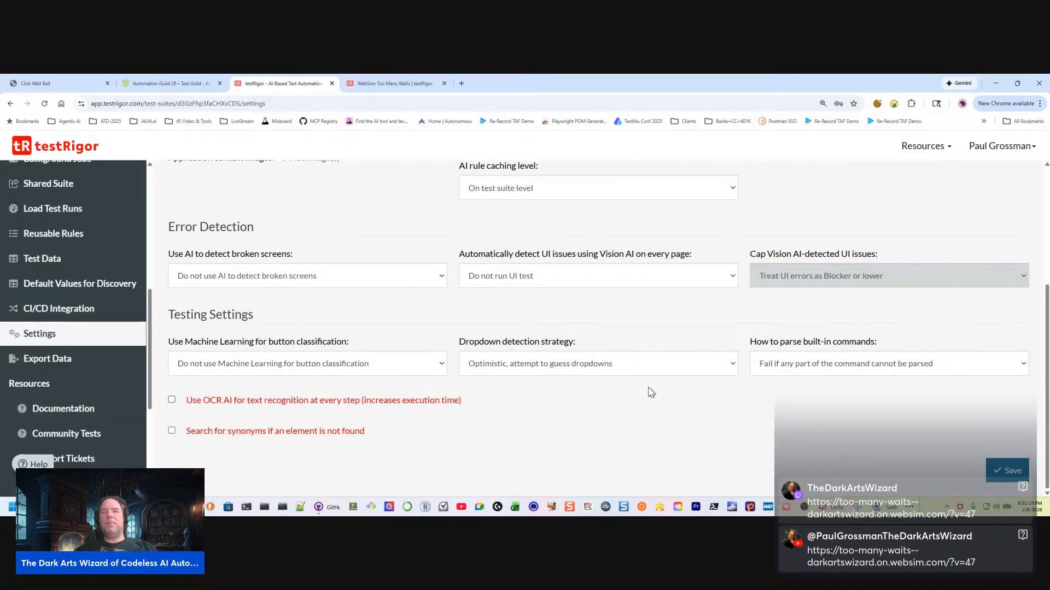
pyautogui.scroll(2, 850, 358)
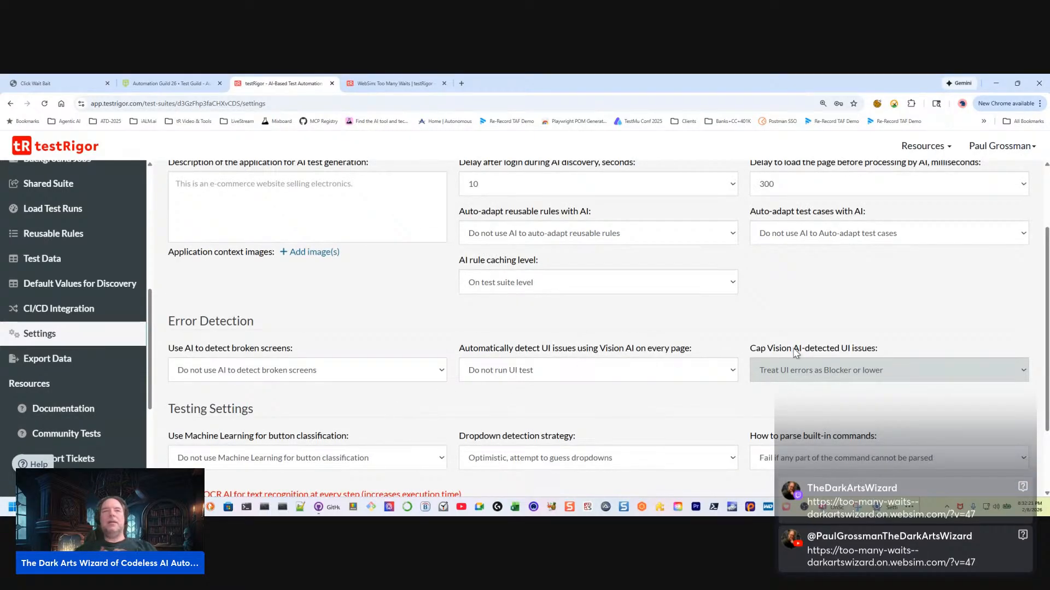
pyautogui.scroll(2, 744, 429)
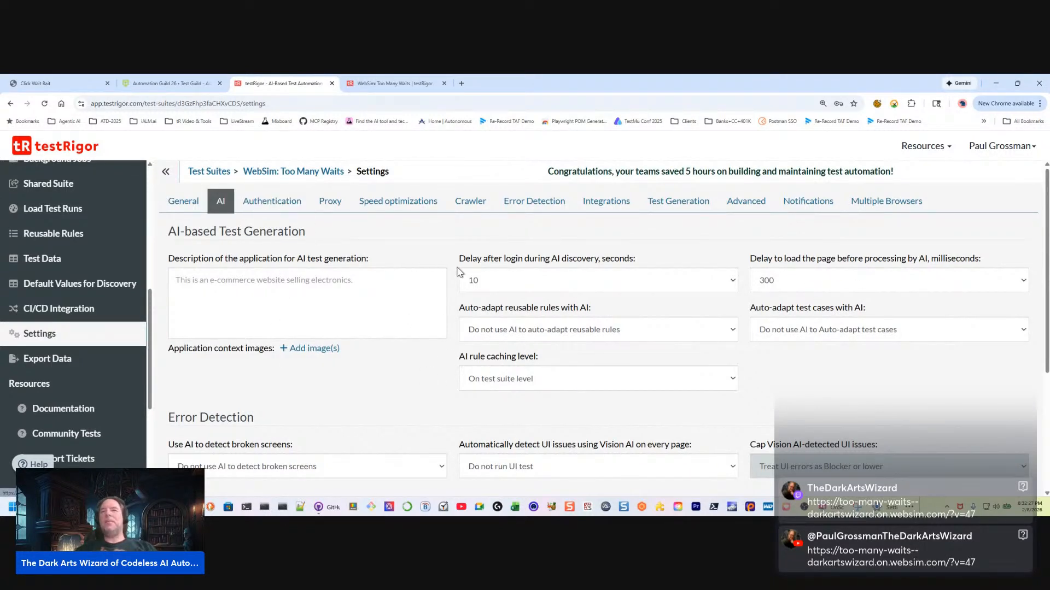
# Look through the suite's Advanced settings, from the general testing options to the custom cookies and headers
pyautogui.click(745, 200)
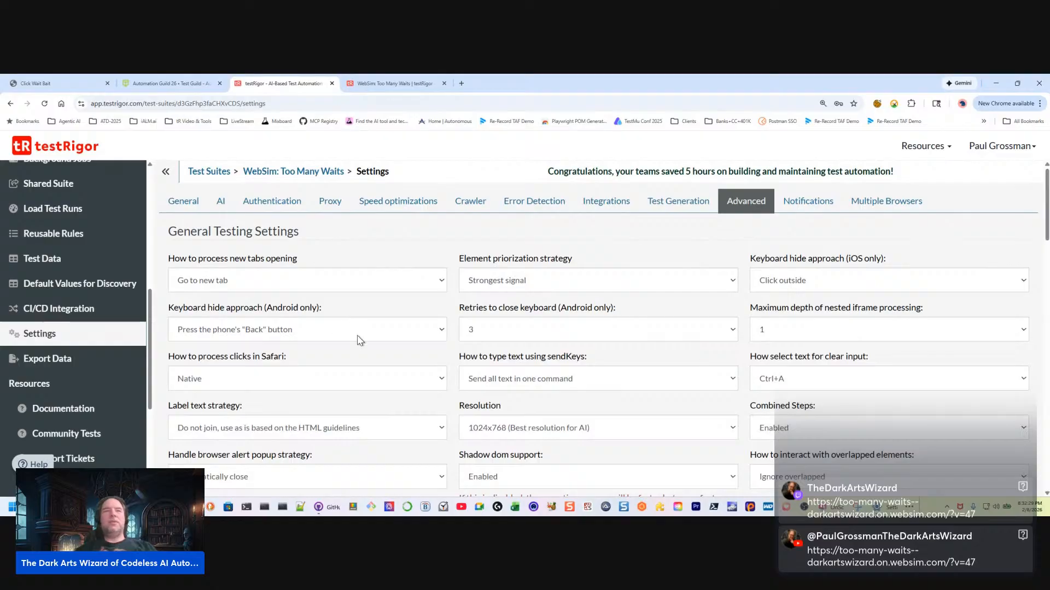
pyautogui.scroll(-5, 366, 350)
pyautogui.scroll(-10, 372, 355)
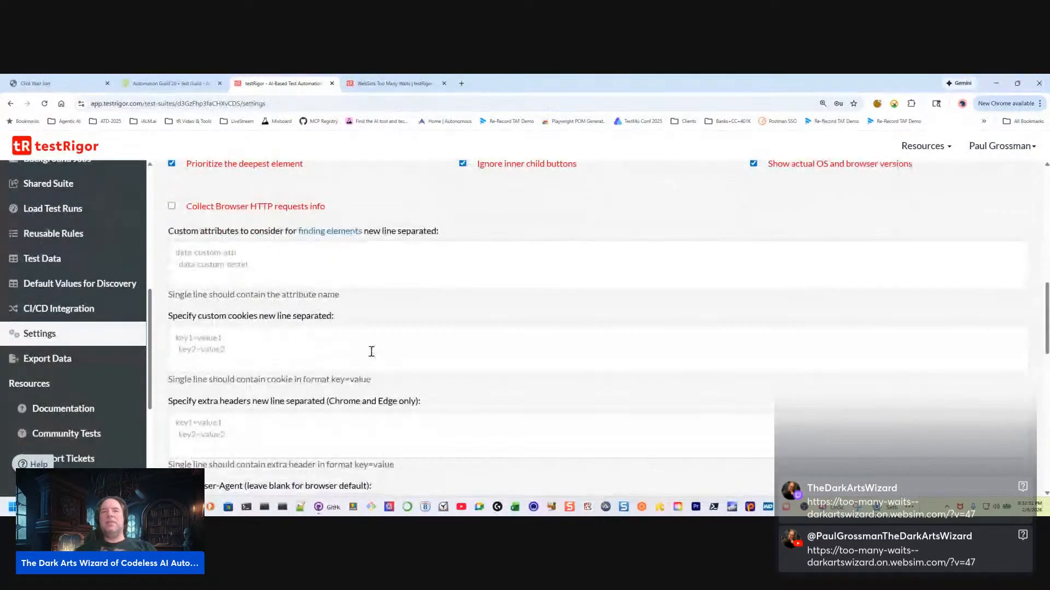
pyautogui.scroll(15, 371, 353)
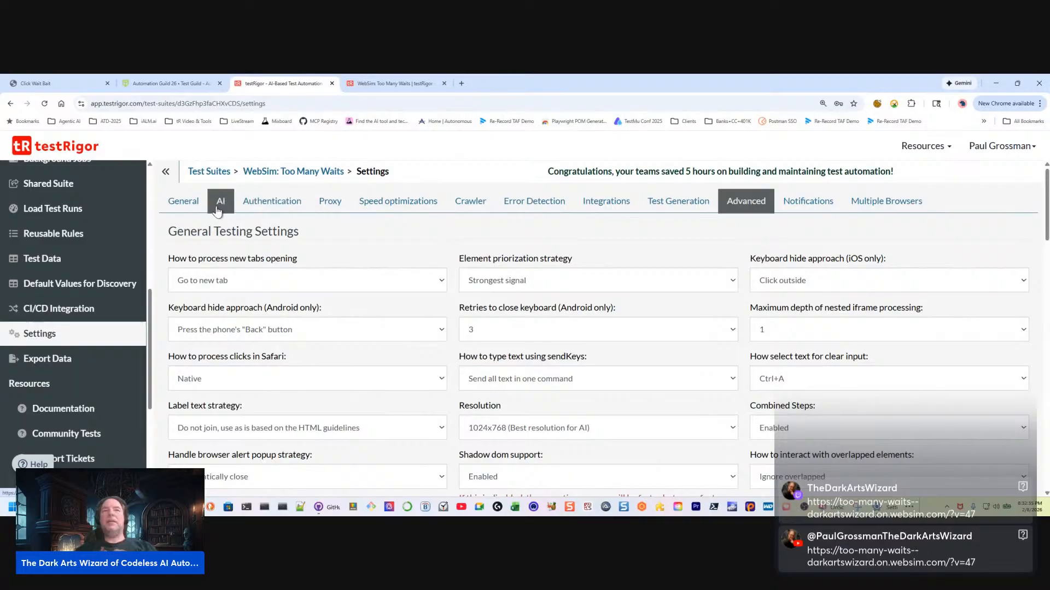
# Return to the suite's AI settings and check the AI rule caching level choices and the remaining options
pyautogui.click(191, 213)
pyautogui.click(221, 203)
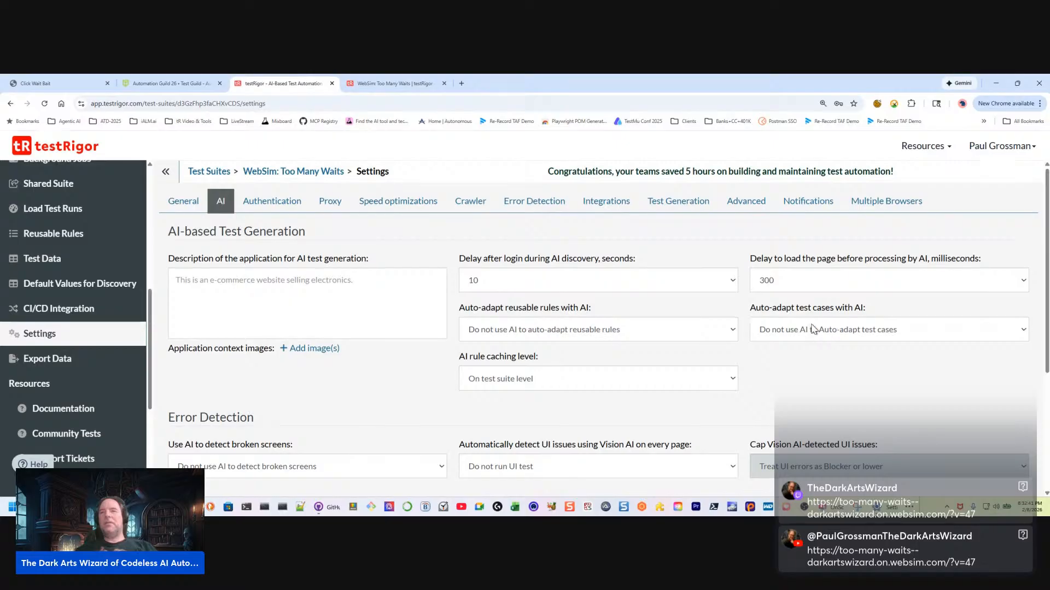
pyautogui.scroll(-1, 497, 395)
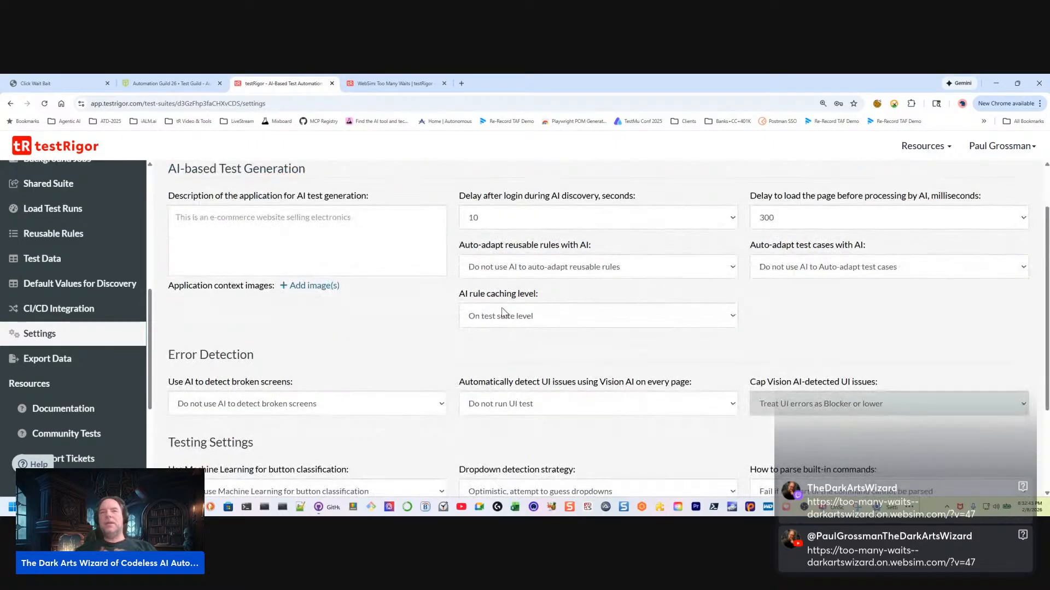
pyautogui.click(527, 317)
pyautogui.click(436, 325)
pyautogui.scroll(-2, 414, 328)
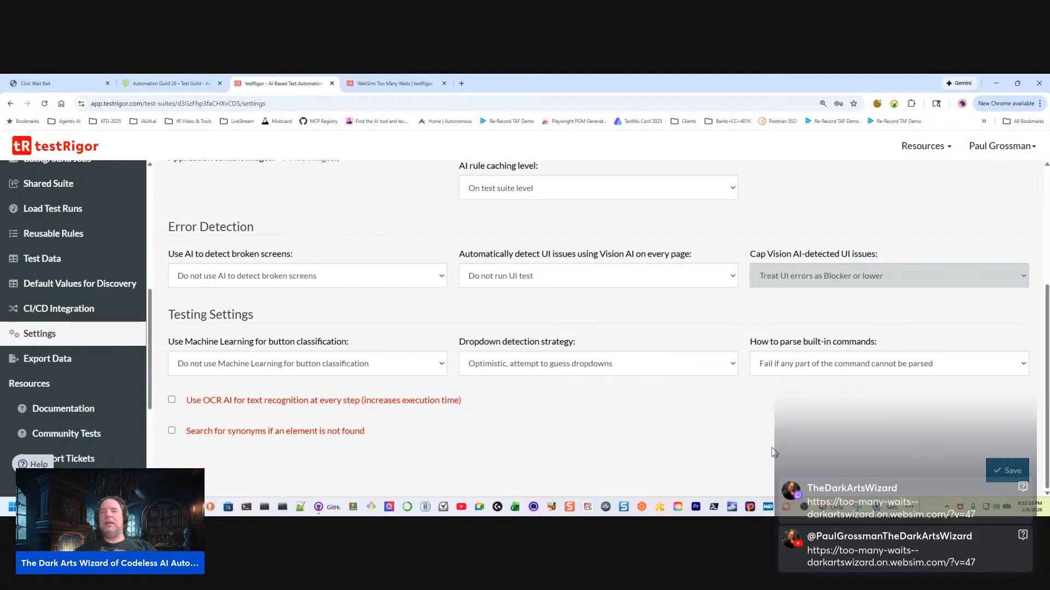
# Go back to the suite's test cases and expand the in-progress live-session test case
pyautogui.scroll(6, 94, 294)
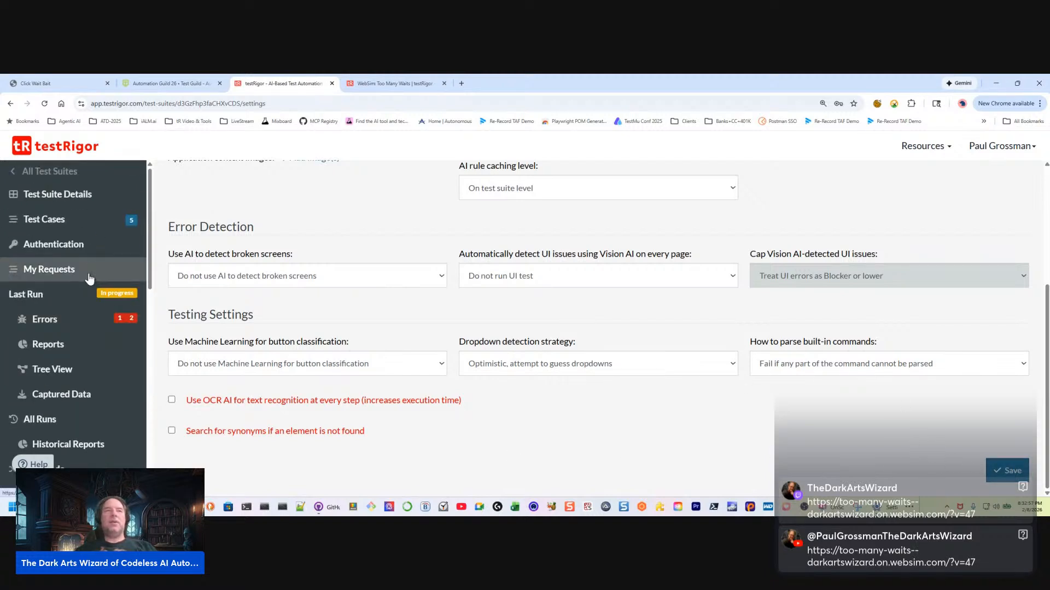
pyautogui.click(46, 226)
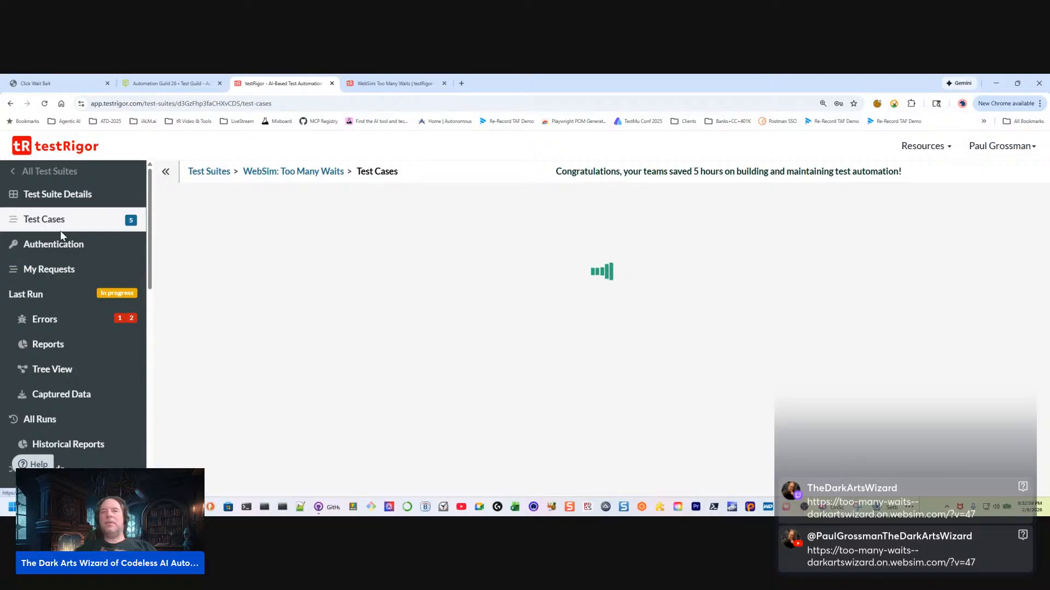
pyautogui.scroll(-1, 525, 387)
pyautogui.scroll(-3, 524, 387)
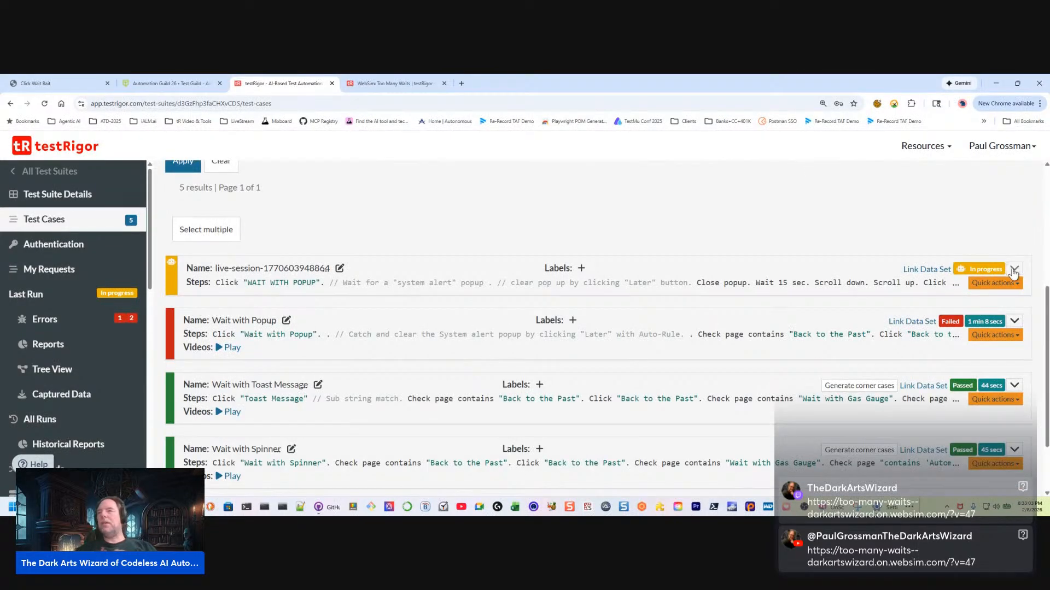
pyautogui.click(1014, 268)
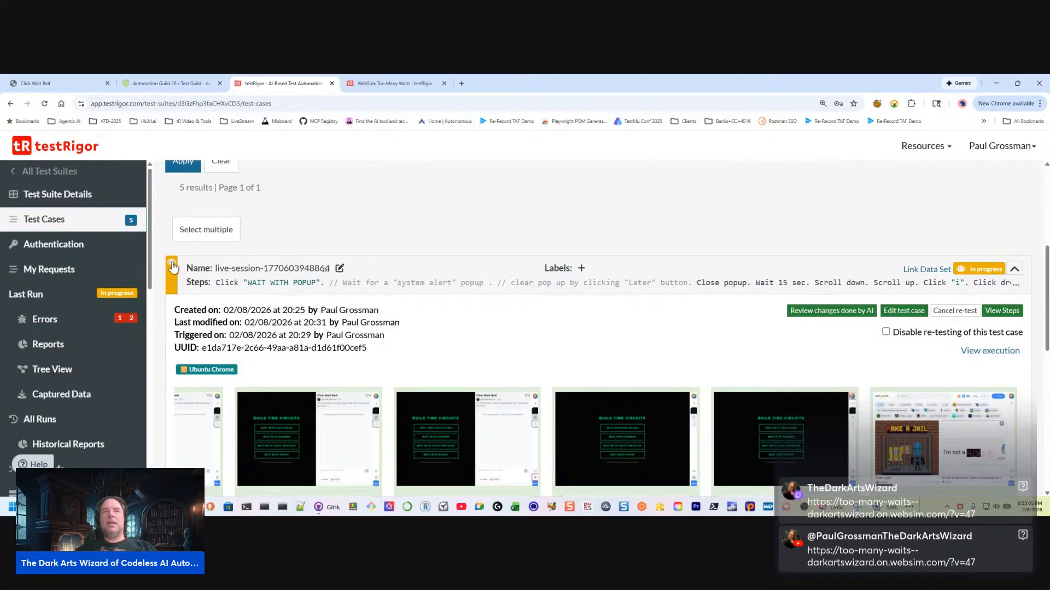
# Compare the original and healed steps in the live-session test case's AI changes, then close the comparison
pyautogui.click(831, 311)
pyautogui.scroll(-1, 667, 289)
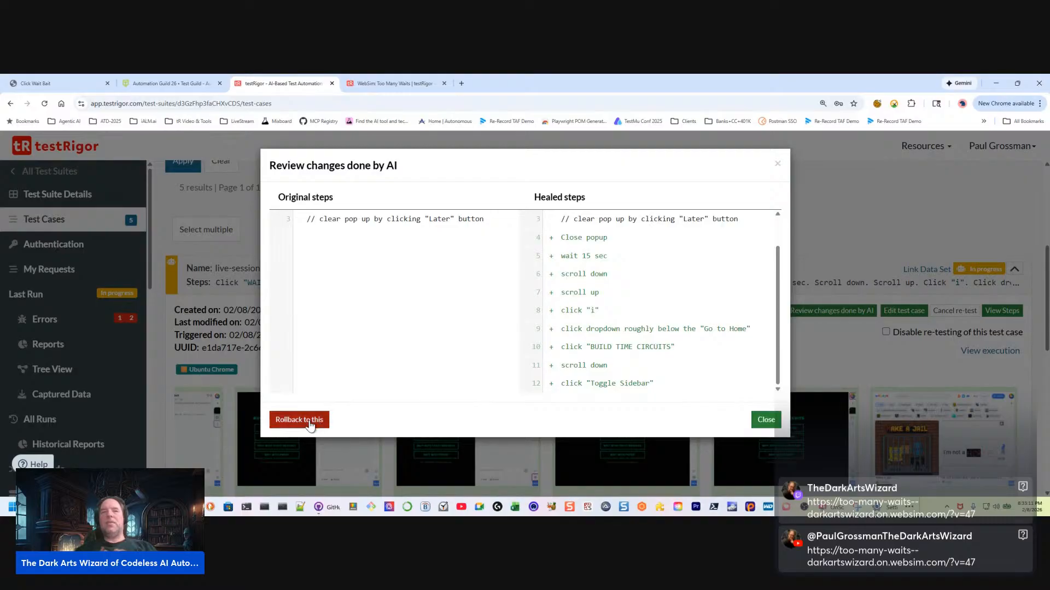
pyautogui.scroll(1, 443, 323)
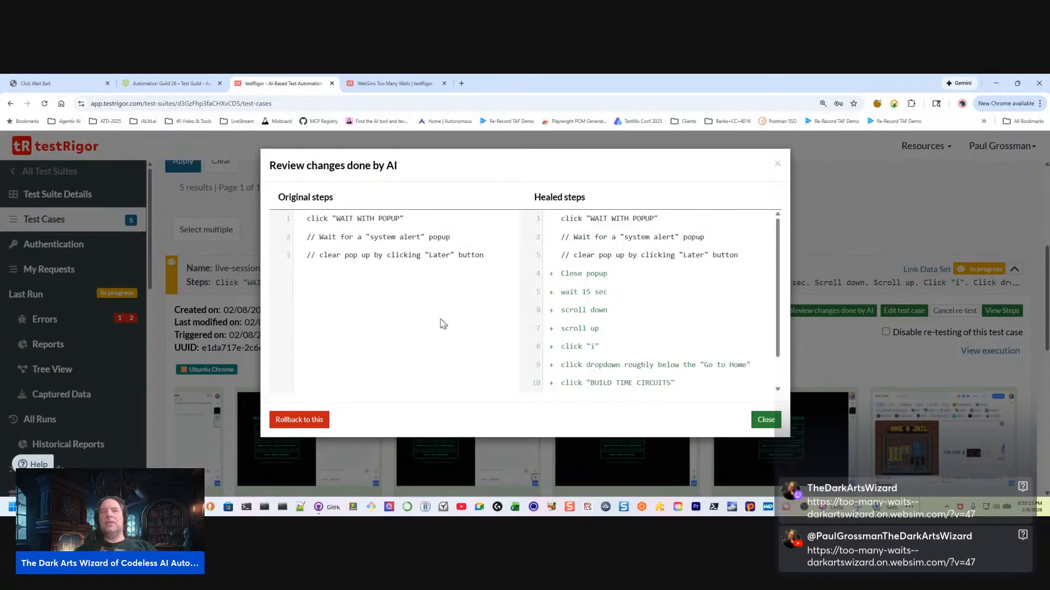
pyautogui.click(764, 420)
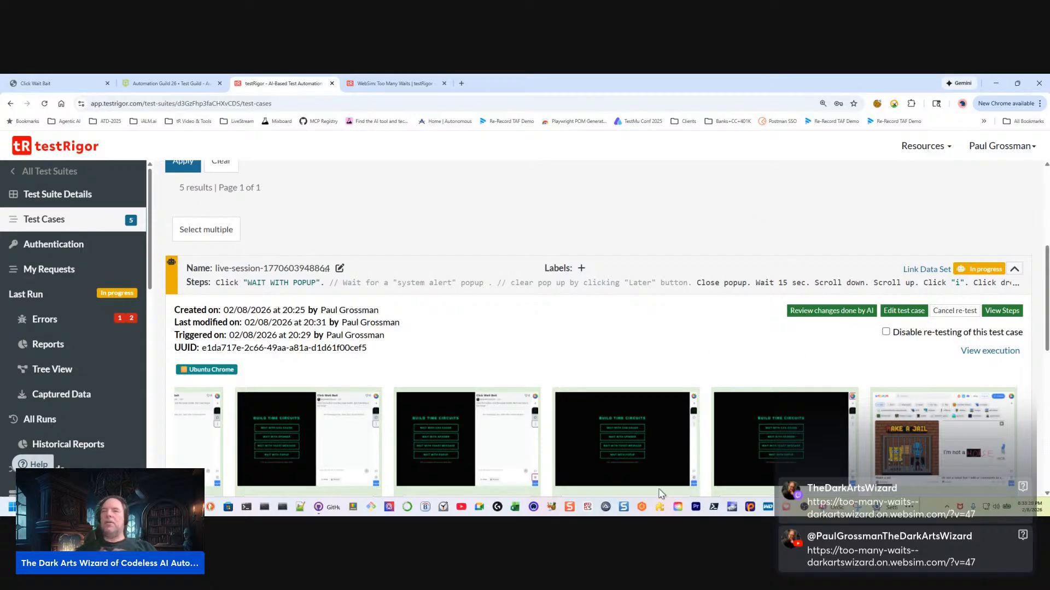
# Check the live-session test case's latest result screenshots and progress status for newly generated AI steps
pyautogui.scroll(-6, 840, 376)
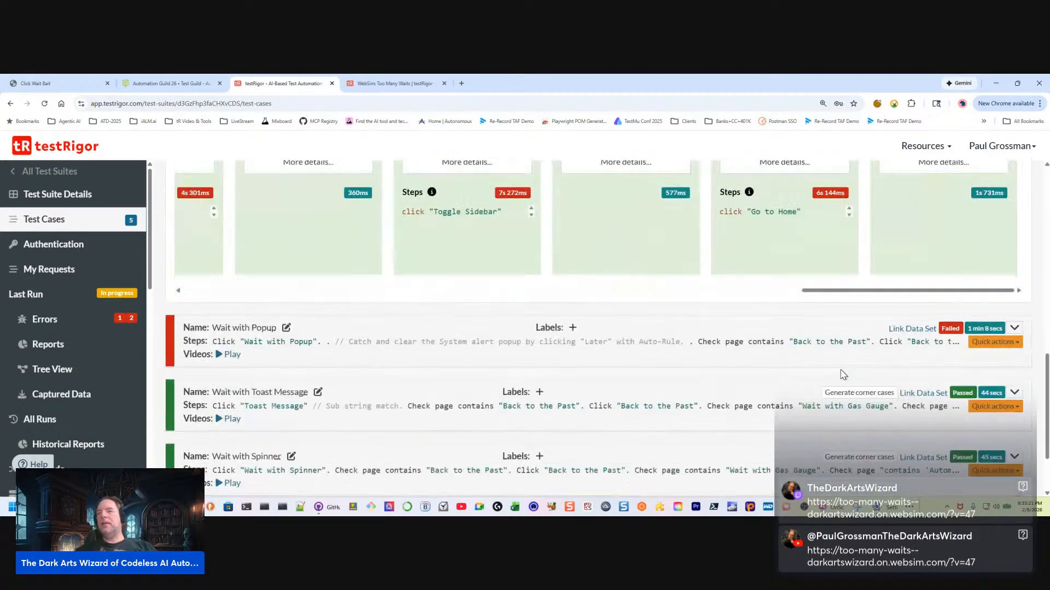
pyautogui.scroll(3, 842, 371)
pyautogui.scroll(2, 842, 370)
pyautogui.scroll(-2, 842, 370)
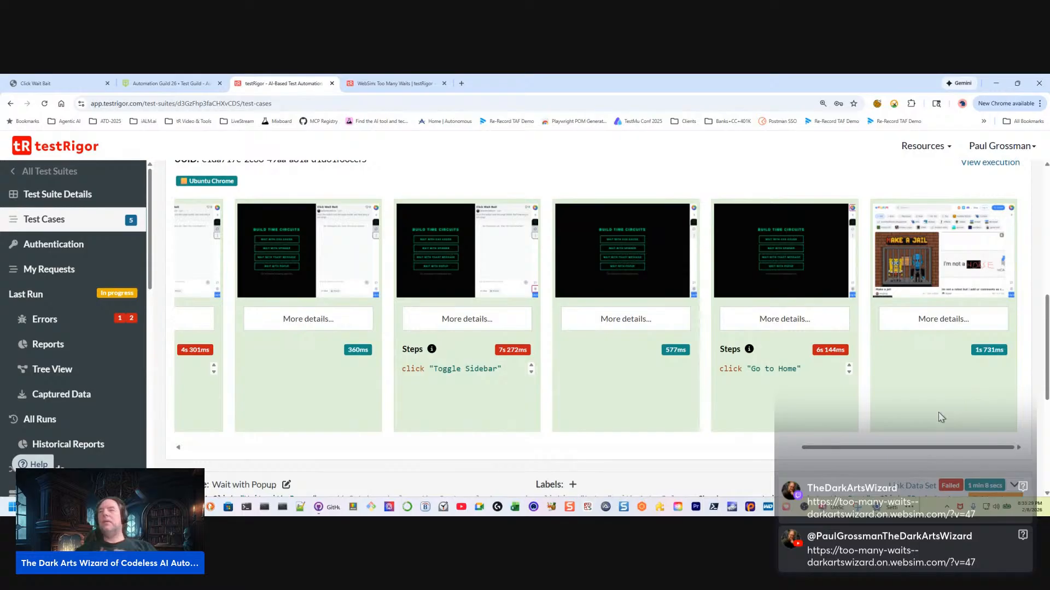
pyautogui.scroll(4, 911, 339)
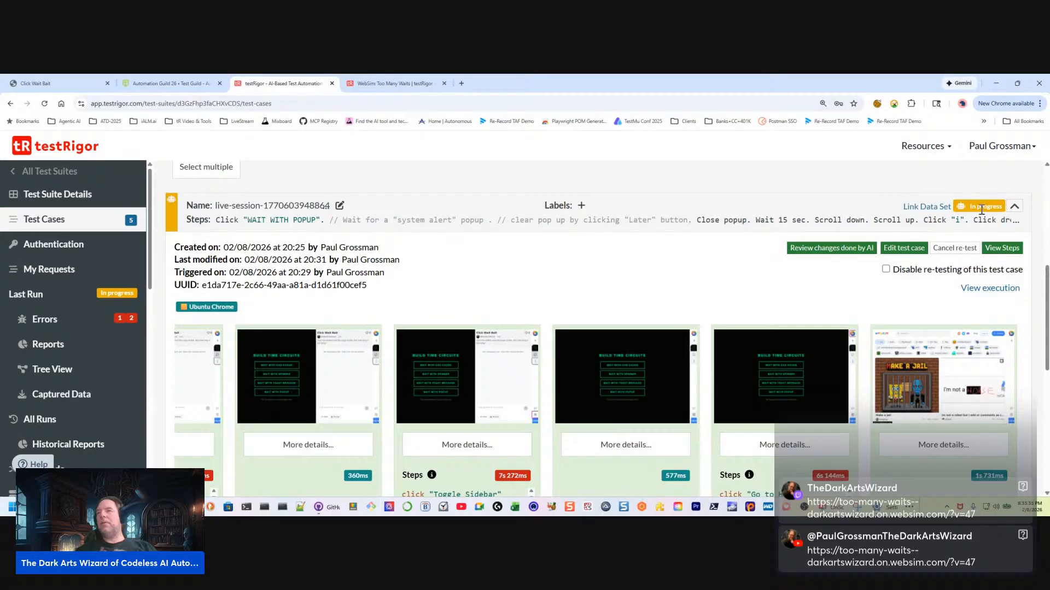
# Open the AI changes comparison from each of the live-session test case's two AI markers, closing it each time
pyautogui.click(961, 207)
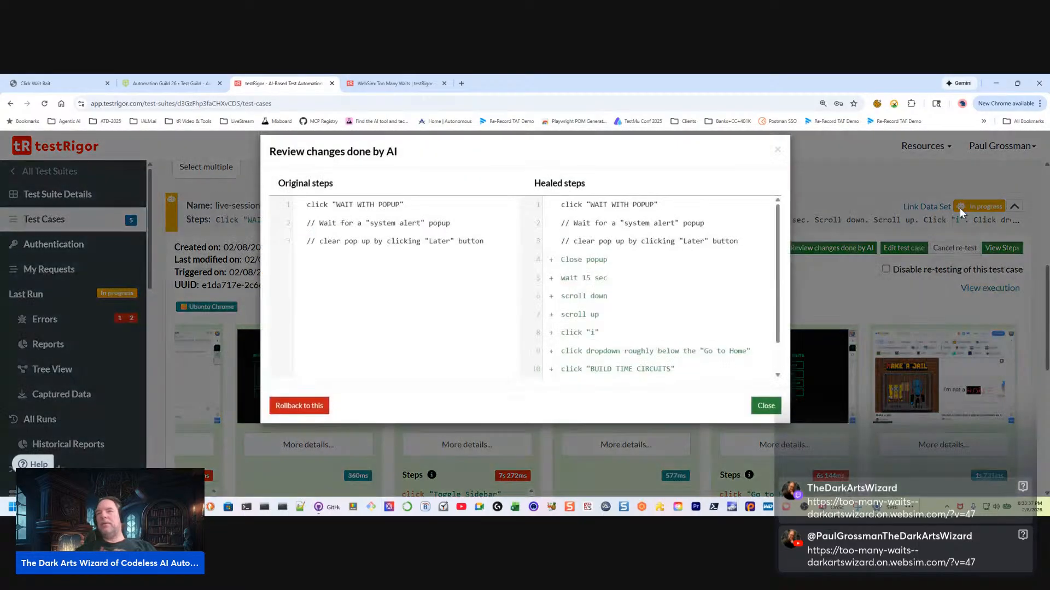
pyautogui.click(766, 419)
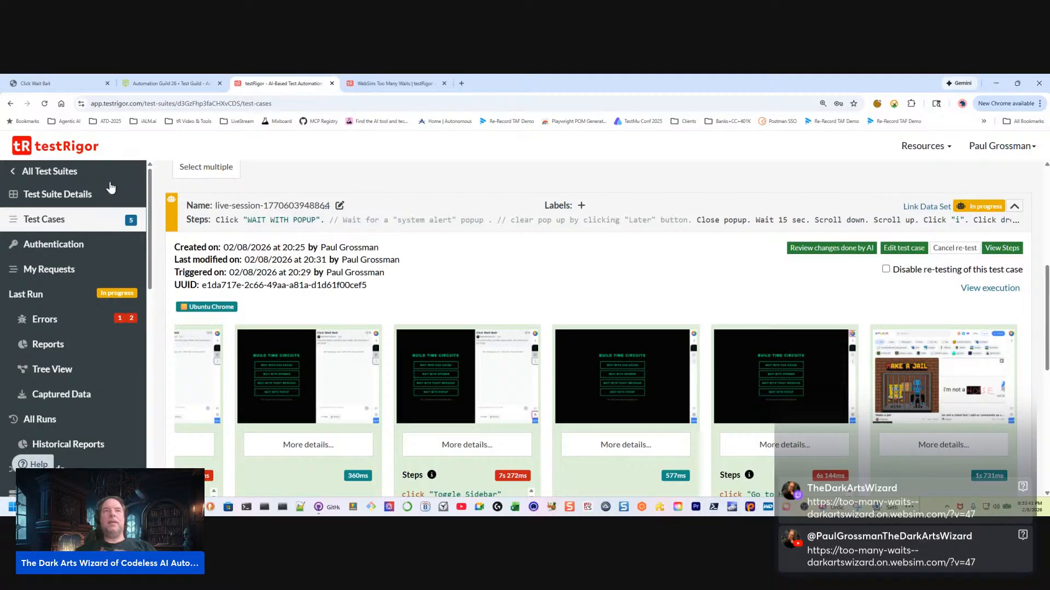
pyautogui.click(173, 201)
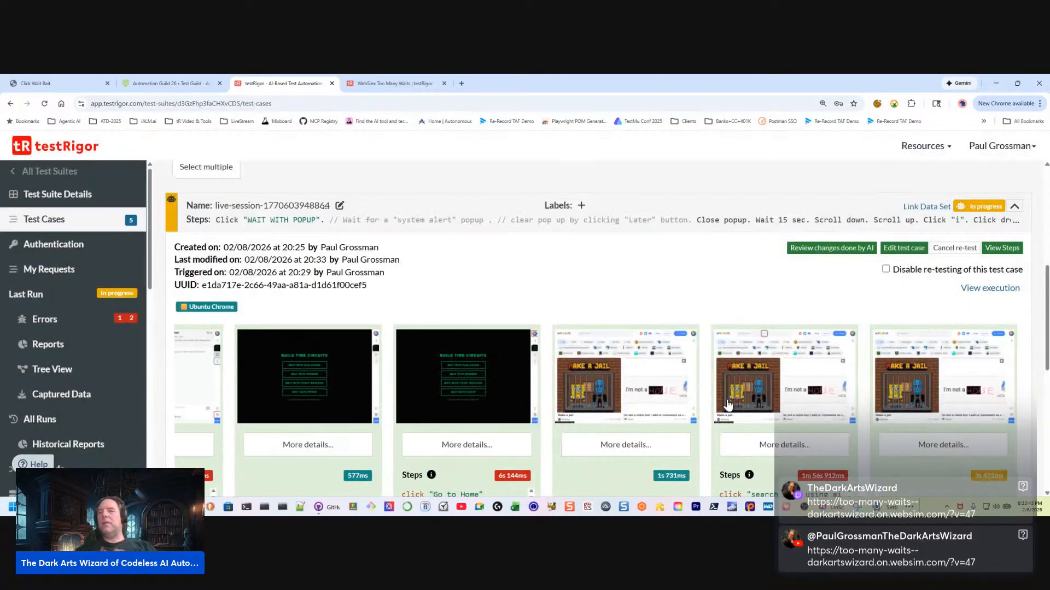
pyautogui.click(766, 419)
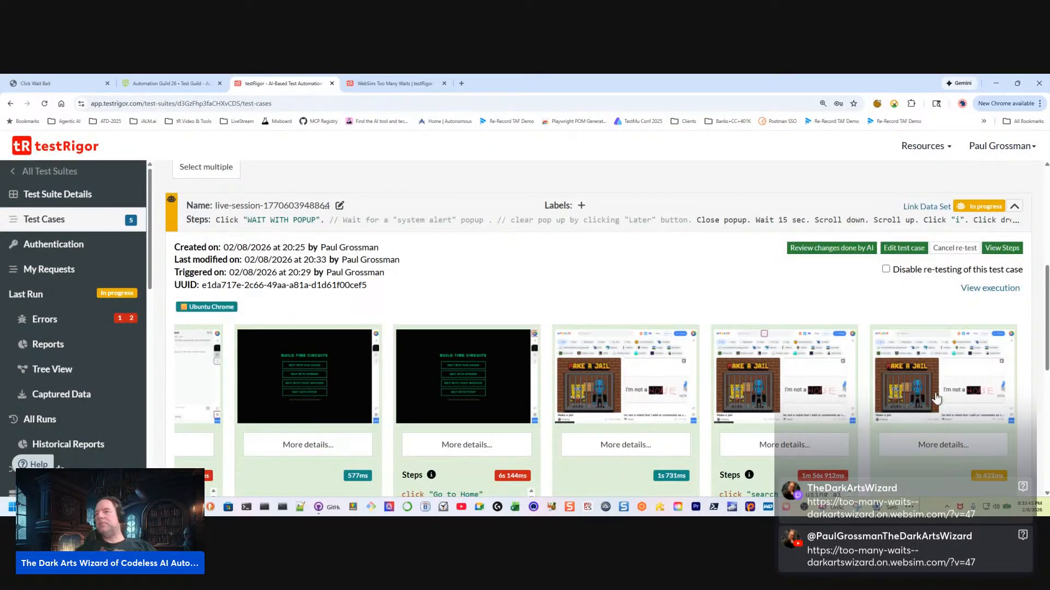
# Examine the newest AI-generated steps, from the "search box" click through the search entry and "type enter"
pyautogui.scroll(-3, 938, 399)
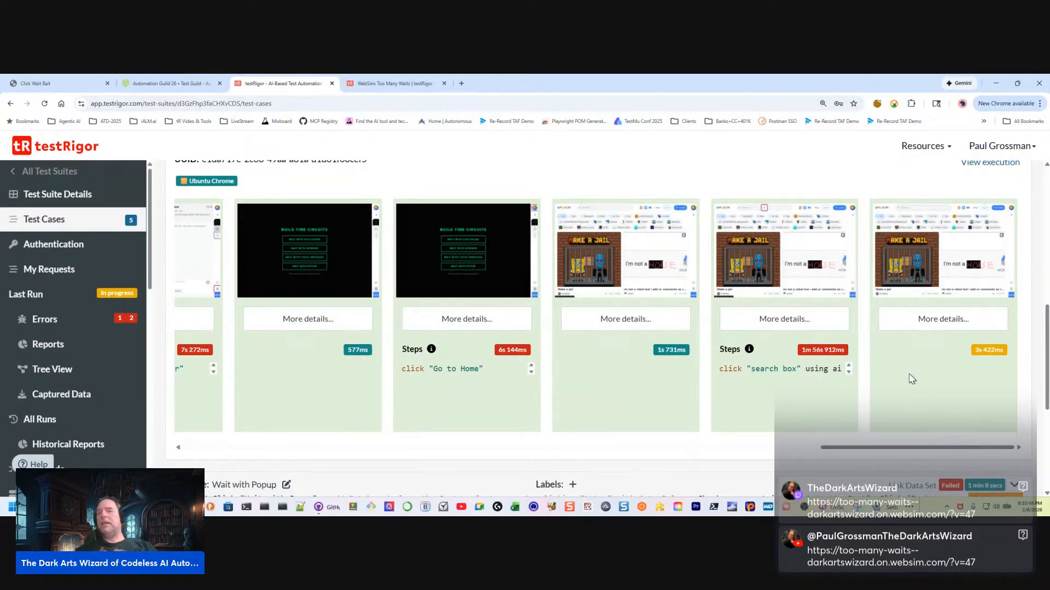
pyautogui.hscroll(6, 924, 394)
pyautogui.scroll(3, 902, 417)
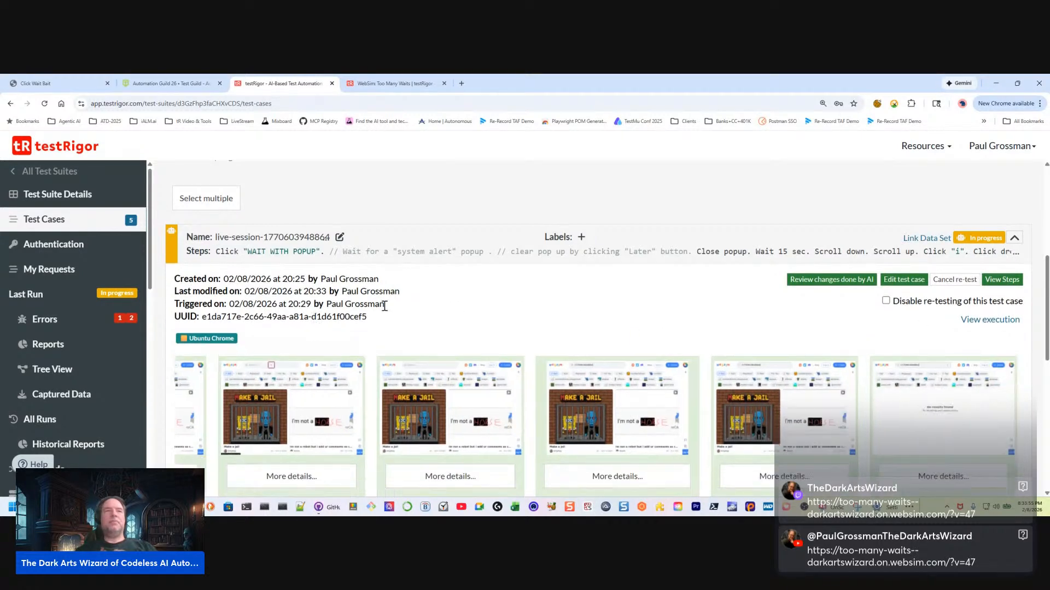
pyautogui.scroll(-2, 828, 320)
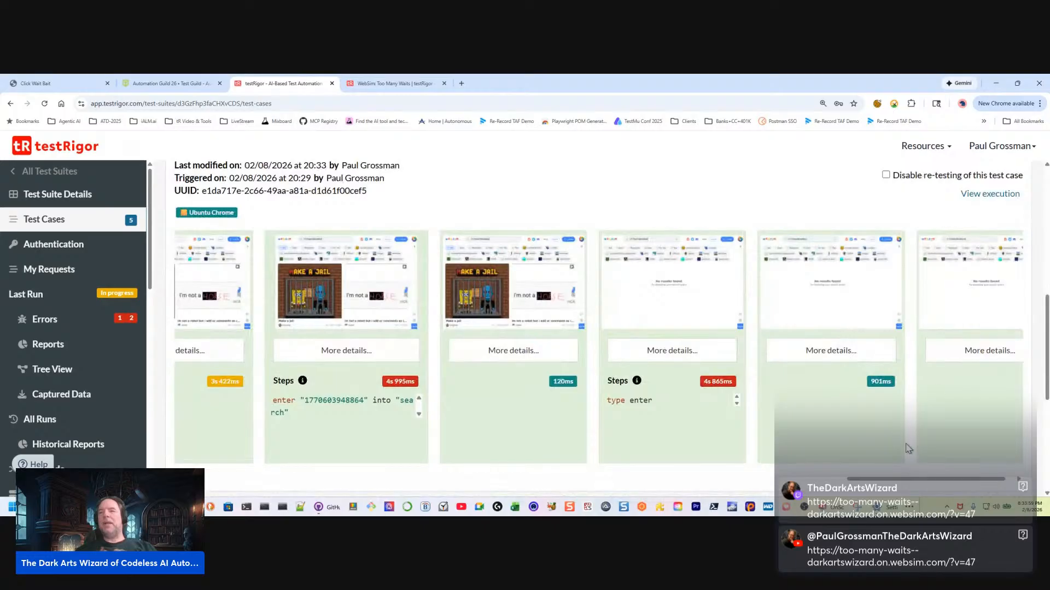
# Compare the live-session test case's original and healed steps again, then check its newest result screenshots through the "go back" steps
pyautogui.scroll(3, 875, 383)
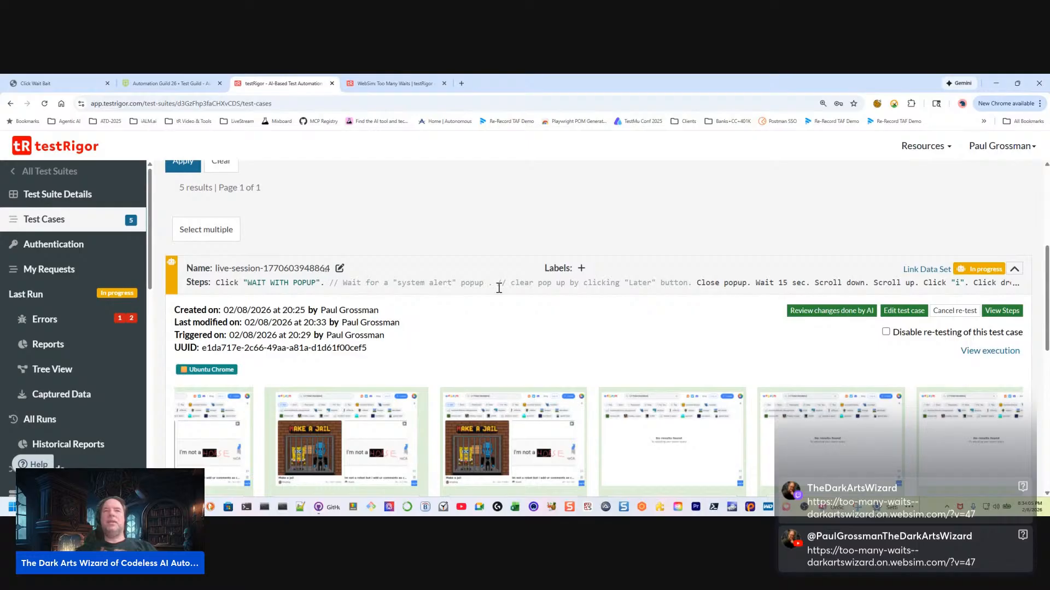
pyautogui.click(820, 311)
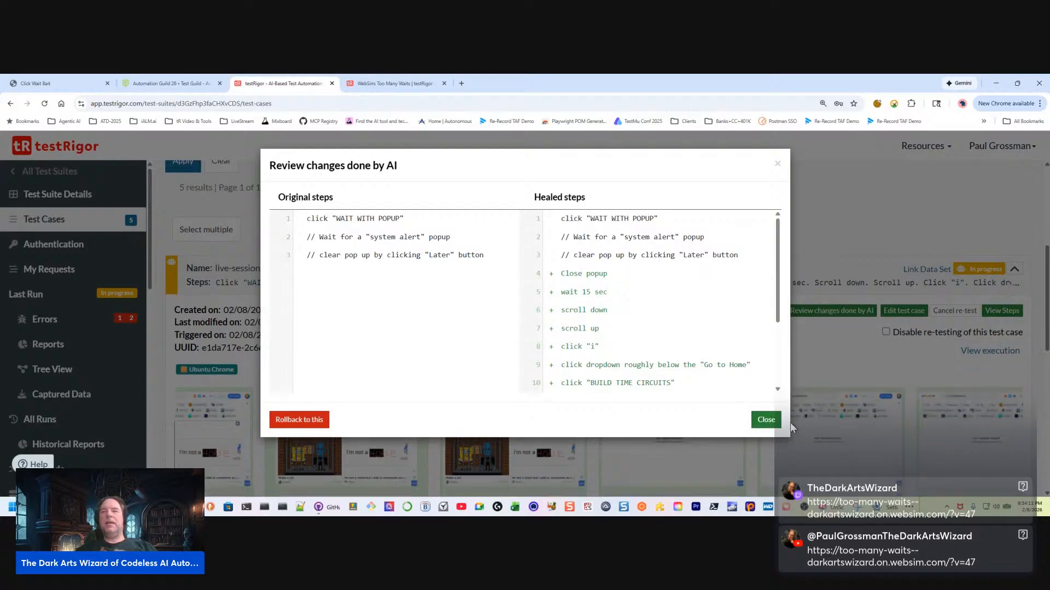
pyautogui.click(765, 420)
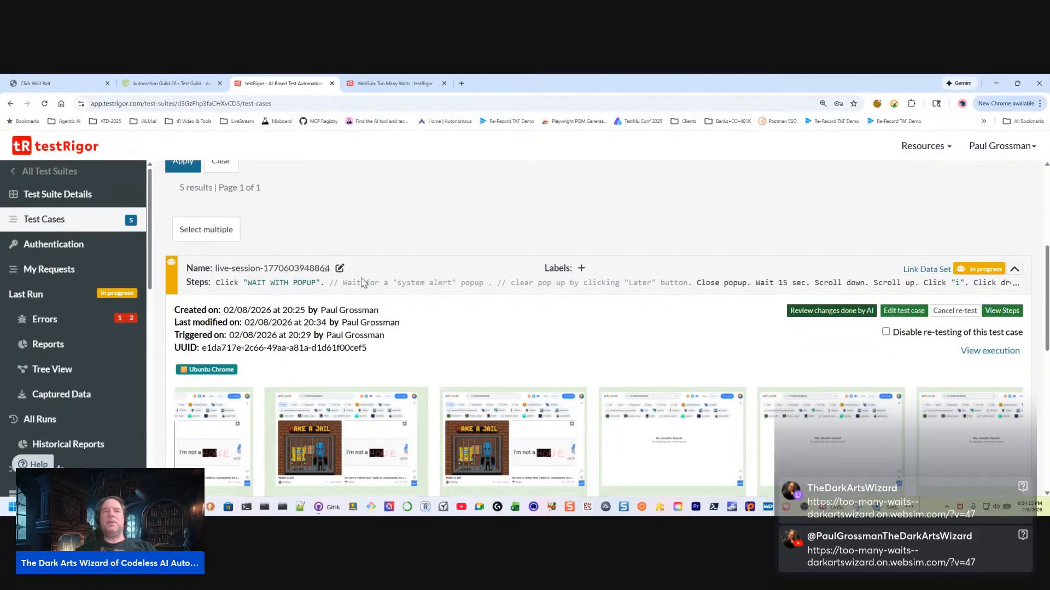
pyautogui.scroll(-3, 705, 361)
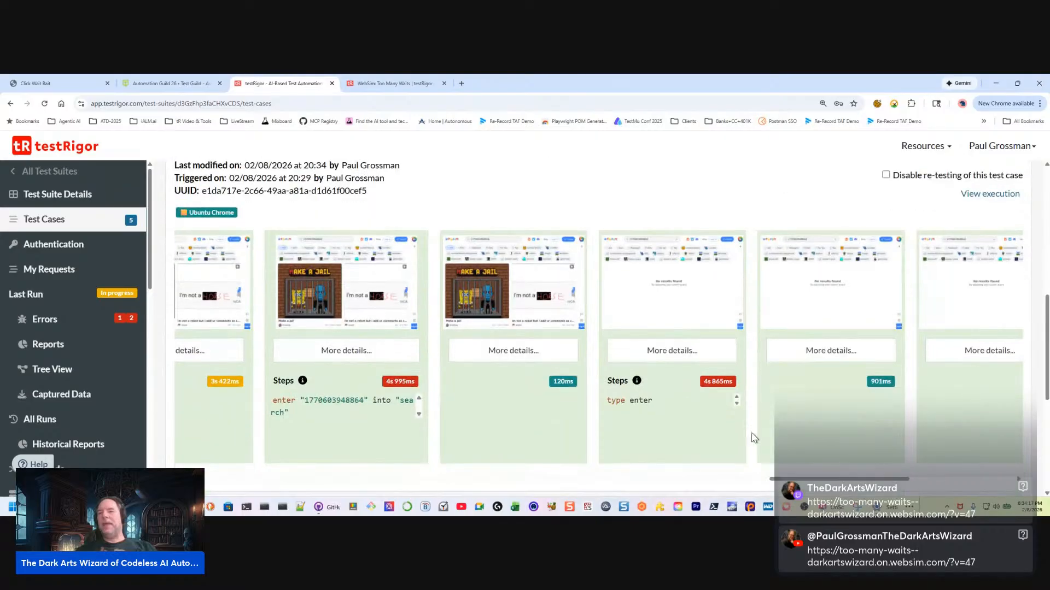
pyautogui.hscroll(10, 955, 439)
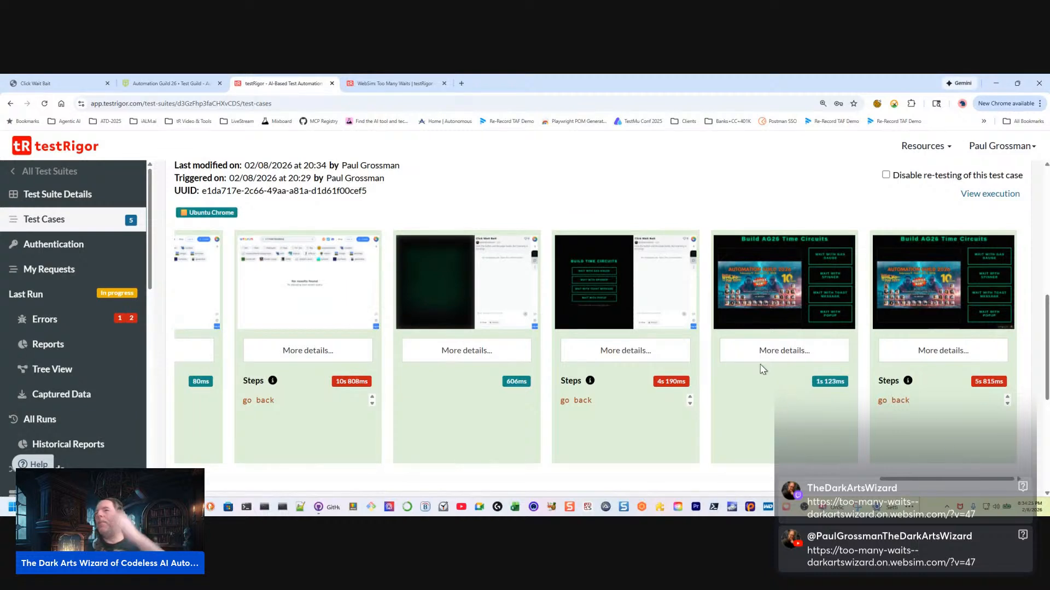
# Open the live-session test case's execution and examine its test results from the "WAIT WITH POPUP" click through the last "go back" step
pyautogui.click(978, 195)
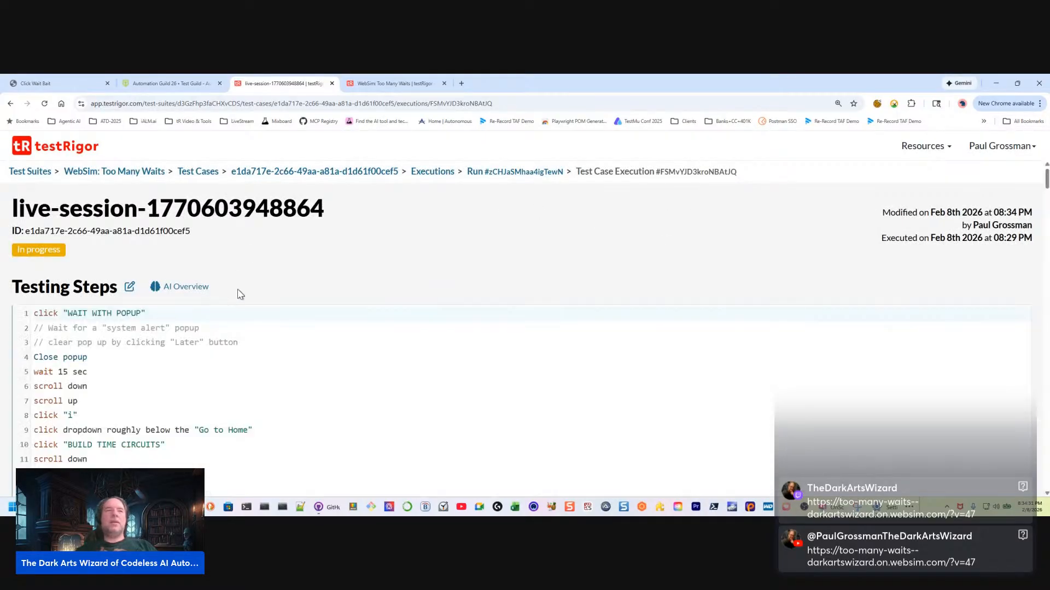
pyautogui.scroll(-5, 262, 319)
pyautogui.scroll(-20, 251, 349)
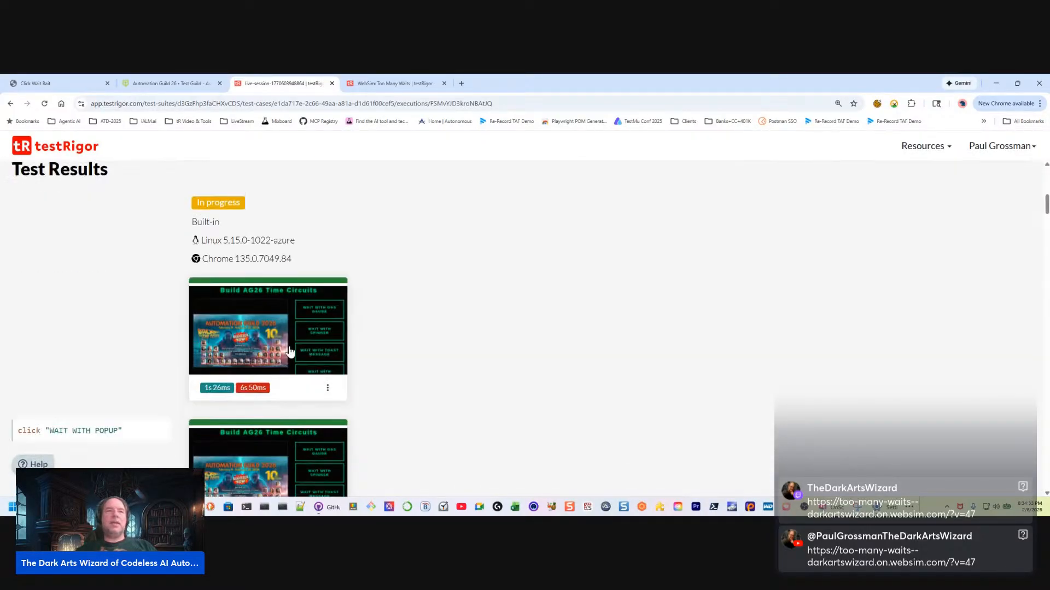
pyautogui.scroll(-2, 251, 353)
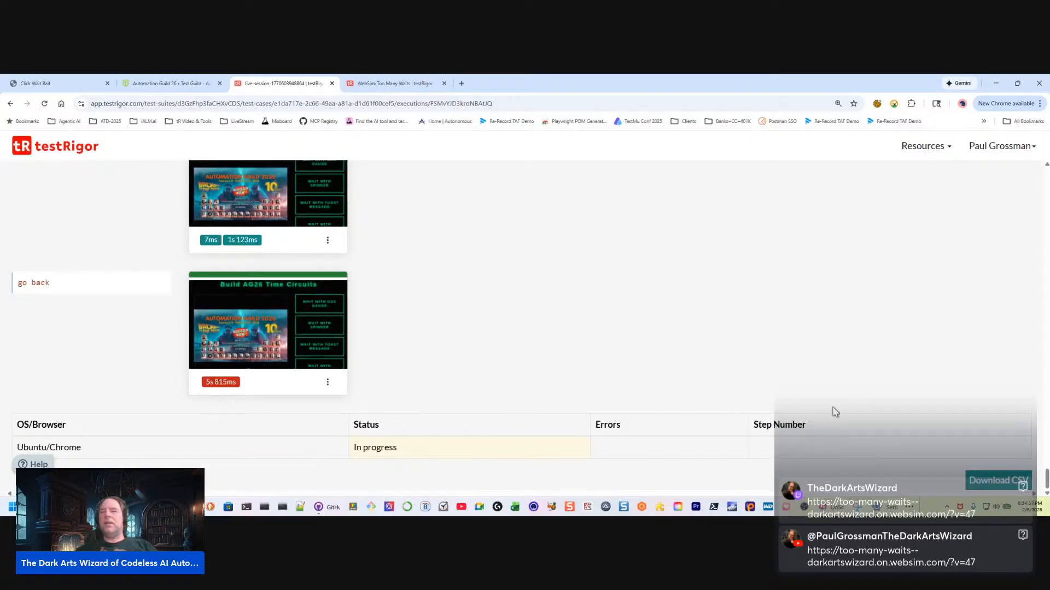
pyautogui.scroll(2, 782, 376)
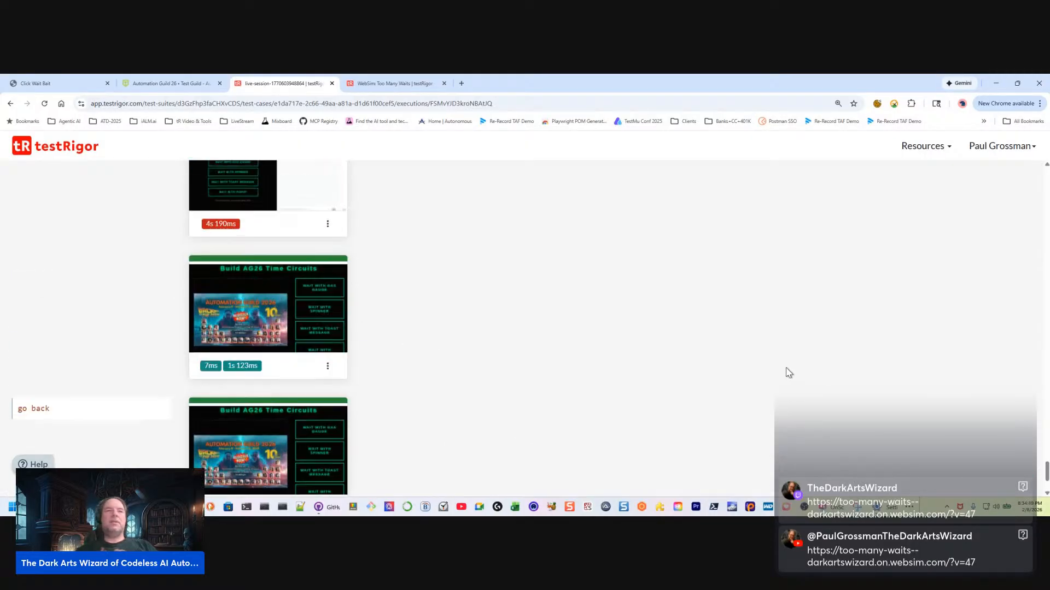
pyautogui.scroll(5, 567, 400)
pyautogui.scroll(10, 555, 391)
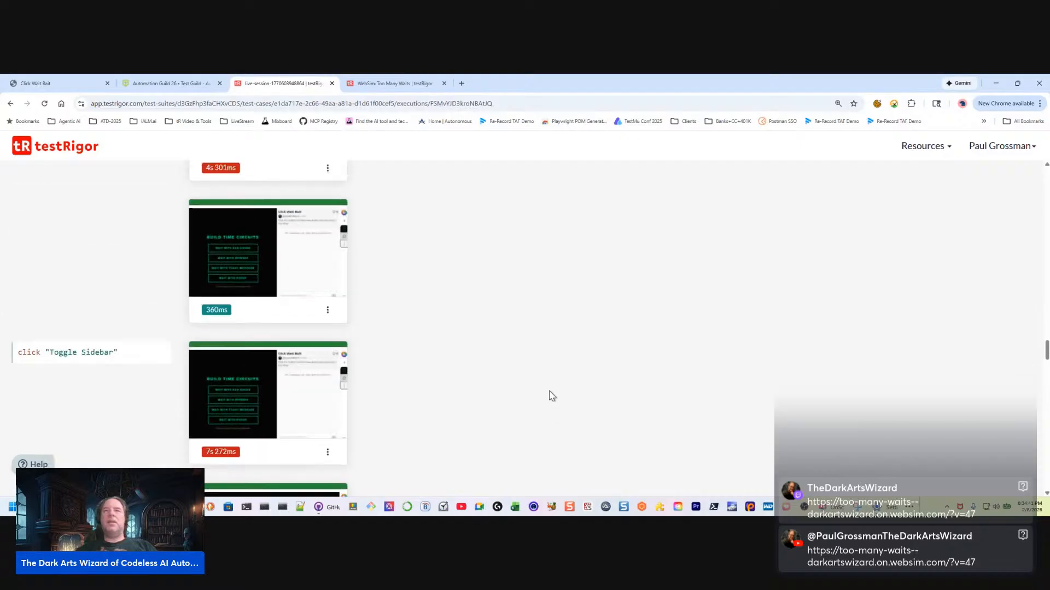
pyautogui.scroll(15, 408, 354)
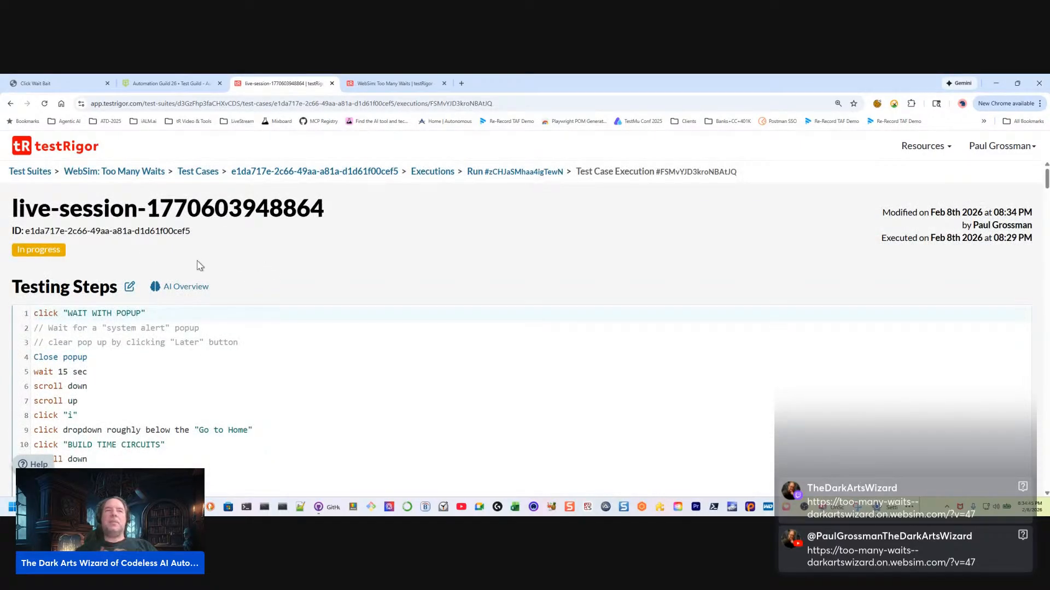
# Open and close the execution's AI Overview, and read its testing steps down to the final "go back" lines
pyautogui.click(170, 287)
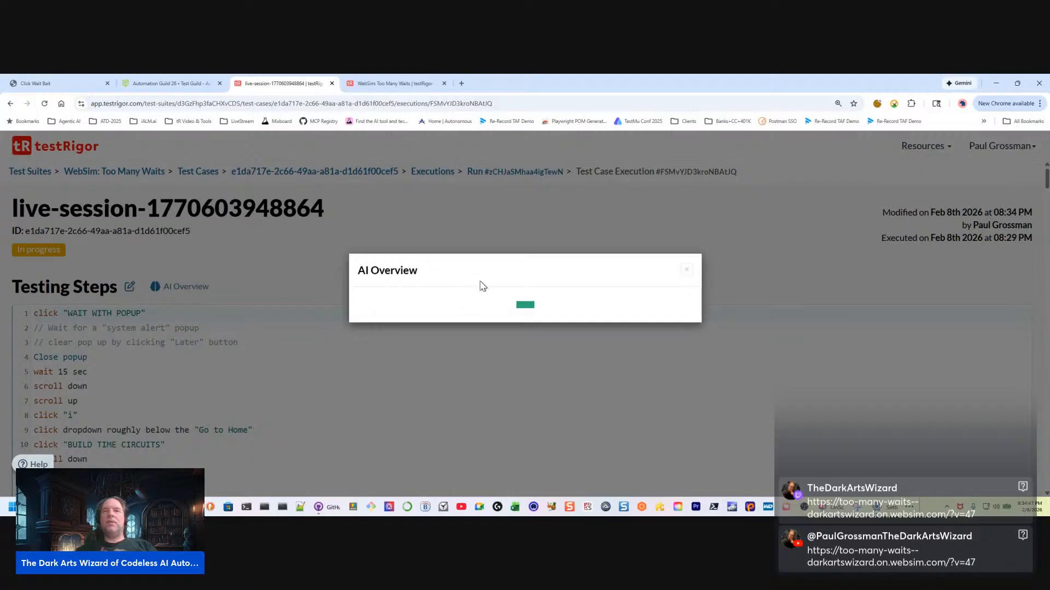
pyautogui.click(689, 273)
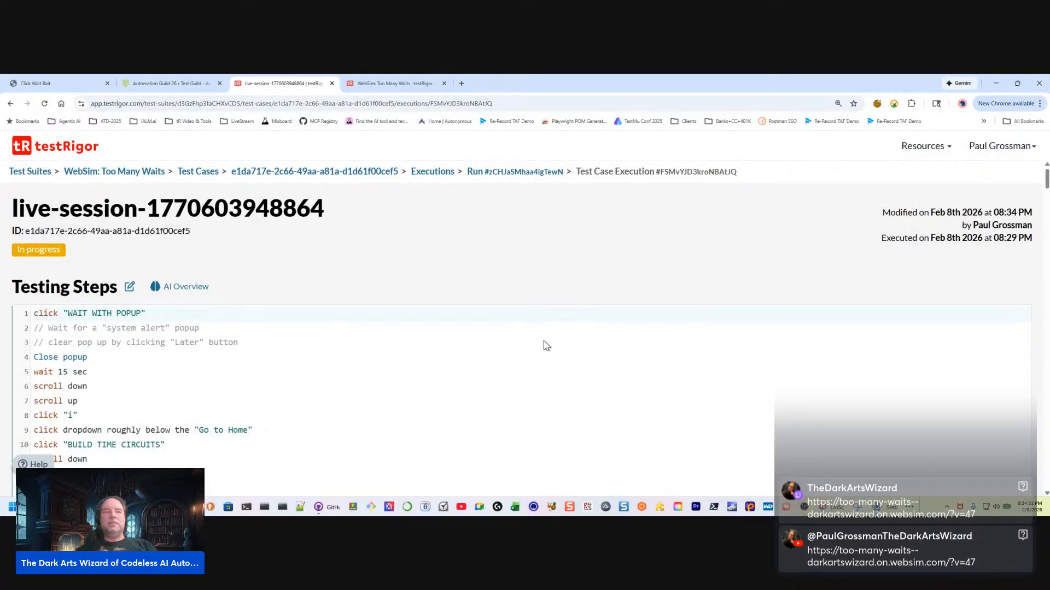
pyautogui.scroll(-3, 547, 355)
pyautogui.click(88, 373)
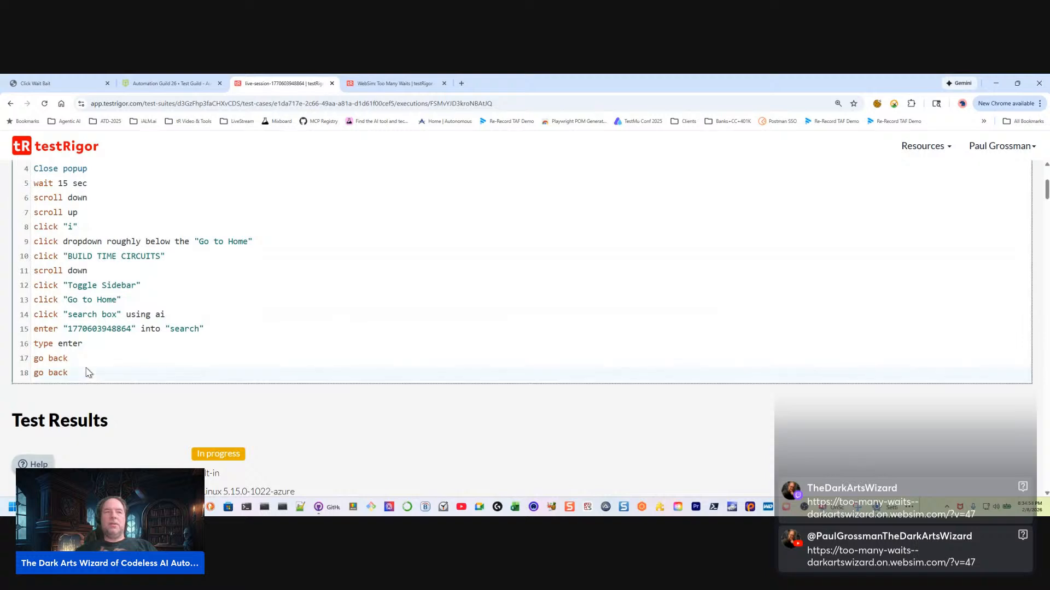
pyautogui.scroll(4, 369, 358)
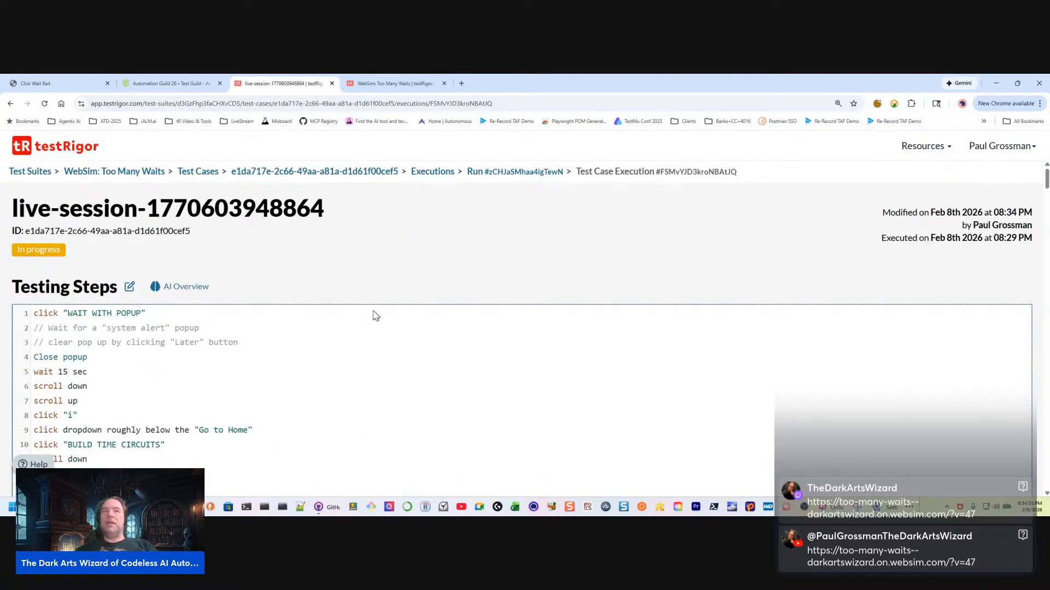
pyautogui.scroll(-1, 361, 222)
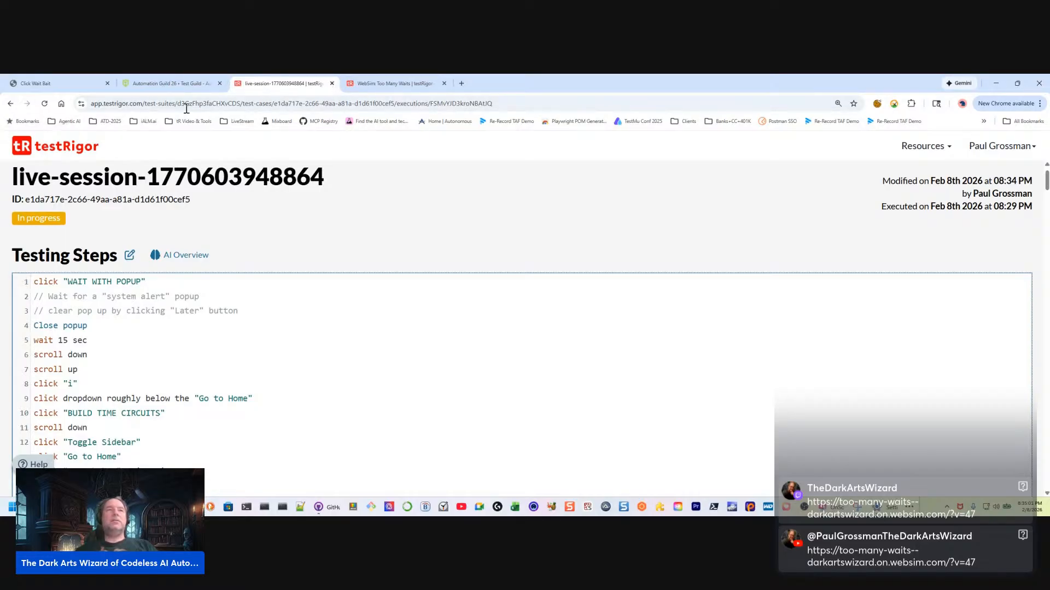
# Open the WebSim: Too Many Waits suite's test cases from the reusable rules page and cancel the run in progress
pyautogui.click(386, 84)
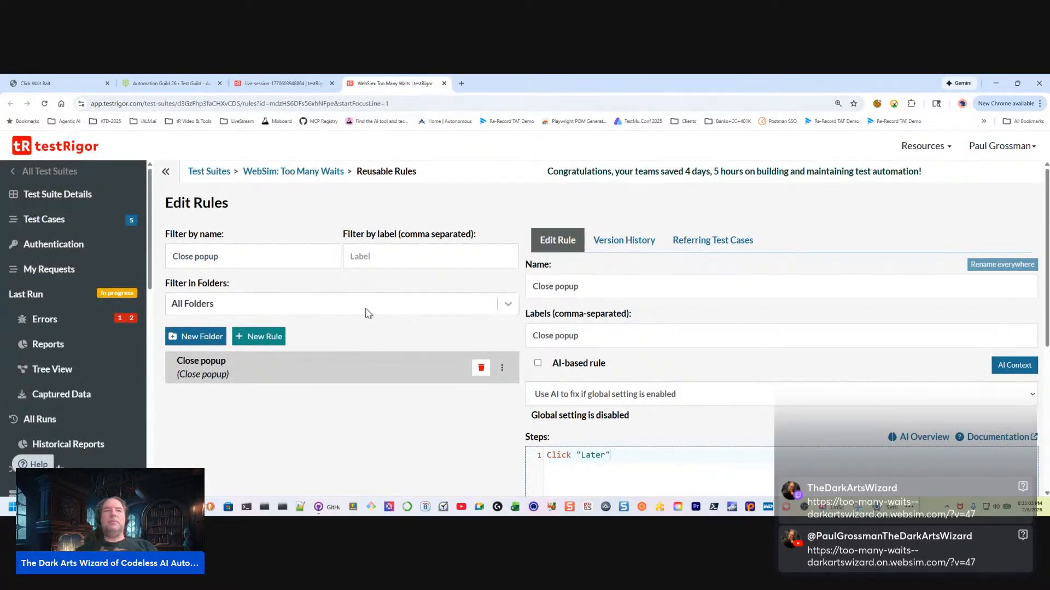
pyautogui.click(75, 222)
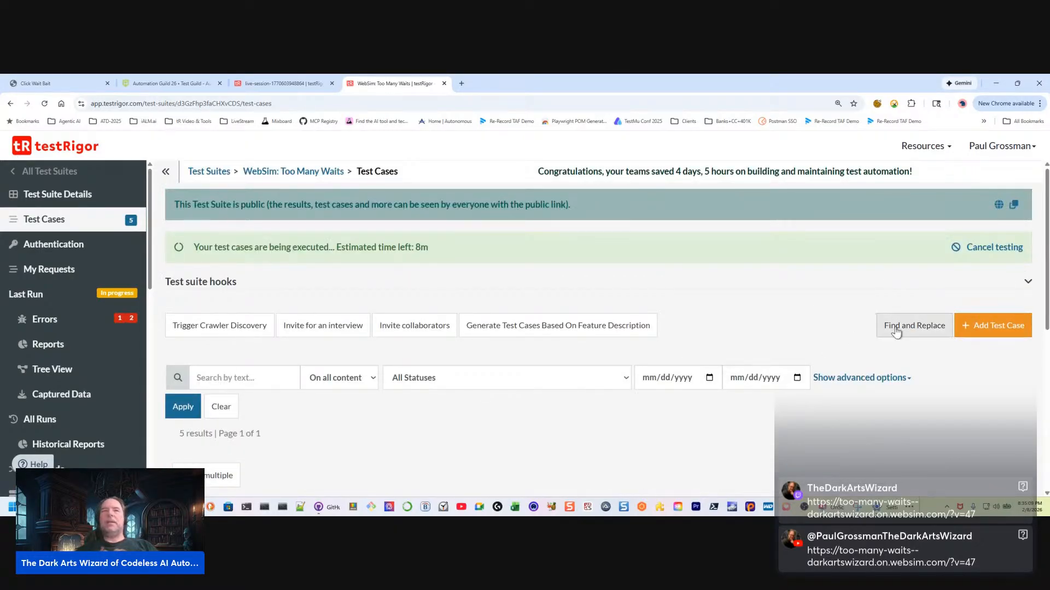
pyautogui.click(994, 248)
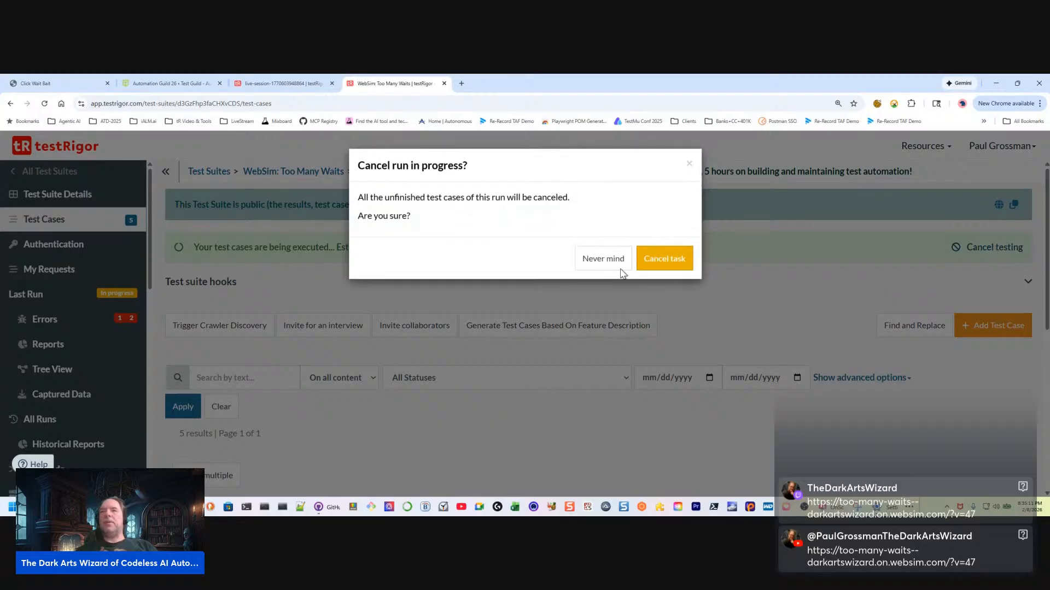
pyautogui.click(662, 263)
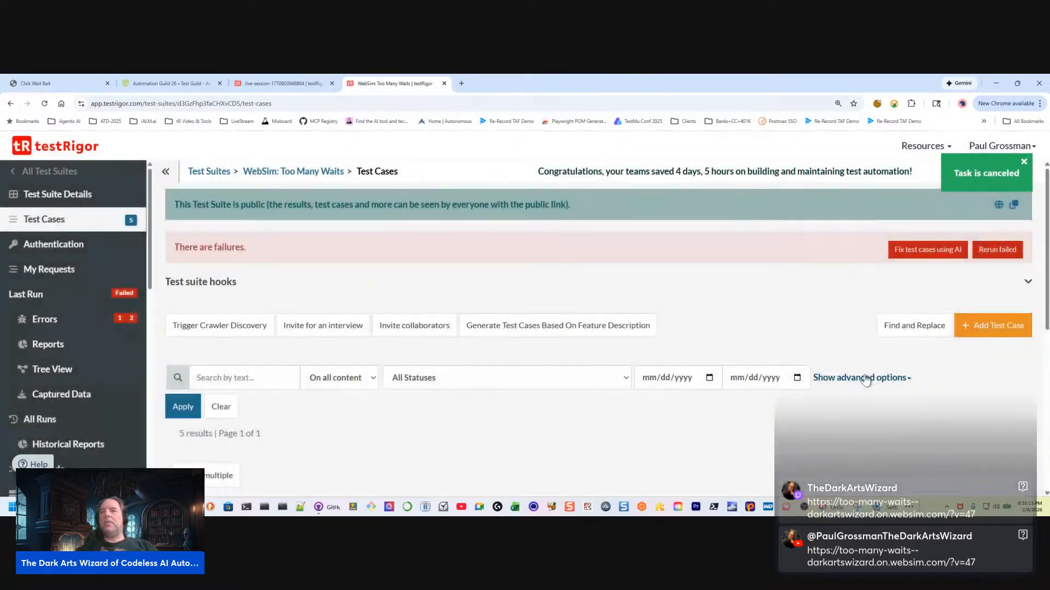
# Expand the failed Wait with Popup test case and open its custom steps in the quick editor
pyautogui.scroll(-3, 945, 419)
pyautogui.scroll(3, 940, 415)
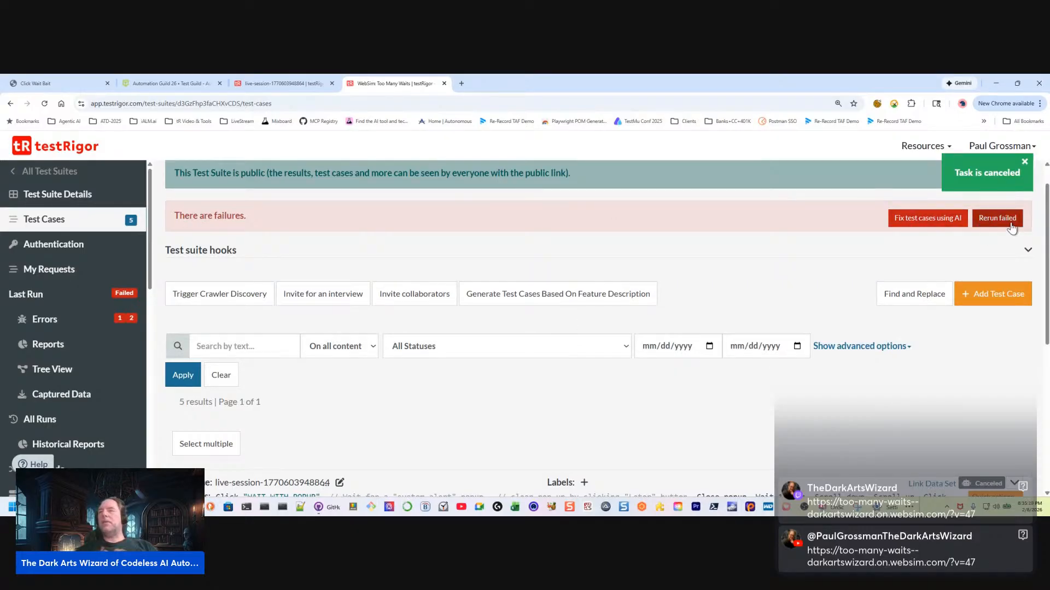
pyautogui.scroll(-3, 735, 375)
pyautogui.scroll(-1, 728, 375)
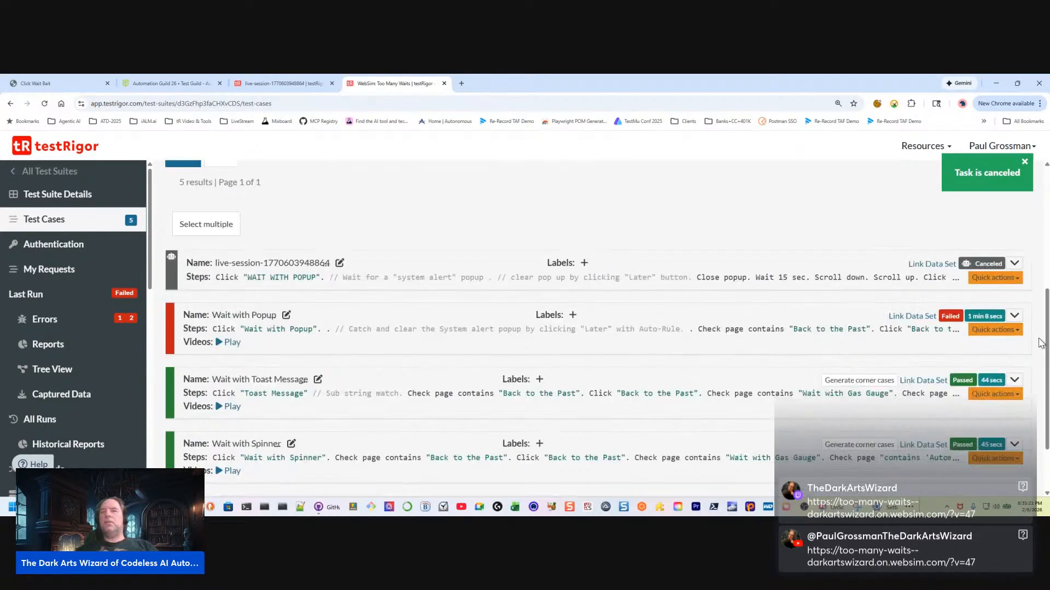
pyautogui.click(1015, 321)
pyautogui.click(721, 376)
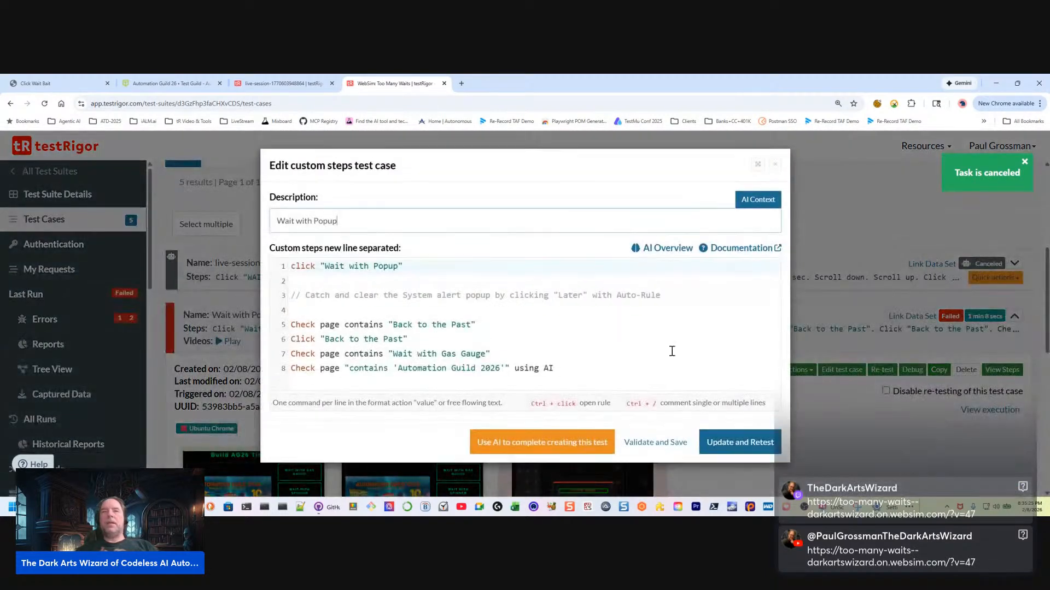
# Review the Wait with Popup steps through the 'Automation Guild 2026' check, then validate and save the test case
pyautogui.click(602, 362)
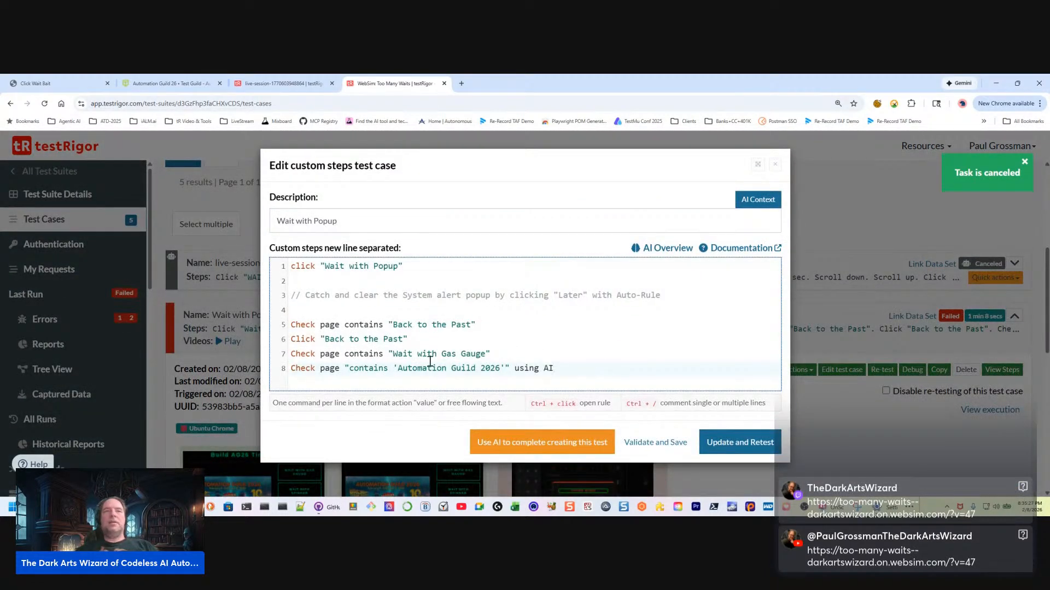
pyautogui.click(408, 339)
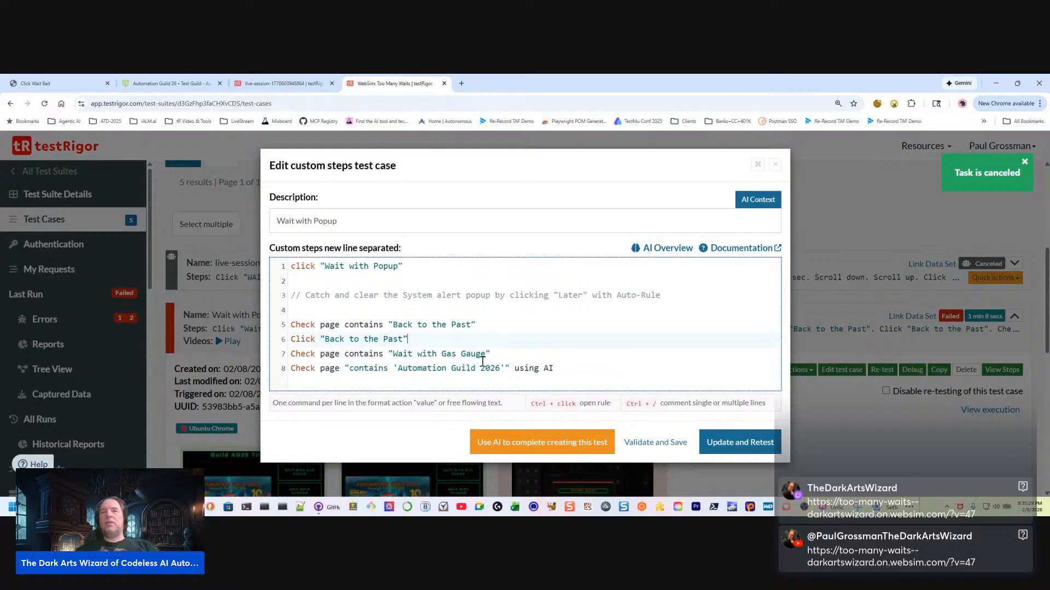
pyautogui.click(527, 353)
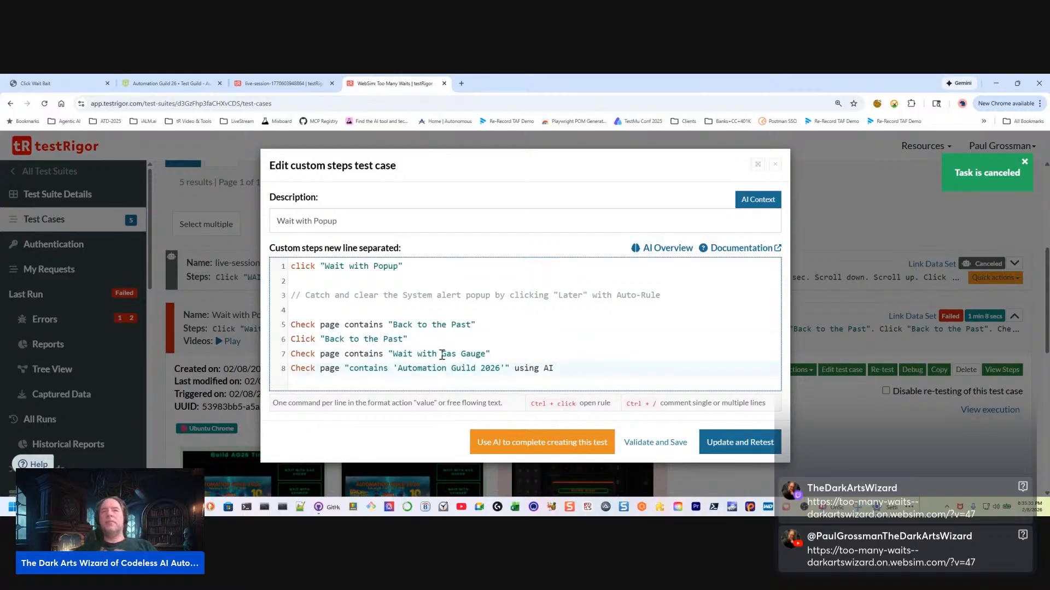
pyautogui.click(450, 314)
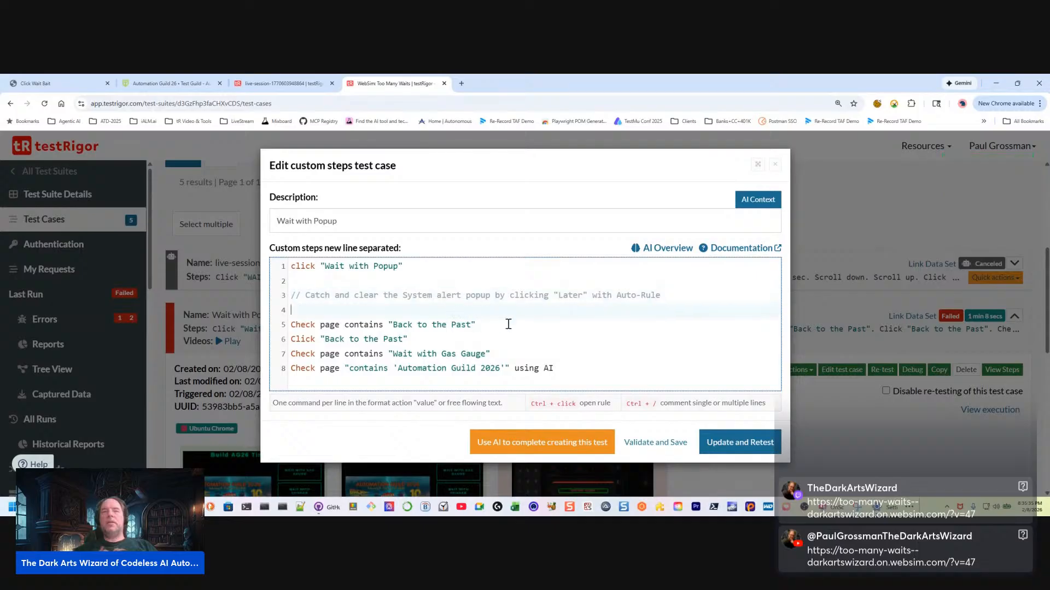
pyautogui.click(575, 372)
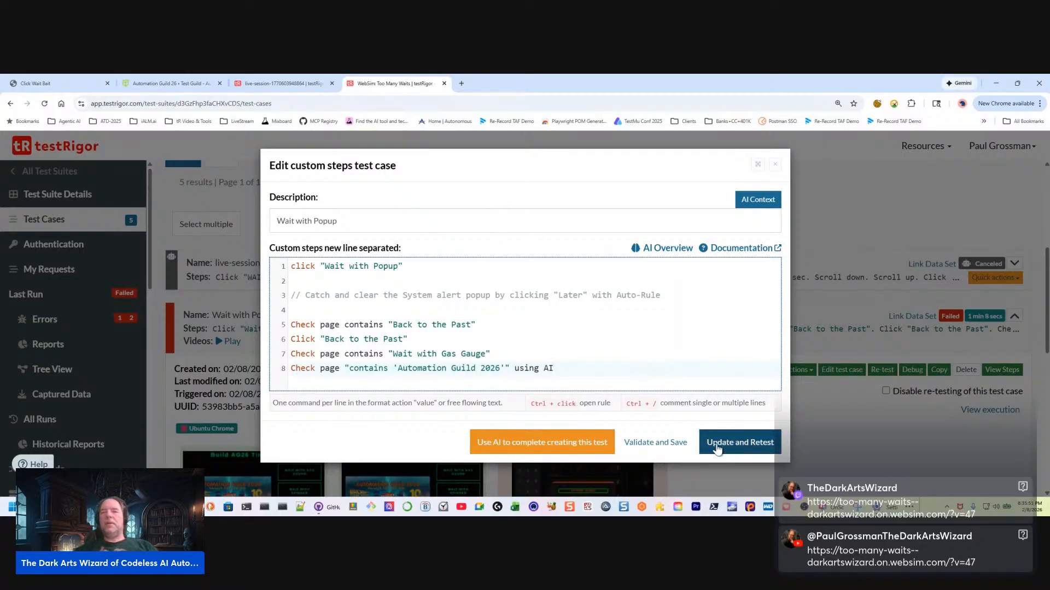
pyautogui.click(657, 445)
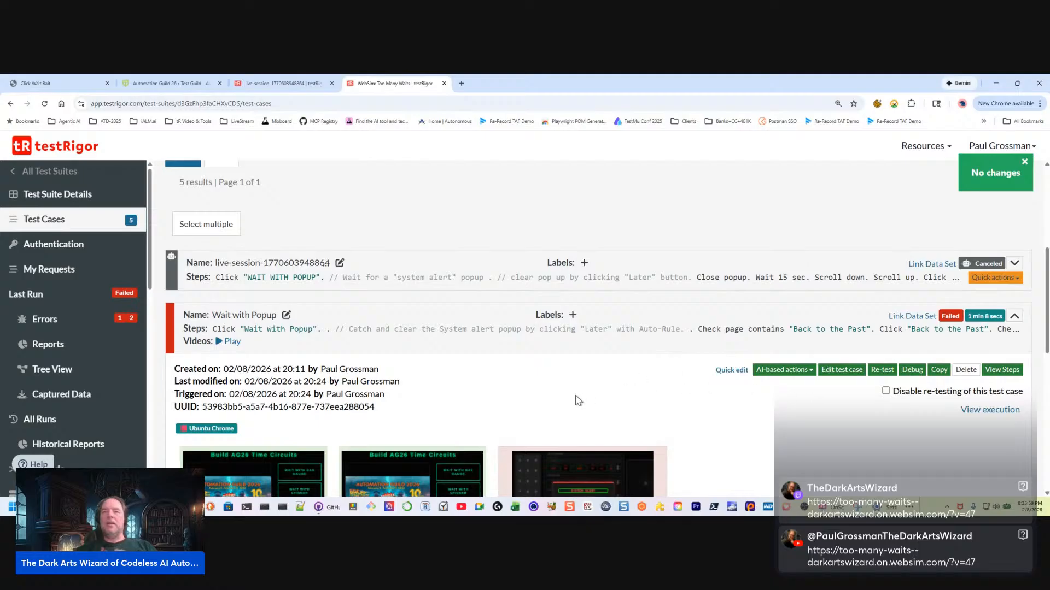
# Reopen the Wait with Popup custom steps, inspect the Auto-Rule comment on line 3, and close the editor without saving
pyautogui.scroll(-2, 437, 405)
pyautogui.click(731, 275)
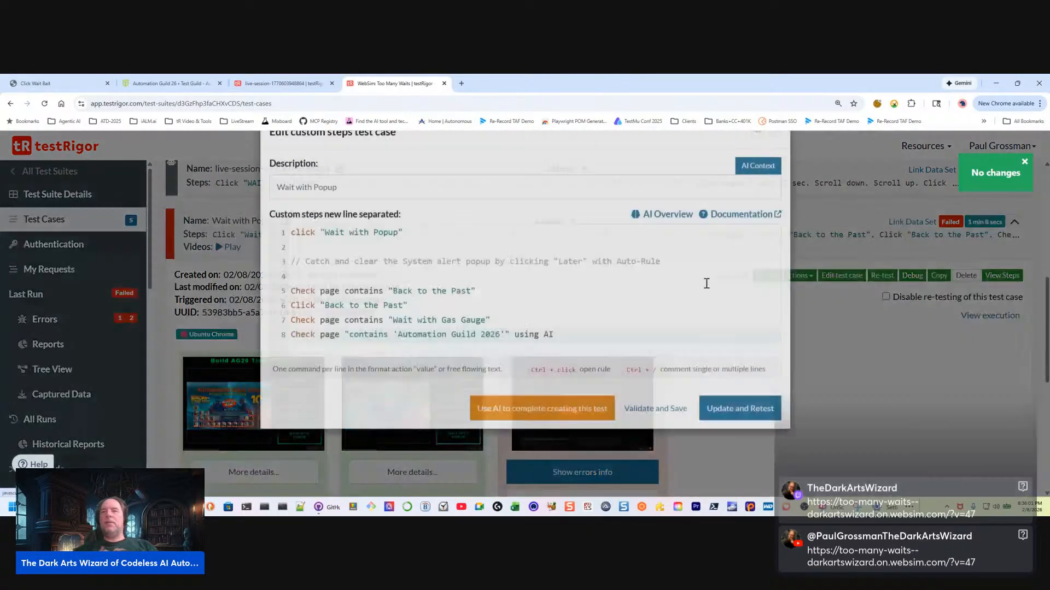
pyautogui.click(335, 310)
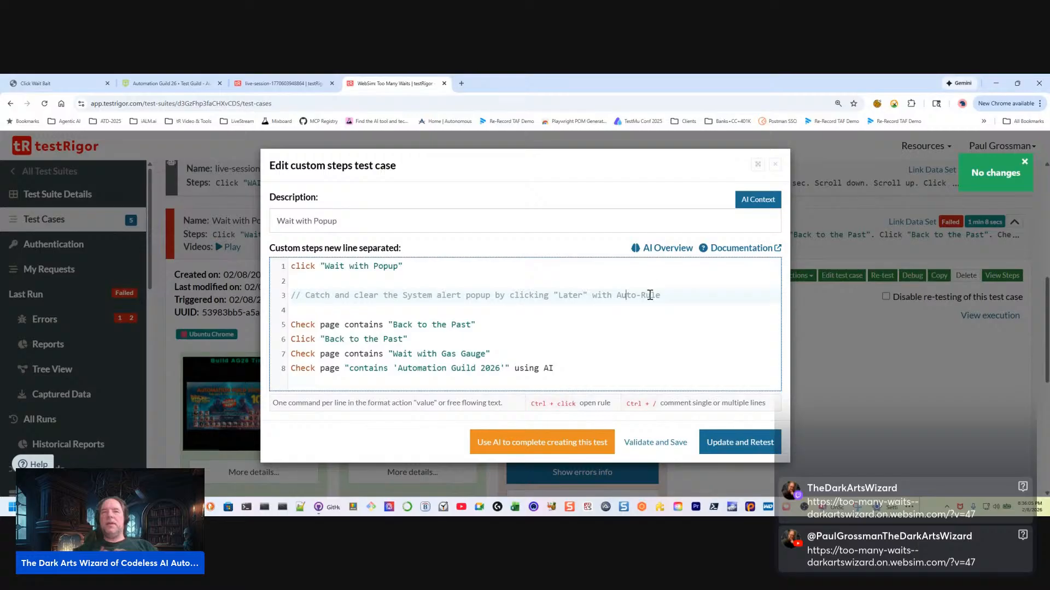
pyautogui.click(774, 164)
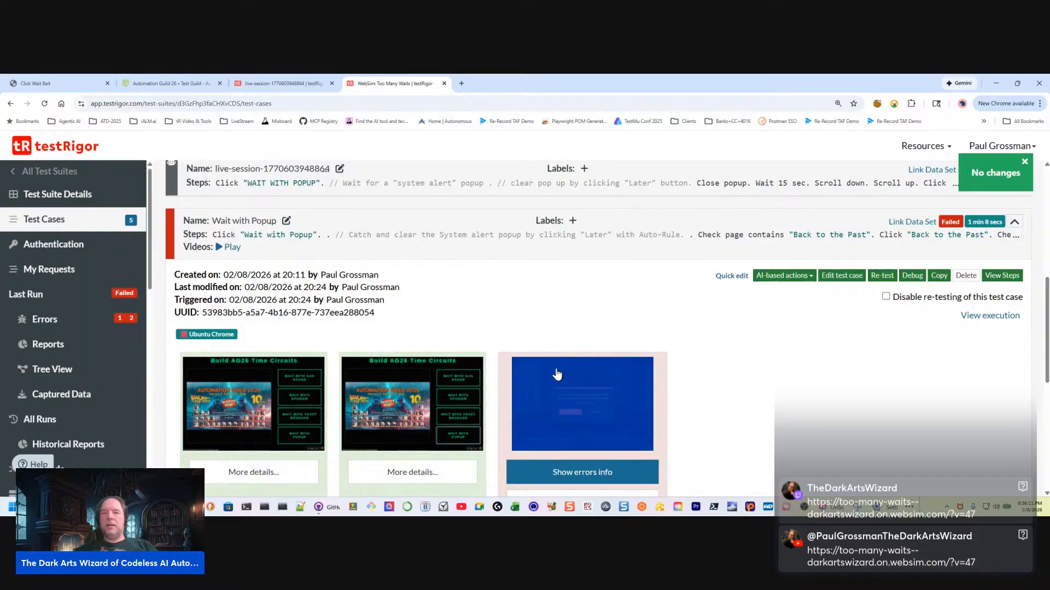
# Open the enlarged screenshot of Wait with Popup's failed "Back to the Past" check to examine the system alert
pyautogui.scroll(-2, 580, 326)
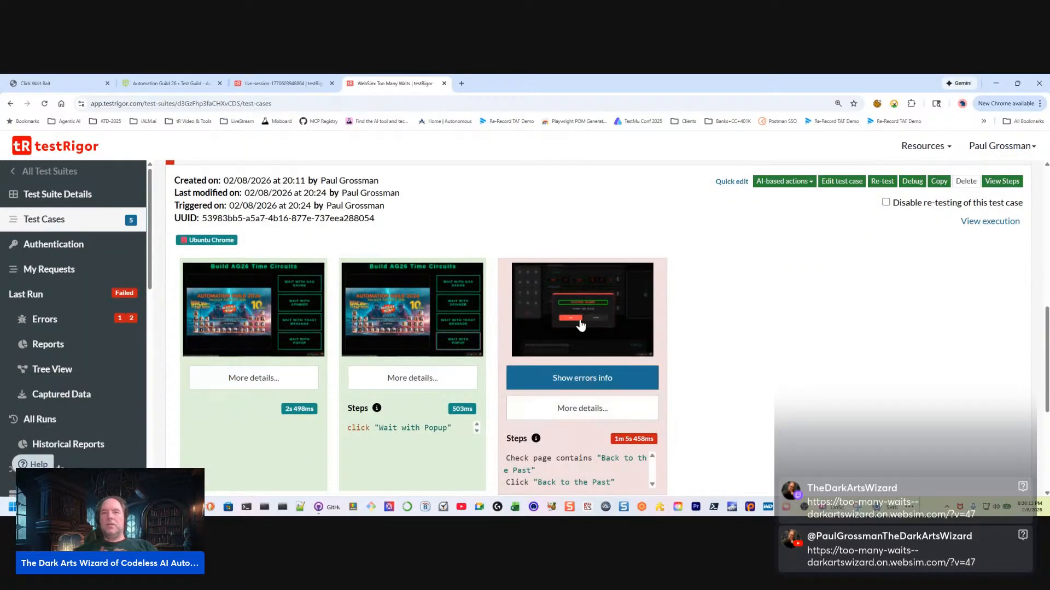
pyautogui.scroll(-2, 592, 372)
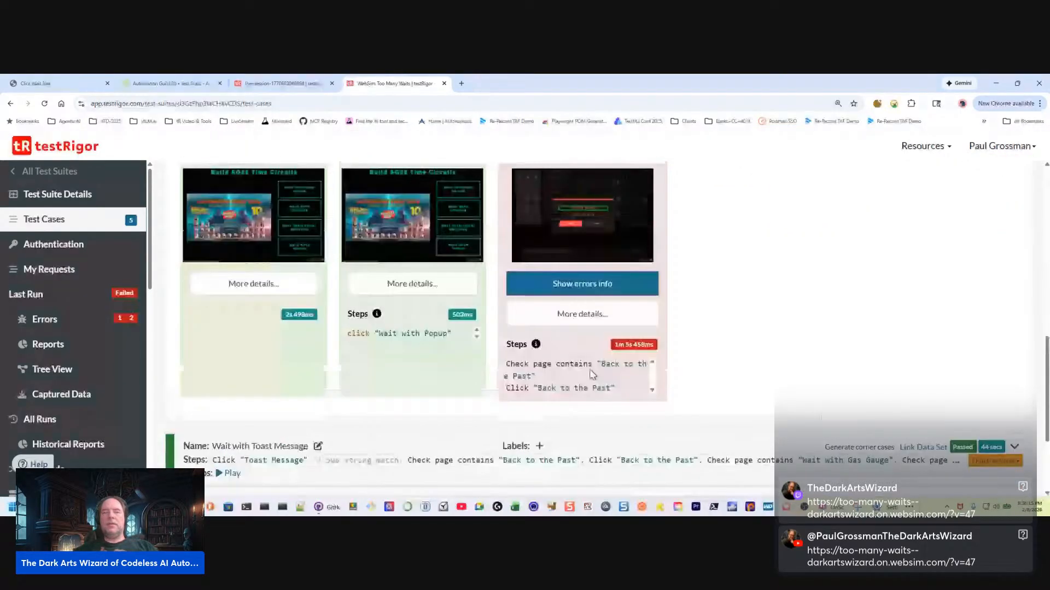
pyautogui.click(579, 219)
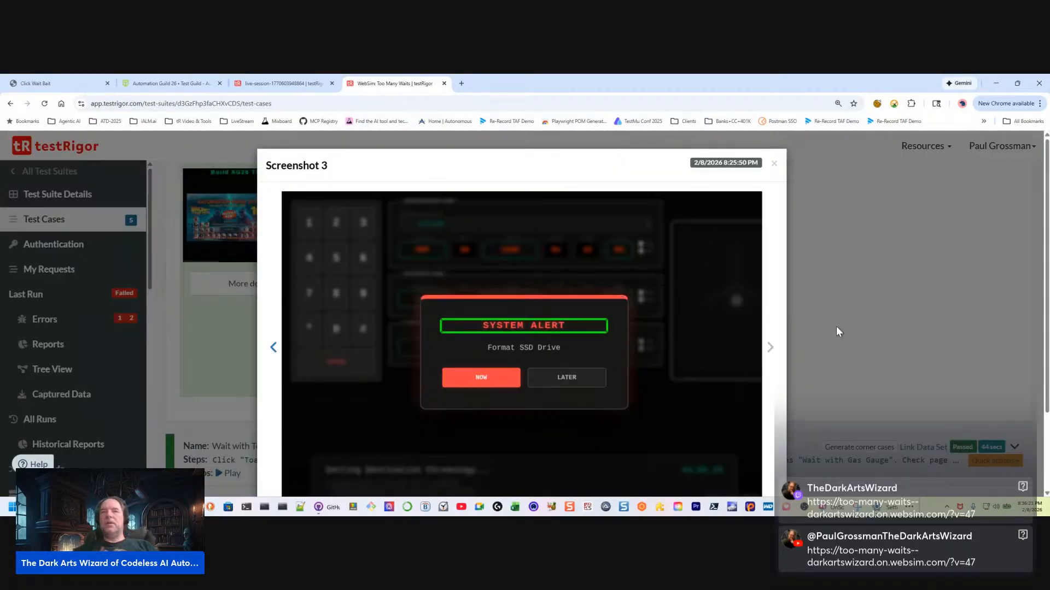
# Close the enlarged screenshot and expand the details of Wait with Popup's failed "Back to the Past" step
pyautogui.click(839, 331)
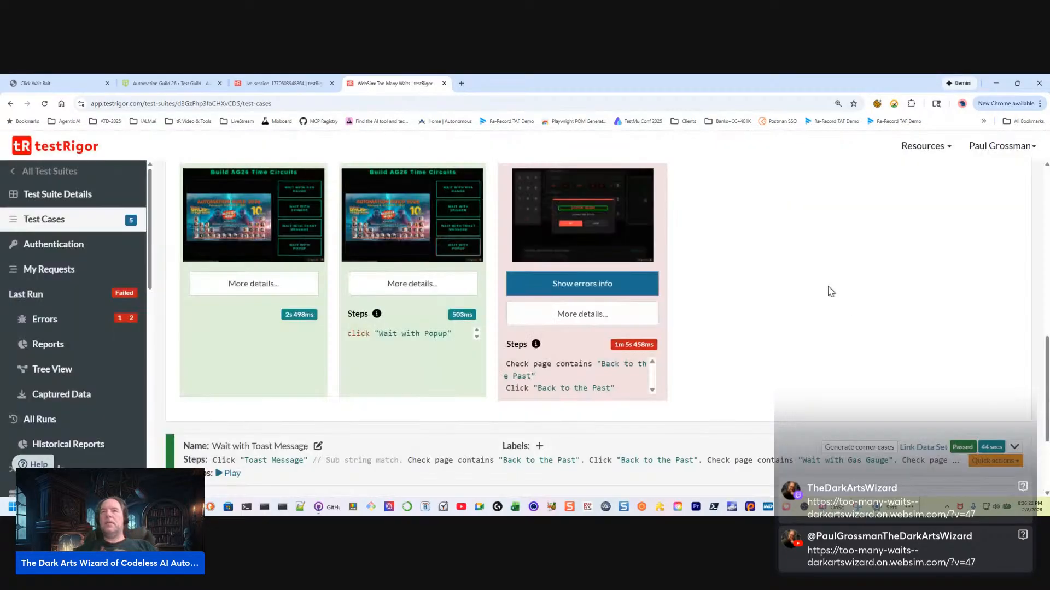
pyautogui.click(587, 317)
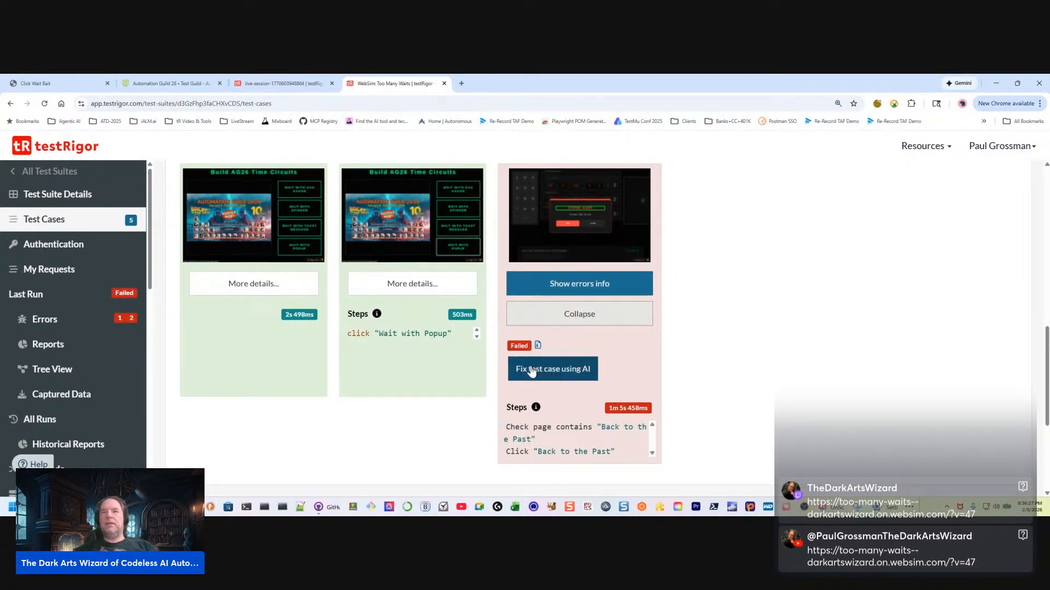
pyautogui.click(517, 428)
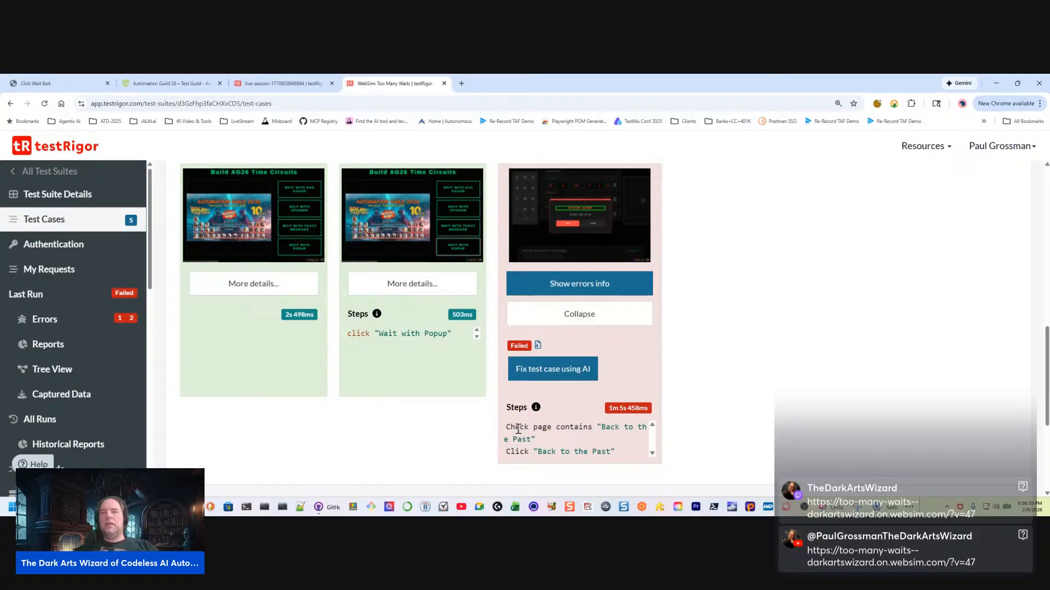
# Open the failed step's error info, read the crash messages concerning "Back to the Past", and close it
pyautogui.click(575, 285)
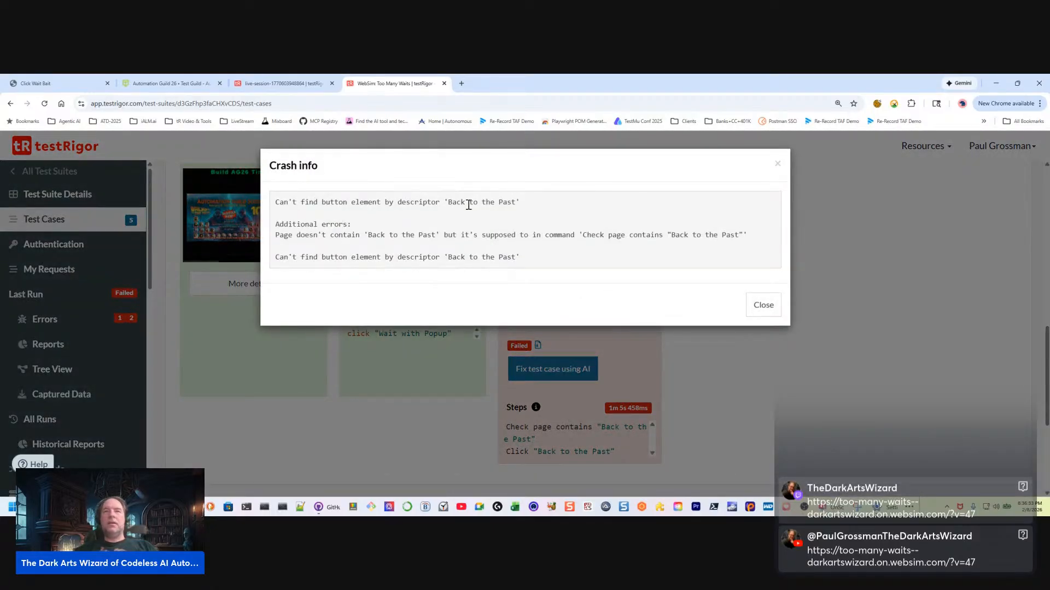
pyautogui.moveTo(444, 203); pyautogui.dragTo(519, 203)
pyautogui.moveTo(377, 235); pyautogui.dragTo(354, 224)
pyautogui.click(544, 236)
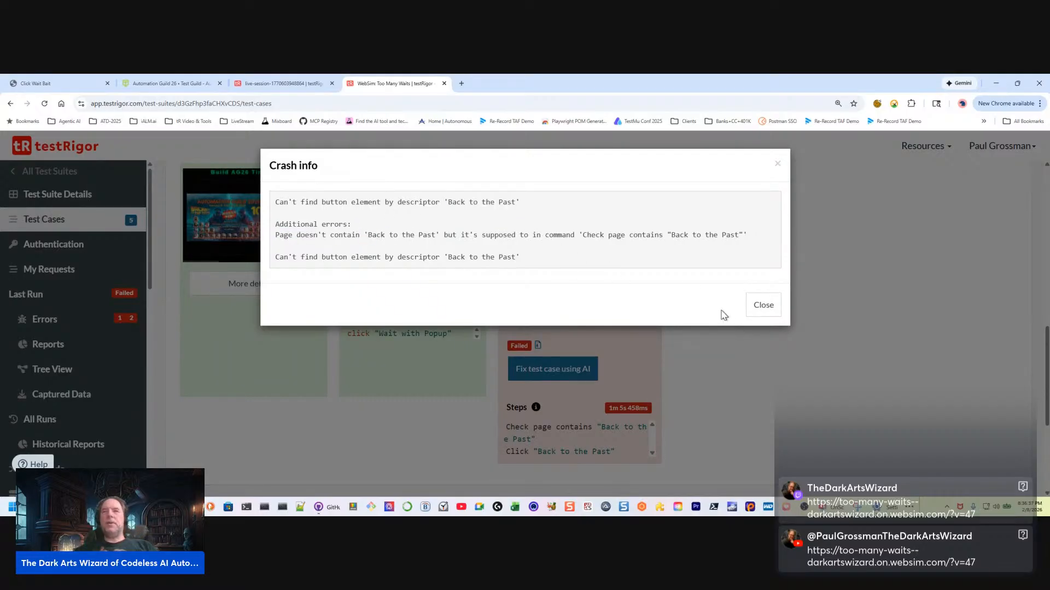
pyautogui.click(763, 305)
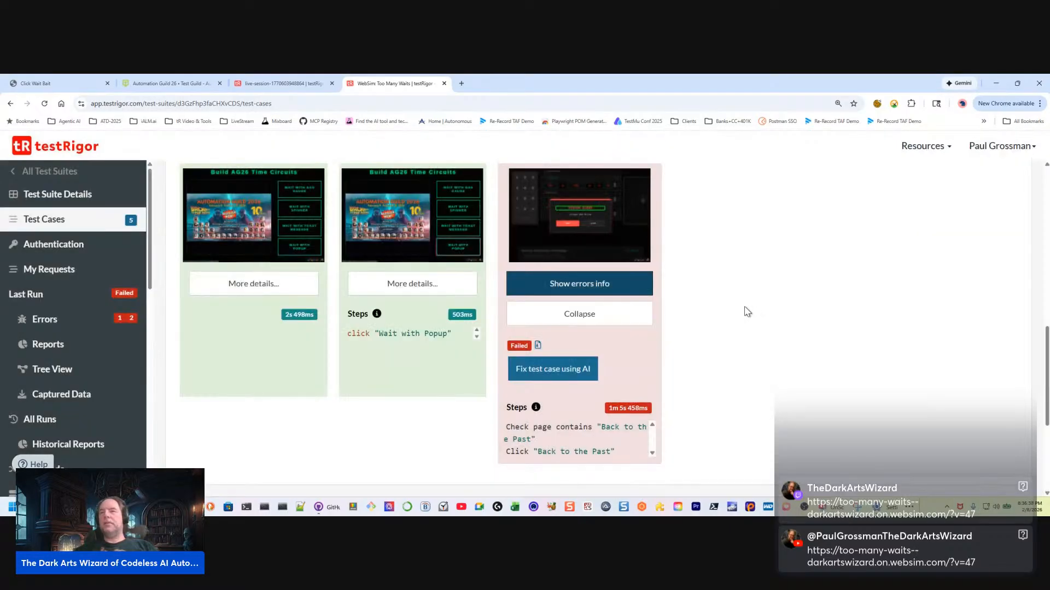
# Examine the failed step's system alert screenshot again, including at its largest size, and return to the test case details
pyautogui.click(595, 227)
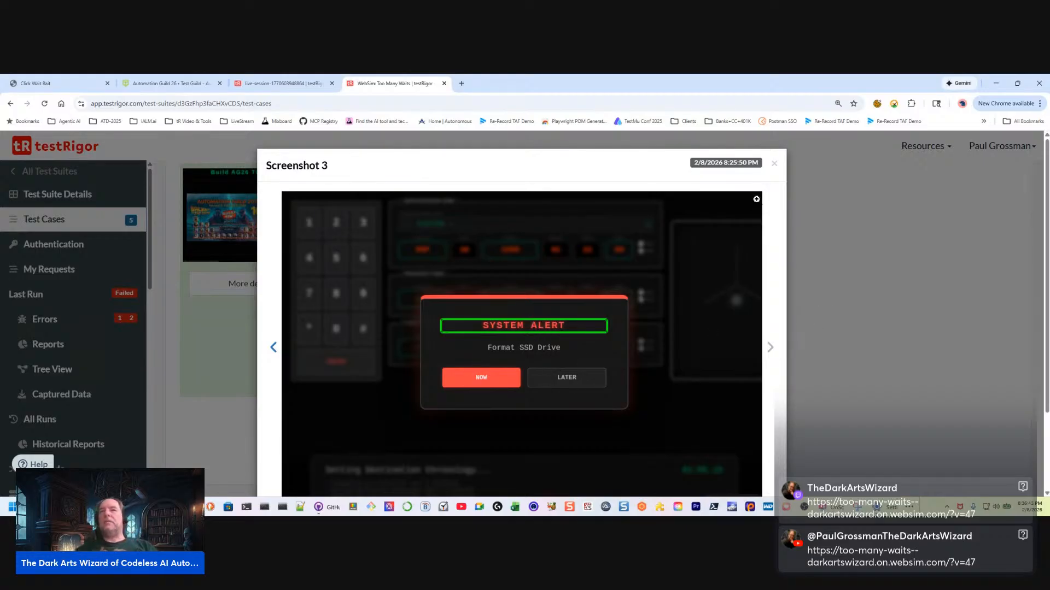
pyautogui.click(774, 164)
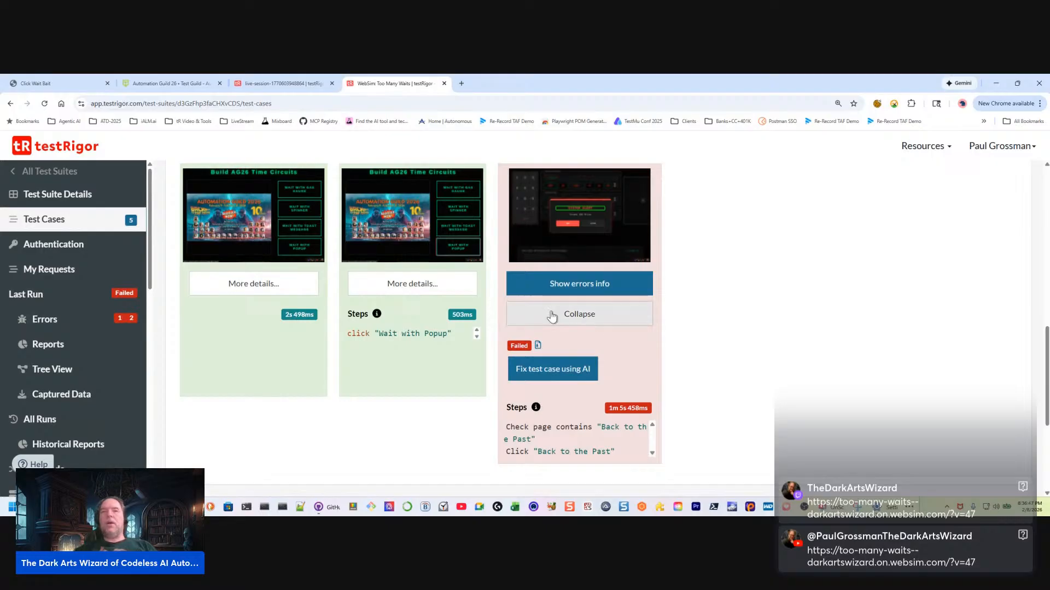
pyautogui.scroll(-1, 560, 218)
pyautogui.scroll(2, 582, 222)
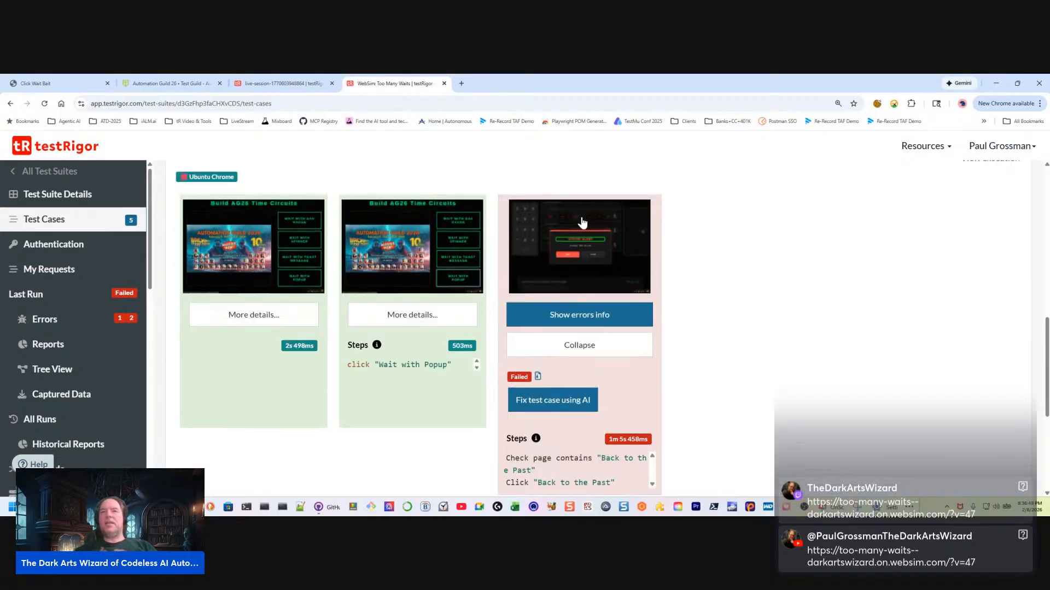
pyautogui.click(585, 244)
pyautogui.click(650, 316)
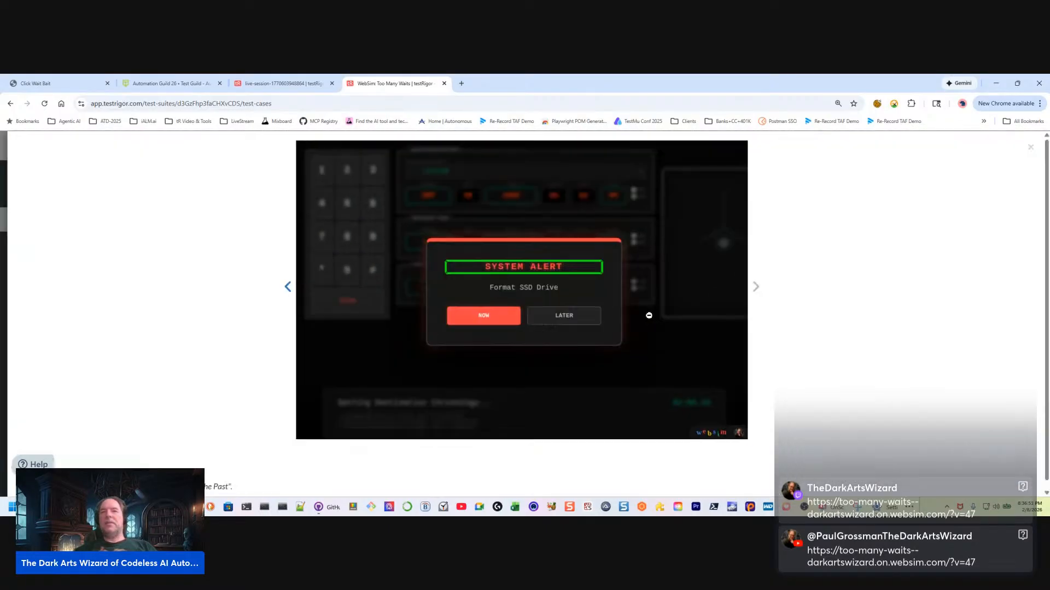
pyautogui.click(576, 261)
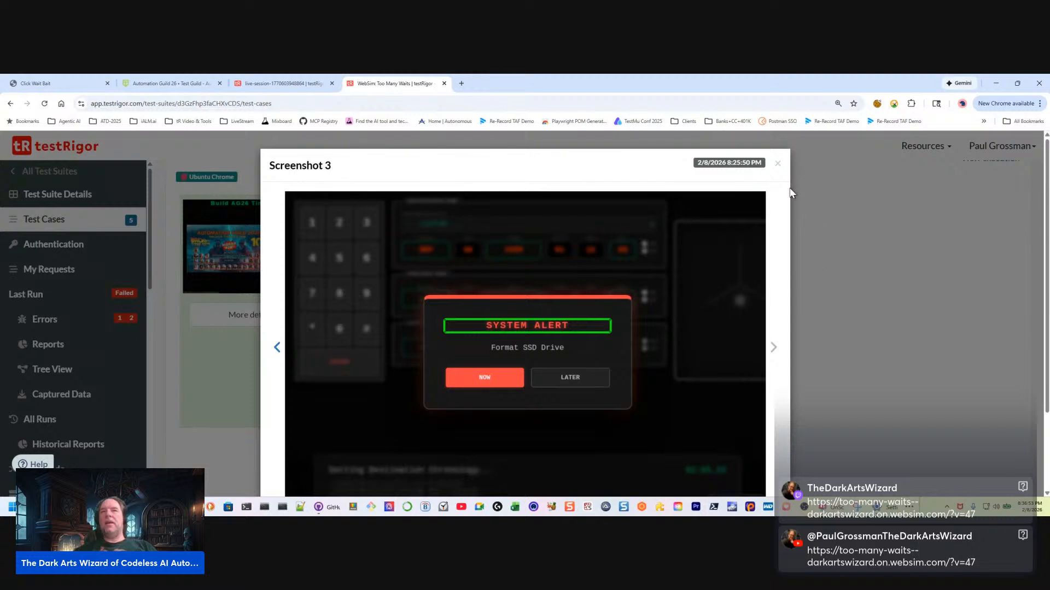
pyautogui.click(780, 164)
pyautogui.scroll(-1, 618, 371)
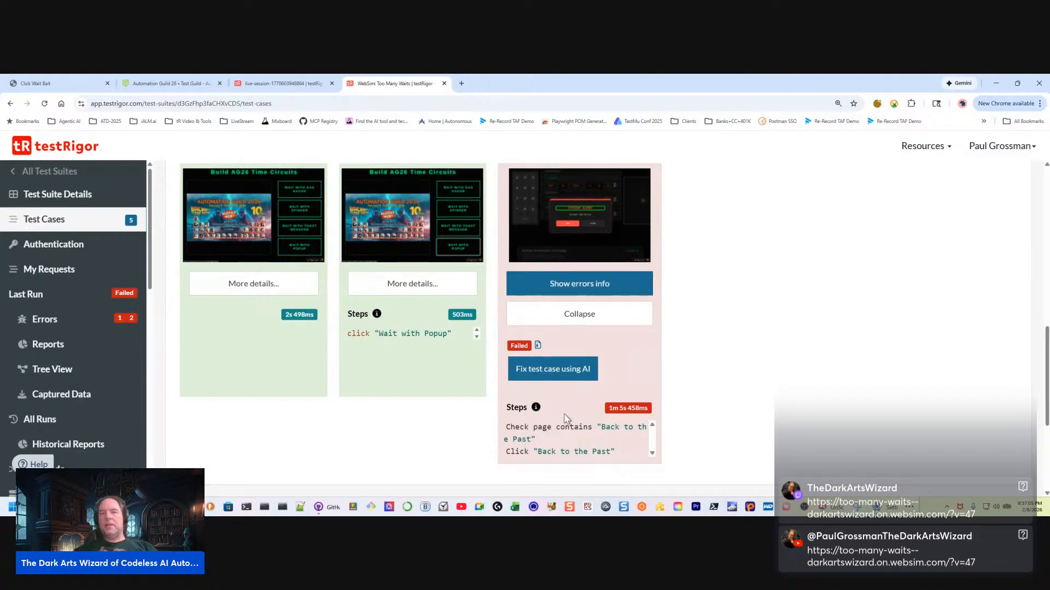
pyautogui.click(581, 231)
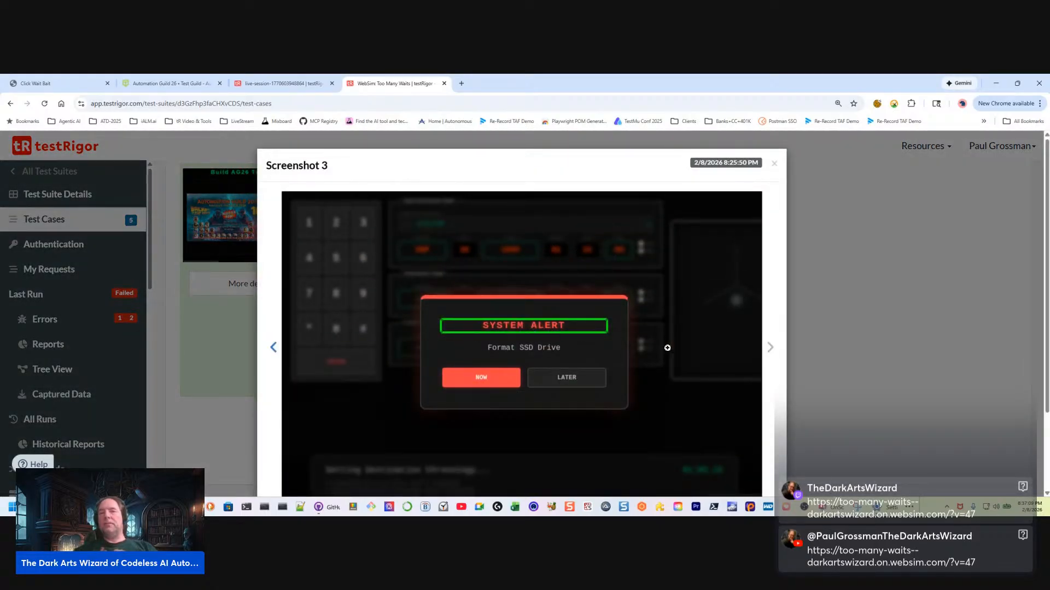
pyautogui.click(774, 163)
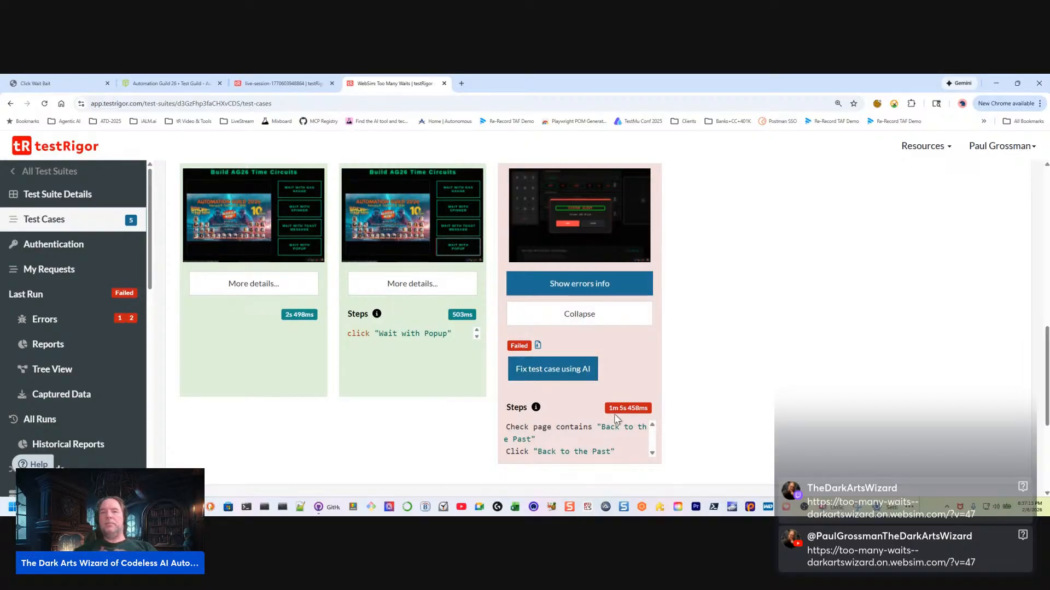
# Expand the Wait with Toast Message test case and open its custom steps in the quick editor
pyautogui.scroll(-3, 549, 454)
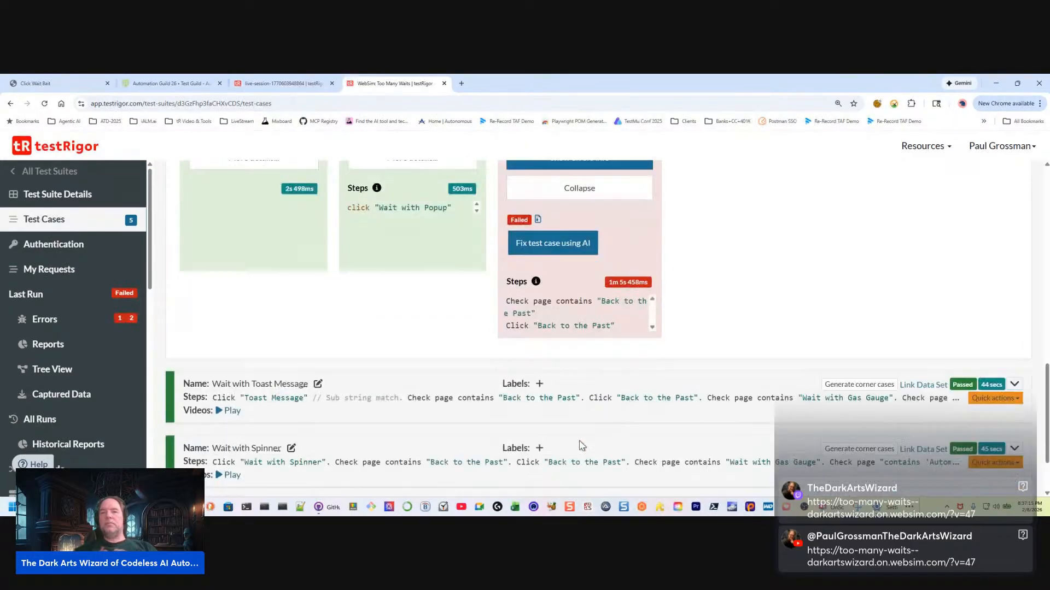
pyautogui.scroll(4, 582, 435)
pyautogui.scroll(-1, 570, 406)
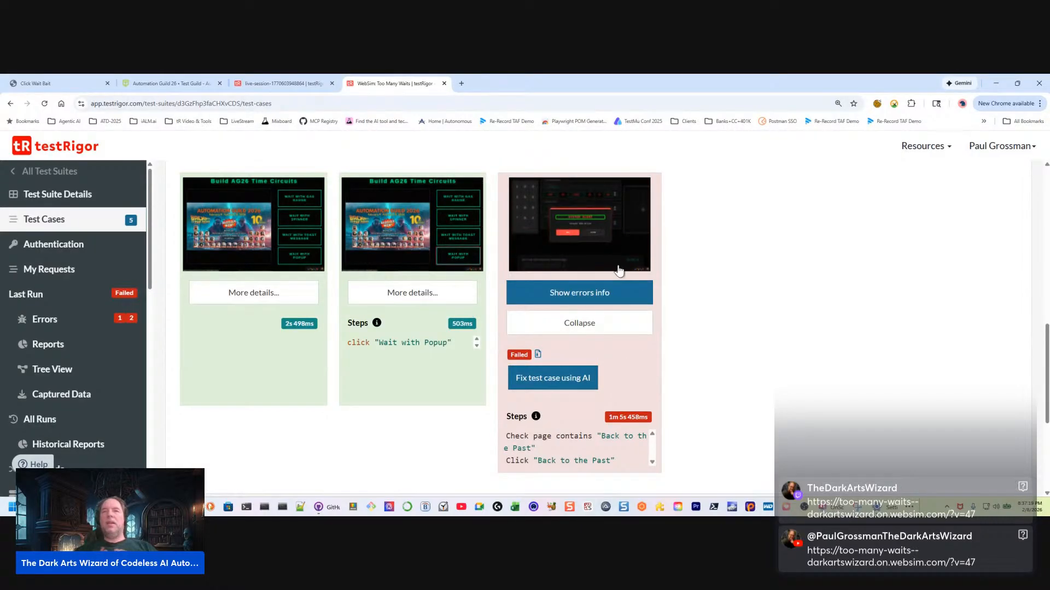
pyautogui.scroll(1, 578, 328)
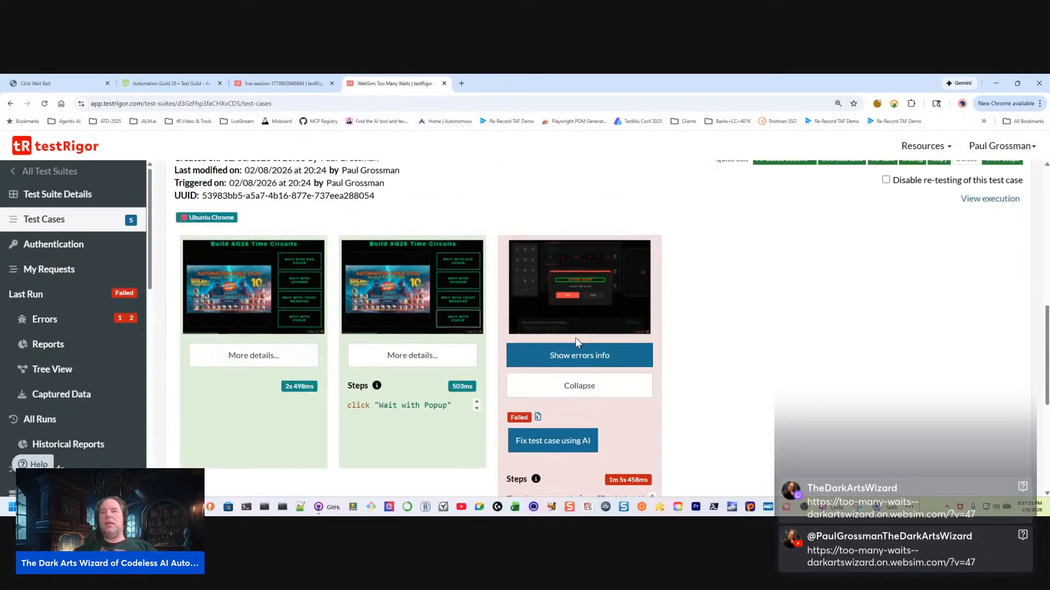
pyautogui.scroll(1, 734, 339)
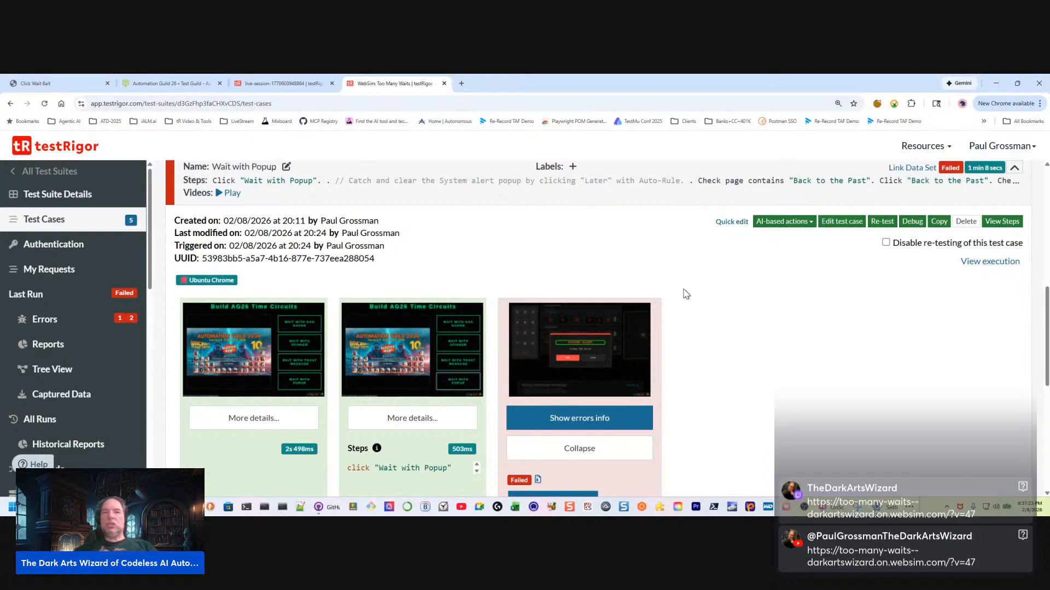
pyautogui.scroll(-3, 685, 311)
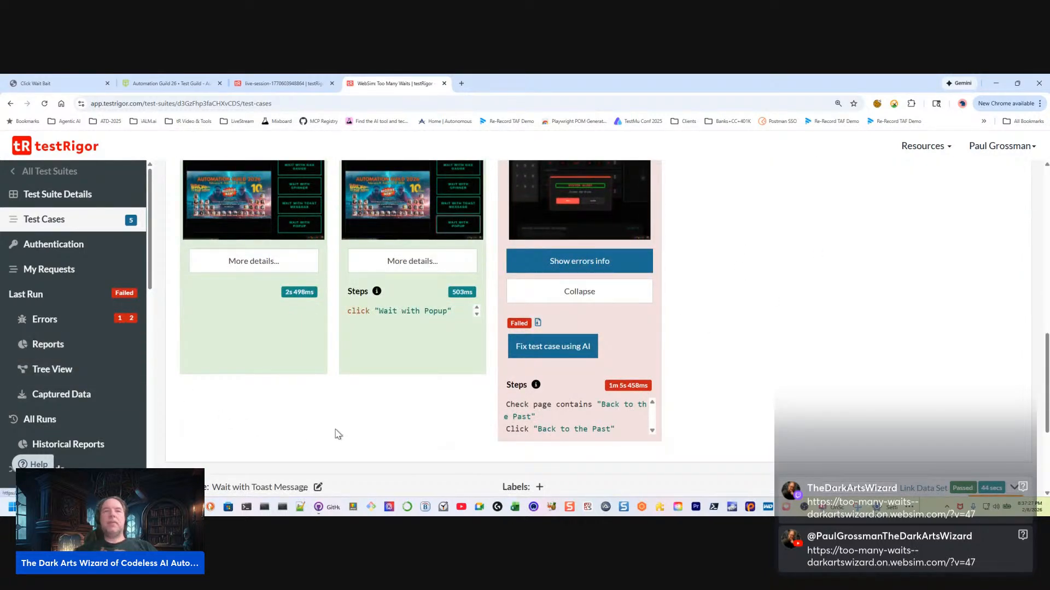
pyautogui.scroll(-3, 404, 409)
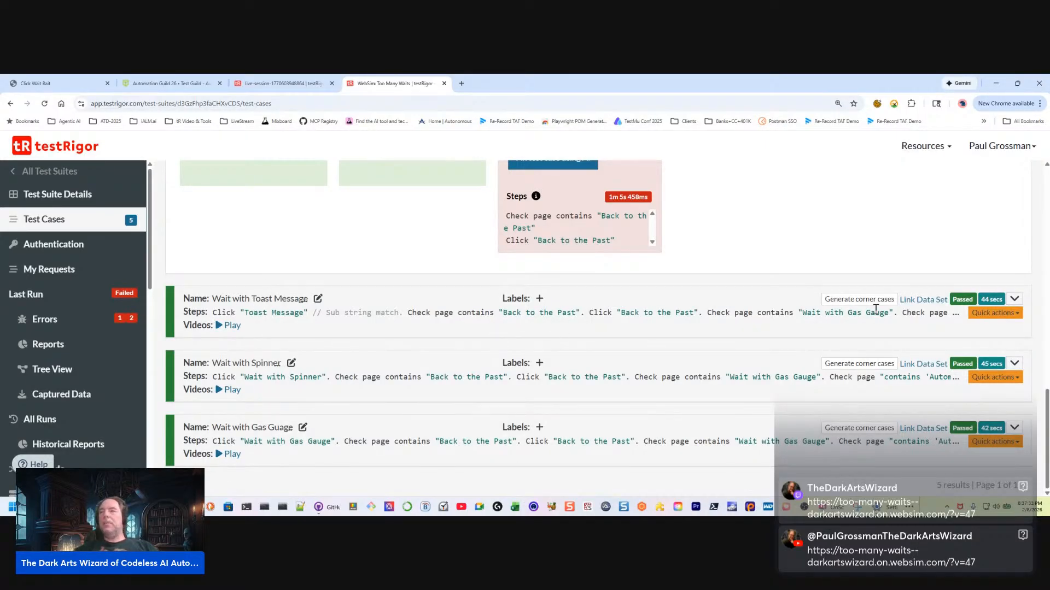
pyautogui.click(1014, 299)
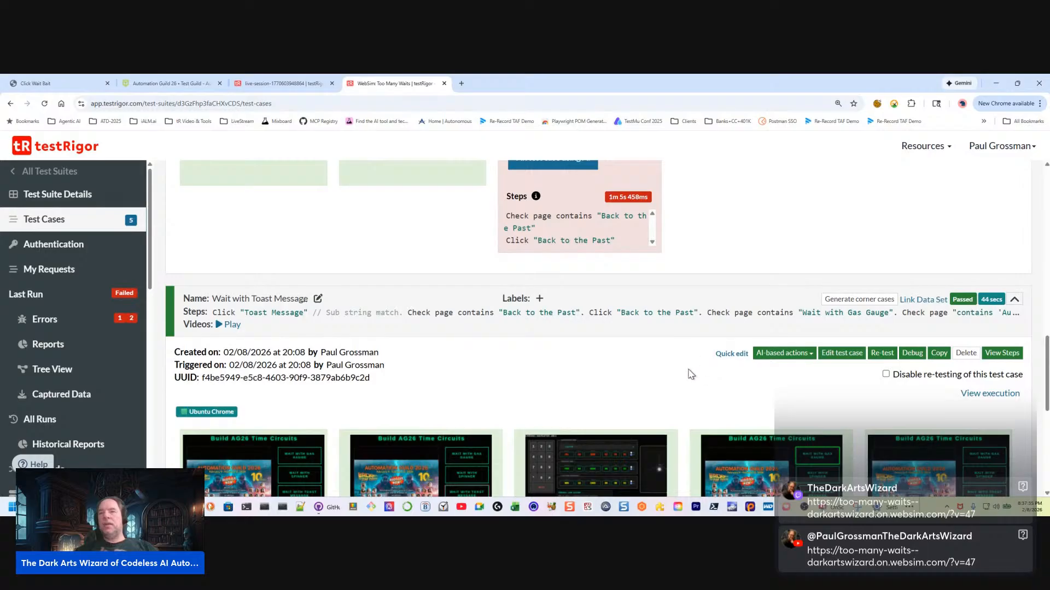
pyautogui.scroll(-1, 631, 381)
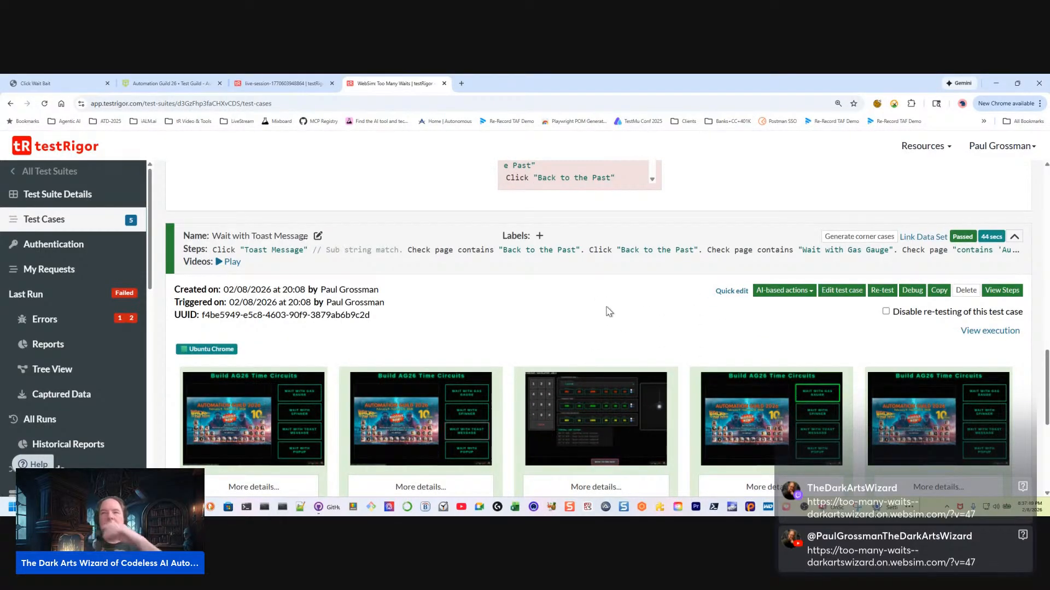
pyautogui.click(733, 291)
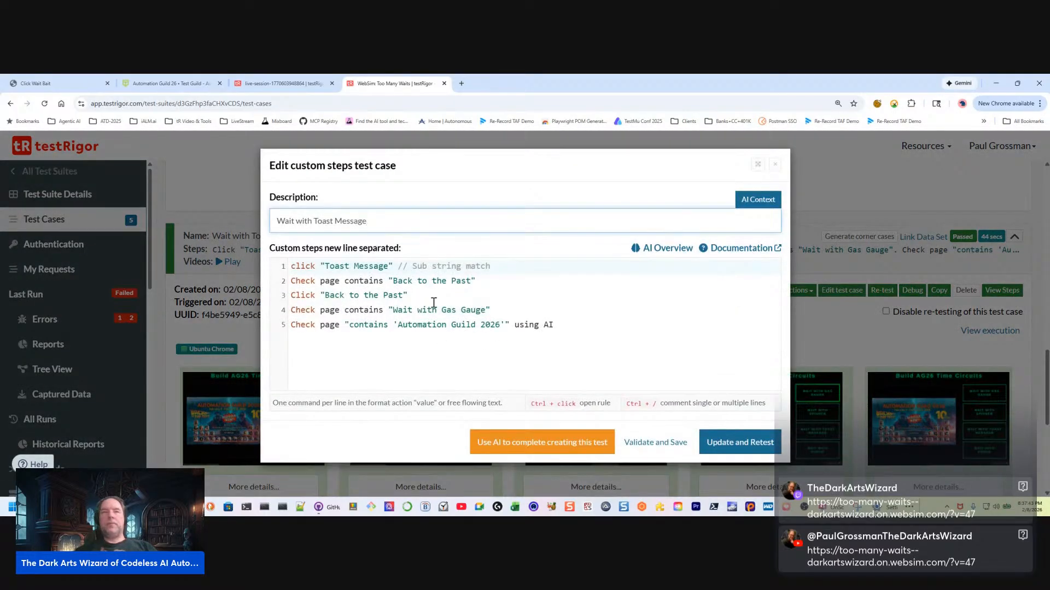
# Insert the step check page contains "Marty" directly after the "Toast Message" click, then validate and save the test case
pyautogui.click(412, 299)
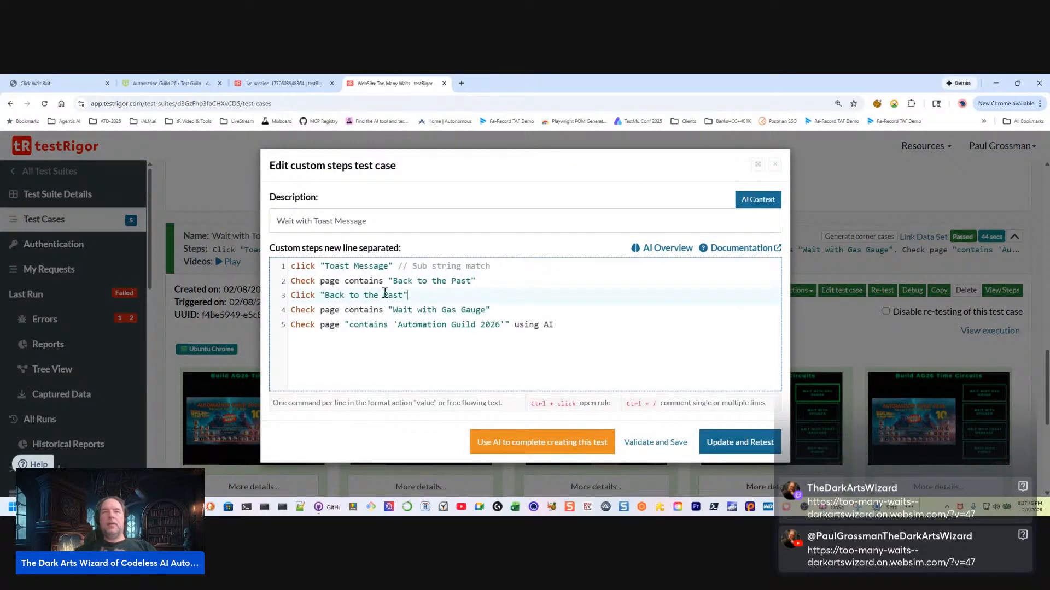
pyautogui.click(501, 266)
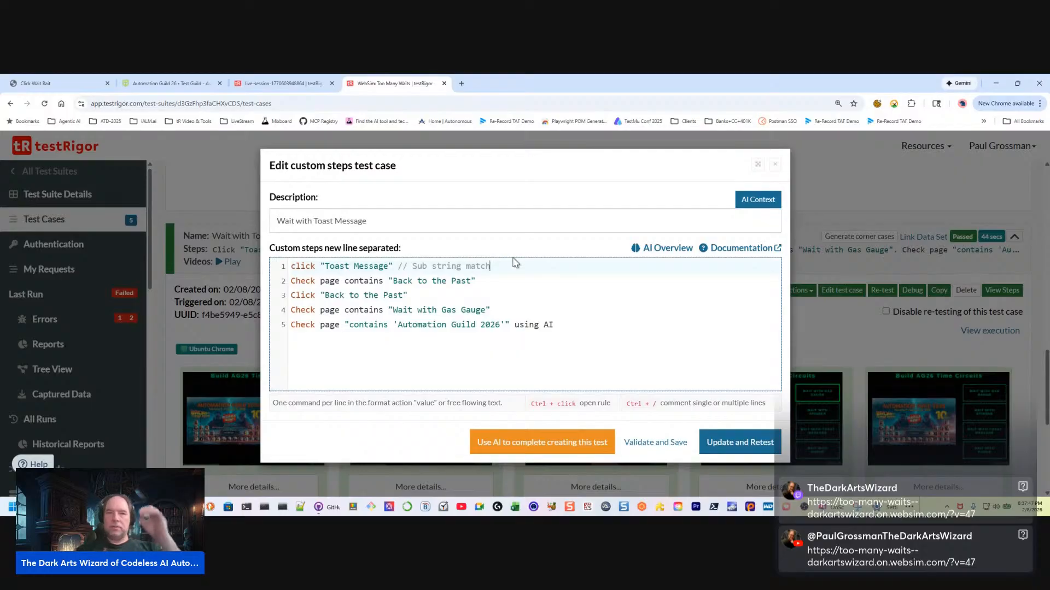
pyautogui.press('Return')
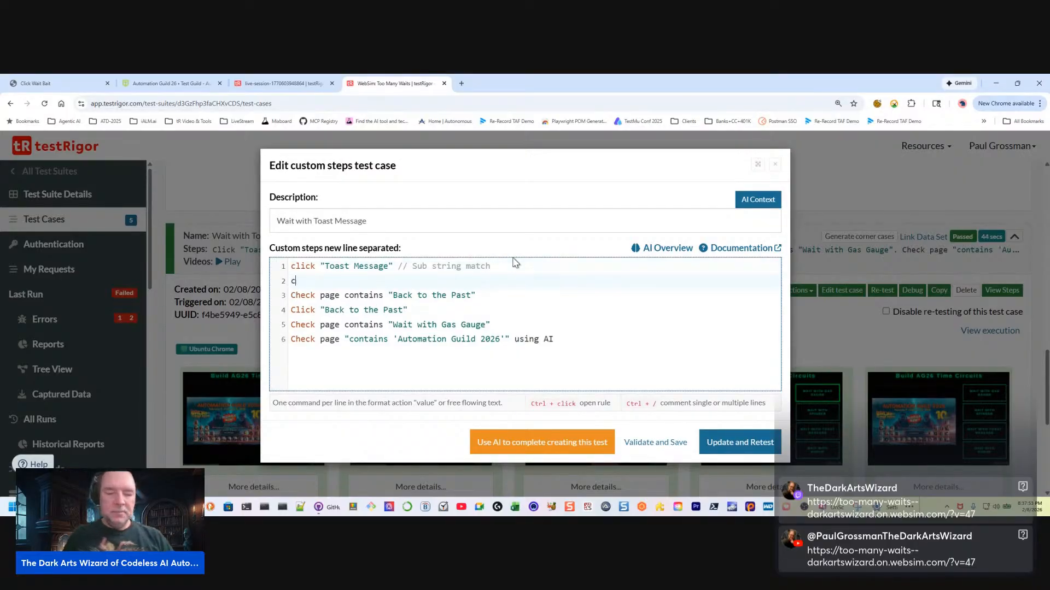
pyautogui.write('heck pa')
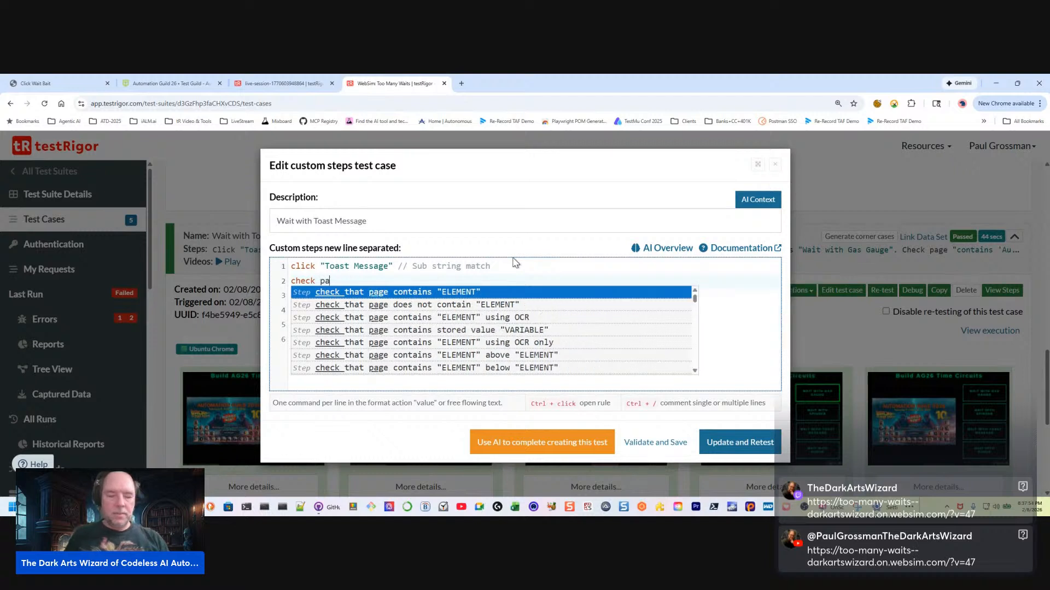
pyautogui.write('ge co')
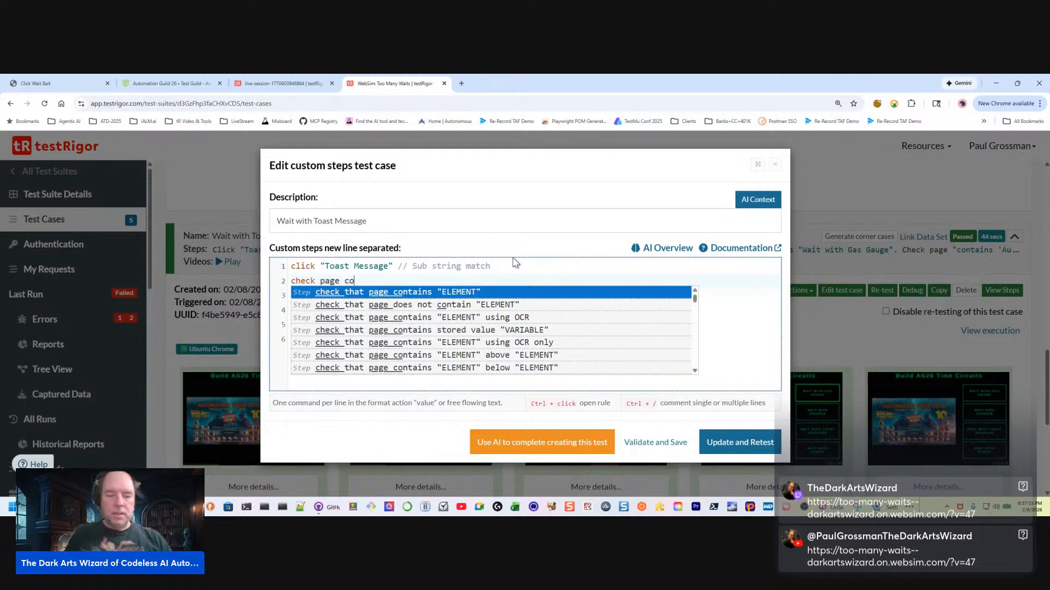
pyautogui.write('ntains "Marty')
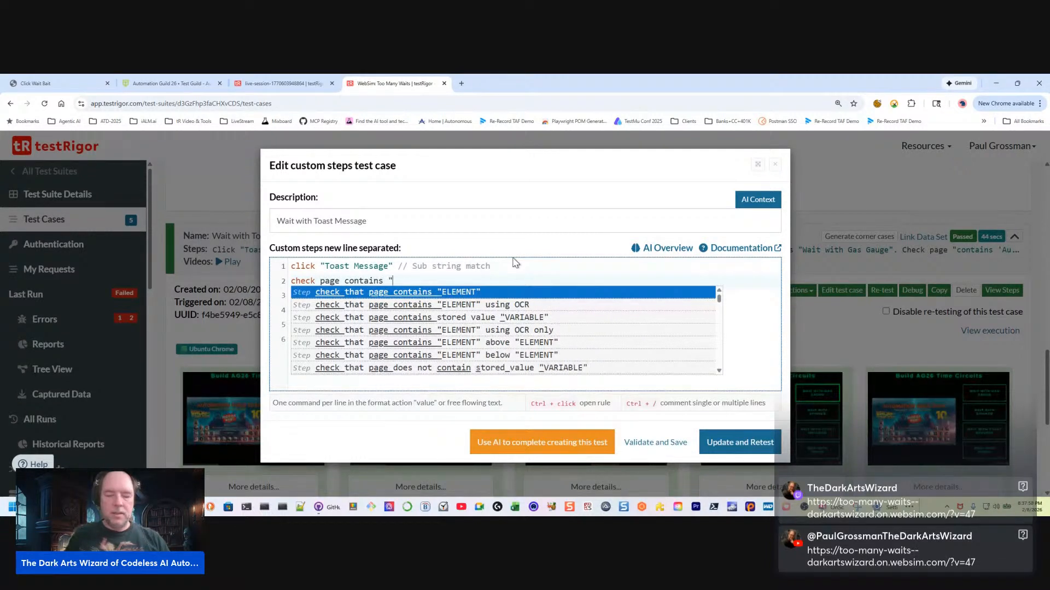
pyautogui.write('"')
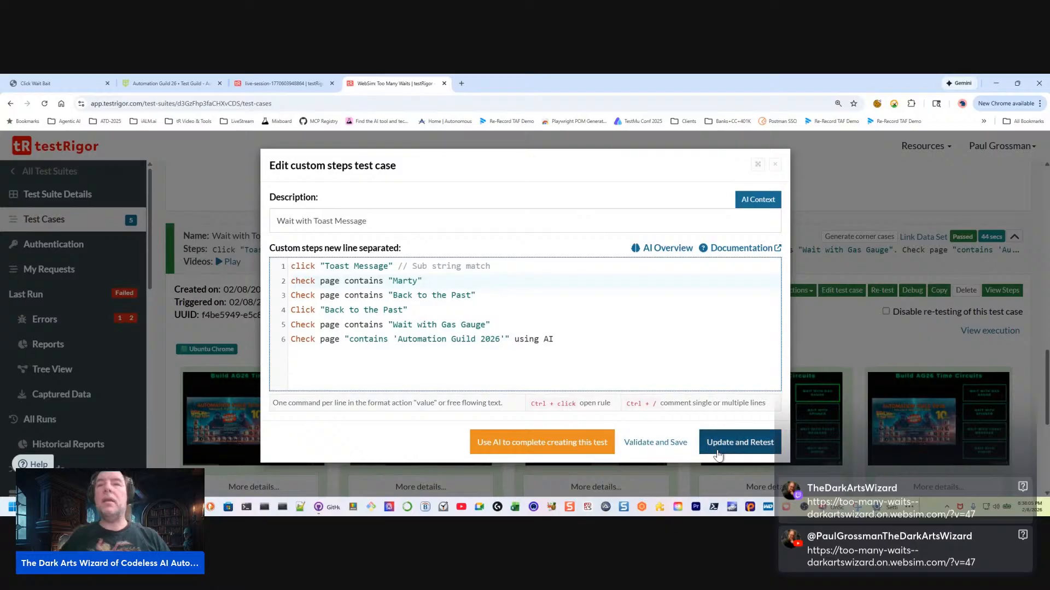
pyautogui.click(663, 443)
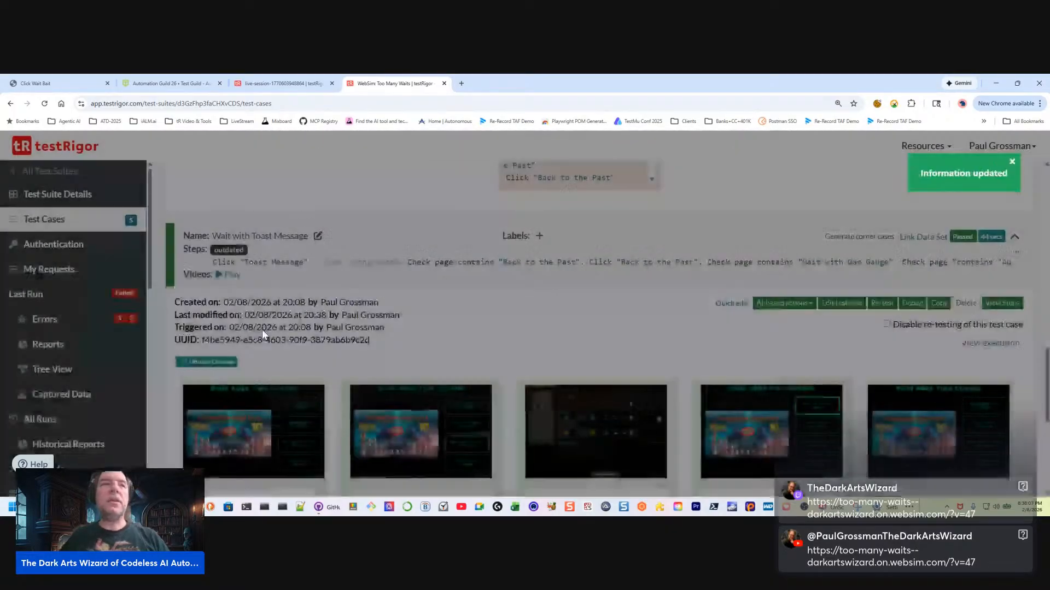
# Open the testRigor language documentation from the suite's resources
pyautogui.scroll(-5, 61, 361)
pyautogui.scroll(-2, 52, 370)
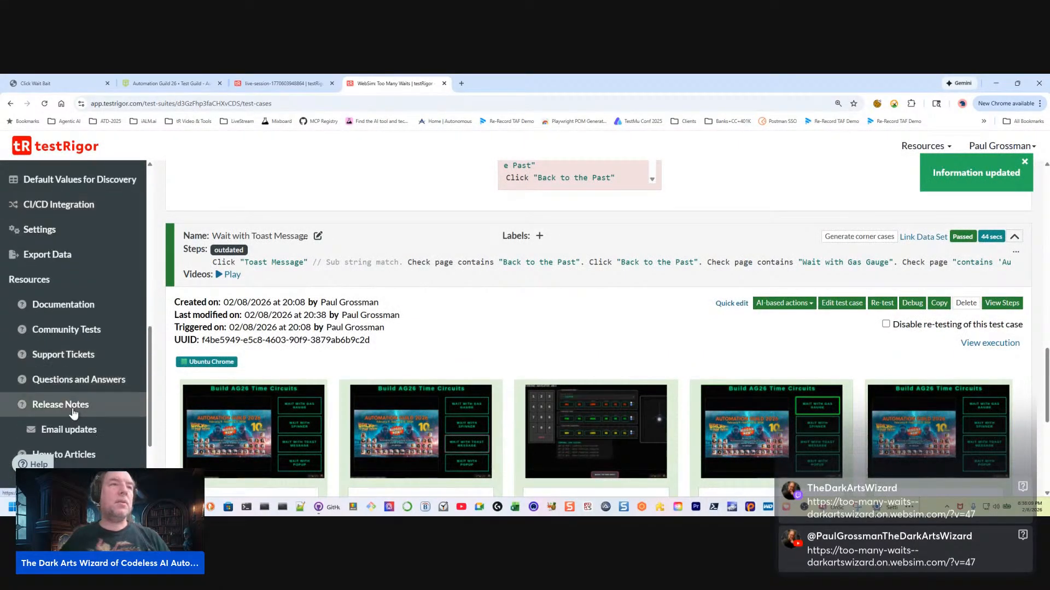
pyautogui.scroll(-3, 76, 415)
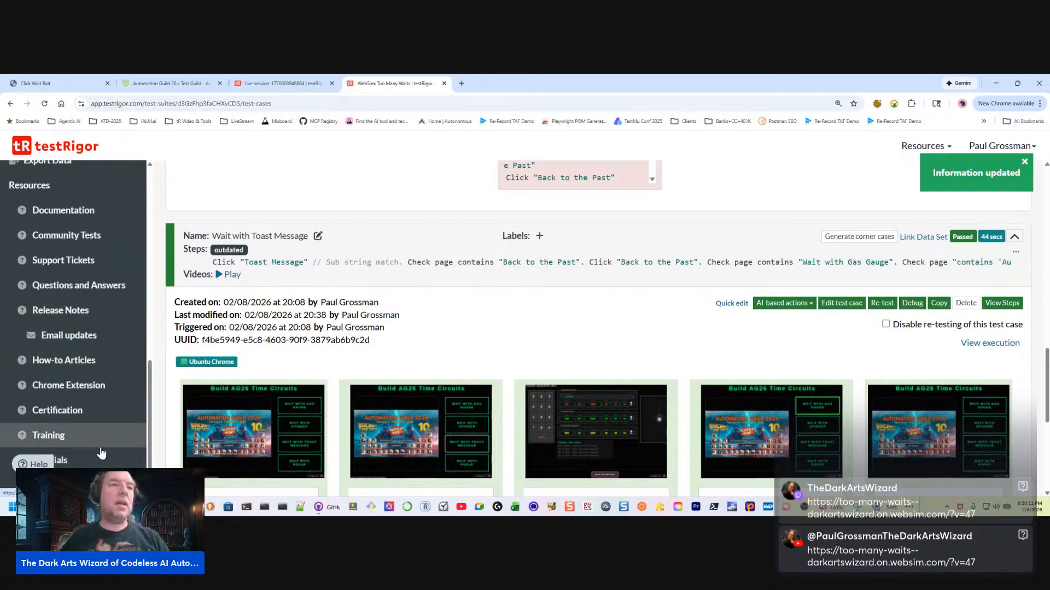
pyautogui.scroll(2, 82, 426)
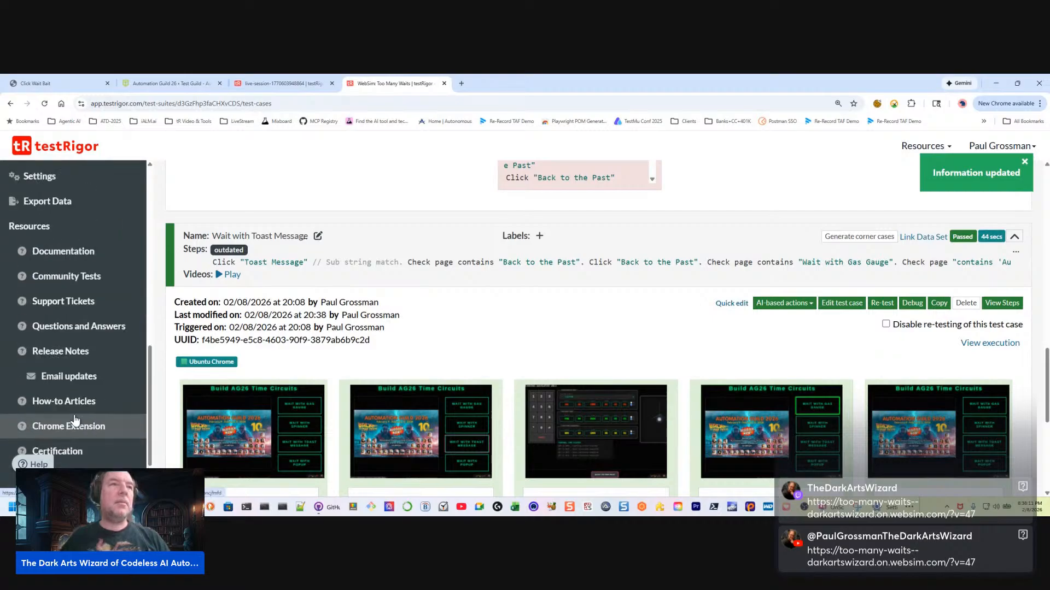
pyautogui.click(73, 251)
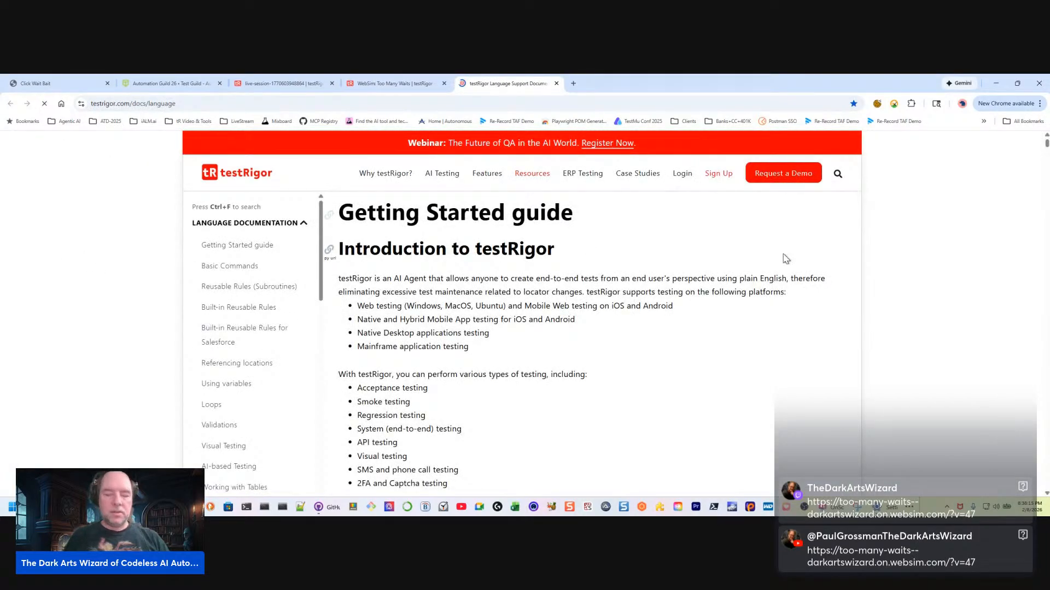
# Search the language documentation for "toast" and skim its introduction and section list
pyautogui.hotkey('ctrl', 'f')
pyautogui.write('cu')
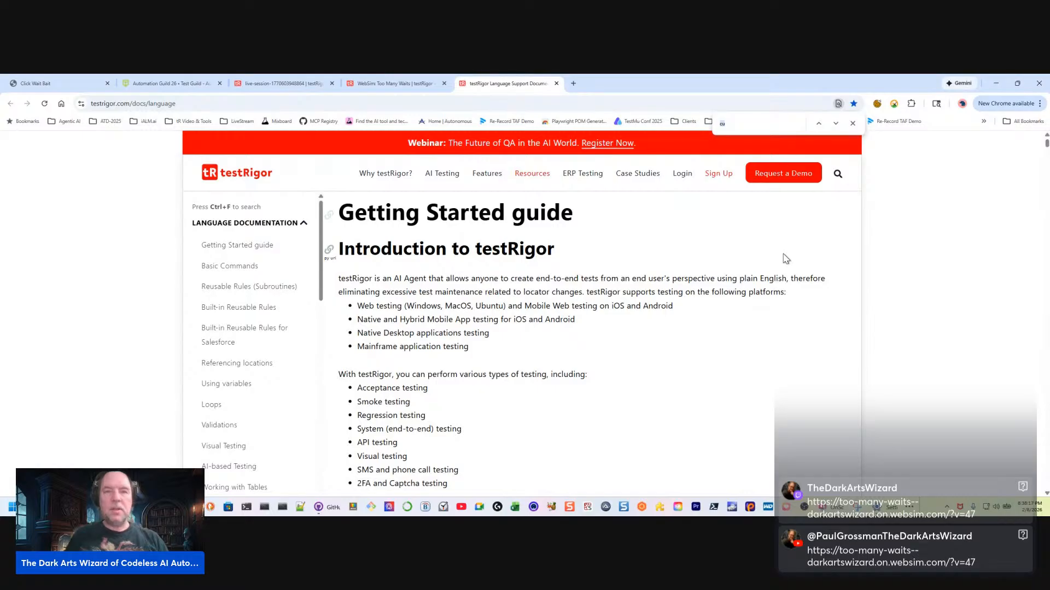
pyautogui.write('ast')
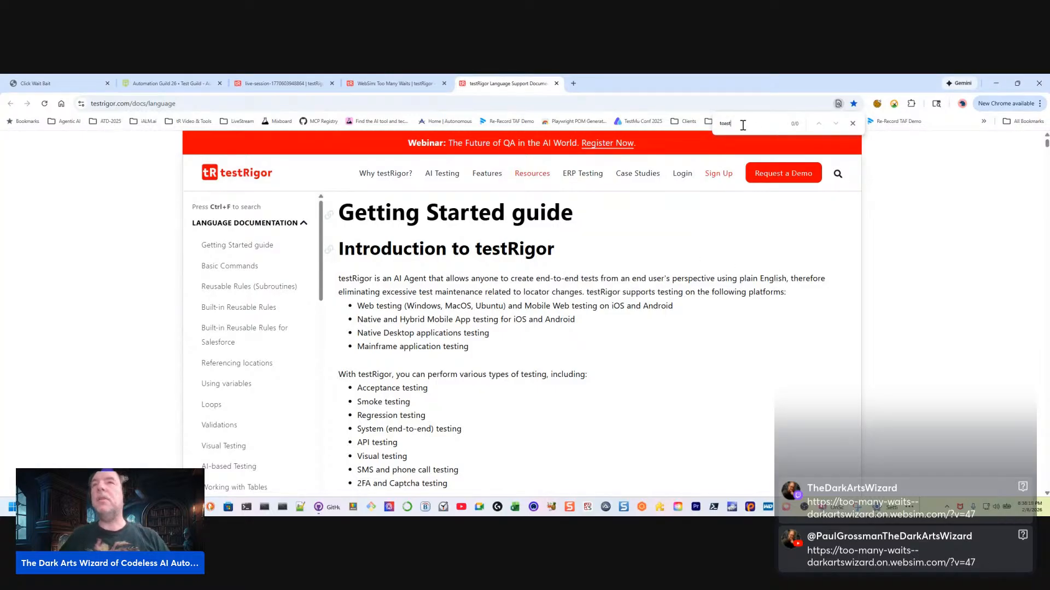
pyautogui.scroll(-2, 601, 241)
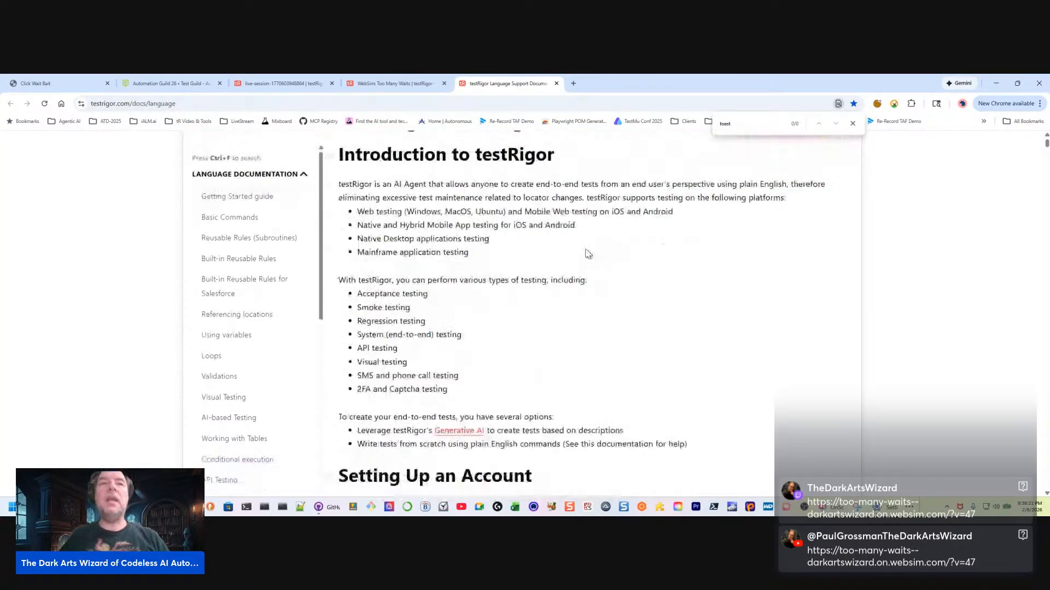
pyautogui.scroll(2, 583, 253)
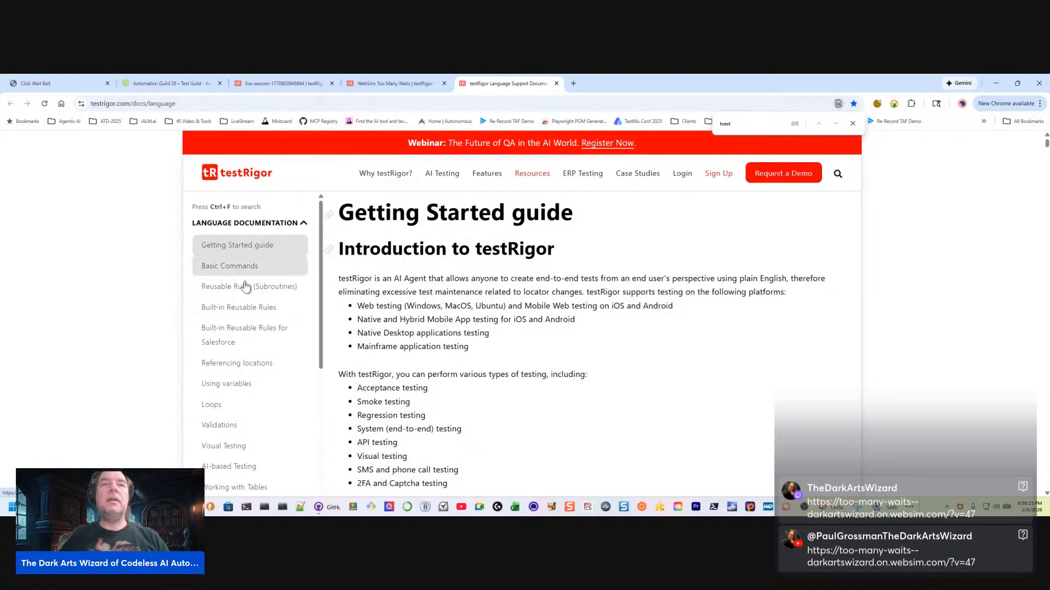
pyautogui.scroll(-5, 216, 355)
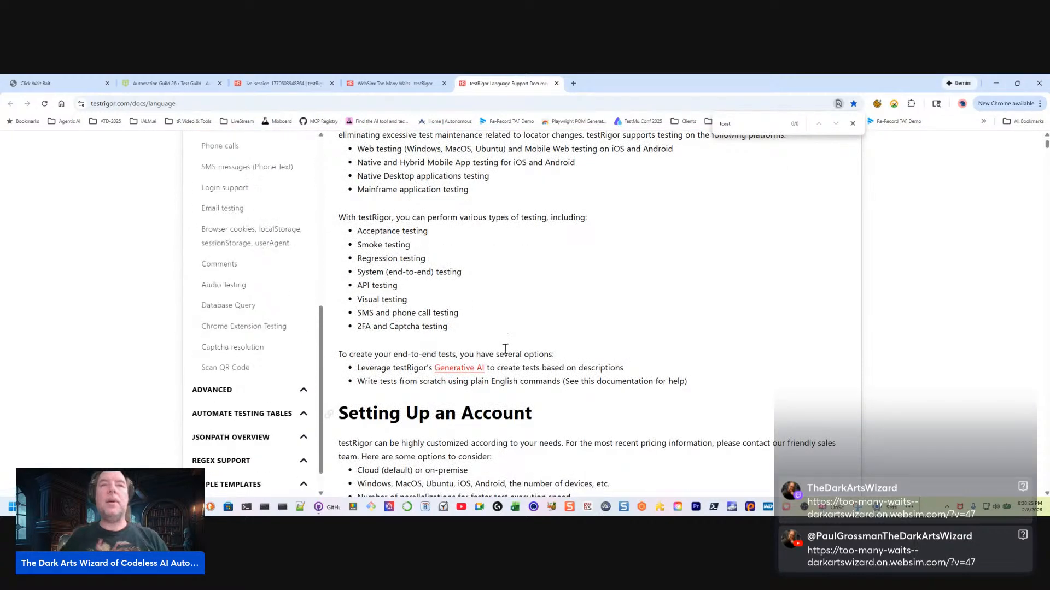
pyautogui.scroll(5, 547, 263)
# Search the documentation for "pop" and go through the matches one after another
pyautogui.doubleClick(730, 122)
pyautogui.write('p')
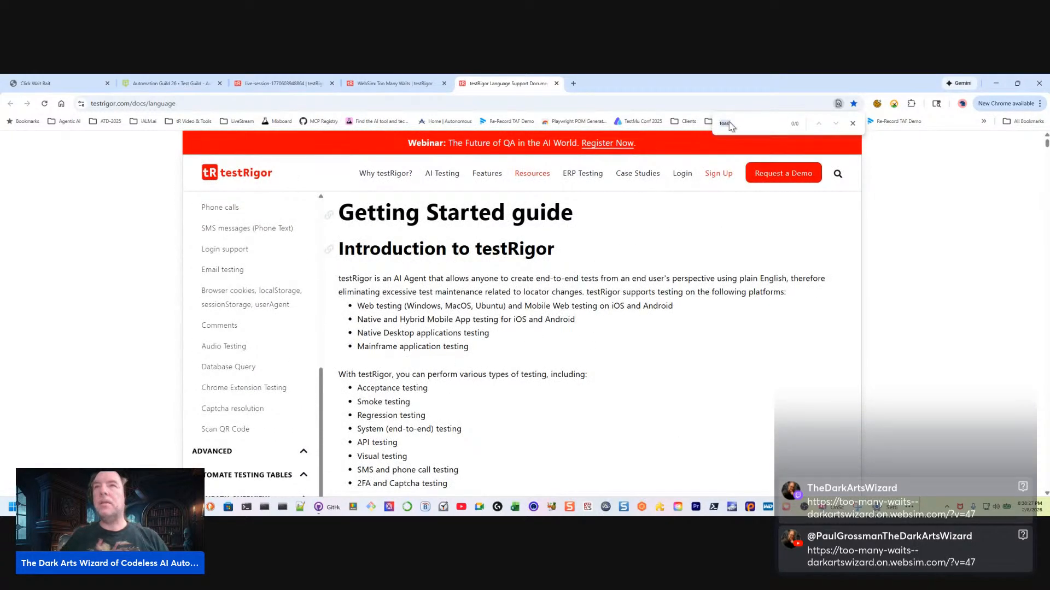
pyautogui.write('op')
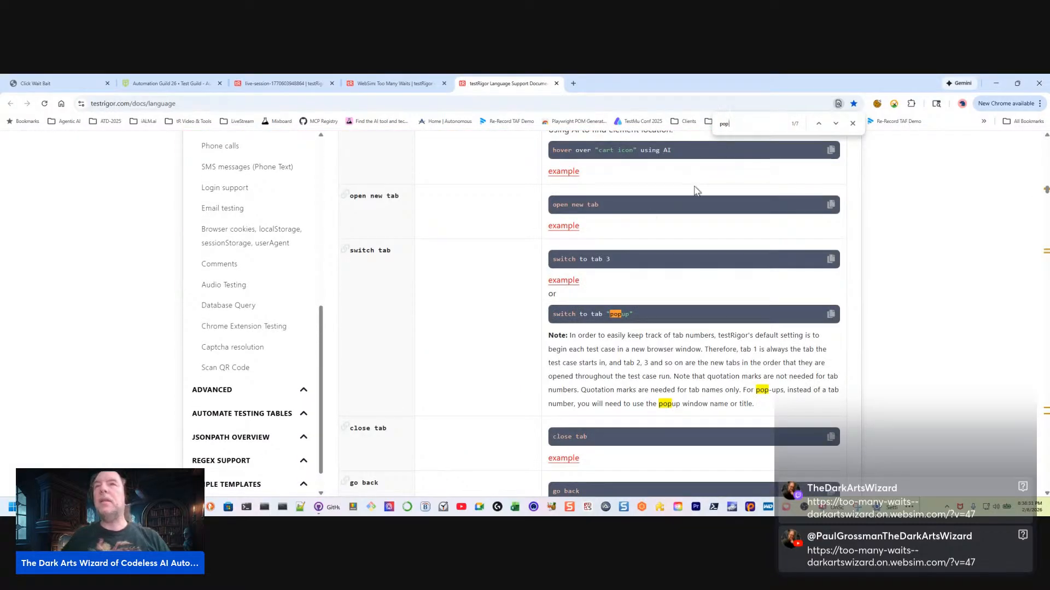
pyautogui.click(836, 124)
pyautogui.click(836, 124)
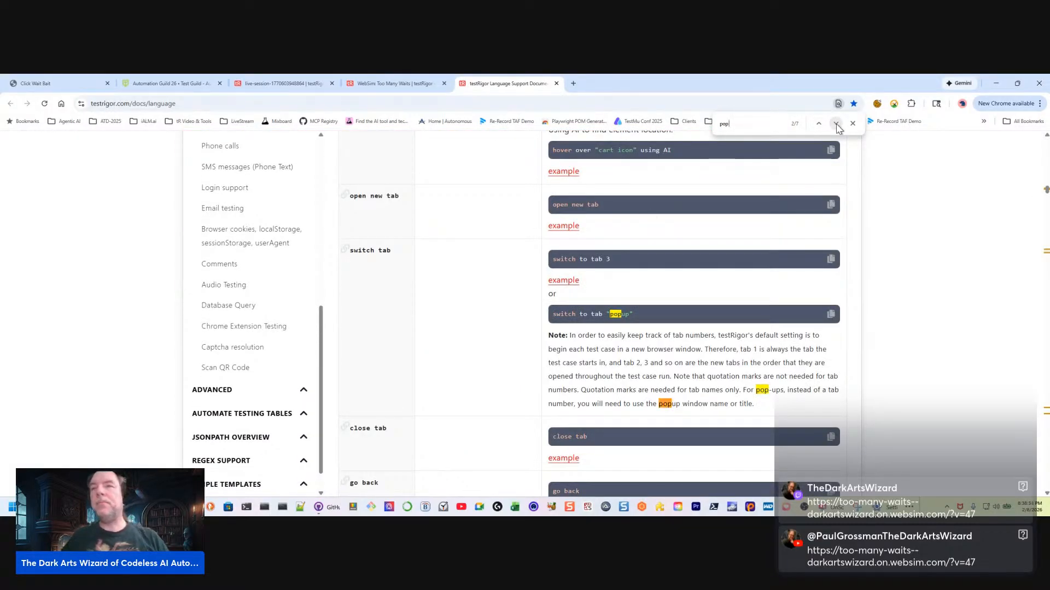
pyautogui.click(836, 124)
pyautogui.click(836, 124)
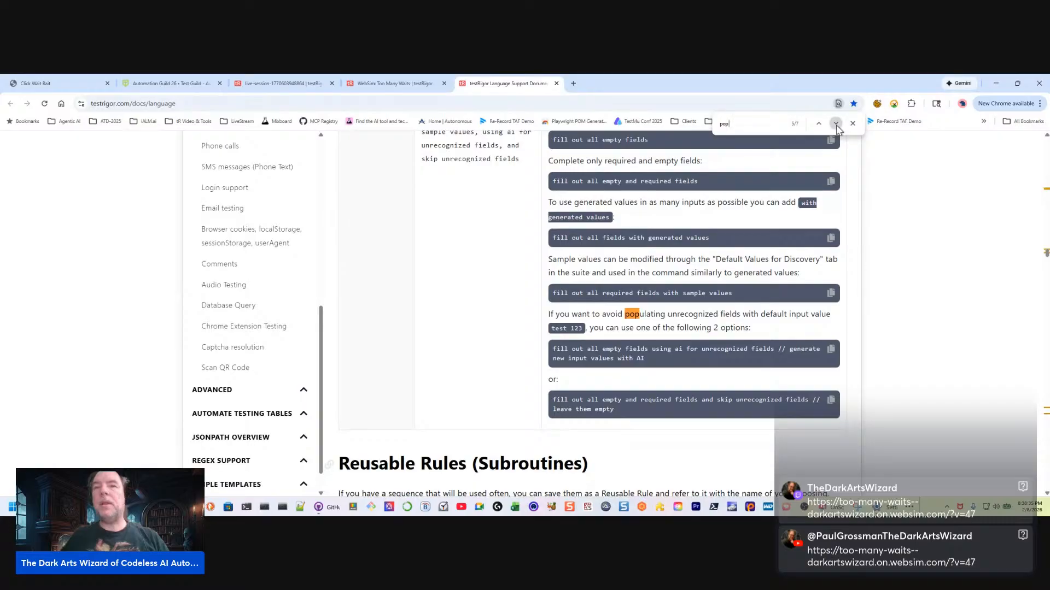
pyautogui.click(836, 124)
pyautogui.click(835, 124)
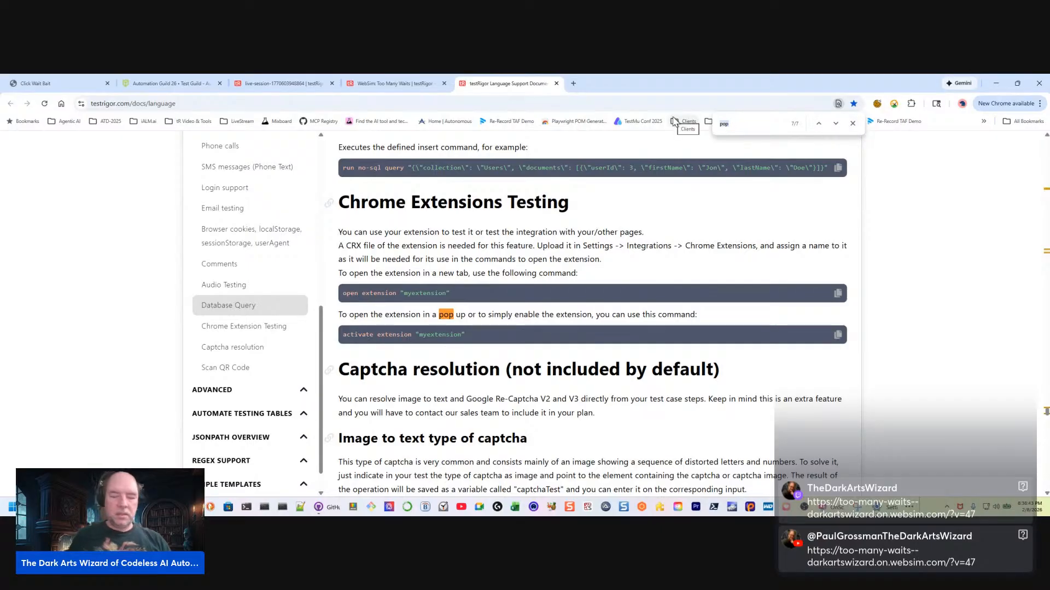
# Search the documentation for "page contains", look at the first matching example, and close the documentation
pyautogui.write('ge contains')
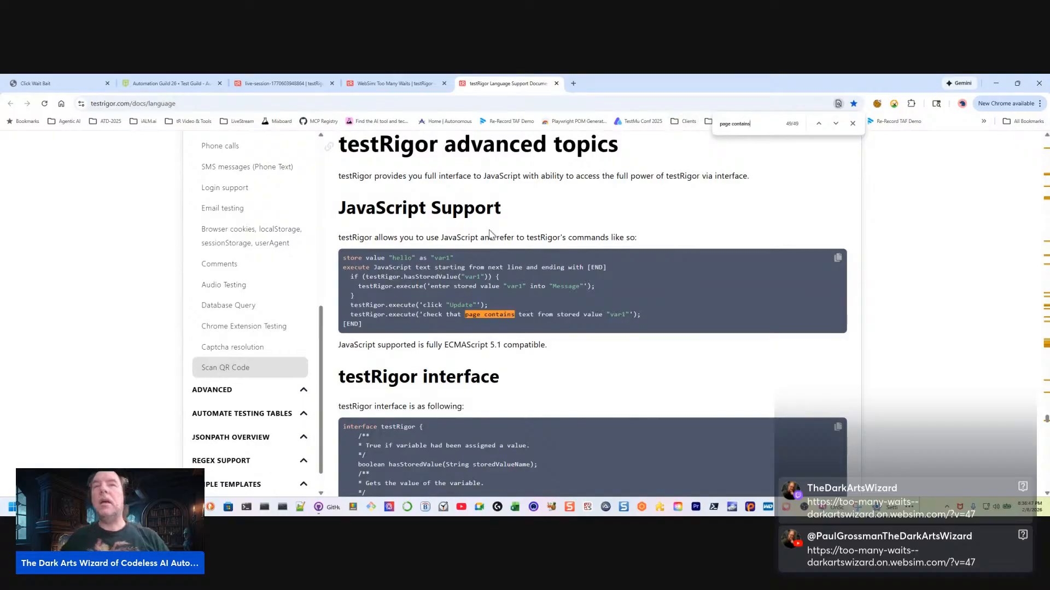
pyautogui.click(836, 123)
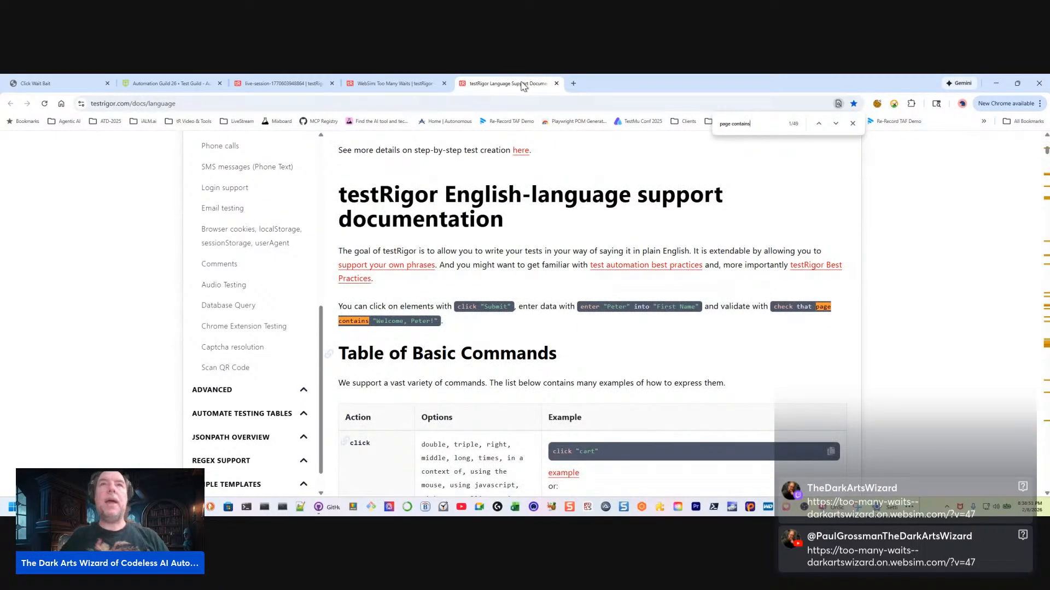
pyautogui.click(556, 83)
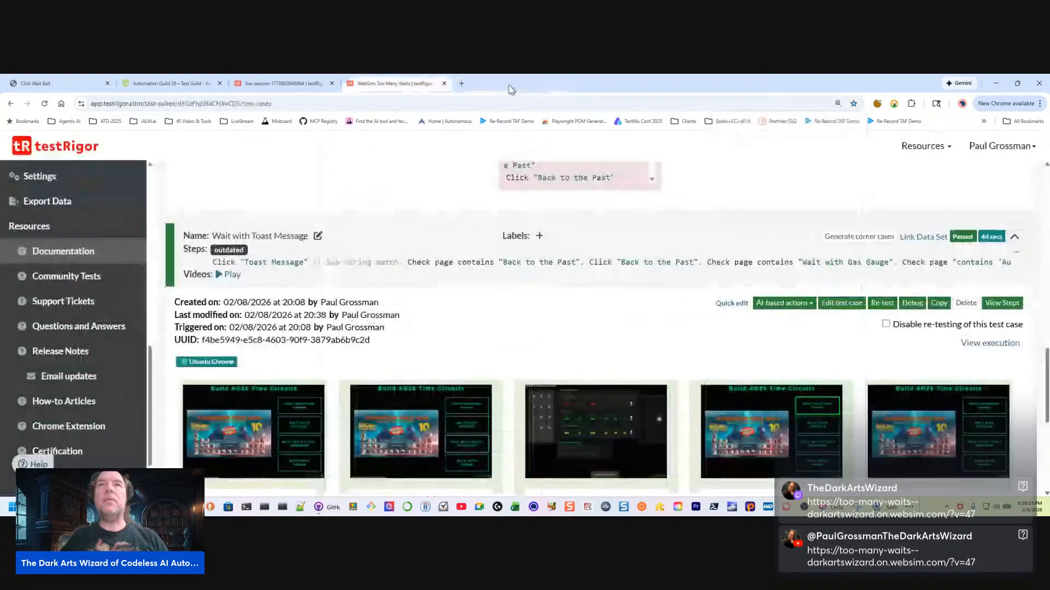
# Review the Wait with Toast Message step screenshots, open and close its execution, and return to the suite's test cases
pyautogui.scroll(-3, 927, 359)
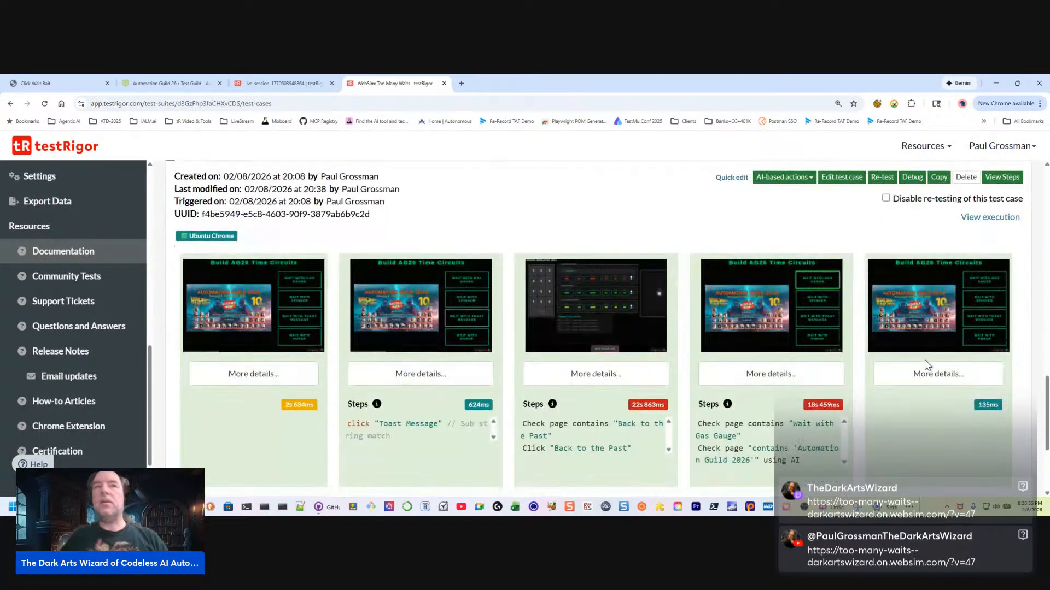
pyautogui.scroll(3, 927, 366)
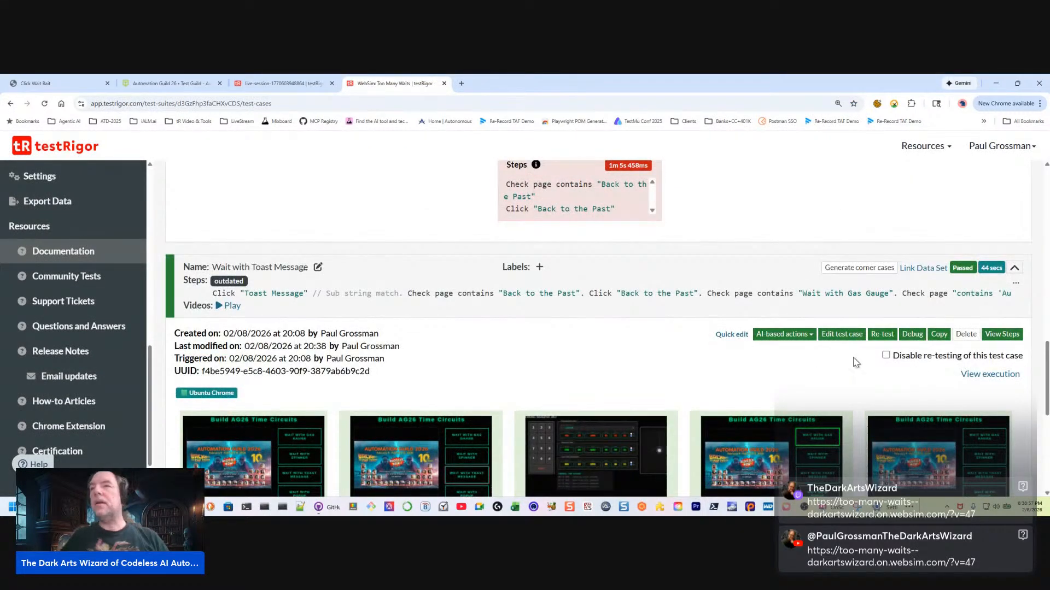
pyautogui.click(979, 374)
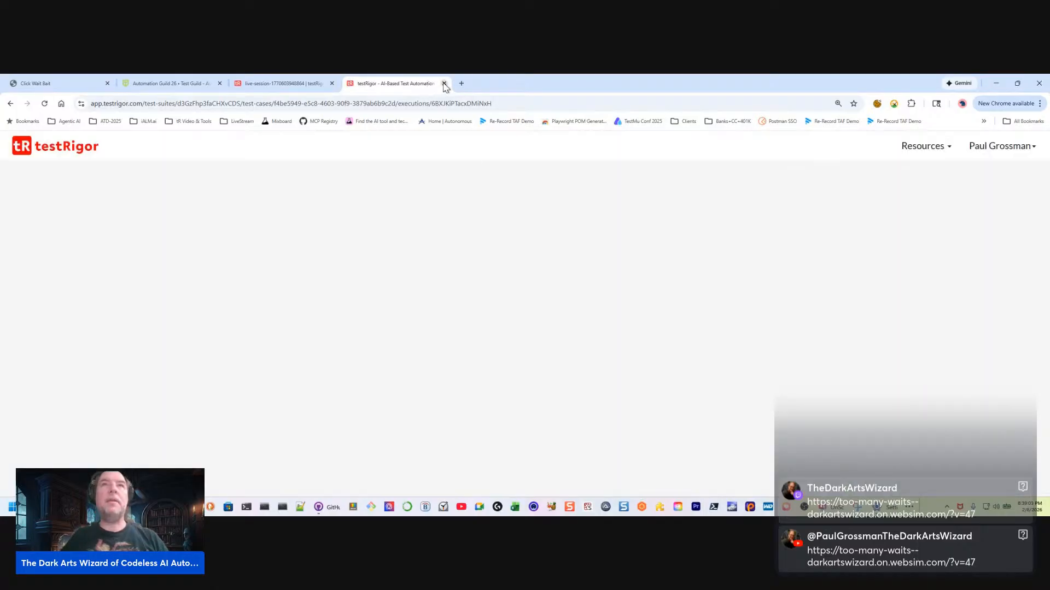
pyautogui.click(444, 83)
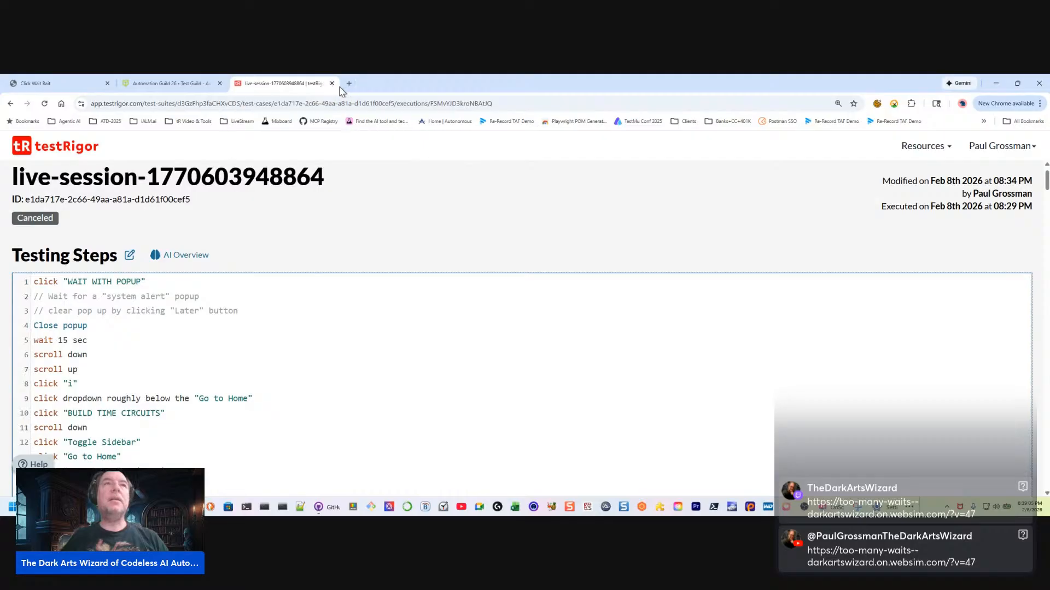
pyautogui.click(10, 104)
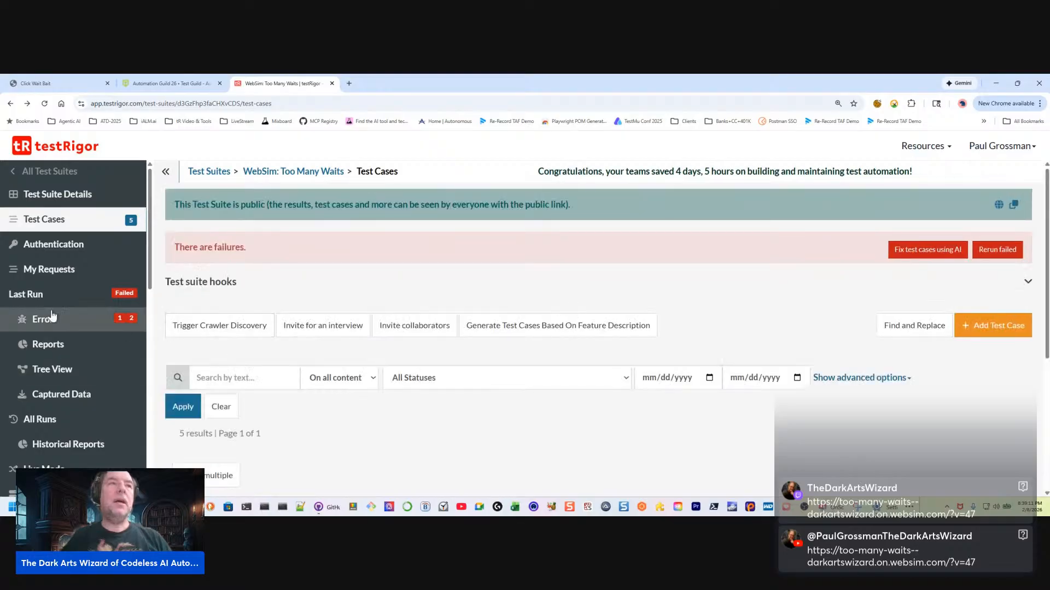
# Expand the Wait with Toast Message test case and play its run video, pausing at 0:23 where the toast messages show
pyautogui.scroll(-5, 446, 391)
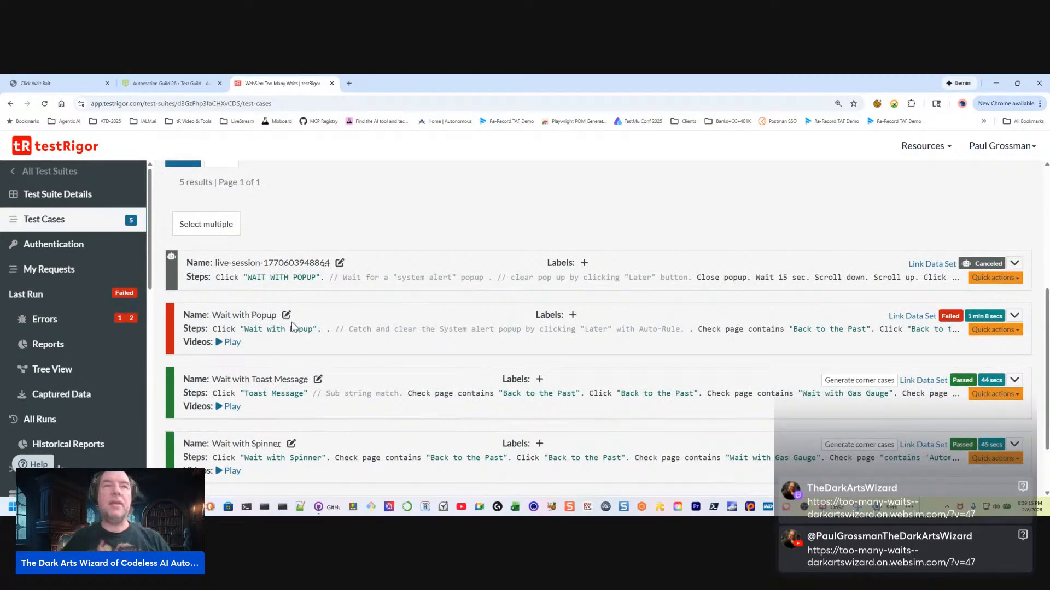
pyautogui.click(1014, 383)
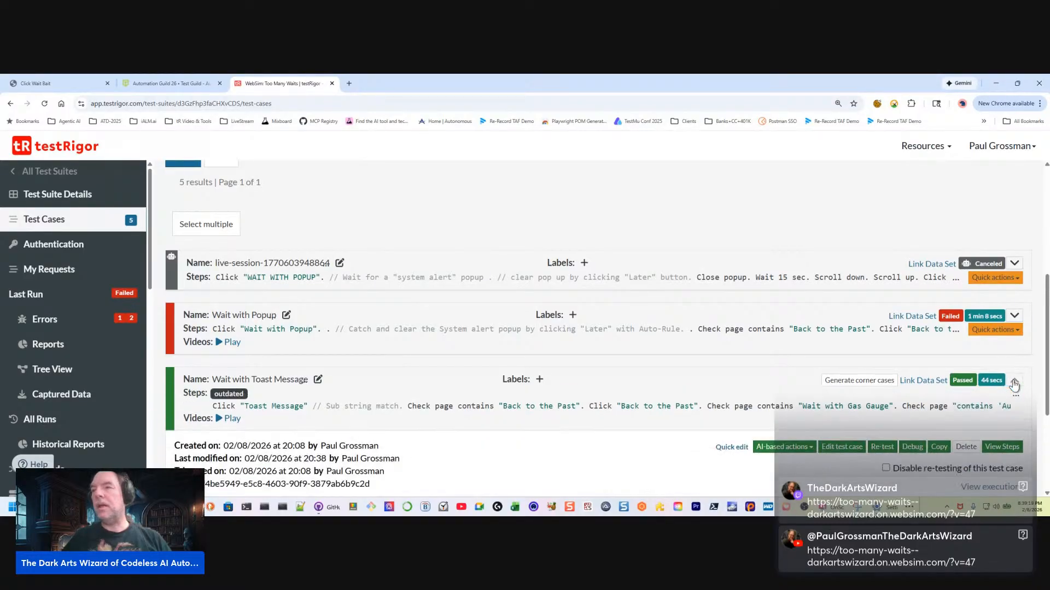
pyautogui.click(229, 418)
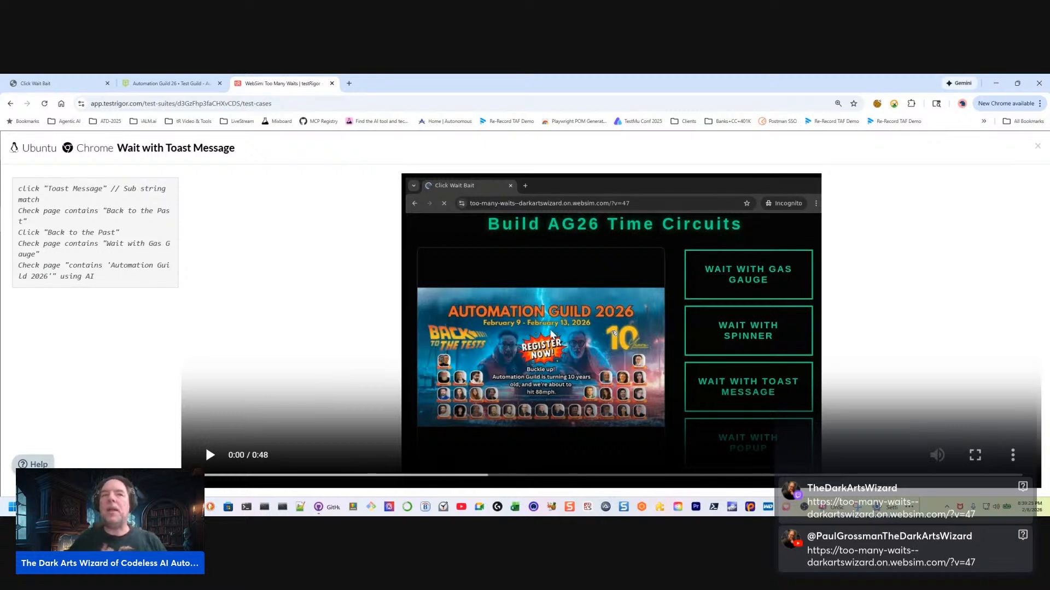
pyautogui.click(210, 455)
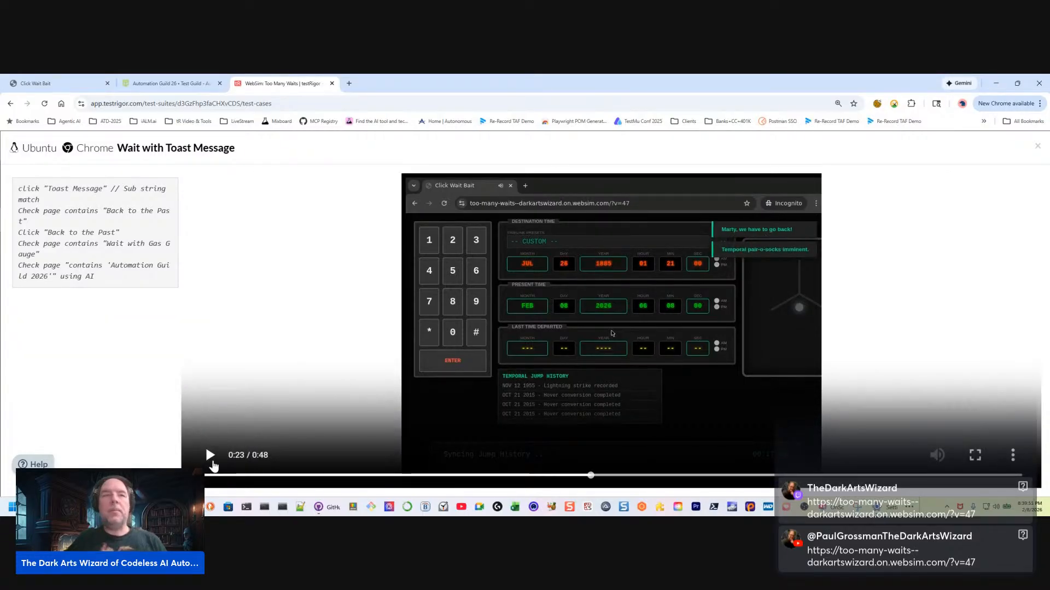
pyautogui.click(211, 456)
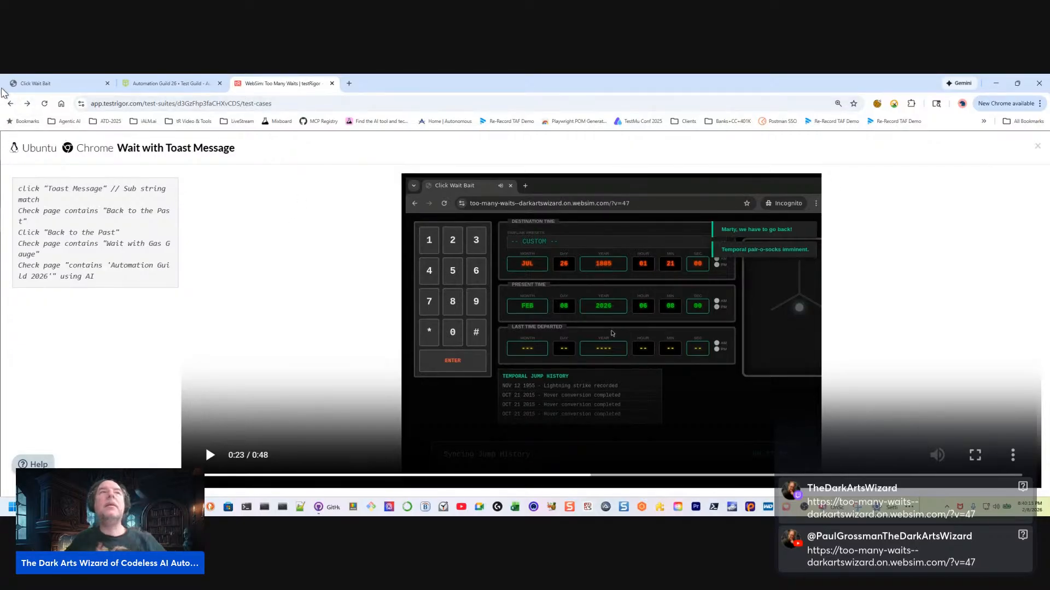
# Leave the video, return to the suite's test cases, and open the Wait with Toast Message test case for quick editing
pyautogui.click(12, 104)
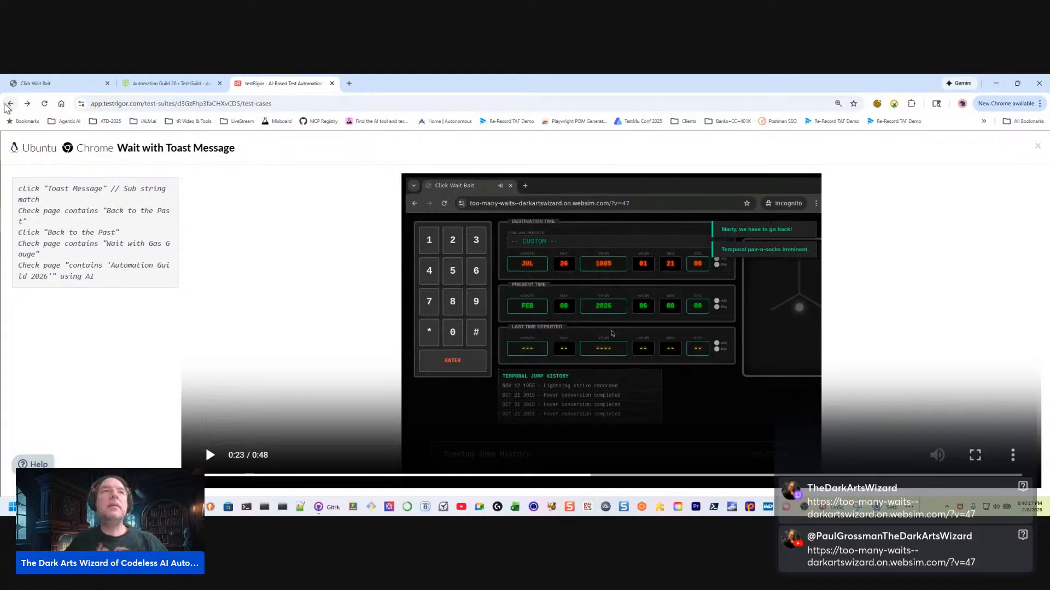
pyautogui.click(6, 104)
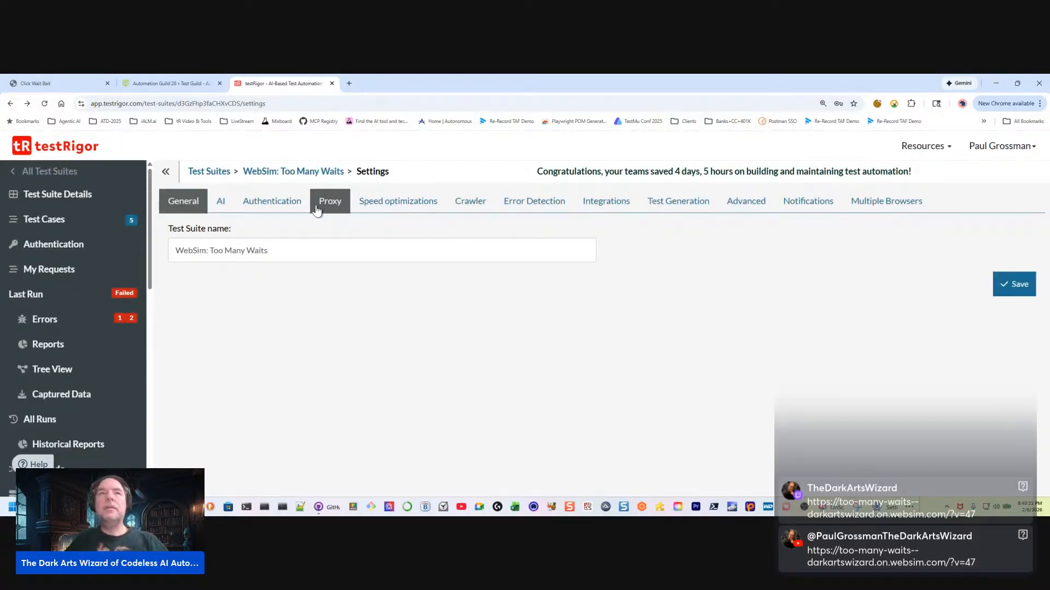
pyautogui.click(65, 221)
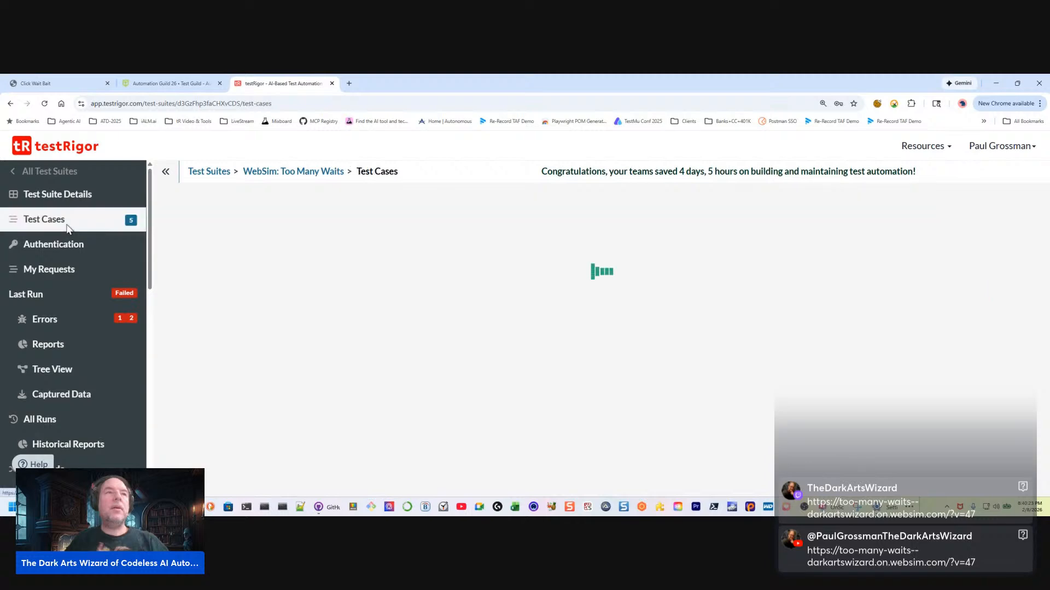
pyautogui.scroll(-6, 571, 350)
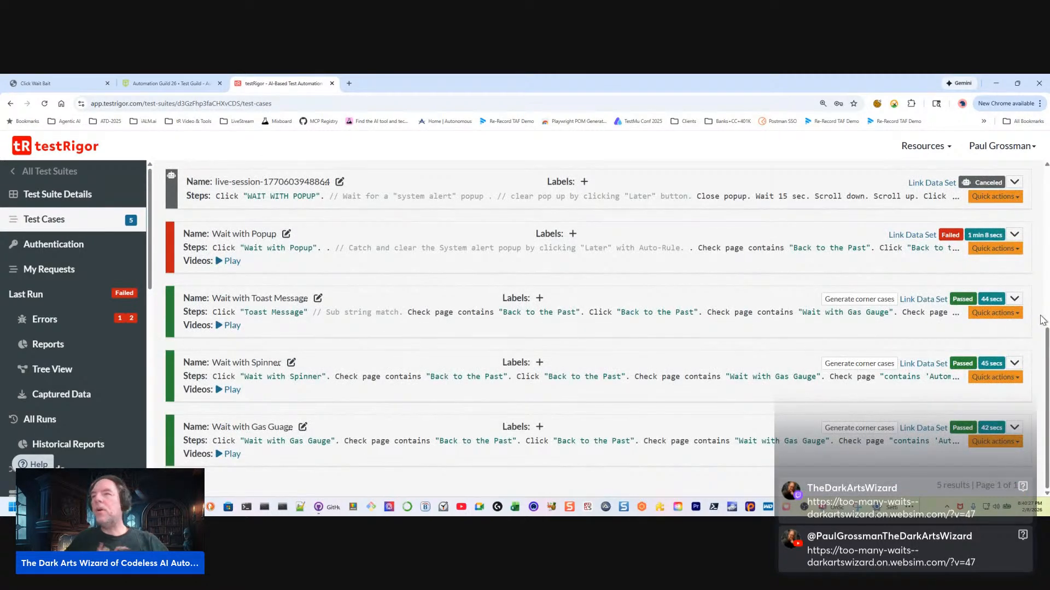
pyautogui.click(1015, 300)
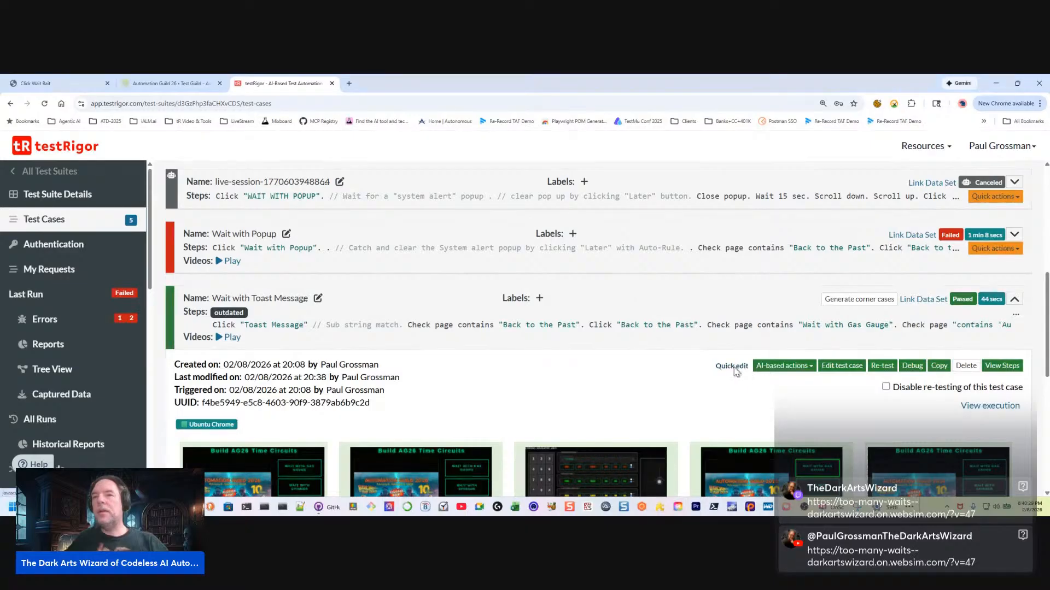
pyautogui.click(732, 365)
# Append the comment "// Toast popup" to the "Marty" check step, update and retest the test case, and review its executed steps
pyautogui.click(392, 281)
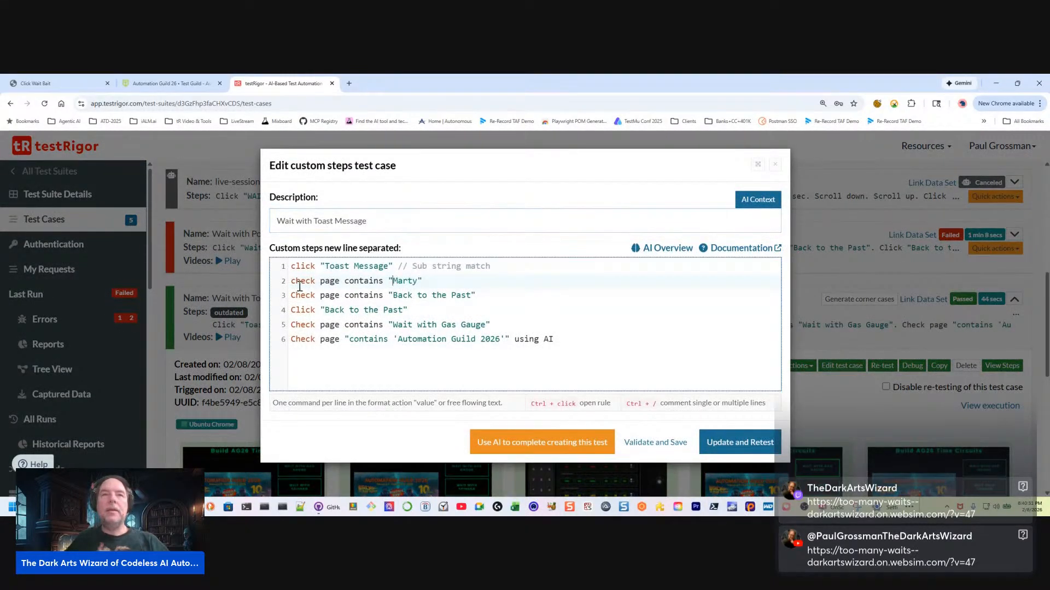
pyautogui.press('End')
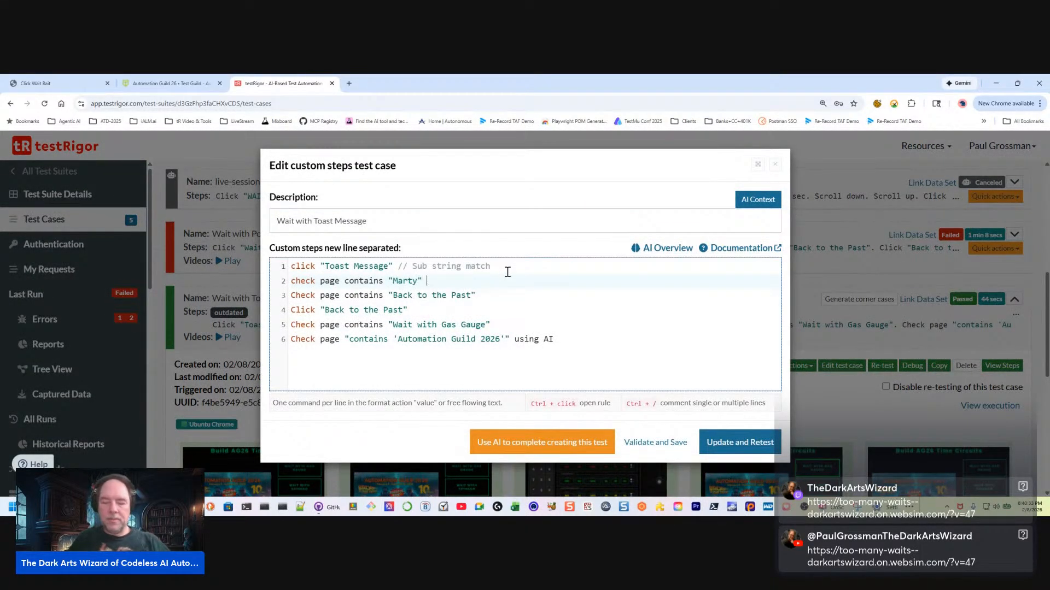
pyautogui.write('//')
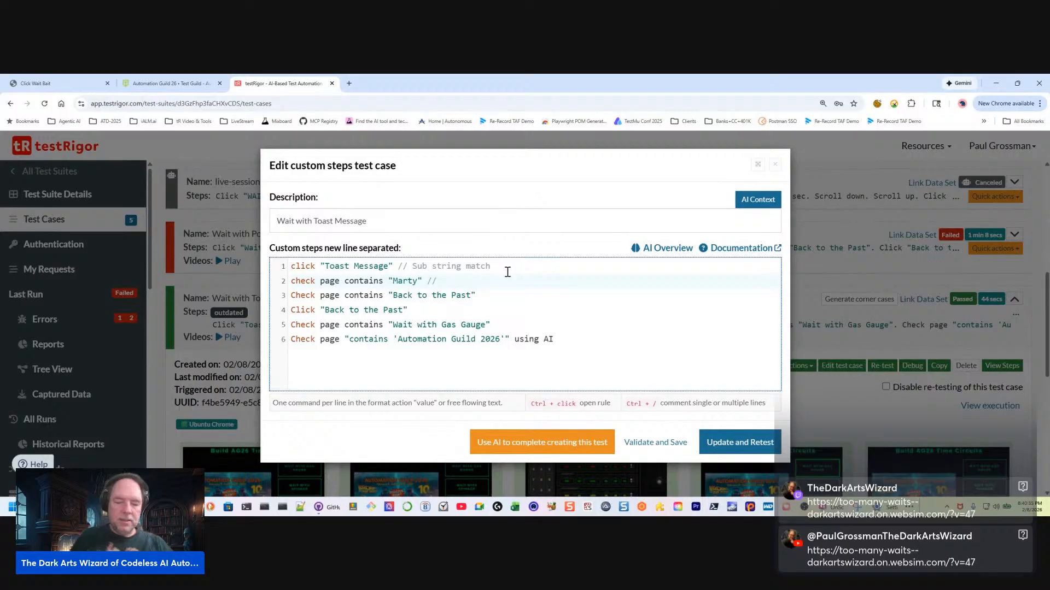
pyautogui.write(' Toas')
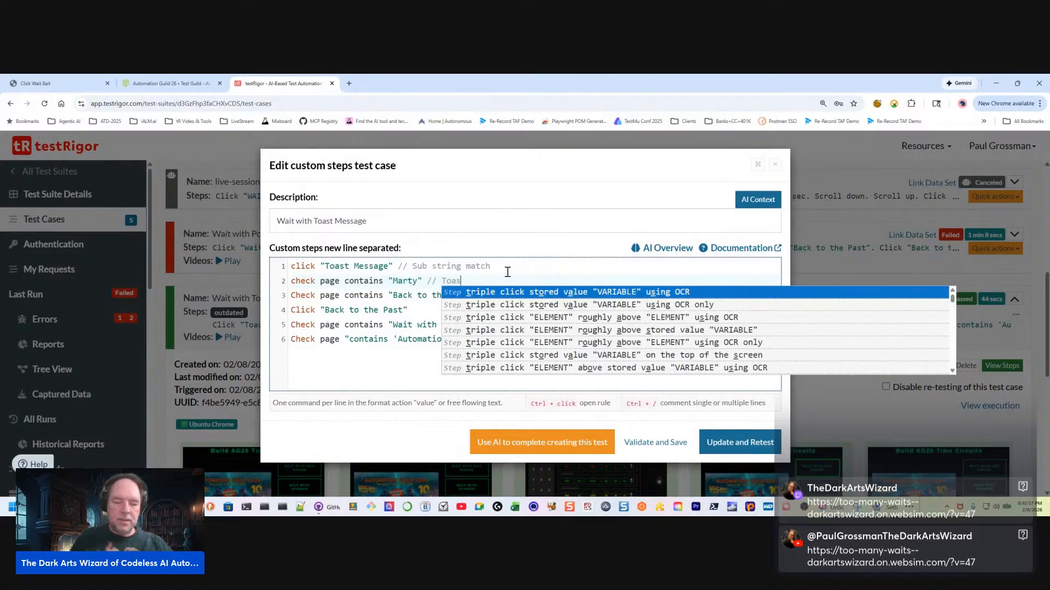
pyautogui.write('t popup')
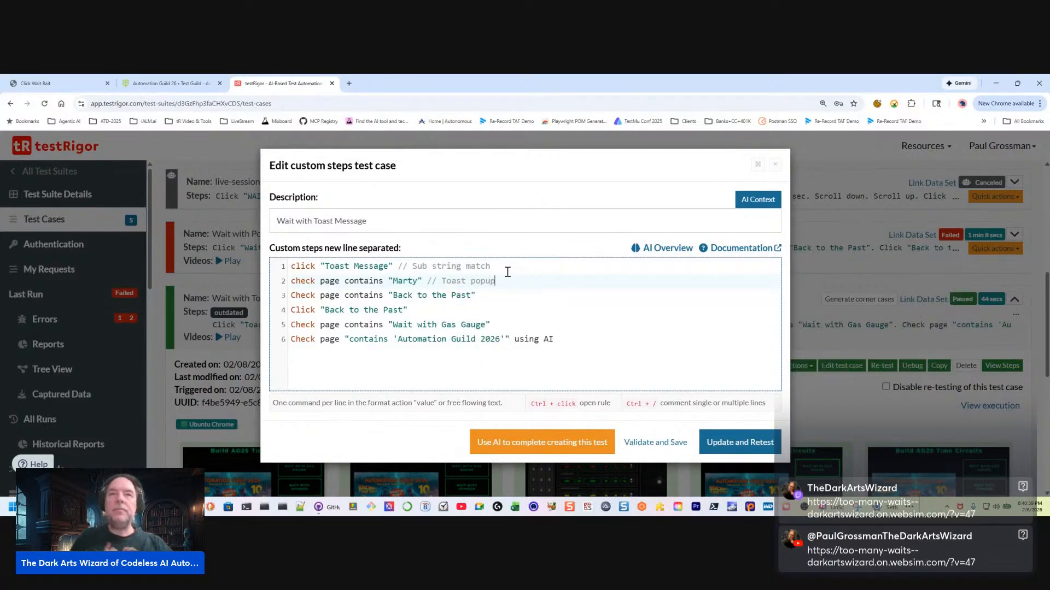
pyautogui.click(737, 443)
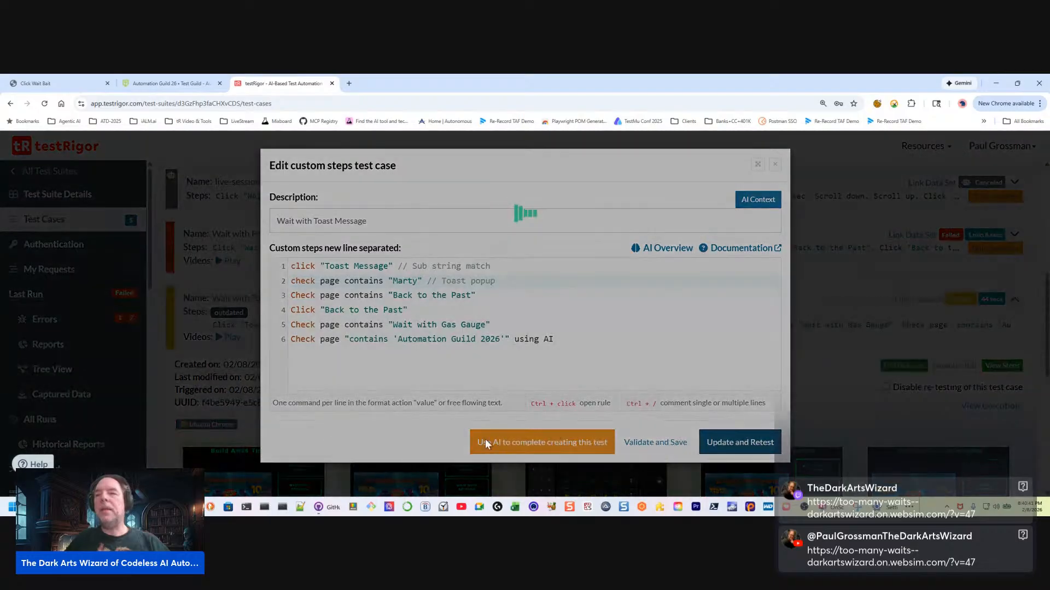
pyautogui.scroll(-3, 521, 381)
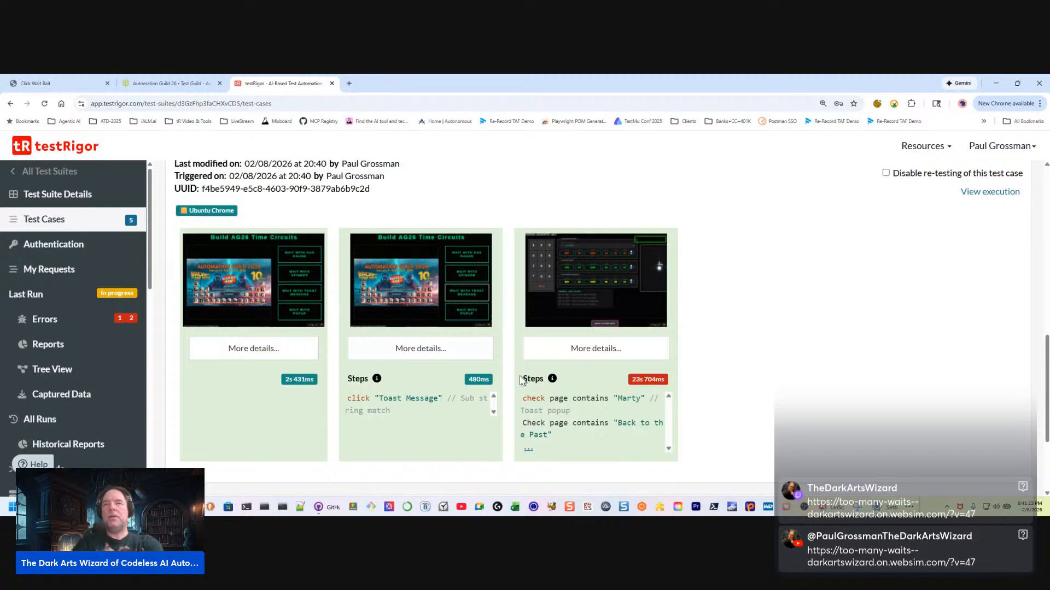
# Open the screenshot of the "Marty" check step, read down to its command caption, and close it
pyautogui.click(599, 273)
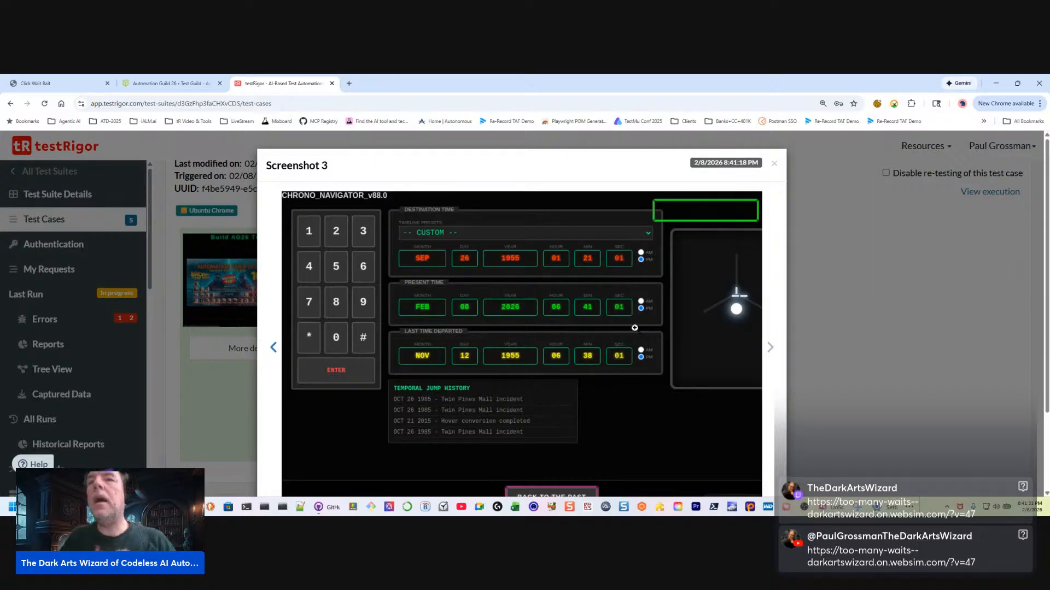
pyautogui.scroll(-1, 610, 397)
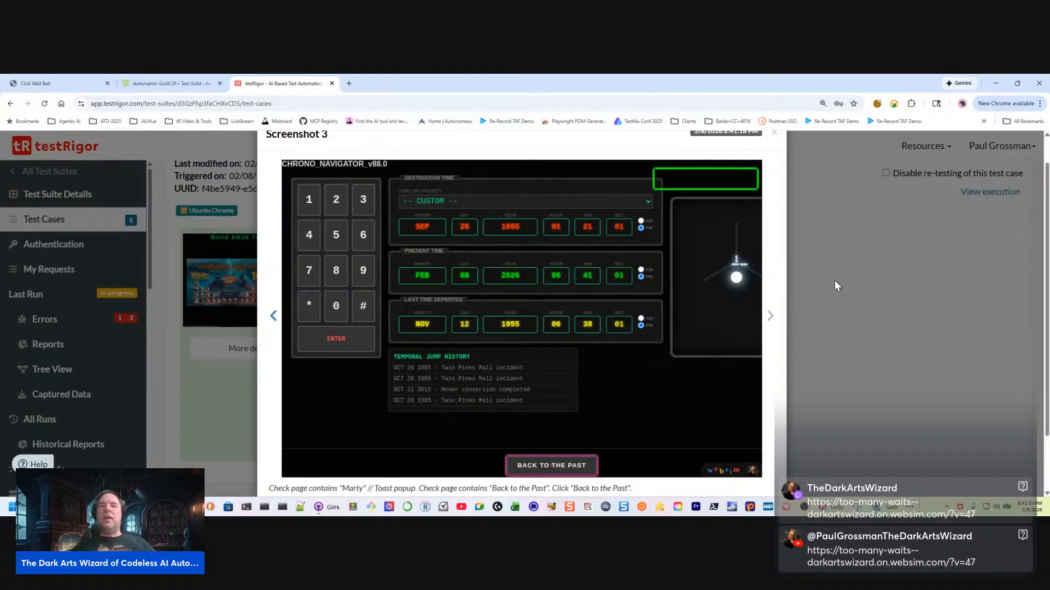
pyautogui.click(850, 317)
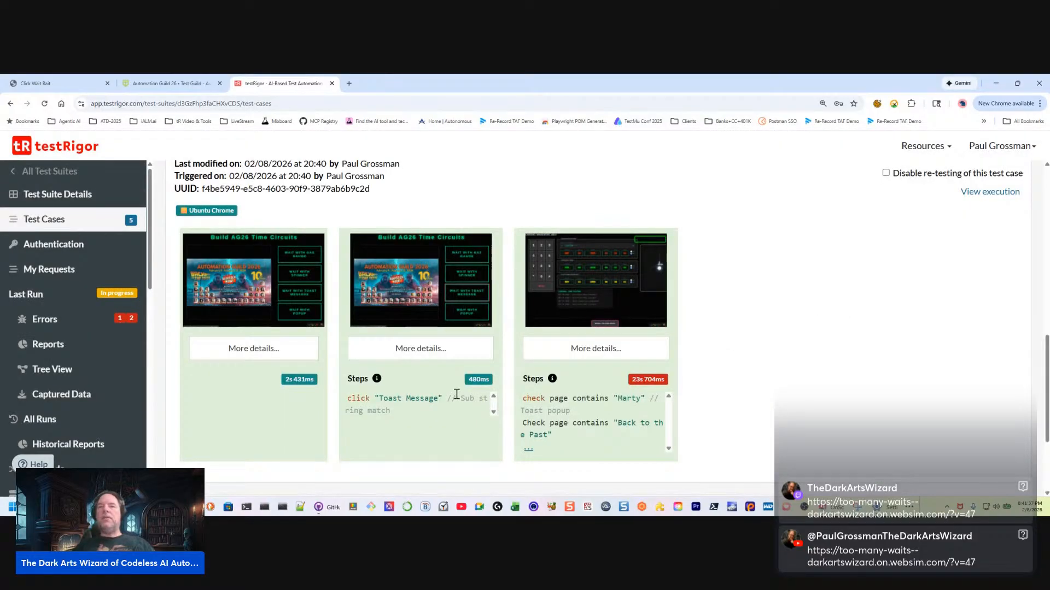
# Play the Wait with Toast Message run video, pausing at 0:16, 0:17 and 0:20 to inspect the toast messages
pyautogui.scroll(2, 327, 360)
pyautogui.scroll(-1, 327, 360)
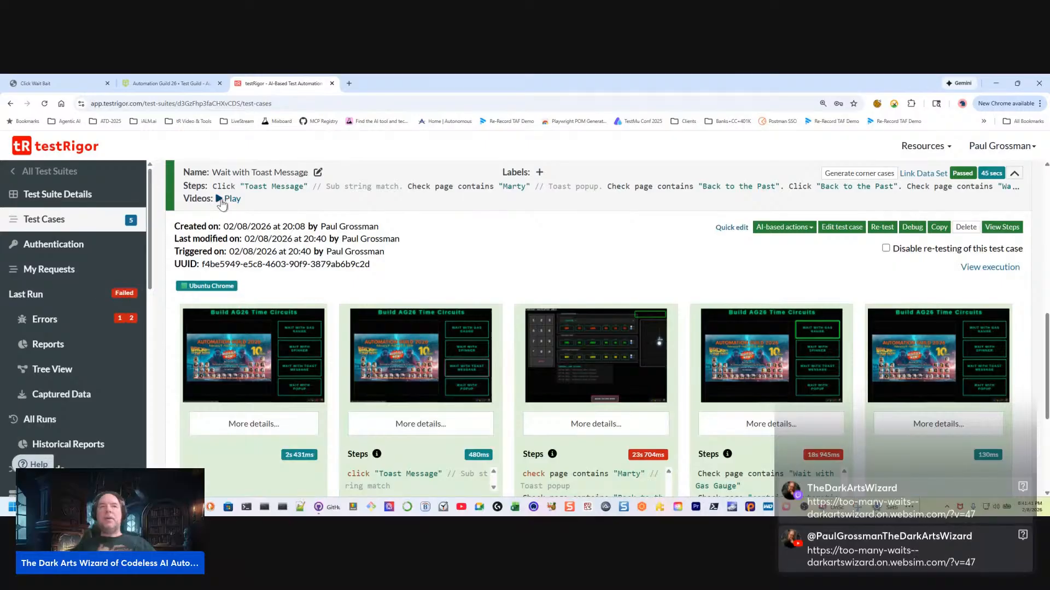
pyautogui.click(220, 199)
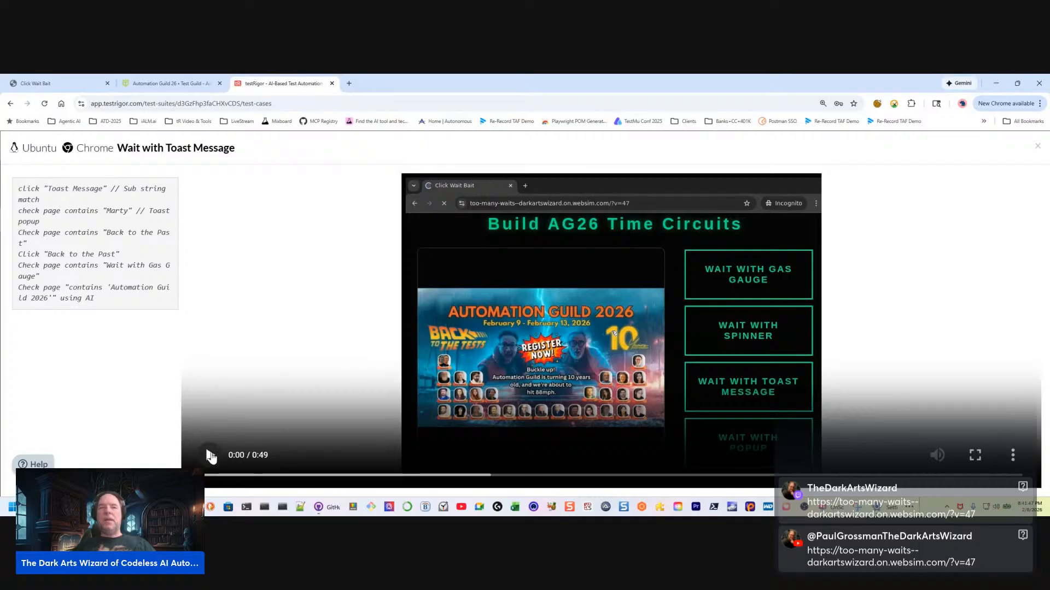
pyautogui.click(209, 455)
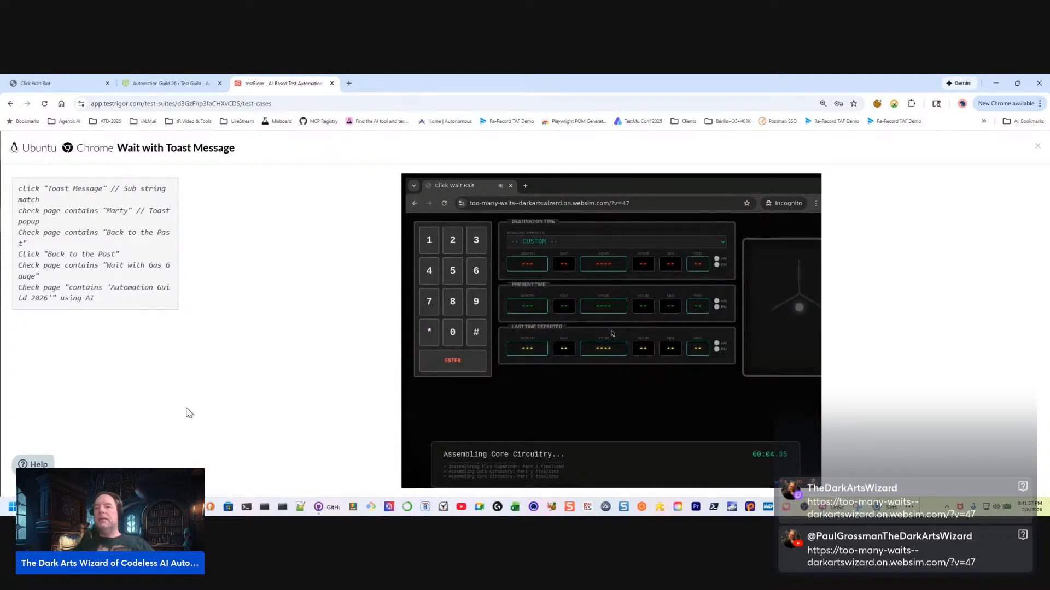
pyautogui.moveTo(610, 410)
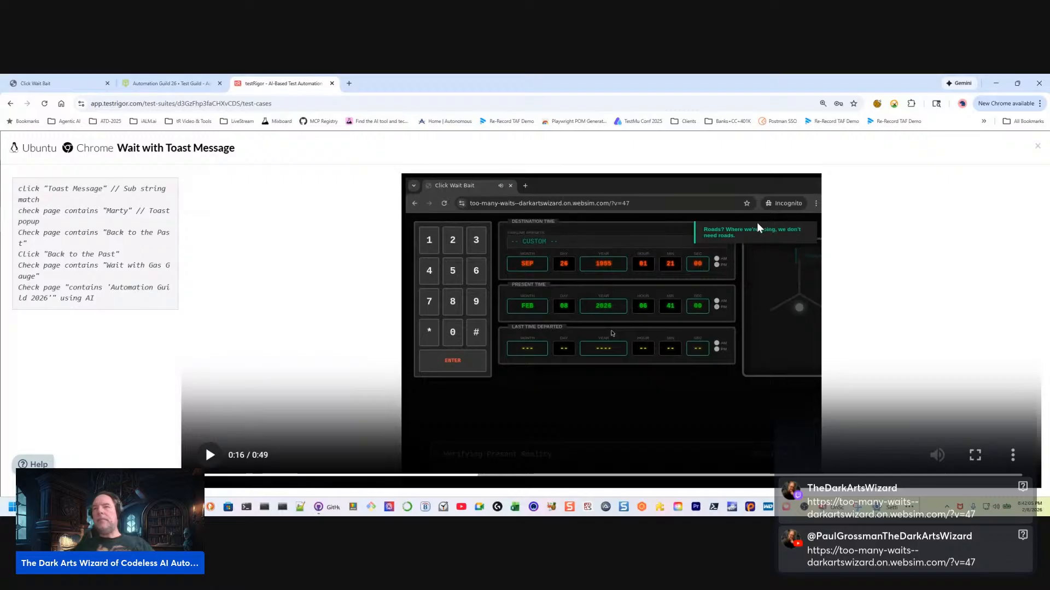
pyautogui.click(209, 456)
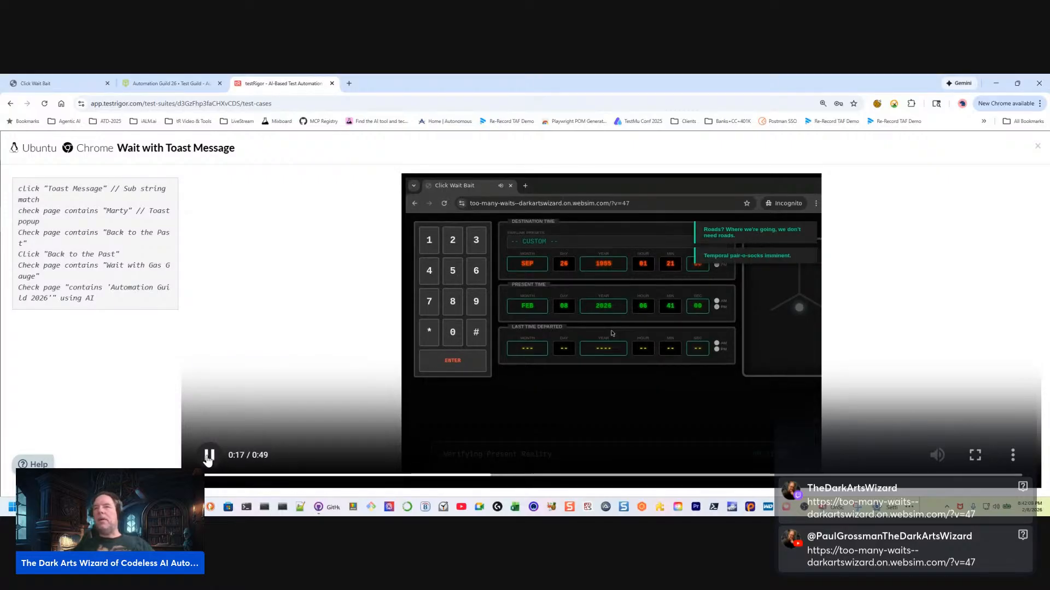
pyautogui.click(208, 456)
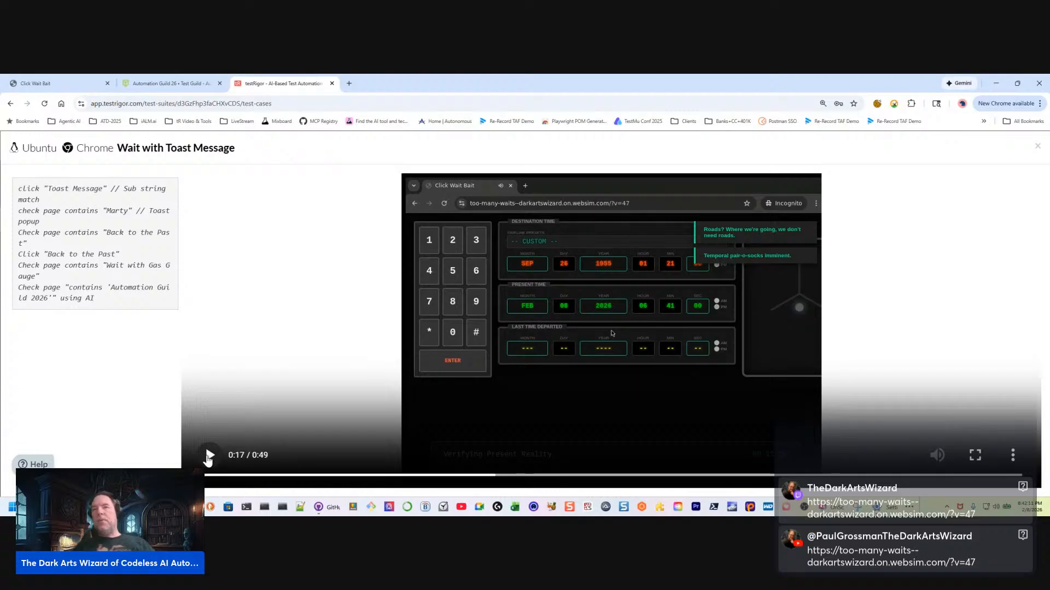
pyautogui.click(208, 456)
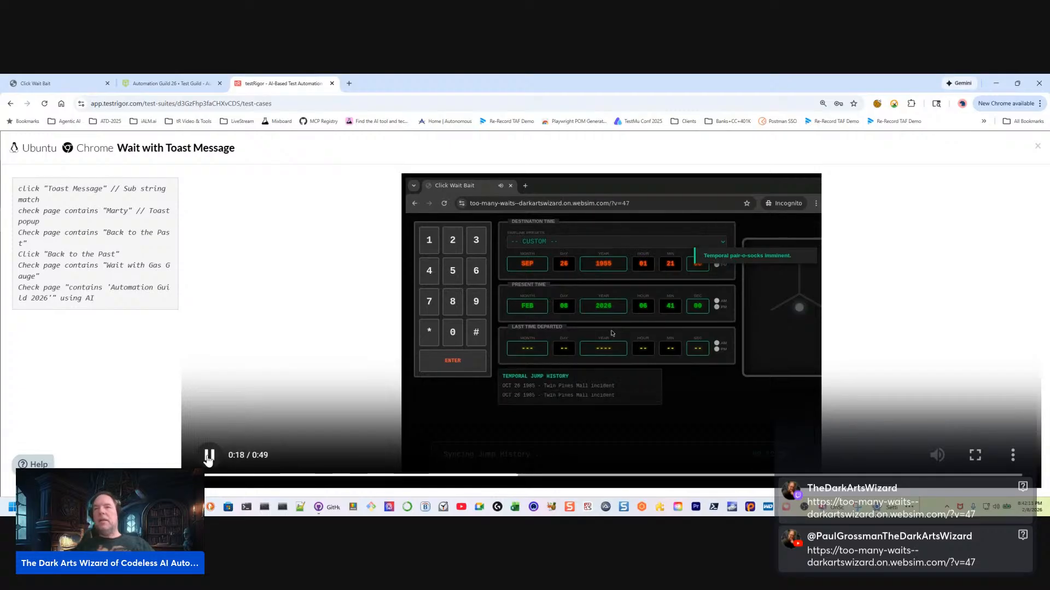
pyautogui.click(208, 456)
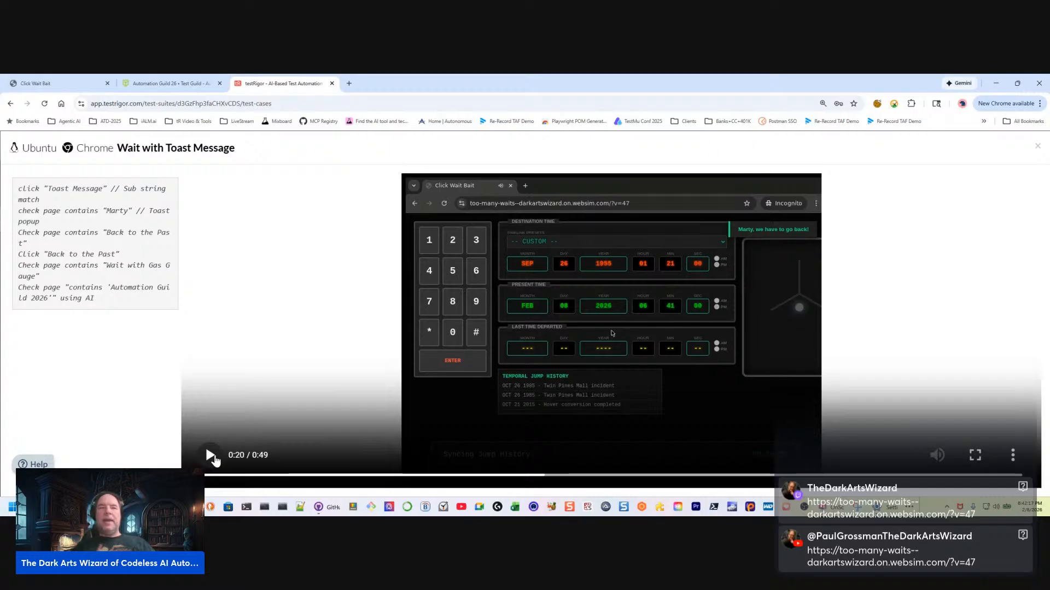
# Run the video on to 0:22, rewind it to the "Marty, we have to go back!" toast at 0:21, and close it
pyautogui.click(209, 457)
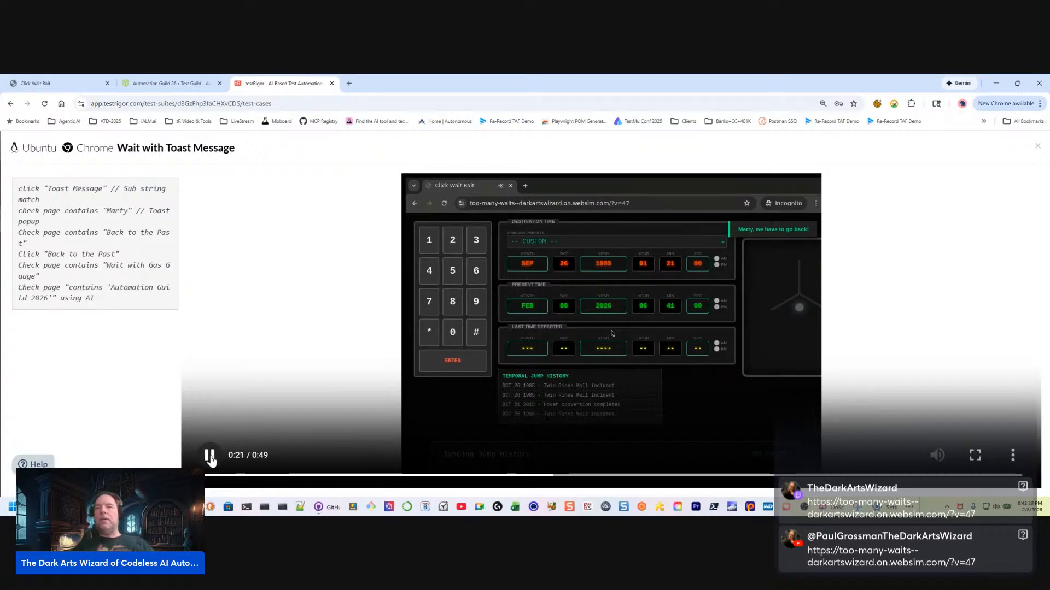
pyautogui.click(211, 460)
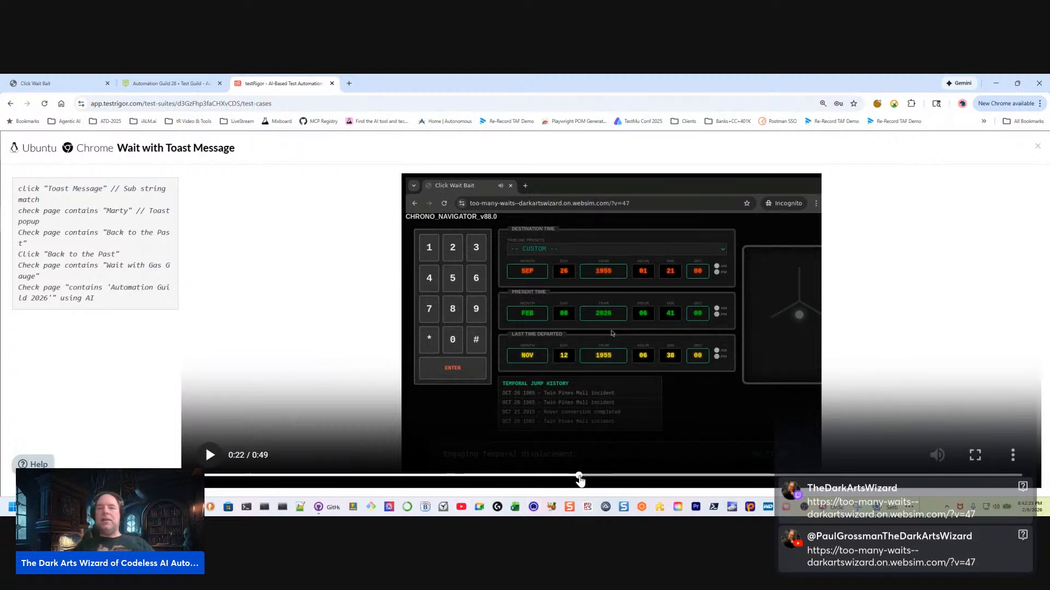
pyautogui.moveTo(571, 480); pyautogui.dragTo(562, 480)
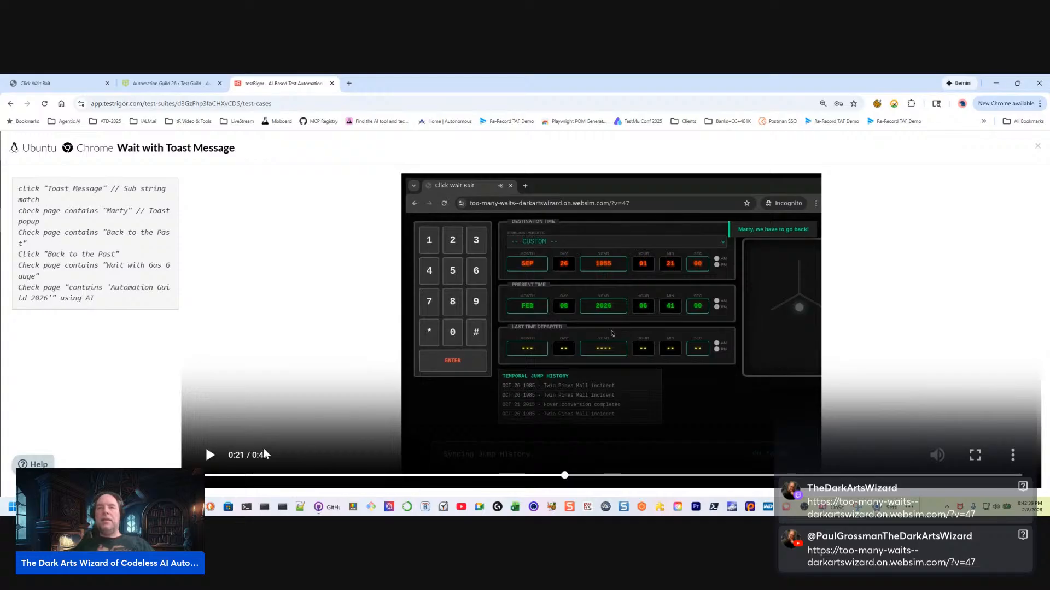
pyautogui.click(210, 456)
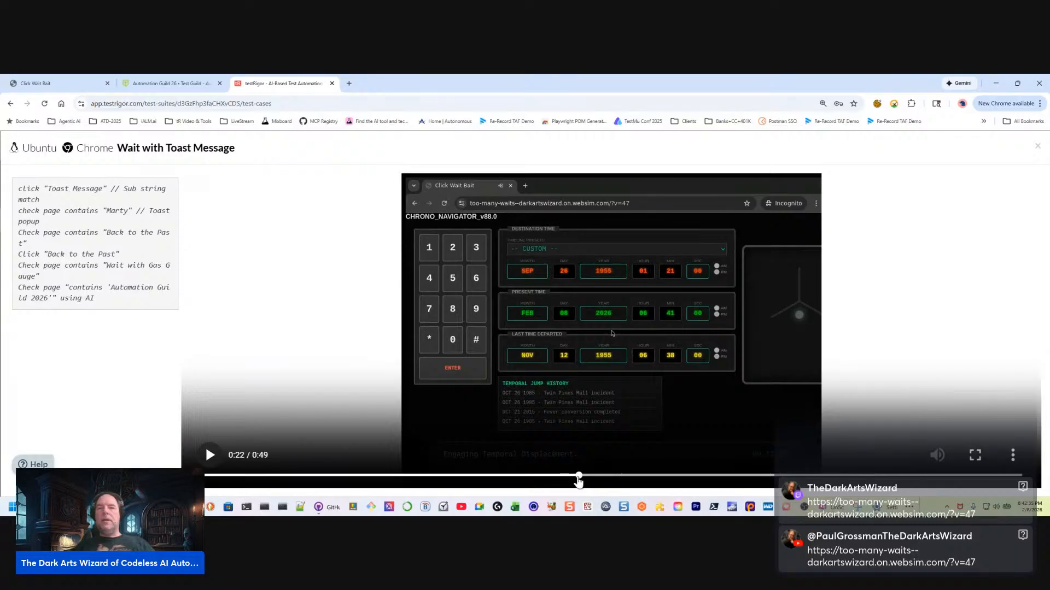
pyautogui.click(562, 475)
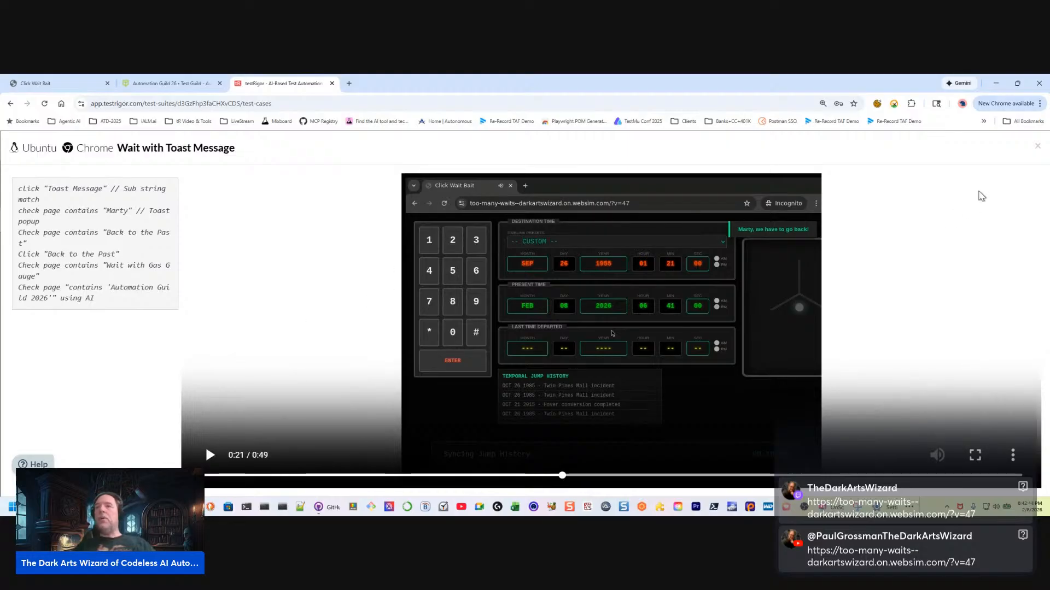
pyautogui.click(1032, 144)
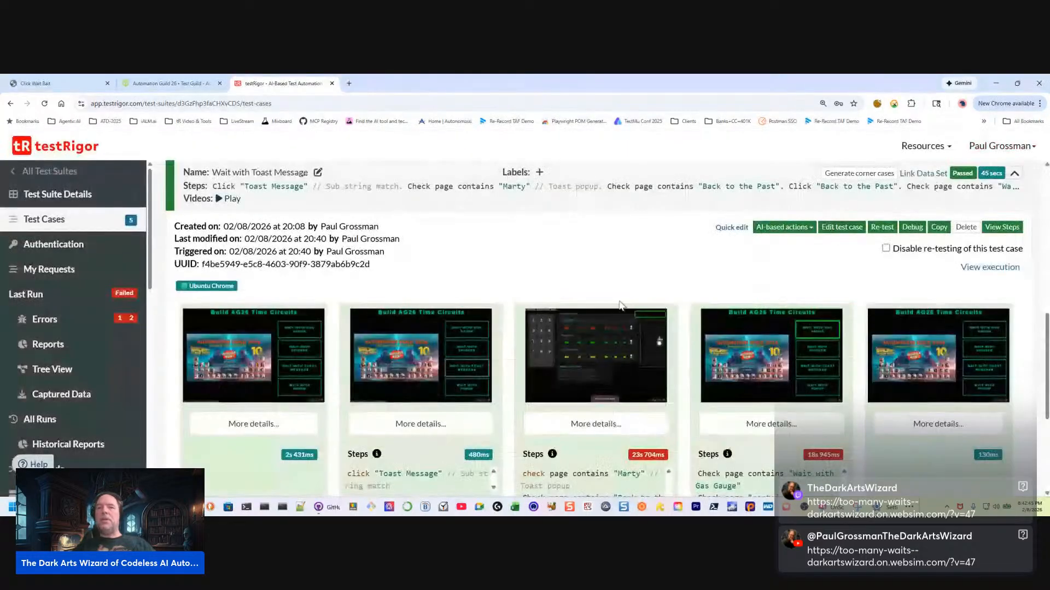
# Reopen Screenshot 3 and highlight the "Marty" check and the "Back to the Past" check and click commands in its caption
pyautogui.click(603, 344)
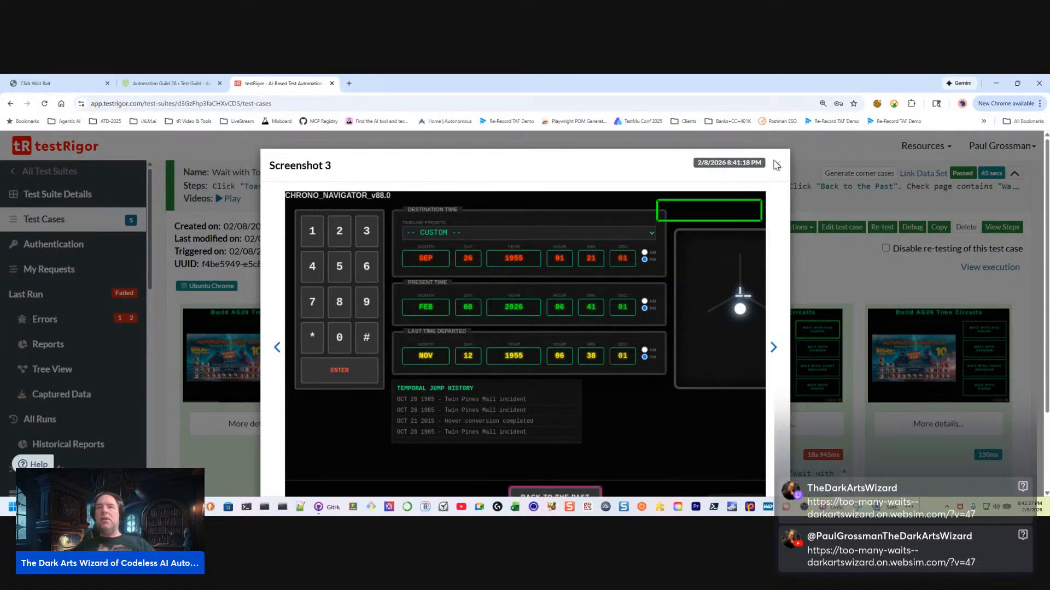
pyautogui.scroll(-2, 597, 328)
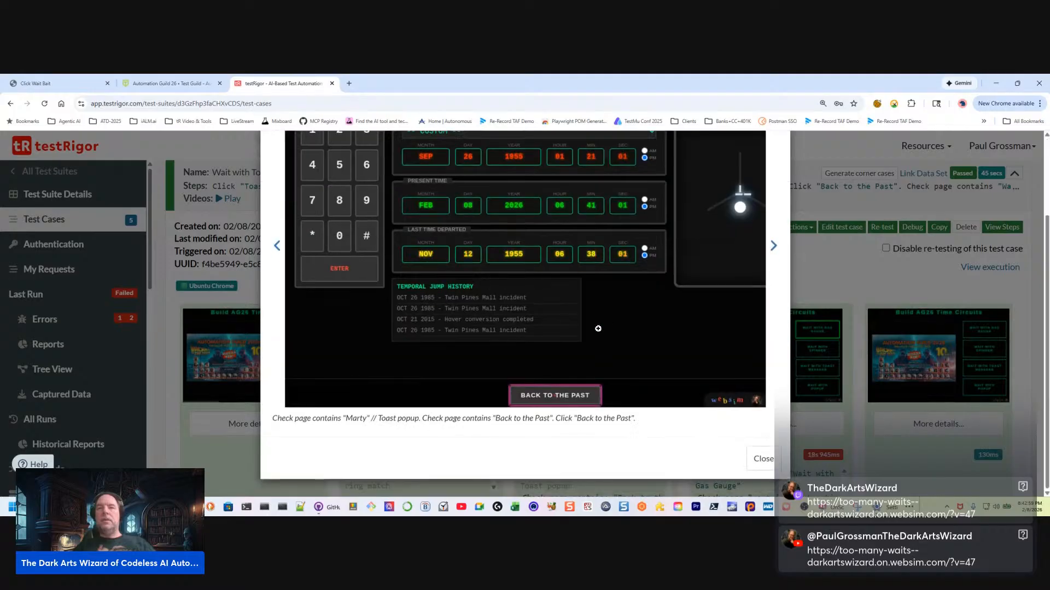
pyautogui.moveTo(366, 418); pyautogui.dragTo(210, 418)
pyautogui.moveTo(426, 419); pyautogui.dragTo(679, 415)
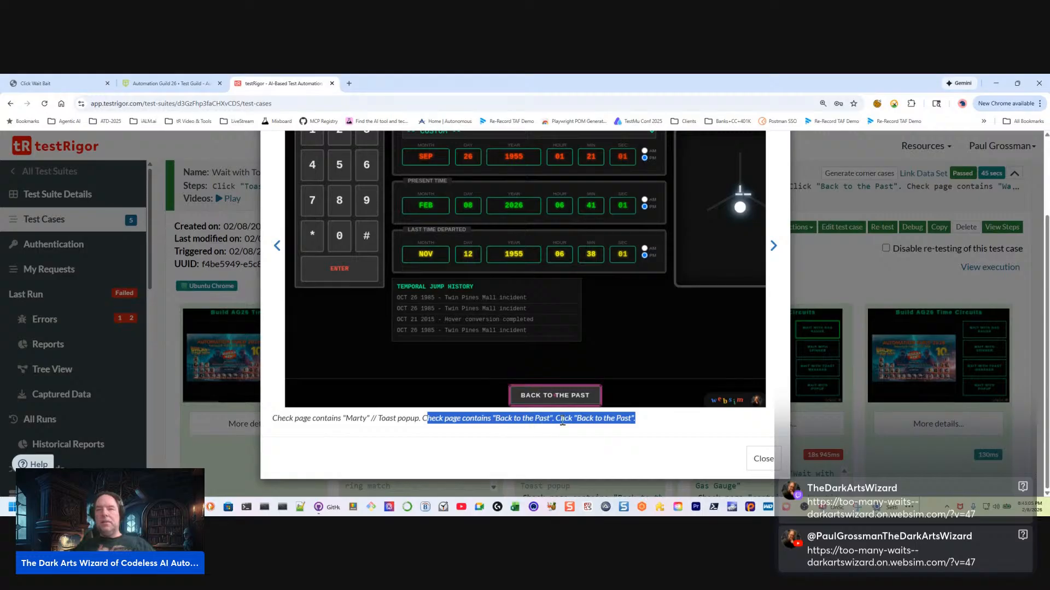
pyautogui.moveTo(372, 419); pyautogui.dragTo(230, 425)
pyautogui.scroll(1, 615, 340)
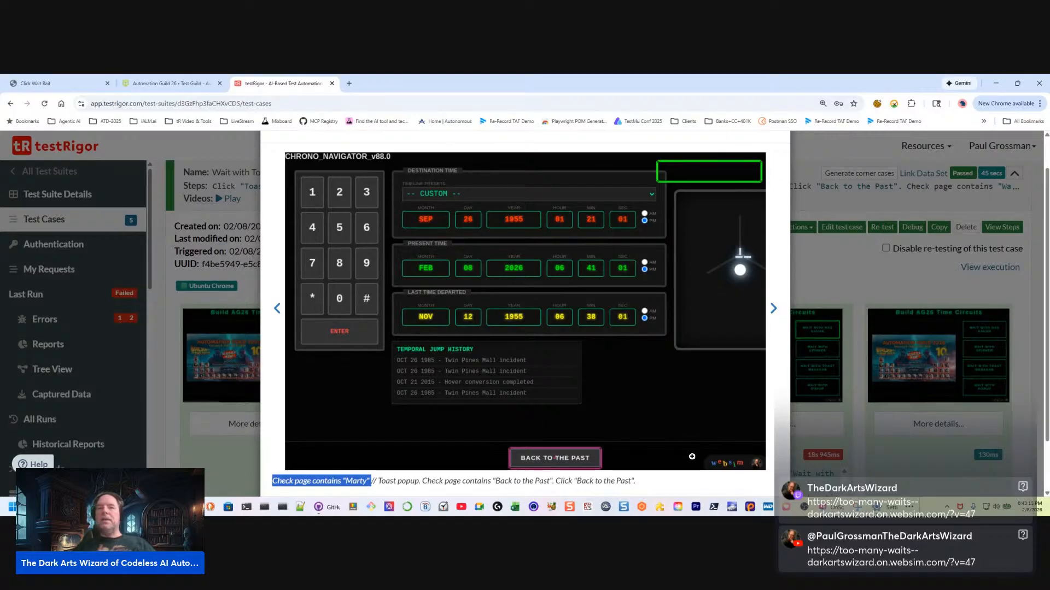
pyautogui.moveTo(678, 486); pyautogui.dragTo(274, 487)
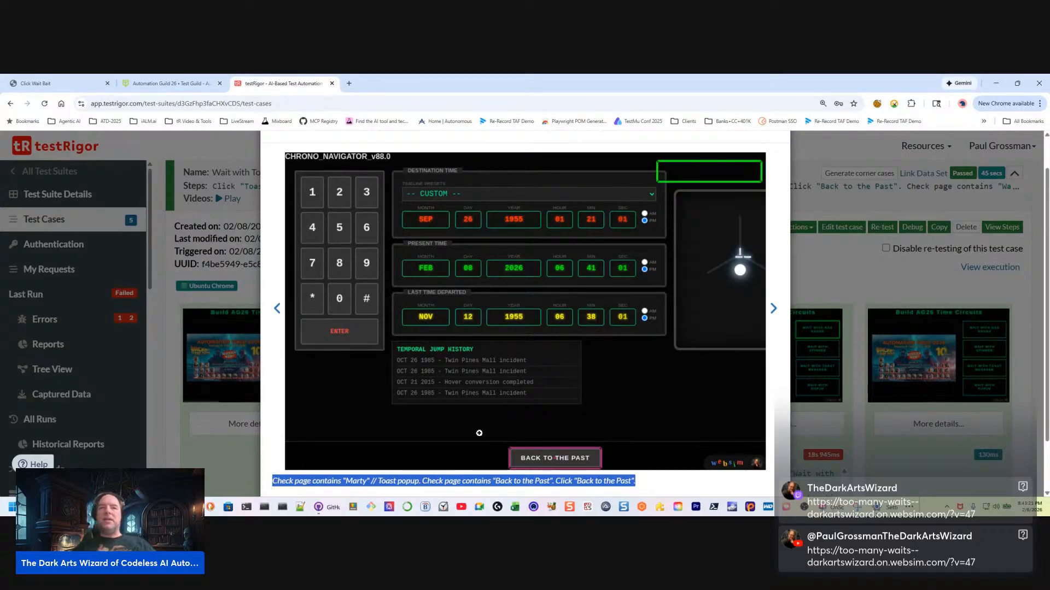
pyautogui.click(436, 486)
pyautogui.moveTo(422, 483); pyautogui.dragTo(675, 487)
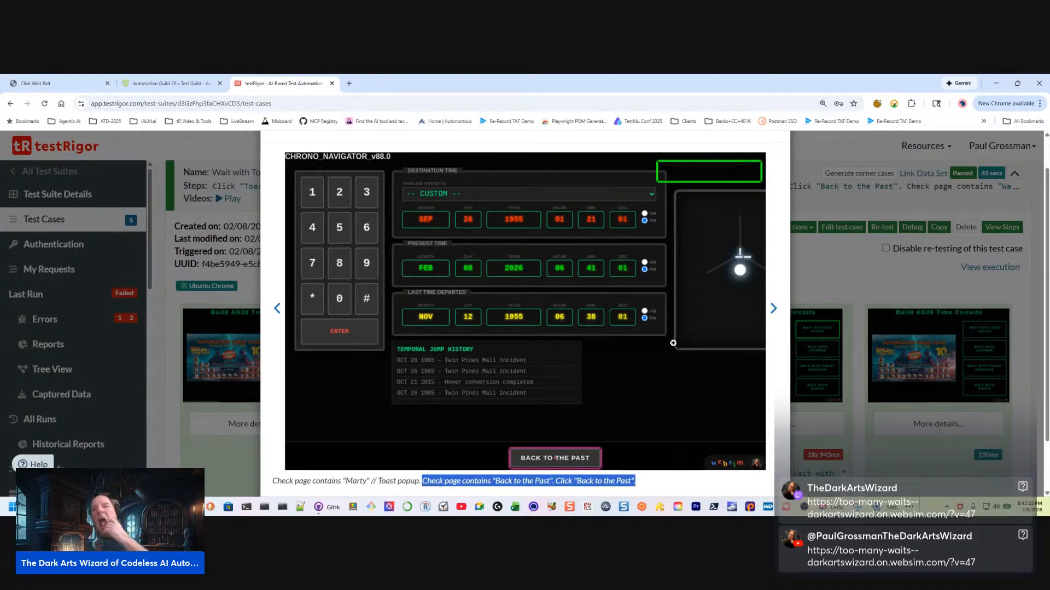
# Compare Screenshot 3 with its caption, highlighting each command plus the words "Marty" and "Back to the Past", and close the screenshot
pyautogui.scroll(-2, 677, 459)
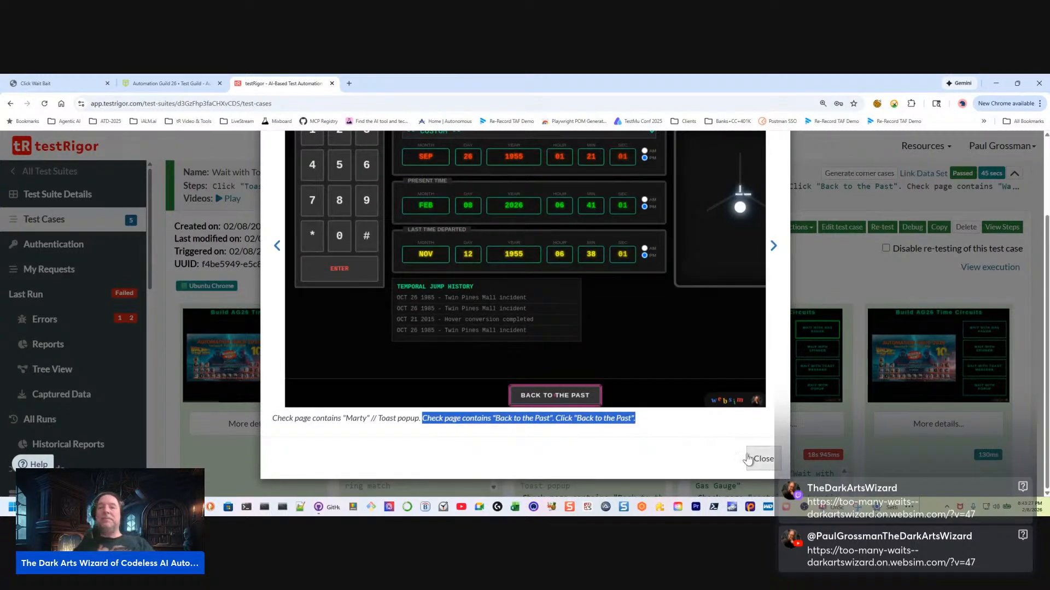
pyautogui.scroll(1, 569, 435)
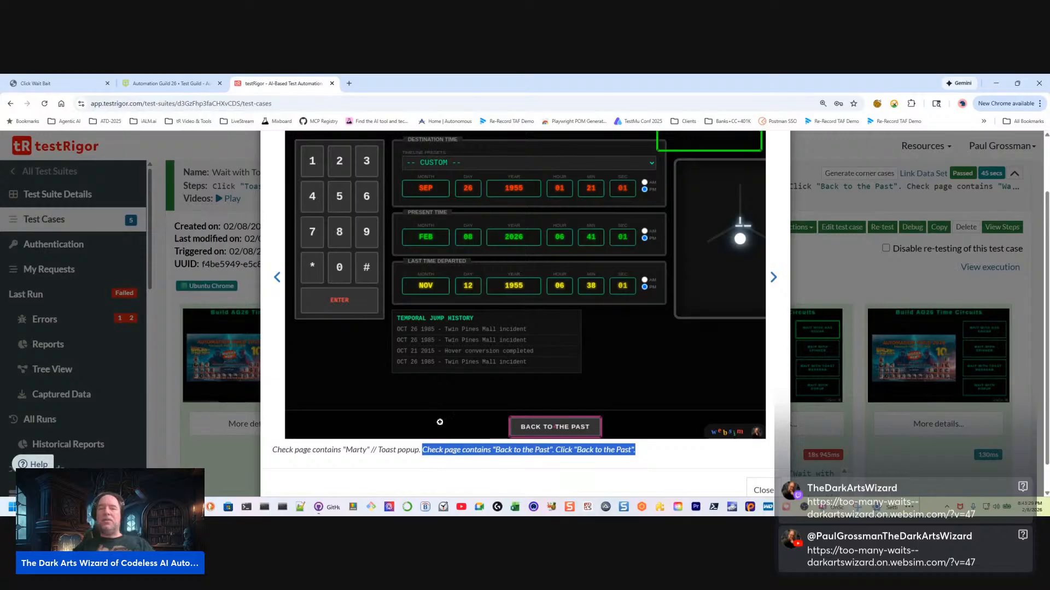
pyautogui.scroll(2, 691, 353)
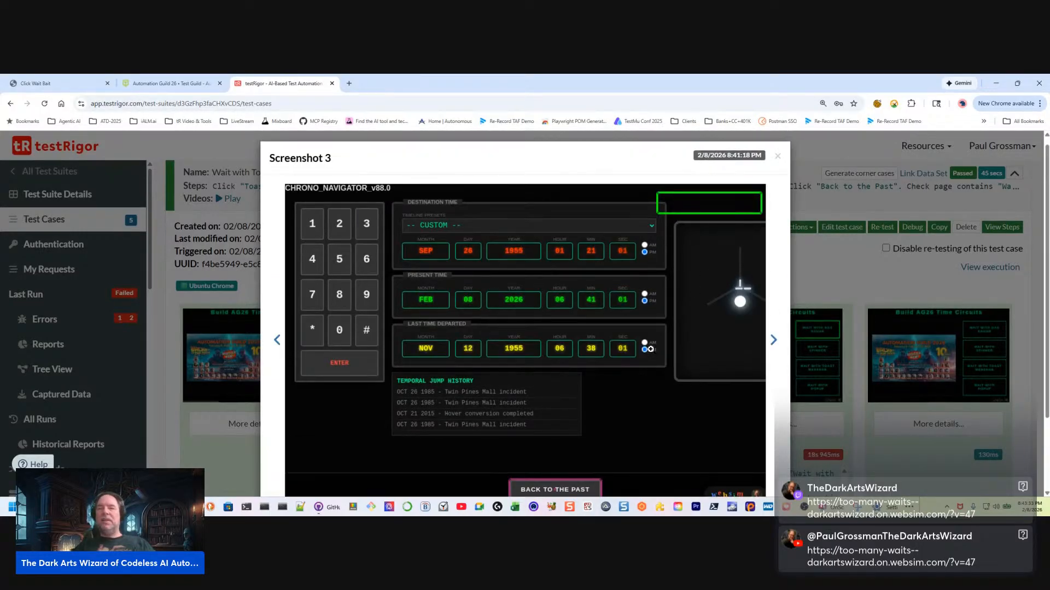
pyautogui.scroll(-3, 668, 423)
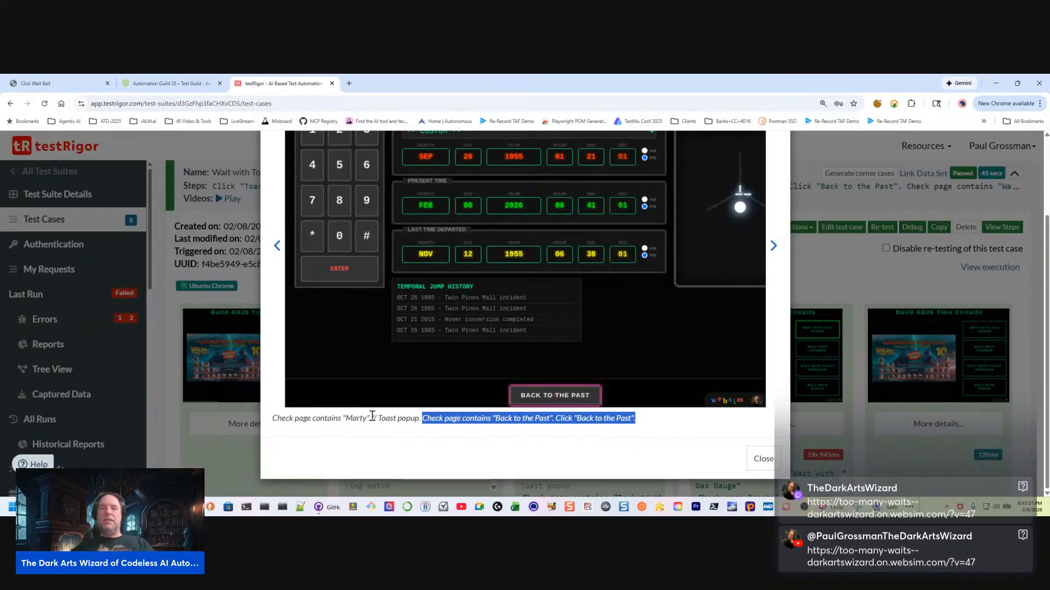
pyautogui.moveTo(372, 418); pyautogui.dragTo(253, 415)
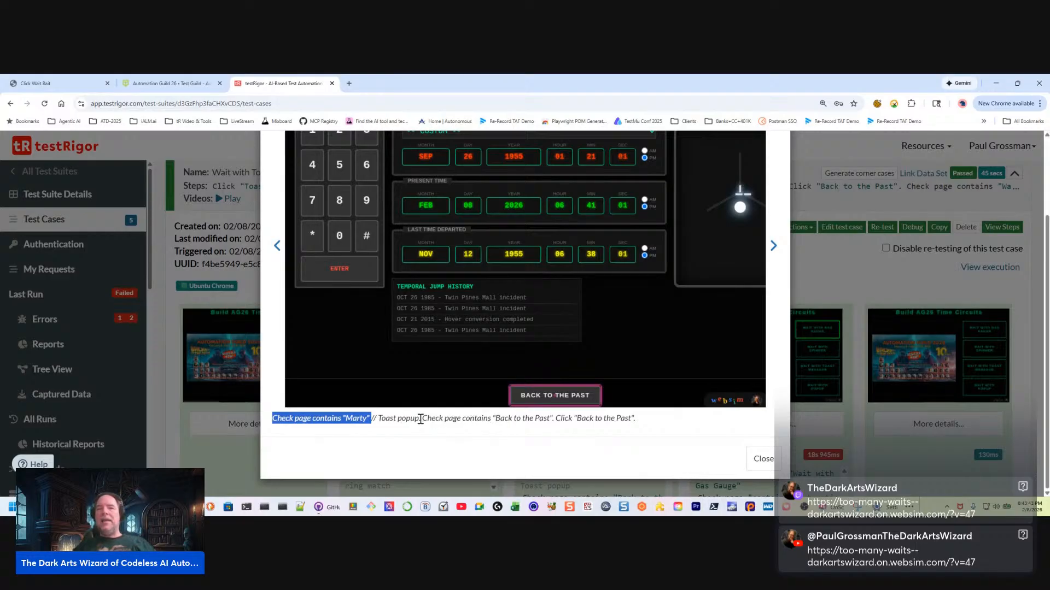
pyautogui.moveTo(420, 419); pyautogui.dragTo(690, 421)
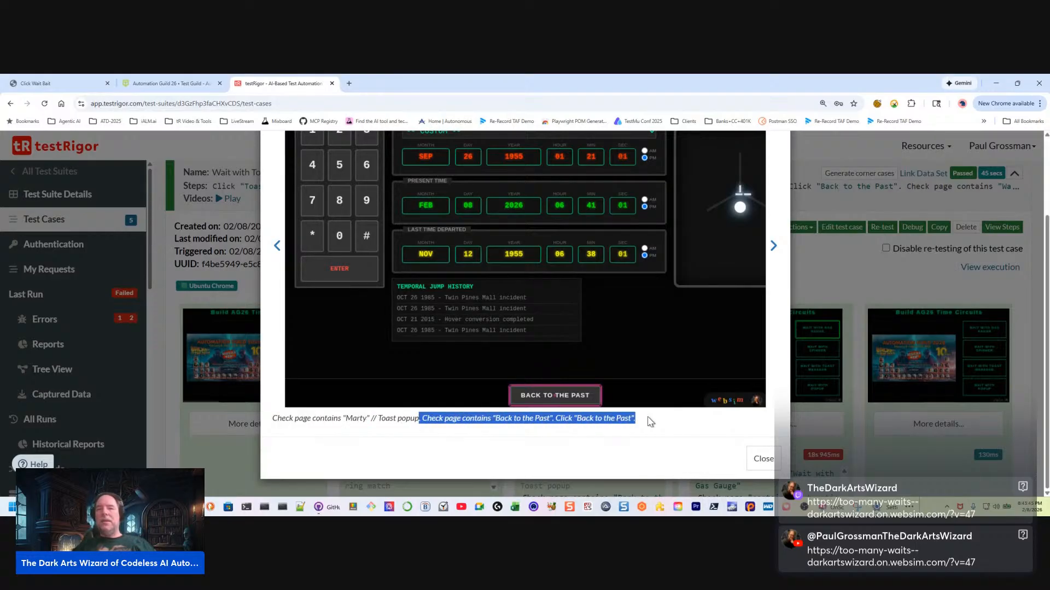
pyautogui.click(552, 421)
pyautogui.moveTo(553, 420); pyautogui.dragTo(666, 419)
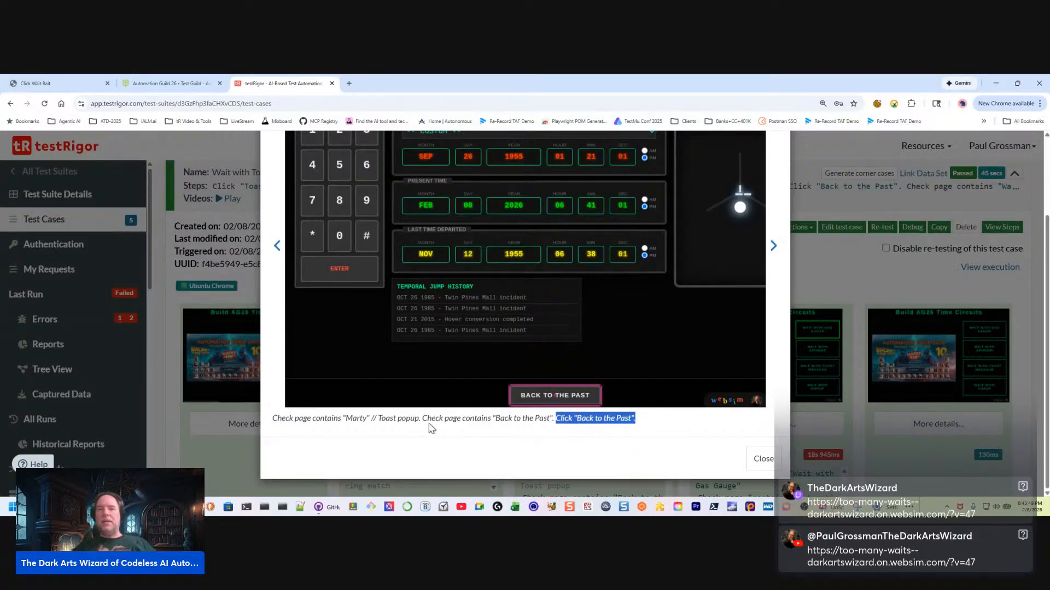
pyautogui.doubleClick(361, 419)
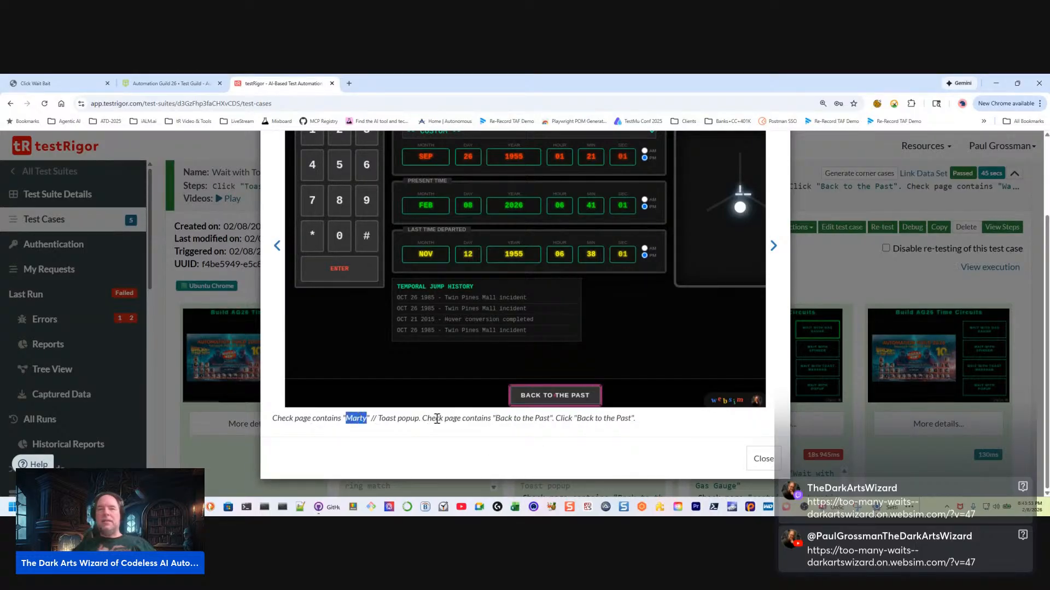
pyautogui.doubleClick(509, 419)
pyautogui.moveTo(577, 419); pyautogui.dragTo(646, 421)
pyautogui.click(763, 459)
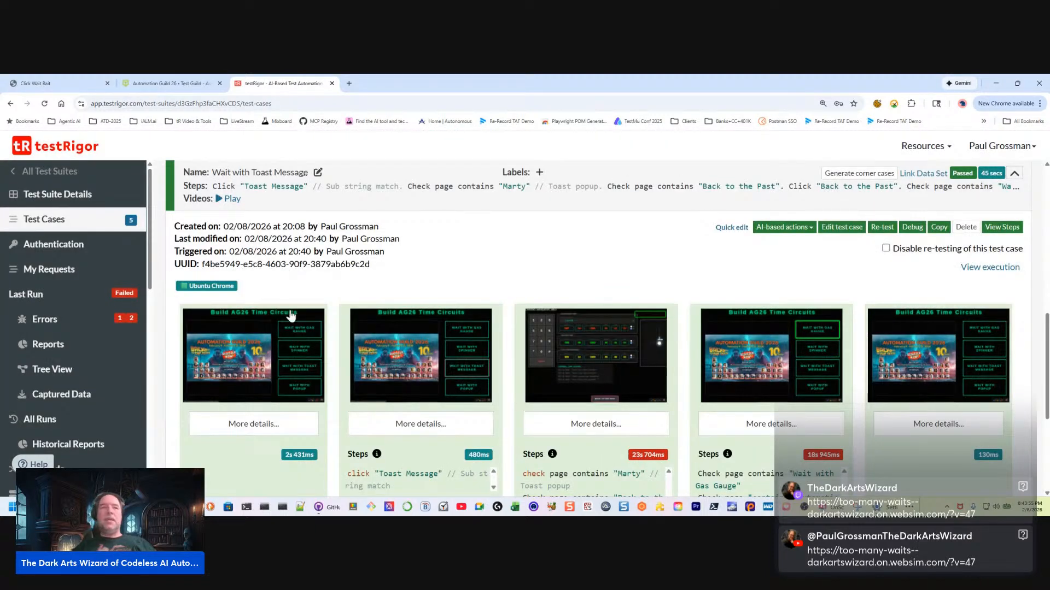
# Replay the Wait with Toast Message run video from about 0:18, pausing at the "Marty, we have to go back!" toast at 0:20 before resuming
pyautogui.click(229, 199)
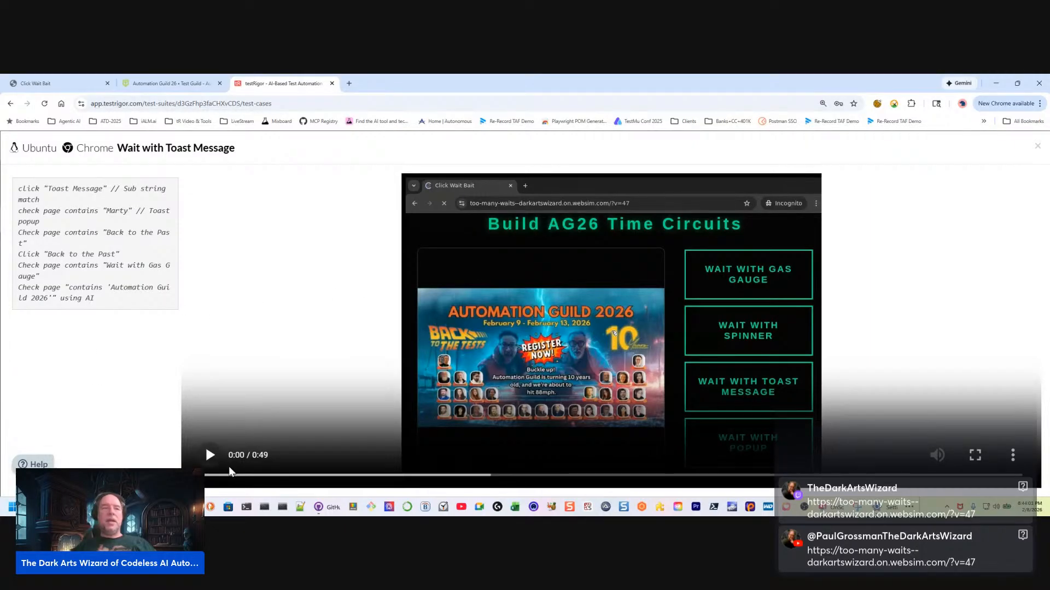
pyautogui.click(206, 460)
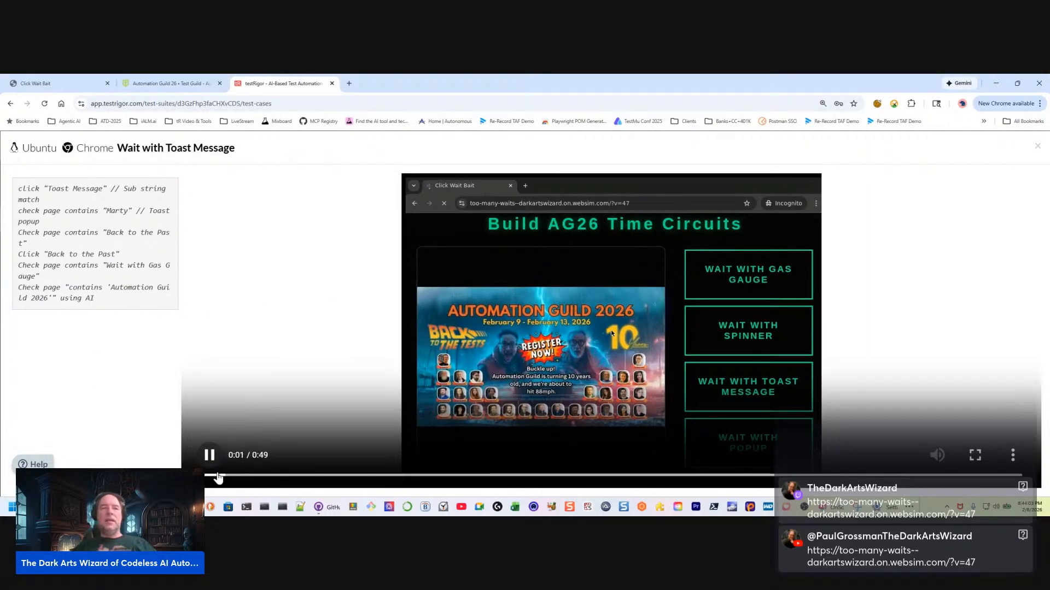
pyautogui.click(266, 476)
pyautogui.moveTo(269, 484); pyautogui.dragTo(541, 482)
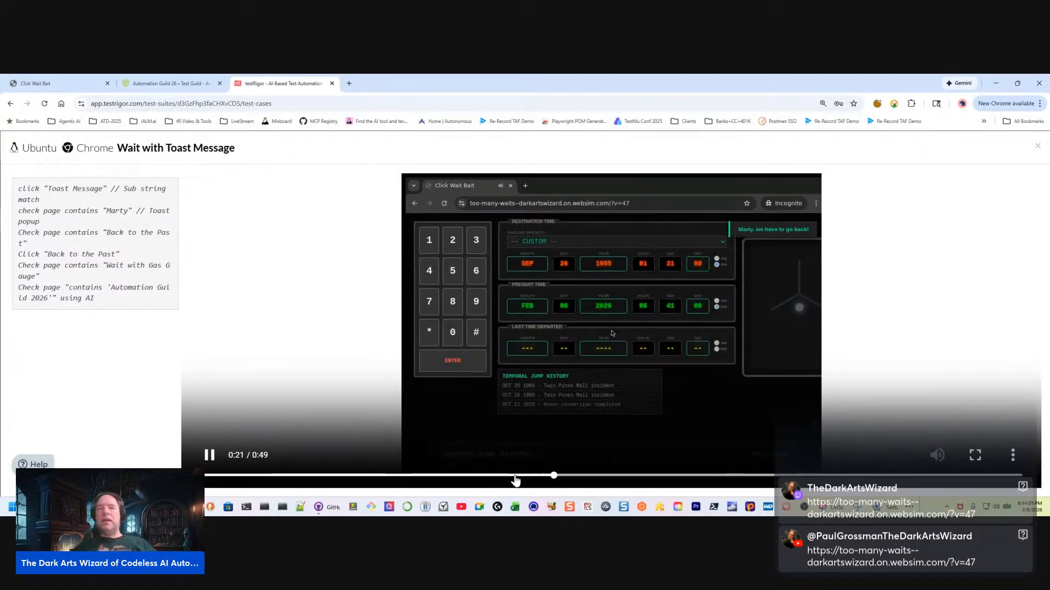
pyautogui.click(510, 478)
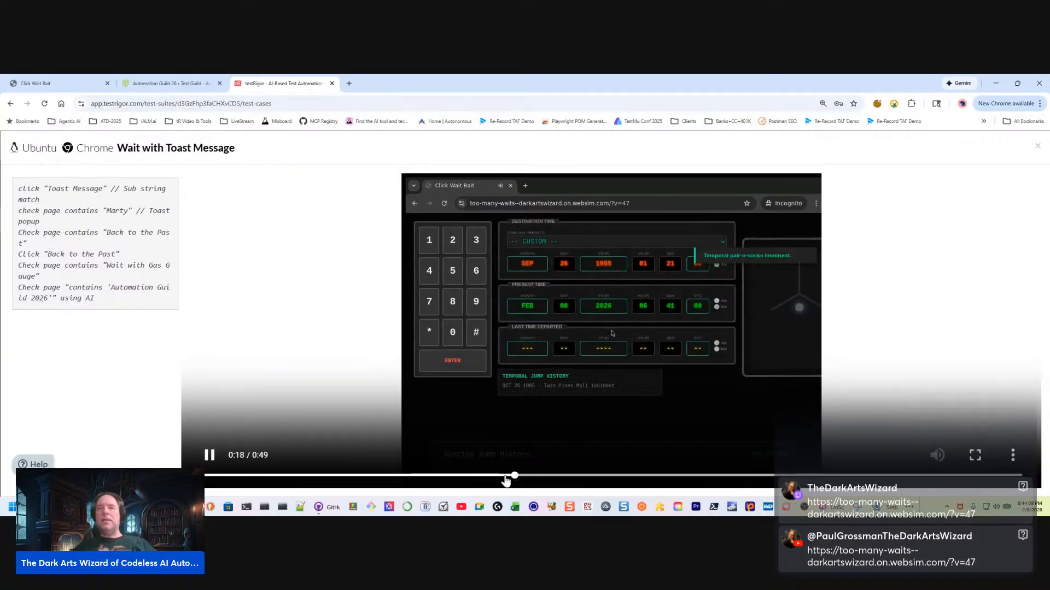
pyautogui.click(208, 458)
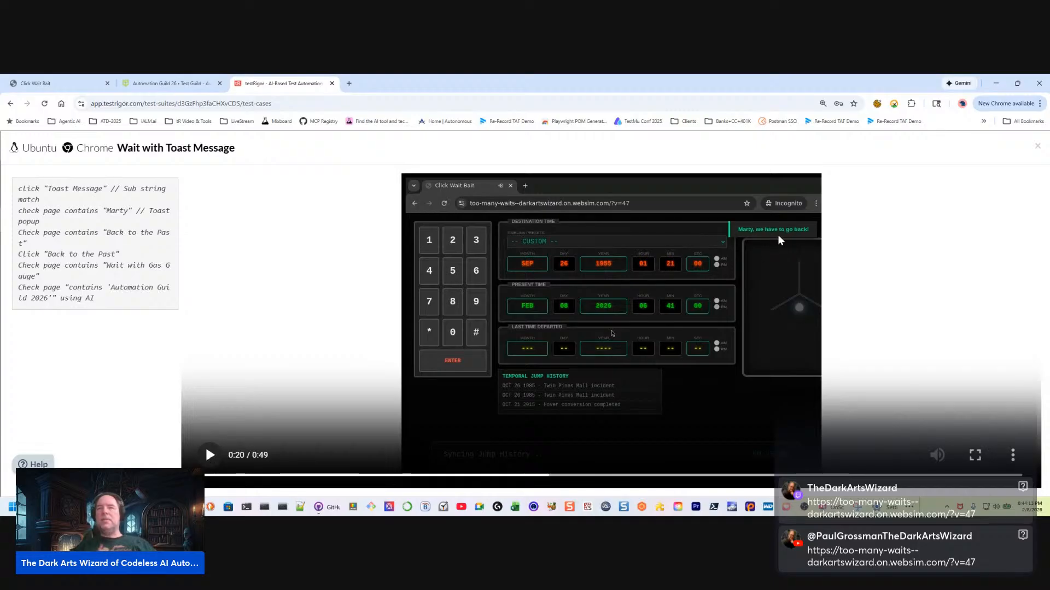
pyautogui.click(210, 455)
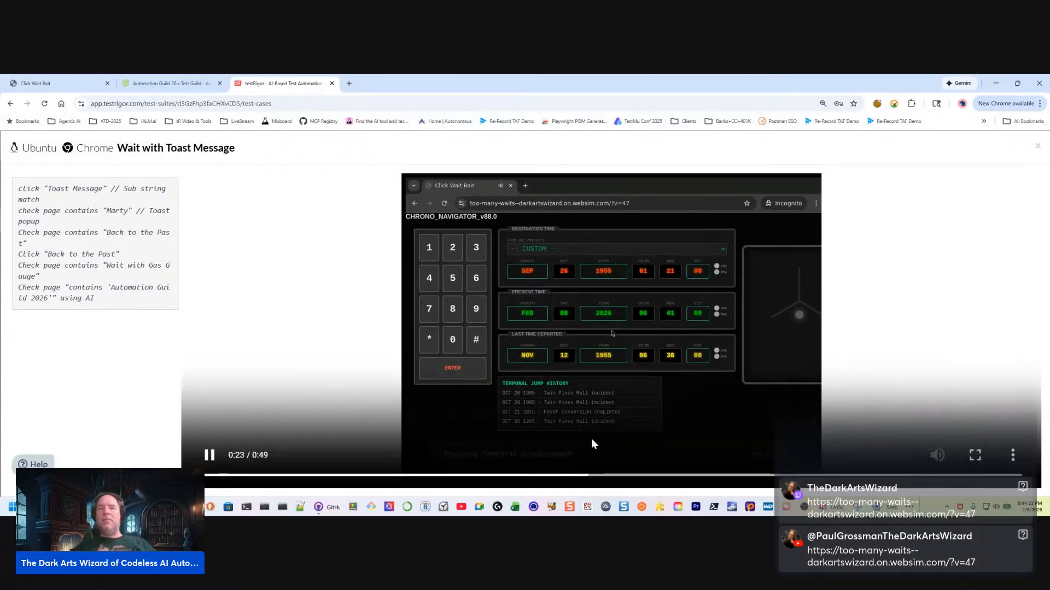
# Skip the run video ahead to 0:30, pause it at 0:31 and 0:36 to inspect the page's return, and close it
pyautogui.moveTo(621, 476); pyautogui.dragTo(694, 476)
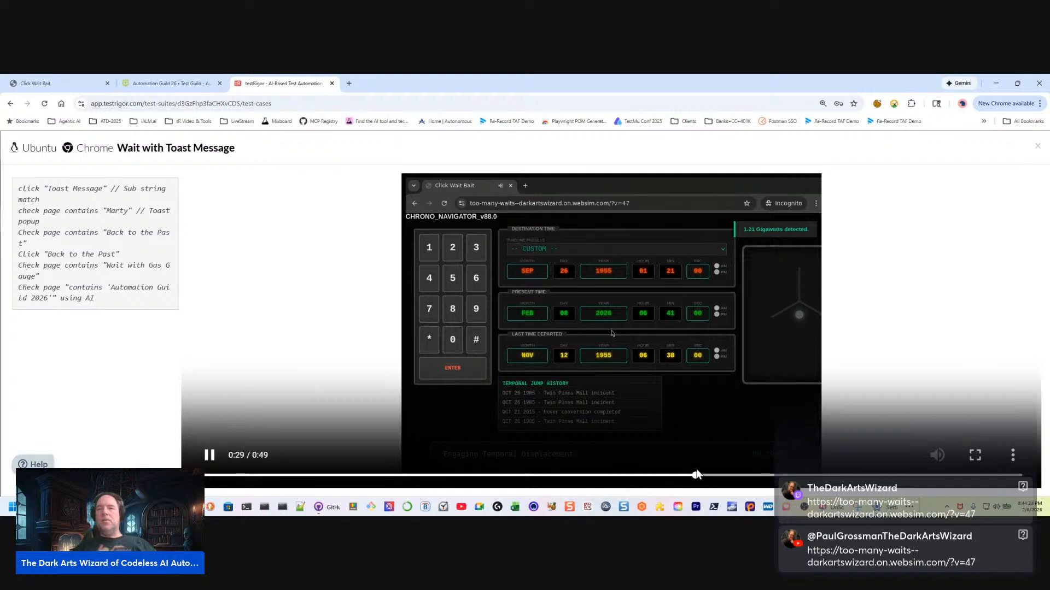
pyautogui.click(202, 458)
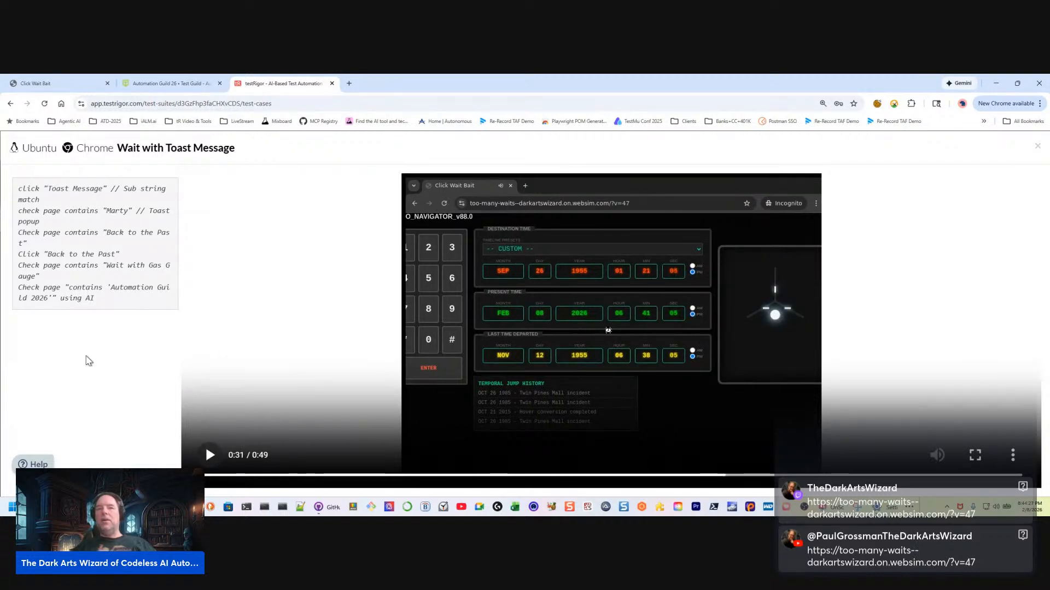
pyautogui.click(207, 455)
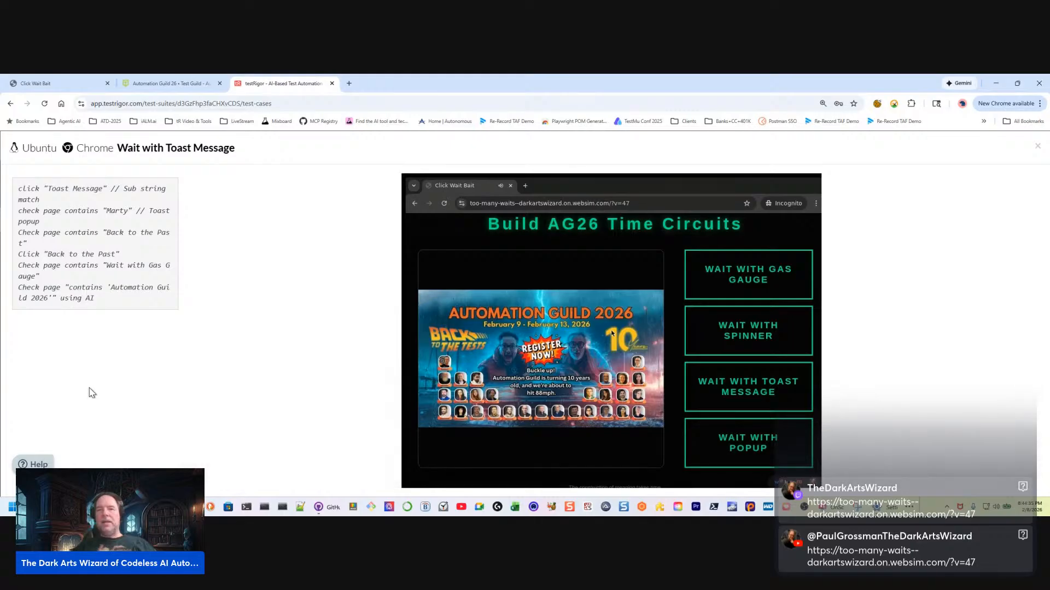
pyautogui.click(310, 382)
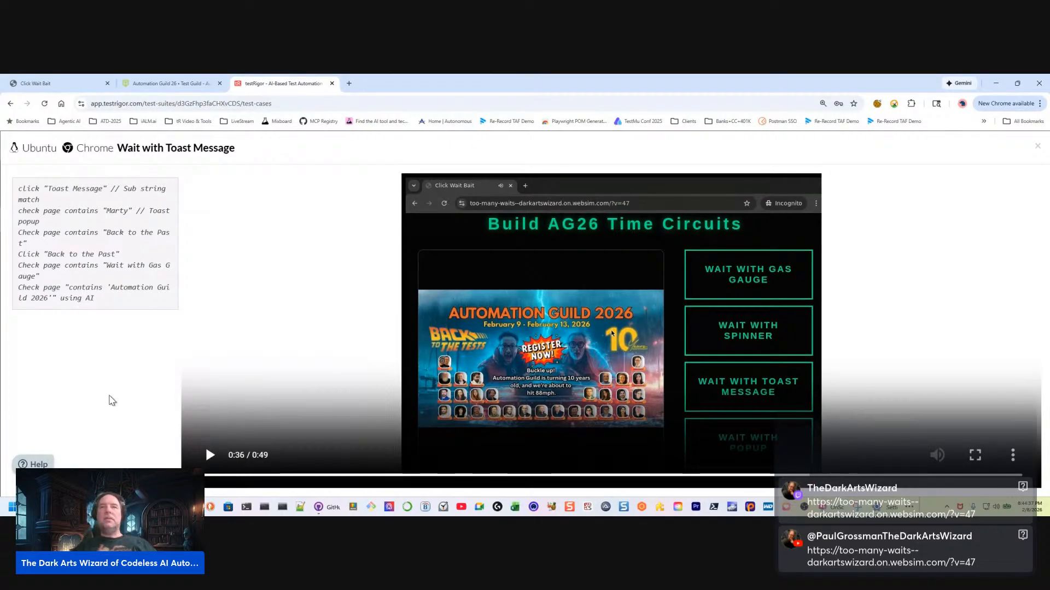
pyautogui.click(1037, 146)
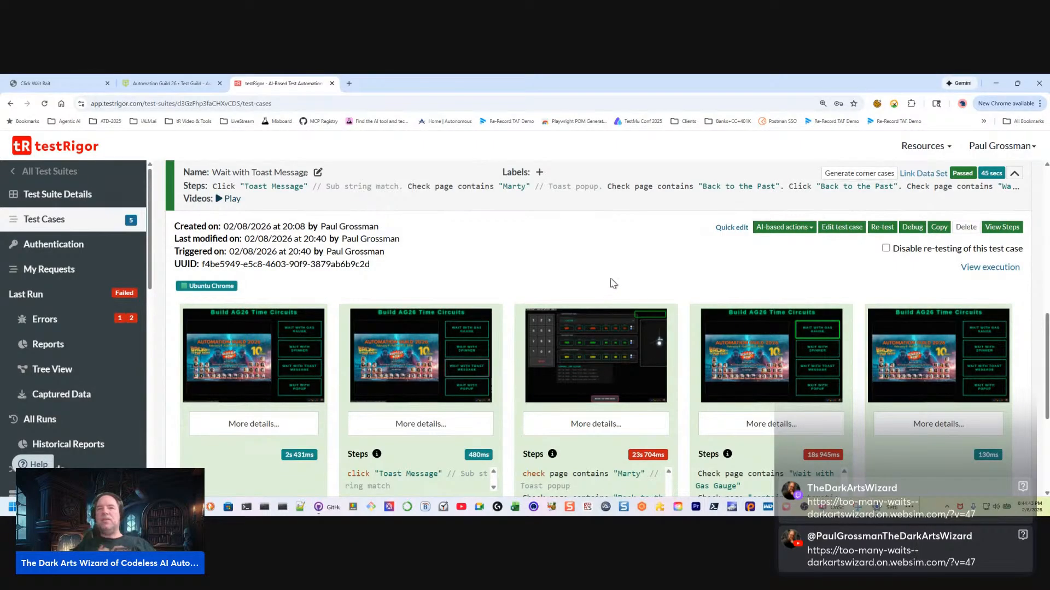
# Open the test suite's settings and review its General, AI and Authentication sections
pyautogui.scroll(-6, 49, 363)
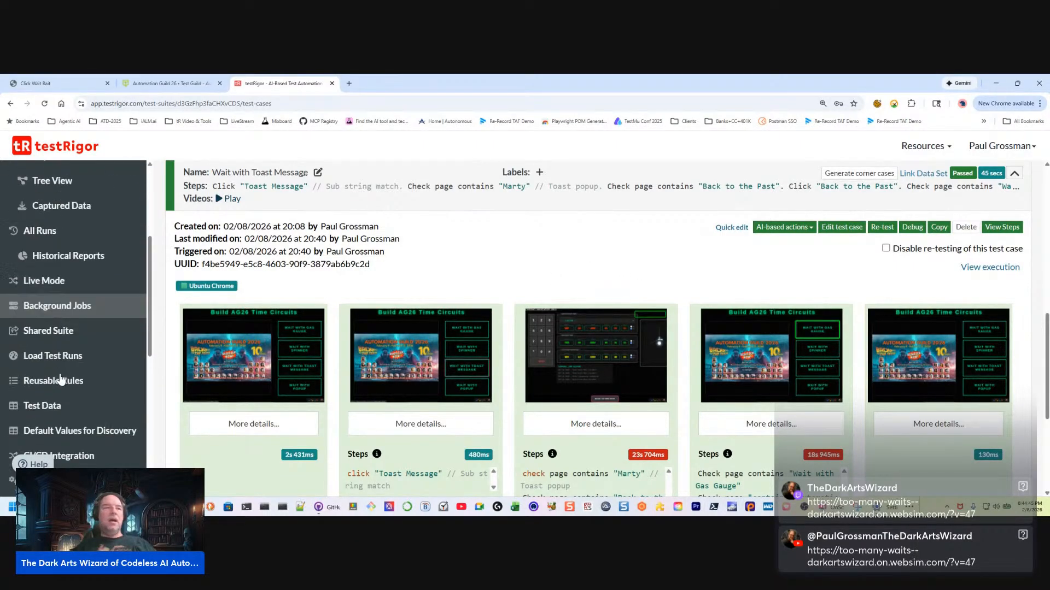
pyautogui.click(40, 355)
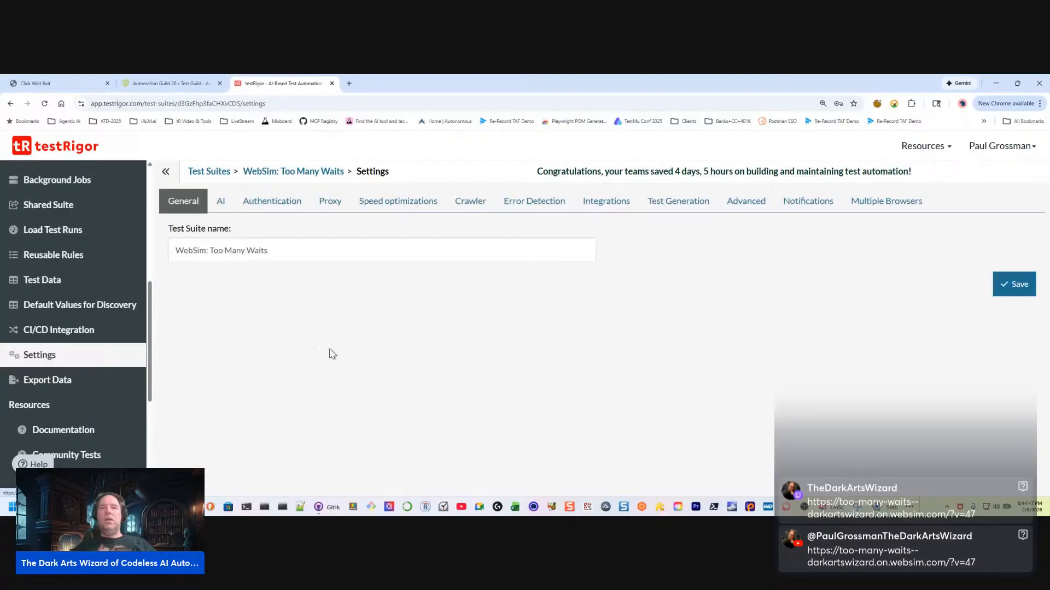
pyautogui.click(219, 201)
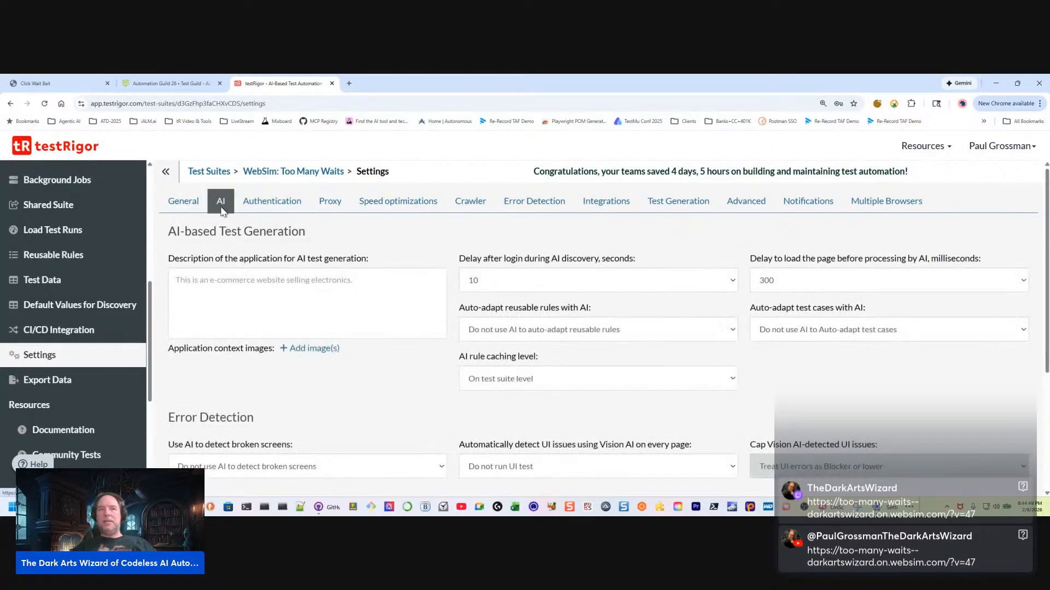
pyautogui.click(184, 211)
pyautogui.click(262, 201)
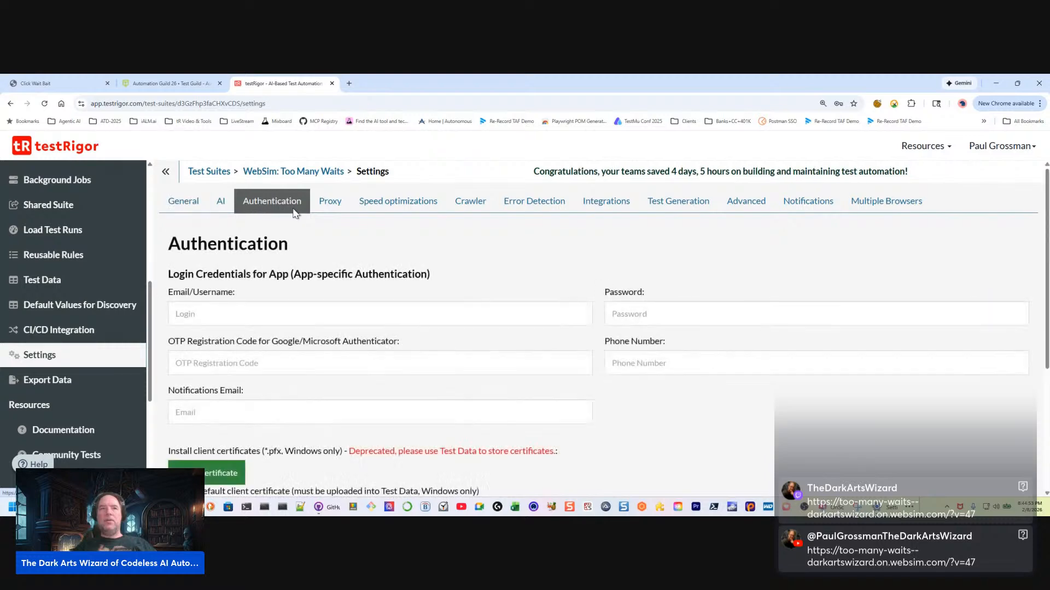
pyautogui.scroll(-2, 481, 323)
pyautogui.scroll(-2, 511, 382)
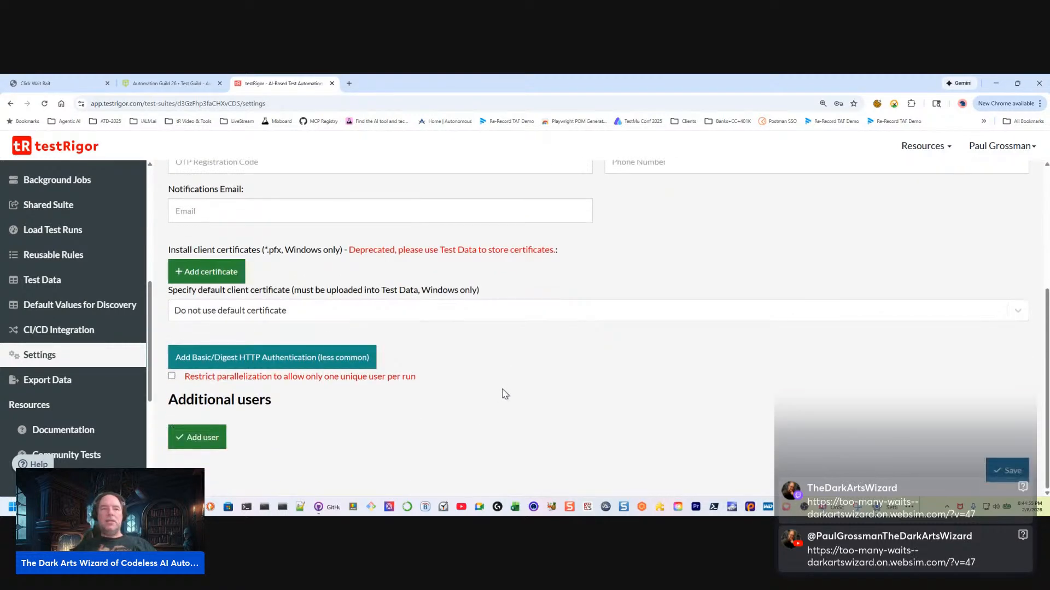
pyautogui.scroll(4, 413, 303)
pyautogui.scroll(2, 381, 216)
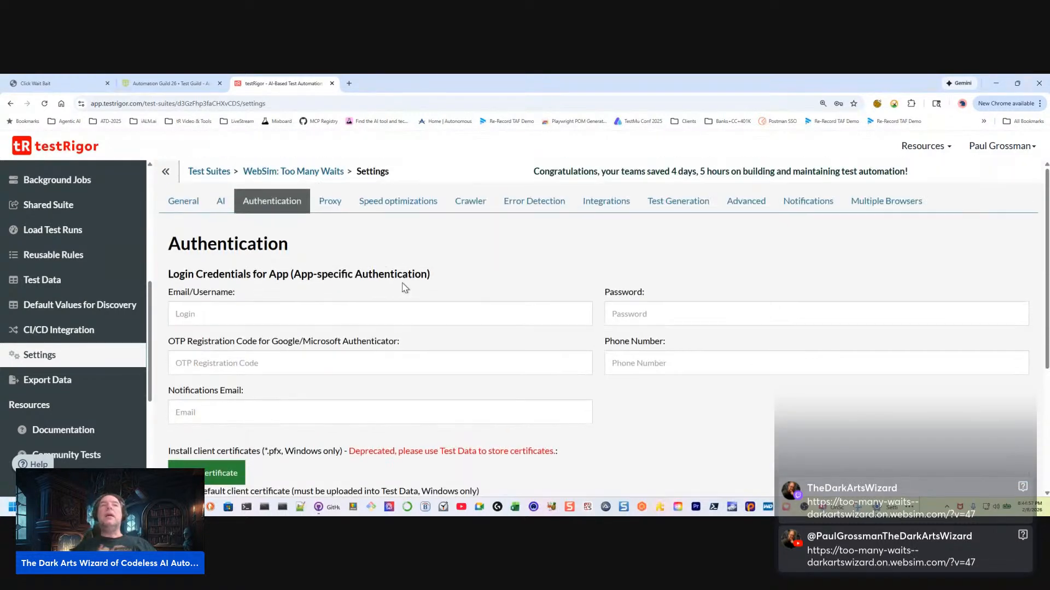
# Review the Proxy and Speed optimizations settings and search the page for "combin"
pyautogui.click(330, 201)
pyautogui.click(392, 201)
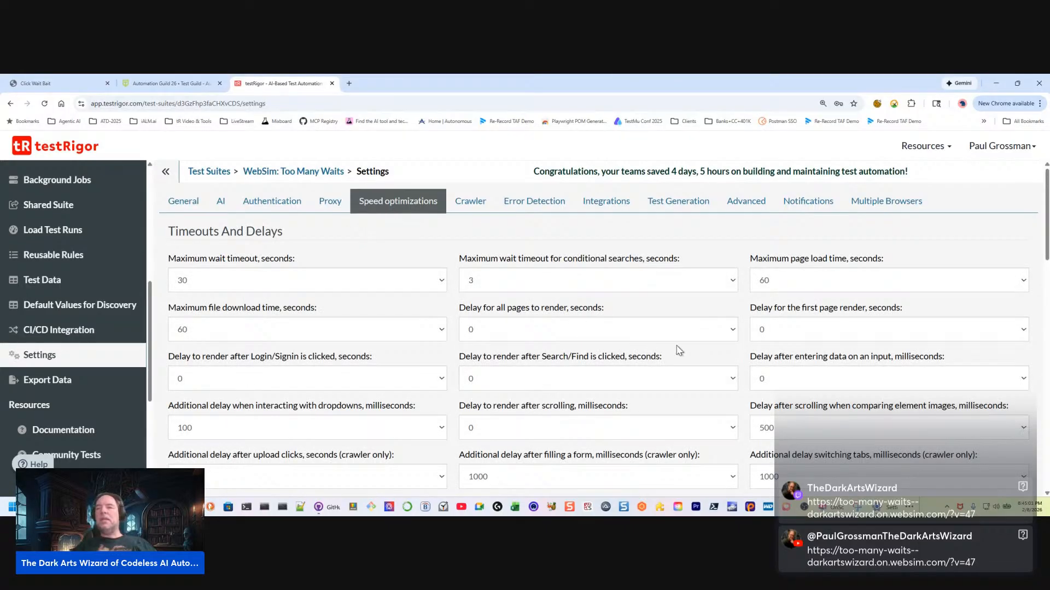
pyautogui.scroll(-3, 679, 351)
pyautogui.scroll(1, 680, 368)
pyautogui.hotkey('ctrl', 'f')
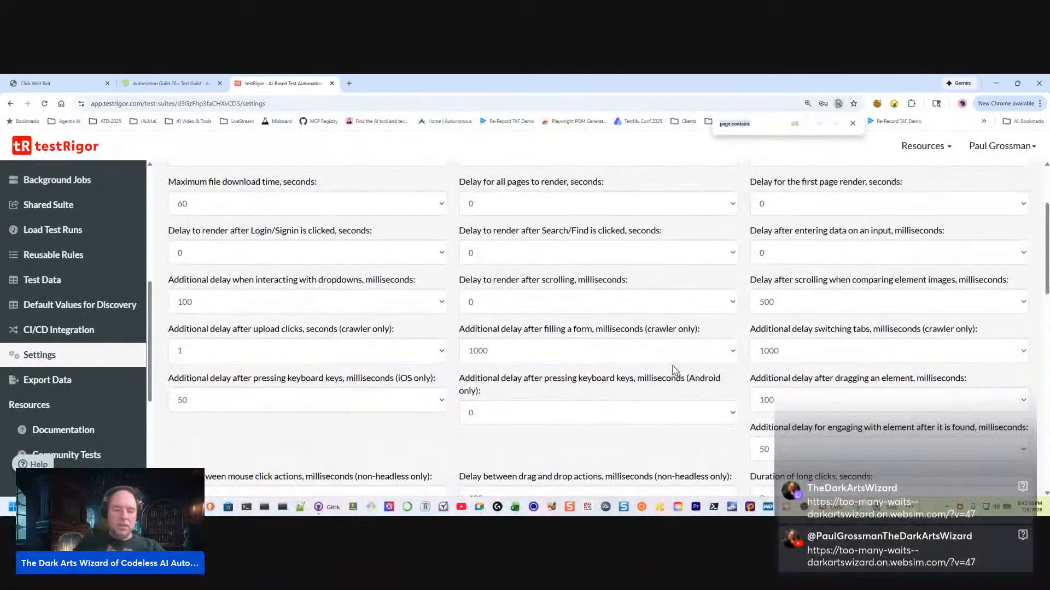
pyautogui.write('combin')
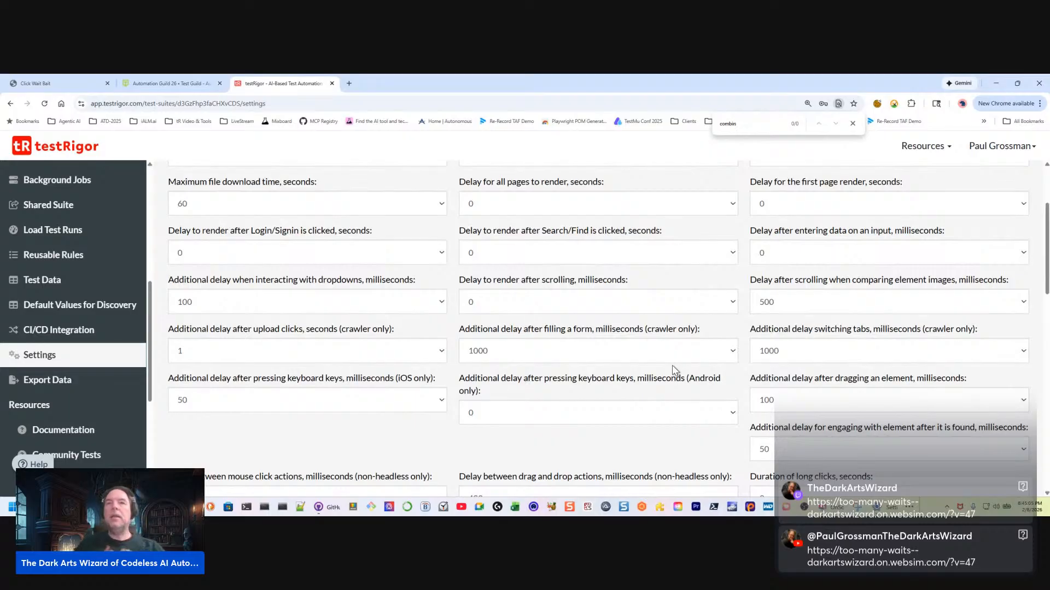
pyautogui.scroll(3, 604, 287)
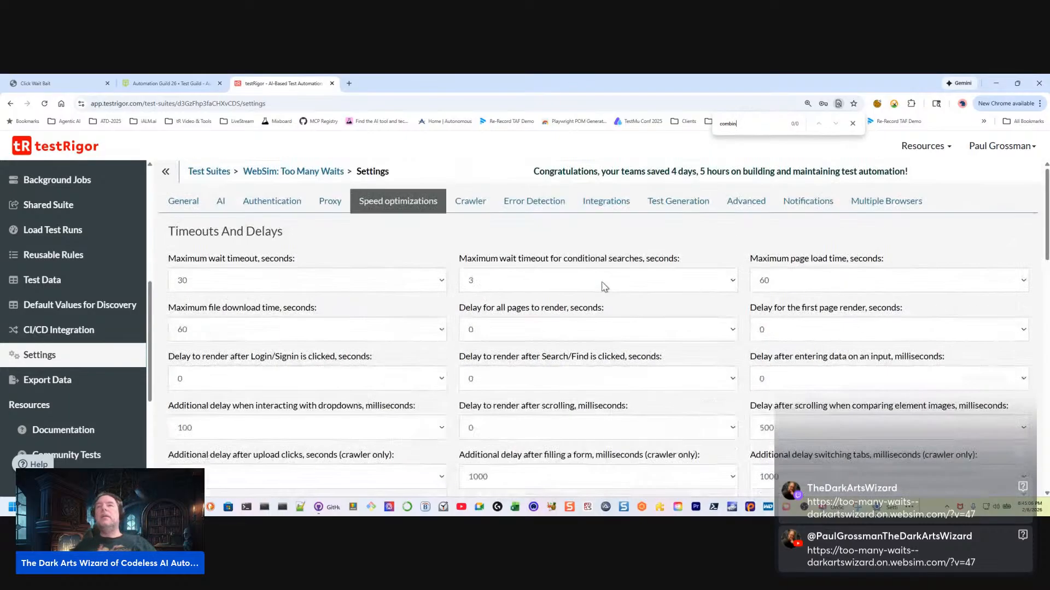
# Go through the Crawler, Error Detection, Integrations, Test Generation and Advanced settings, shortening the page search to "com" to locate Combined Steps
pyautogui.click(469, 202)
pyautogui.click(550, 211)
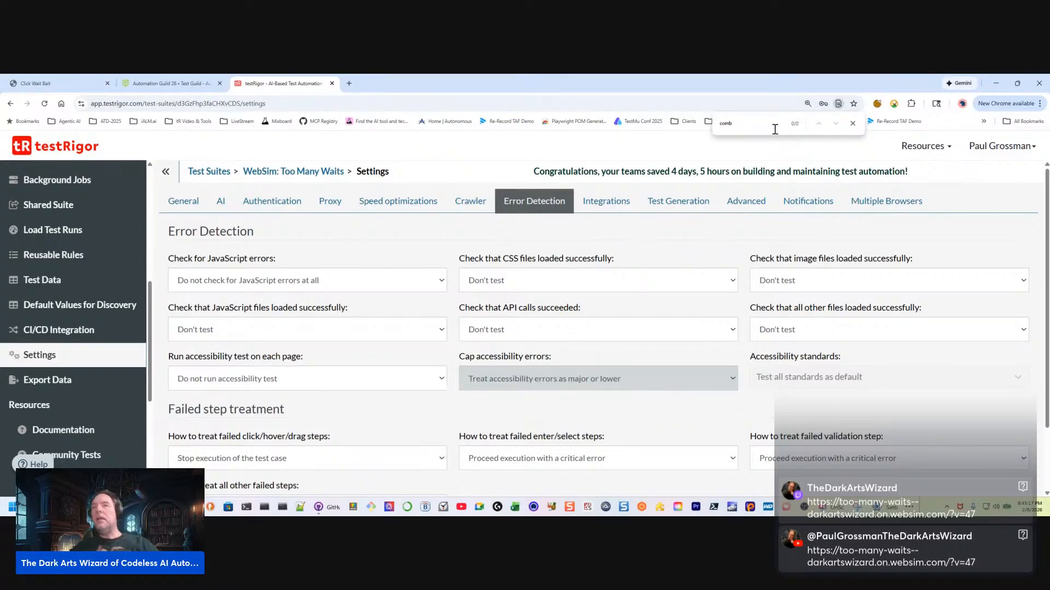
pyautogui.click(609, 201)
pyautogui.click(678, 202)
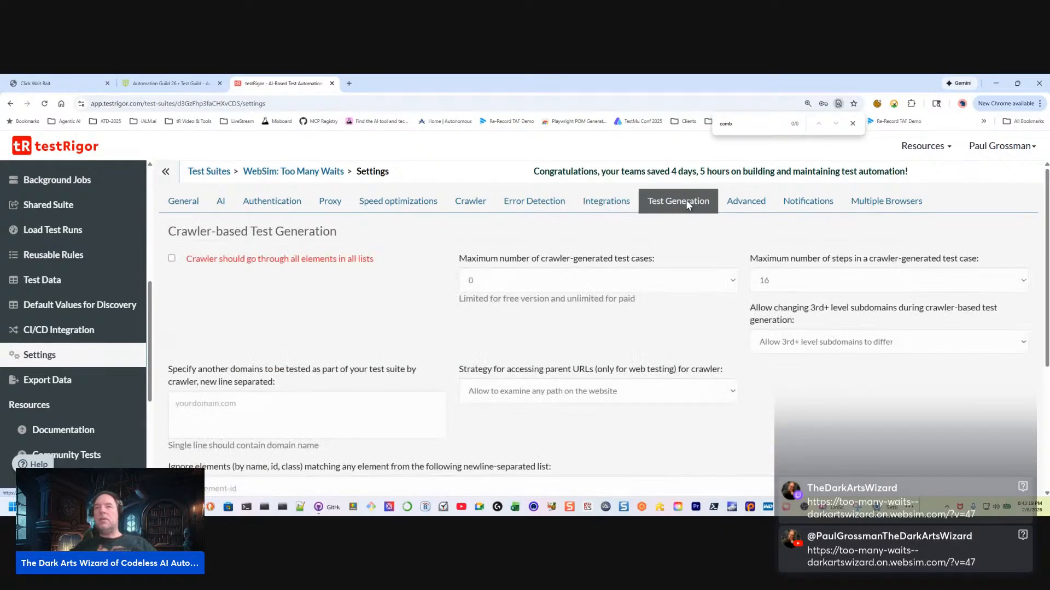
pyautogui.click(745, 202)
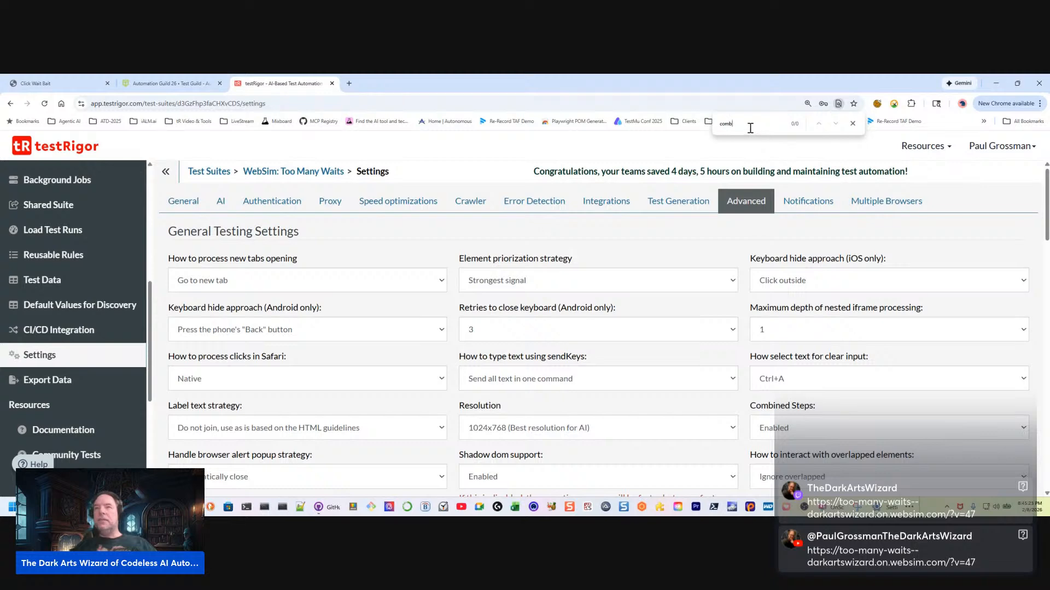
pyautogui.press('BackSpace')
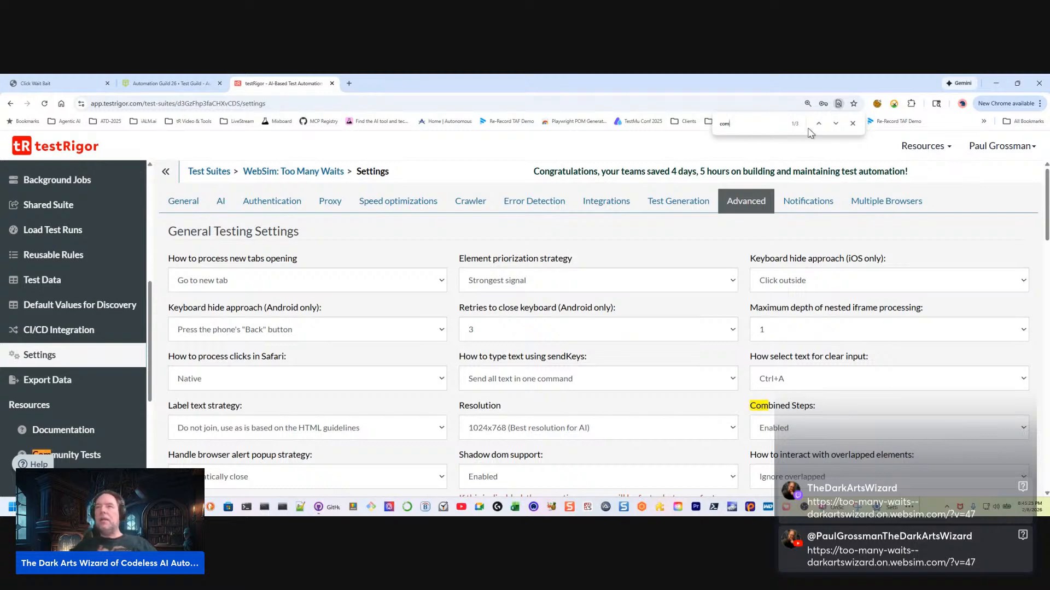
# View the Notifications and Multiple Browsers settings and end the page search
pyautogui.click(808, 200)
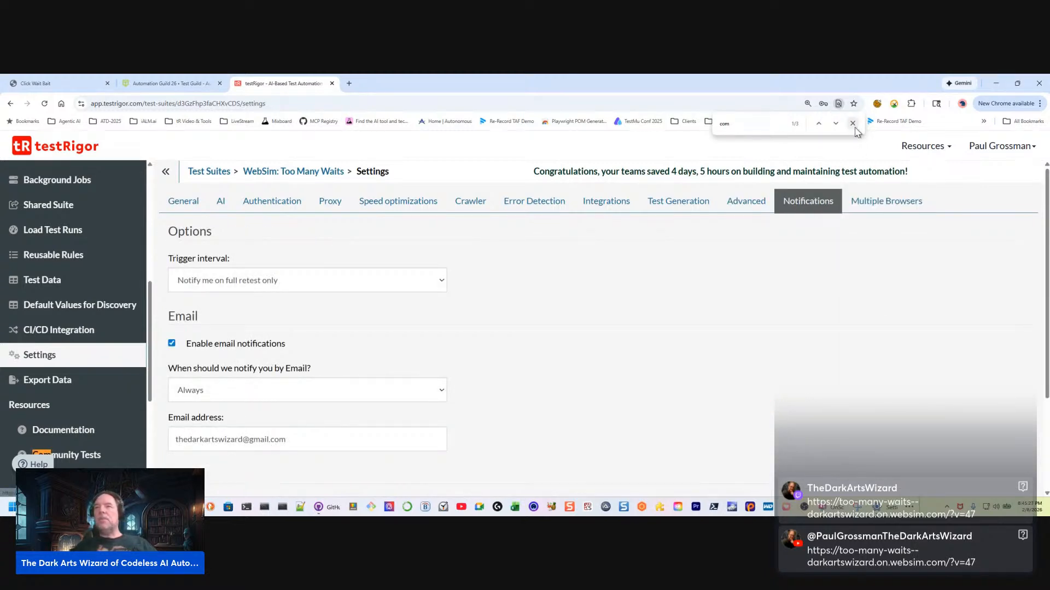
pyautogui.click(881, 198)
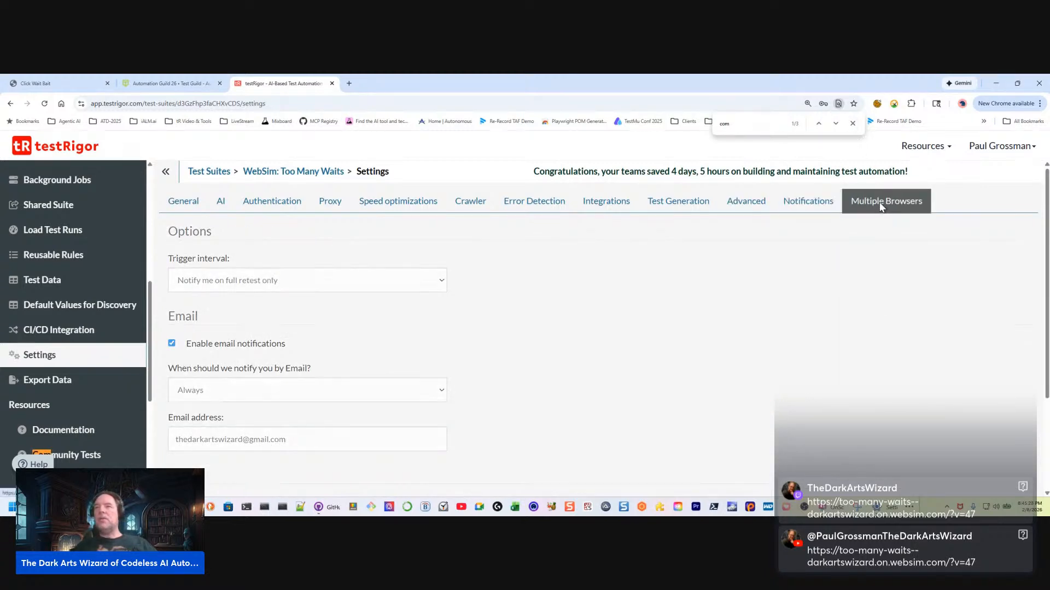
pyautogui.click(853, 123)
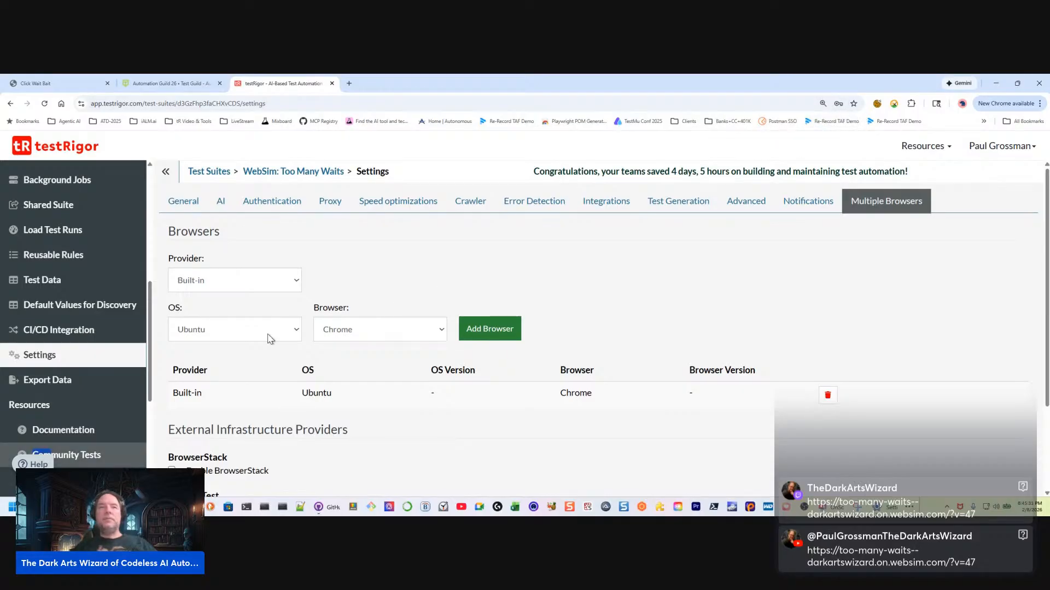
# Choose Chrome for Testing on Ubuntu as the browser, clear its version and look over the available operating system and version choices
pyautogui.click(296, 330)
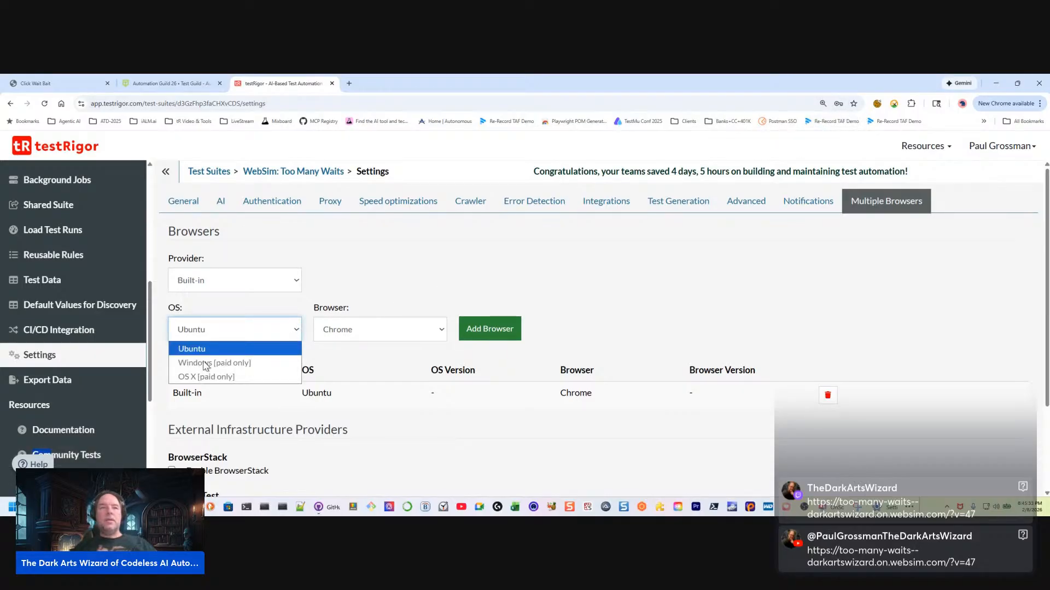
pyautogui.click(348, 335)
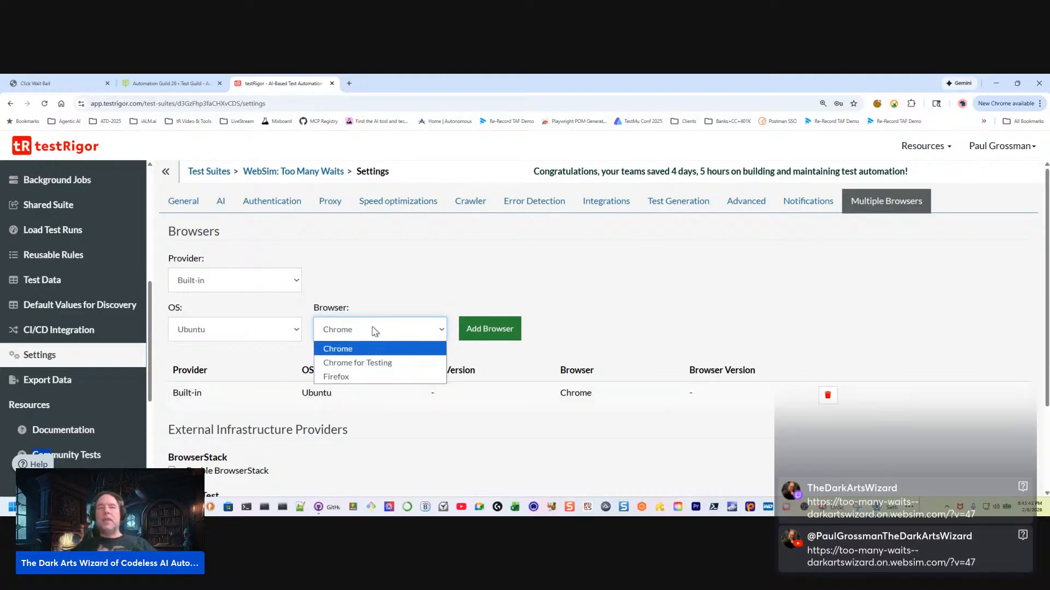
pyautogui.click(385, 363)
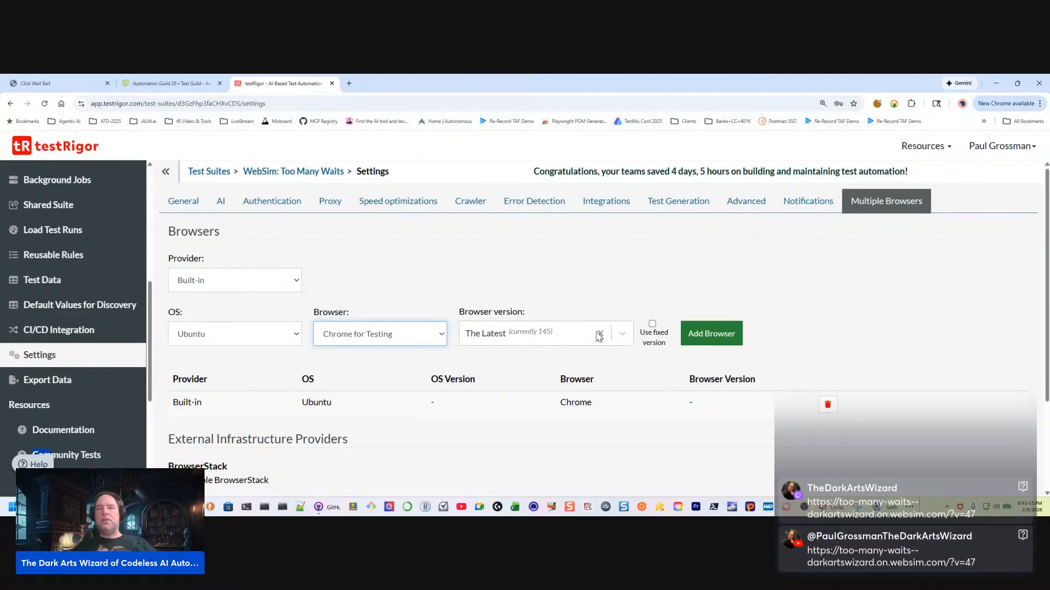
pyautogui.click(600, 334)
pyautogui.click(623, 336)
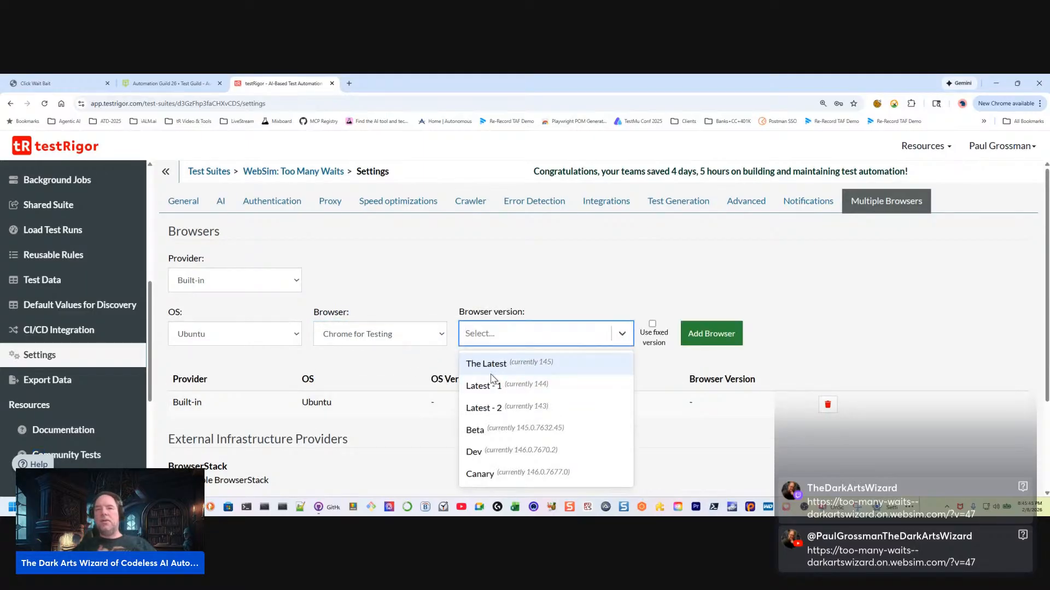
pyautogui.click(637, 300)
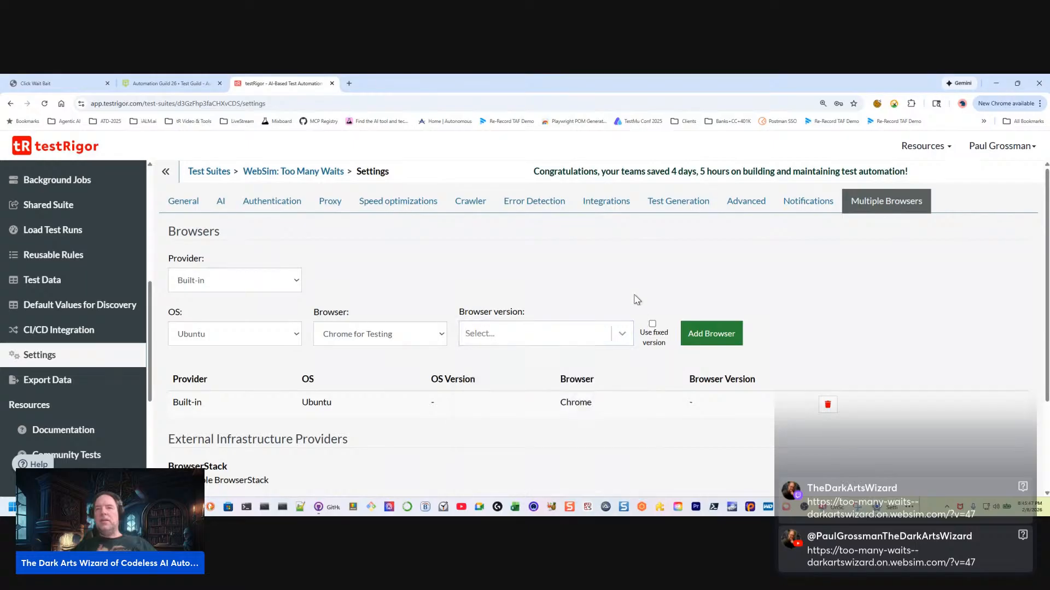
# Enable the fixed browser version, examine its numbered versions down to 115, and disable it to view the relative version choices again
pyautogui.click(652, 324)
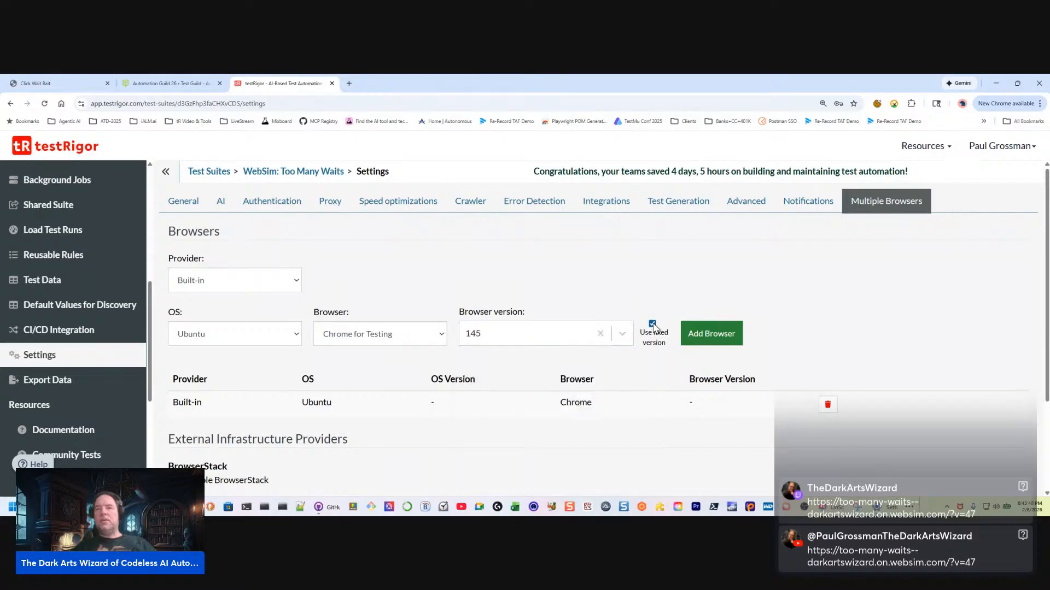
pyautogui.click(622, 334)
pyautogui.scroll(-10, 496, 391)
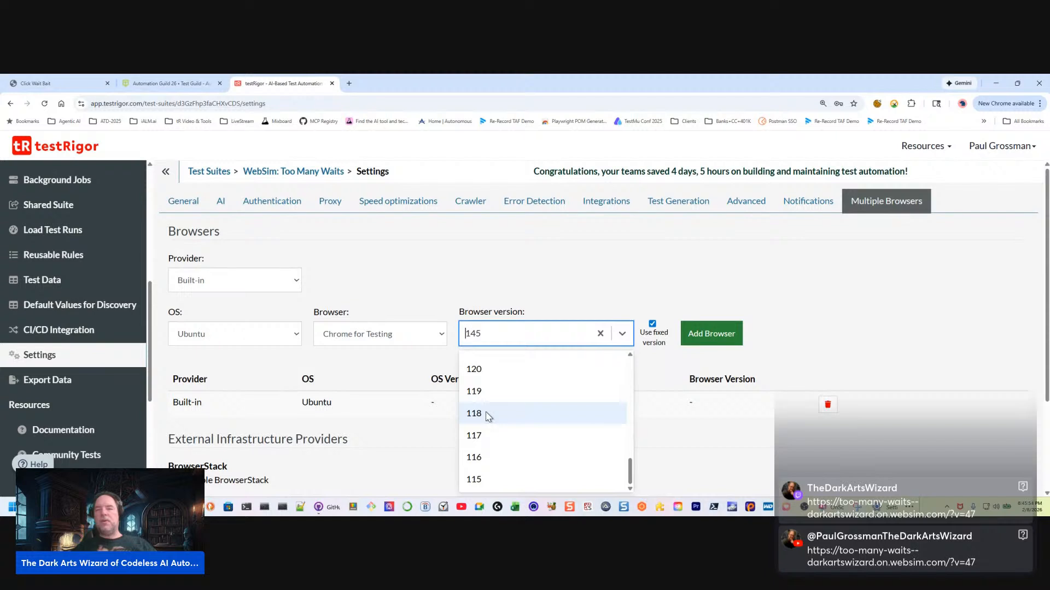
pyautogui.click(623, 334)
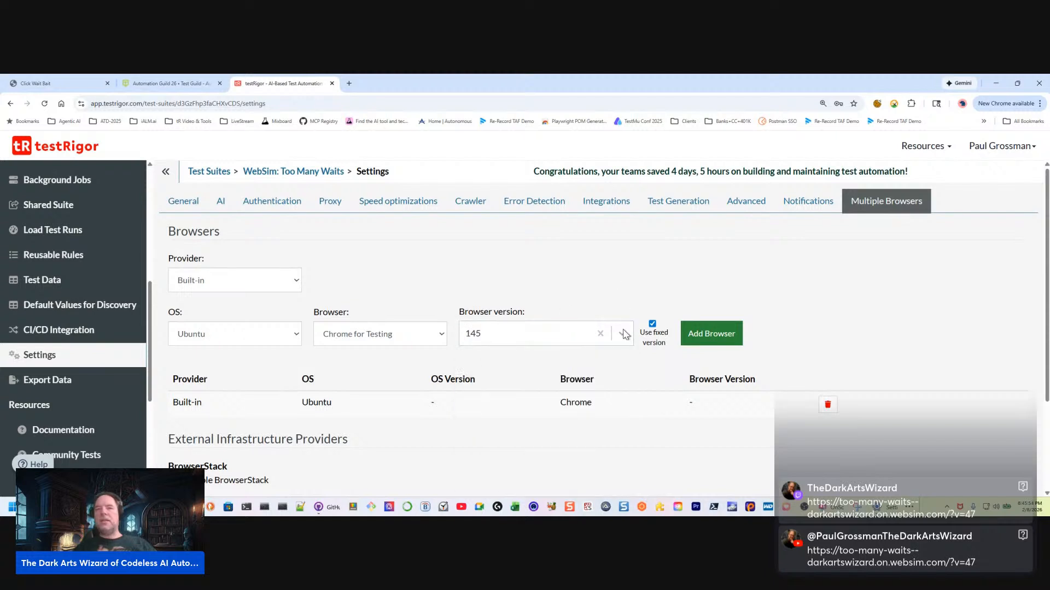
pyautogui.click(652, 325)
pyautogui.click(587, 340)
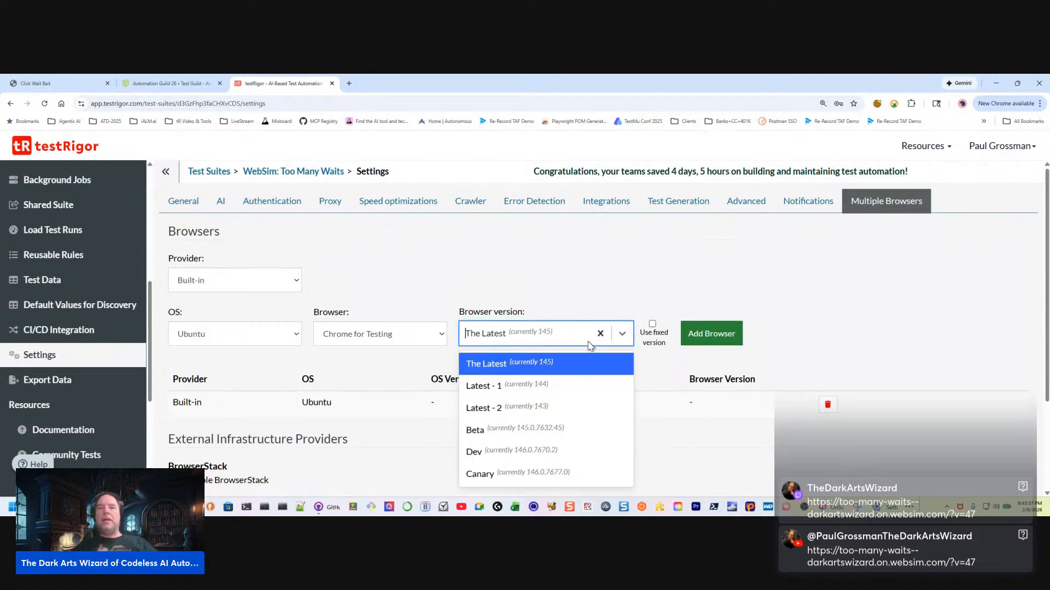
# Clear the browser version, choose Firefox as the browser and look over the browser choices
pyautogui.click(601, 335)
pyautogui.click(441, 339)
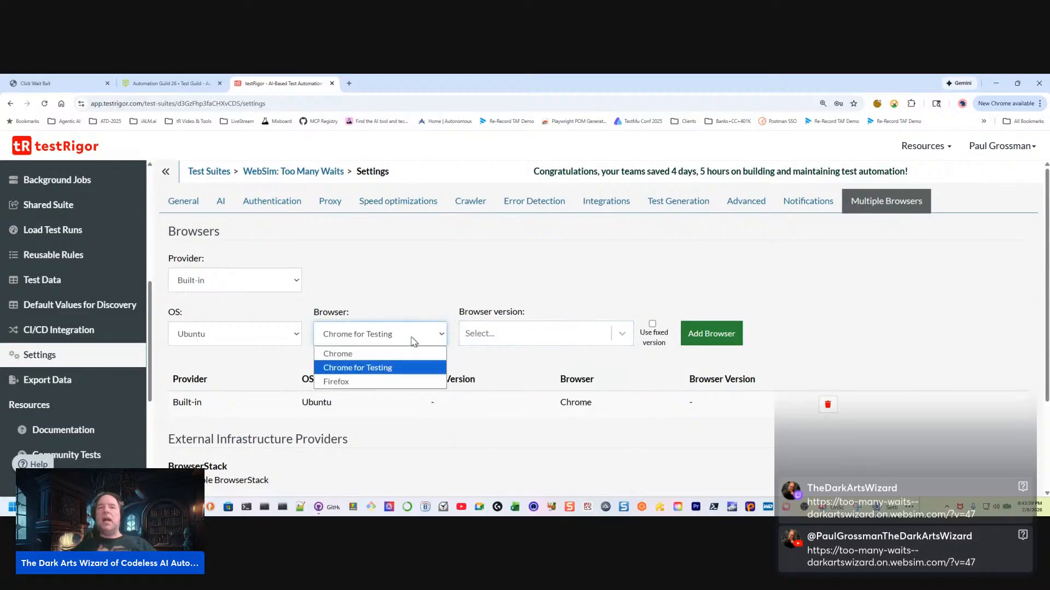
pyautogui.click(336, 382)
pyautogui.click(363, 330)
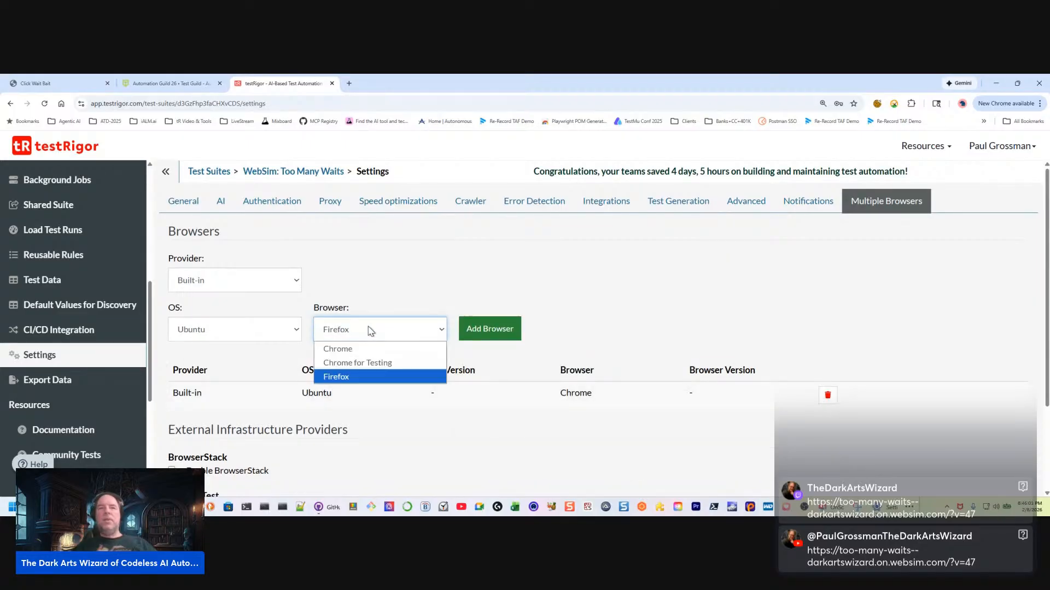
pyautogui.click(263, 355)
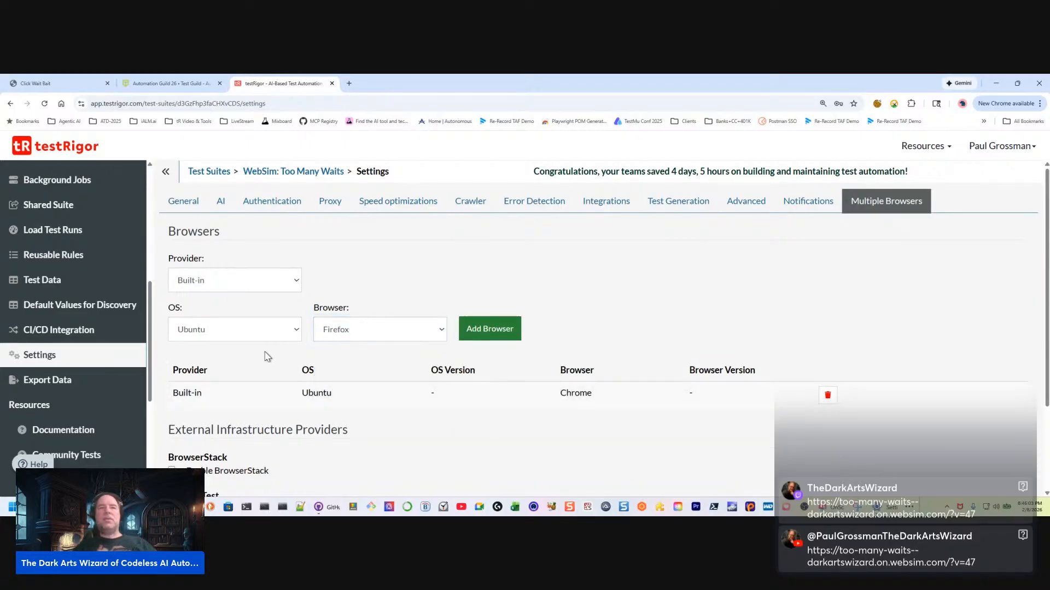
# View the available operating system choices and set the browser to Chrome
pyautogui.click(299, 333)
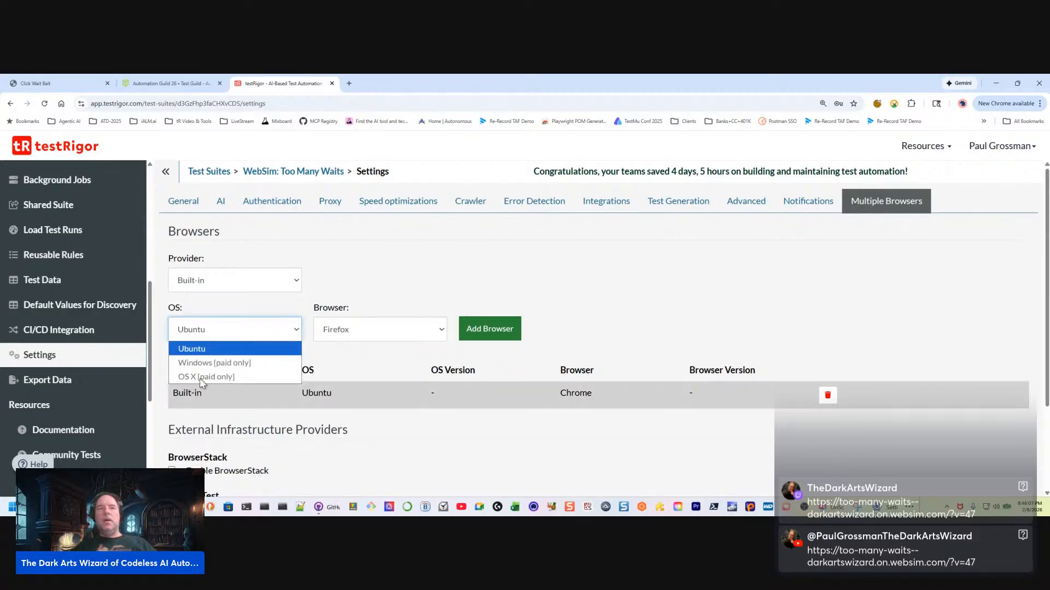
pyautogui.click(503, 289)
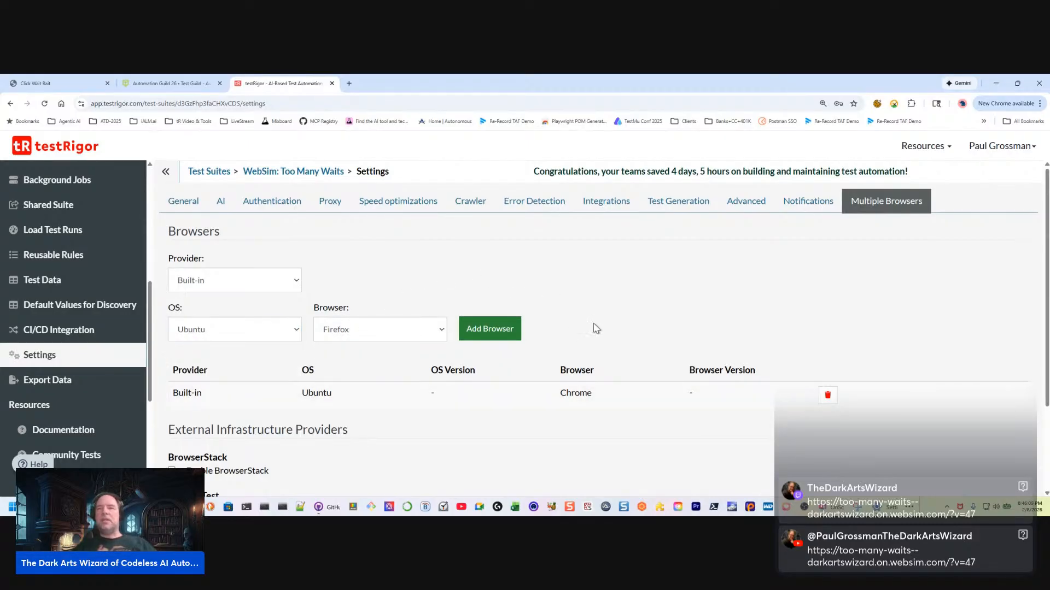
pyautogui.click(350, 329)
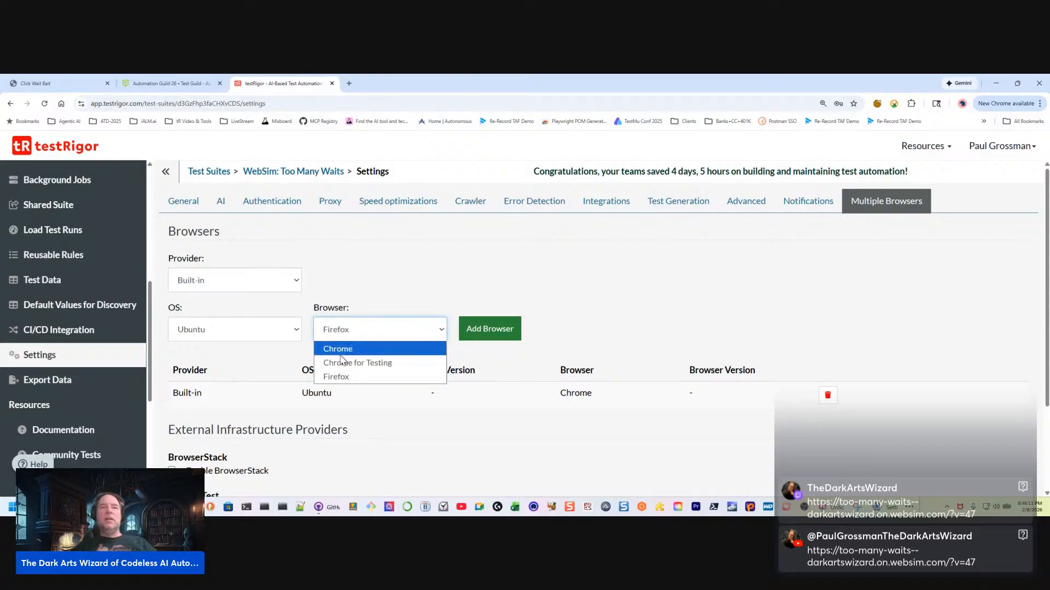
pyautogui.click(341, 354)
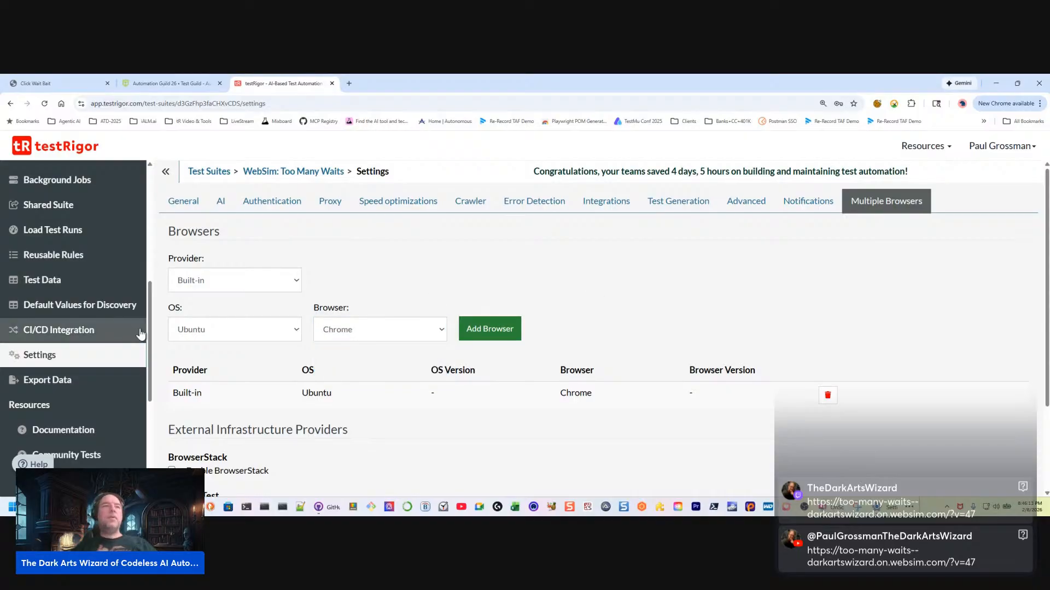
# Open the suite's test cases and look over the listed cases and their run statuses
pyautogui.scroll(6, 141, 333)
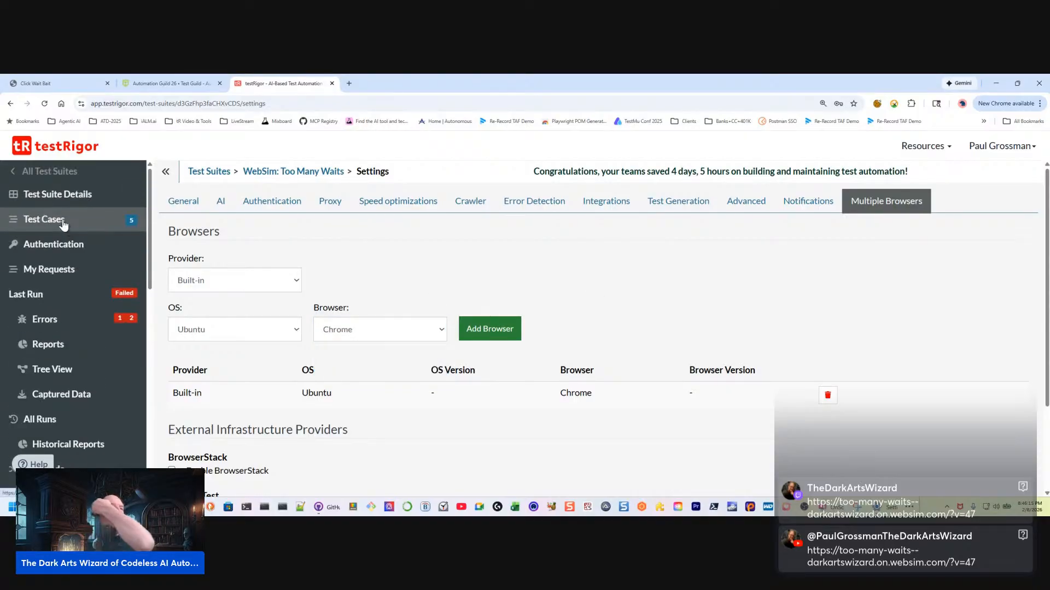
pyautogui.click(63, 221)
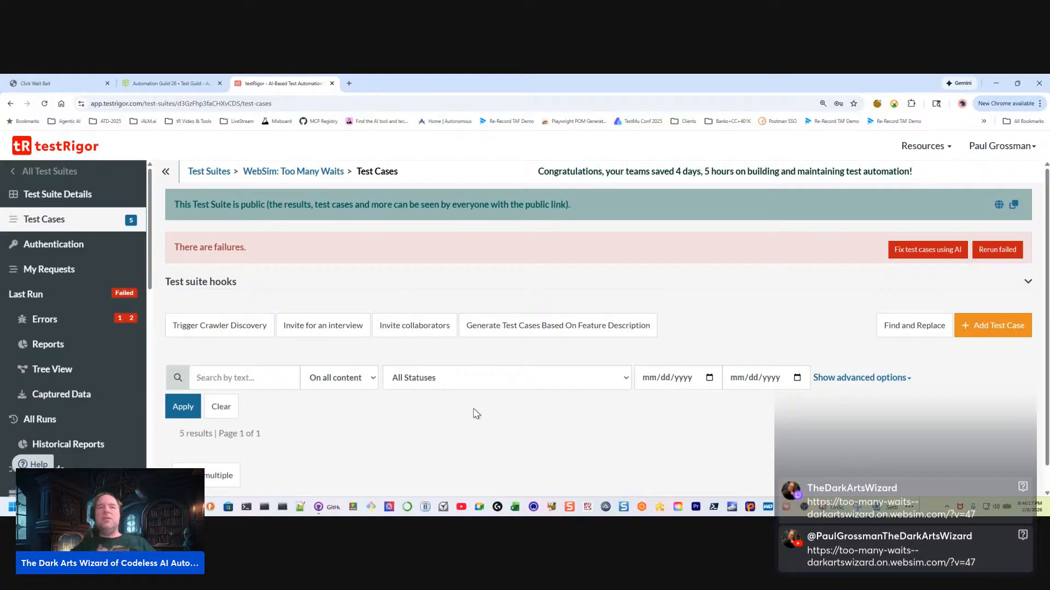
pyautogui.scroll(-5, 476, 414)
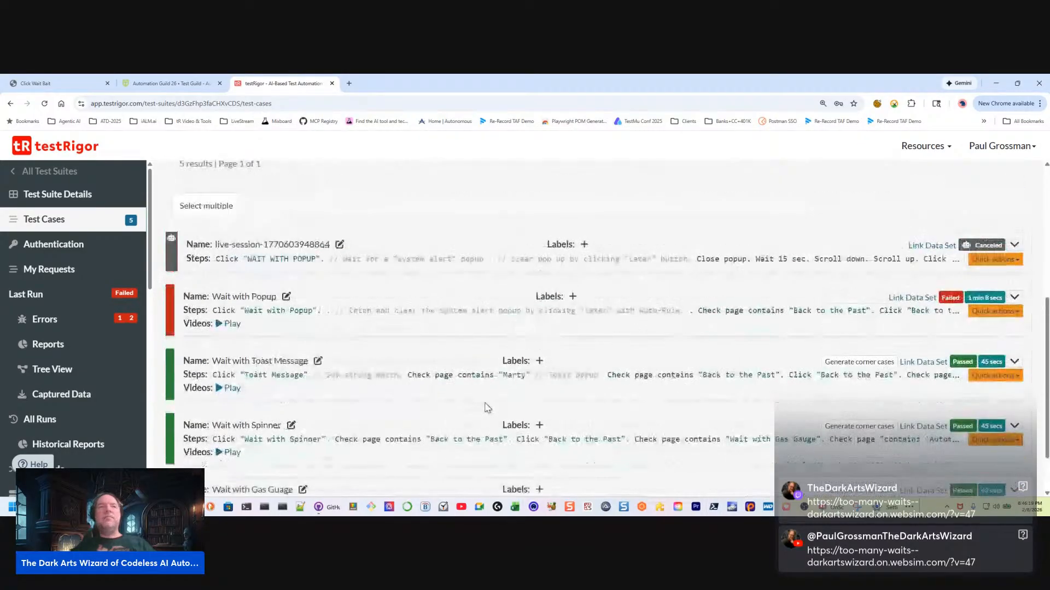
pyautogui.scroll(1, 454, 372)
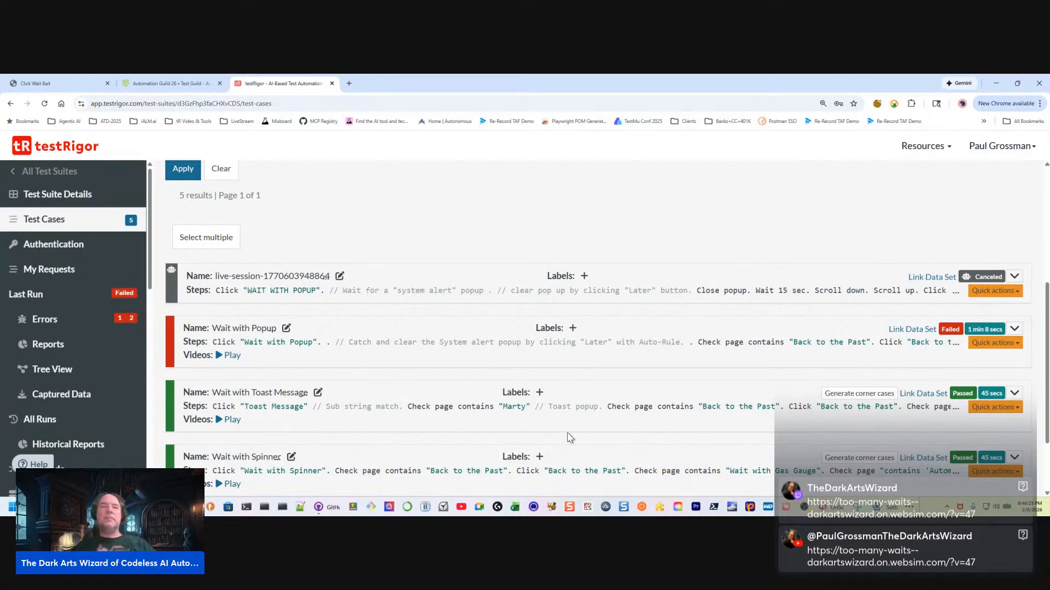
pyautogui.scroll(1, 497, 391)
pyautogui.scroll(-3, 304, 363)
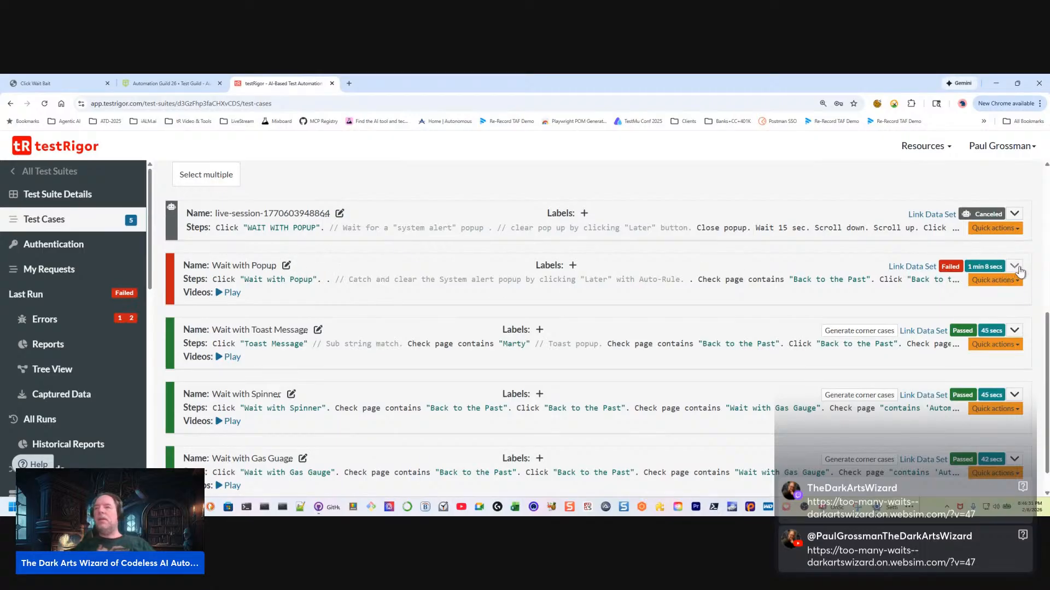
# Expand the failed Wait with Popup test case and examine its execution screenshots and steps
pyautogui.click(1015, 268)
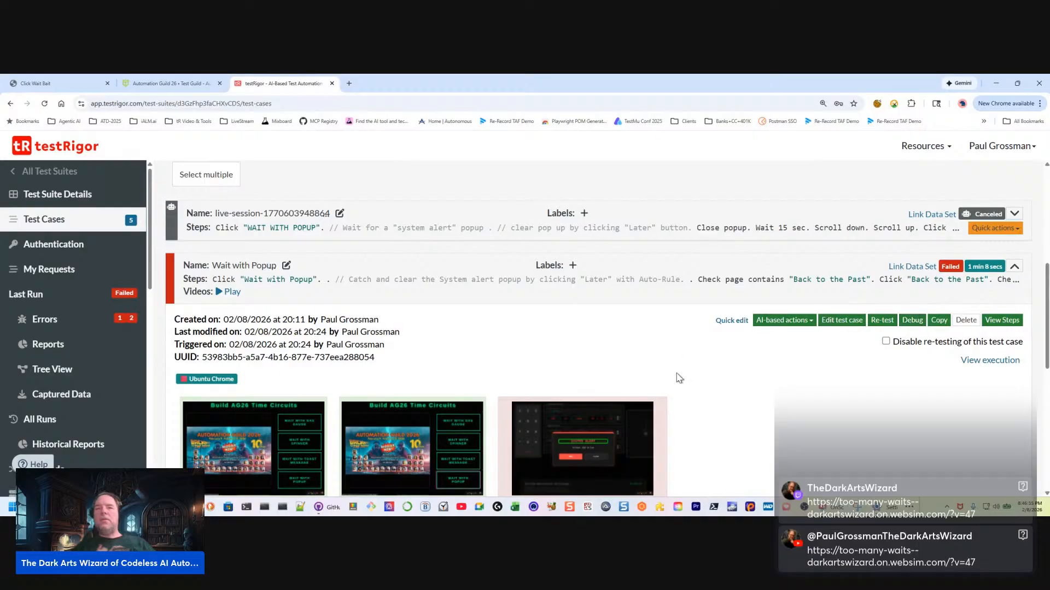
pyautogui.scroll(-2, 621, 422)
pyautogui.scroll(-3, 573, 409)
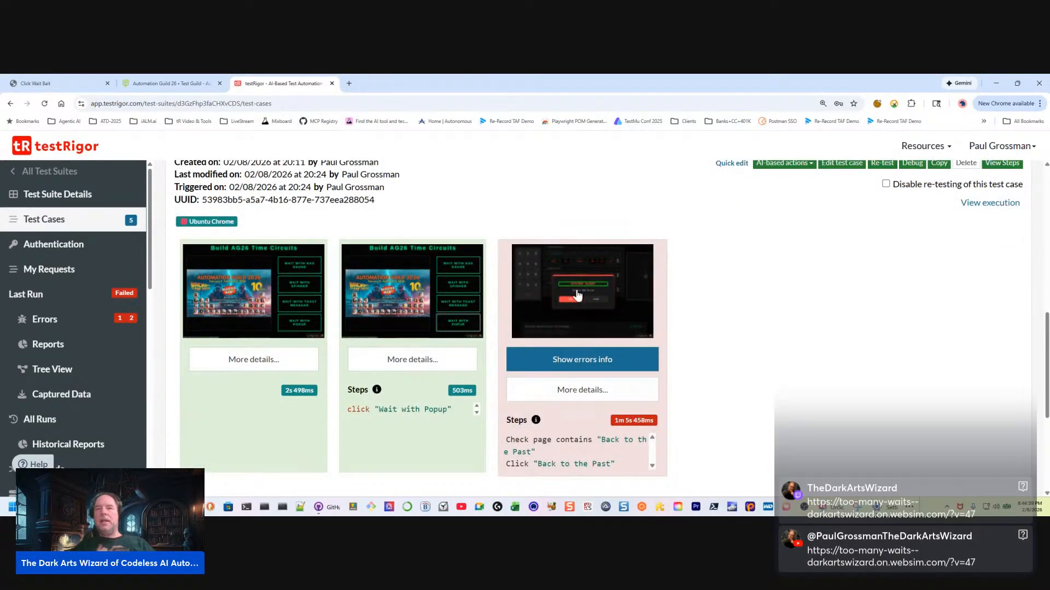
pyautogui.scroll(5, 573, 432)
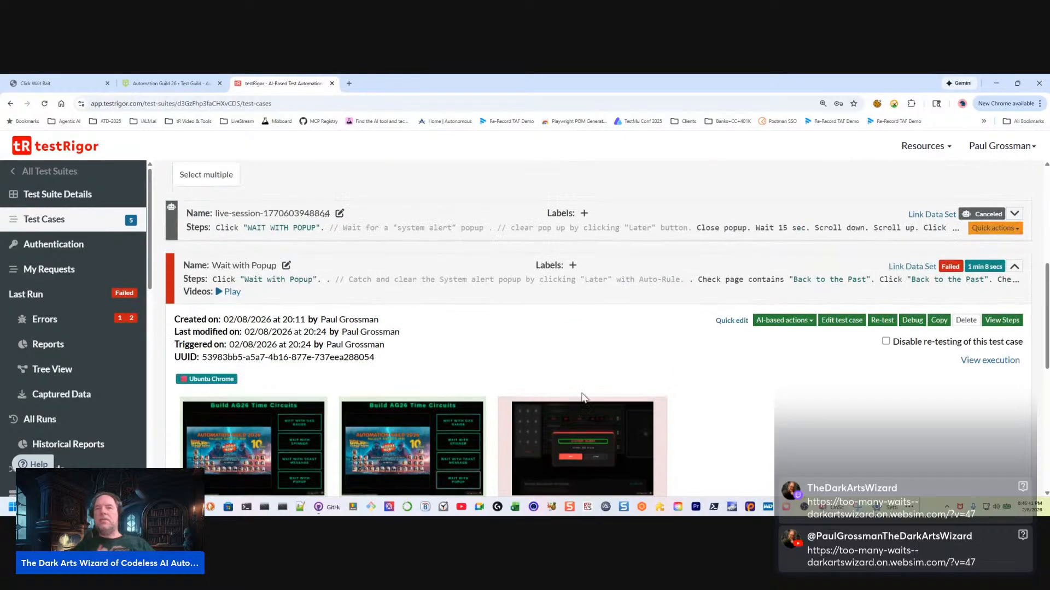
# Quick-edit the Wait with Popup test case and insert a copy of the line Check page contains "Back to the Past" beneath the Auto-Rule comment
pyautogui.click(732, 320)
pyautogui.click(414, 310)
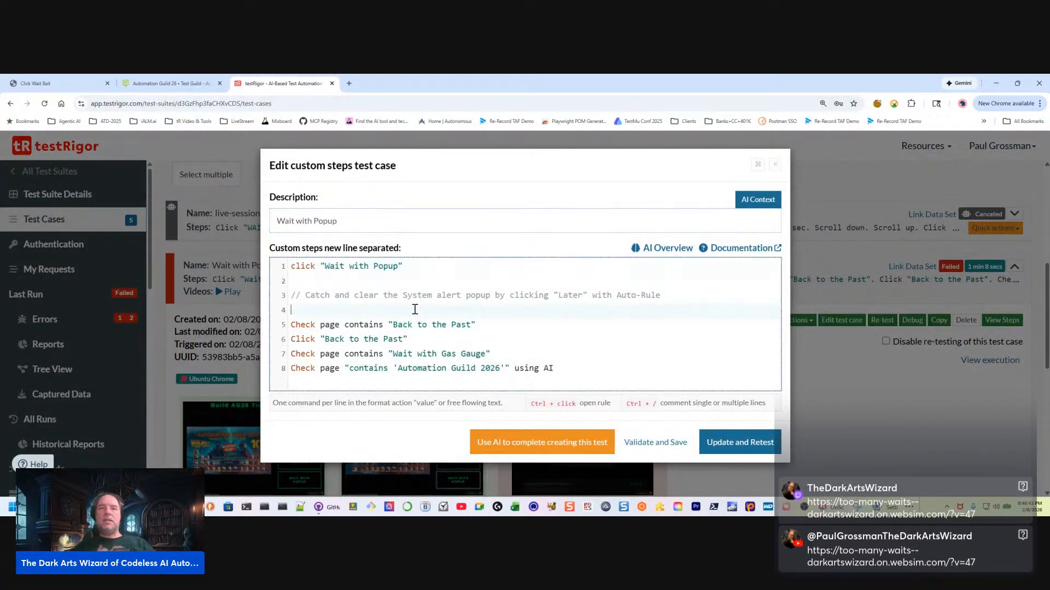
pyautogui.press('Down')
pyautogui.press('Down')
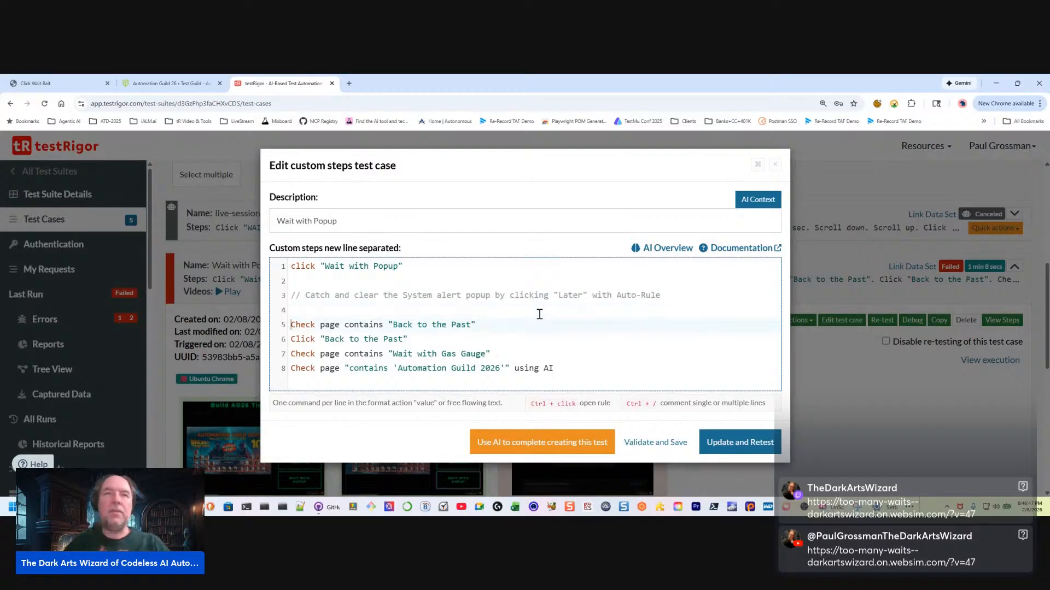
pyautogui.hotkey('shift', 'Up')
pyautogui.hotkey('ctrl', 'c')
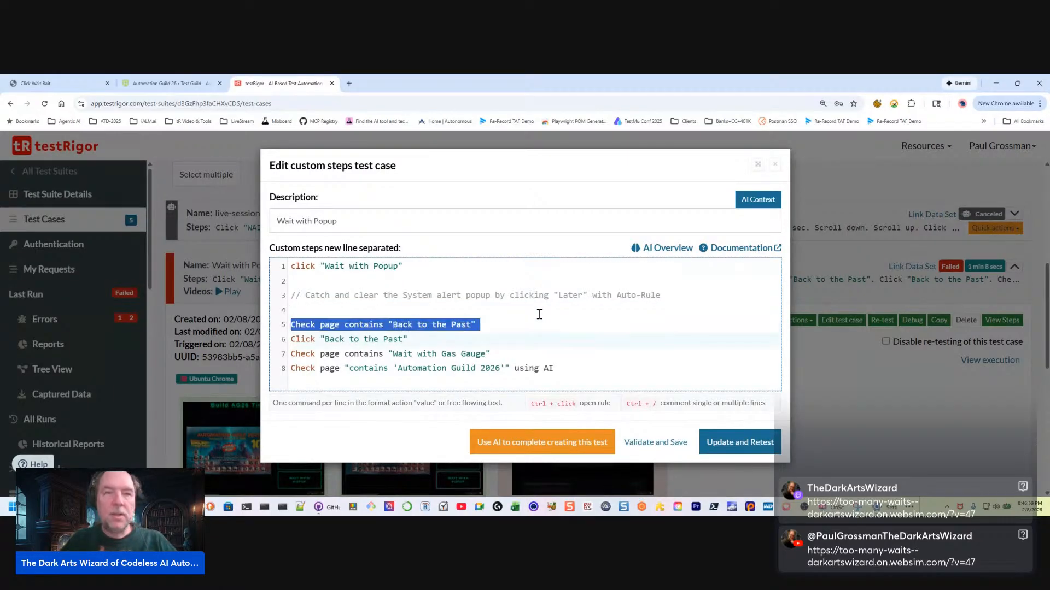
pyautogui.press('Left')
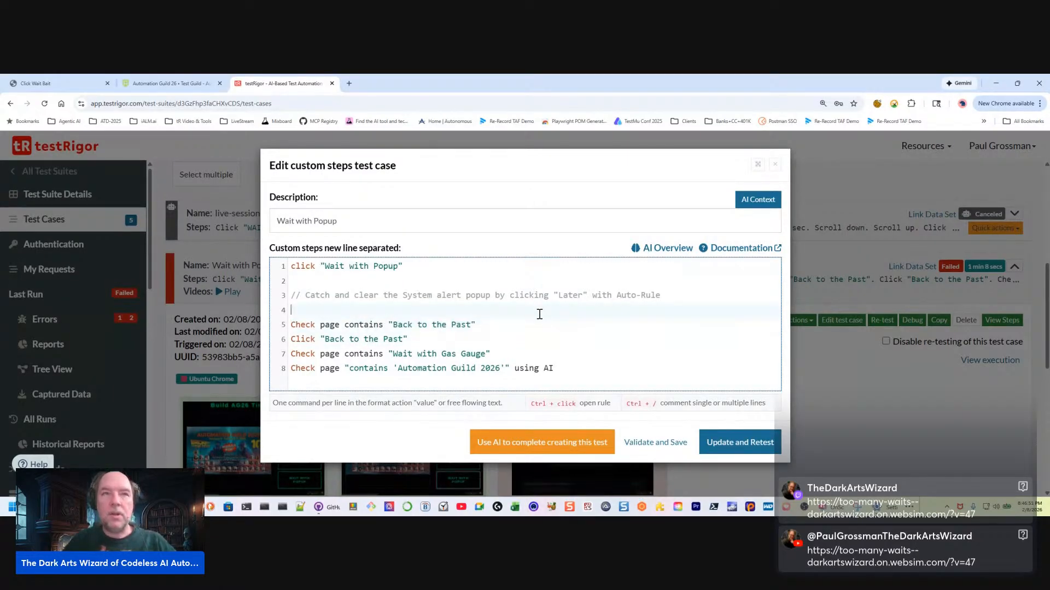
pyautogui.press('Return')
pyautogui.hotkey('ctrl', 'v')
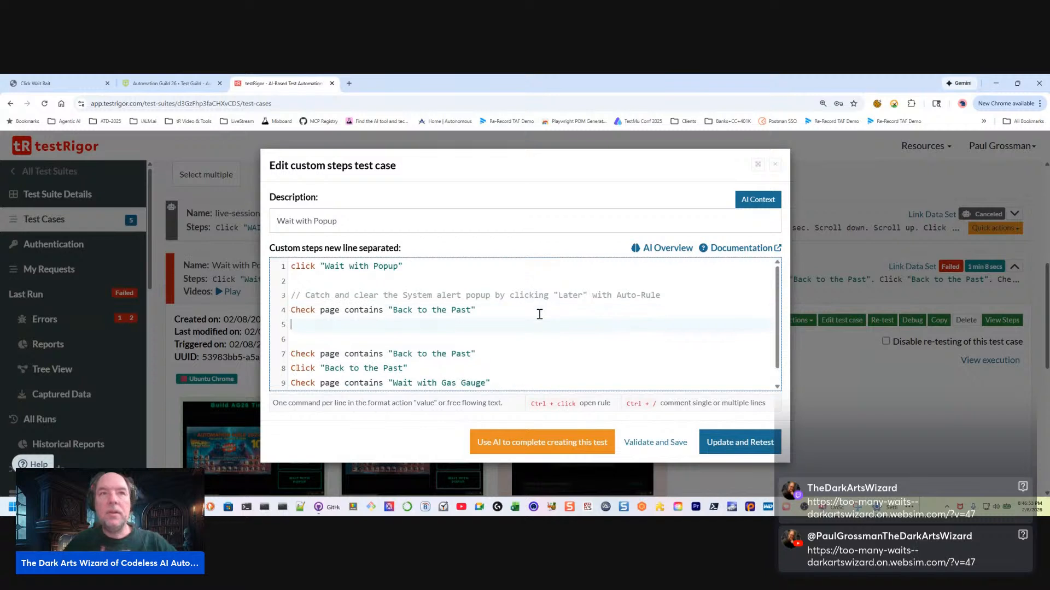
# Add the step Click "Later" directly after the inserted check line
pyautogui.press('Down')
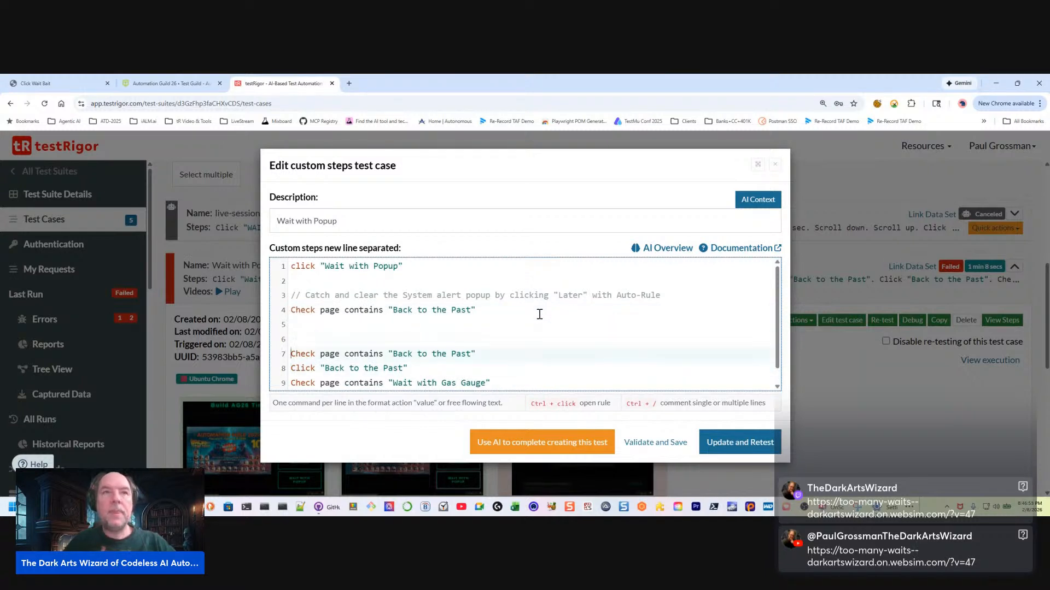
pyautogui.press('Up')
pyautogui.press('Up')
pyautogui.write('Click')
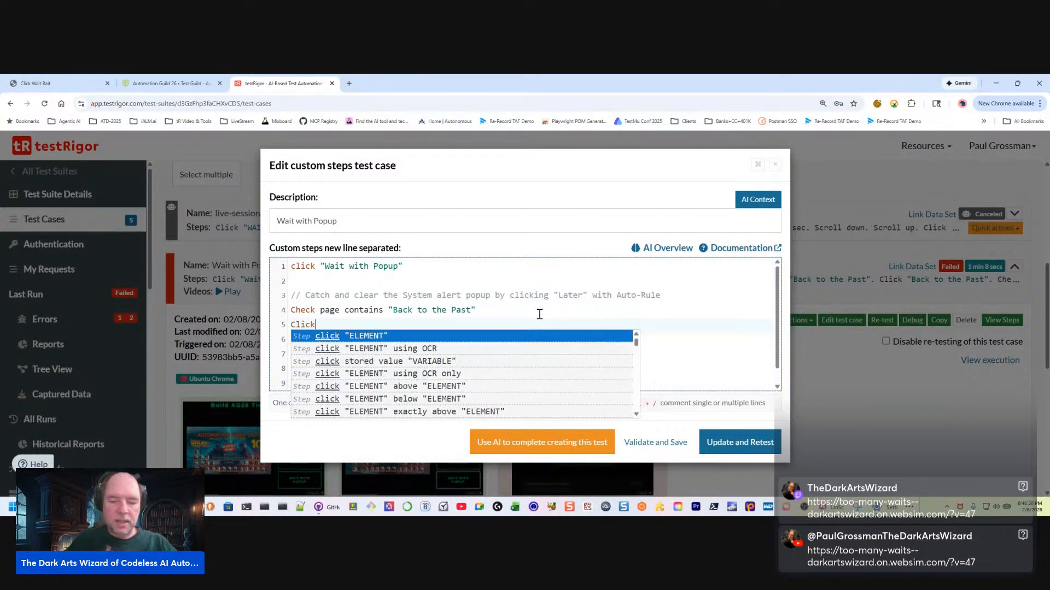
pyautogui.write(' "L')
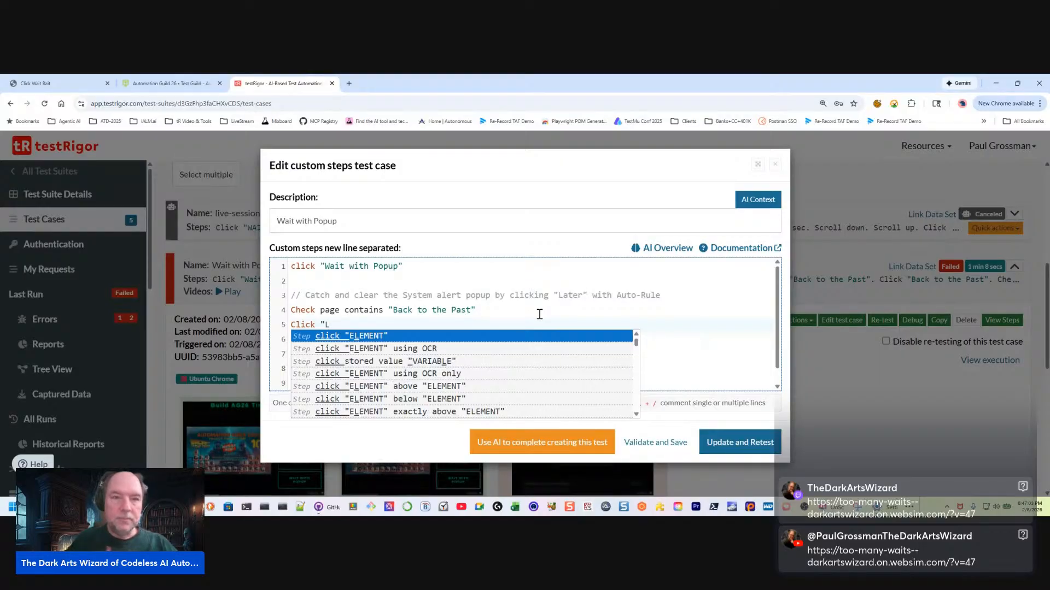
pyautogui.press('BackSpace')
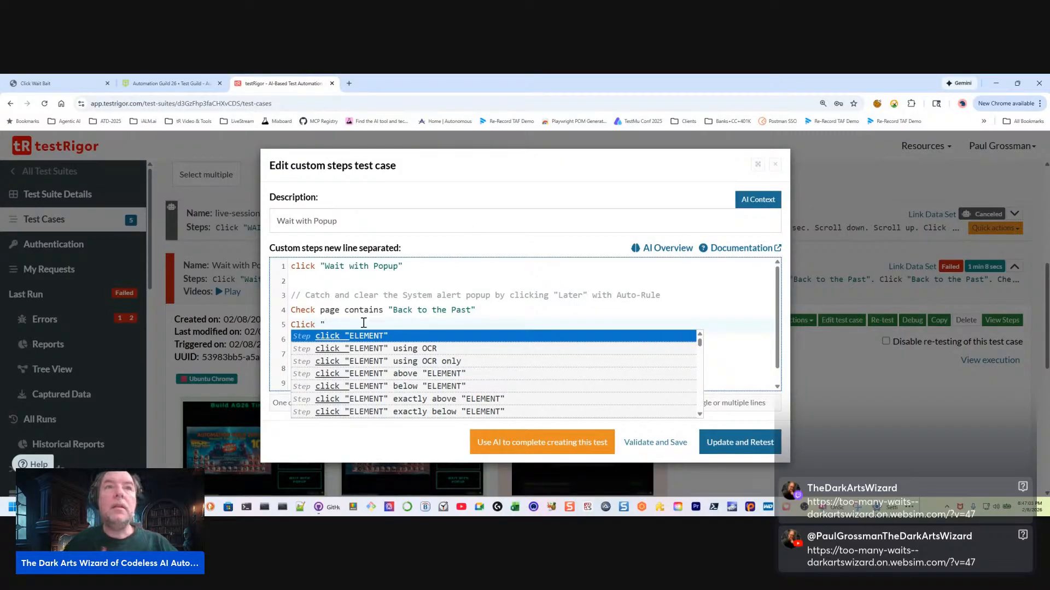
pyautogui.write('Later"')
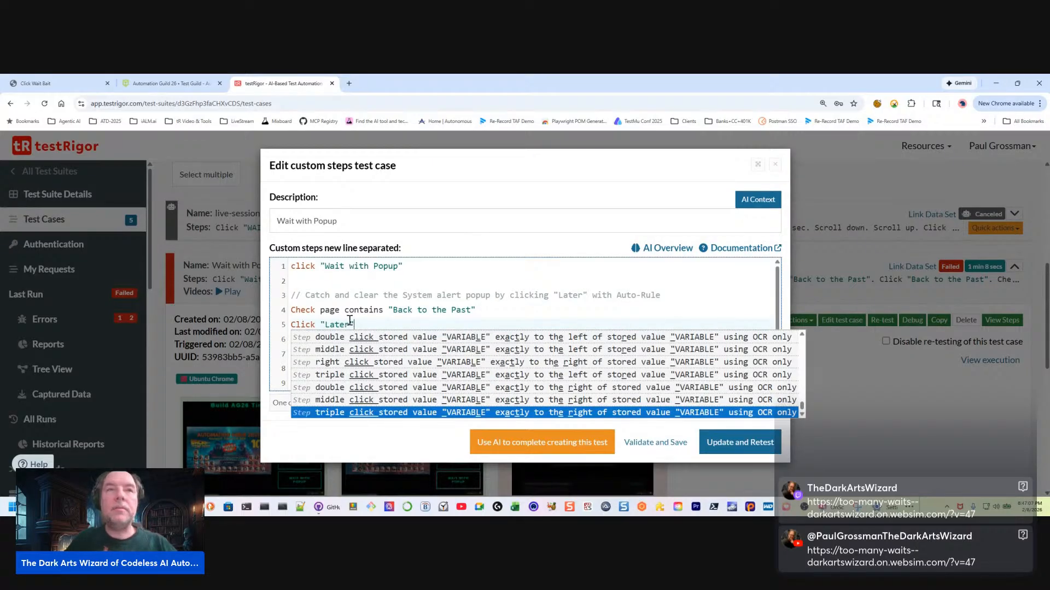
# Make the inserted check look for "Format SSD Drive", and validate and save the test case without retesting it
pyautogui.click(316, 310)
pyautogui.moveTo(393, 310); pyautogui.dragTo(474, 308)
pyautogui.write('Format ')
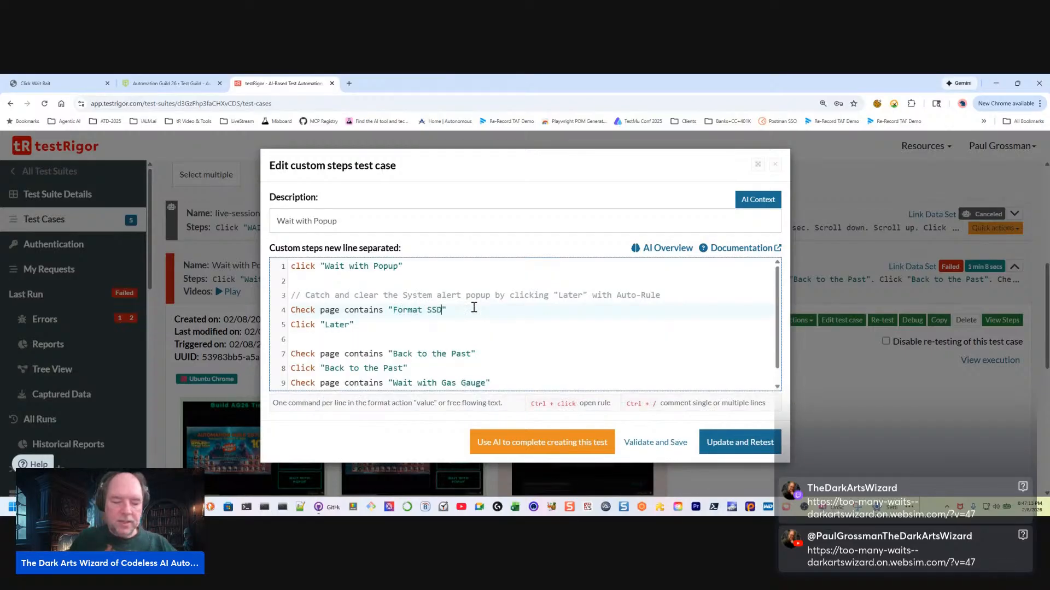
pyautogui.write('SSD Driv')
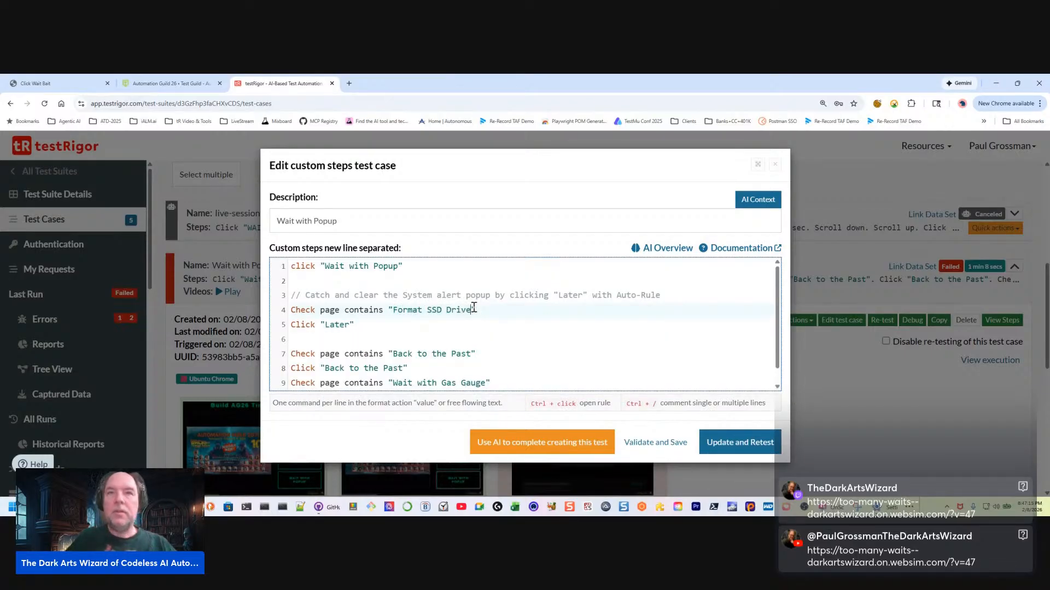
pyautogui.write('e')
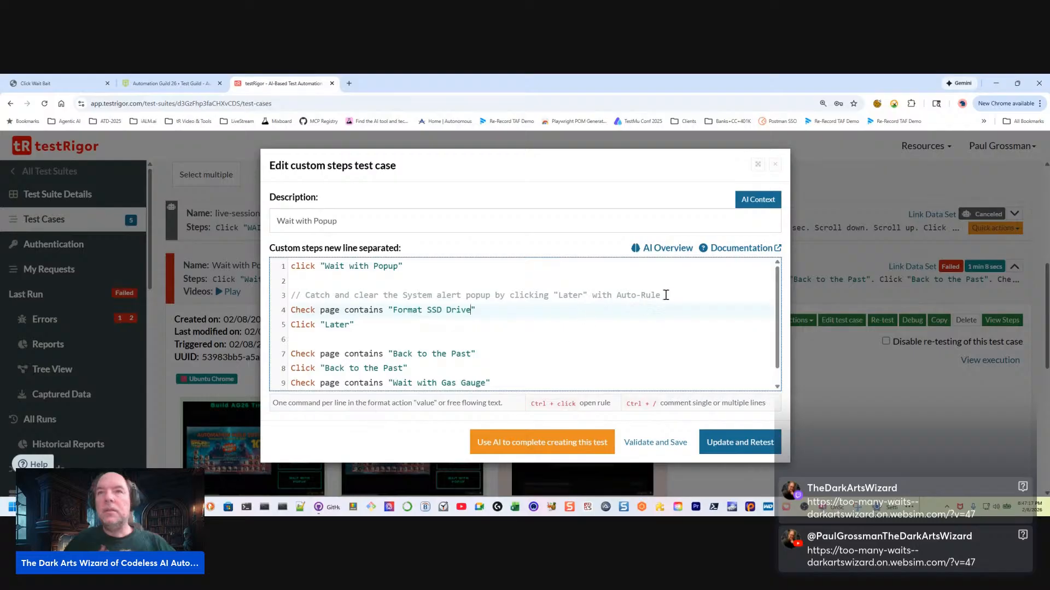
pyautogui.click(637, 443)
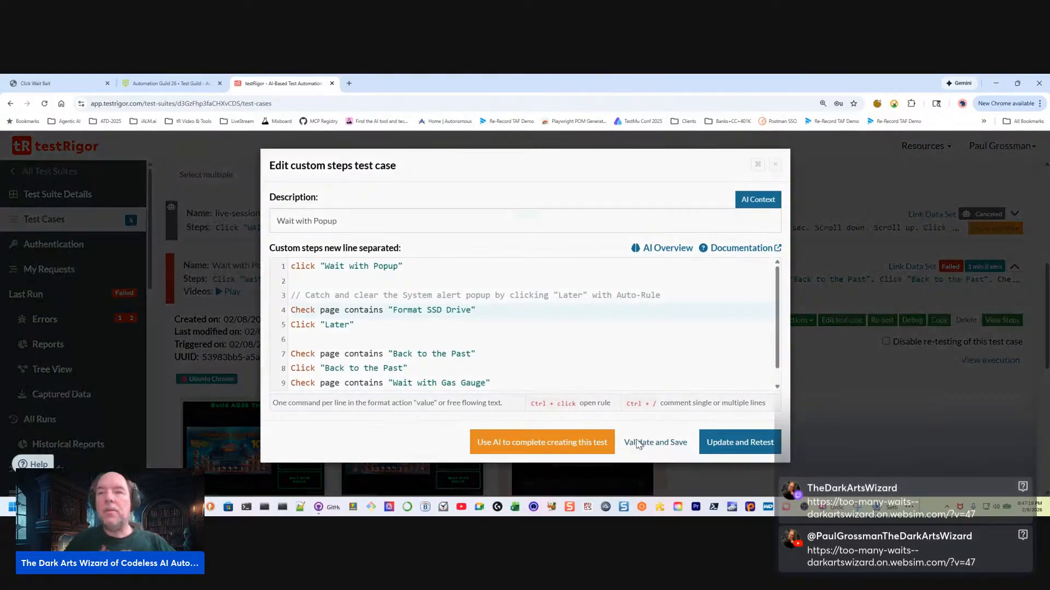
# Open the suite's reusable rules and examine the Close popup rule's steps and AI descriptor
pyautogui.scroll(-5, 52, 425)
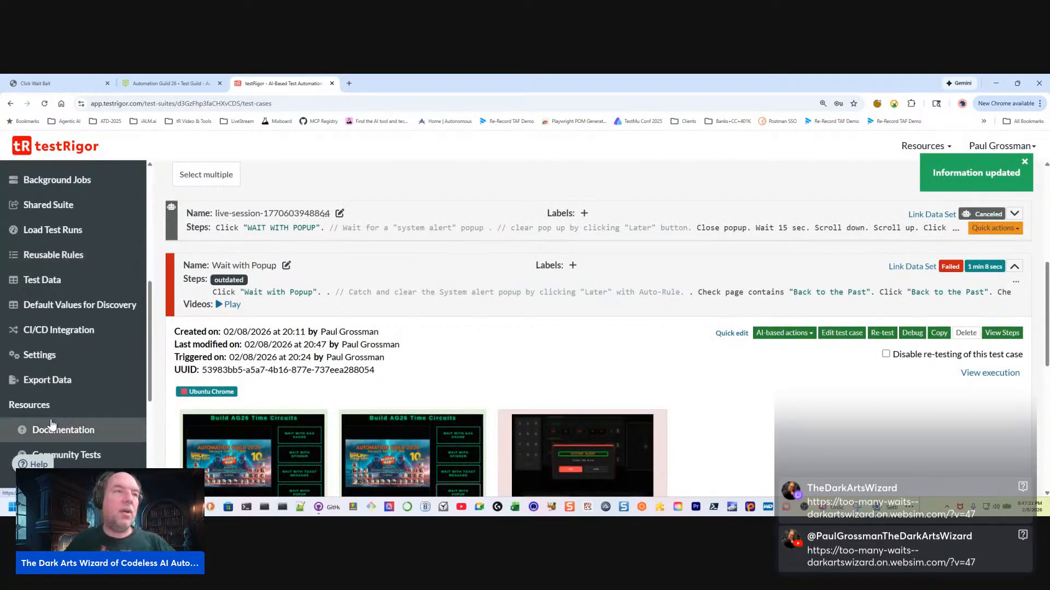
pyautogui.scroll(-2, 75, 405)
pyautogui.scroll(2, 89, 414)
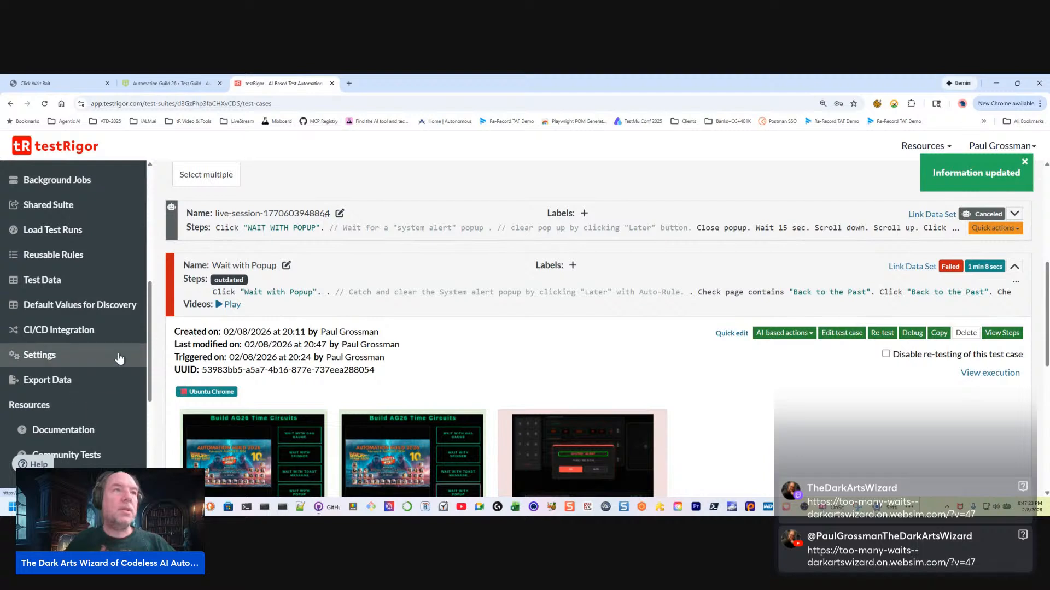
pyautogui.scroll(2, 71, 339)
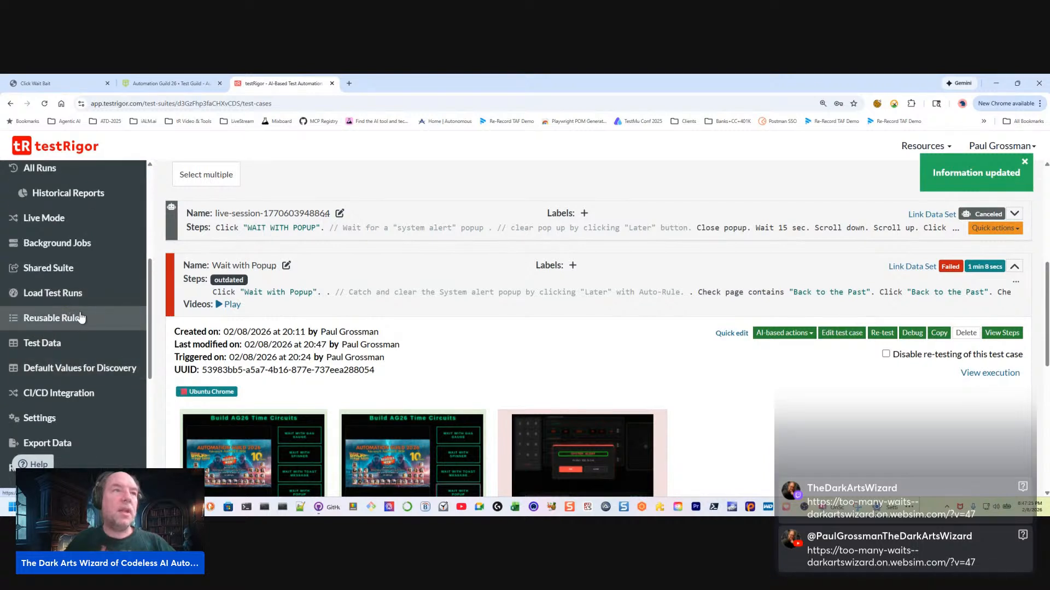
pyautogui.click(67, 326)
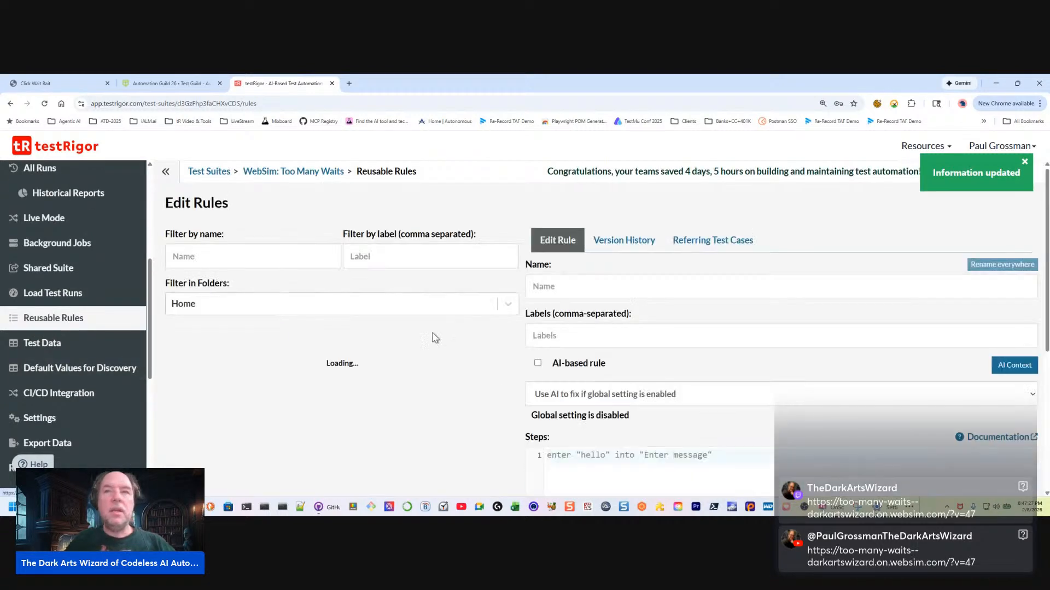
pyautogui.click(232, 369)
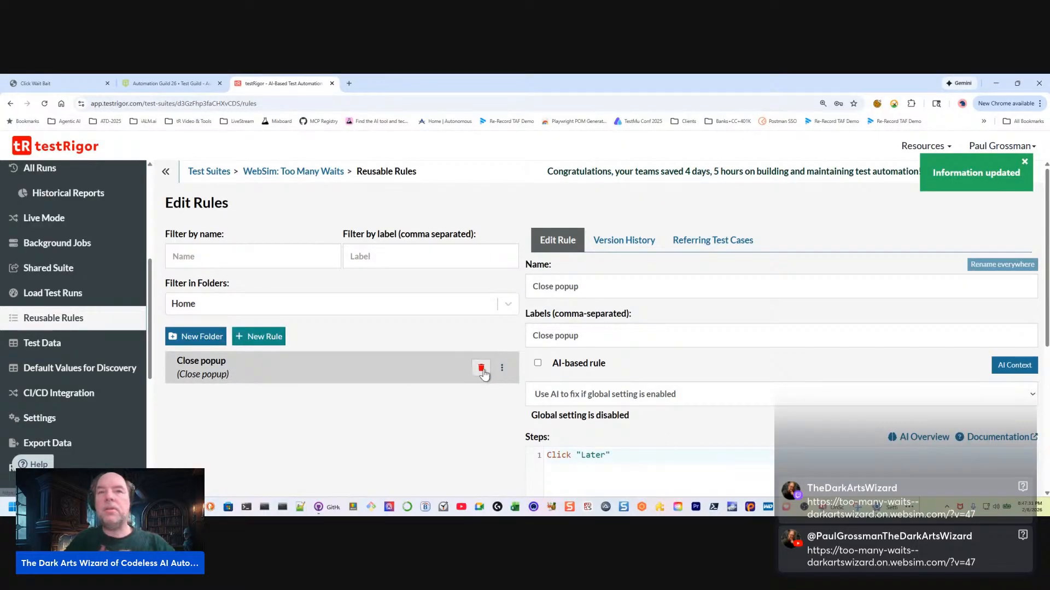
pyautogui.scroll(-5, 609, 419)
pyautogui.scroll(1, 615, 391)
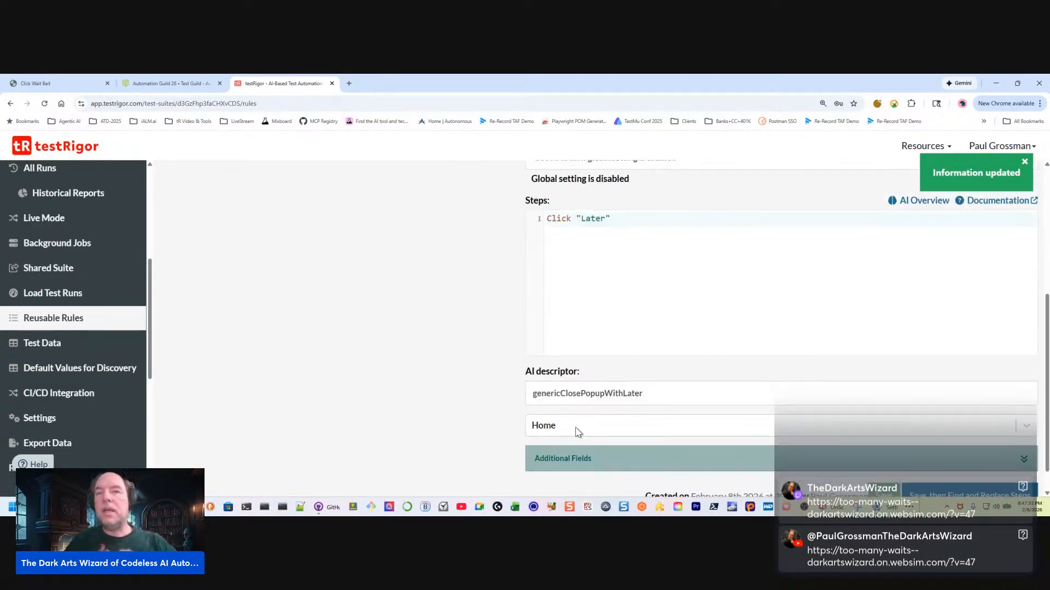
# Turn off automatic application on every step of every test case for the Close popup rule, and save the rule, accepting the affected test case
pyautogui.scroll(-1, 695, 437)
pyautogui.click(553, 428)
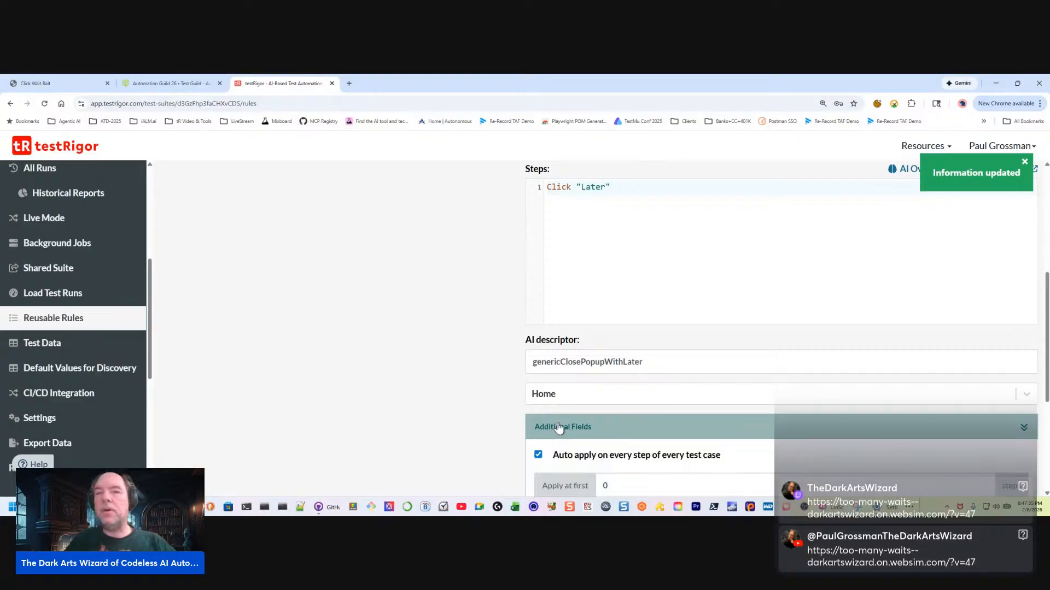
pyautogui.click(538, 456)
pyautogui.scroll(-5, 705, 383)
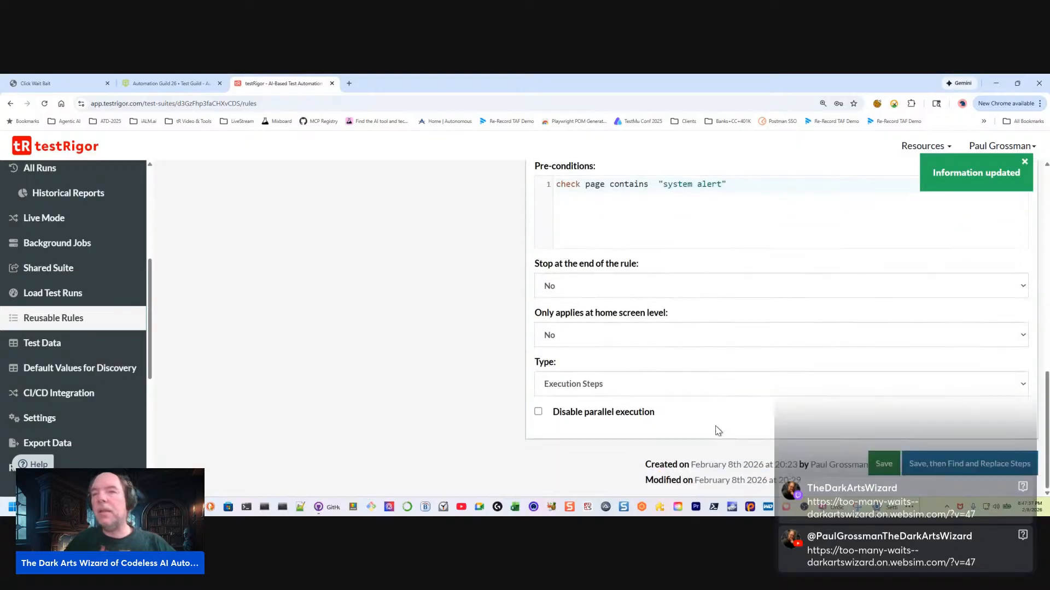
pyautogui.click(871, 463)
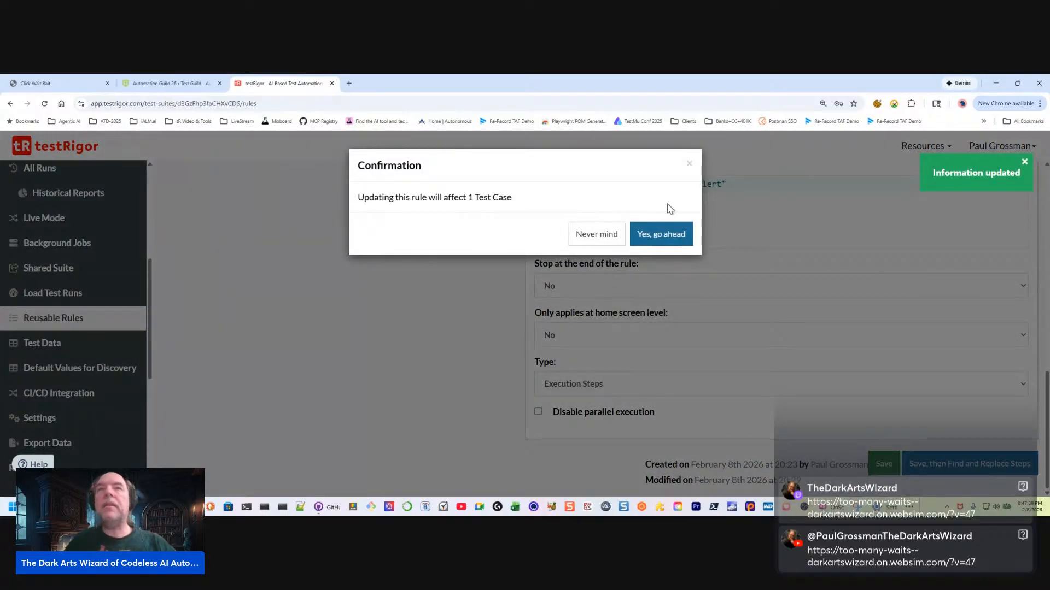
pyautogui.click(648, 239)
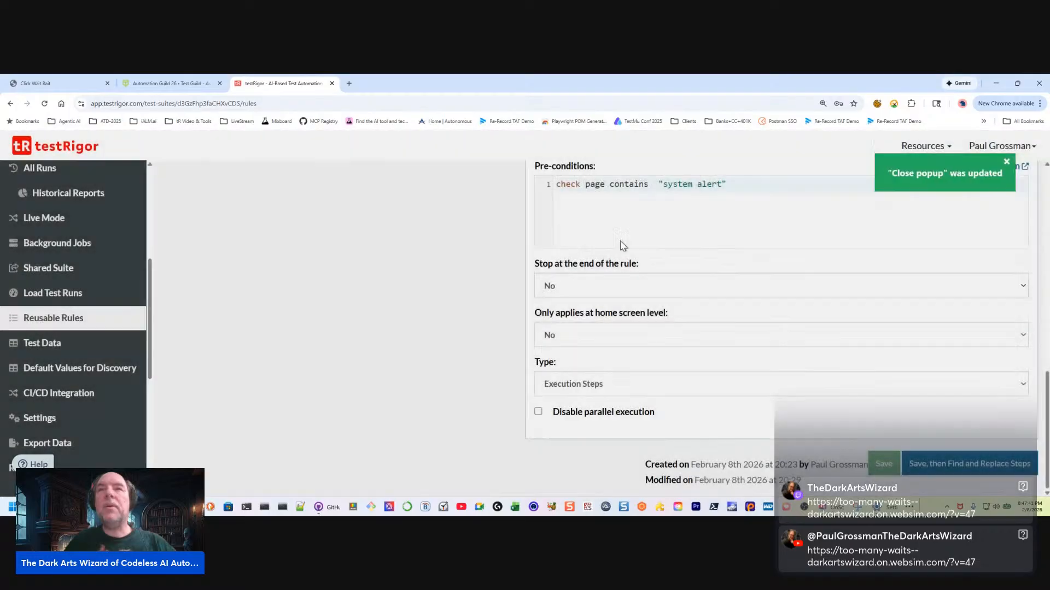
# Return to the suite's test cases and re-test the Wait with Popup test case
pyautogui.scroll(5, 86, 267)
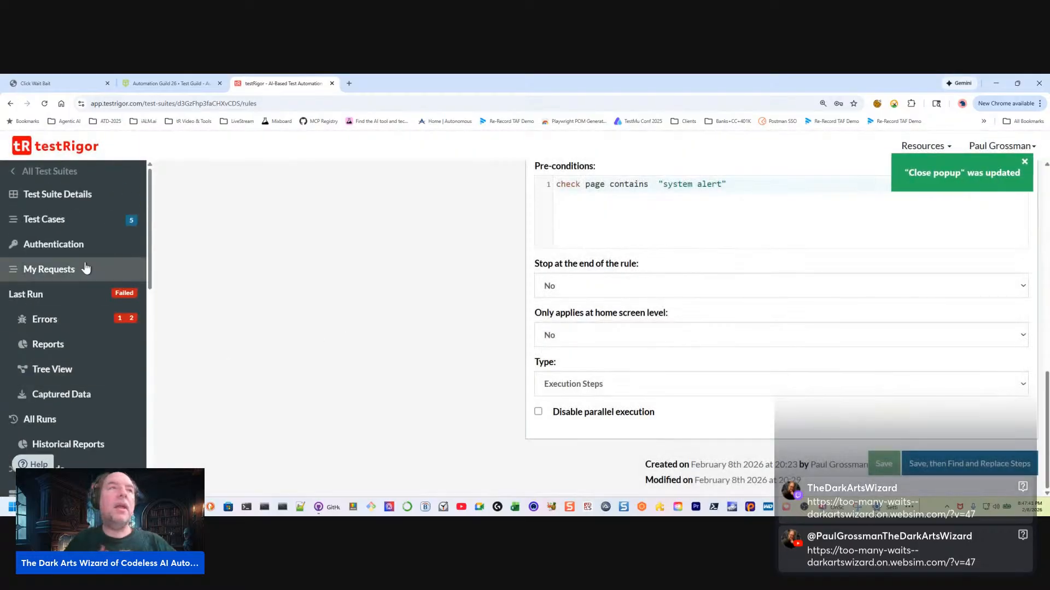
pyautogui.click(79, 223)
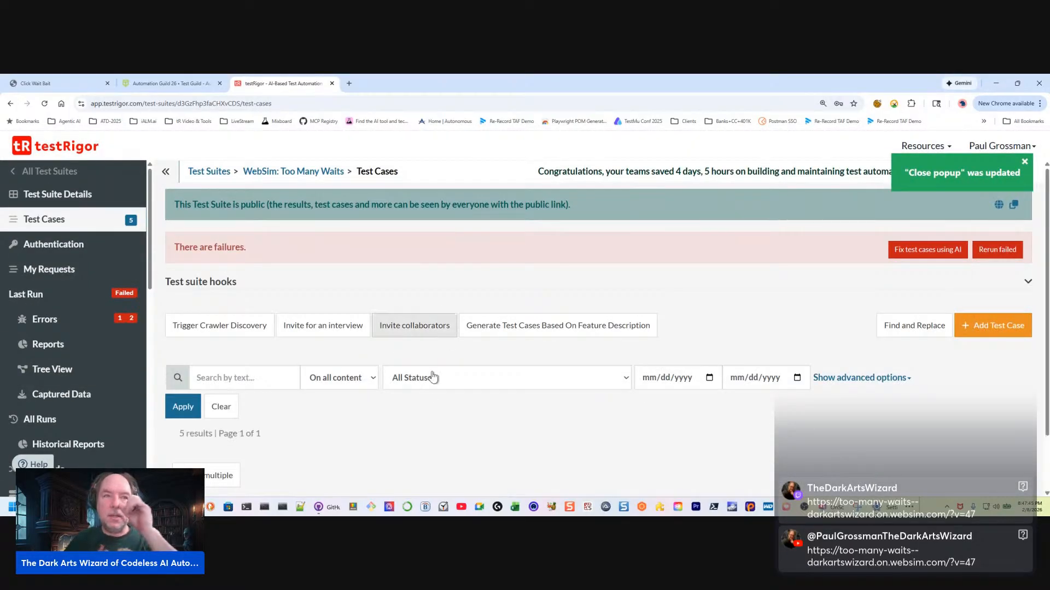
pyautogui.scroll(-5, 427, 377)
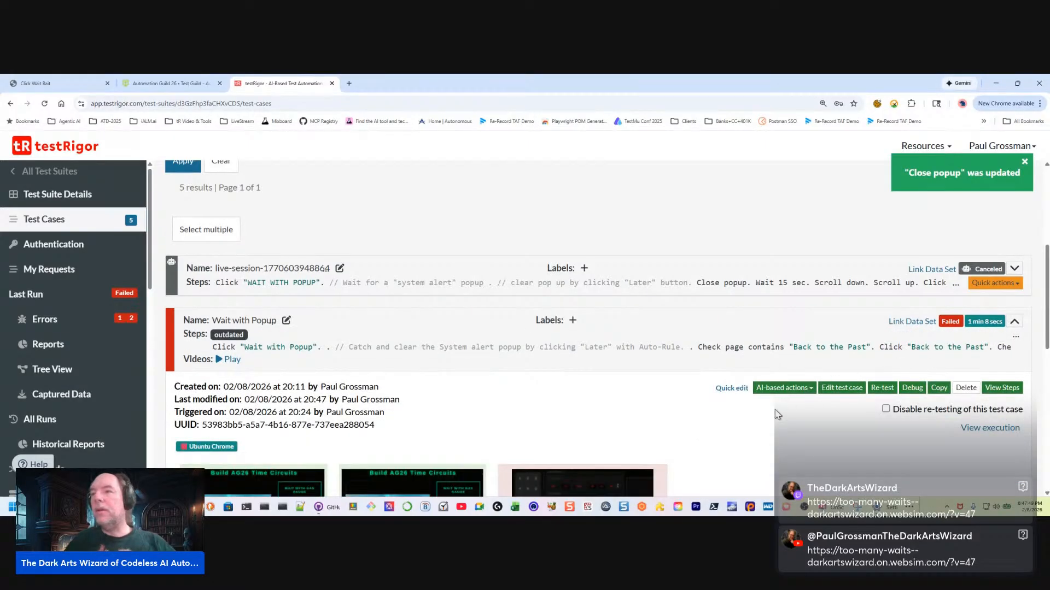
pyautogui.click(1015, 323)
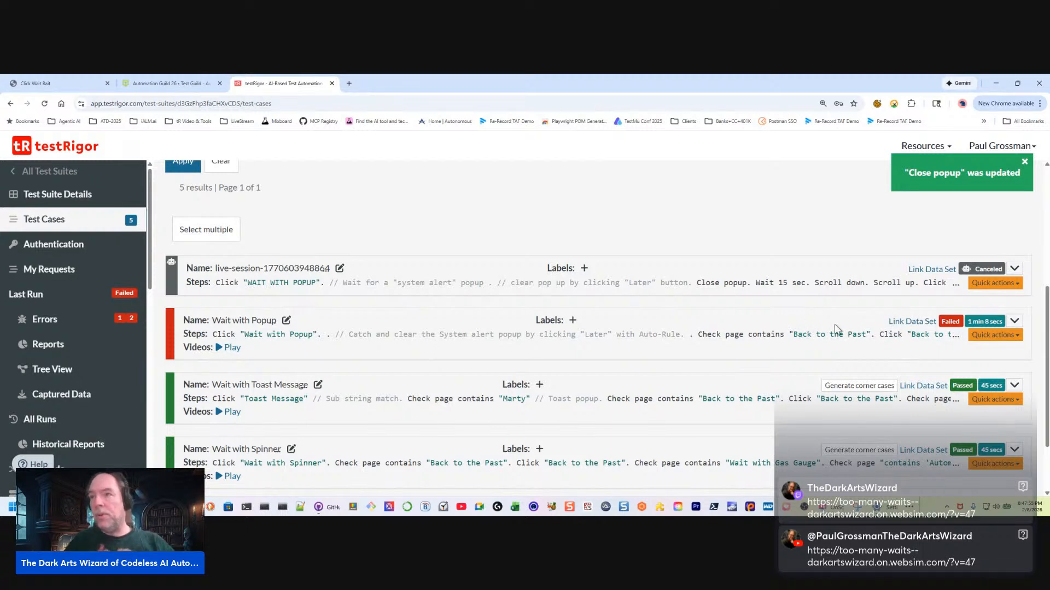
pyautogui.click(1015, 324)
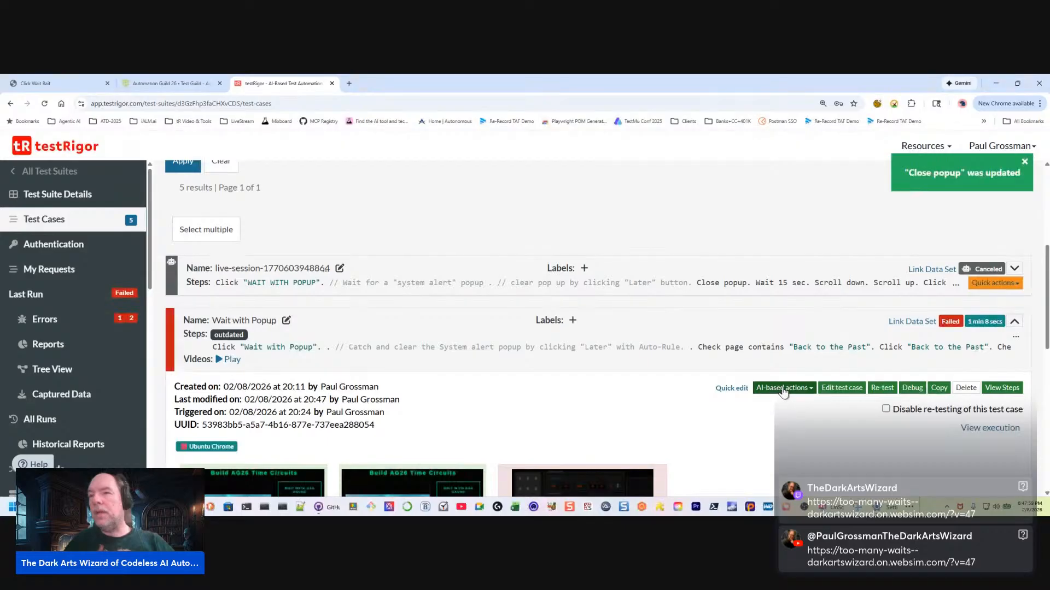
pyautogui.click(884, 389)
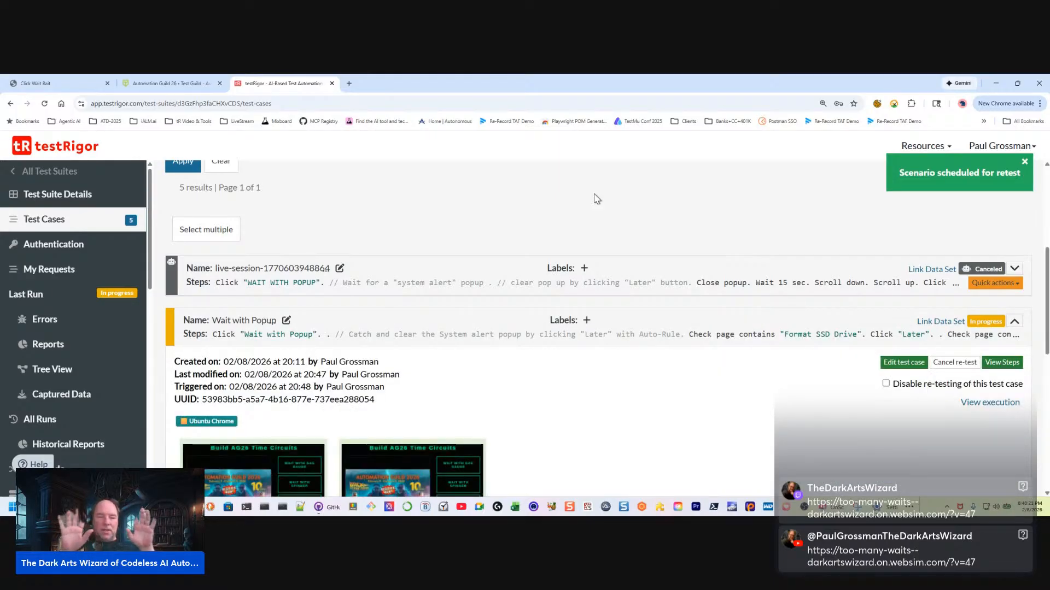
# Follow the Wait with Popup re-test to completion, examining its status, step screenshots and the timing of each step
pyautogui.scroll(-1, 595, 198)
pyautogui.rightClick(583, 225)
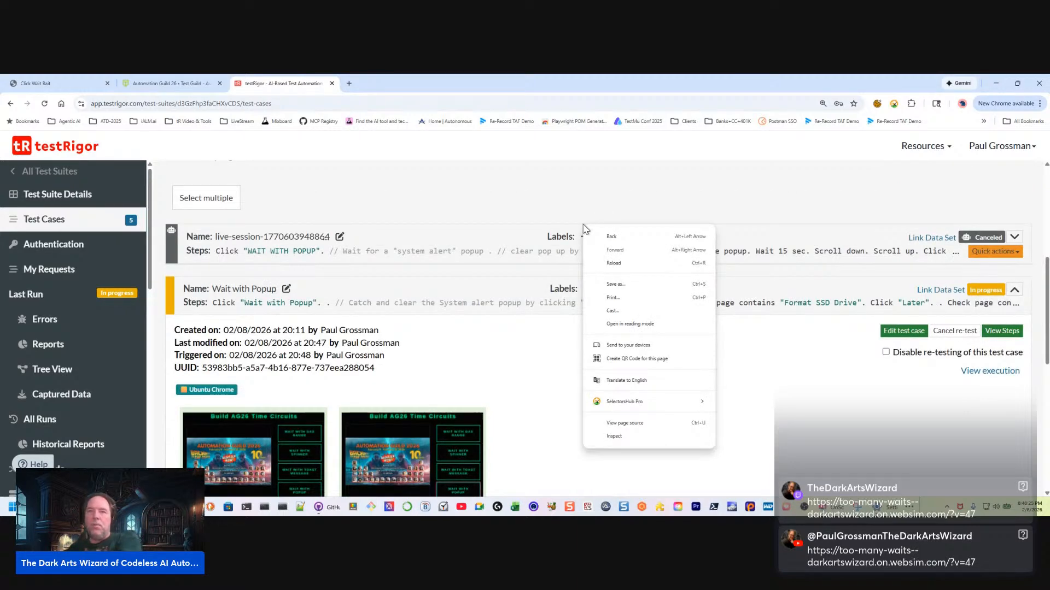
pyautogui.click(688, 208)
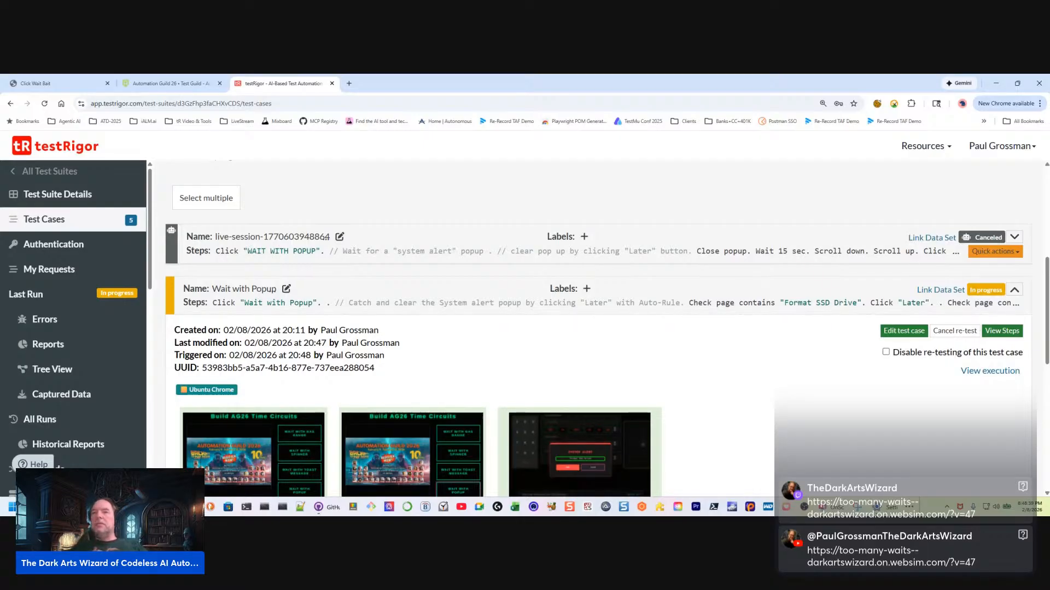
pyautogui.scroll(1, 516, 478)
pyautogui.scroll(-3, 533, 462)
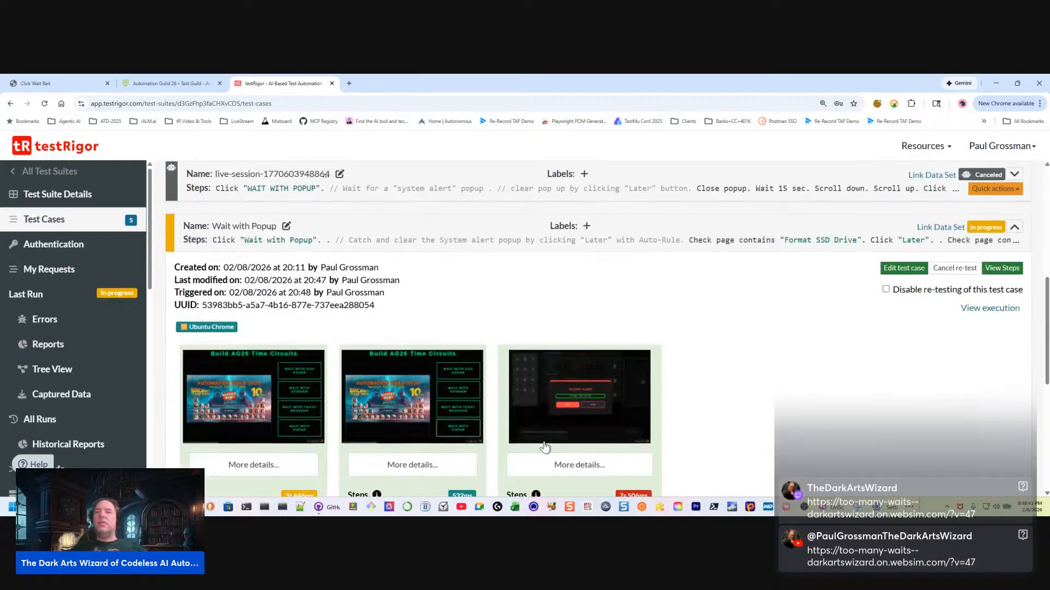
pyautogui.scroll(1, 569, 437)
pyautogui.scroll(-4, 661, 411)
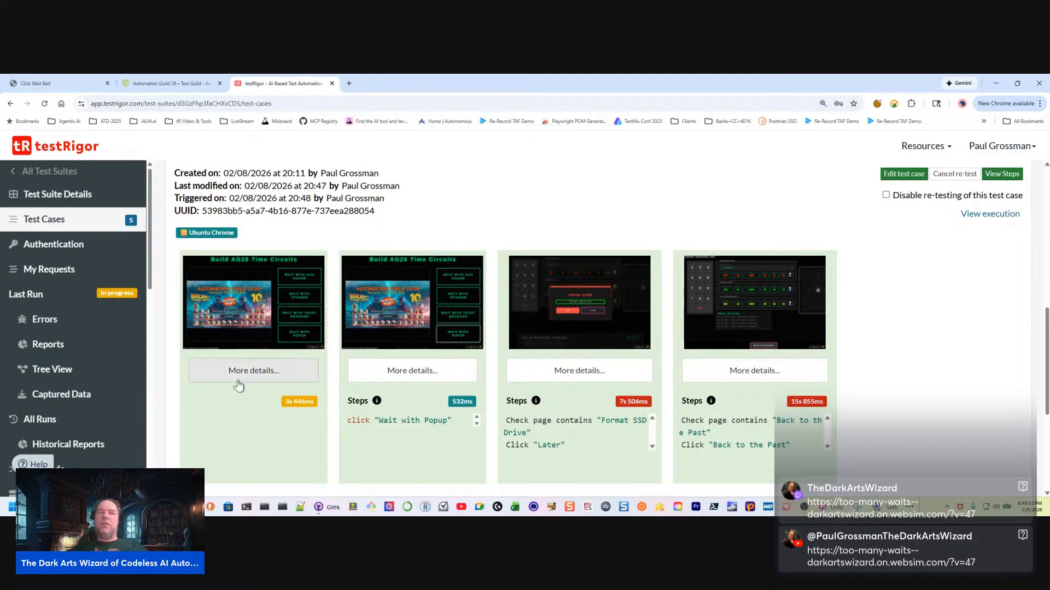
pyautogui.scroll(-6, 112, 365)
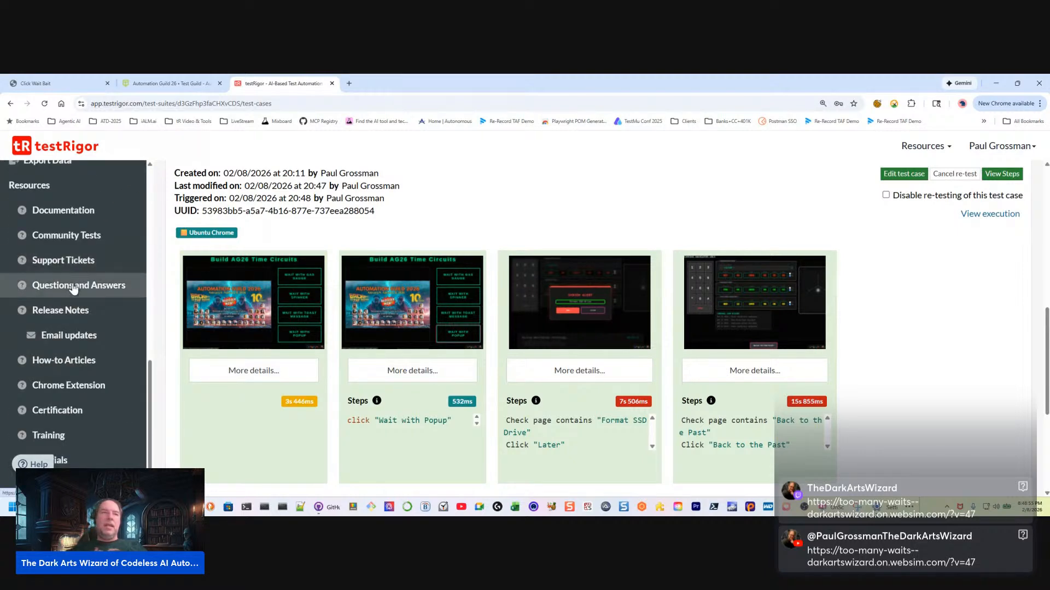
pyautogui.scroll(3, 77, 284)
pyautogui.scroll(2, 67, 267)
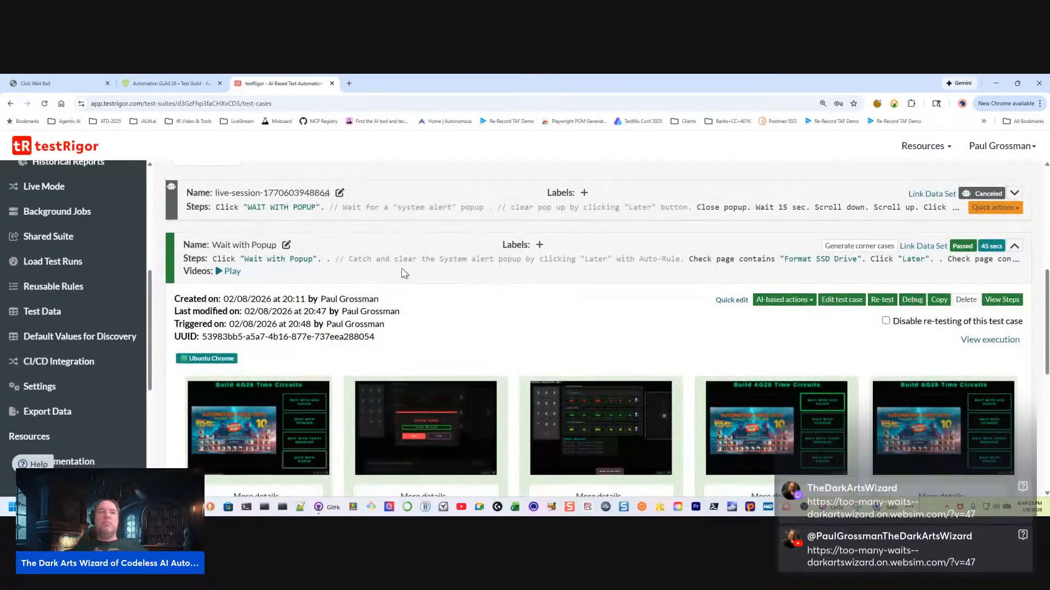
pyautogui.scroll(3, 397, 273)
pyautogui.scroll(-10, 396, 276)
pyautogui.scroll(7, 404, 269)
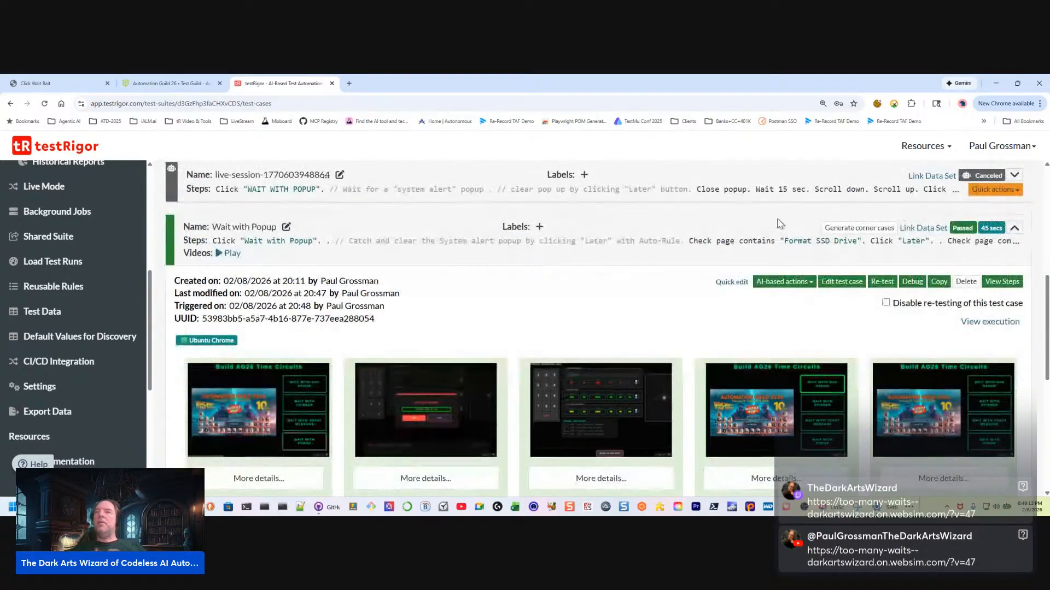
pyautogui.scroll(-2, 592, 336)
pyautogui.scroll(1, 593, 336)
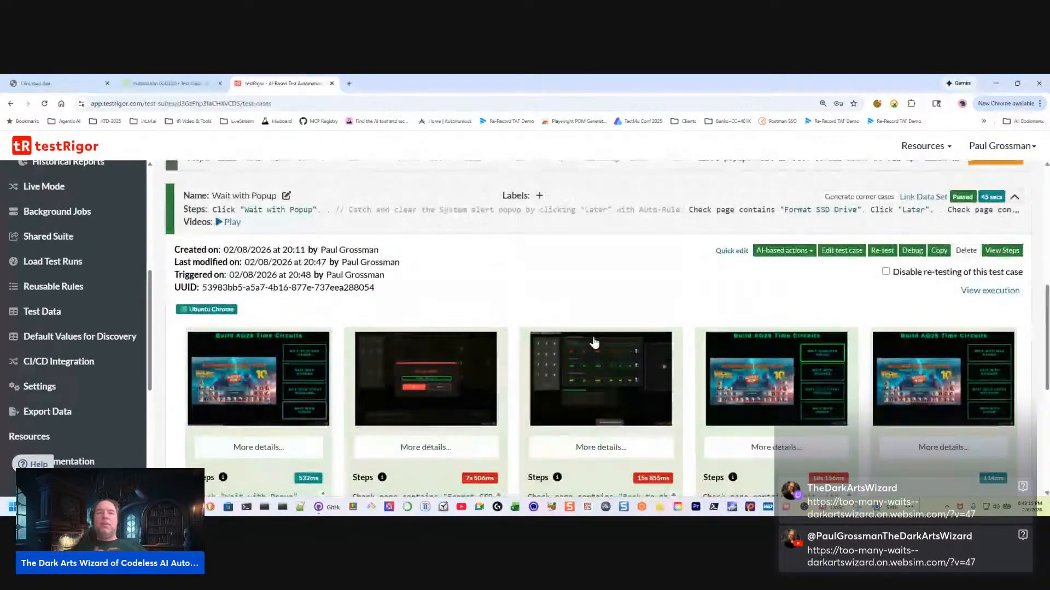
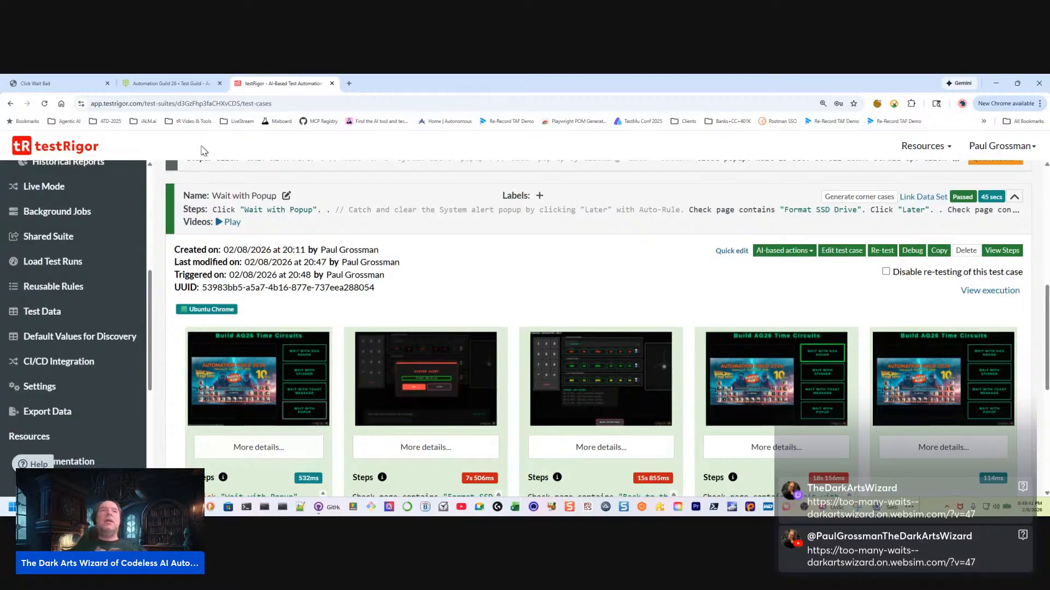
# Switch to the Automation Guild '26 event page and examine its headline and "Testing the Future" theme
pyautogui.click(172, 88)
pyautogui.scroll(-3, 535, 244)
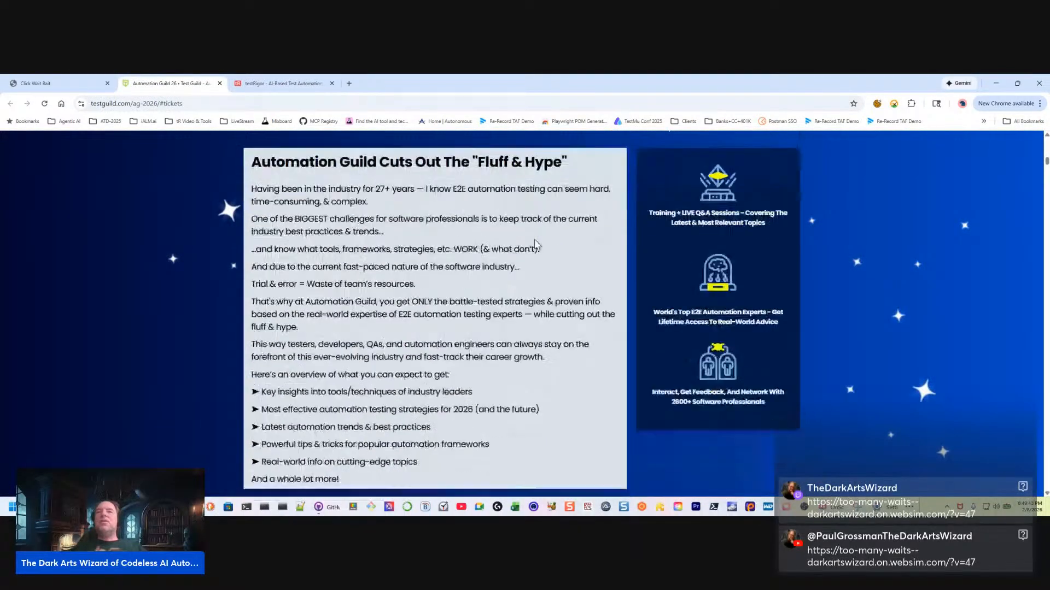
pyautogui.scroll(10, 534, 243)
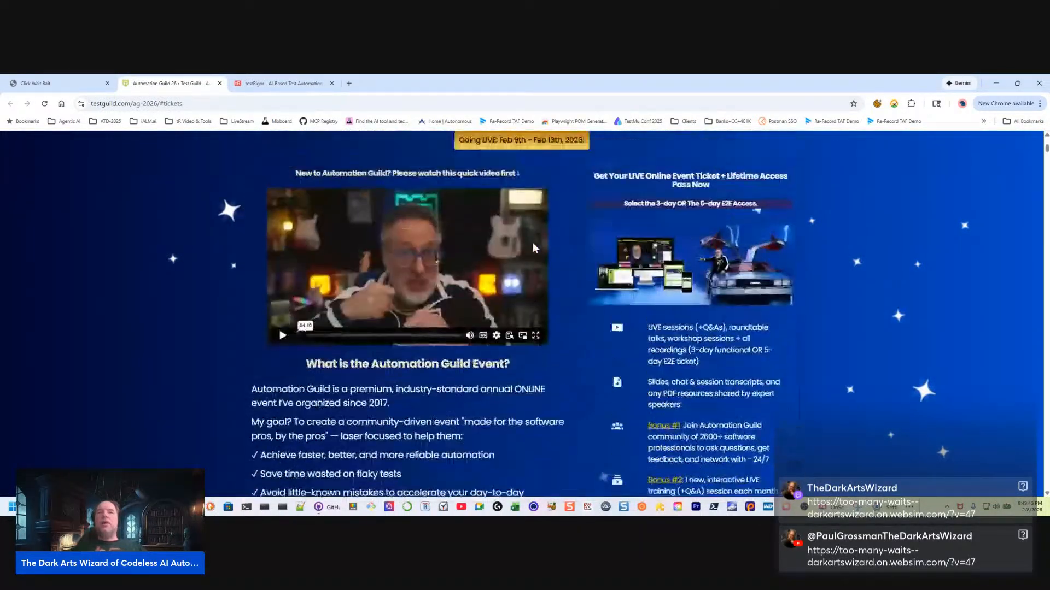
pyautogui.scroll(-1, 397, 267)
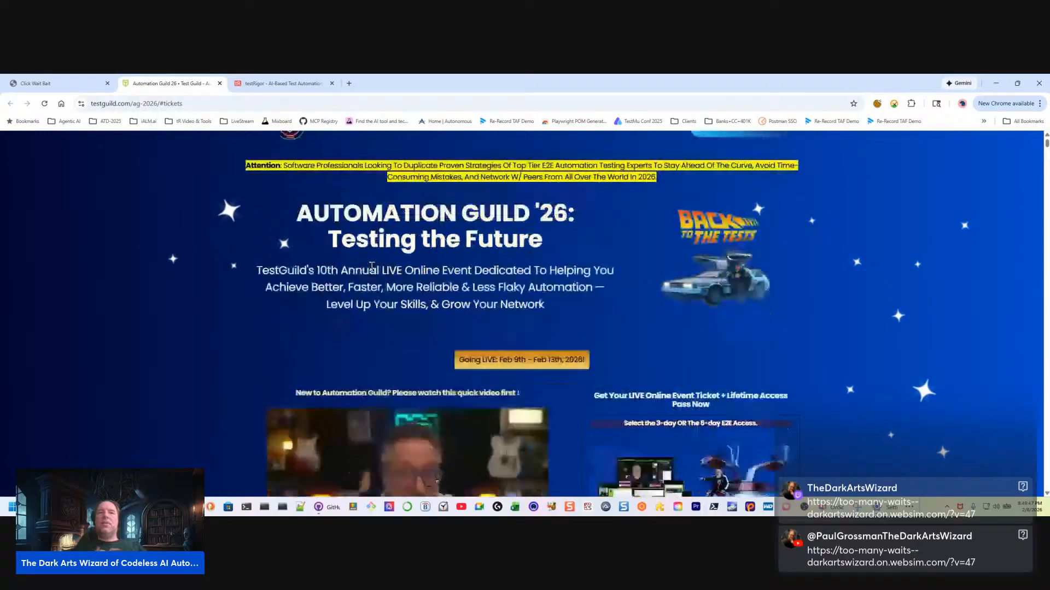
pyautogui.moveTo(334, 240); pyautogui.dragTo(555, 243)
pyautogui.click(567, 241)
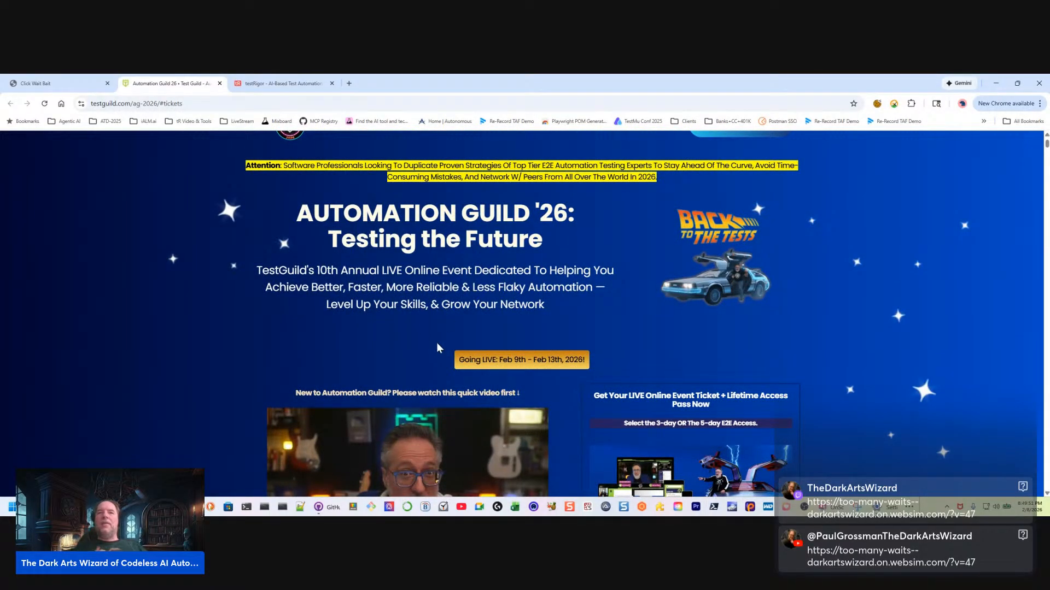
# Read through the Automation Guild '26 event dates, ticket benefits, event description and the "Cuts Out The Fluff & Hype" section
pyautogui.scroll(-1, 437, 348)
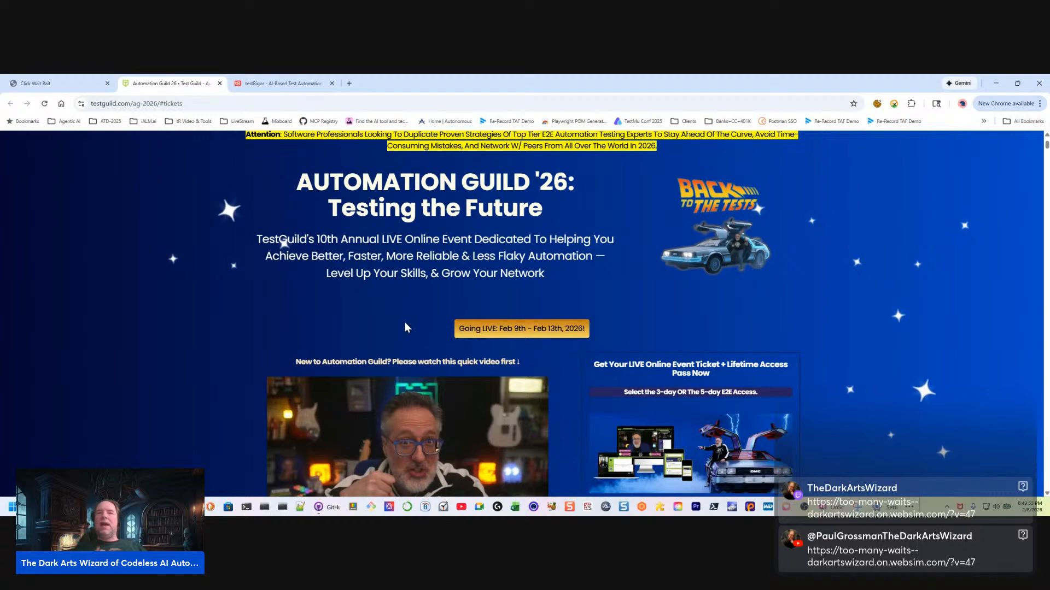
pyautogui.scroll(-10, 405, 323)
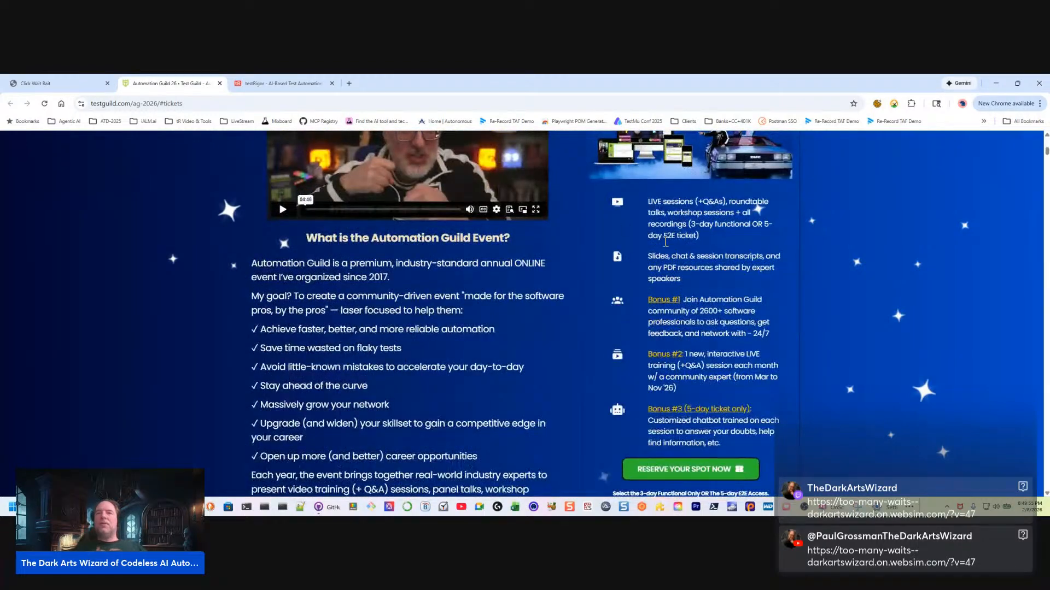
pyautogui.scroll(-4, 512, 346)
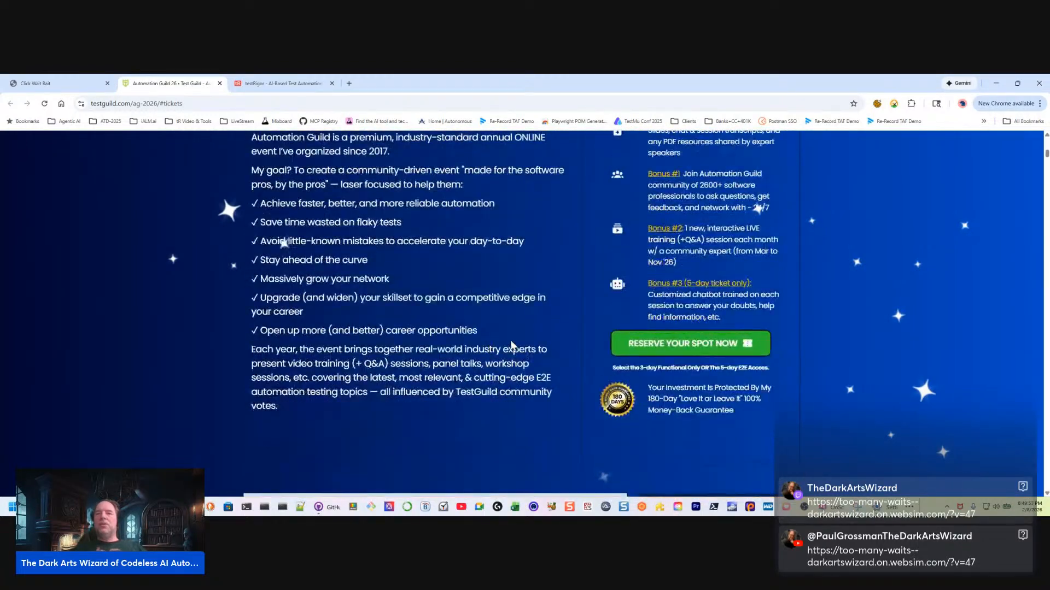
pyautogui.scroll(-3, 436, 368)
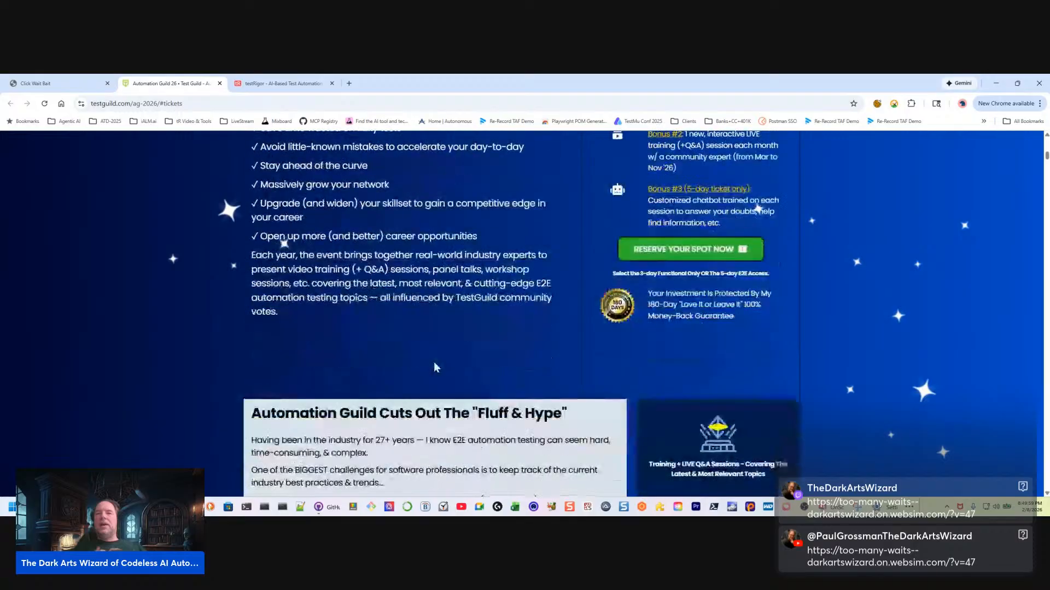
pyautogui.scroll(-6, 435, 367)
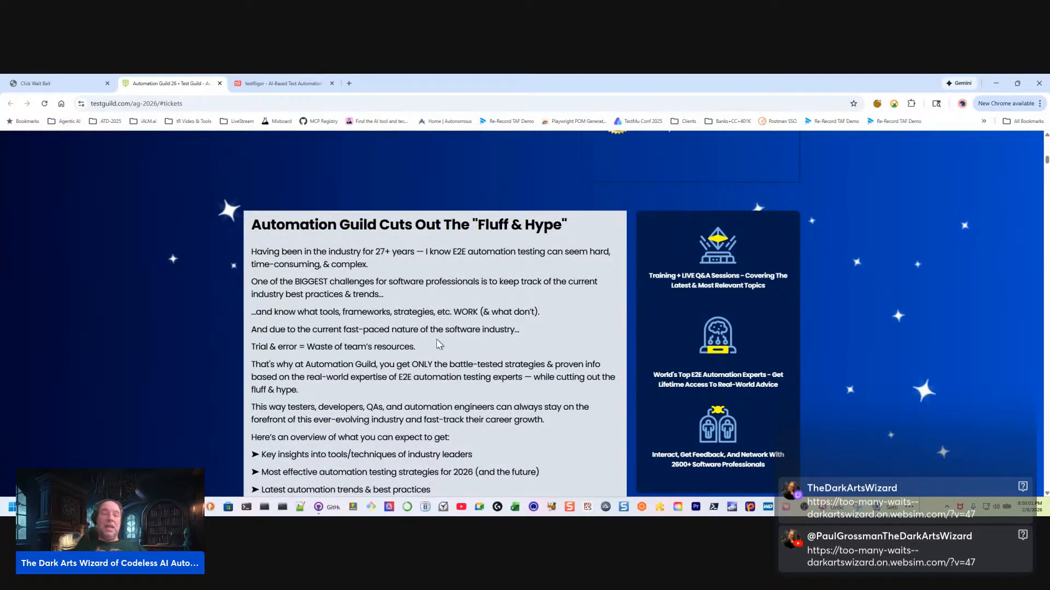
pyautogui.scroll(1, 486, 276)
pyautogui.scroll(-3, 366, 310)
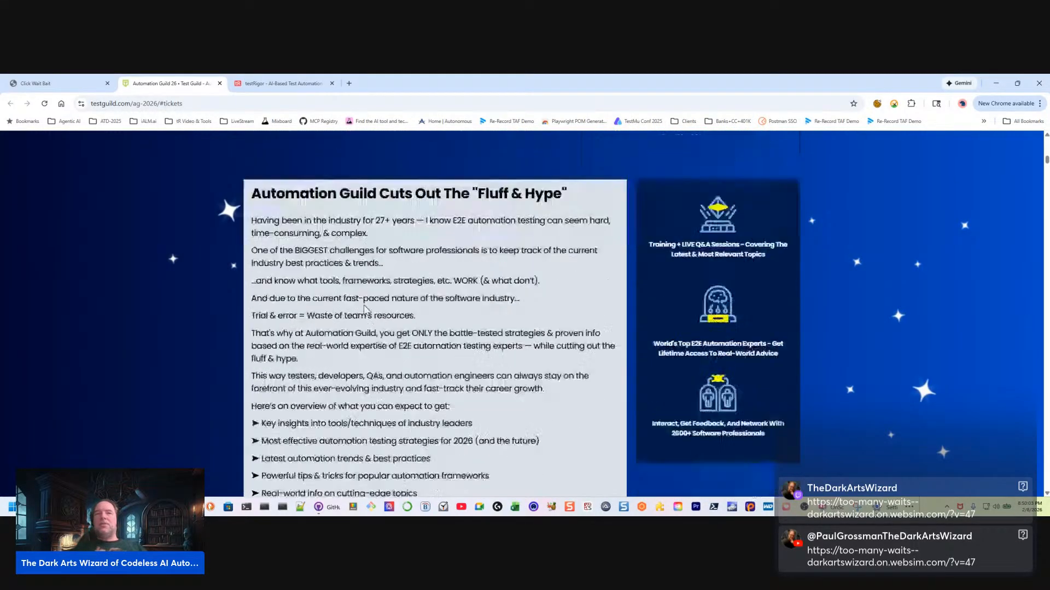
pyautogui.scroll(3, 367, 311)
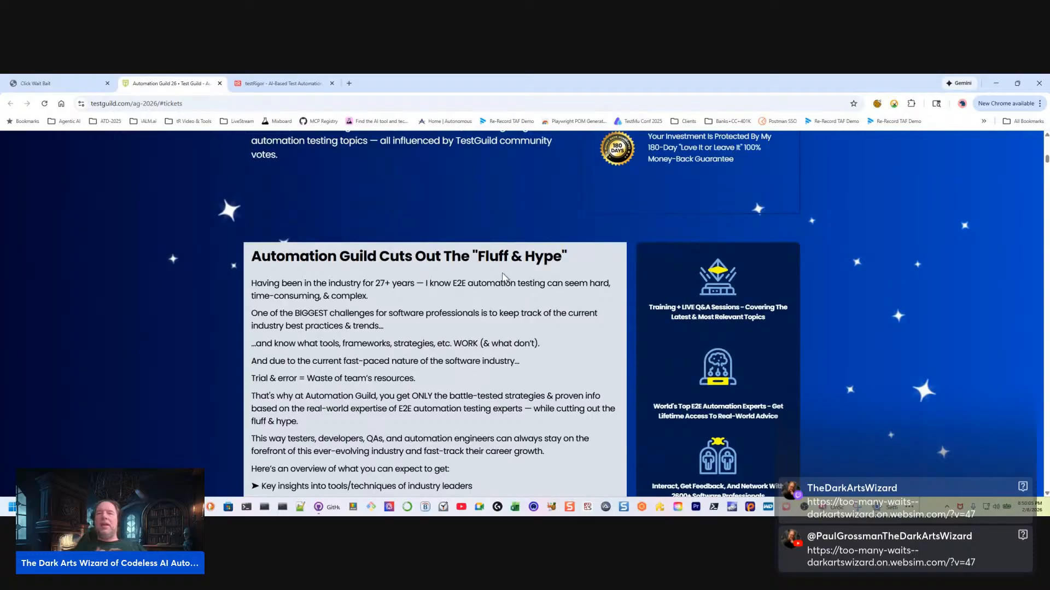
pyautogui.scroll(-1, 350, 343)
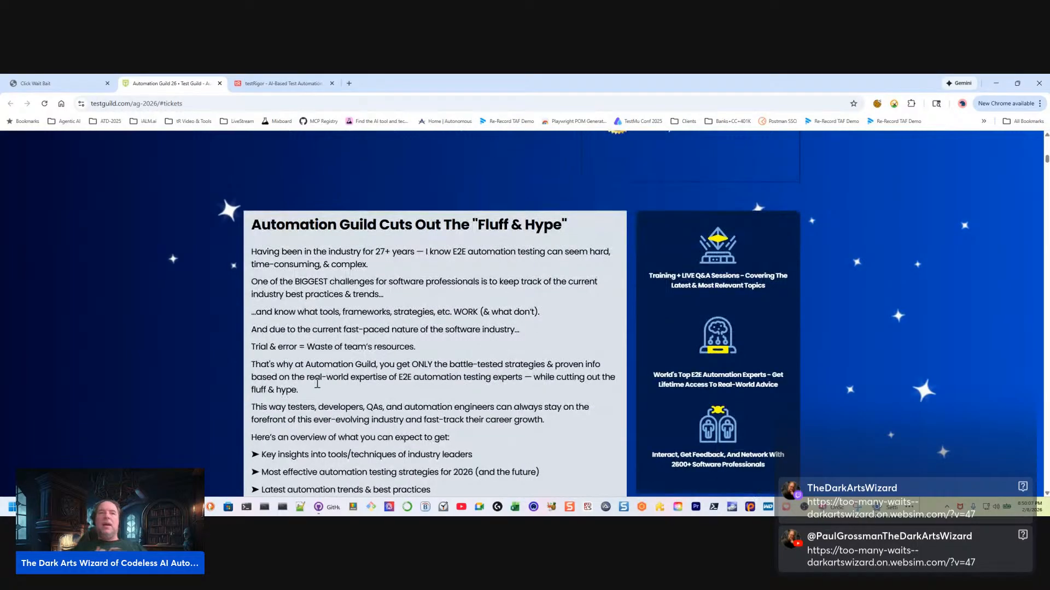
pyautogui.scroll(10, 317, 383)
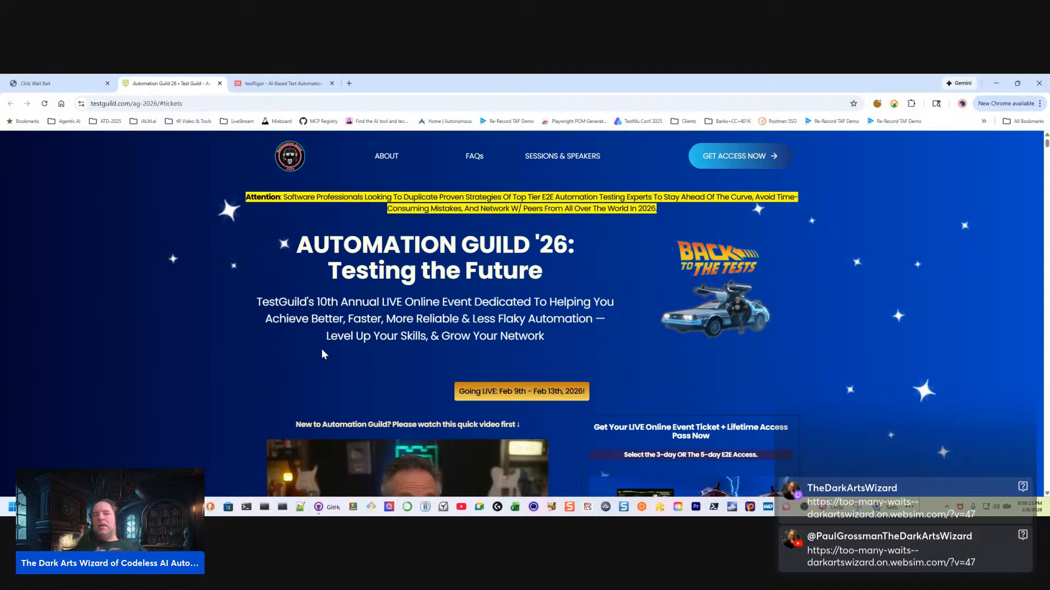
pyautogui.scroll(-2, 610, 364)
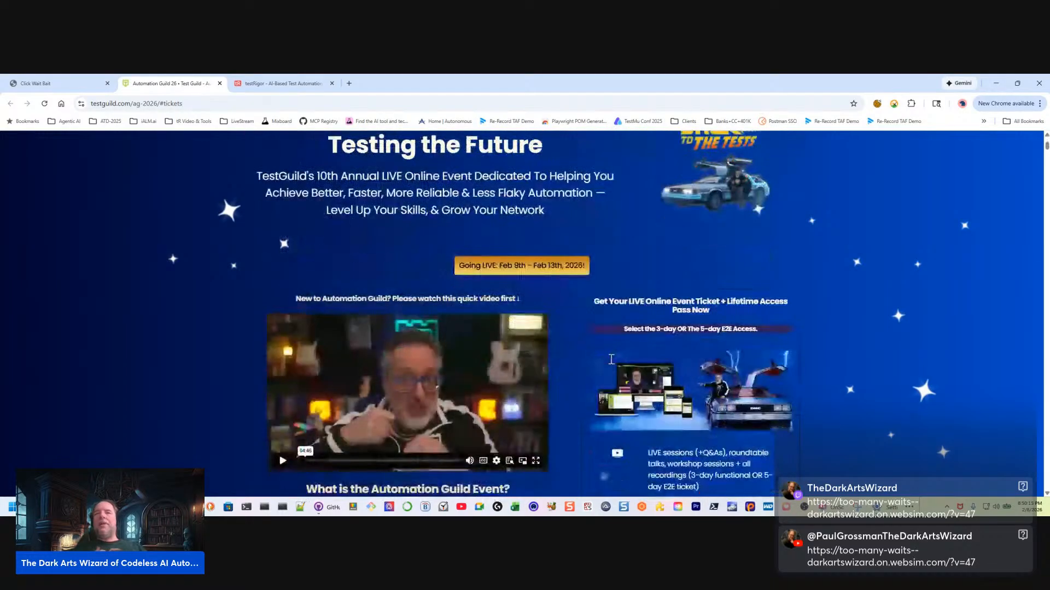